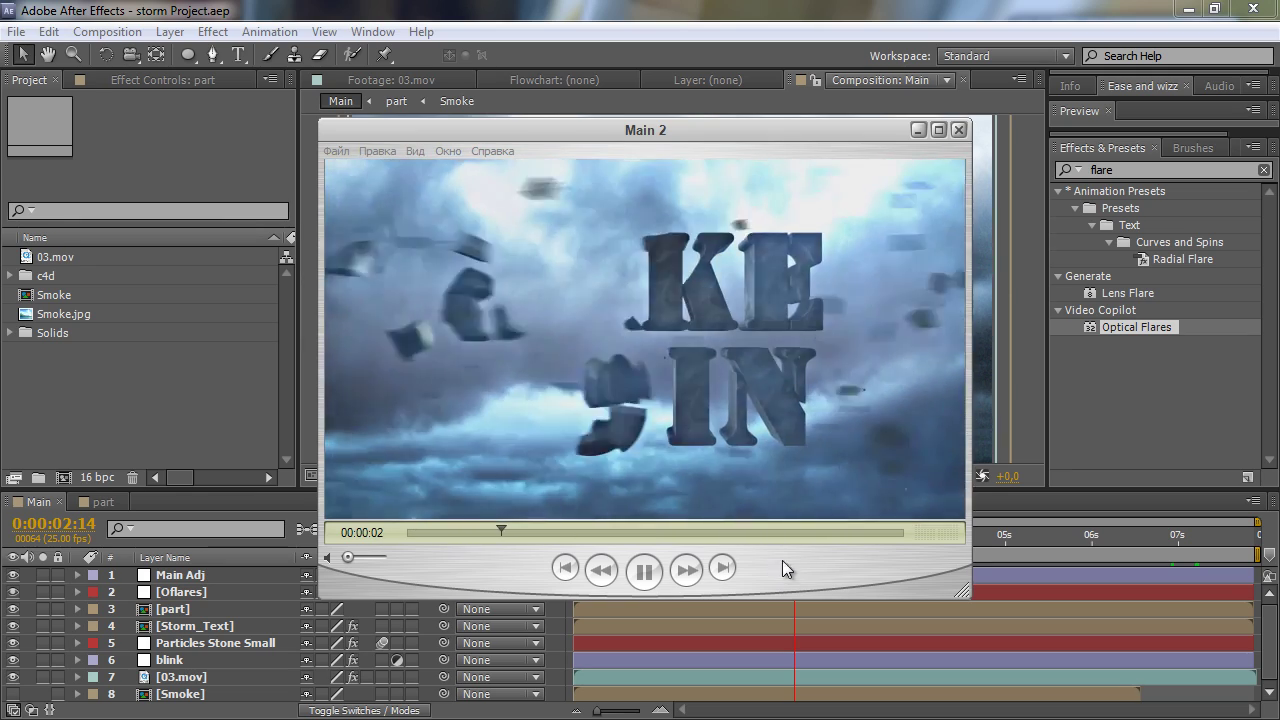
# - Pause and put away the preview player, move Main to one second, and view at half resolution
pyautogui.click(645, 574)
pyautogui.click(645, 574)
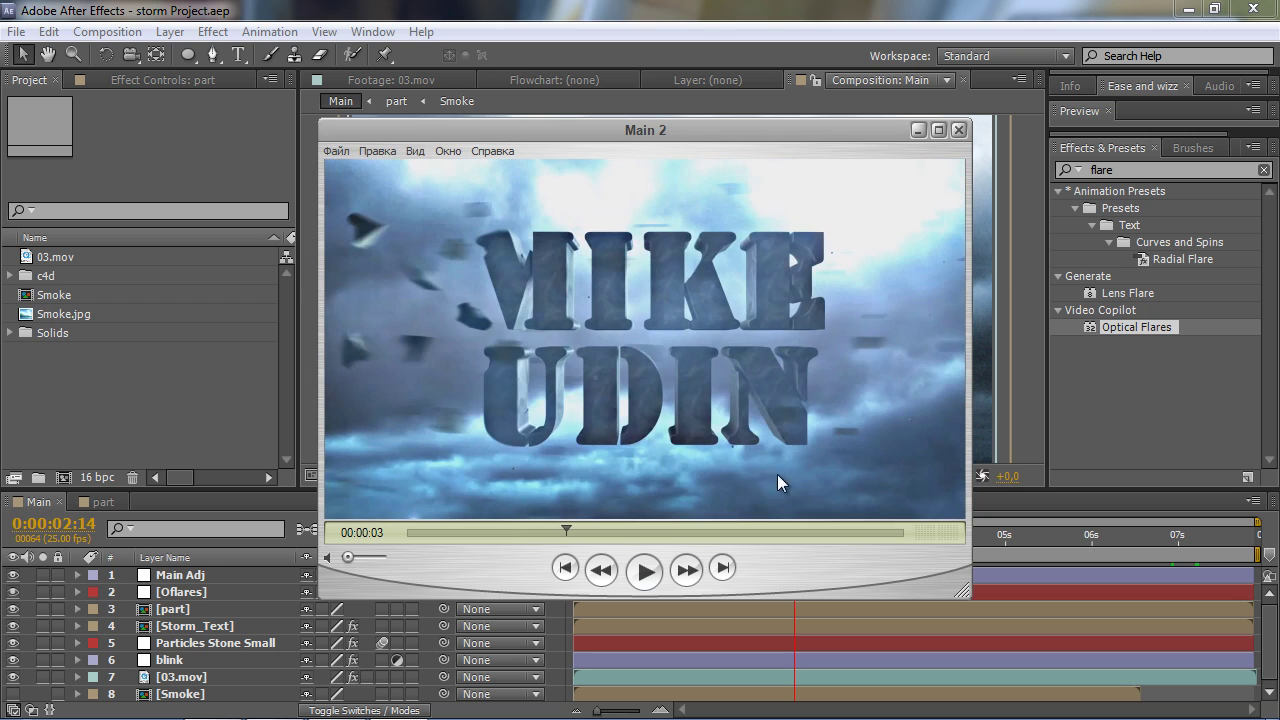
pyautogui.click(914, 135)
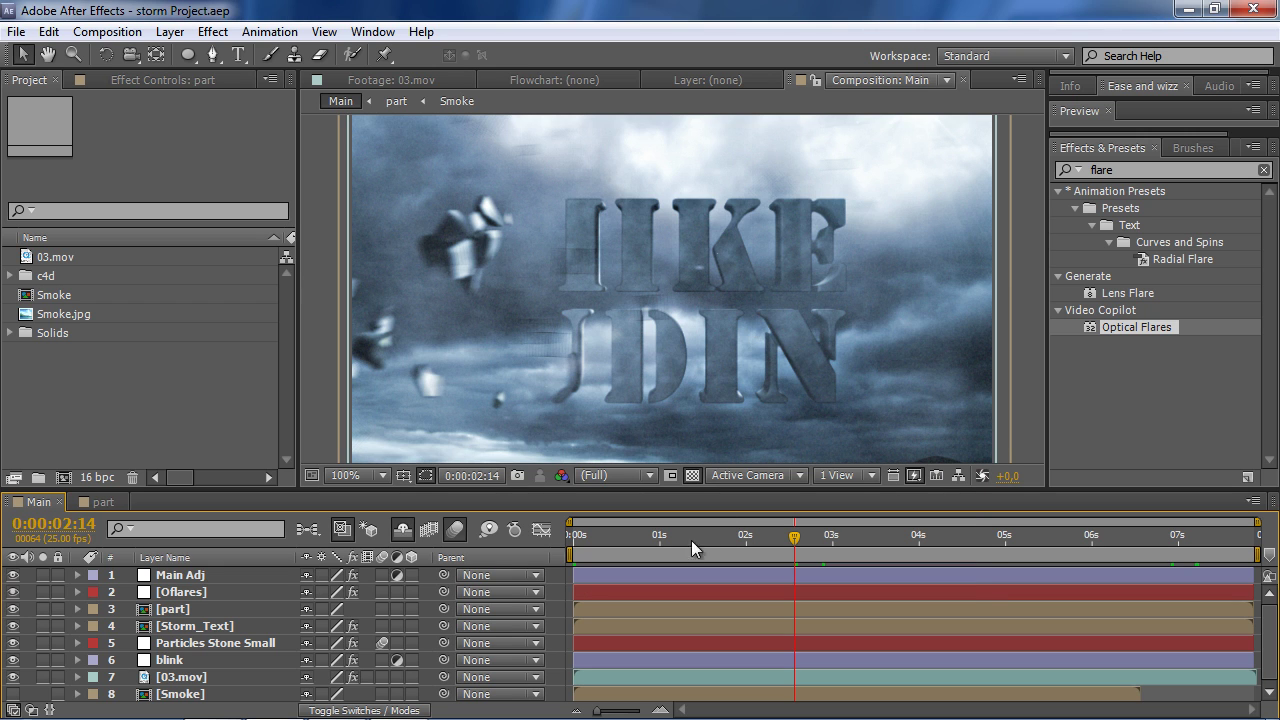
pyautogui.moveTo(691, 540); pyautogui.dragTo(661, 541)
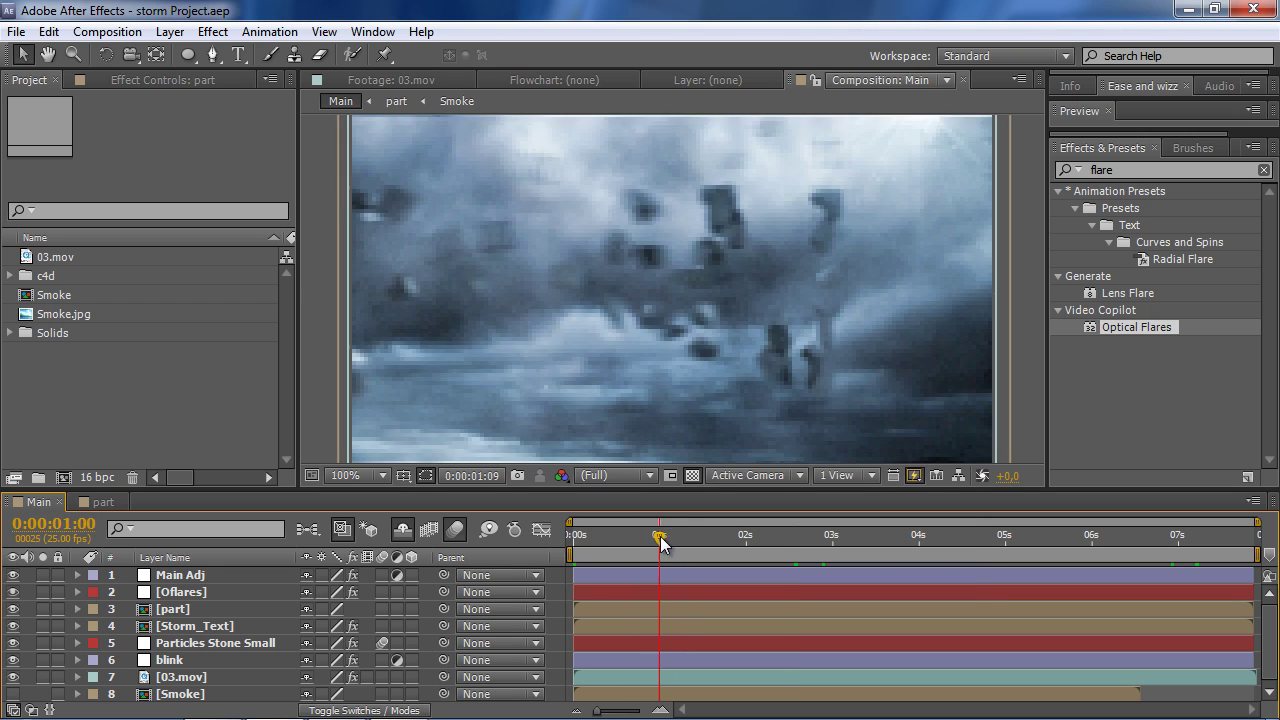
pyautogui.press(',')
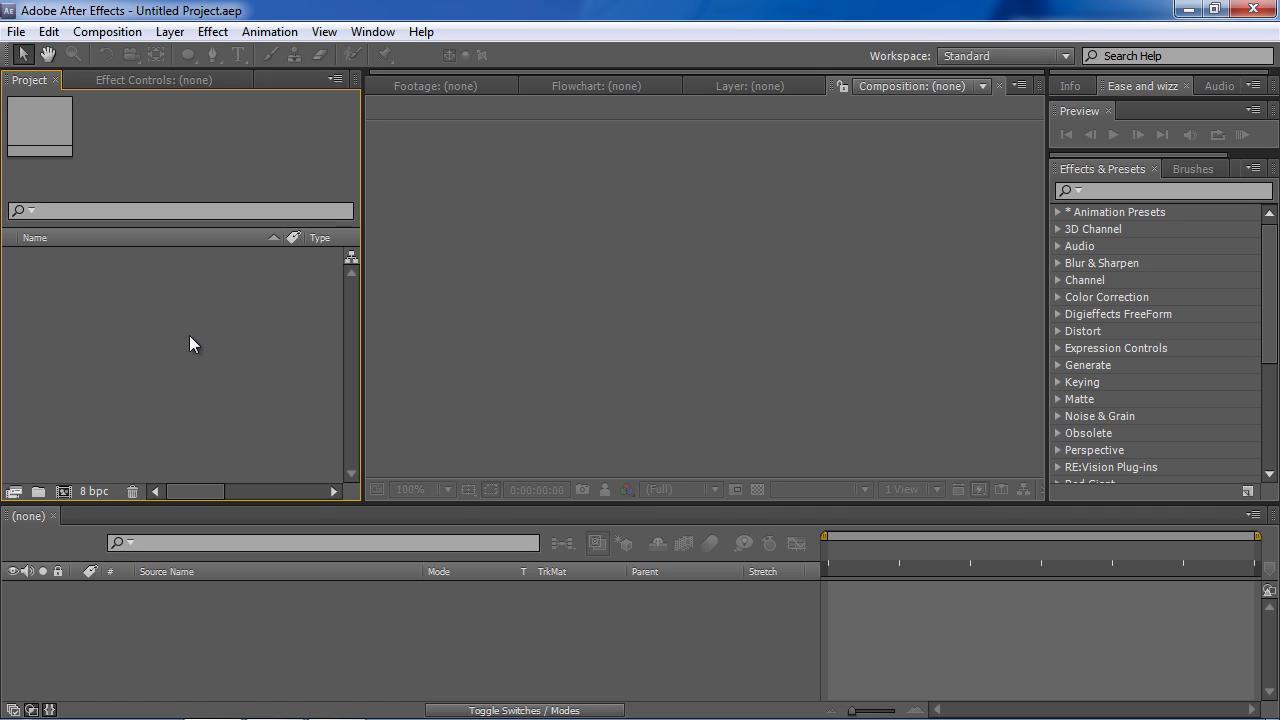
# - Import the four Storm_Text PNG sequences by filtering for 0000 and ticking Multiple Sequences
pyautogui.doubleClick(190, 289)
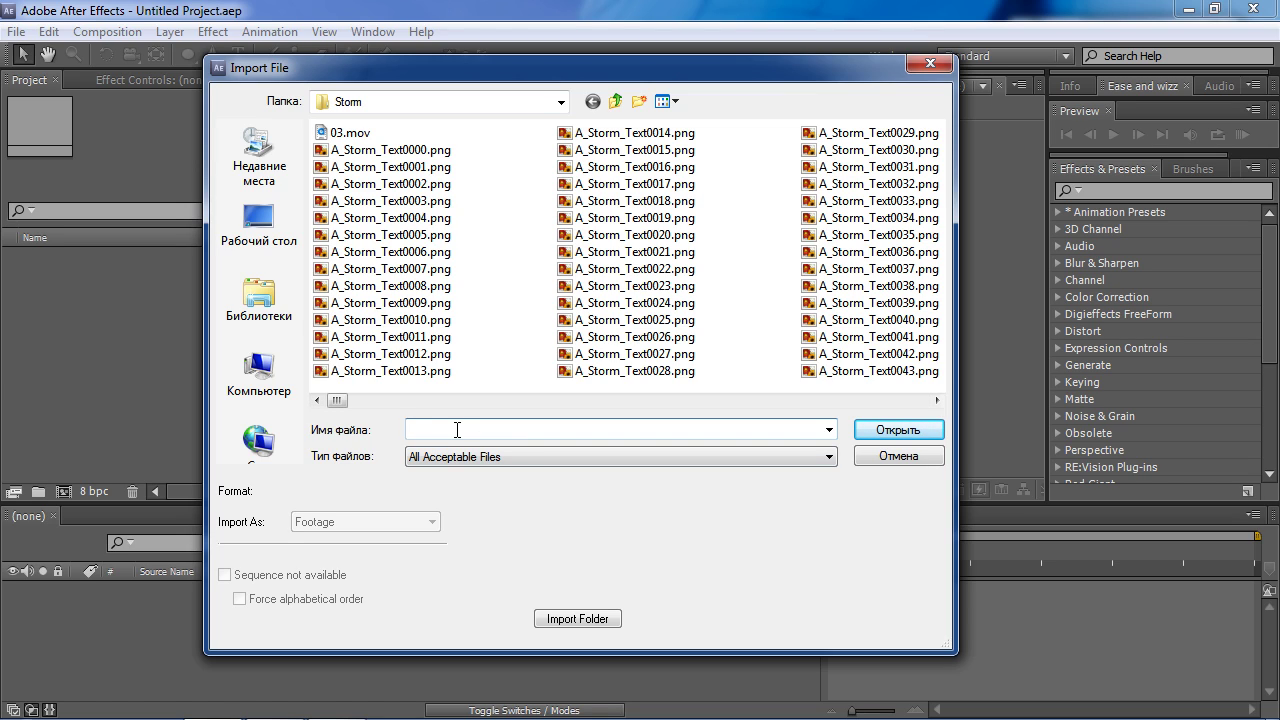
pyautogui.write('0000"')
pyautogui.press('Return')
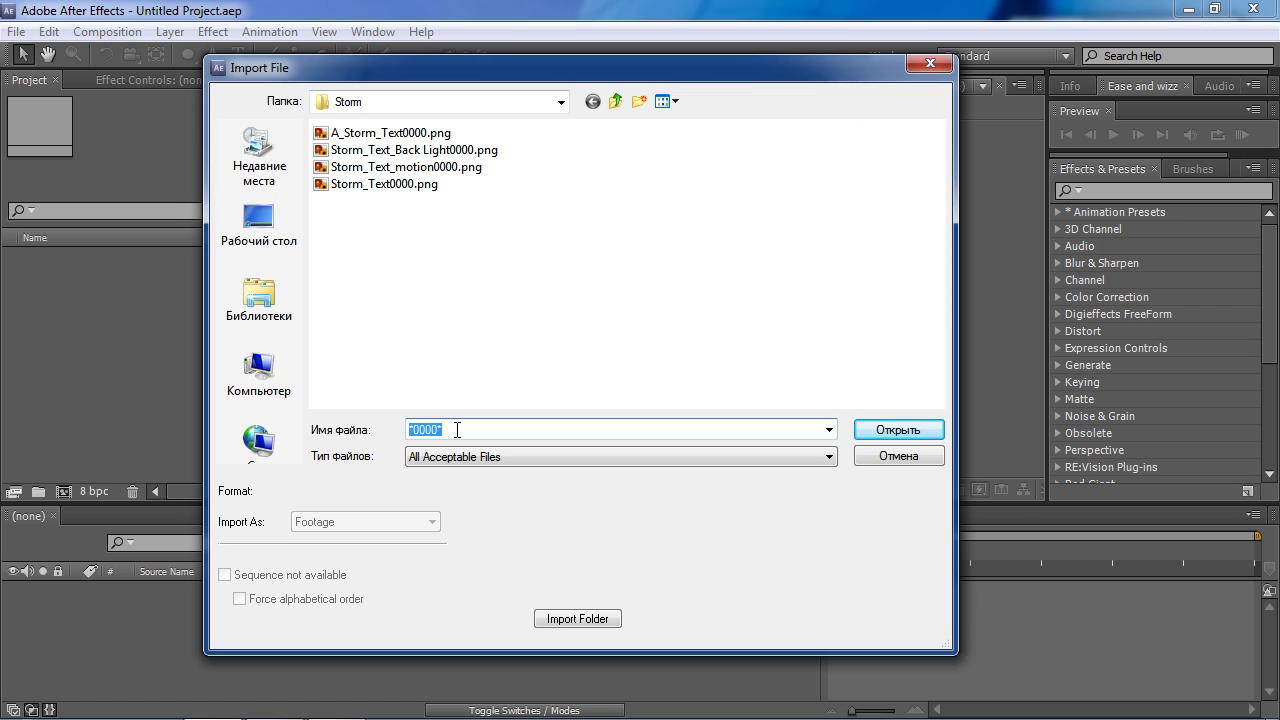
pyautogui.moveTo(537, 278); pyautogui.dragTo(404, 137)
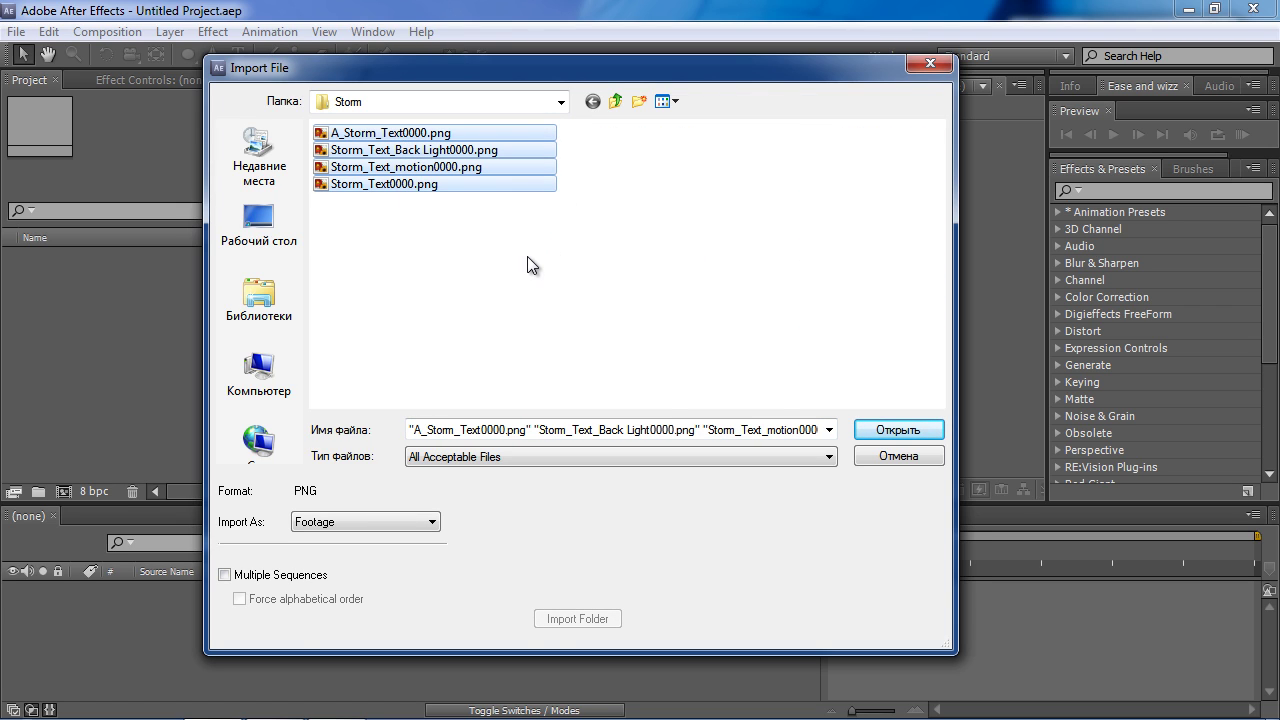
pyautogui.click(310, 578)
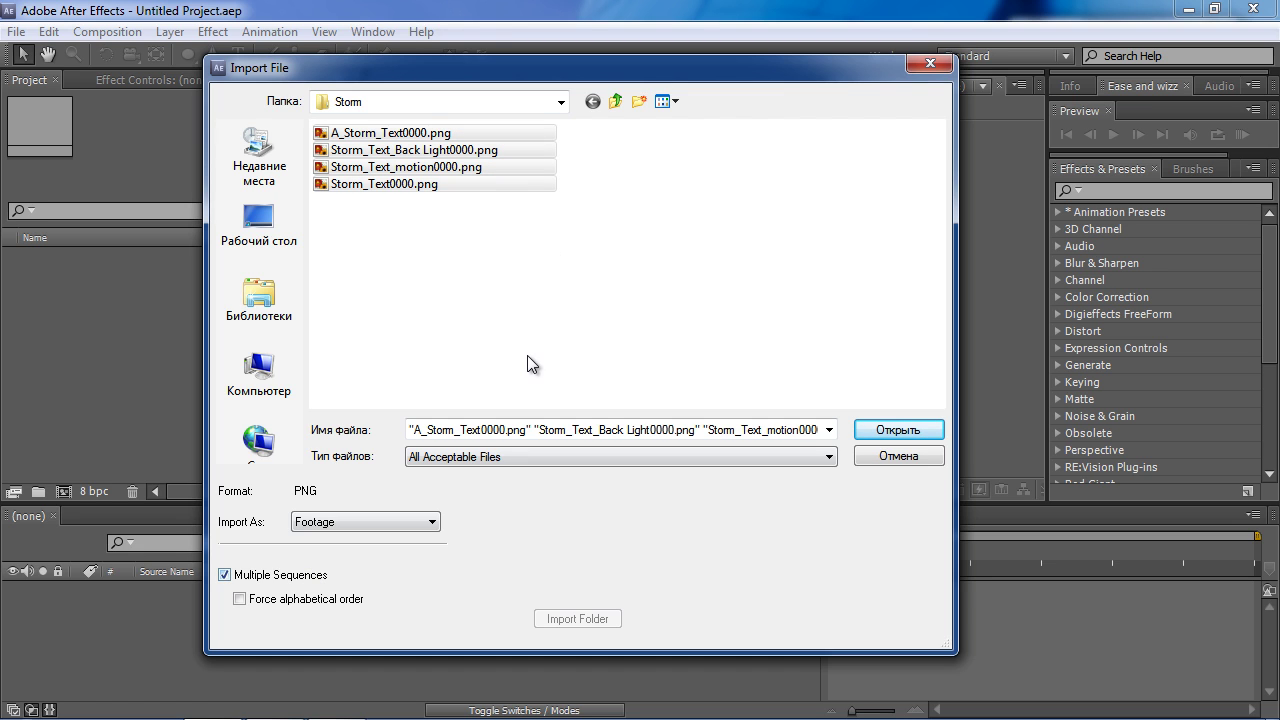
pyautogui.click(913, 431)
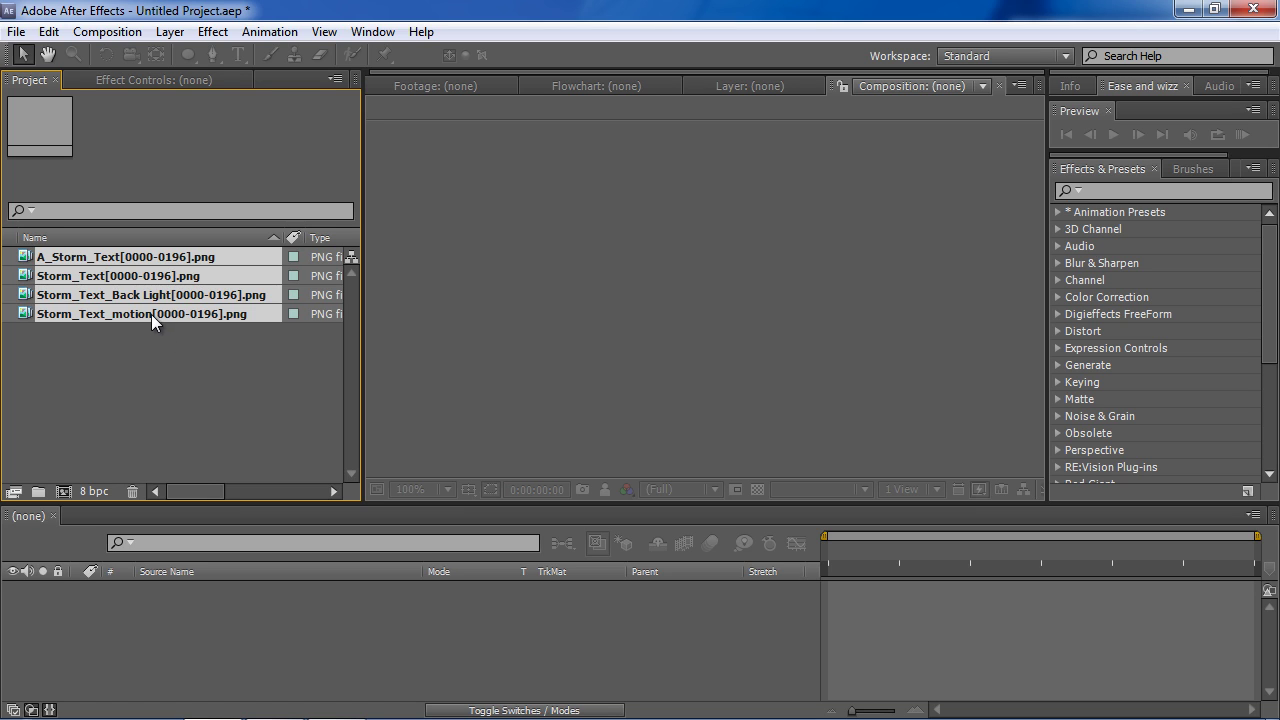
# - Move the four sequences into a new folder named c4d and expand it
pyautogui.moveTo(151, 314); pyautogui.dragTo(38, 491)
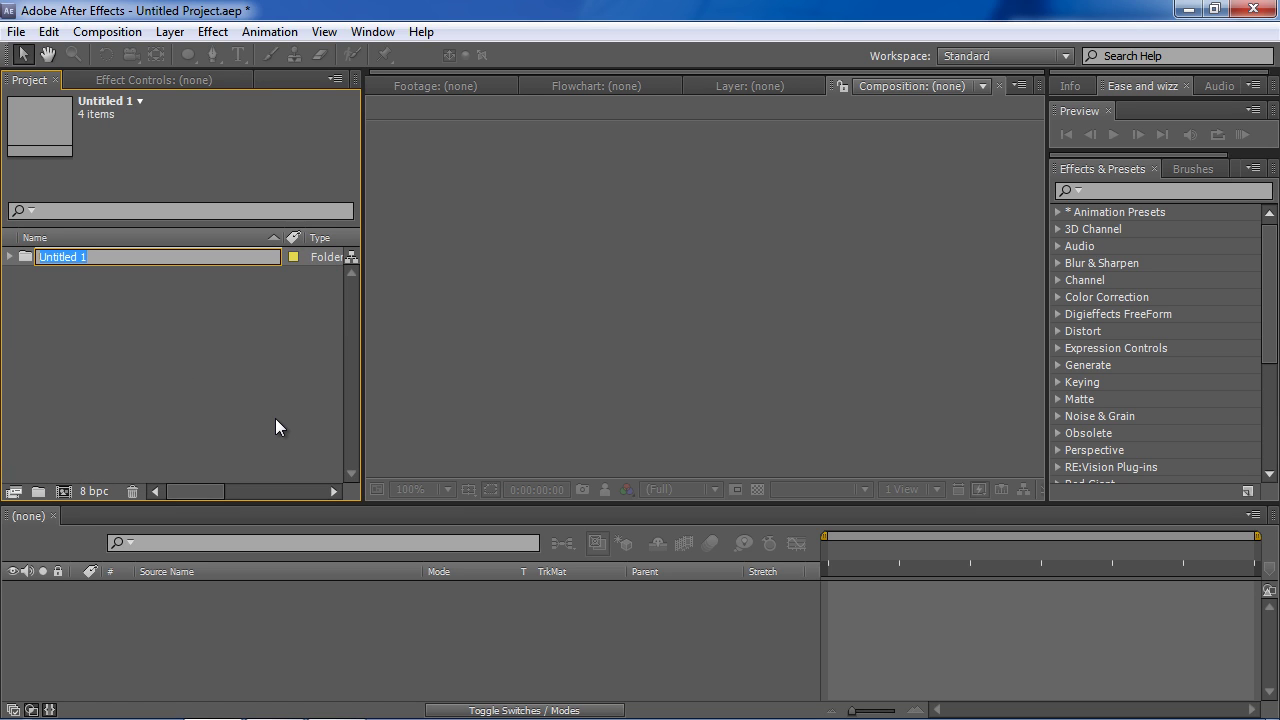
pyautogui.write('c4d')
pyautogui.press('Return')
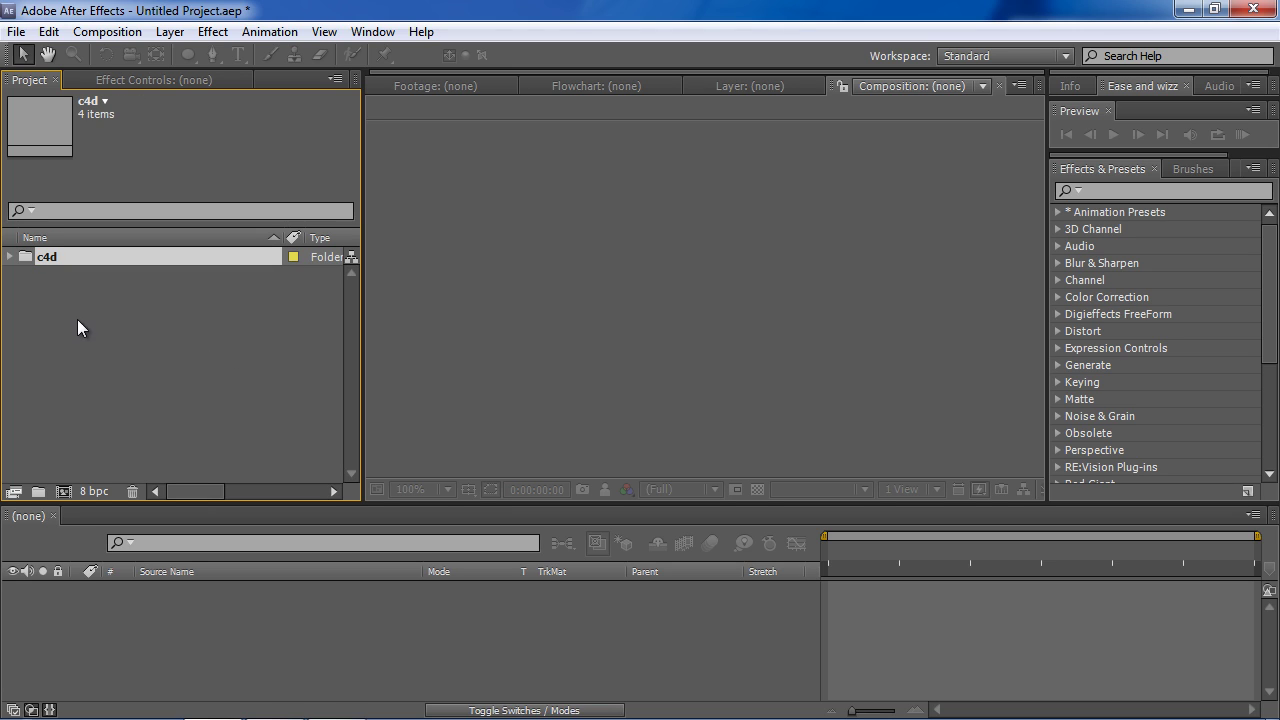
pyautogui.click(154, 324)
pyautogui.click(10, 257)
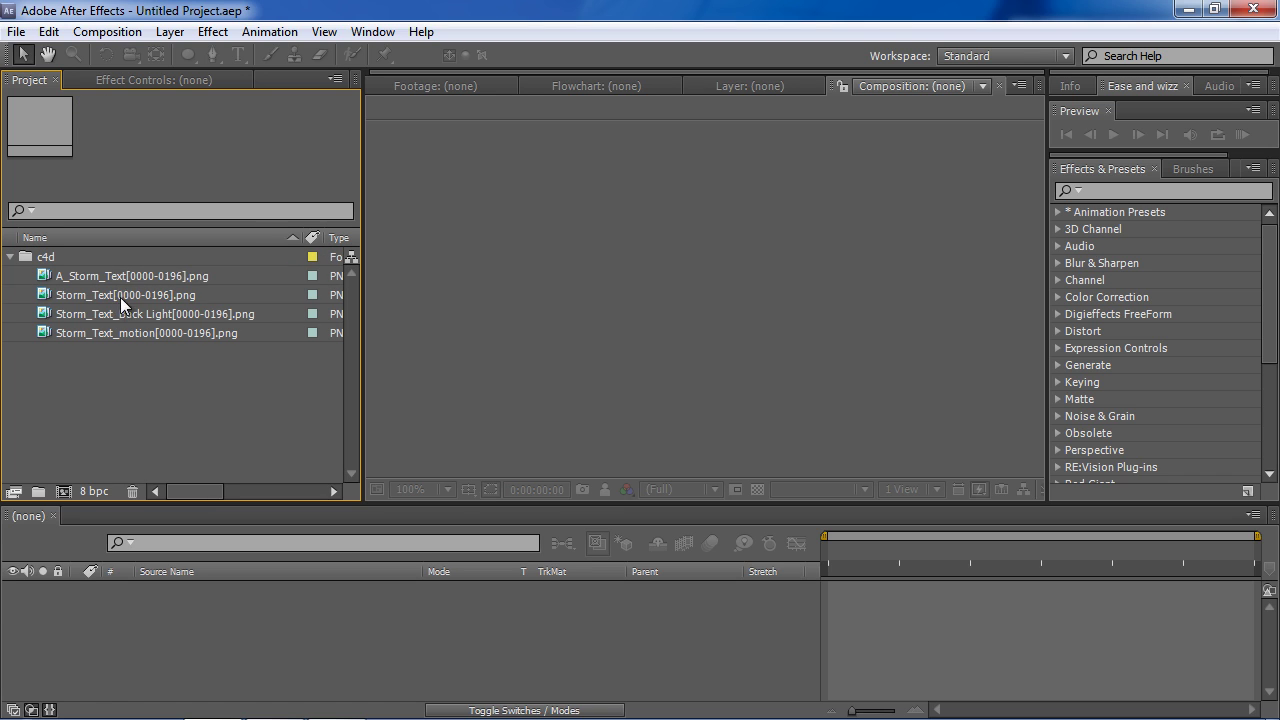
pyautogui.click(117, 277)
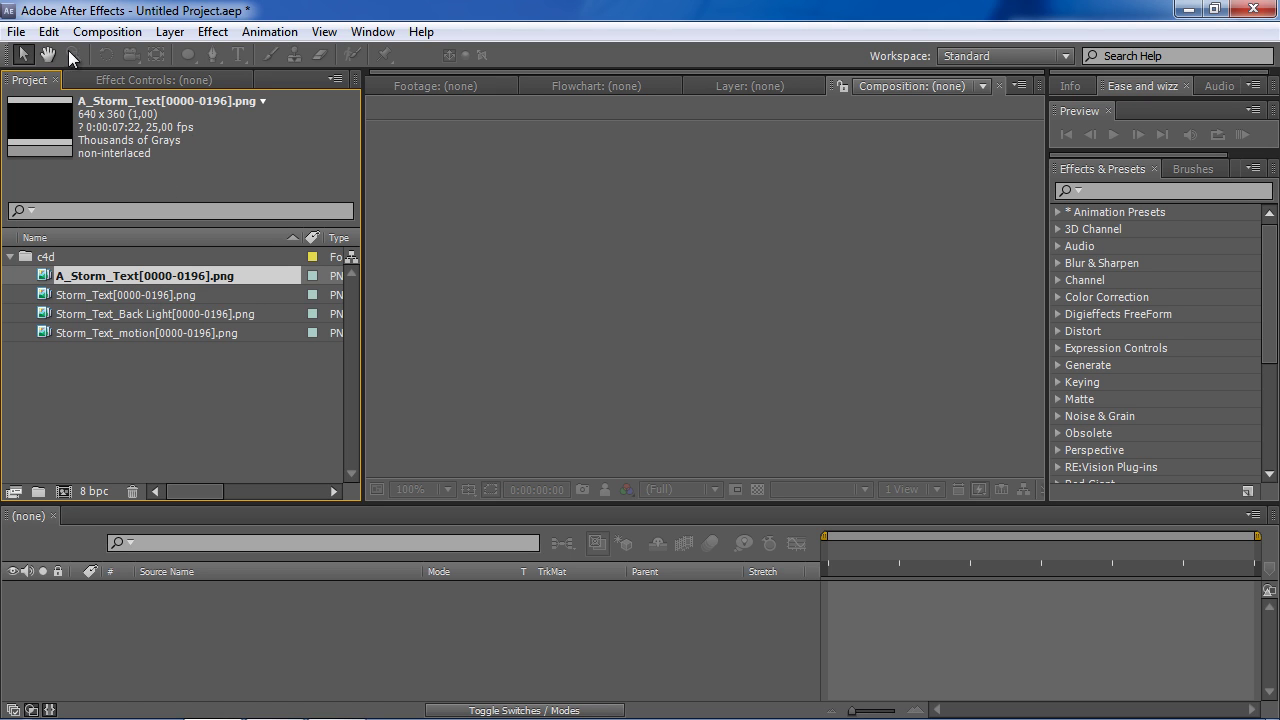
pyautogui.click(48, 31)
pyautogui.moveTo(164, 541)
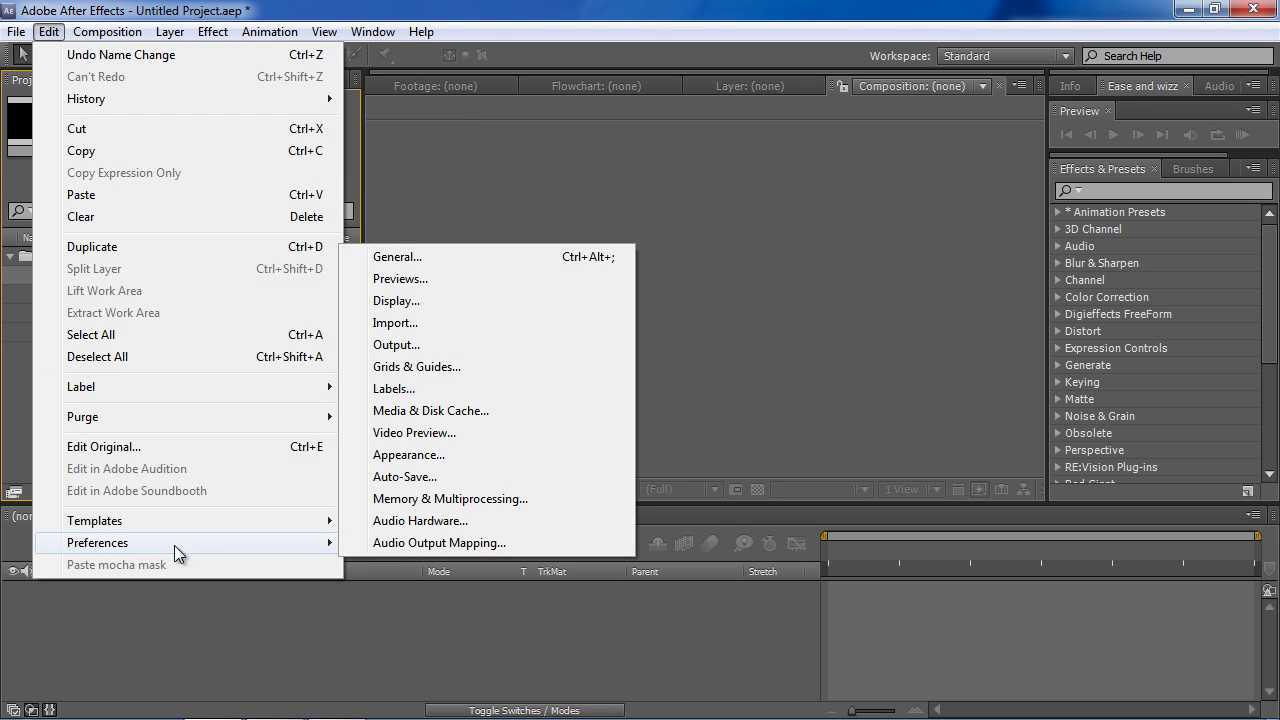
pyautogui.click(424, 329)
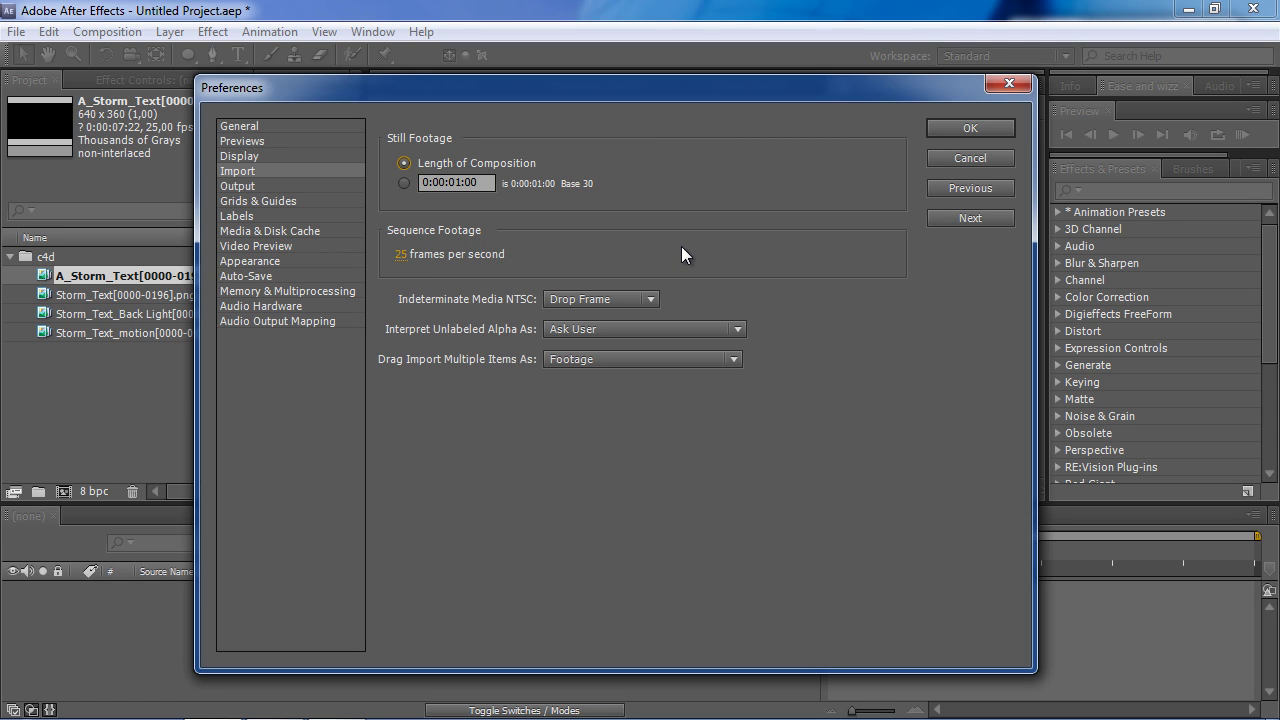
pyautogui.click(980, 125)
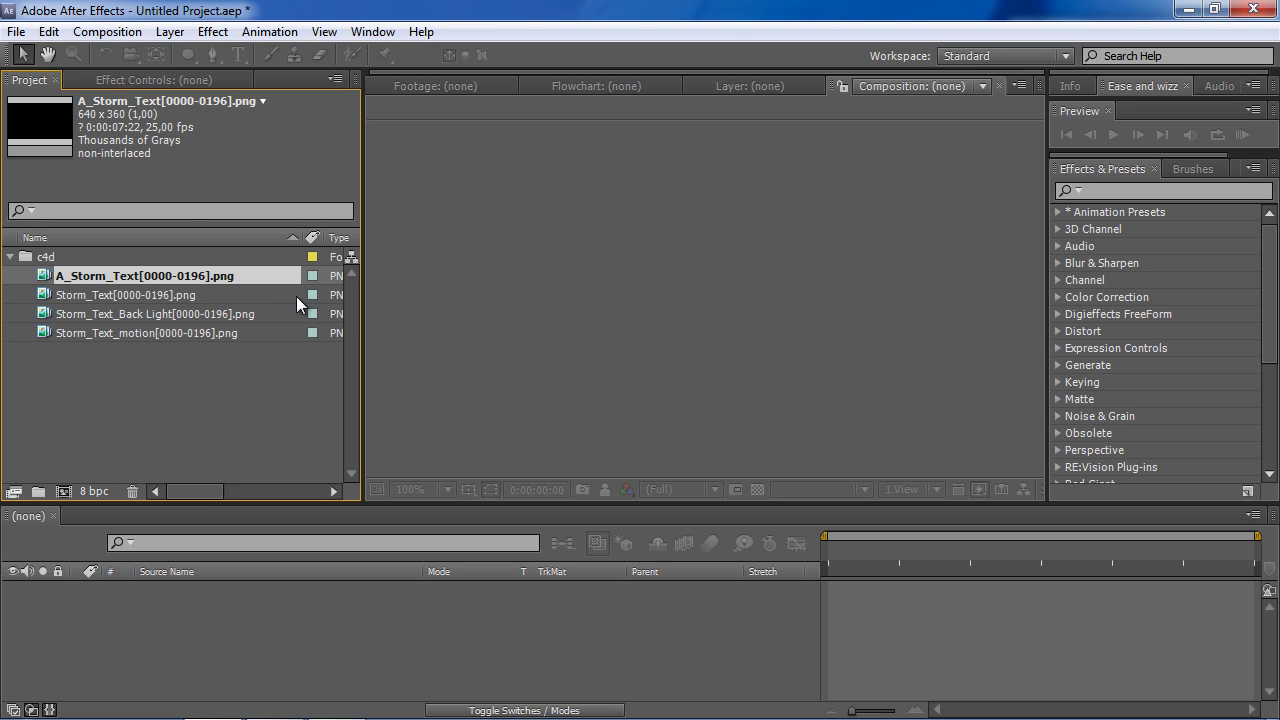
pyautogui.click(229, 393)
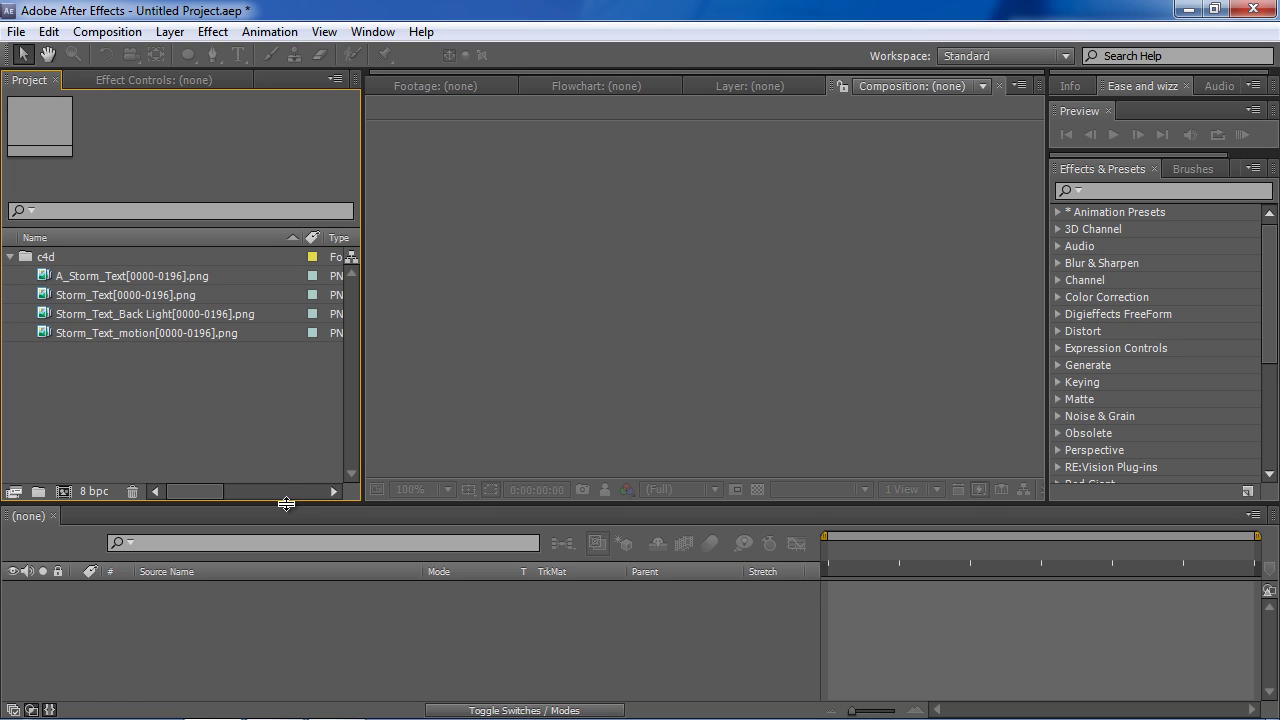
pyautogui.moveTo(286, 503); pyautogui.dragTo(286, 480)
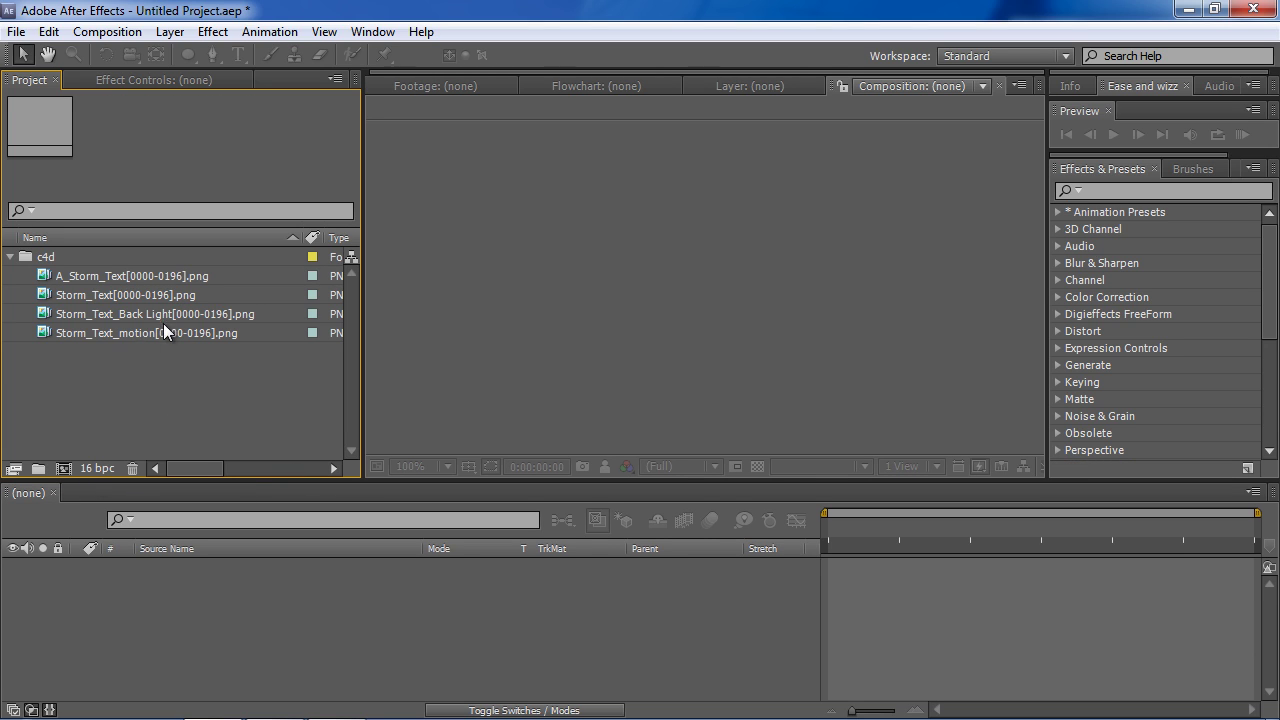
# - Preview the Storm_Text sequence frames, then create a new composition from it
pyautogui.doubleClick(107, 294)
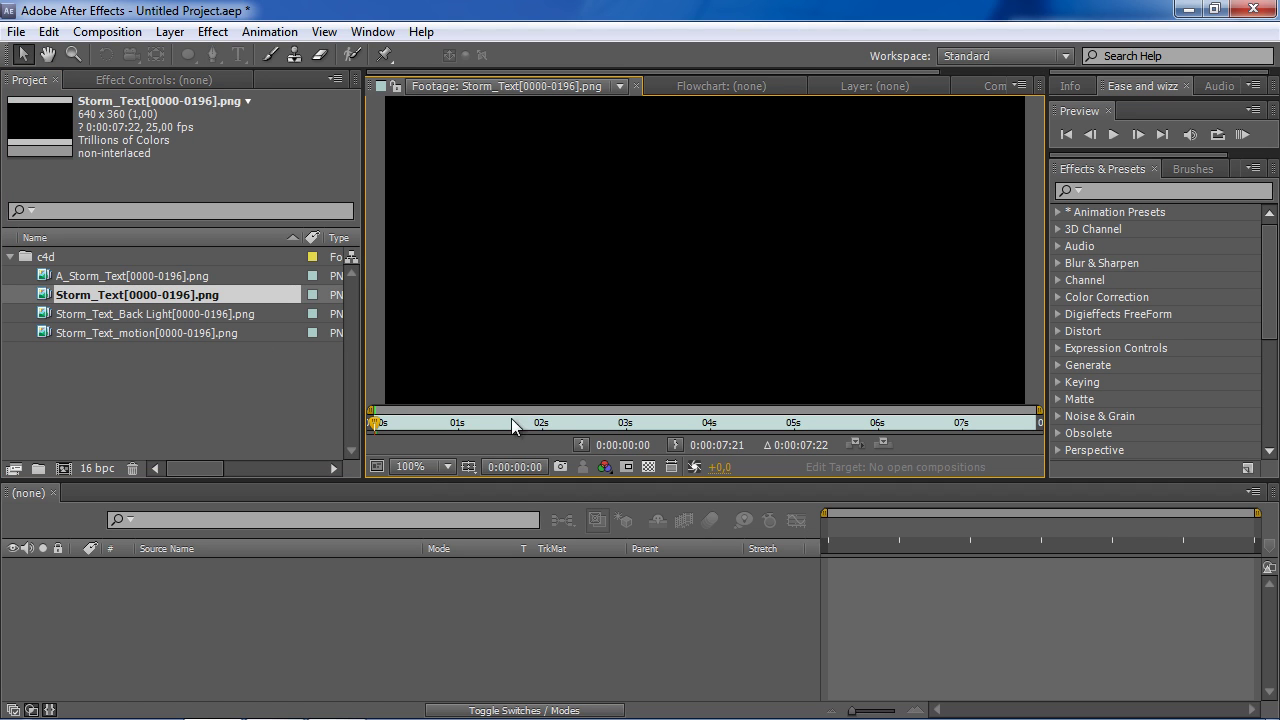
pyautogui.moveTo(511, 420); pyautogui.dragTo(559, 424)
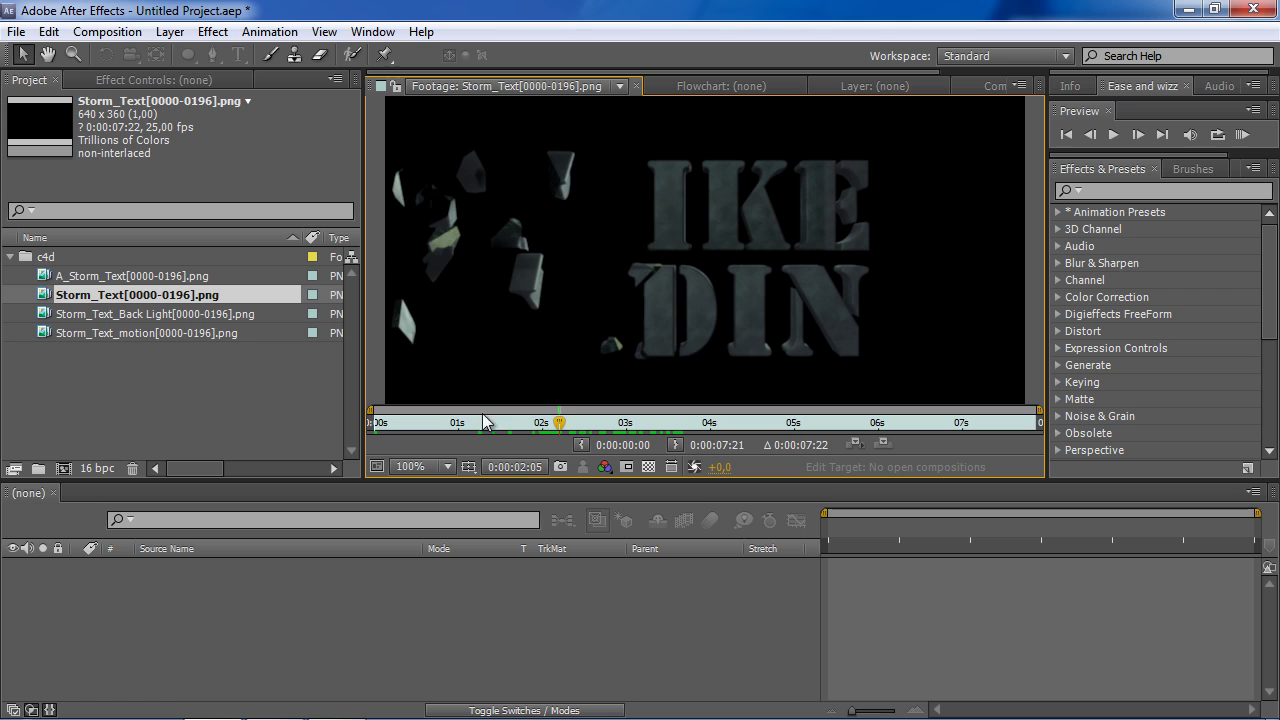
pyautogui.click(147, 301)
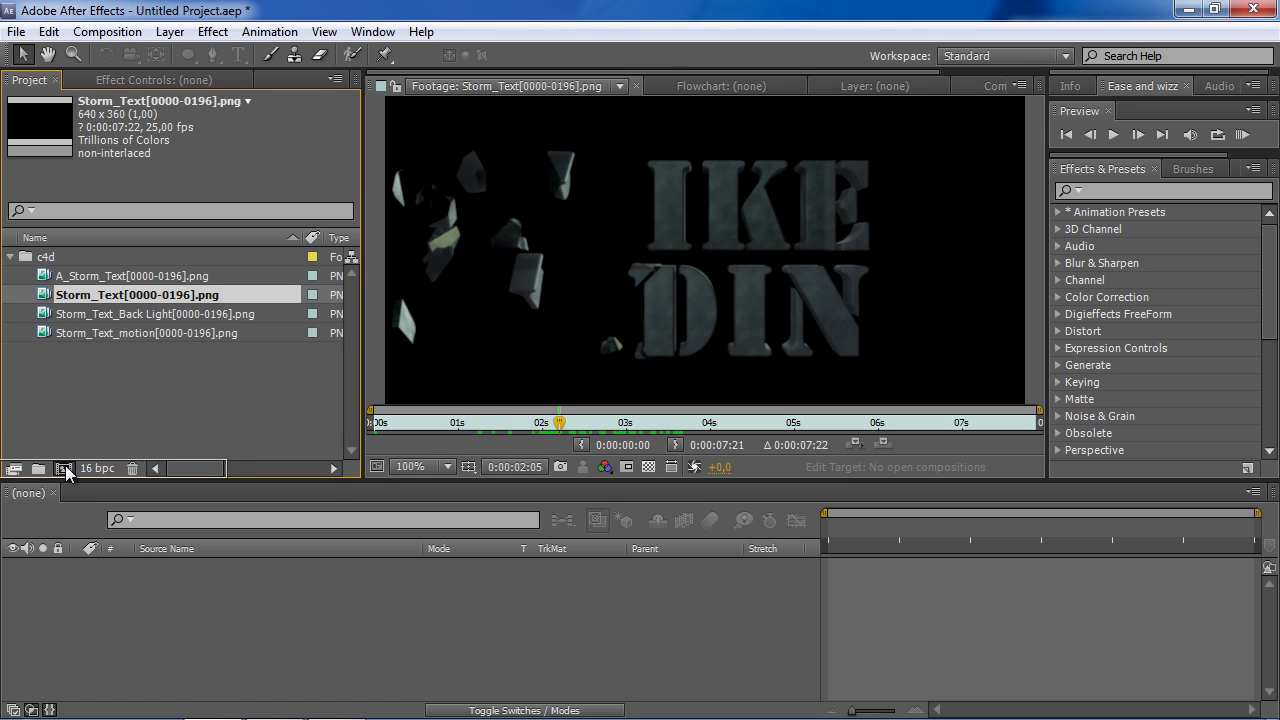
pyautogui.click(64, 469)
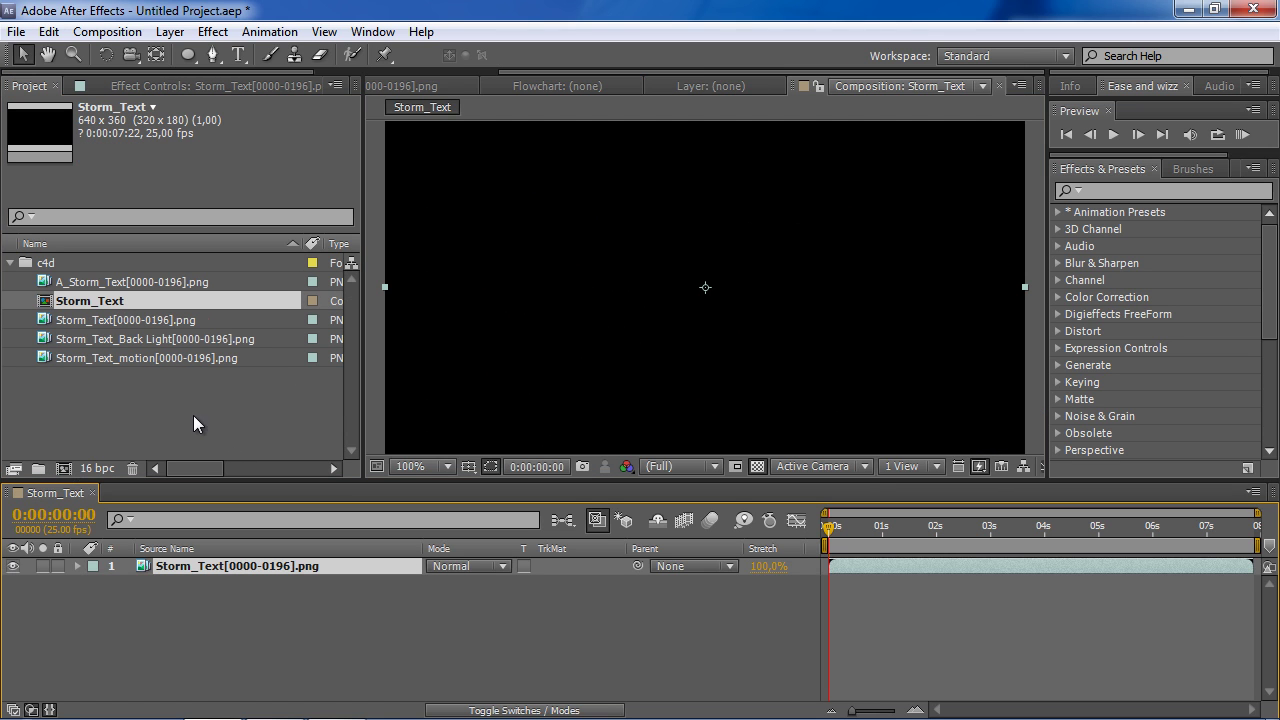
# - Add two A_Storm_Text layers above Storm_Text and insert Storm_Text_Back Light as layer 2
pyautogui.click(441, 651)
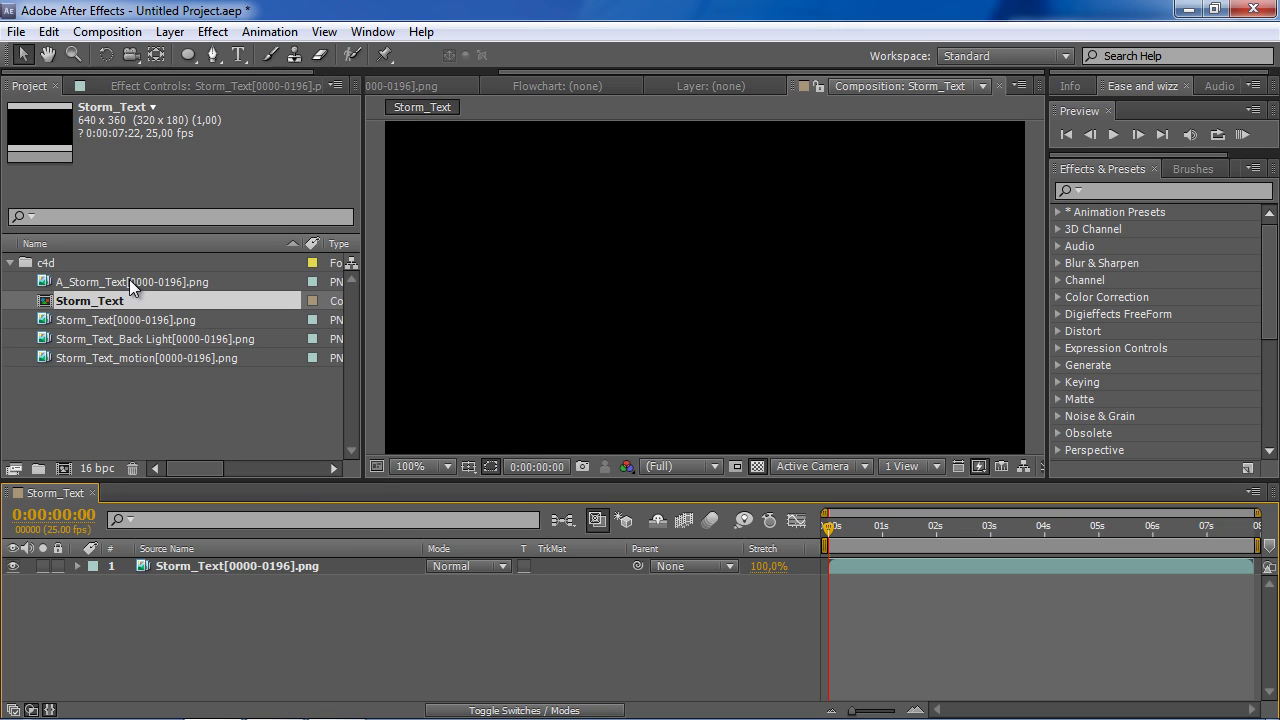
pyautogui.moveTo(129, 282); pyautogui.dragTo(345, 558)
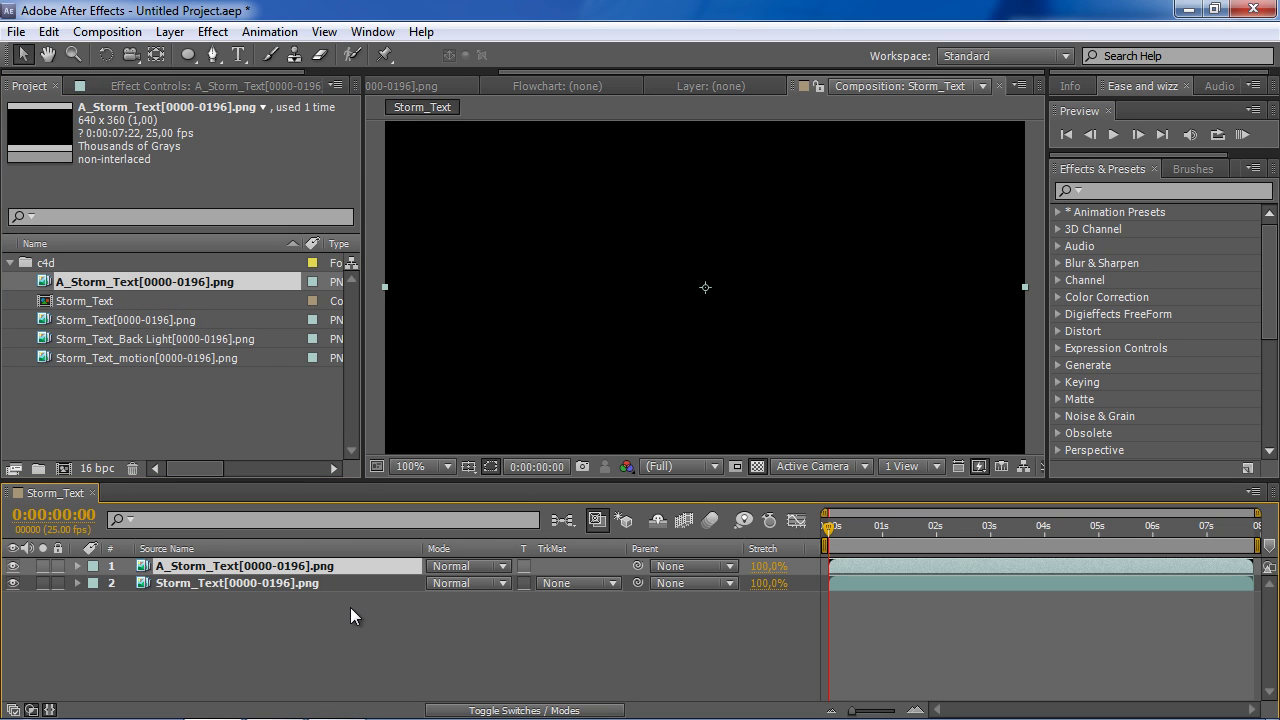
pyautogui.hotkey('ctrl', 'd')
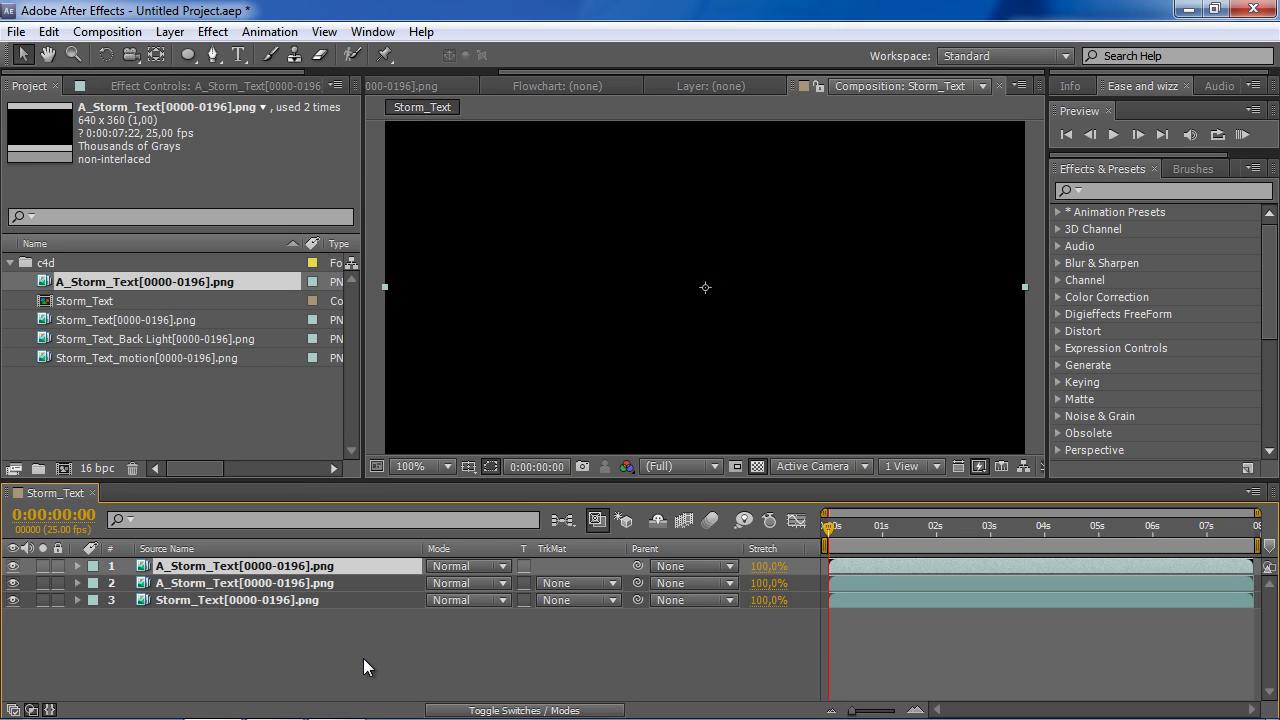
pyautogui.click(363, 658)
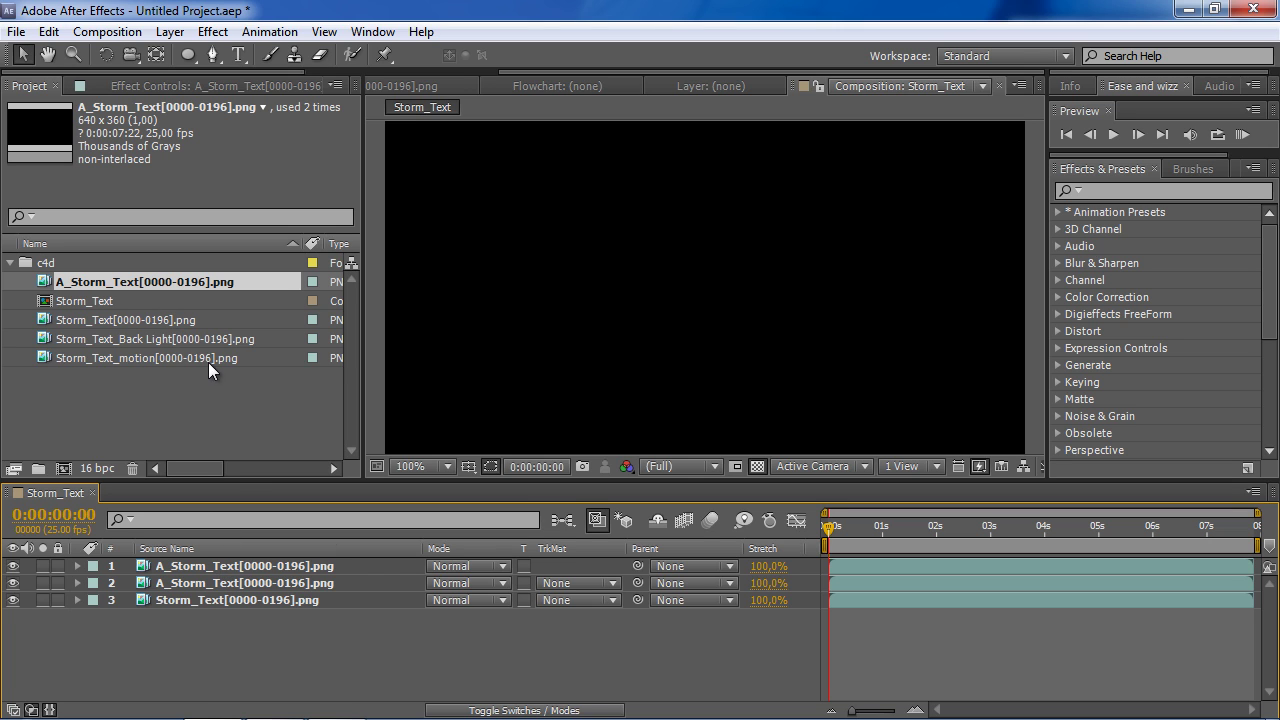
pyautogui.moveTo(146, 340); pyautogui.dragTo(298, 590)
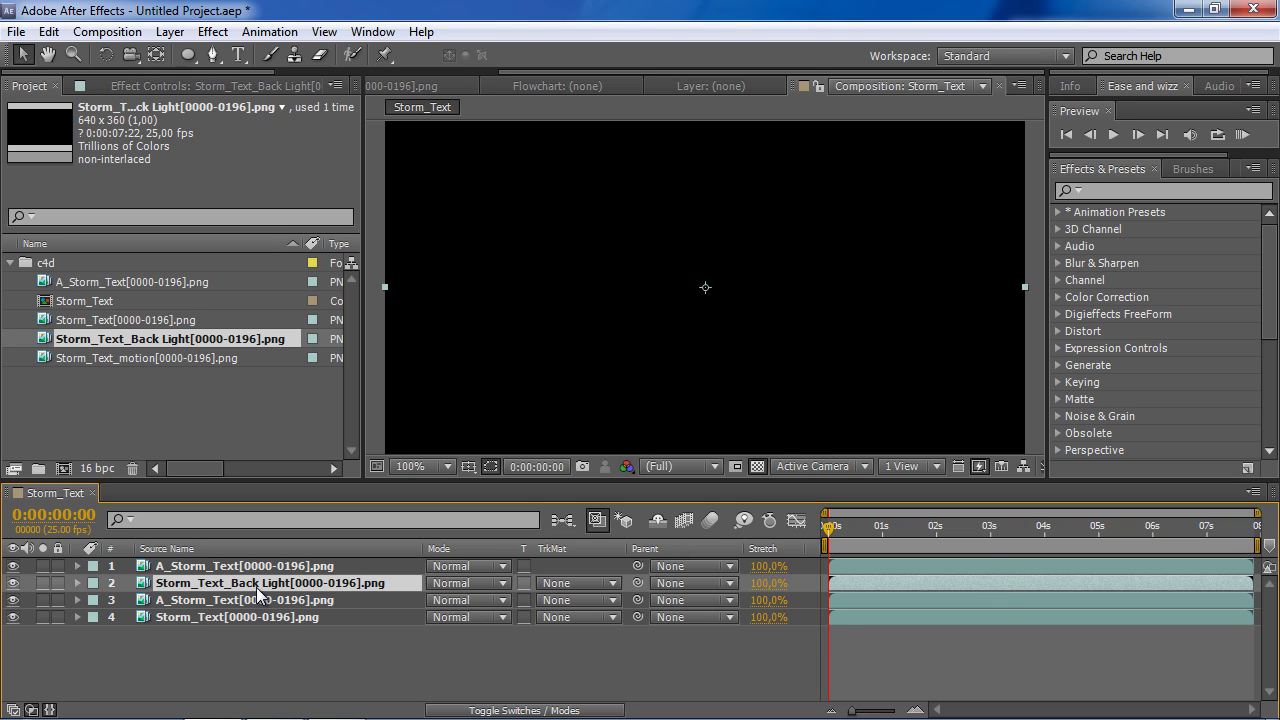
# - Set Back Light and Storm_Text to Luma Matte and check the result at 0:00:02:13
pyautogui.keyDown('ctrl'); pyautogui.click(239, 619); pyautogui.keyUp('ctrl')
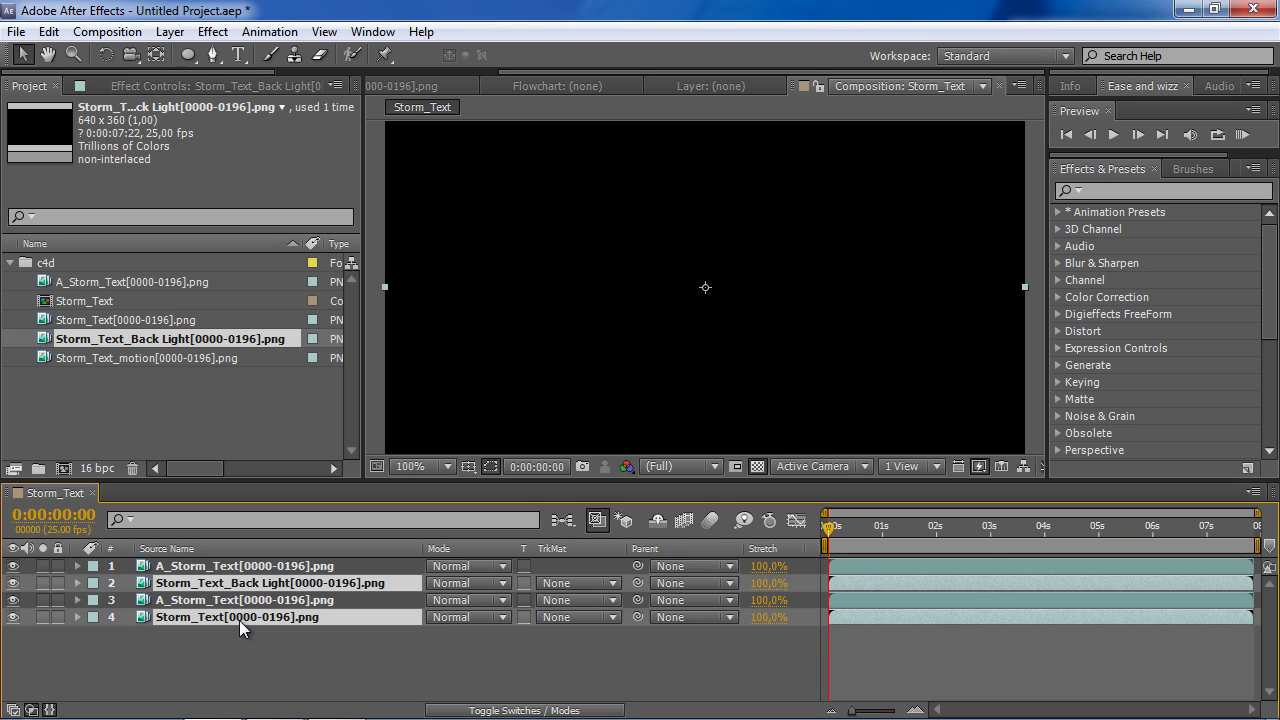
pyautogui.click(587, 617)
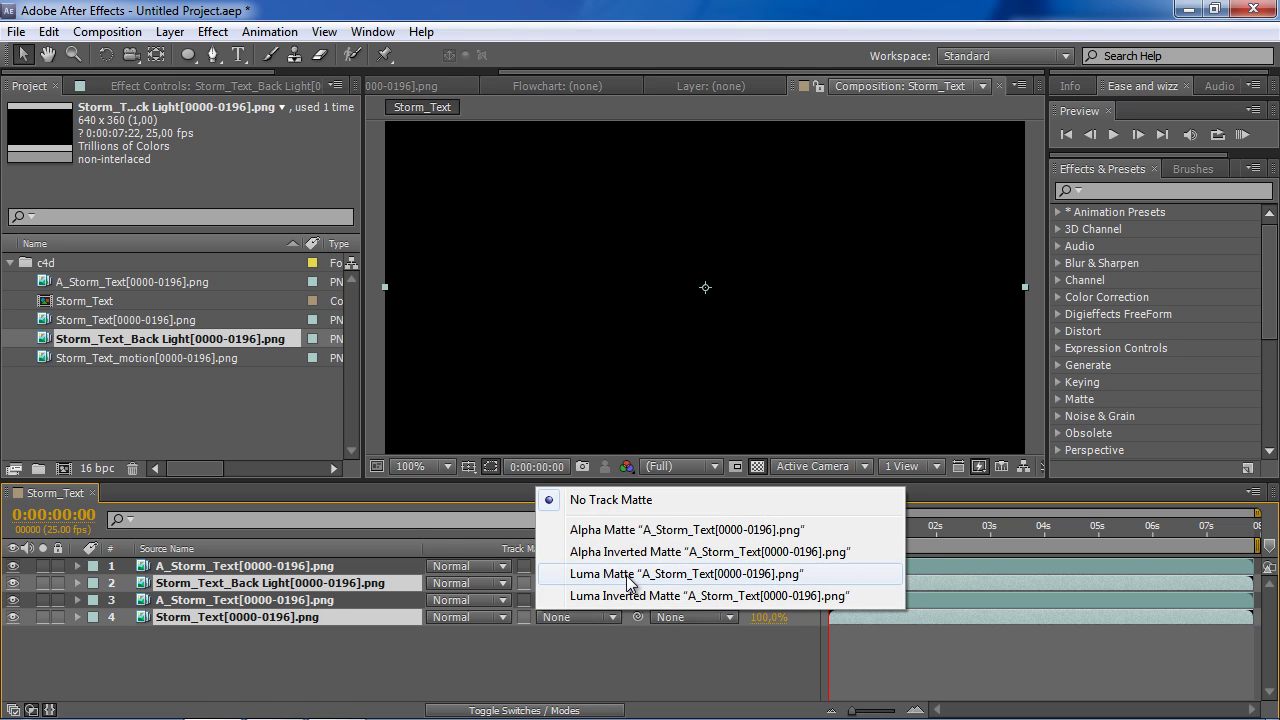
pyautogui.click(626, 575)
pyautogui.moveTo(828, 527); pyautogui.dragTo(964, 528)
pyautogui.click(341, 670)
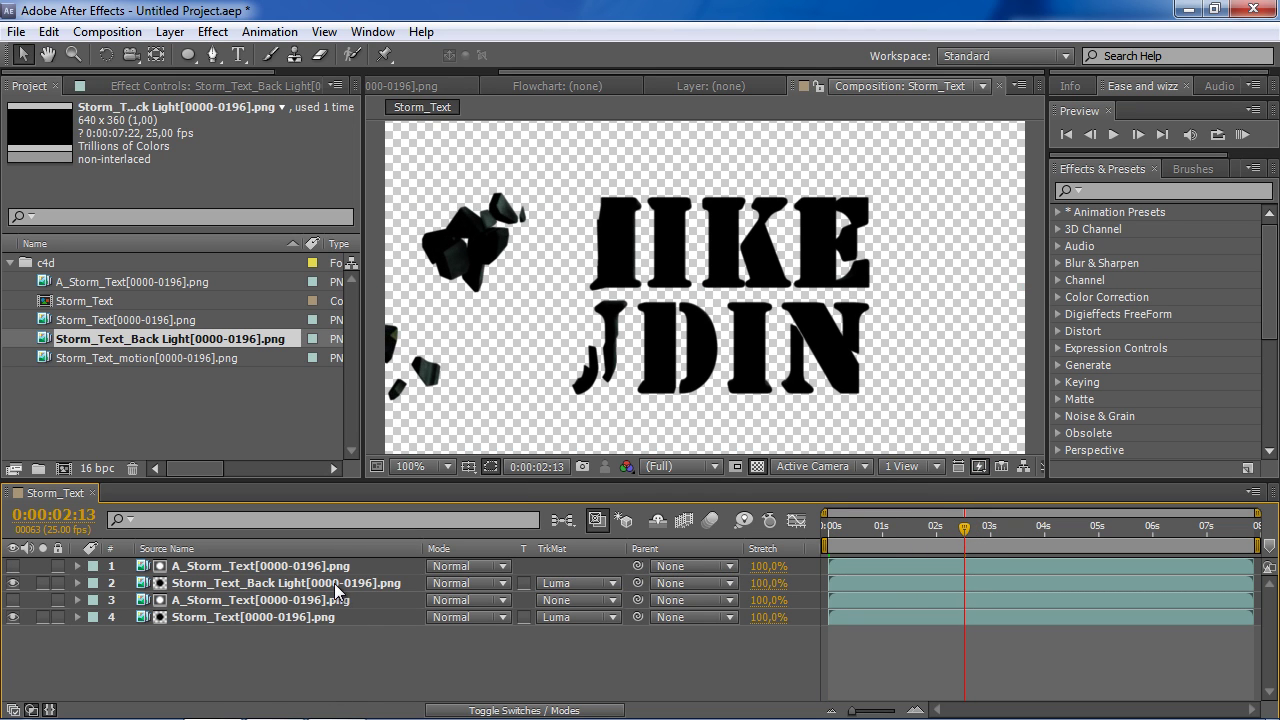
pyautogui.click(342, 586)
# - Set the Storm_Text_Back Light layer's blend mode to Add and toggle it to compare
pyautogui.click(496, 583)
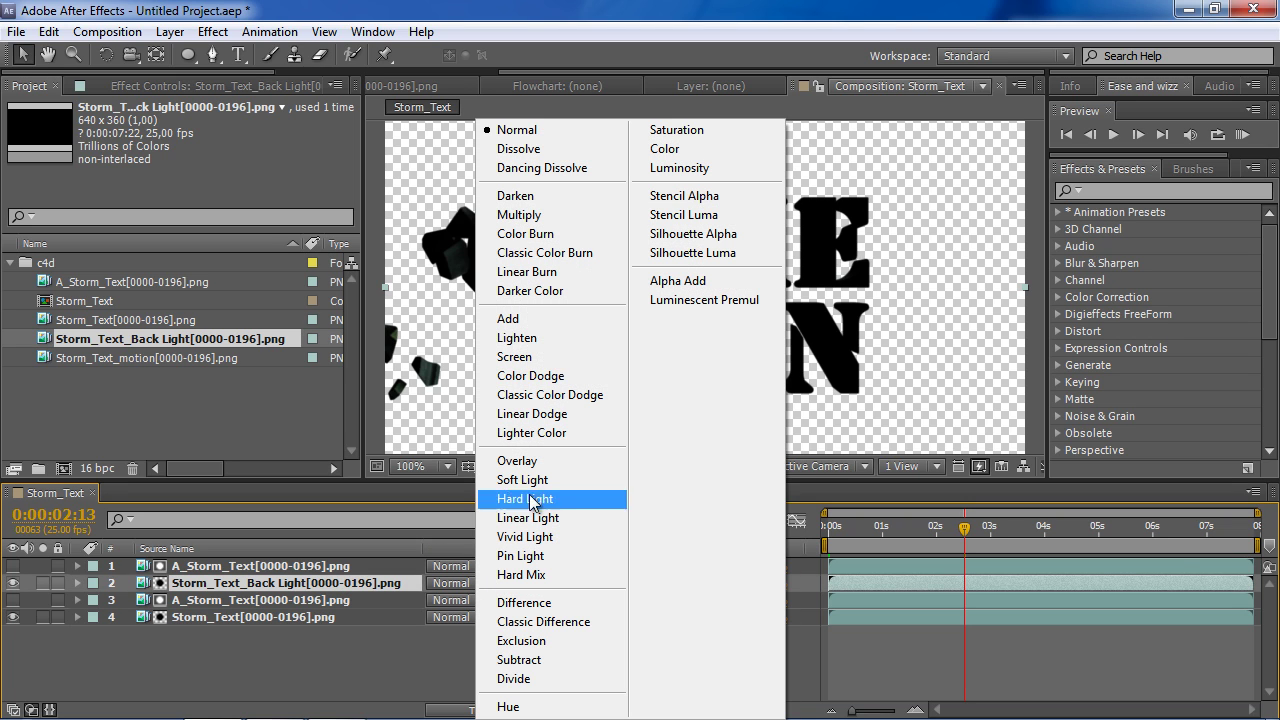
pyautogui.click(548, 325)
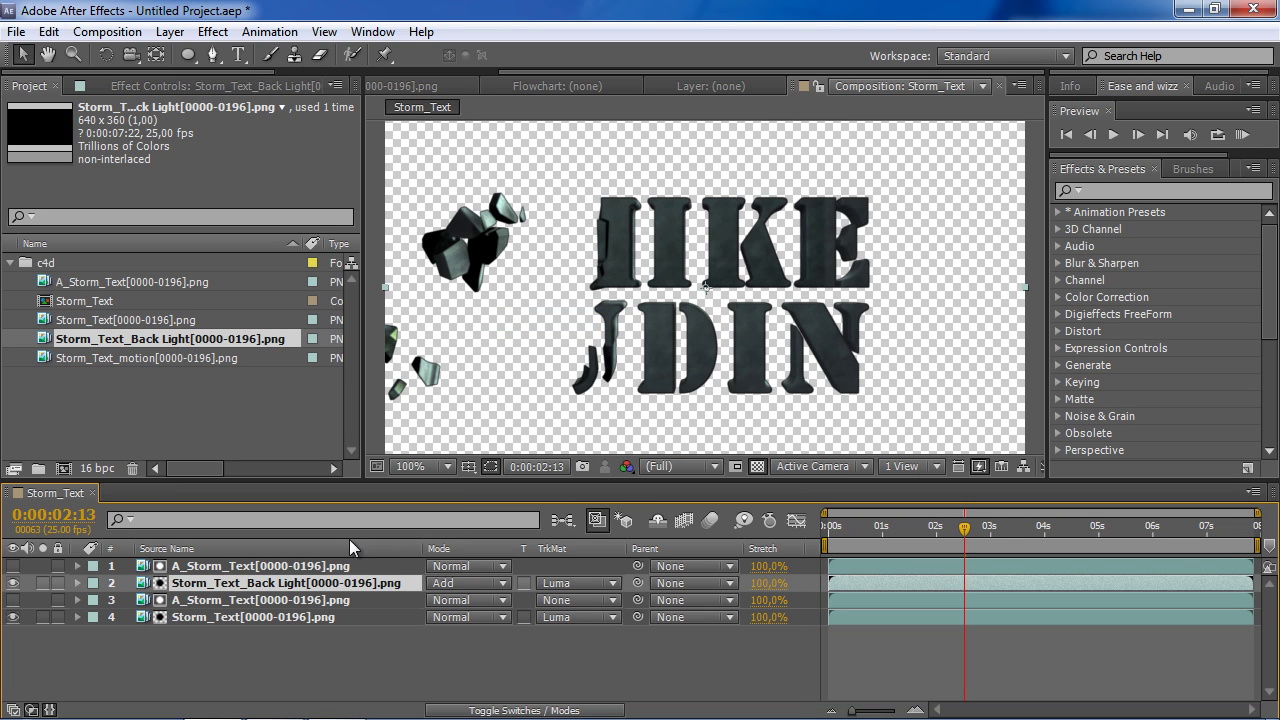
pyautogui.click(13, 583)
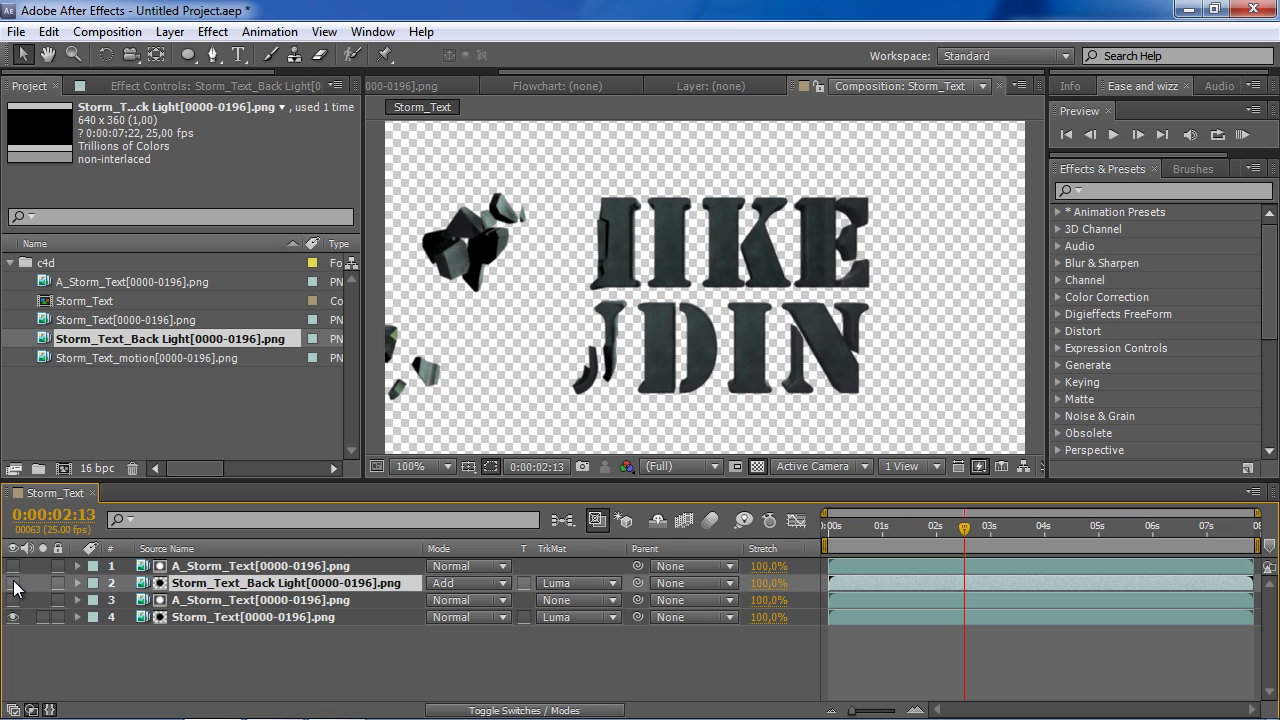
pyautogui.click(13, 583)
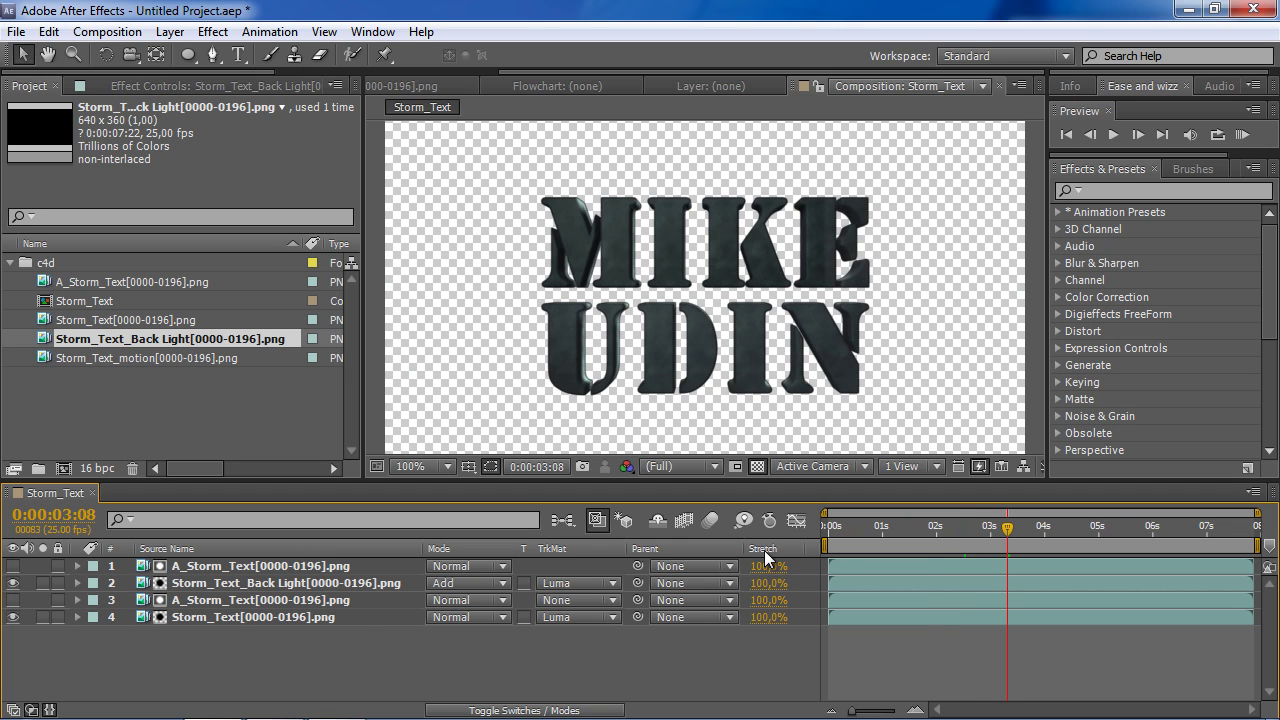
# - Hide the Stretch column and scrub to a frame where the text is shattered
pyautogui.rightClick(811, 562)
pyautogui.click(811, 562)
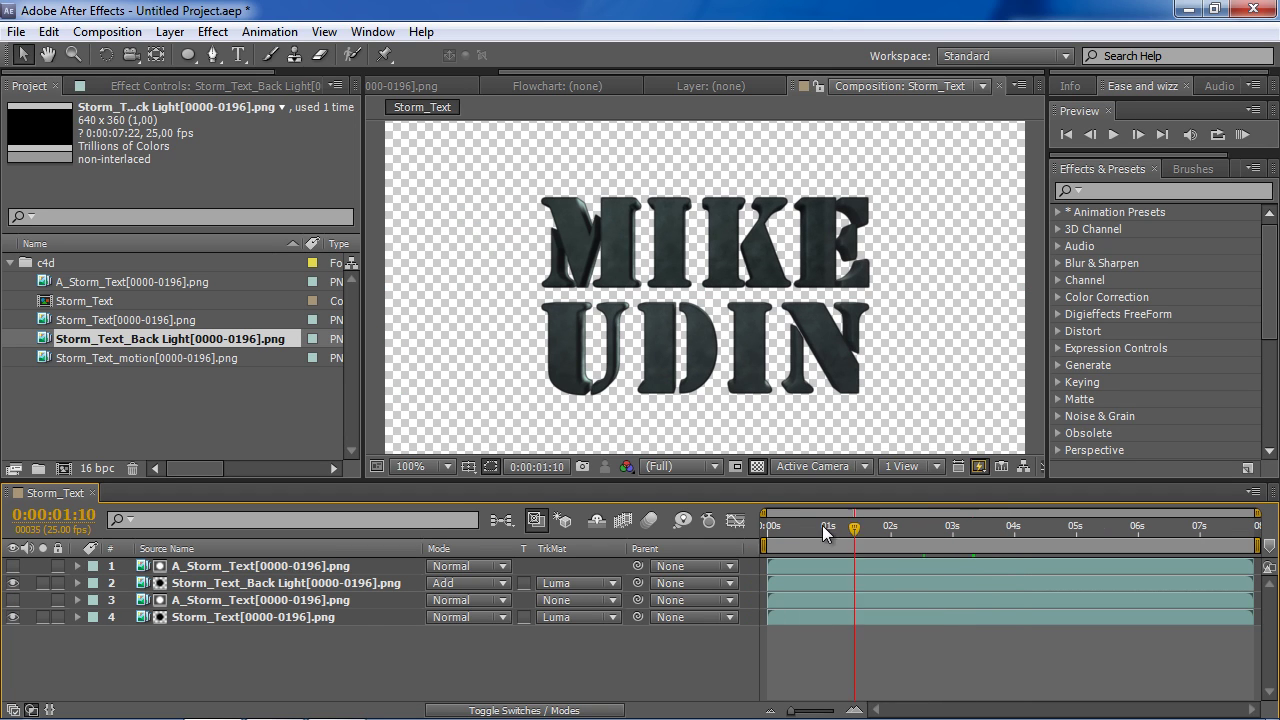
pyautogui.moveTo(822, 525); pyautogui.dragTo(955, 525)
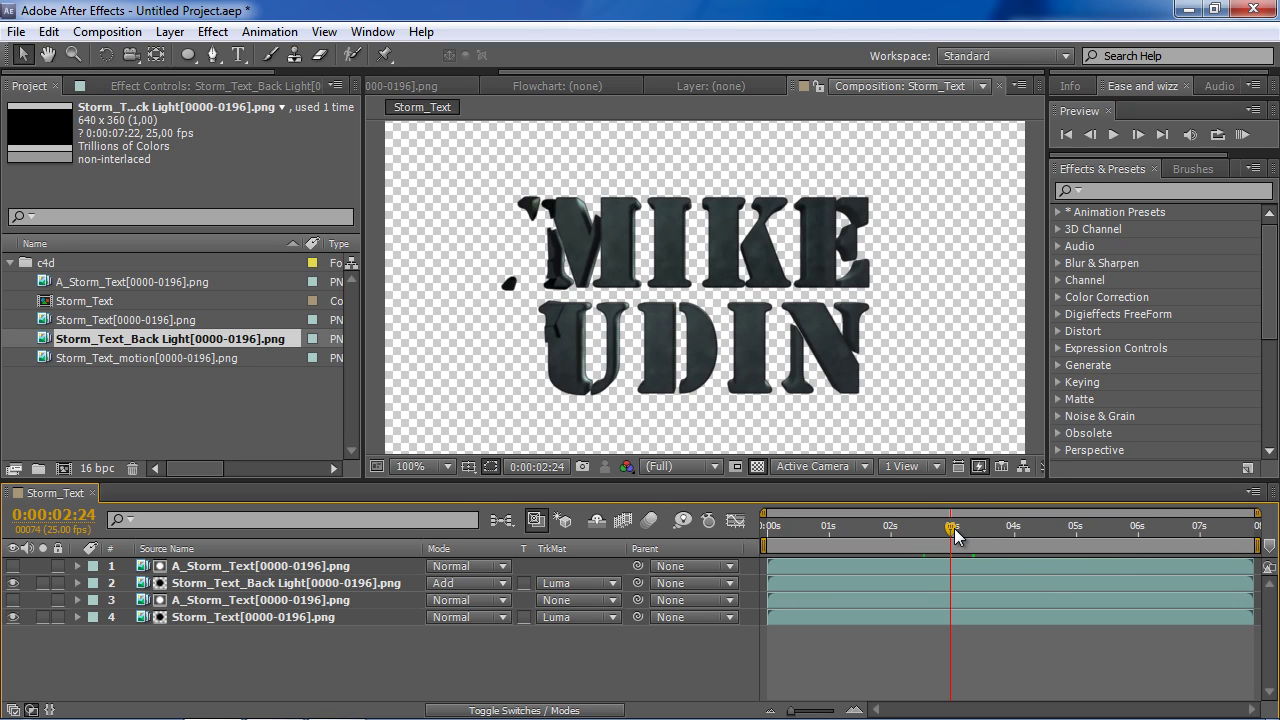
pyautogui.click(197, 407)
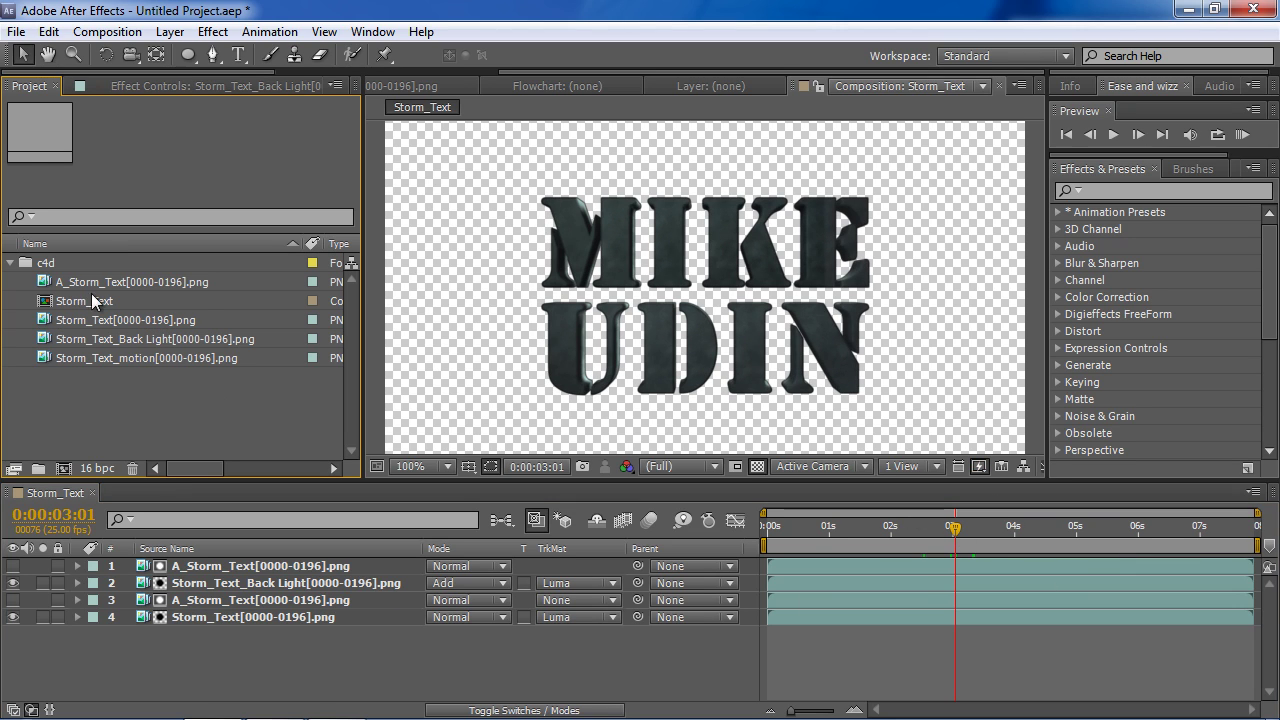
# - Nest Storm_Text in a new composition and rename that composition Main
pyautogui.moveTo(91, 302); pyautogui.dragTo(63, 467)
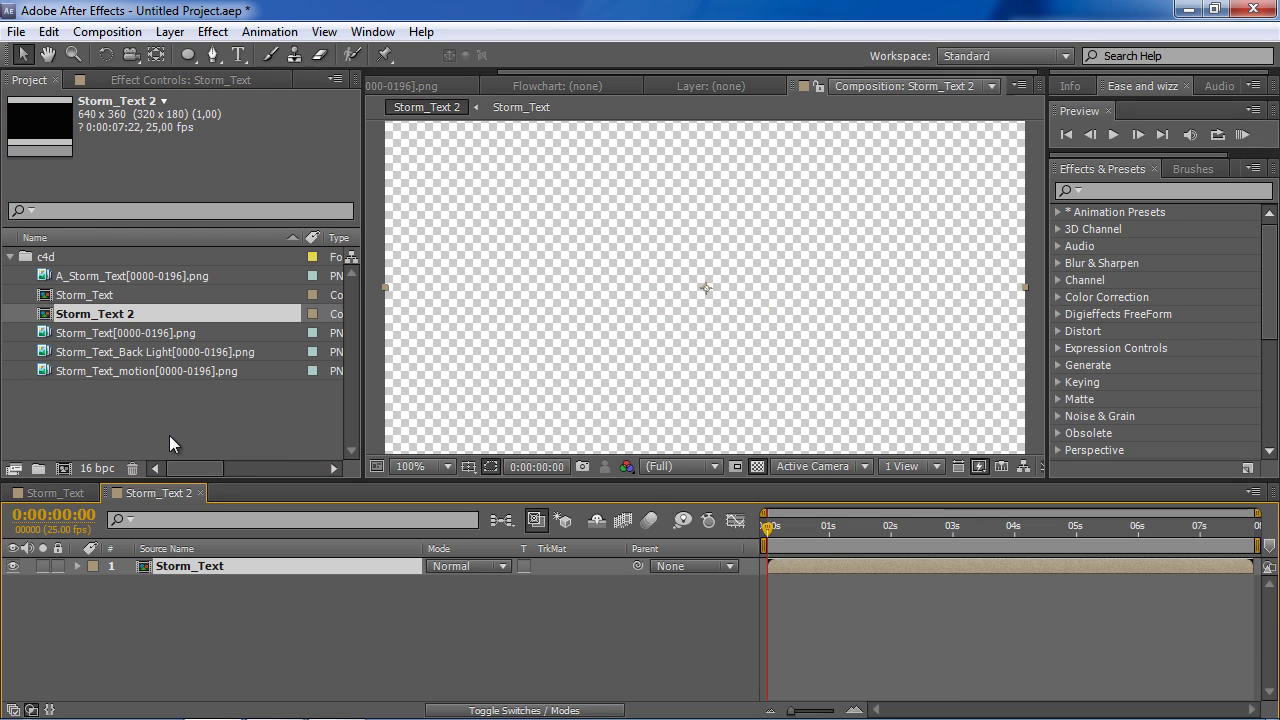
pyautogui.click(102, 314)
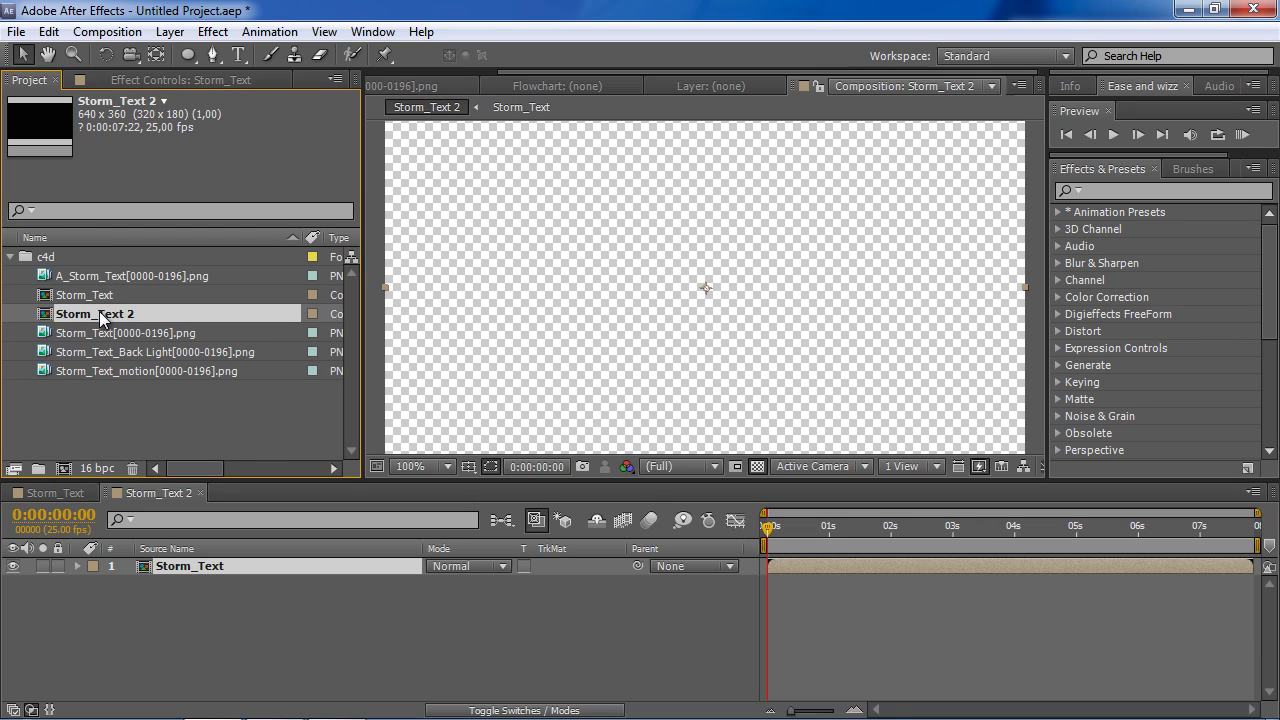
pyautogui.press('Return')
pyautogui.write('Mai')
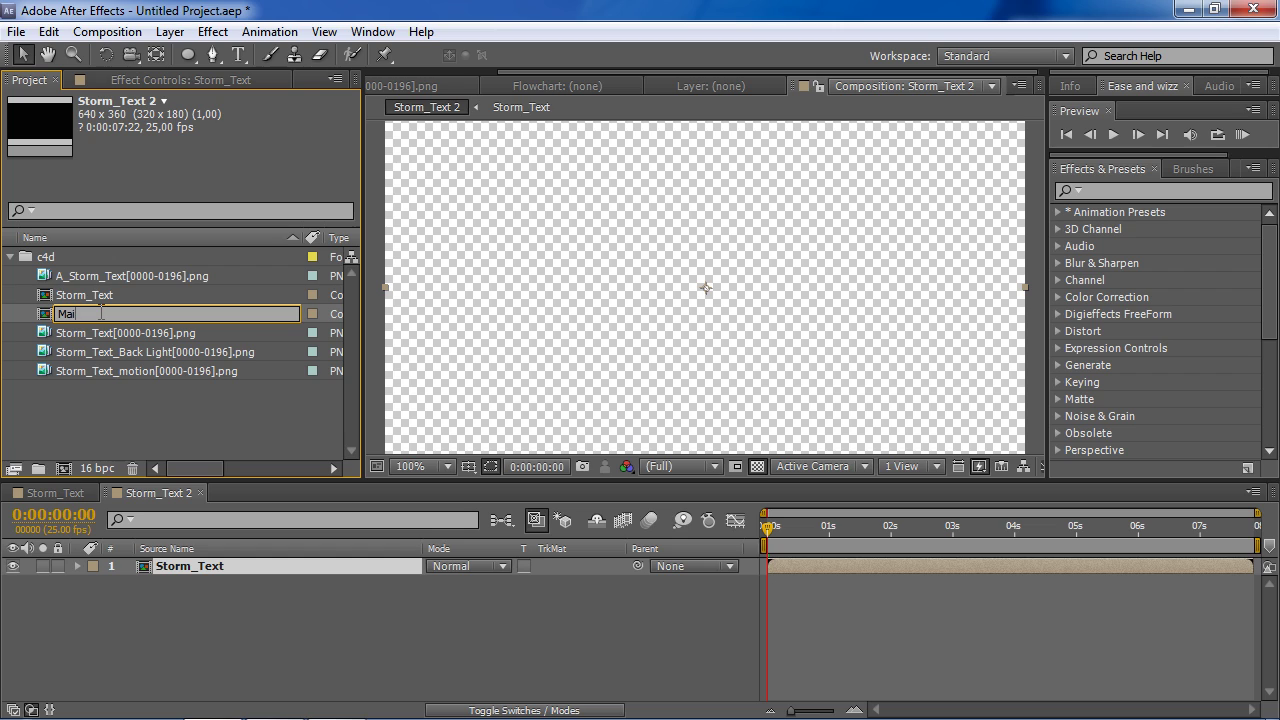
pyautogui.write('n')
pyautogui.press('Return')
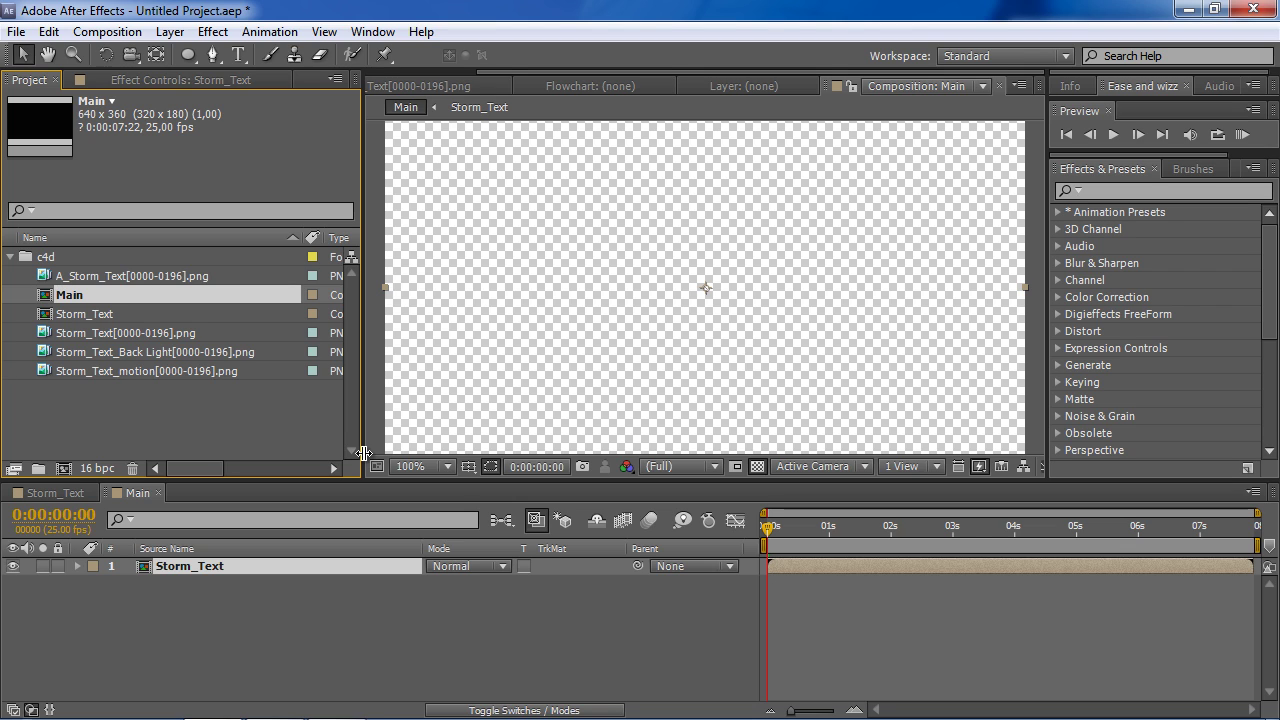
# - Add Storm_Text_motion to Main as layer 2 and switch its visibility off
pyautogui.click(305, 578)
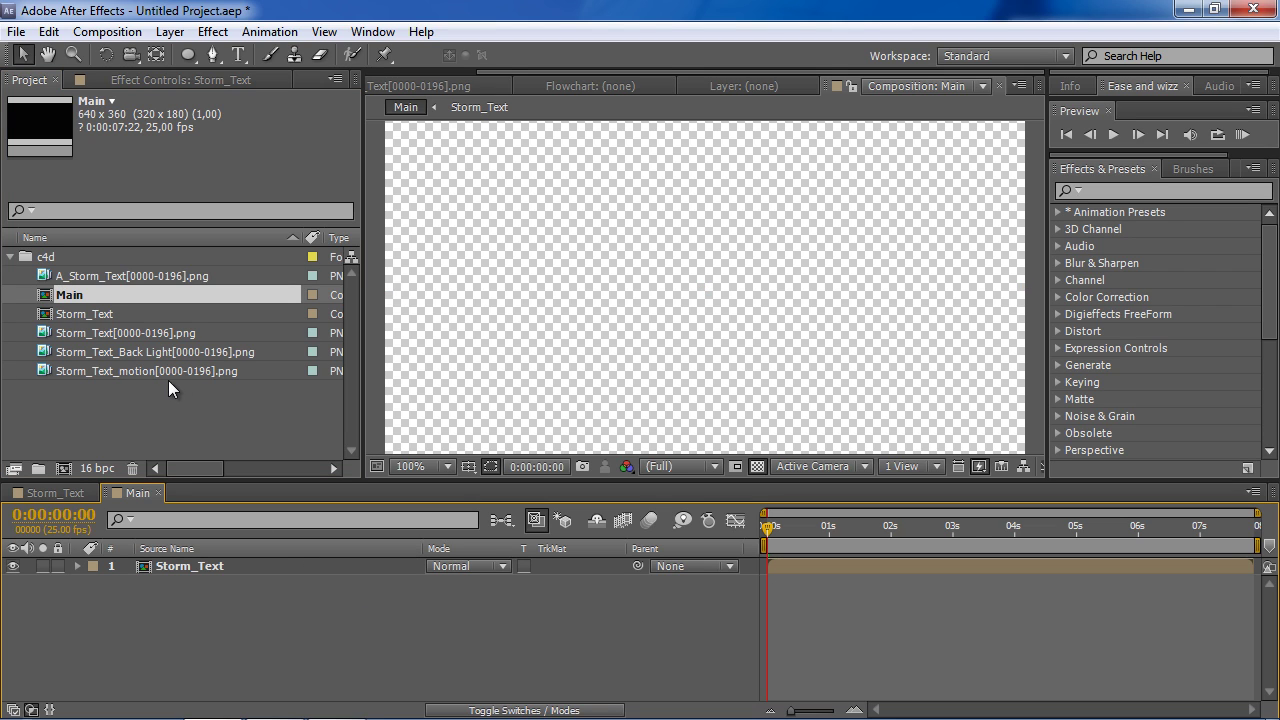
pyautogui.moveTo(161, 372); pyautogui.dragTo(277, 576)
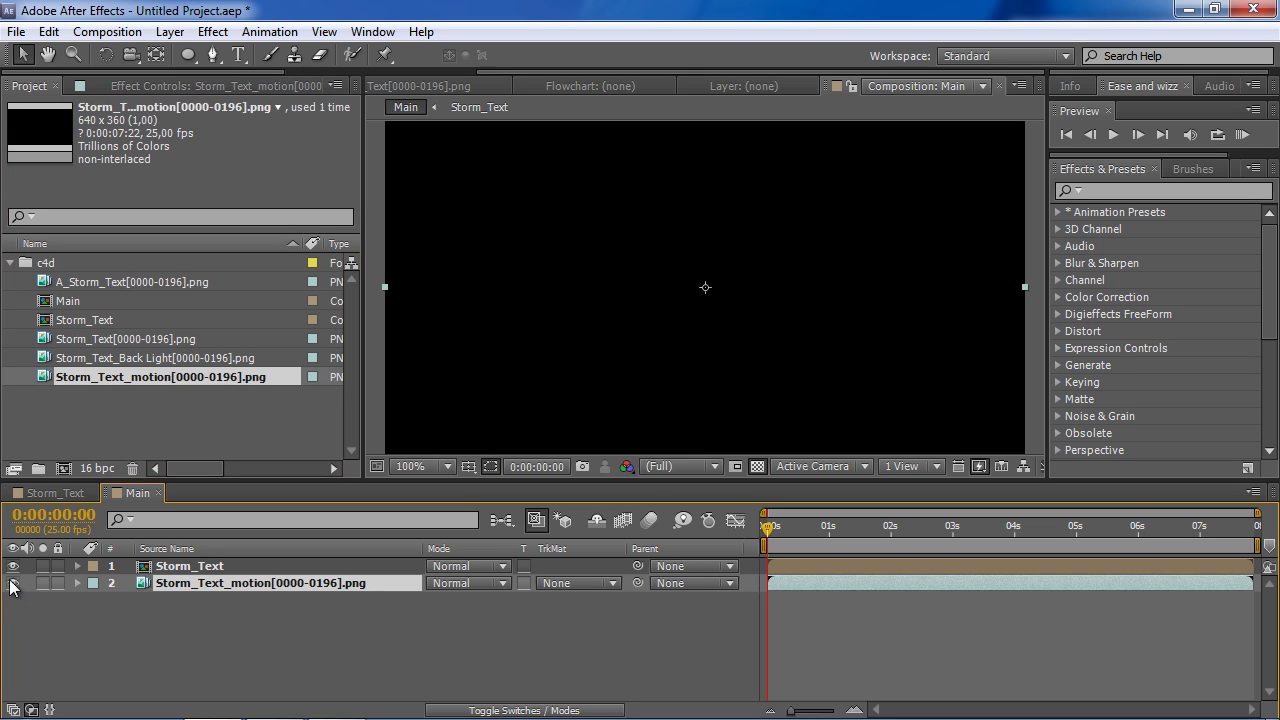
pyautogui.click(13, 583)
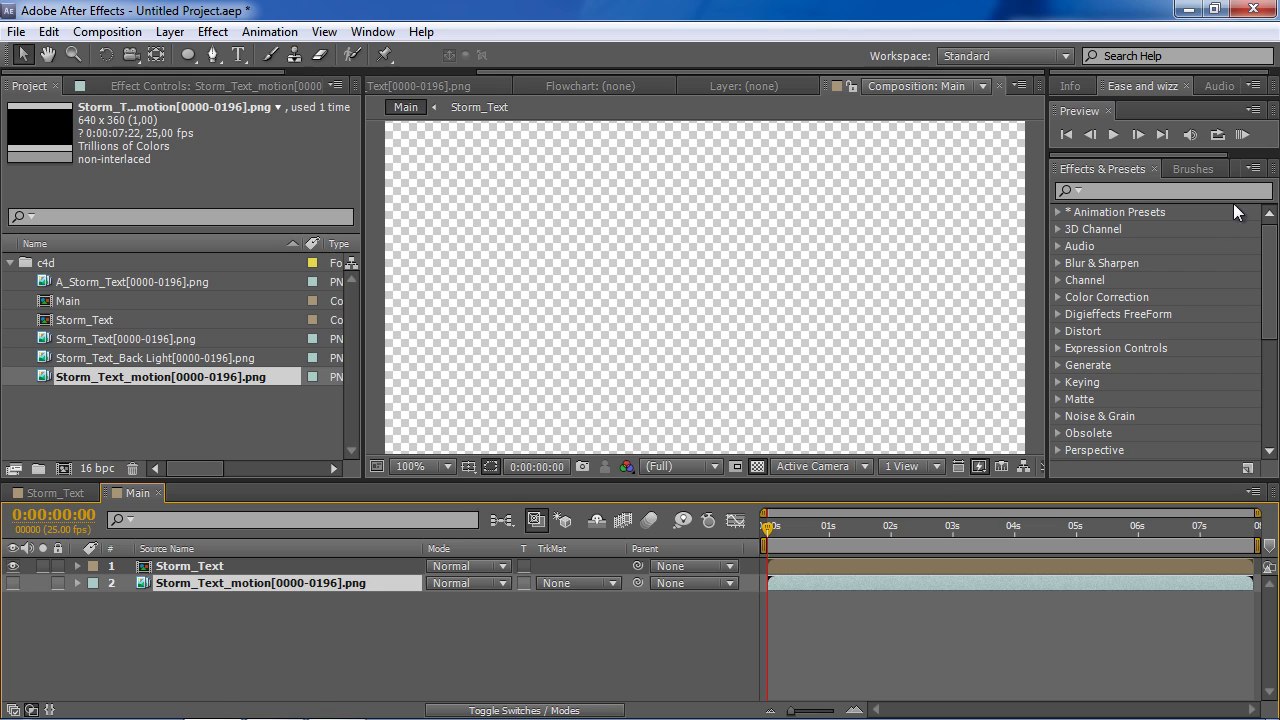
# - Search the effects for 'rsm' and apply RSMB Pro to the Storm_Text_motion layer
pyautogui.click(1113, 191)
pyautogui.write('ra')
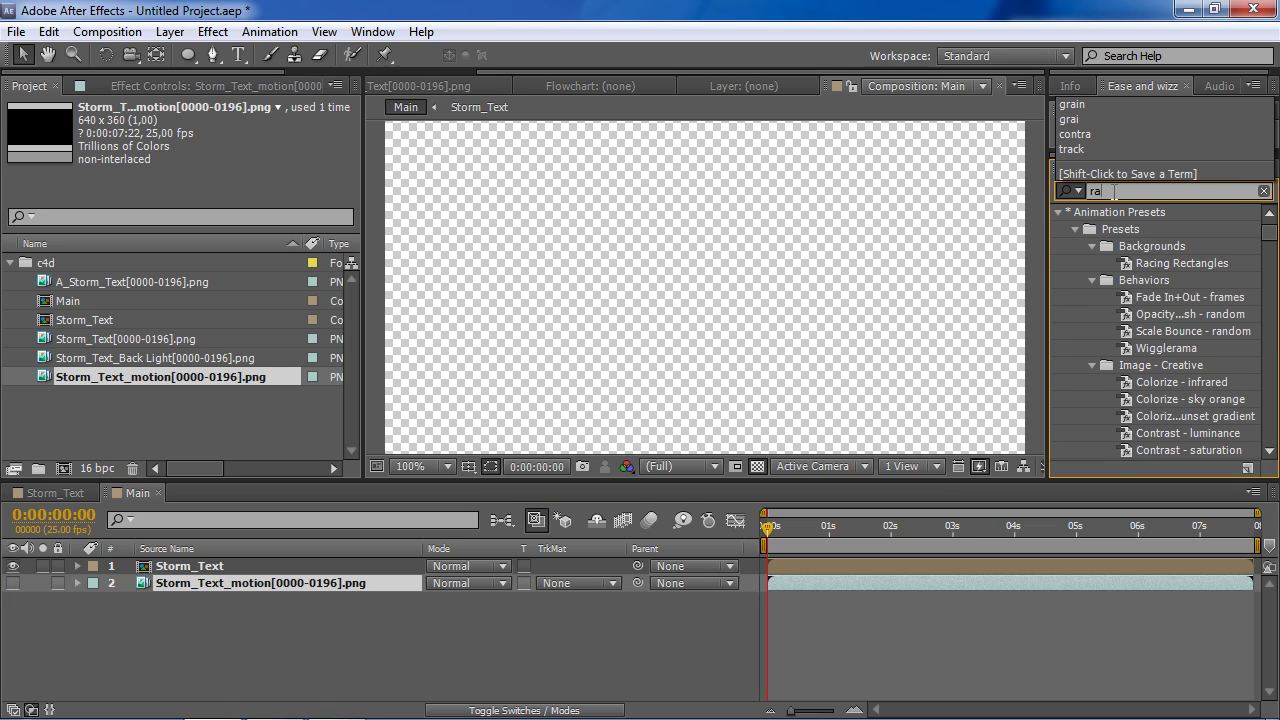
pyautogui.press('BackSpace')
pyautogui.write('sm')
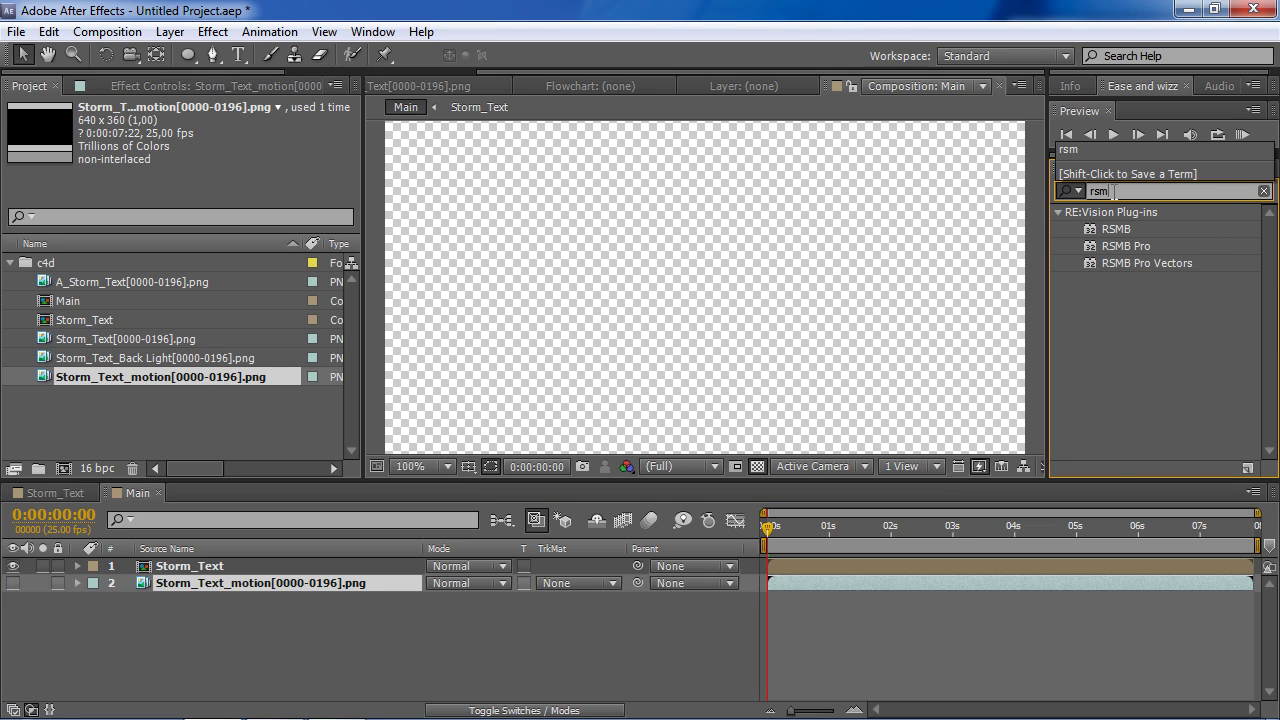
pyautogui.moveTo(1126, 246); pyautogui.dragTo(622, 332)
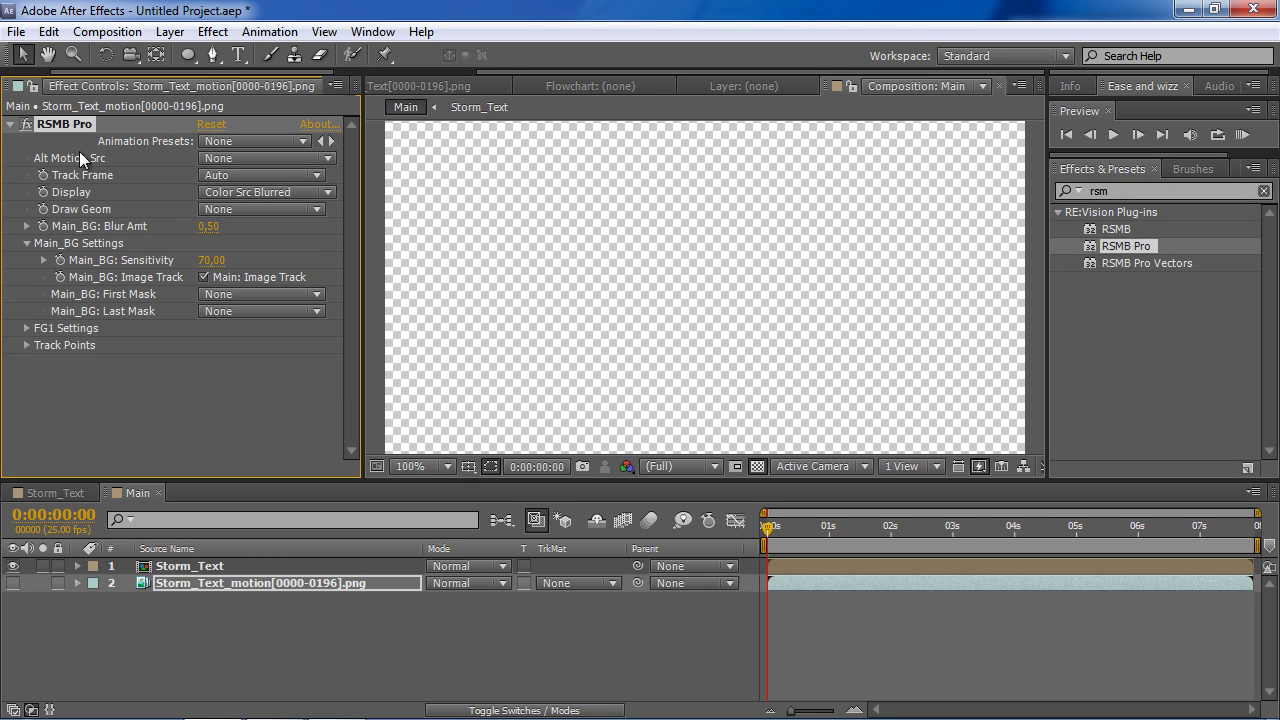
# - Apply RSMB Pro to the Storm_Text layer and bring up its Alt Motion Src choices
pyautogui.click(224, 564)
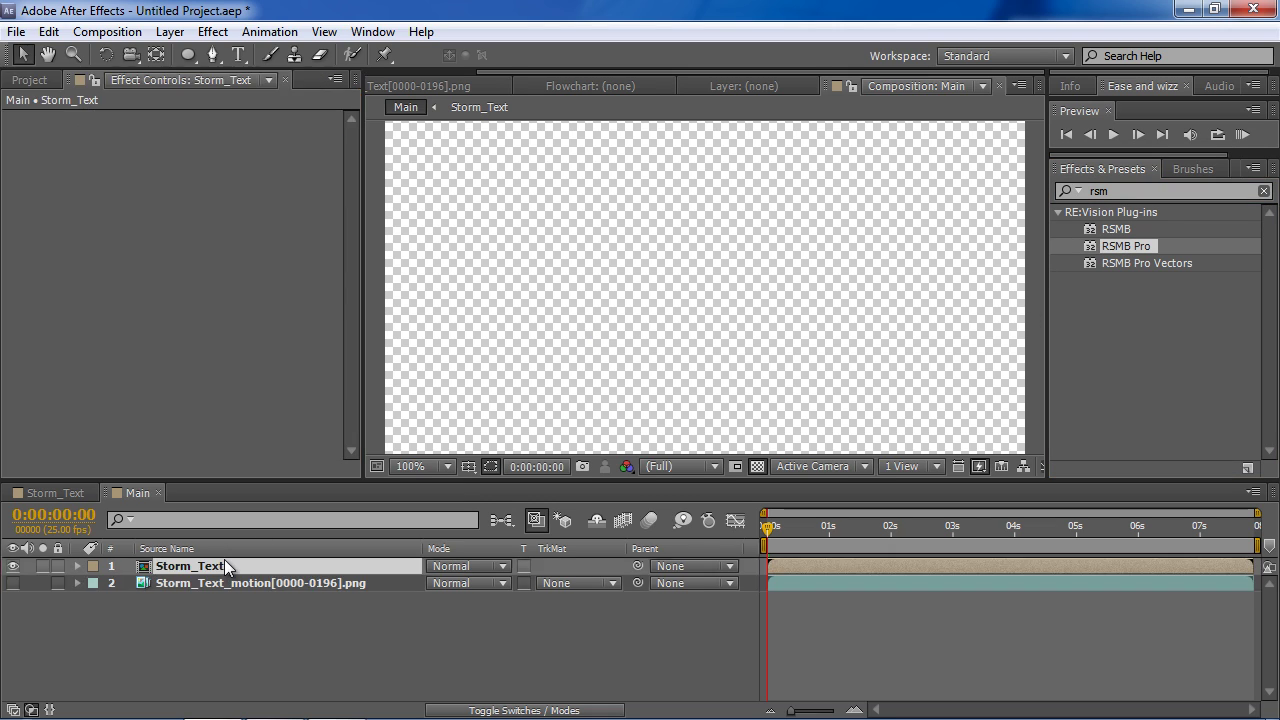
pyautogui.moveTo(1126, 246); pyautogui.dragTo(95, 278)
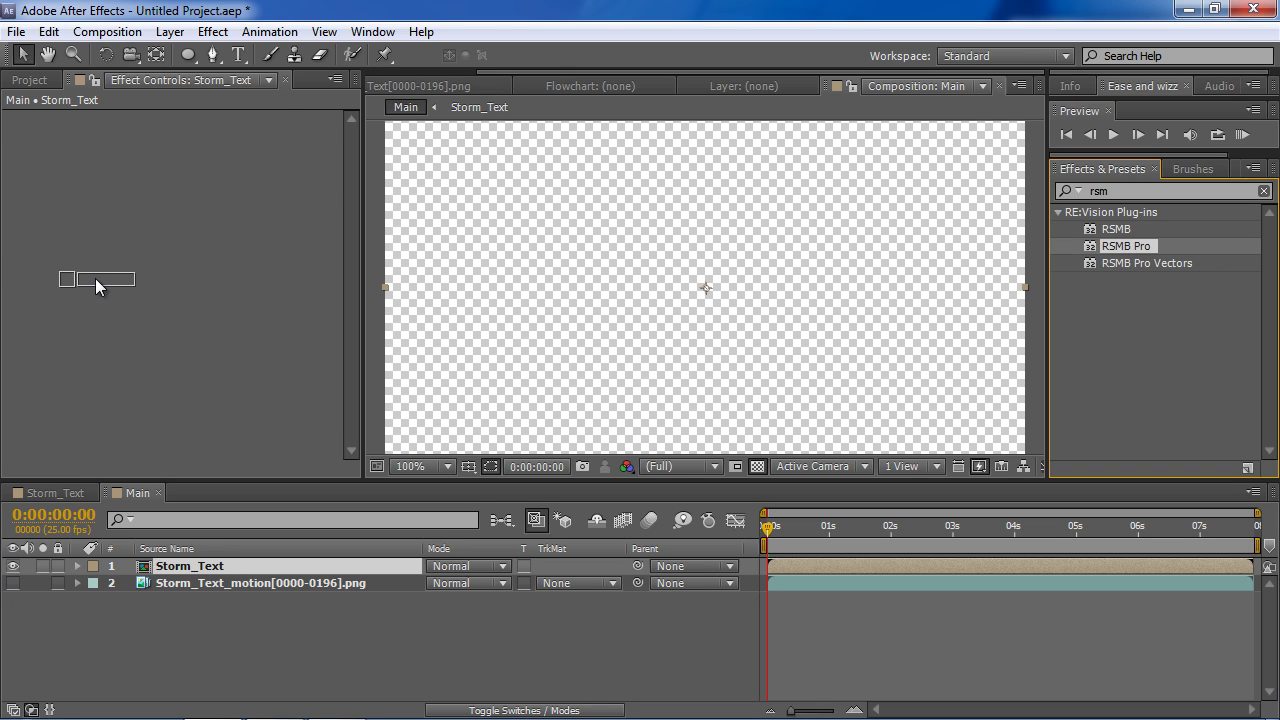
pyautogui.click(193, 582)
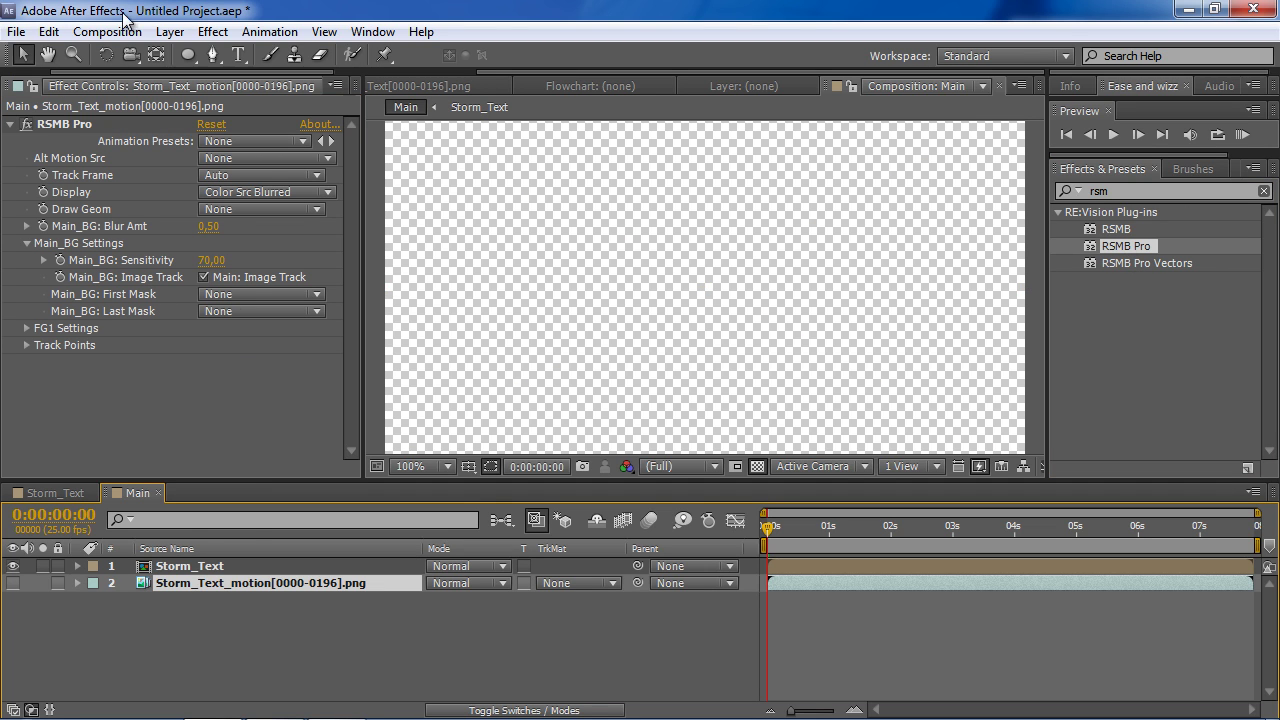
pyautogui.click(52, 124)
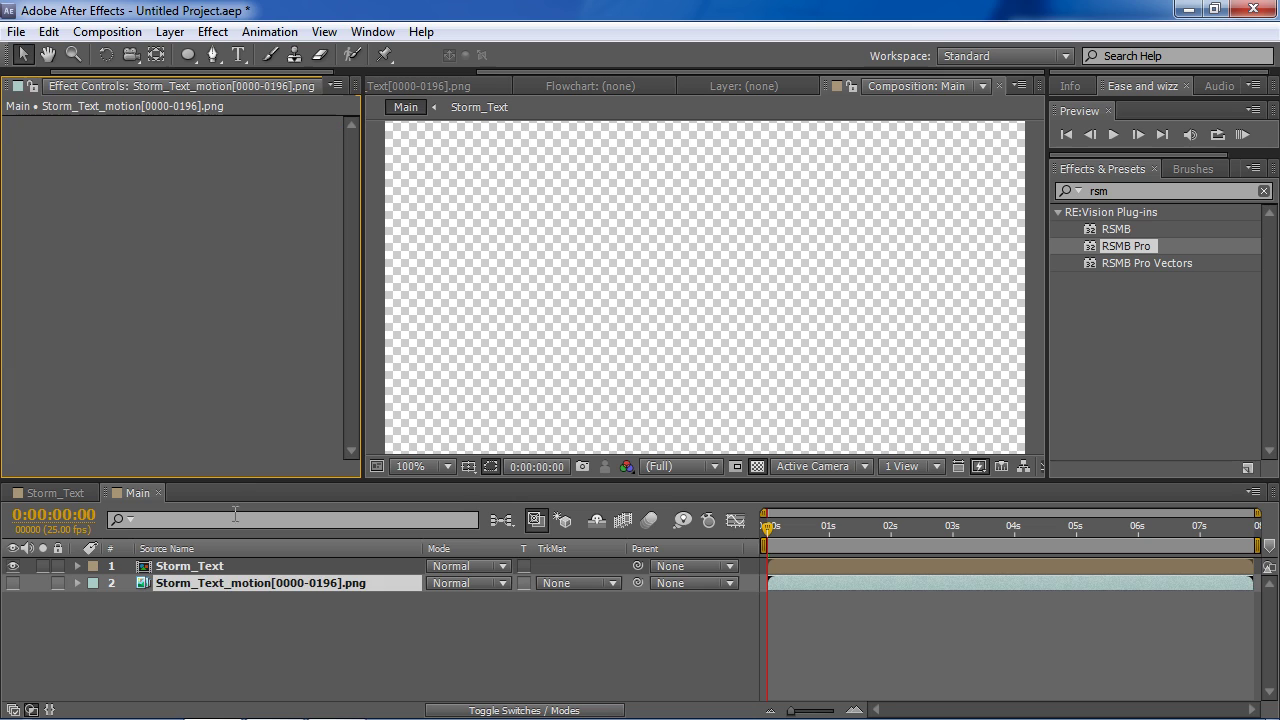
pyautogui.click(190, 566)
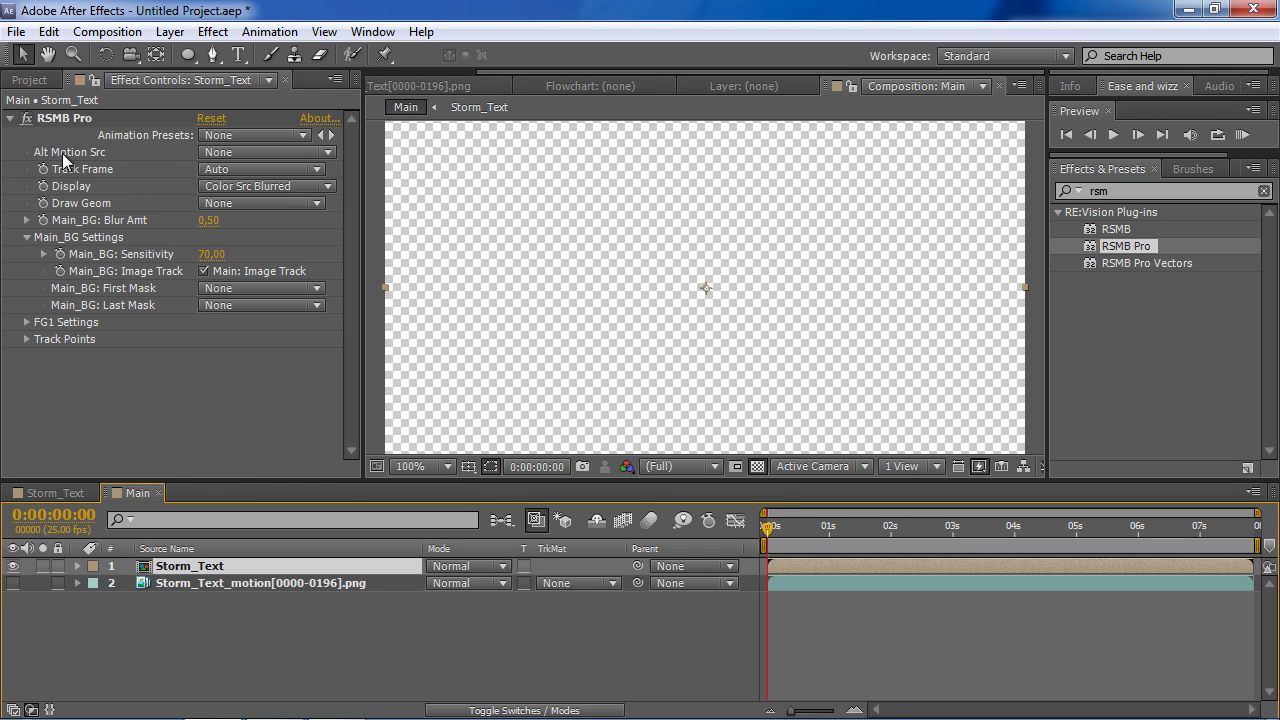
pyautogui.click(229, 156)
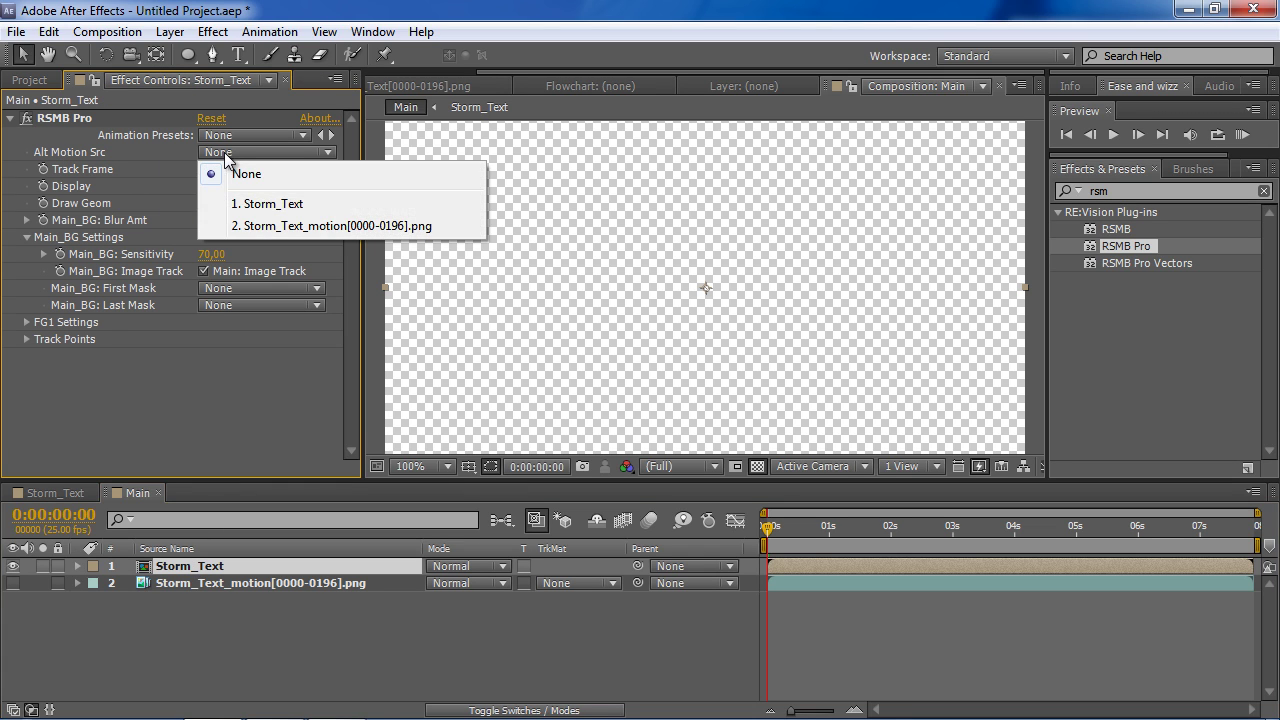
# - Set RSMB Pro's Alt Motion Src to Storm_Text_motion and toggle the effect to compare
pyautogui.click(366, 228)
pyautogui.moveTo(799, 526); pyautogui.dragTo(819, 526)
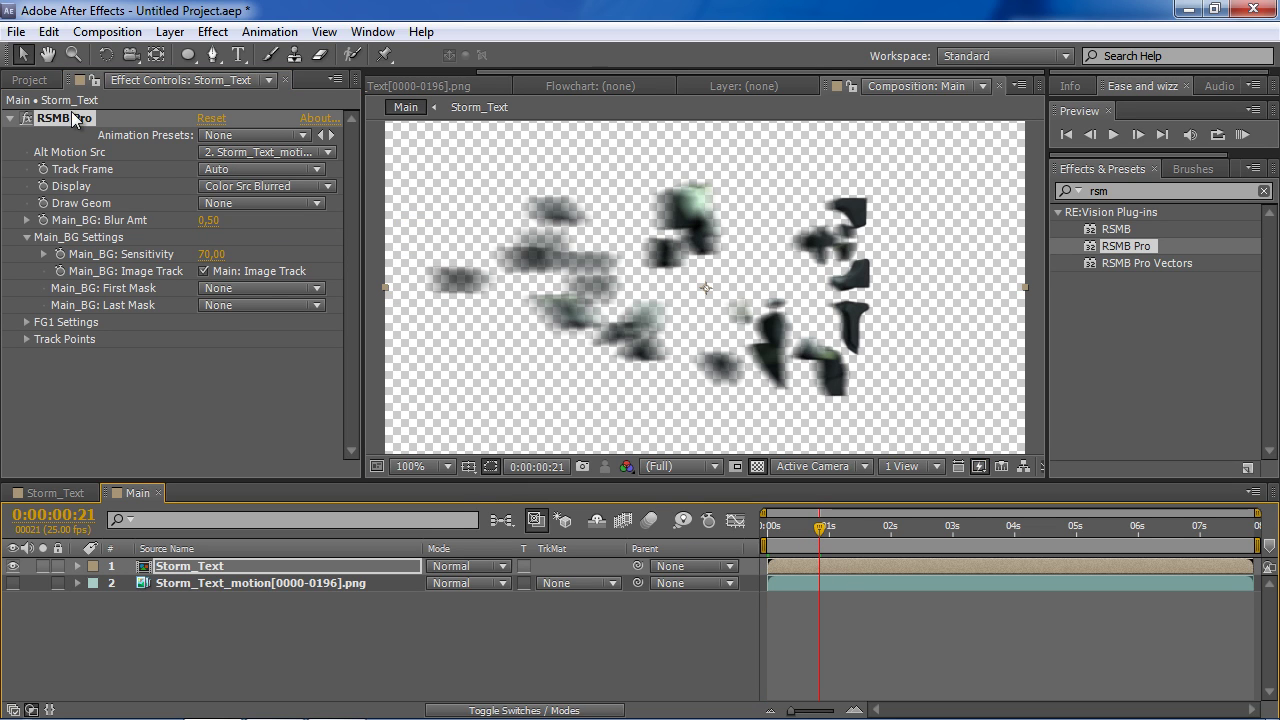
pyautogui.click(27, 118)
pyautogui.click(27, 118)
pyautogui.click(27, 118)
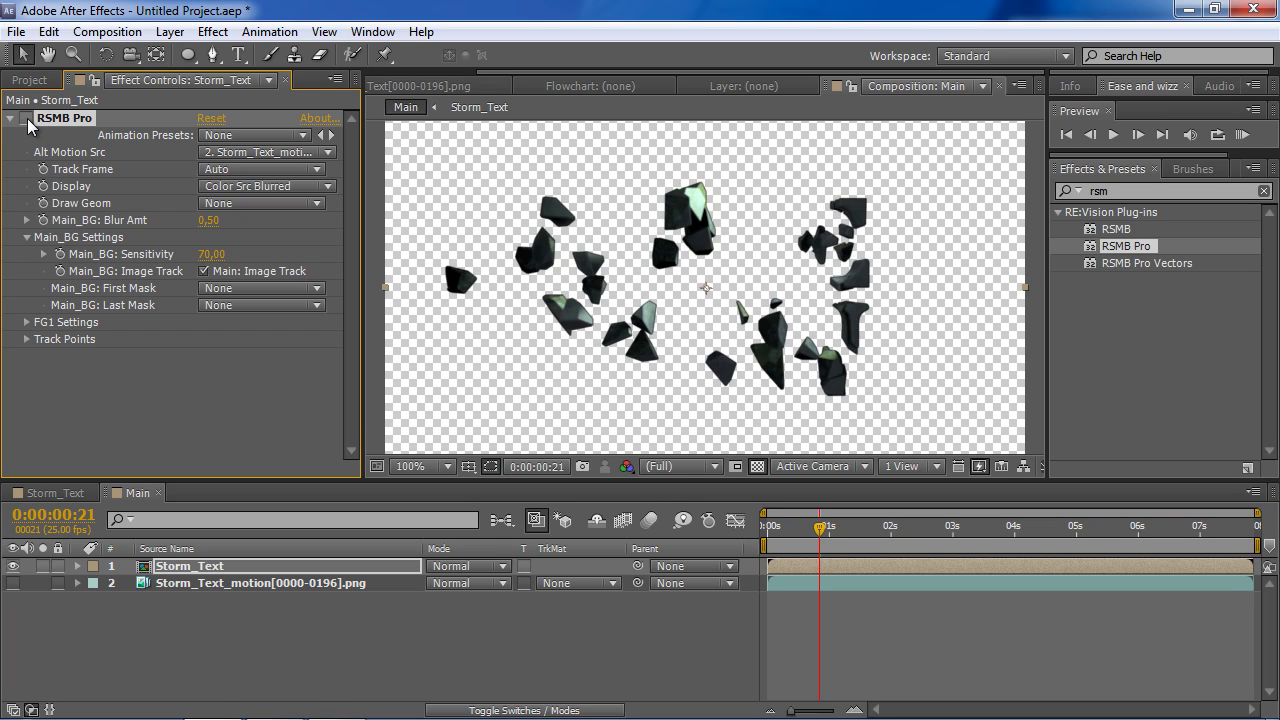
pyautogui.click(27, 118)
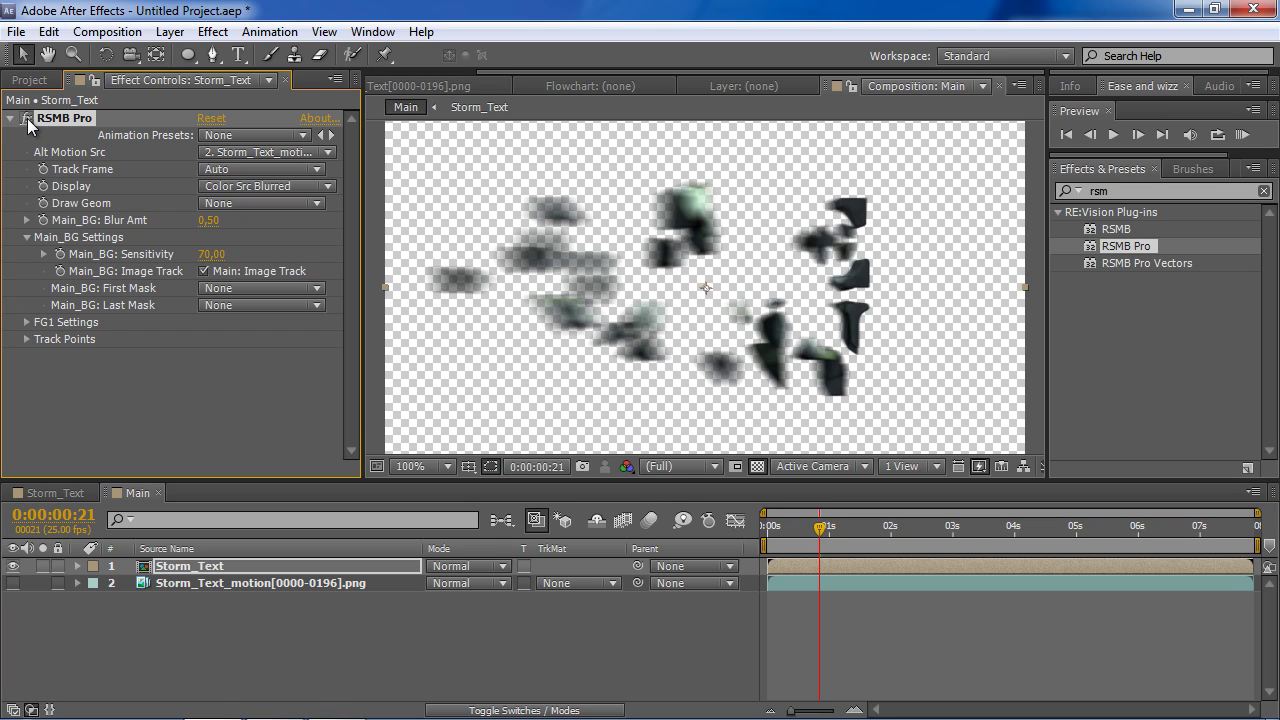
# - Lower Main_BG: Blur Amt to 0,25 and preview the blurred shards along the timeline
pyautogui.click(208, 221)
pyautogui.write('0,25')
pyautogui.press('Return')
pyautogui.moveTo(818, 540); pyautogui.dragTo(944, 537)
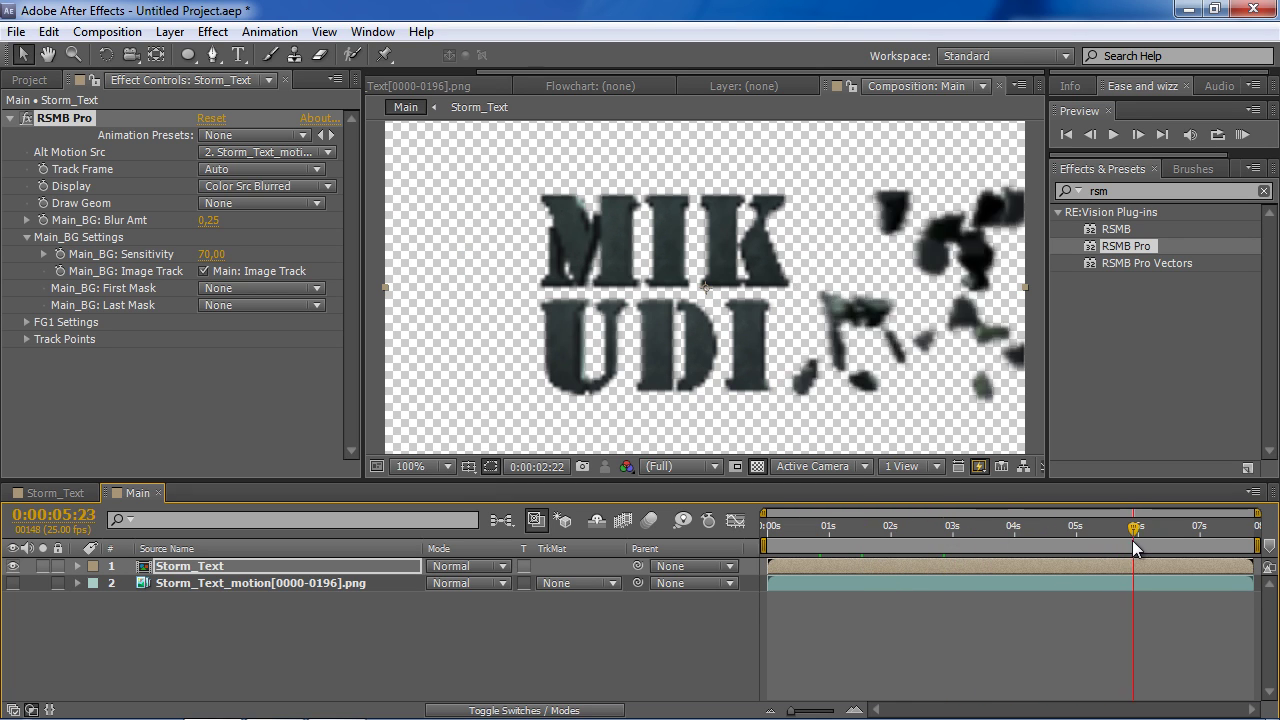
pyautogui.moveTo(946, 532)
pyautogui.mouseDown()
pyautogui.moveTo(1021, 540)
pyautogui.moveTo(889, 535)
pyautogui.mouseUp()
pyautogui.click(460, 655)
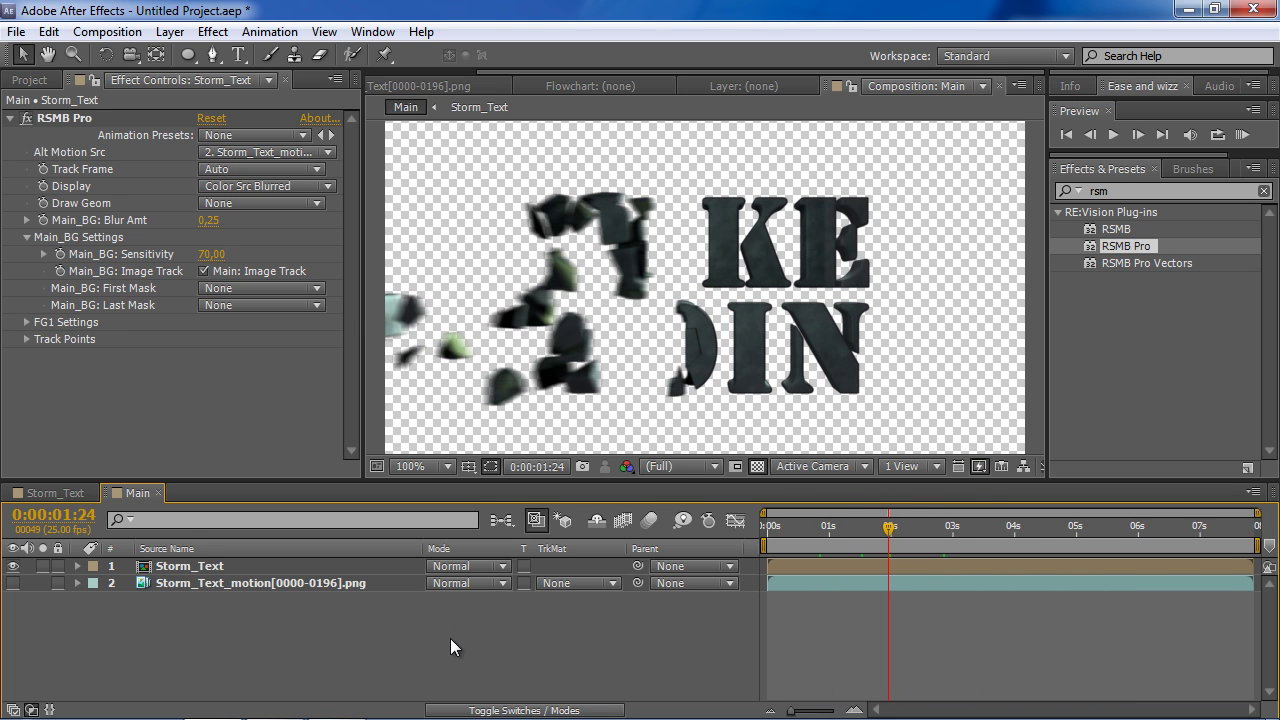
pyautogui.click(257, 581)
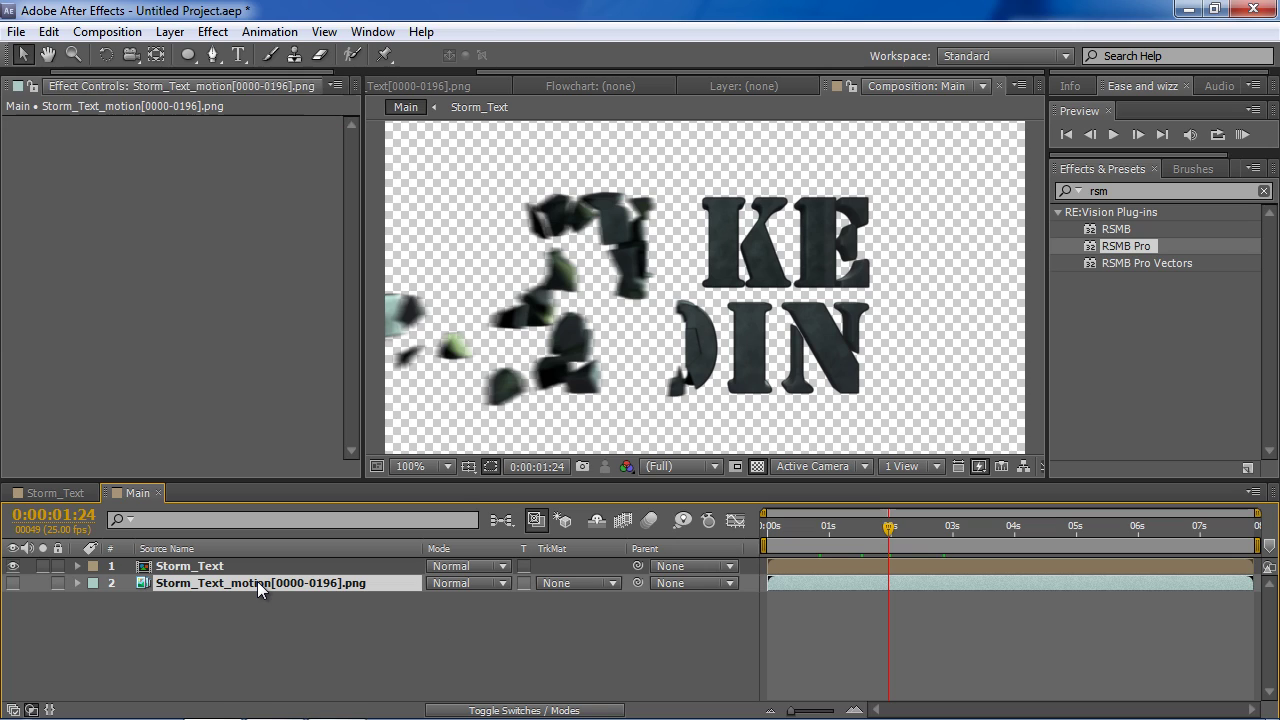
# - Hide the shy Storm_Text_motion layer, then collapse the c4d folder in the Project panel
pyautogui.press('F4')
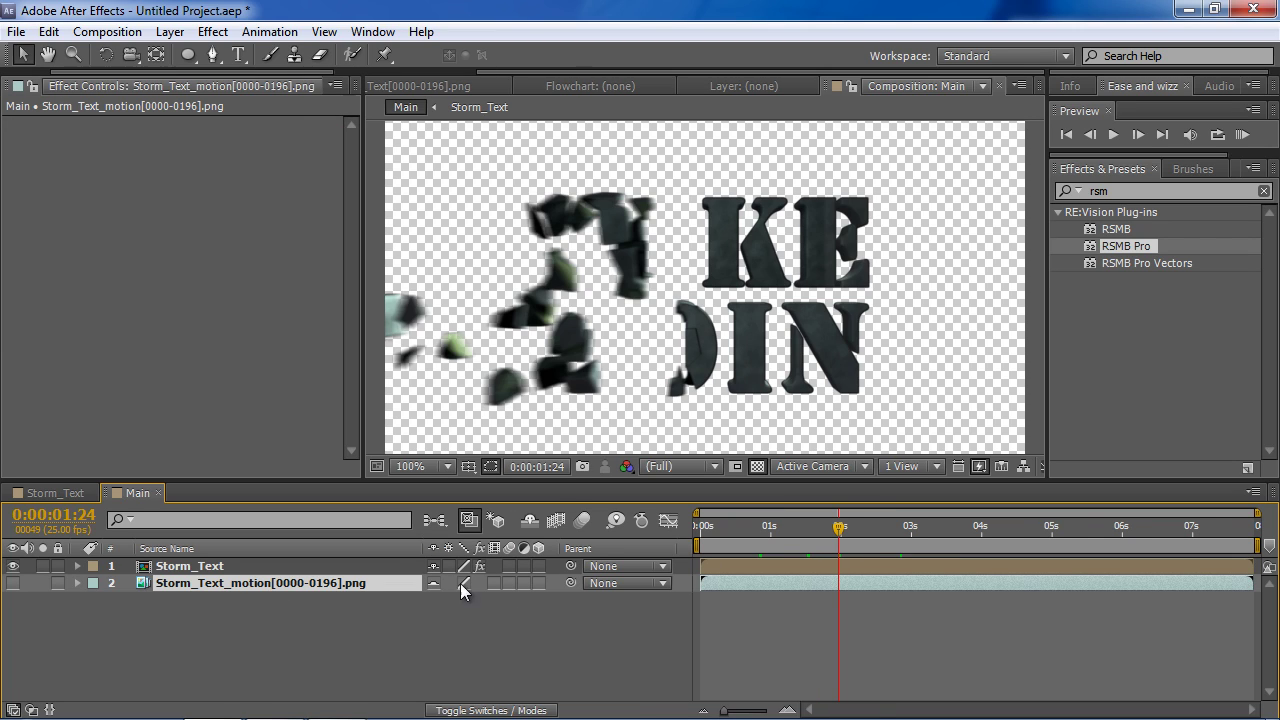
pyautogui.click(529, 520)
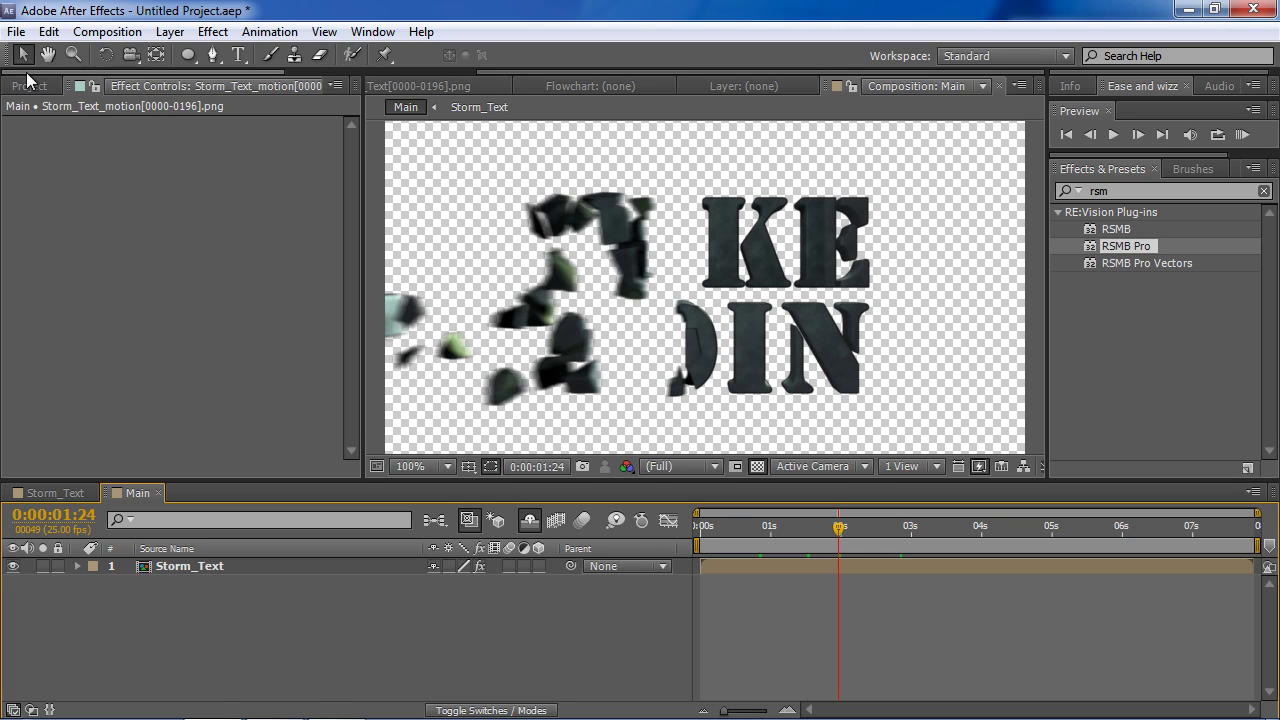
pyautogui.click(27, 90)
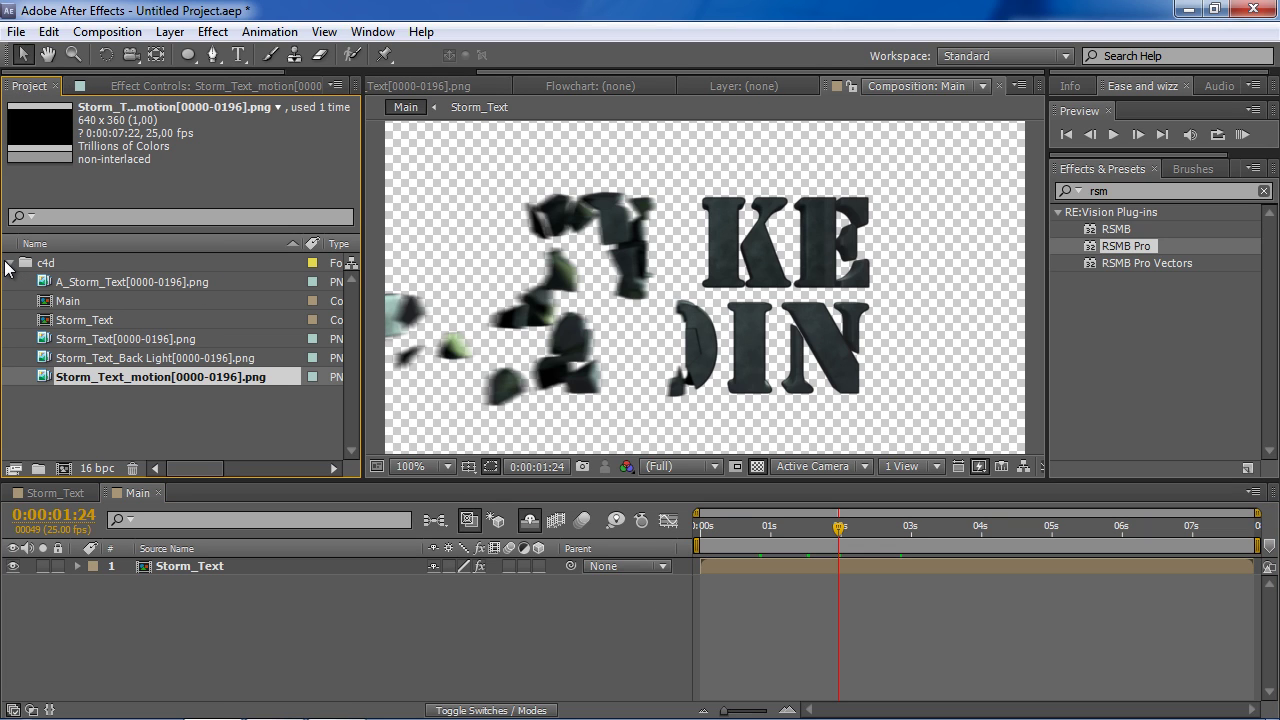
pyautogui.click(9, 263)
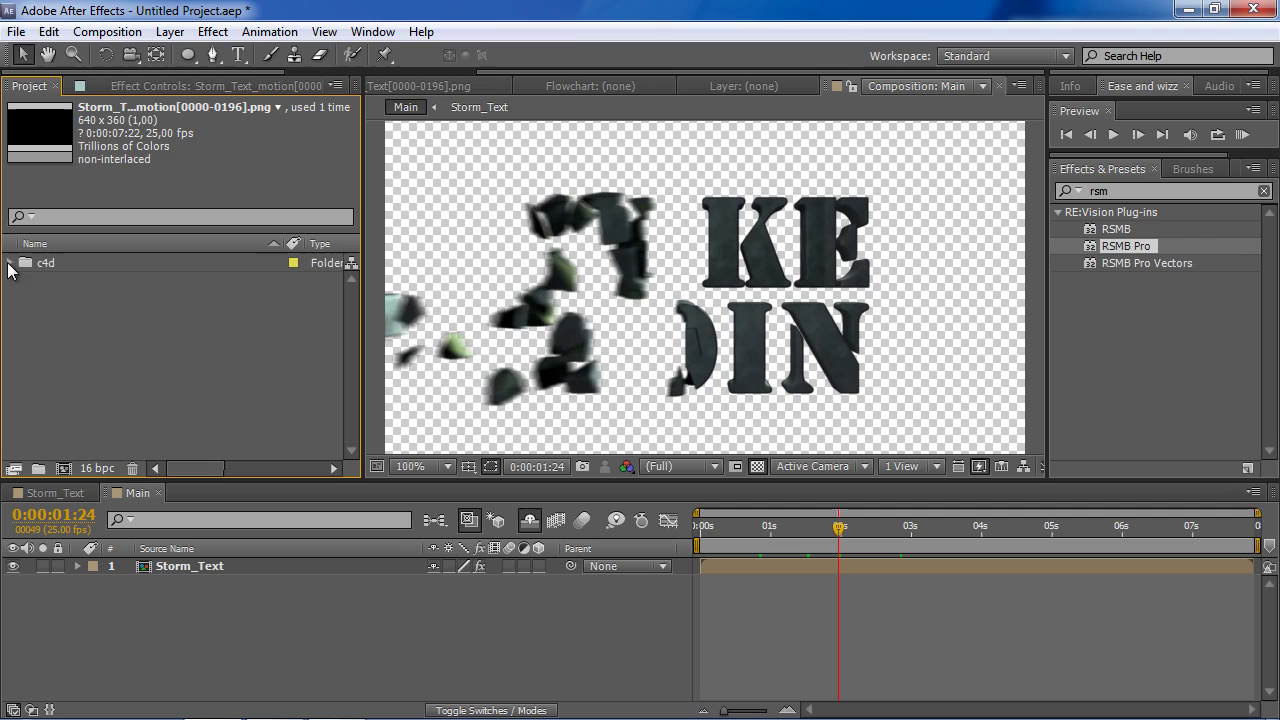
pyautogui.click(154, 340)
# - Import the stormy cloud clip 03.mov into the project
pyautogui.doubleClick(151, 334)
pyautogui.click(345, 132)
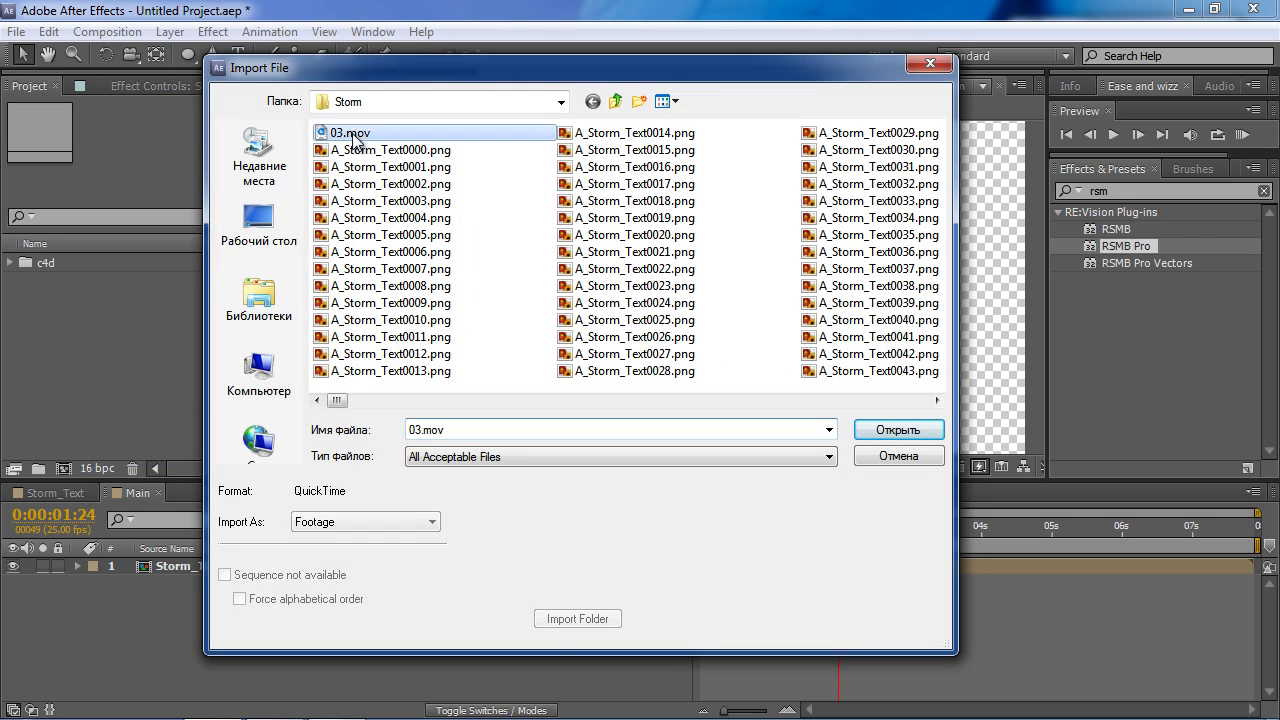
pyautogui.click(898, 430)
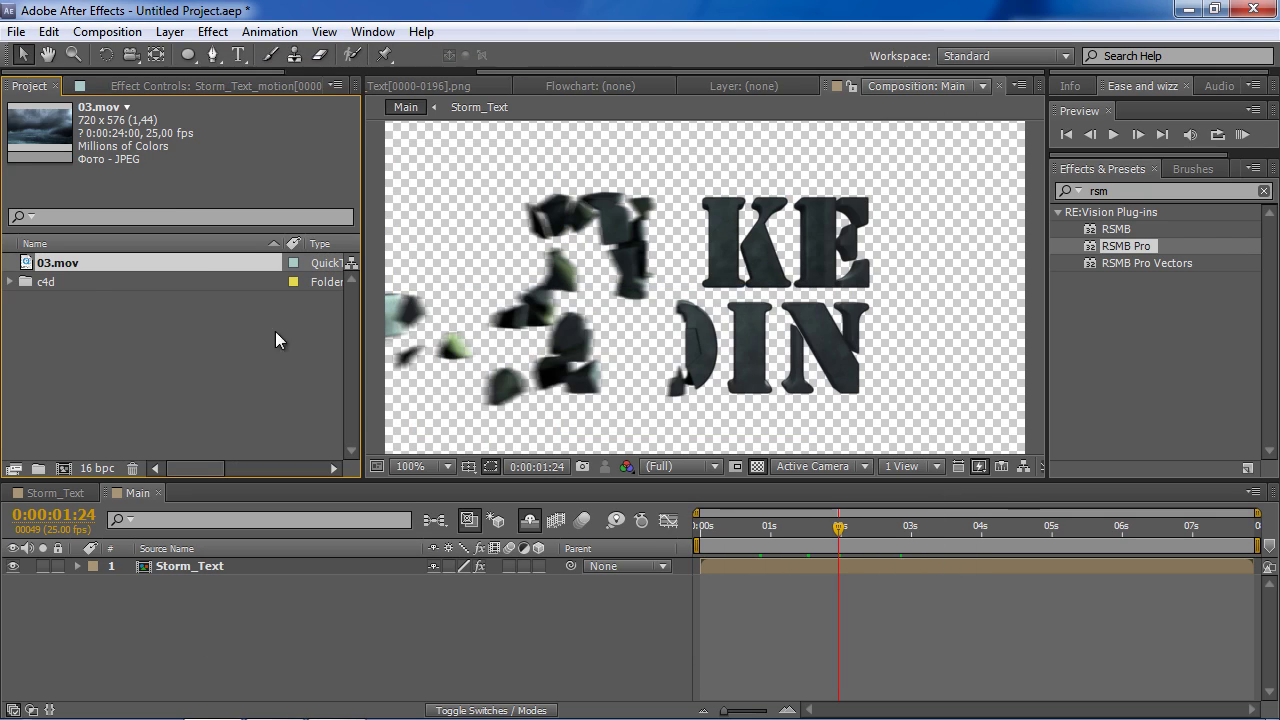
# - Preview 03.mov in the Footage viewer, then drag it into Main as layer 1
pyautogui.doubleClick(89, 262)
pyautogui.moveTo(480, 425); pyautogui.dragTo(443, 430)
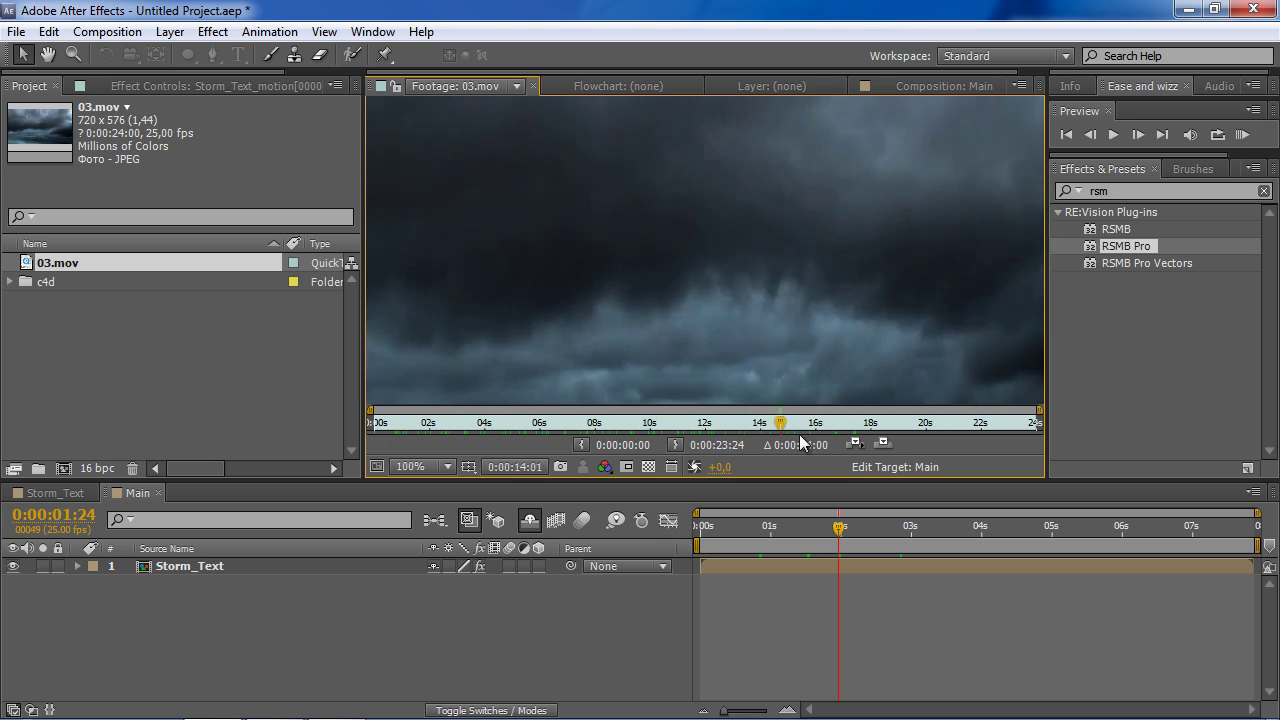
pyautogui.moveTo(441, 424); pyautogui.dragTo(716, 425)
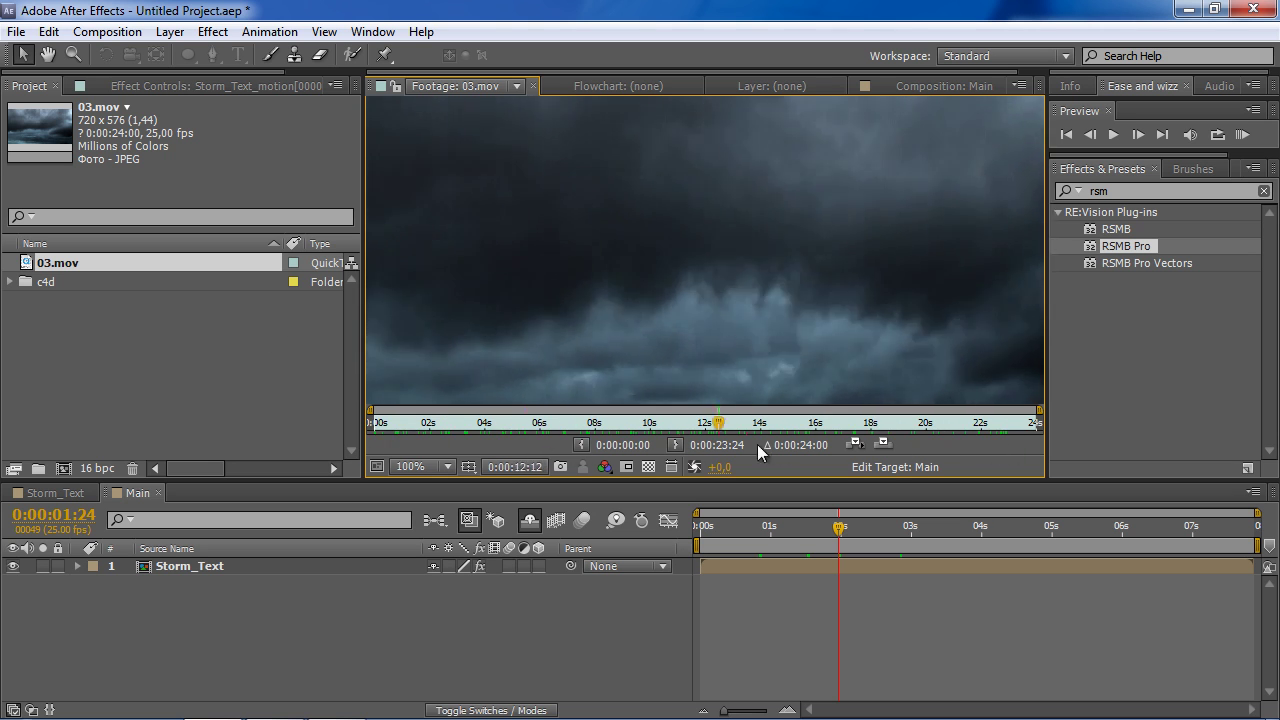
pyautogui.click(536, 424)
pyautogui.moveTo(484, 466); pyautogui.dragTo(160, 360)
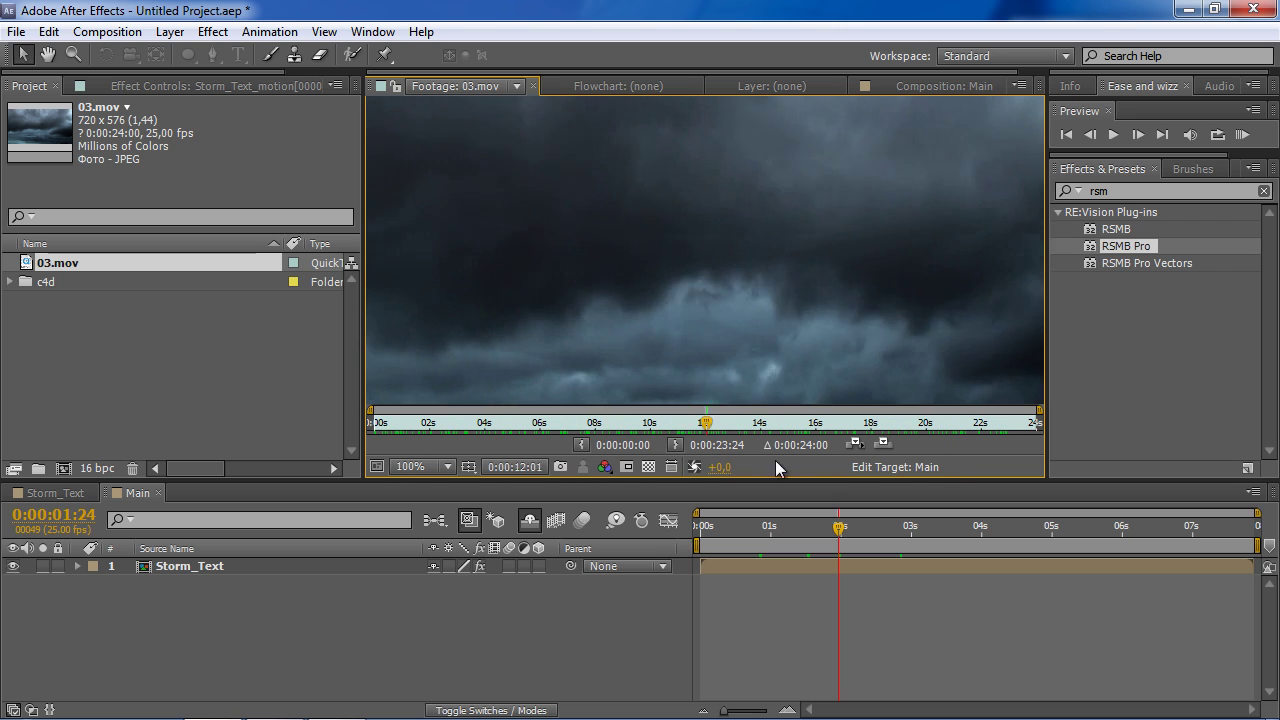
pyautogui.moveTo(77, 262)
pyautogui.mouseDown()
pyautogui.moveTo(257, 584)
pyautogui.moveTo(246, 586)
pyautogui.mouseUp()
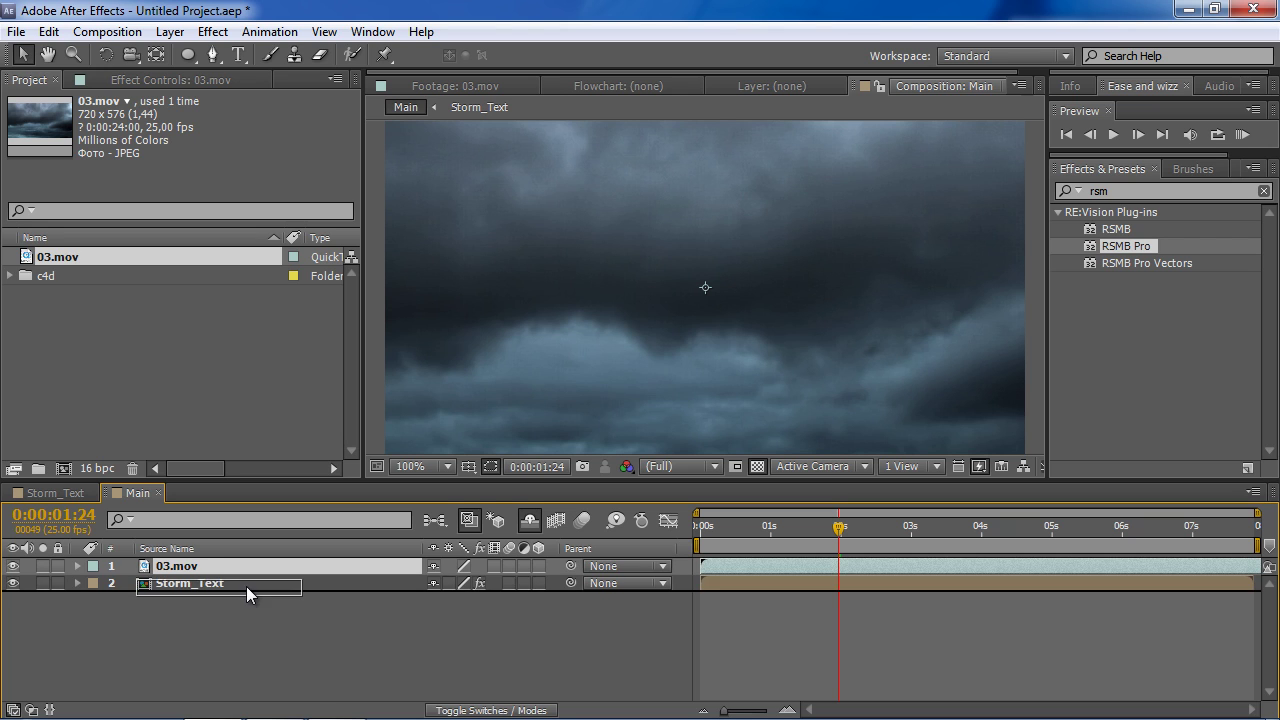
# - Move 03.mov below Storm_Text, apply Fit to Comp Height, and scrub to preview
pyautogui.press(',')
pyautogui.rightClick(499, 346)
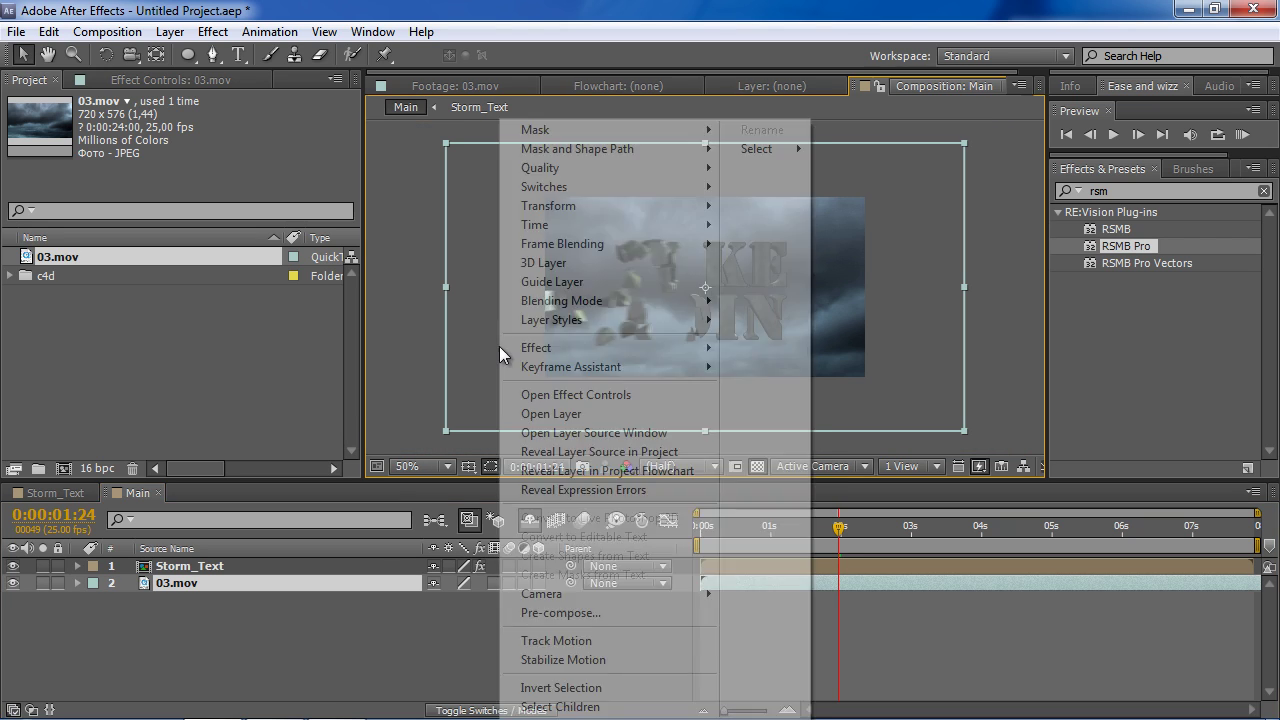
pyautogui.moveTo(617, 220)
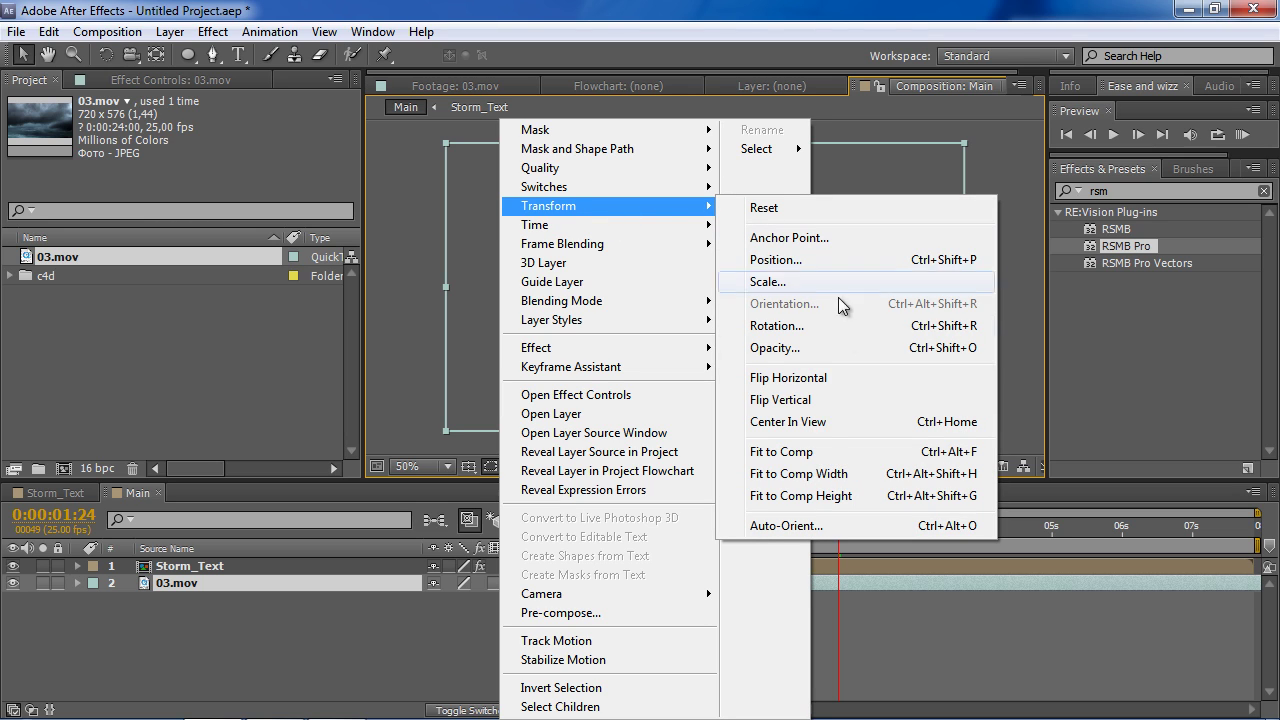
pyautogui.click(888, 496)
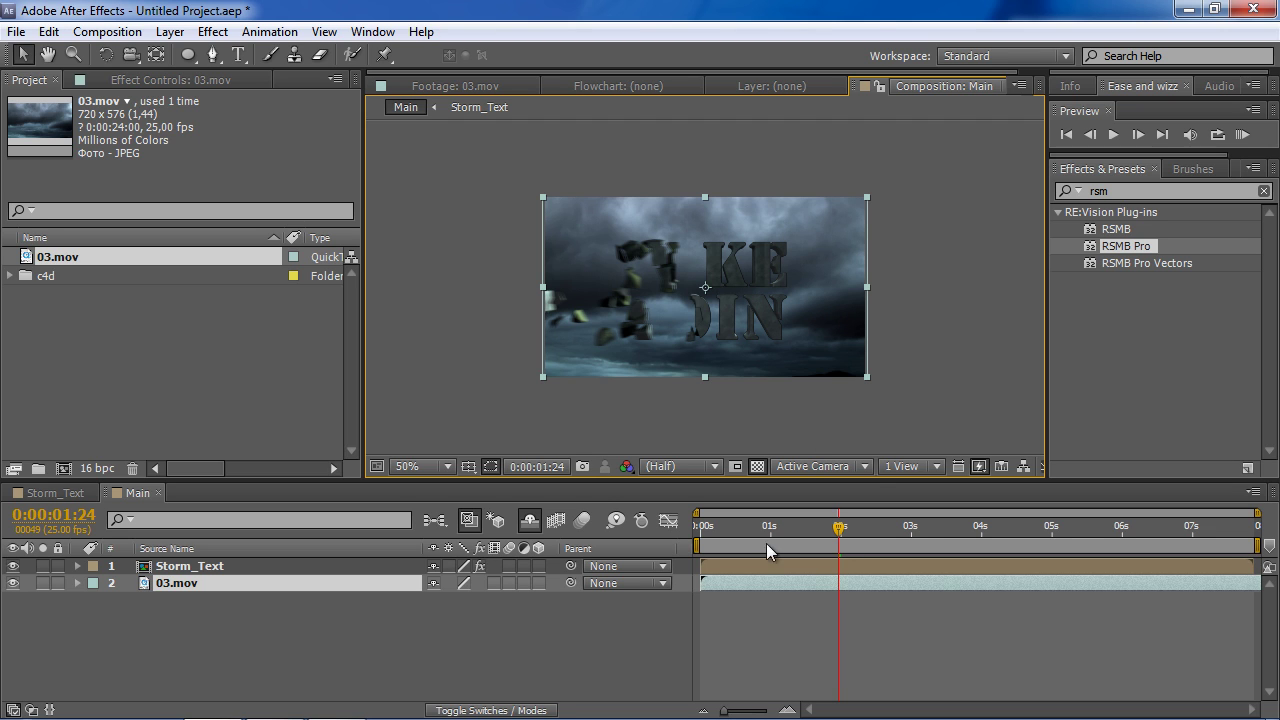
pyautogui.moveTo(768, 550); pyautogui.dragTo(929, 537)
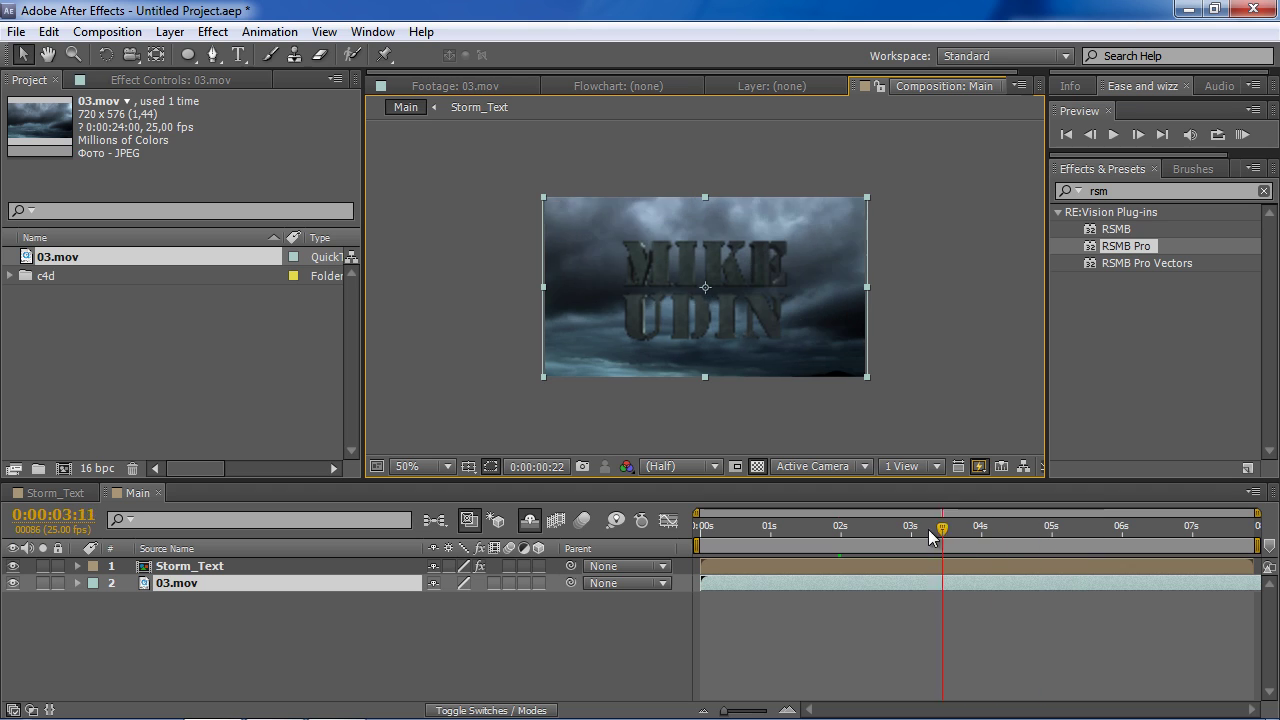
# - Show the Stretch column and scrub the 03.mov layer's stretch down to 33%
pyautogui.moveTo(929, 537); pyautogui.dragTo(894, 535)
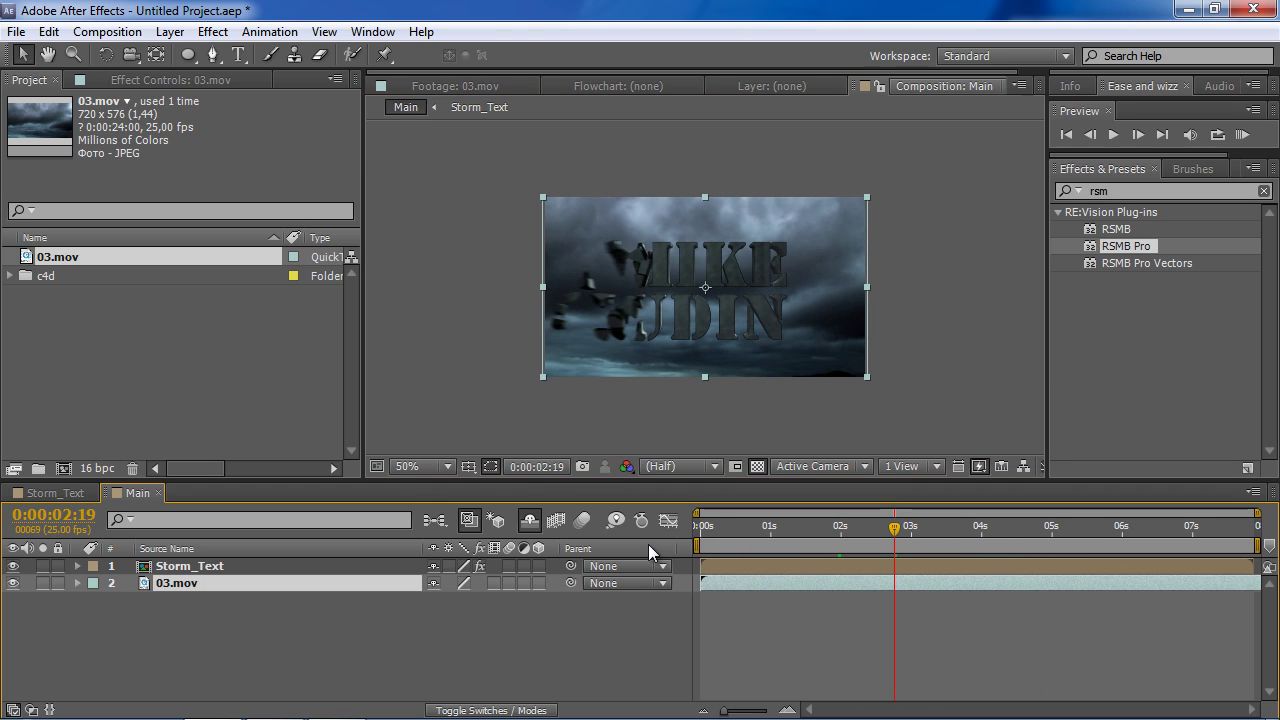
pyautogui.rightClick(655, 548)
pyautogui.moveTo(741, 617)
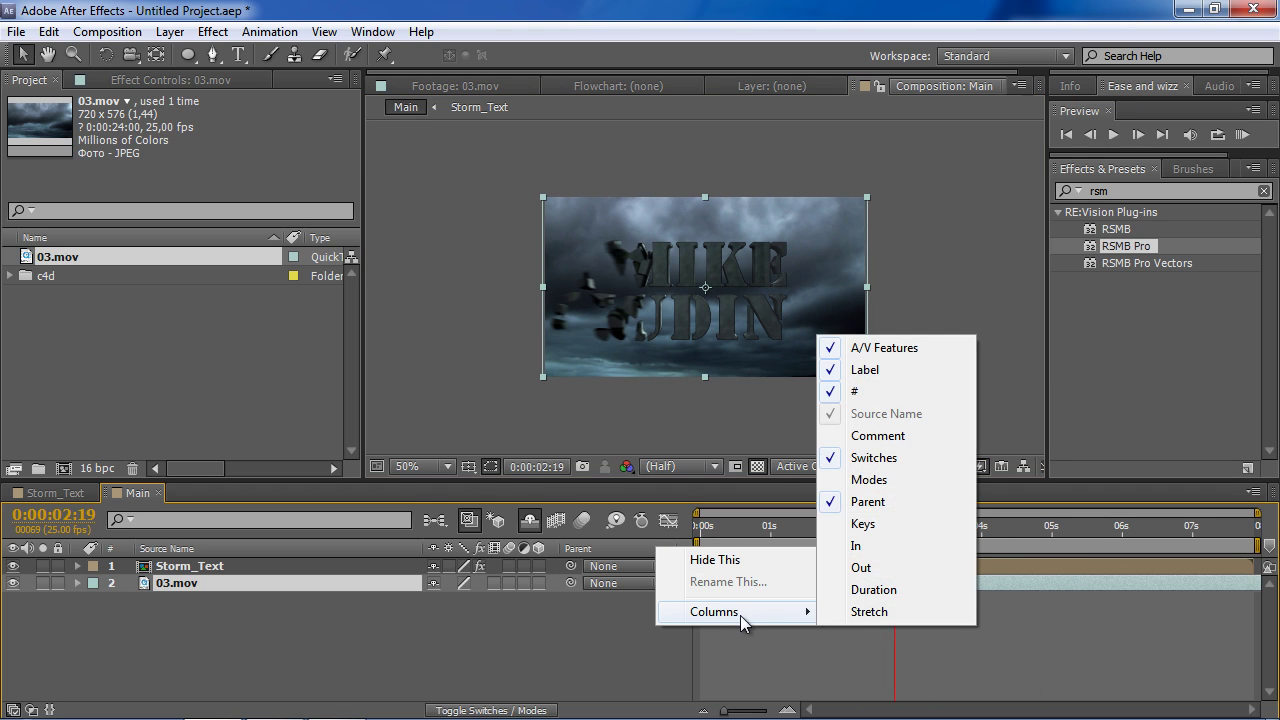
pyautogui.click(908, 612)
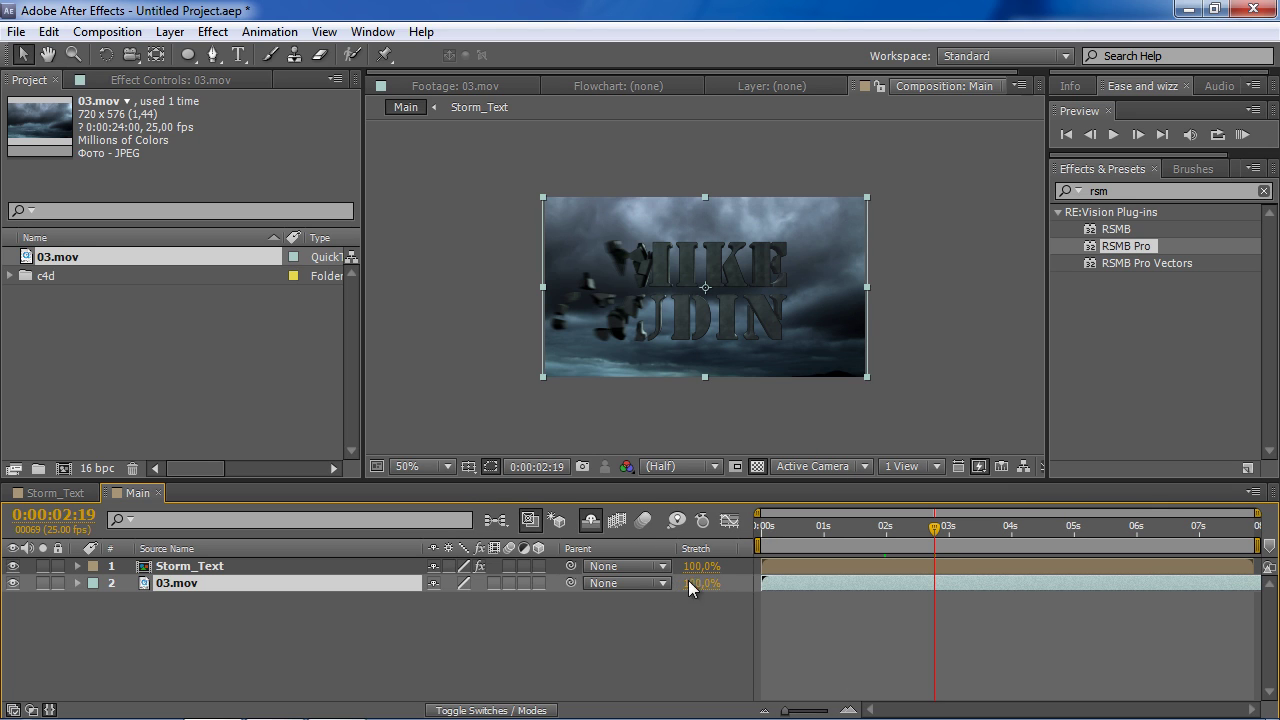
pyautogui.moveTo(678, 590)
pyautogui.mouseDown()
pyautogui.moveTo(634, 594)
pyautogui.moveTo(647, 596)
pyautogui.mouseUp()
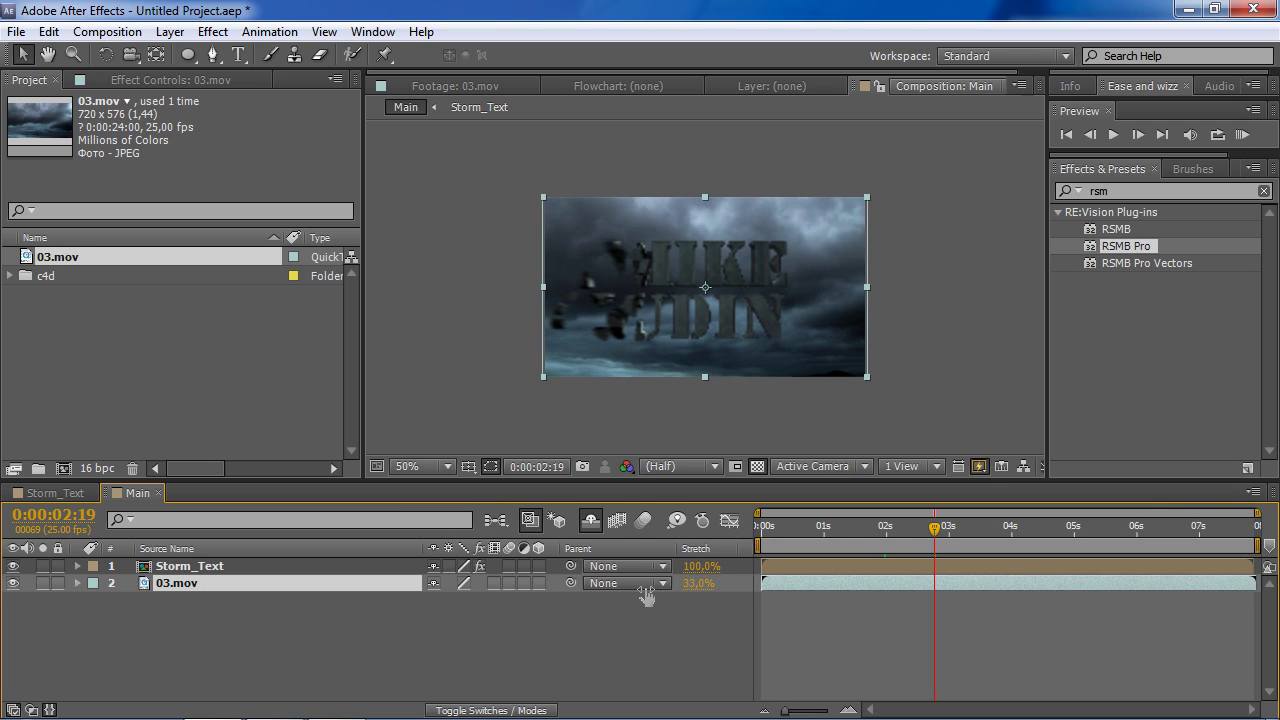
pyautogui.moveTo(814, 526)
pyautogui.mouseDown()
pyautogui.moveTo(997, 547)
pyautogui.moveTo(730, 545)
pyautogui.moveTo(1088, 545)
pyautogui.moveTo(956, 545)
pyautogui.mouseUp()
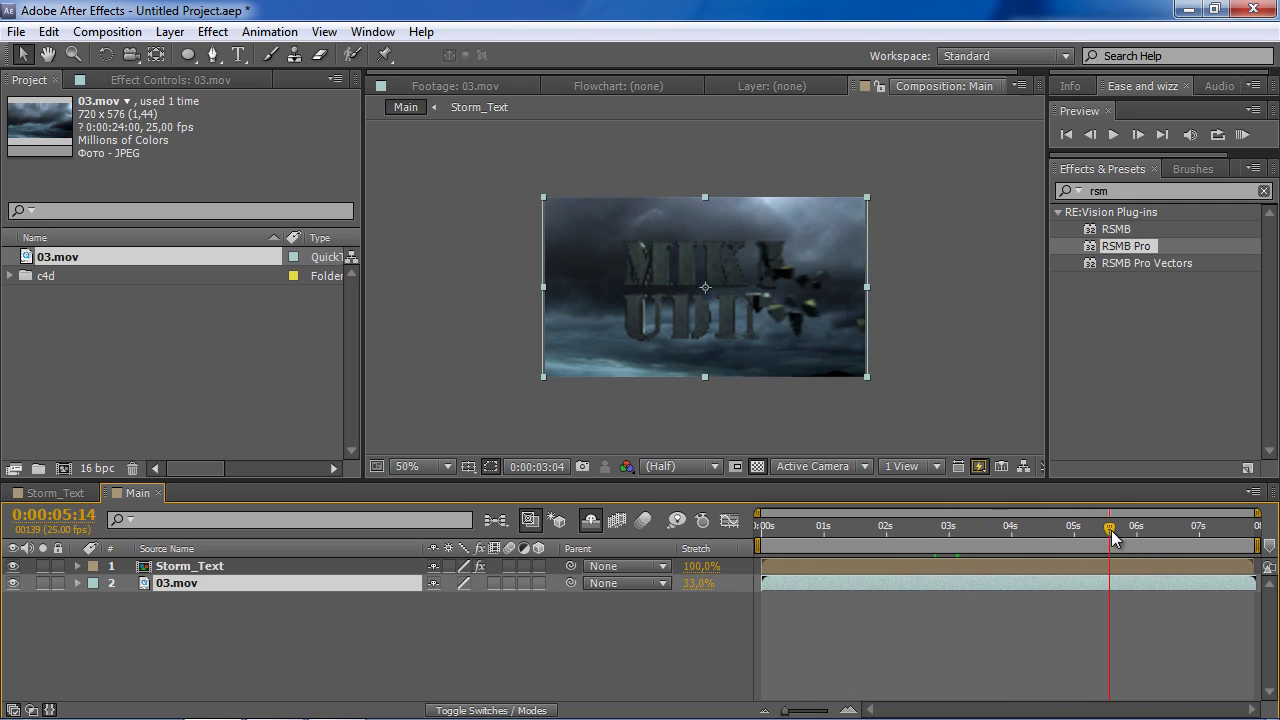
# - Zoom the viewer to 200% on the MIKE lettering and select Storm_Text for its RSMB Pro settings
pyautogui.moveTo(956, 530); pyautogui.dragTo(961, 530)
pyautogui.press('/')
pyautogui.press('.')
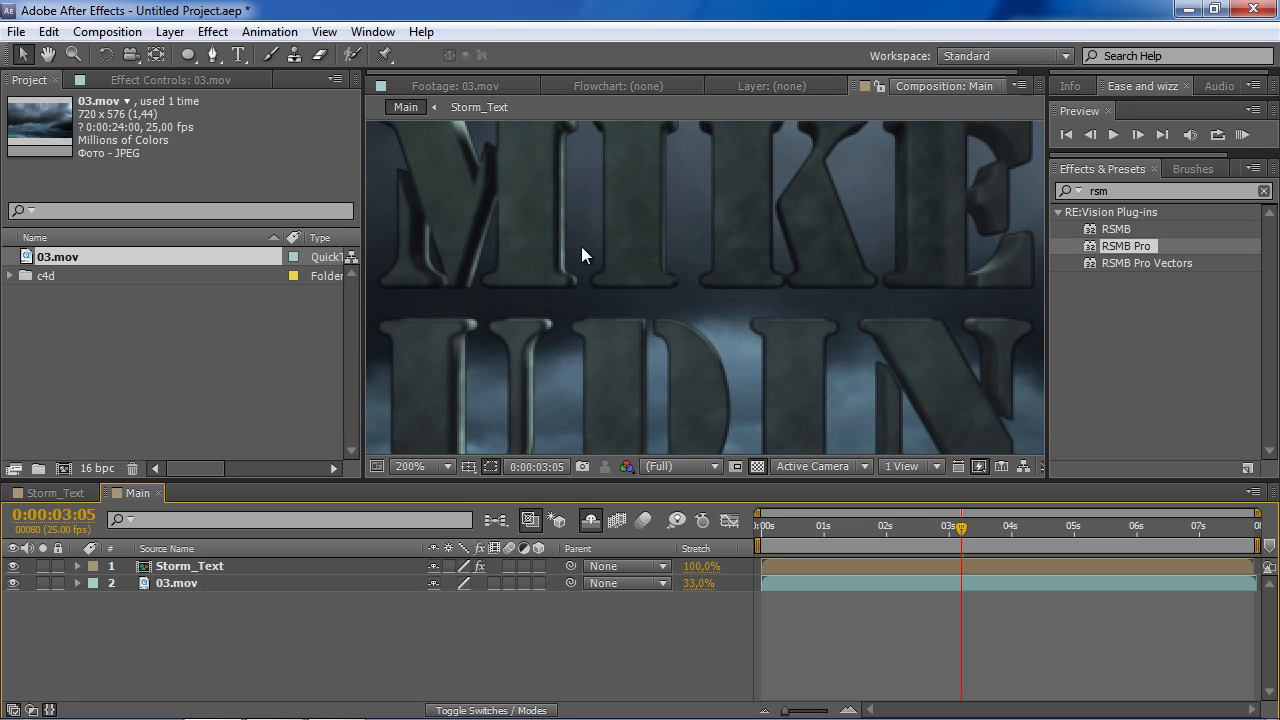
pyautogui.moveTo(581, 246); pyautogui.dragTo(685, 296)
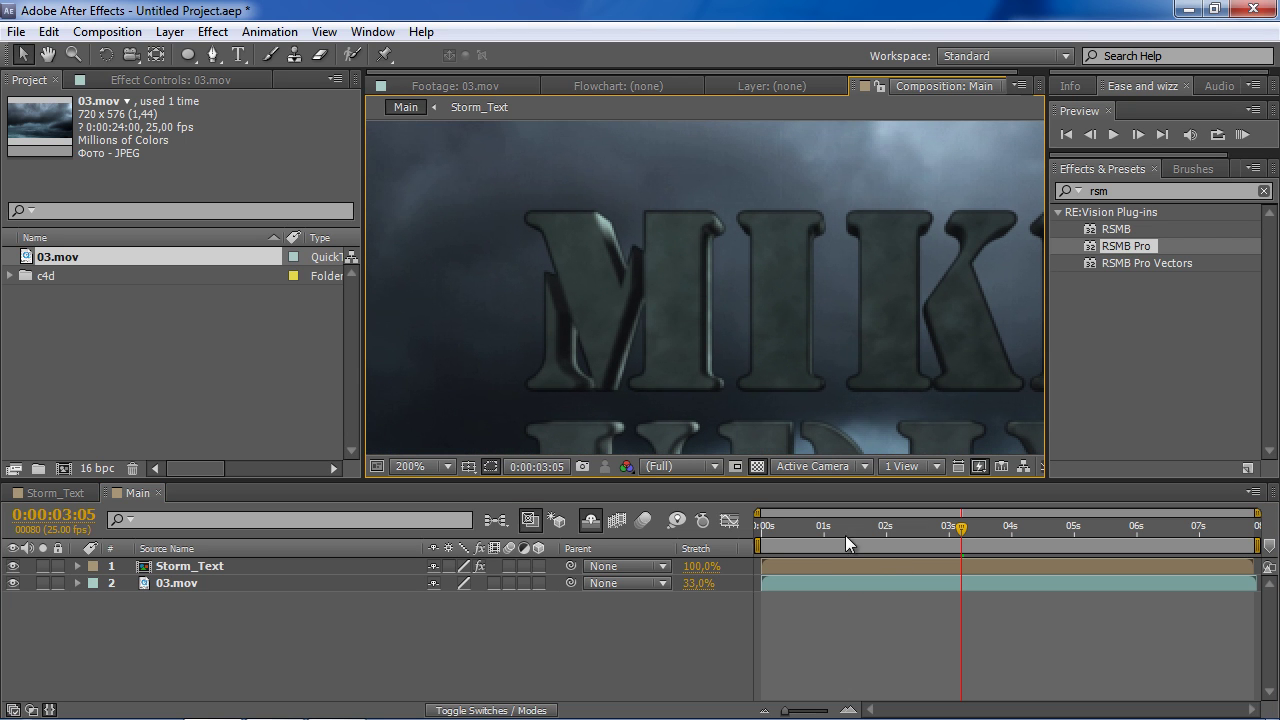
pyautogui.moveTo(845, 535); pyautogui.dragTo(947, 526)
pyautogui.click(173, 566)
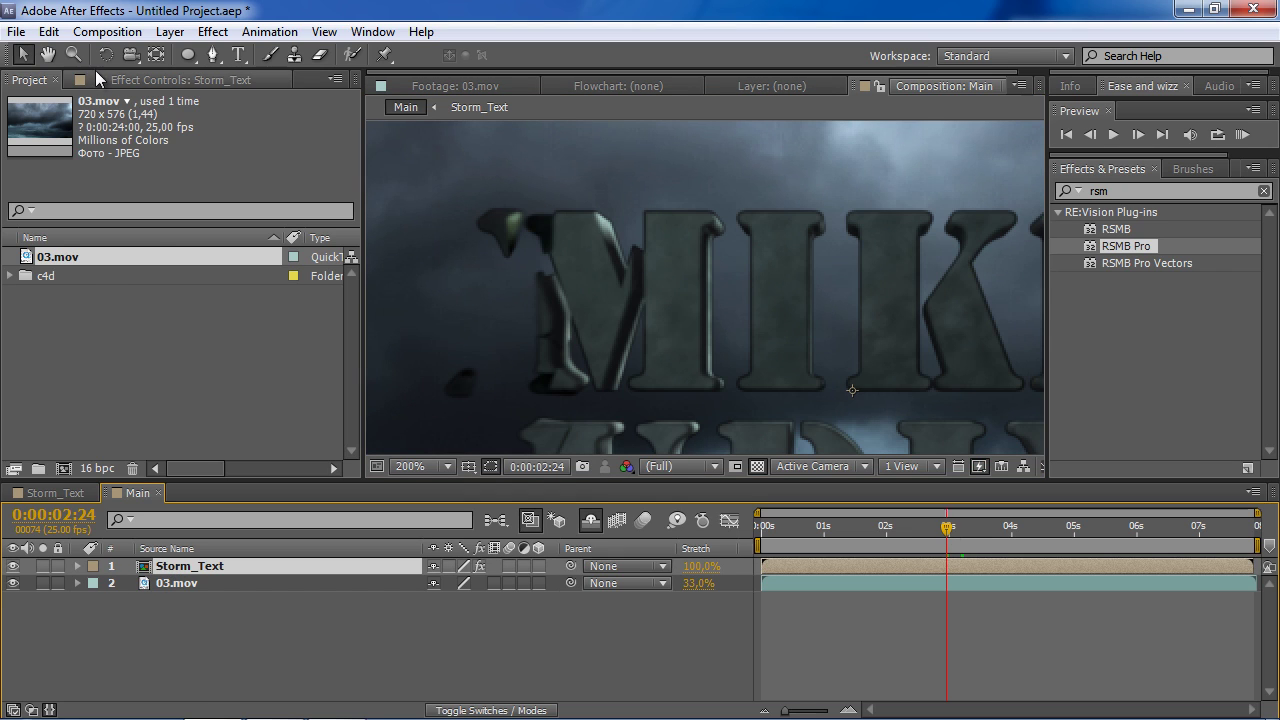
pyautogui.click(130, 80)
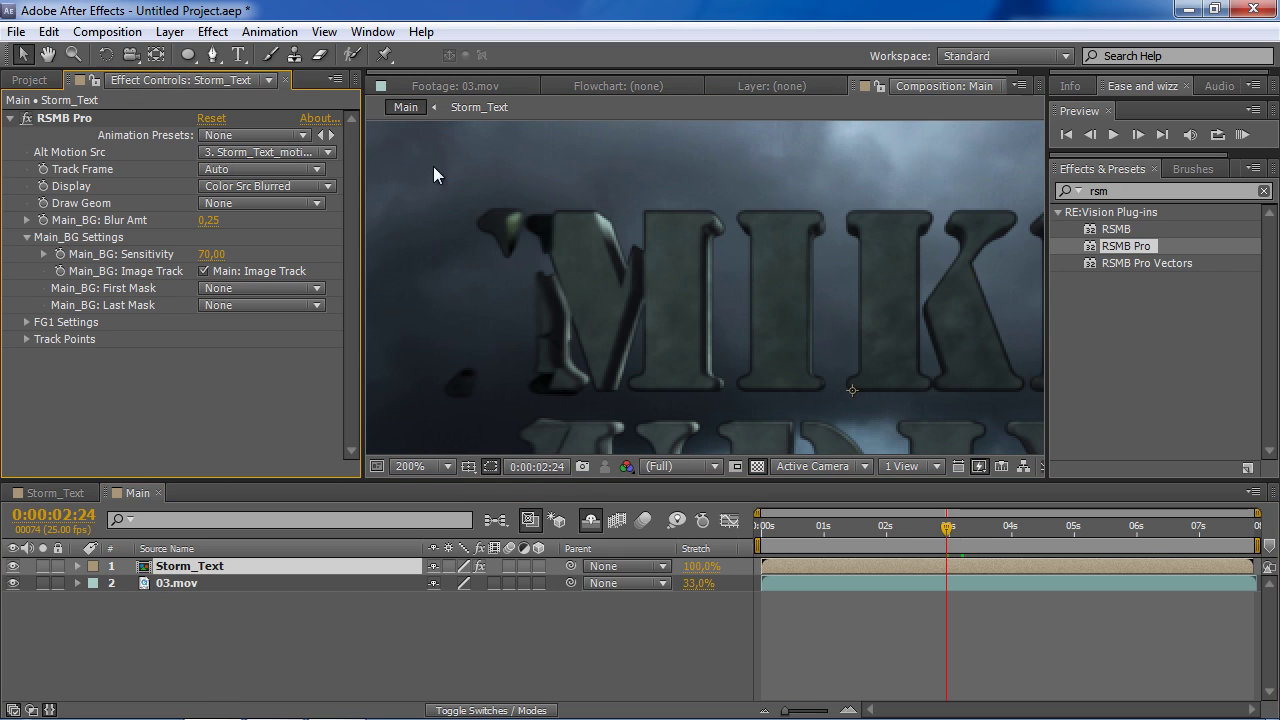
# - Search 'matte' and apply Matte Choker to Storm_Text, ordered above RSMB Pro
pyautogui.click(11, 118)
pyautogui.click(1144, 188)
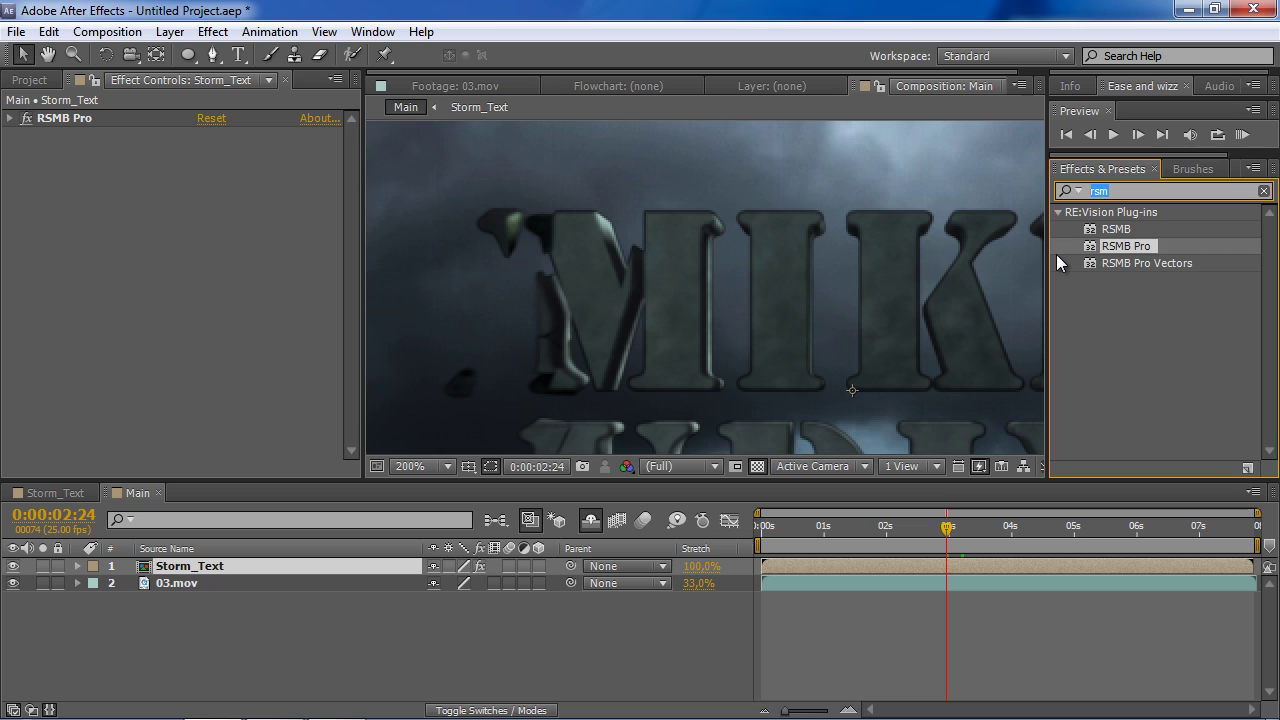
pyautogui.write('matte')
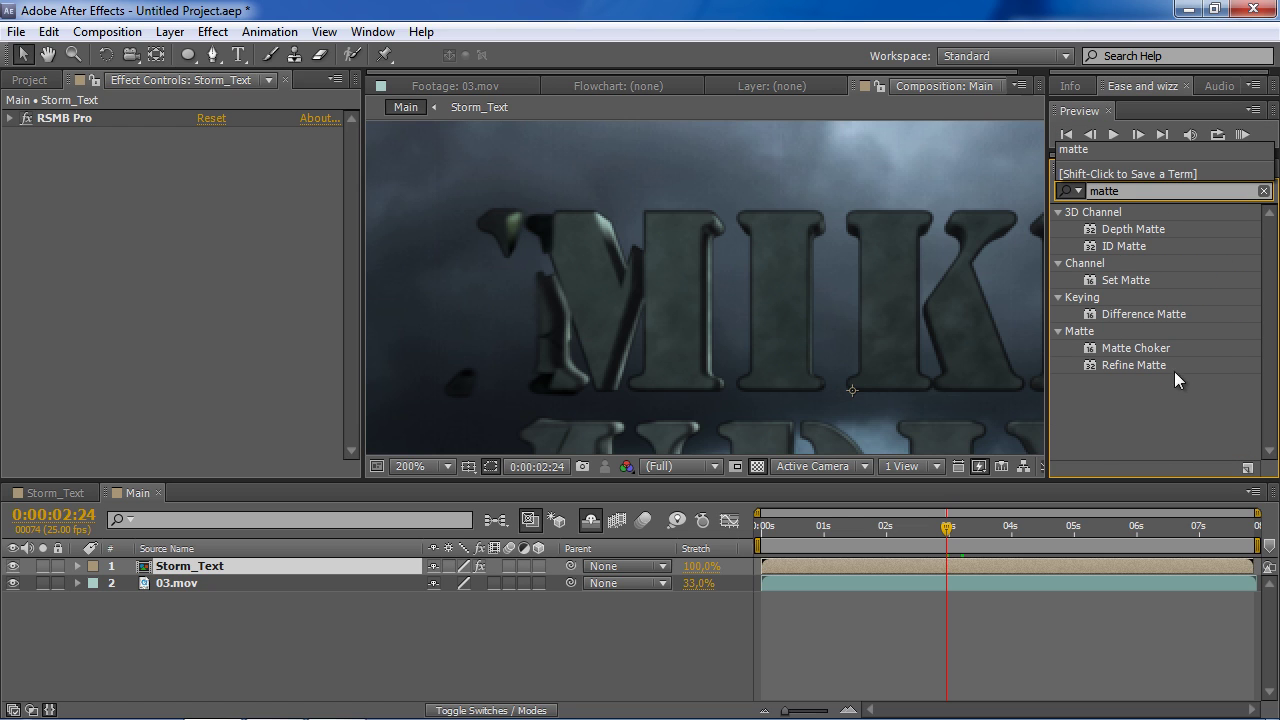
pyautogui.moveTo(1156, 347); pyautogui.dragTo(804, 340)
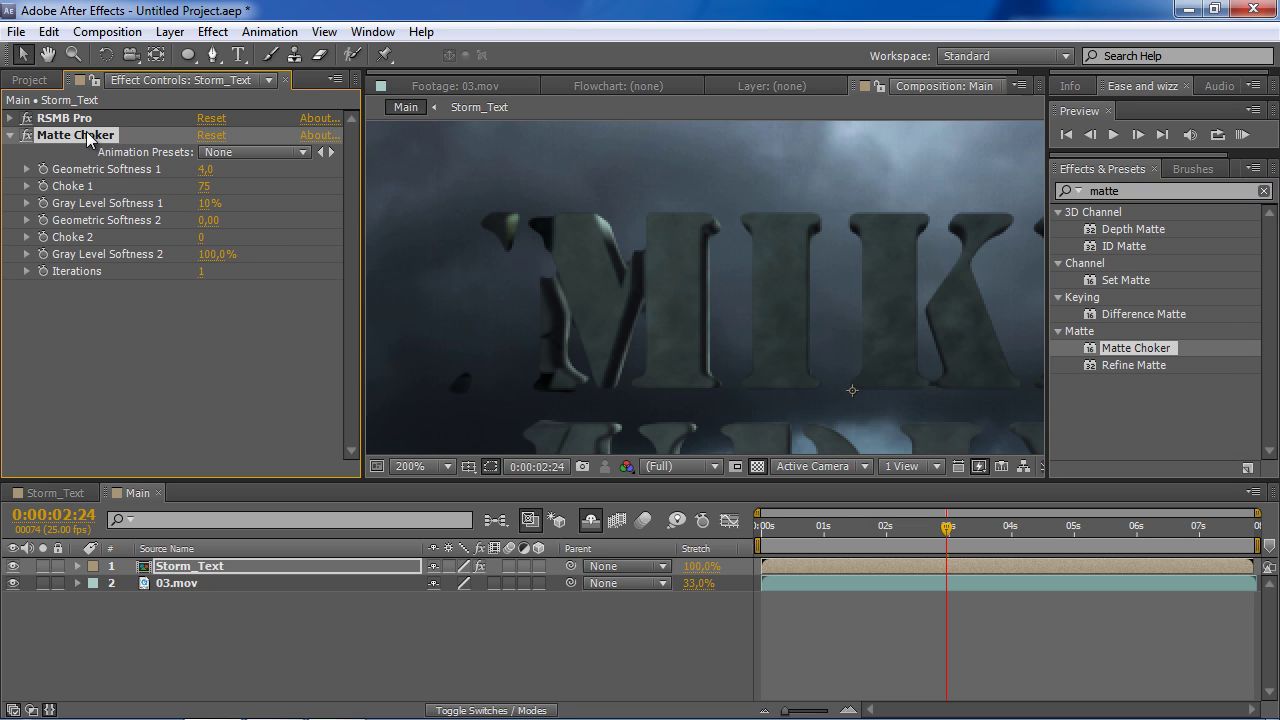
pyautogui.moveTo(81, 136); pyautogui.dragTo(86, 118)
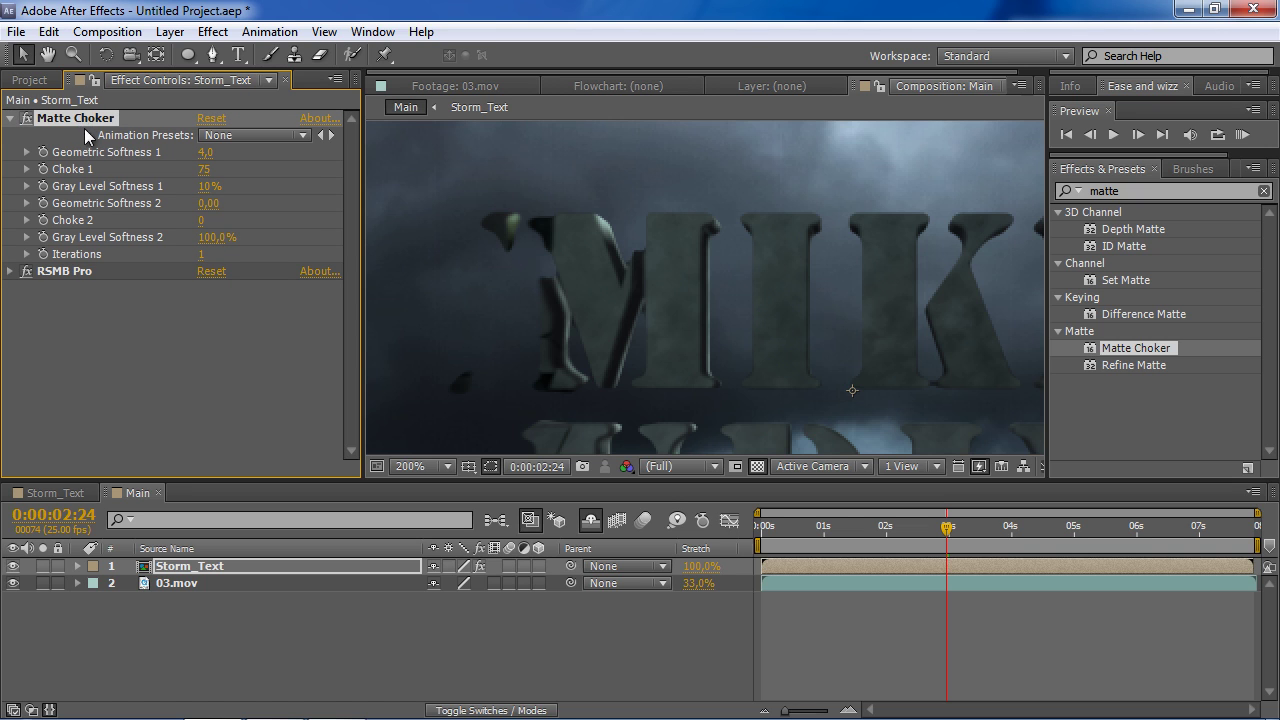
# - Compare Matte Choker after versus before RSMB Pro, leaving it first in the stack
pyautogui.click(805, 529)
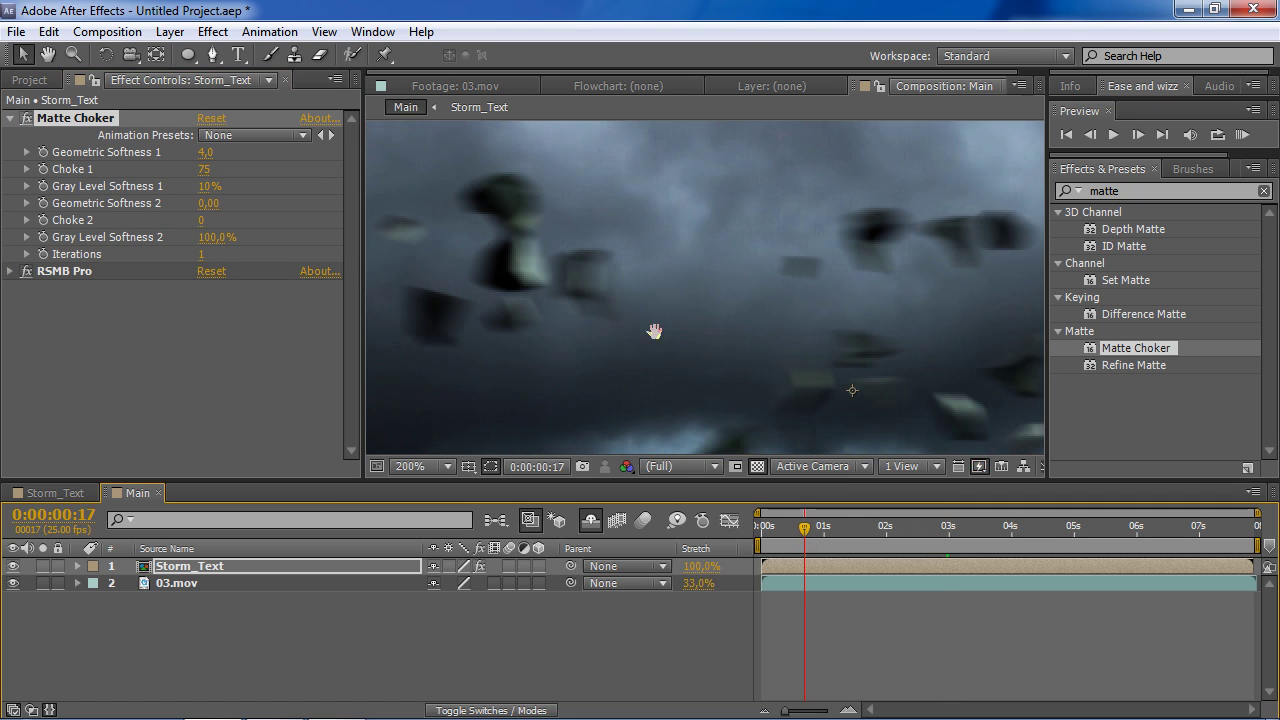
pyautogui.moveTo(651, 334); pyautogui.dragTo(706, 323)
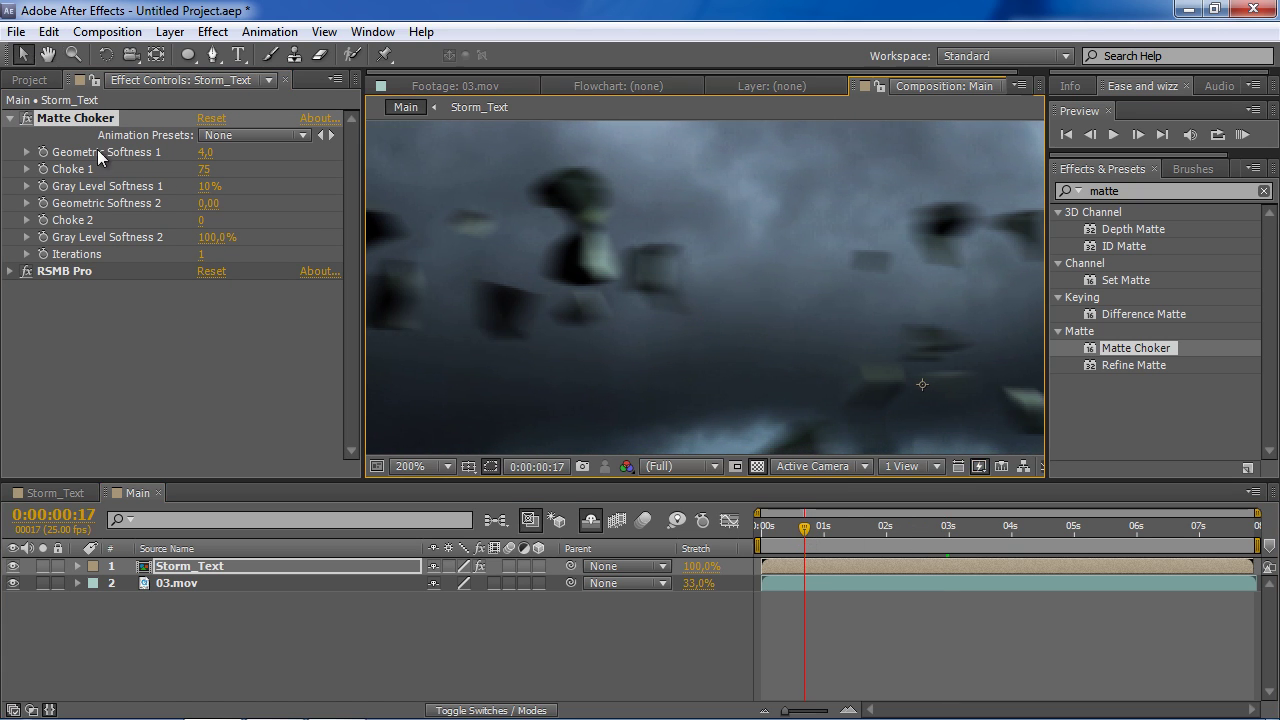
pyautogui.moveTo(80, 118); pyautogui.dragTo(93, 279)
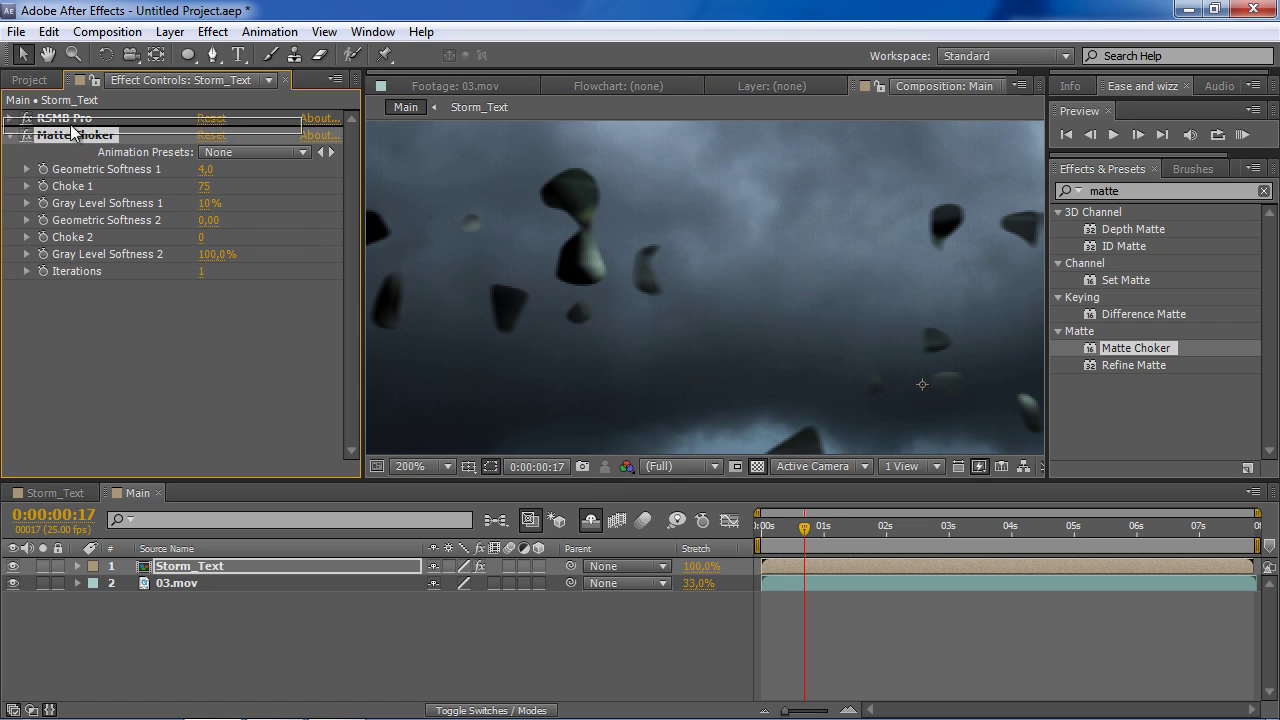
pyautogui.moveTo(73, 141); pyautogui.dragTo(75, 112)
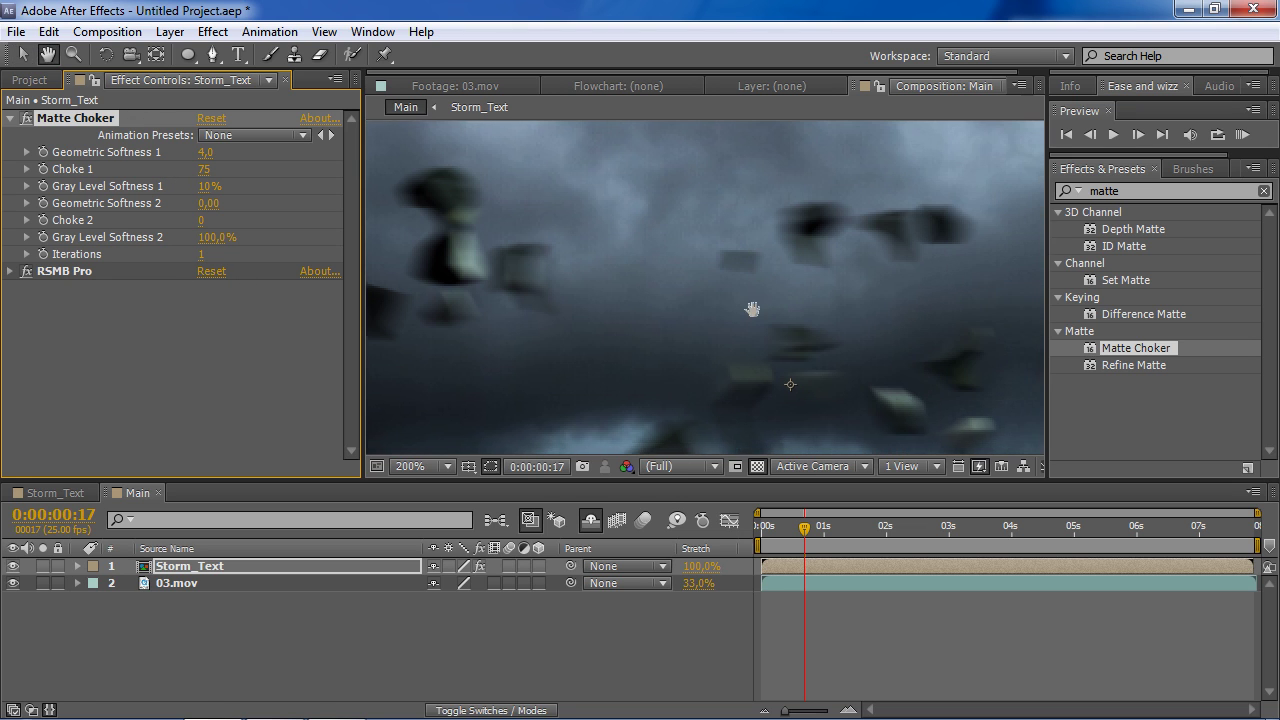
pyautogui.moveTo(806, 527); pyautogui.dragTo(886, 528)
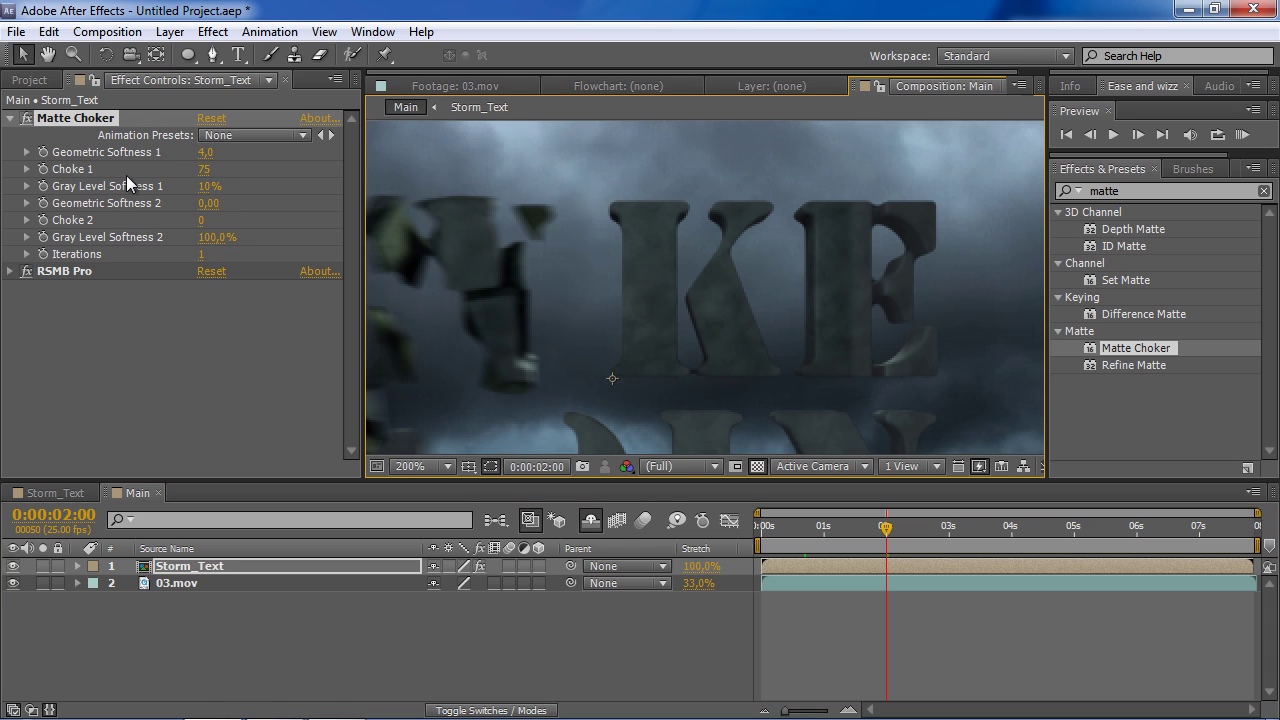
# - Set Matte Choker's Geometric Softness 1 to 2 and Choke 1 to 60
pyautogui.click(207, 152)
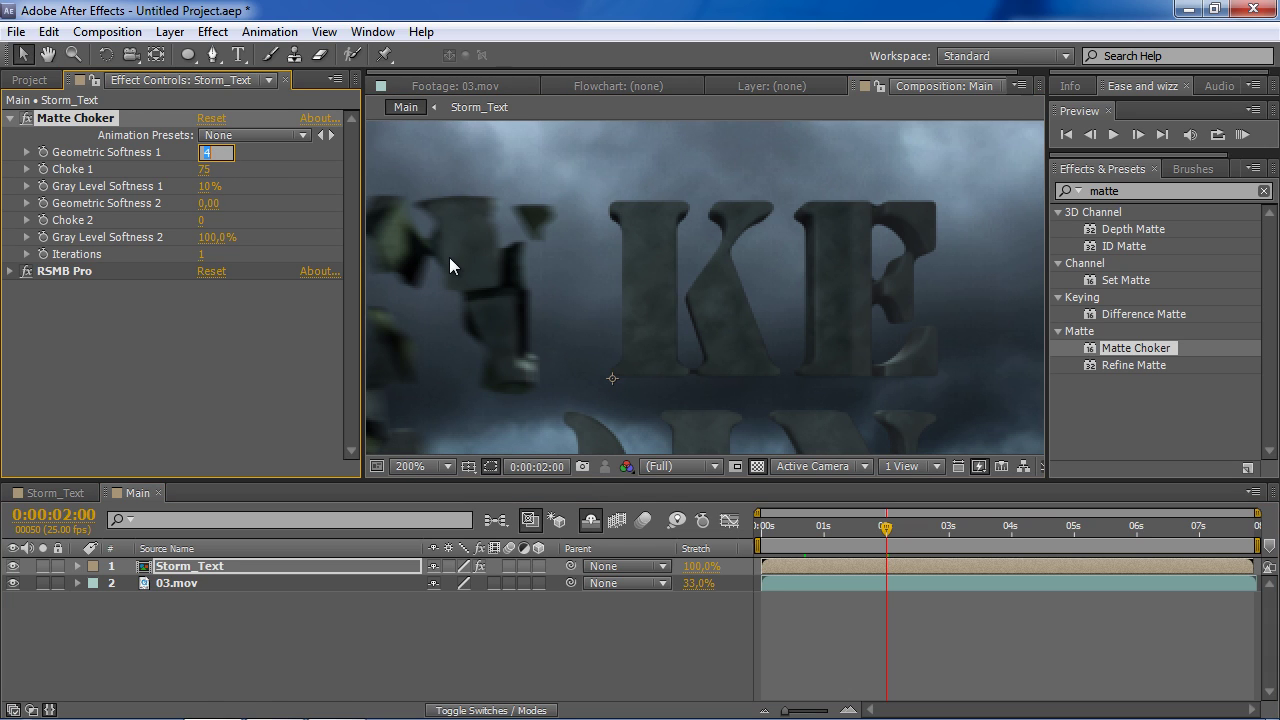
pyautogui.write('2')
pyautogui.press('Return')
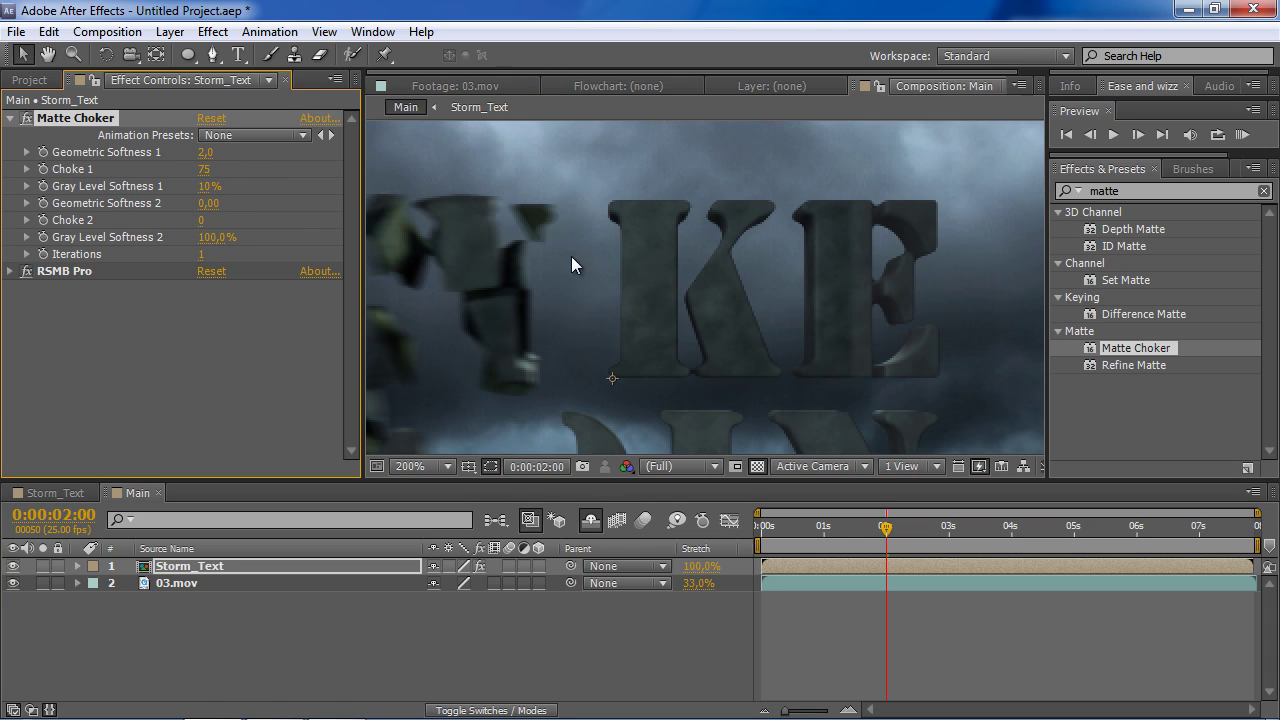
pyautogui.click(206, 169)
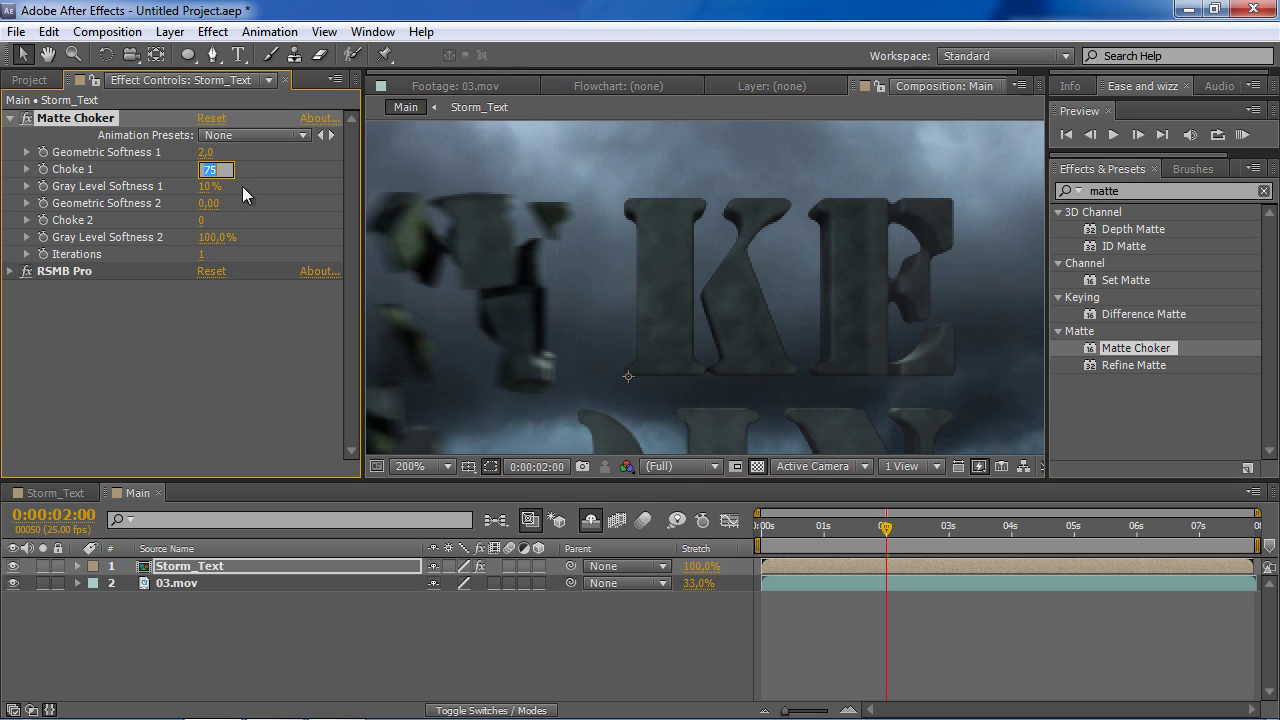
pyautogui.write('65')
pyautogui.press('Return')
pyautogui.click(231, 175)
pyautogui.write('60')
pyautogui.press('Return')
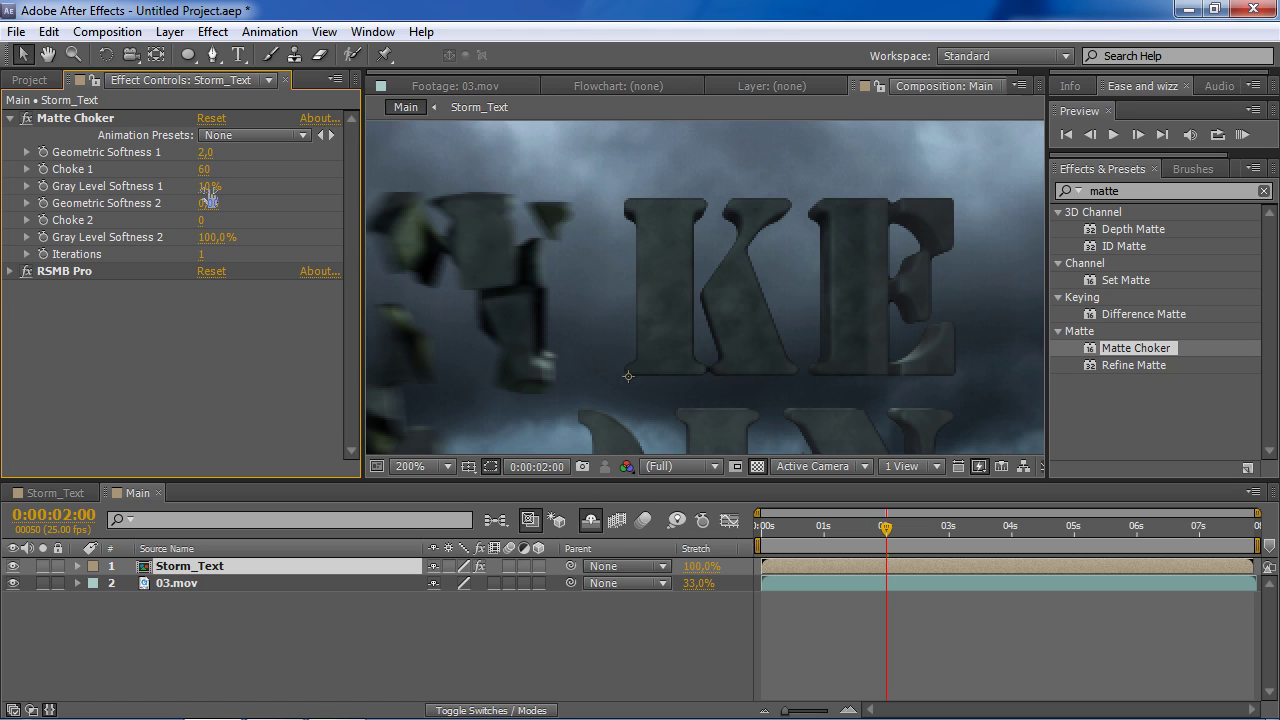
# - Set Gray Level Softness 1 to 20%
pyautogui.click(212, 188)
pyautogui.write('15')
pyautogui.press('Return')
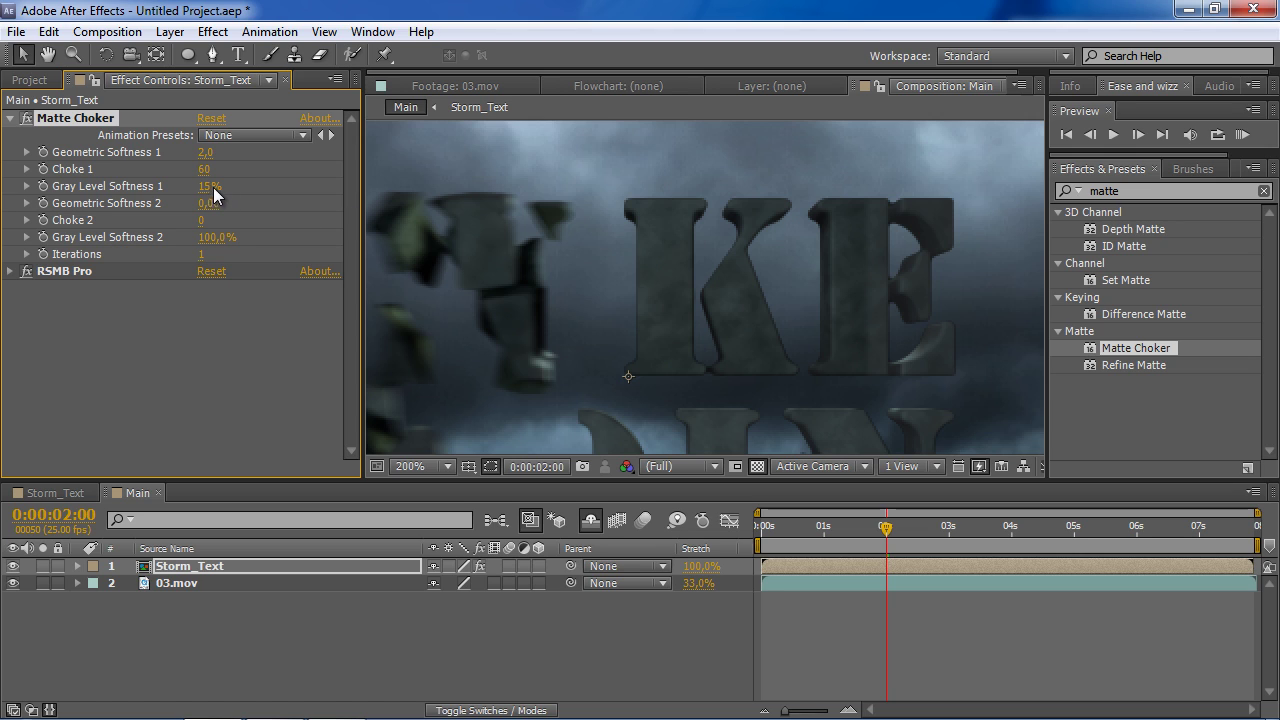
pyautogui.click(212, 187)
pyautogui.write('0')
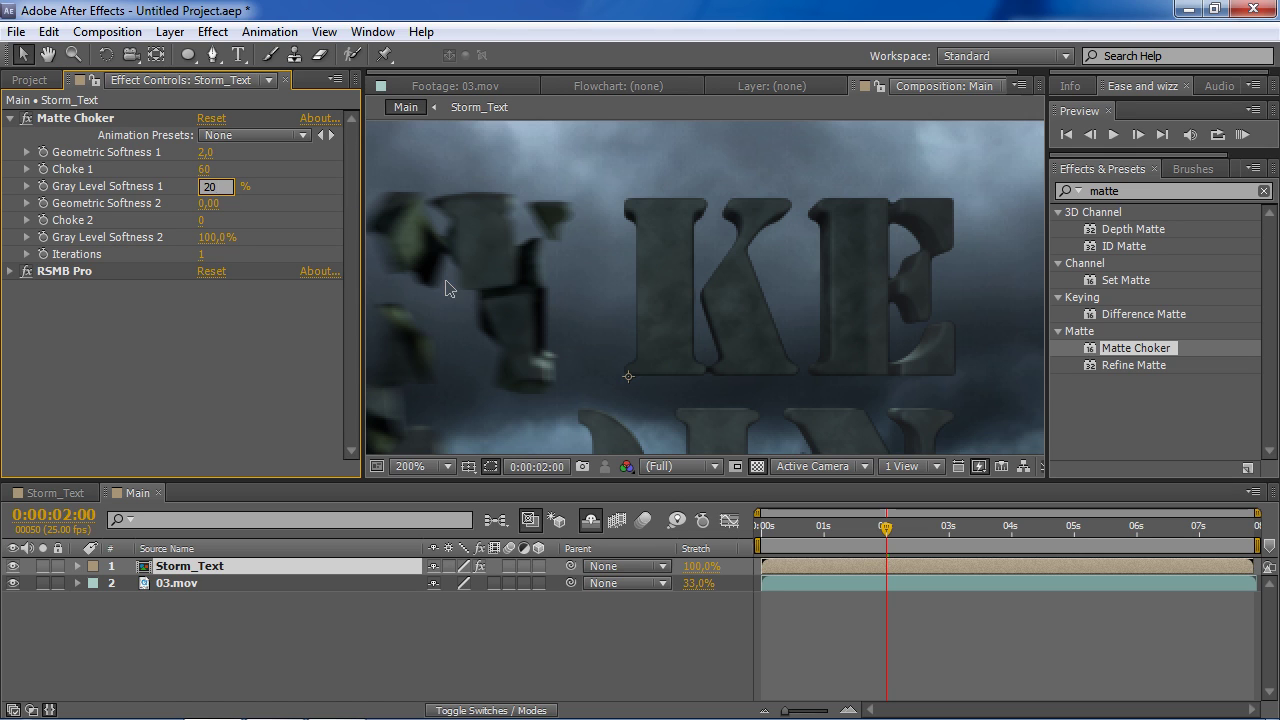
pyautogui.press('Return')
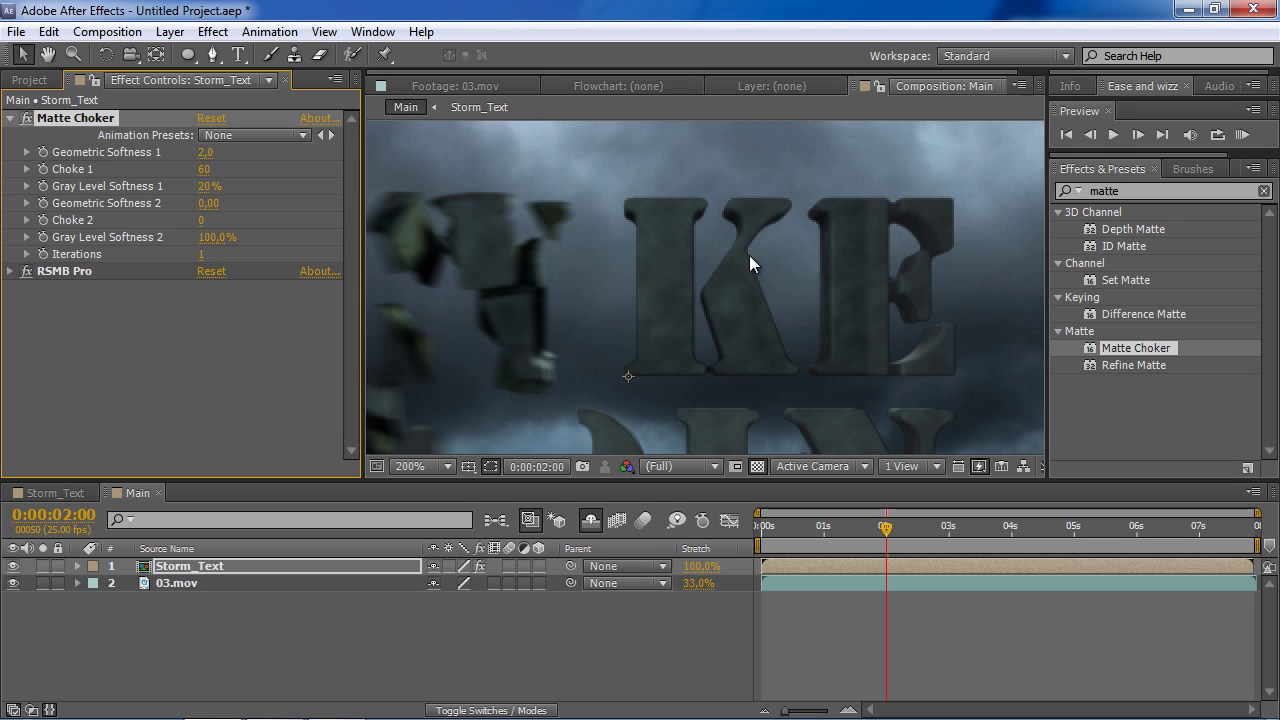
# - Pan across the letters and toggle Matte Choker off to compare the result
pyautogui.press('h')
pyautogui.moveTo(754, 334)
pyautogui.mouseDown()
pyautogui.moveTo(701, 293)
pyautogui.moveTo(644, 299)
pyautogui.mouseUp()
pyautogui.press('v')
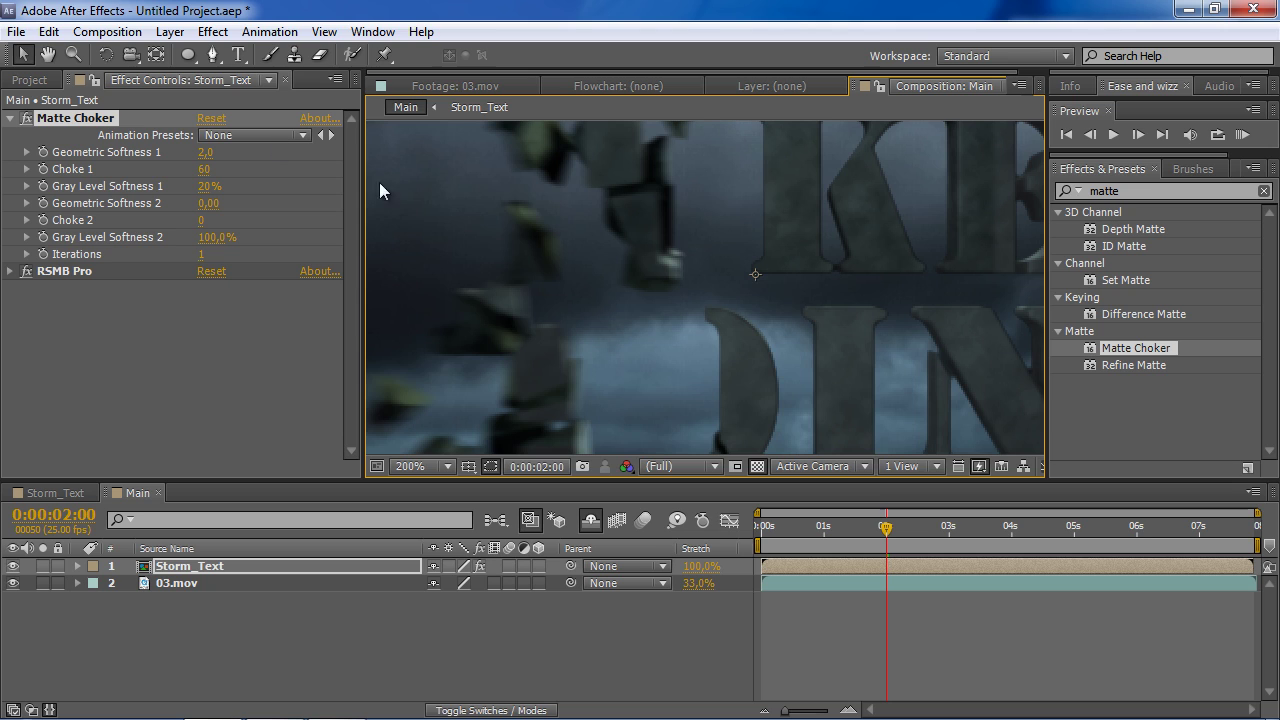
pyautogui.moveTo(379, 182); pyautogui.dragTo(674, 297)
pyautogui.click(28, 120)
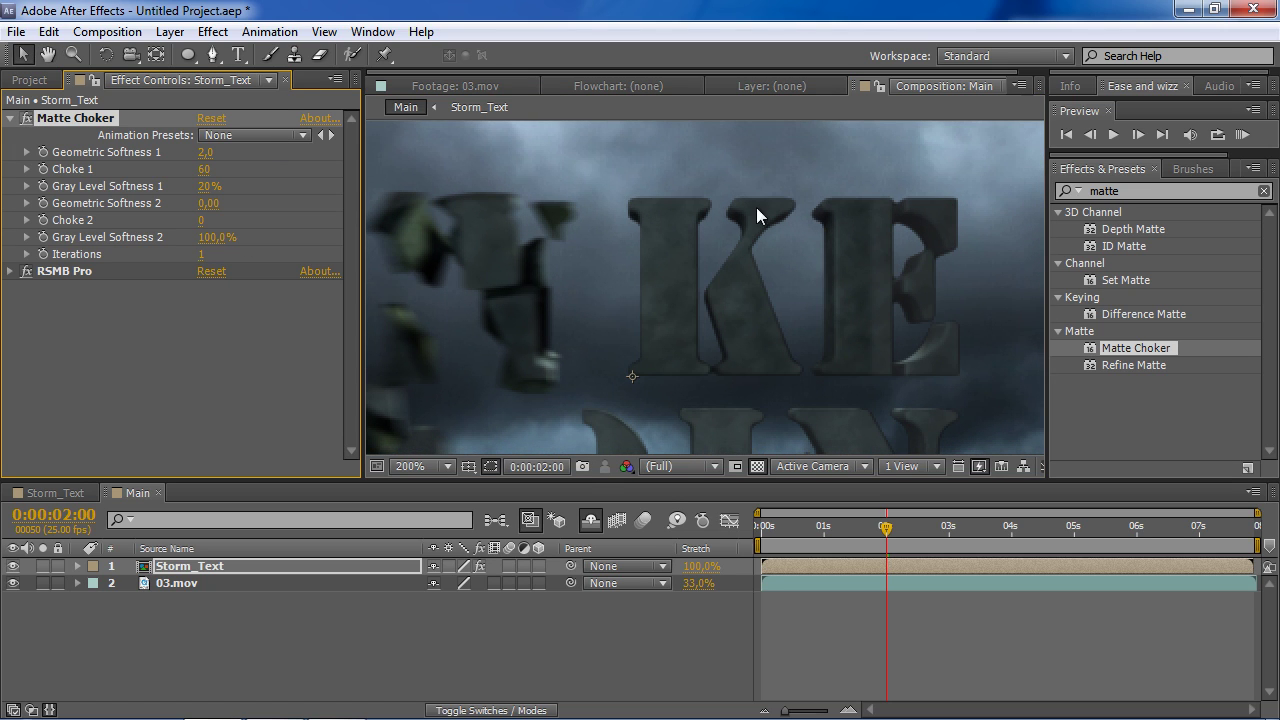
pyautogui.click(28, 120)
# - At frame 0:00:02:15, apply Curves to Storm_Text and pull the curve's low point down
pyautogui.scroll(-1, 751, 200)
pyautogui.scroll(-1, 842, 249)
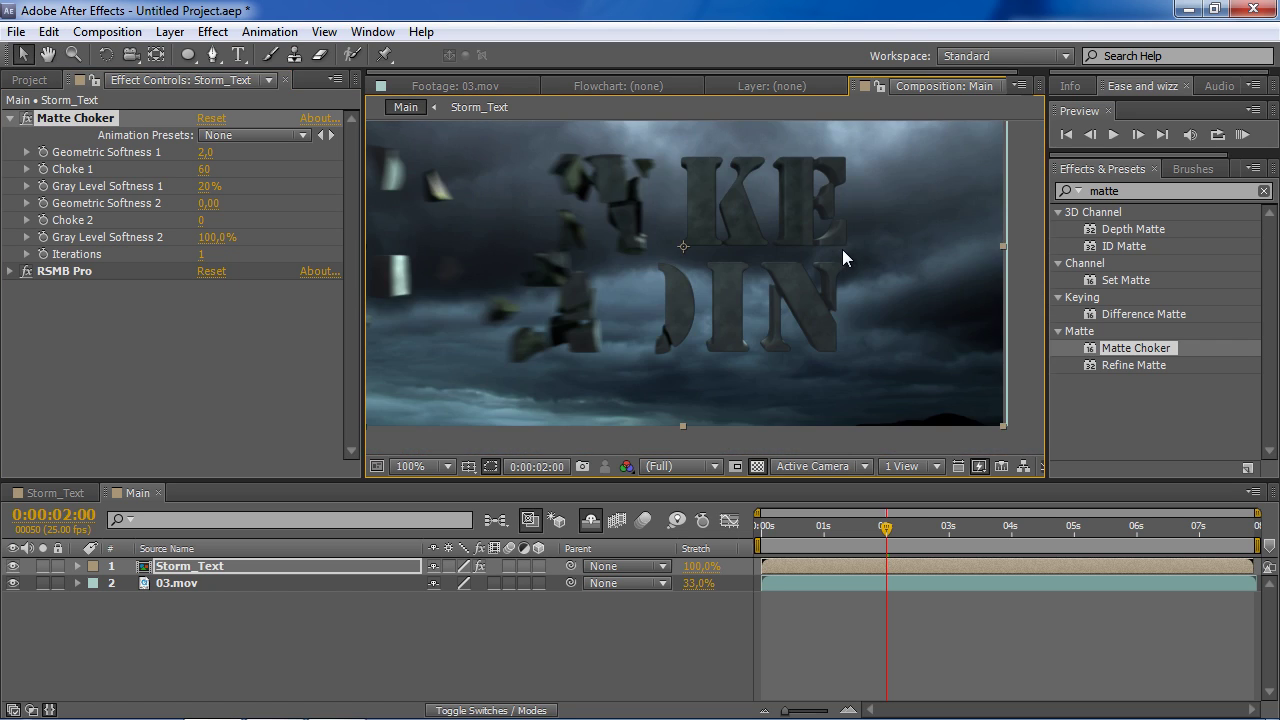
pyautogui.moveTo(655, 250); pyautogui.dragTo(740, 287)
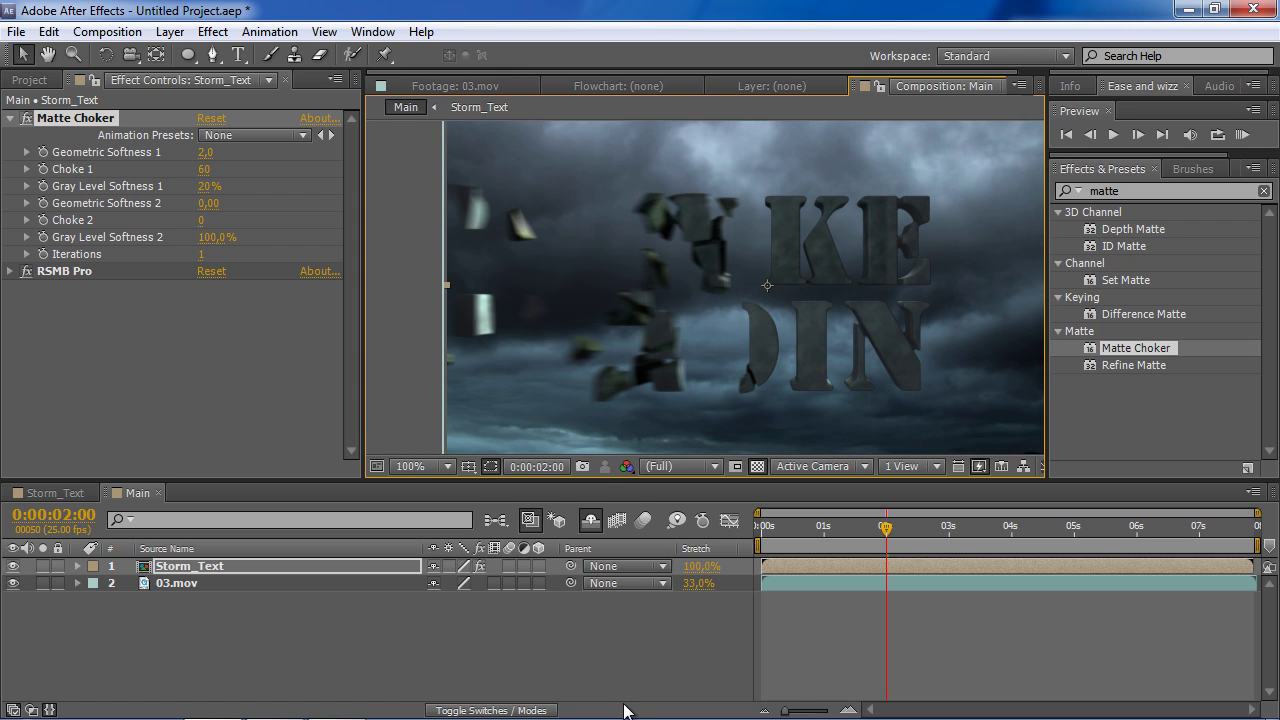
pyautogui.moveTo(886, 527); pyautogui.dragTo(922, 543)
pyautogui.moveTo(857, 317); pyautogui.dragTo(814, 302)
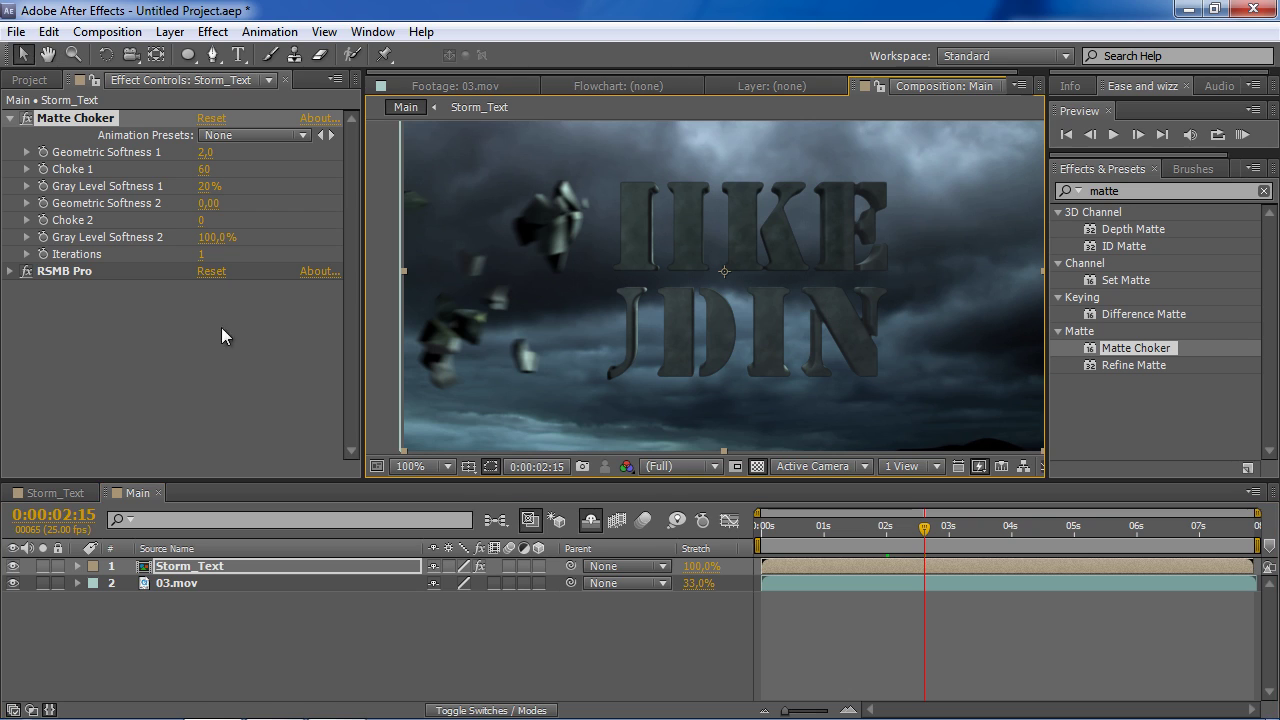
pyautogui.click(11, 118)
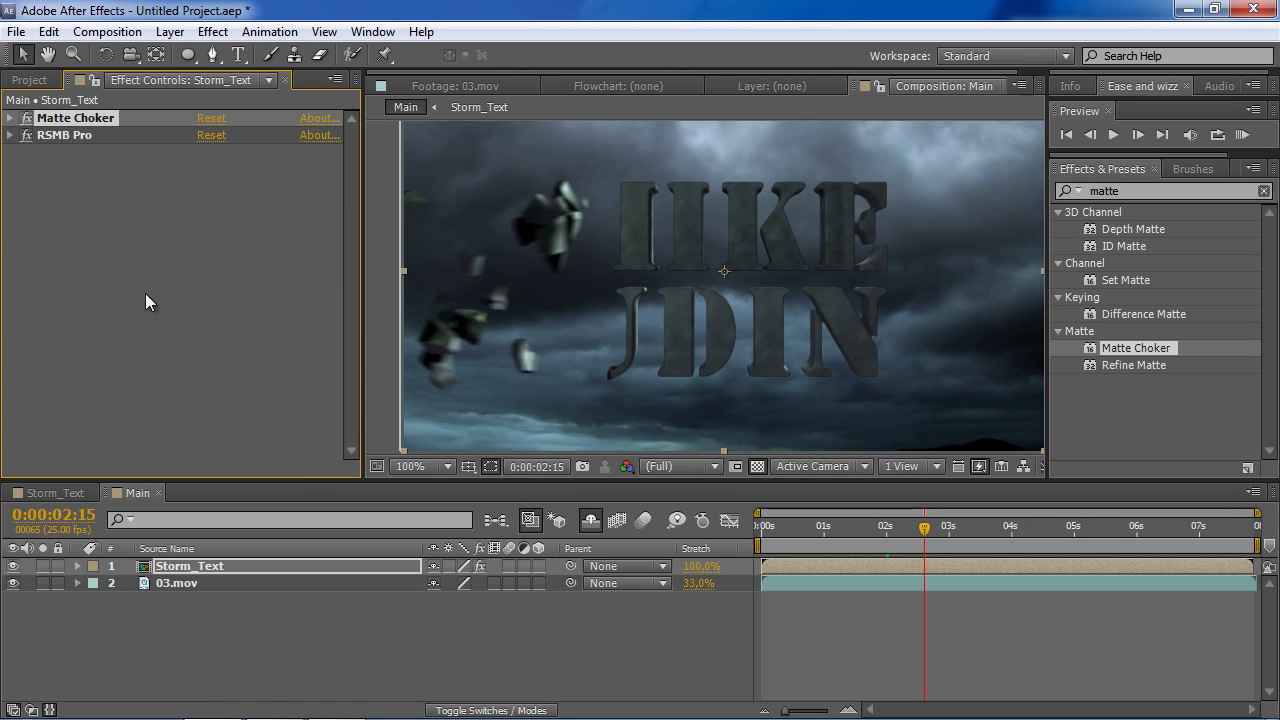
pyautogui.click(1135, 192)
pyautogui.write('curve')
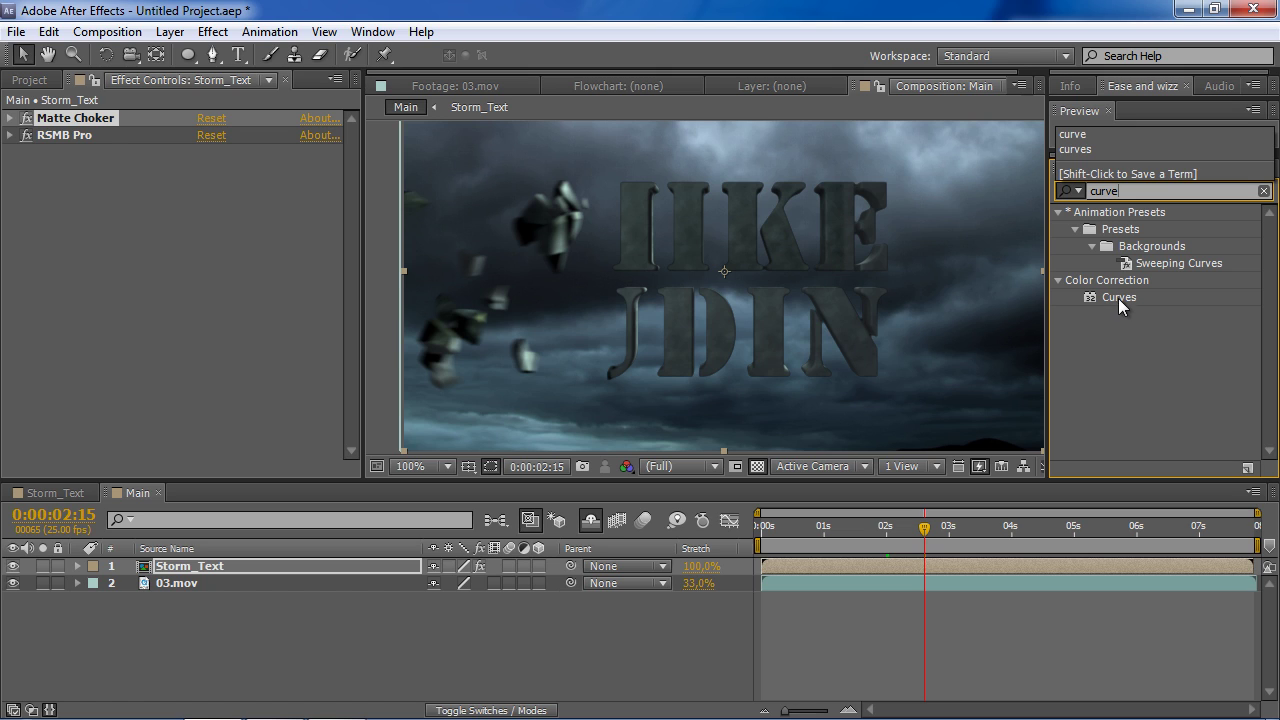
pyautogui.moveTo(1118, 298)
pyautogui.mouseDown()
pyautogui.moveTo(80, 325)
pyautogui.moveTo(132, 296)
pyautogui.mouseUp()
pyautogui.moveTo(75, 358); pyautogui.dragTo(76, 366)
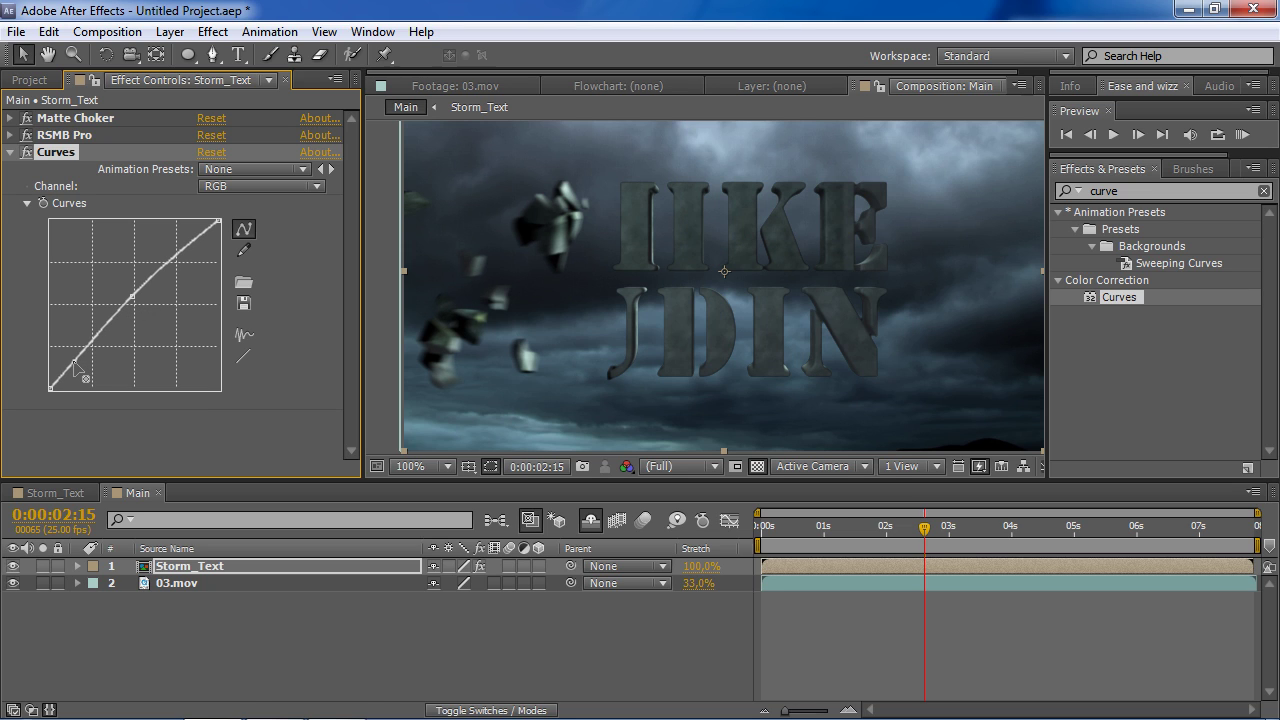
# - Switch the Curves channel to Blue and scrub around 3 seconds at half-size preview
pyautogui.moveTo(940, 537); pyautogui.dragTo(955, 526)
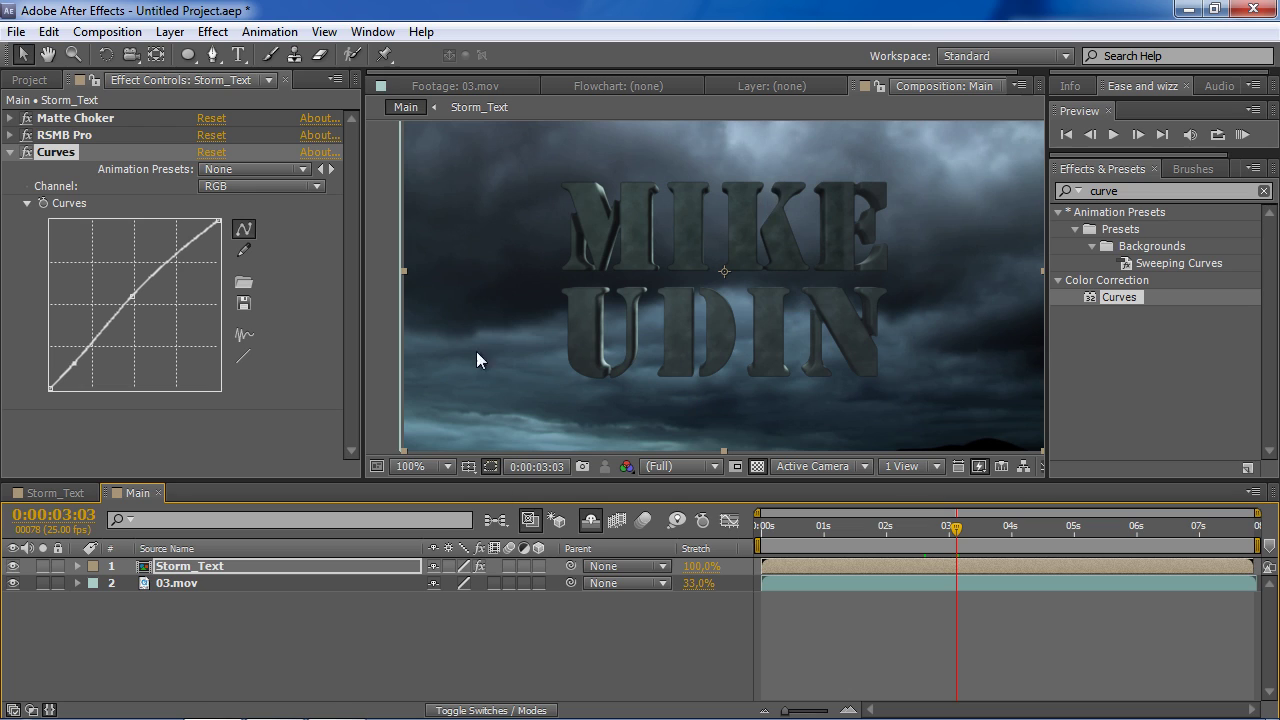
pyautogui.click(256, 190)
pyautogui.click(240, 275)
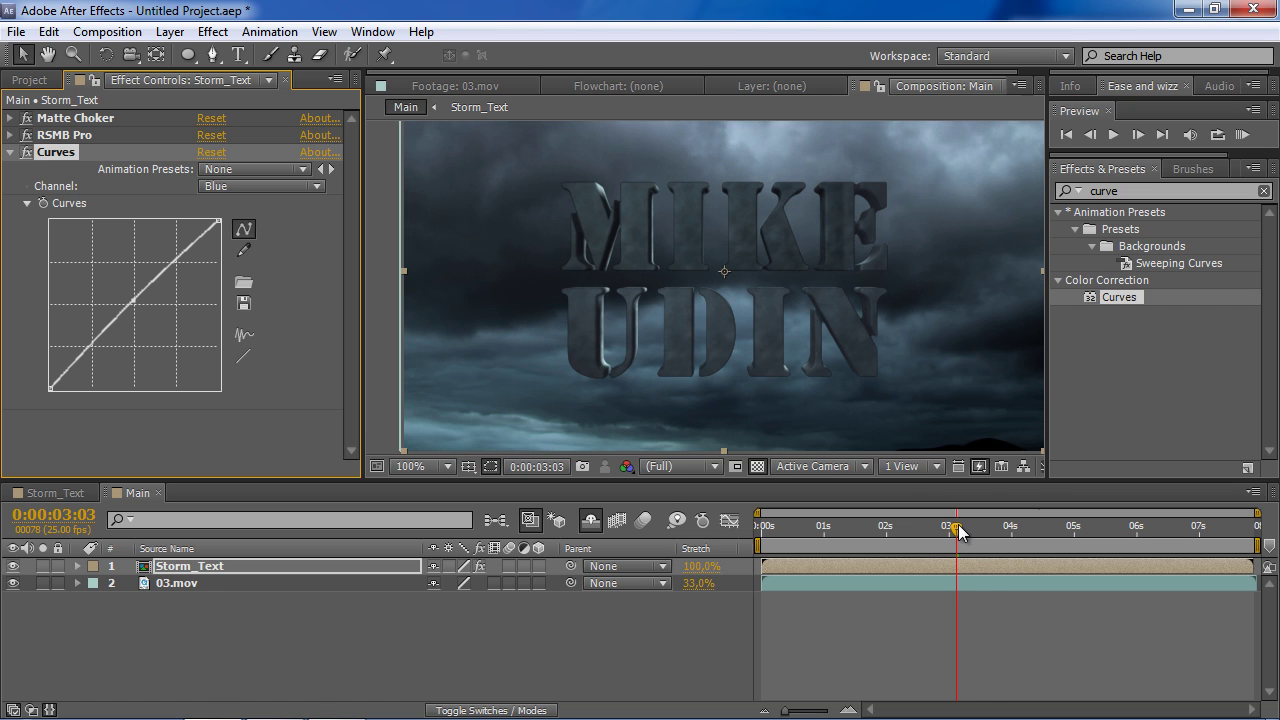
pyautogui.moveTo(955, 527); pyautogui.dragTo(843, 526)
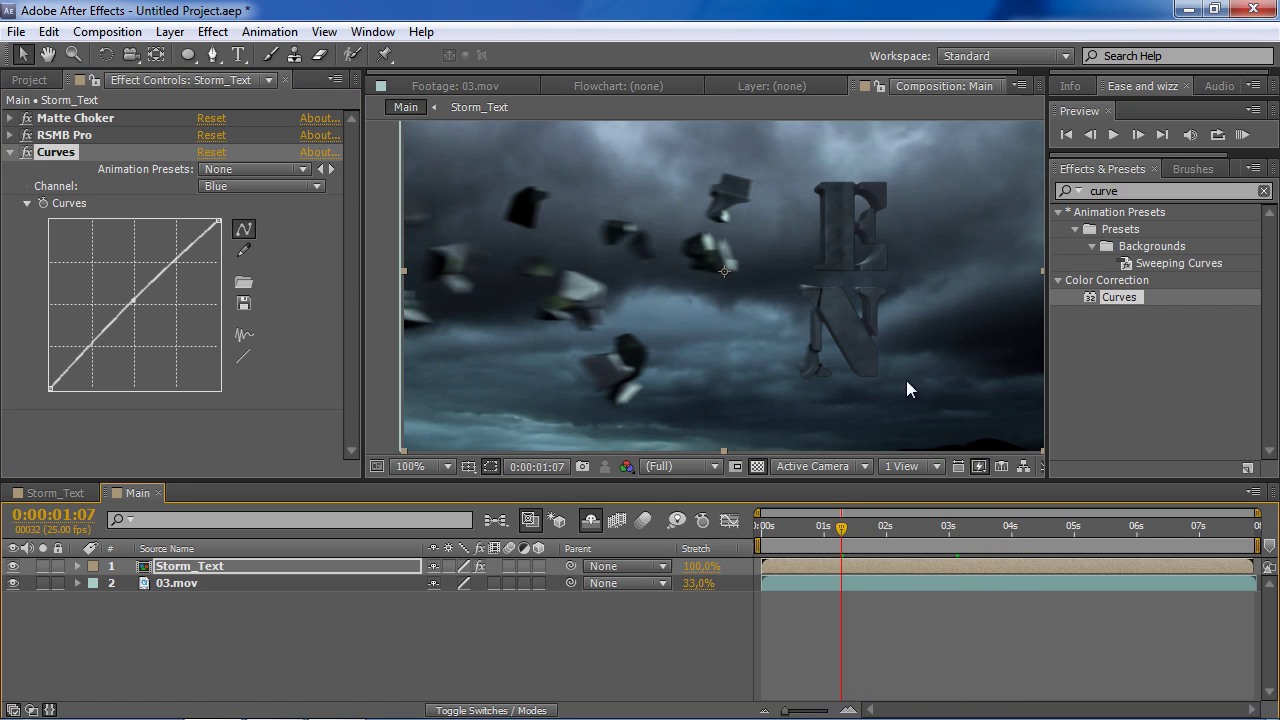
pyautogui.press(',')
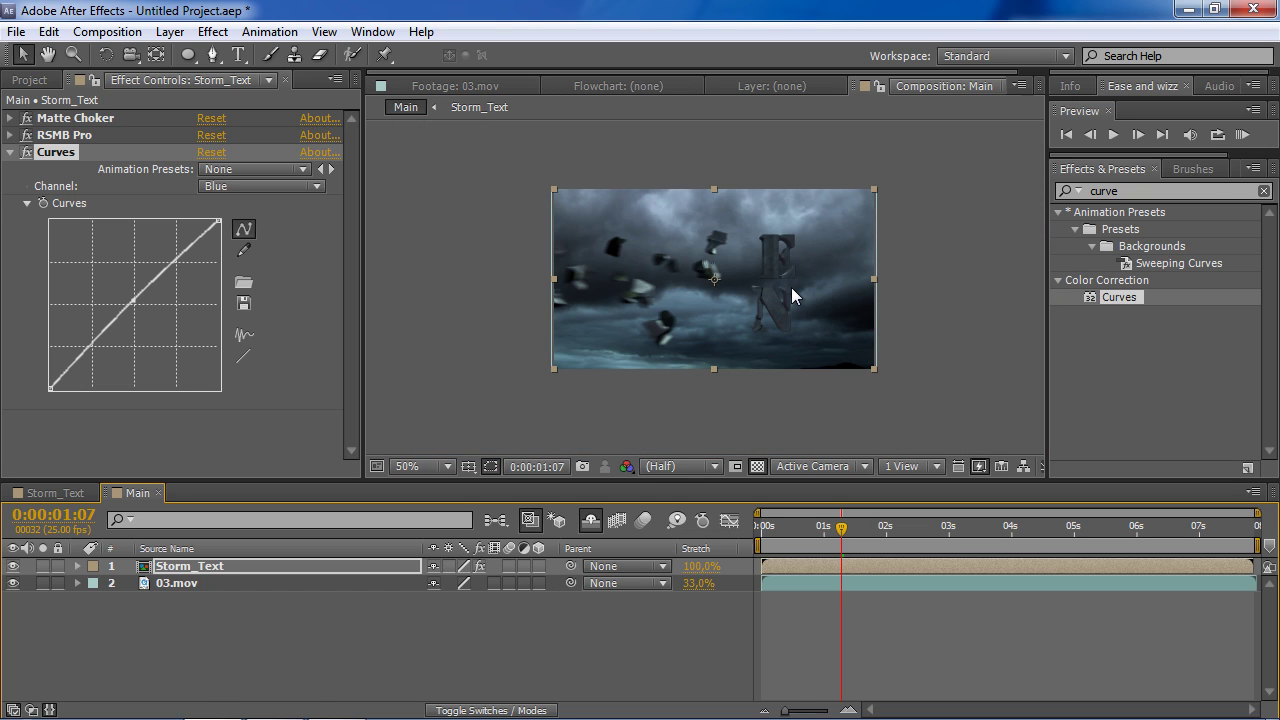
pyautogui.moveTo(857, 541); pyautogui.dragTo(884, 541)
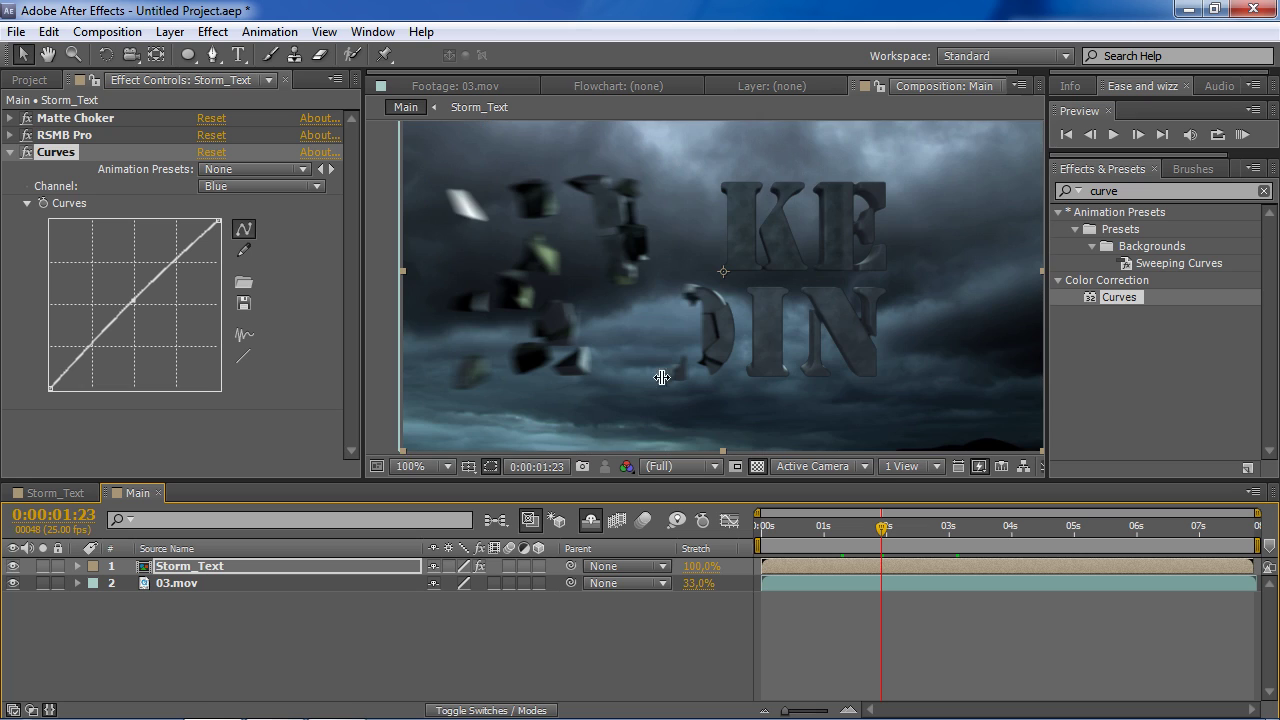
pyautogui.click(26, 154)
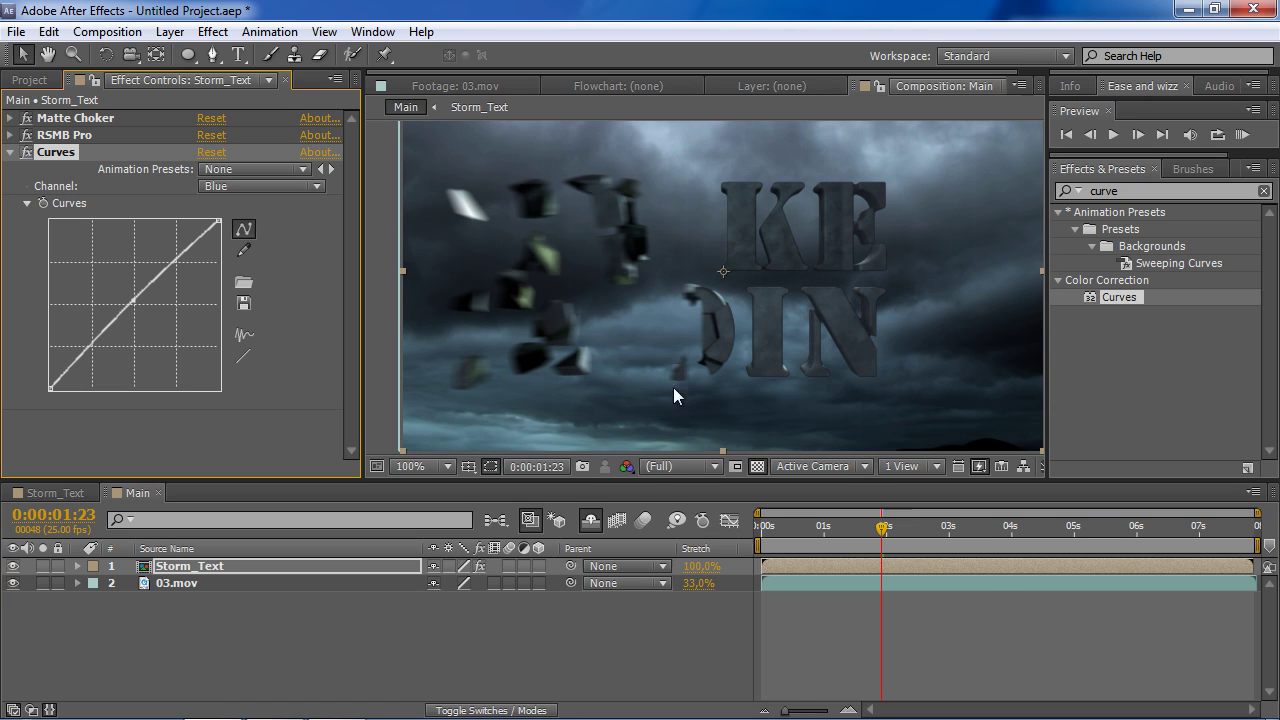
pyautogui.moveTo(886, 527)
pyautogui.mouseDown()
pyautogui.moveTo(947, 530)
pyautogui.moveTo(919, 538)
pyautogui.mouseUp()
pyautogui.click(429, 609)
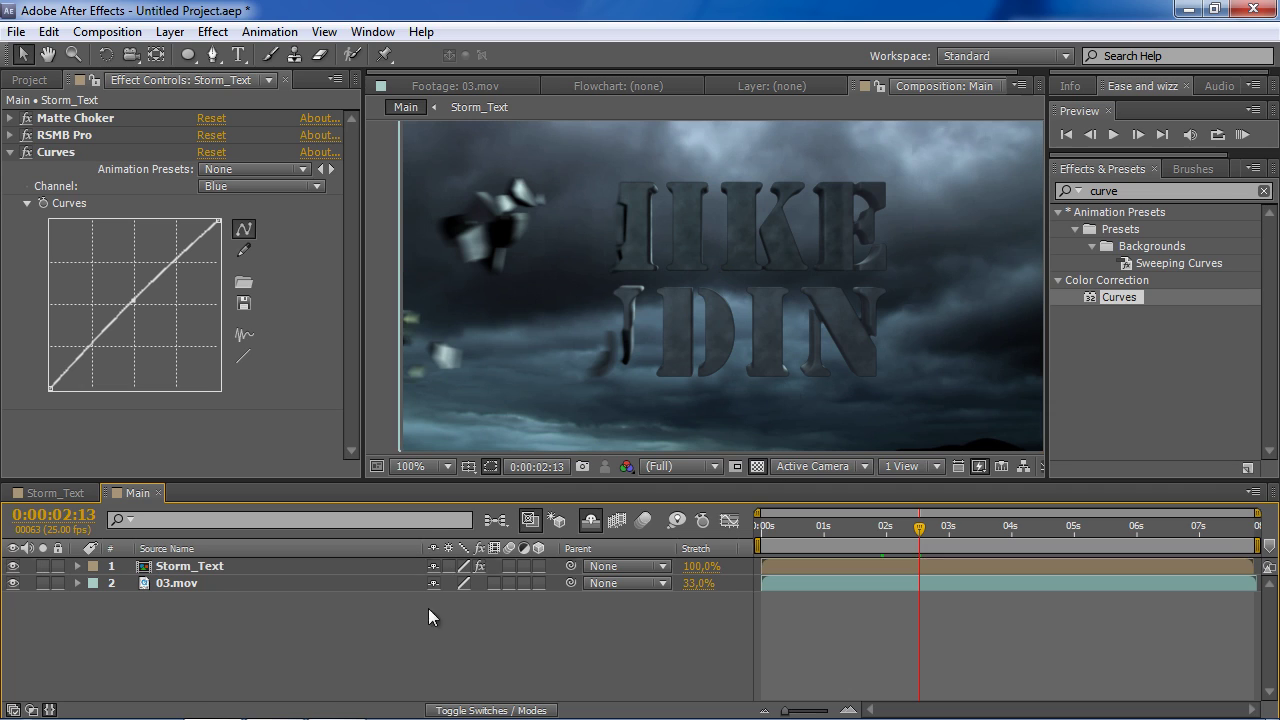
# - Create a new layer named blink and move it below Storm_Text
pyautogui.rightClick(251, 632)
pyautogui.moveTo(367, 440)
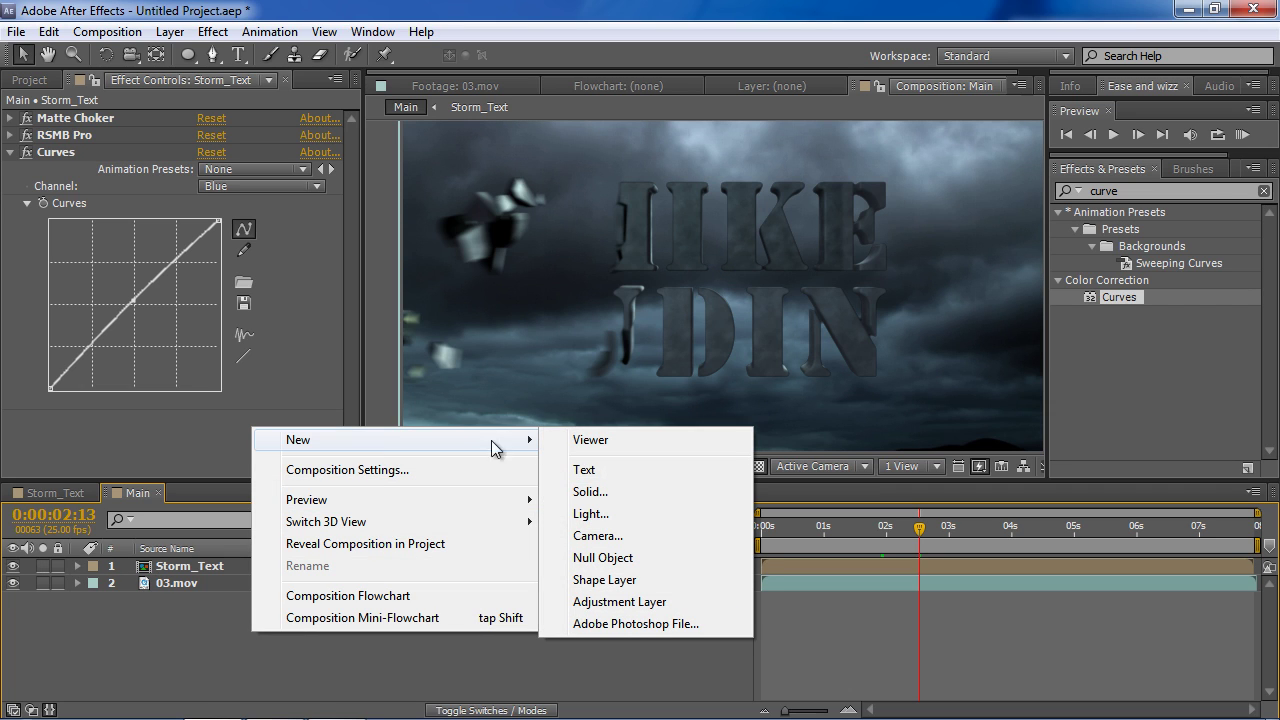
pyautogui.click(668, 601)
pyautogui.press('Return')
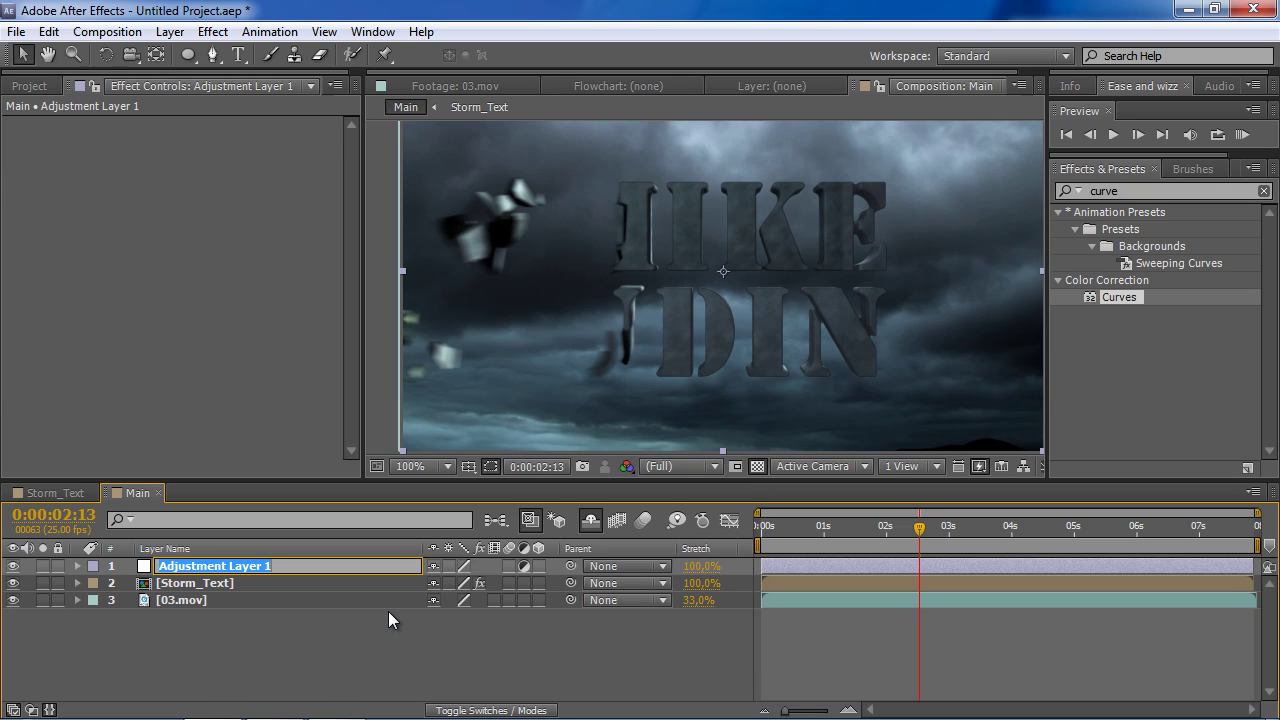
pyautogui.write('blink')
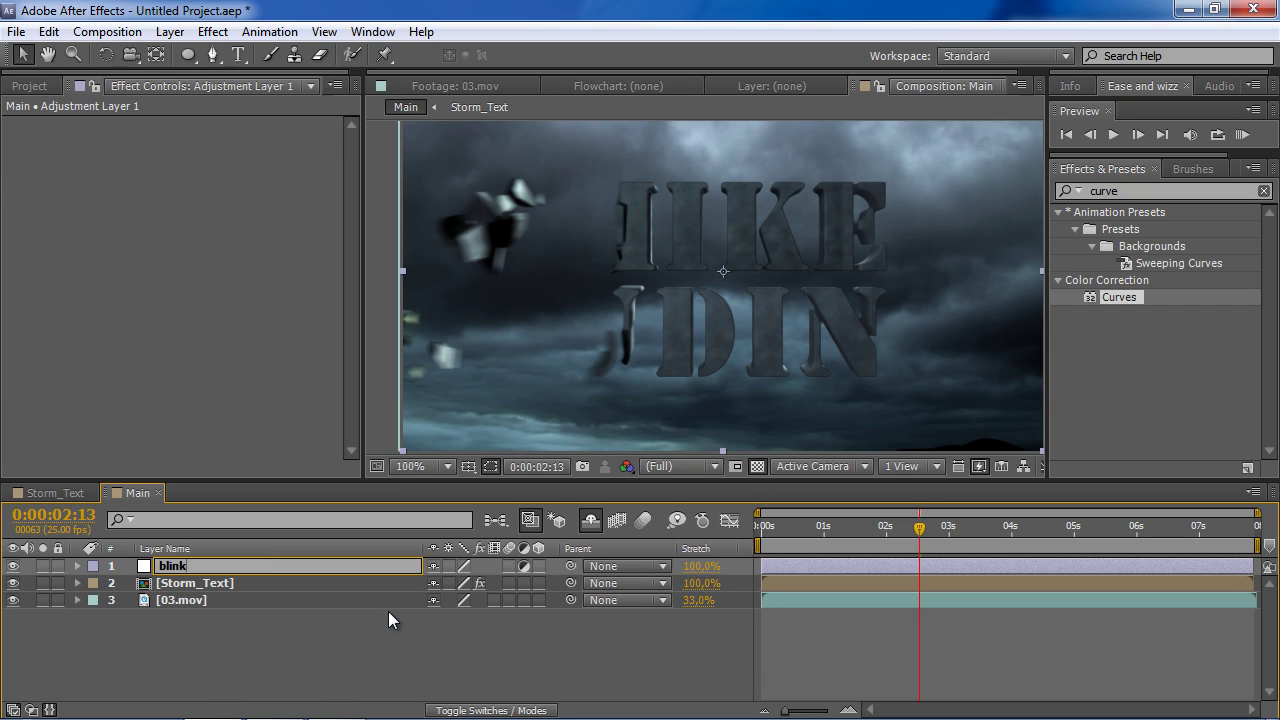
pyautogui.press('Return')
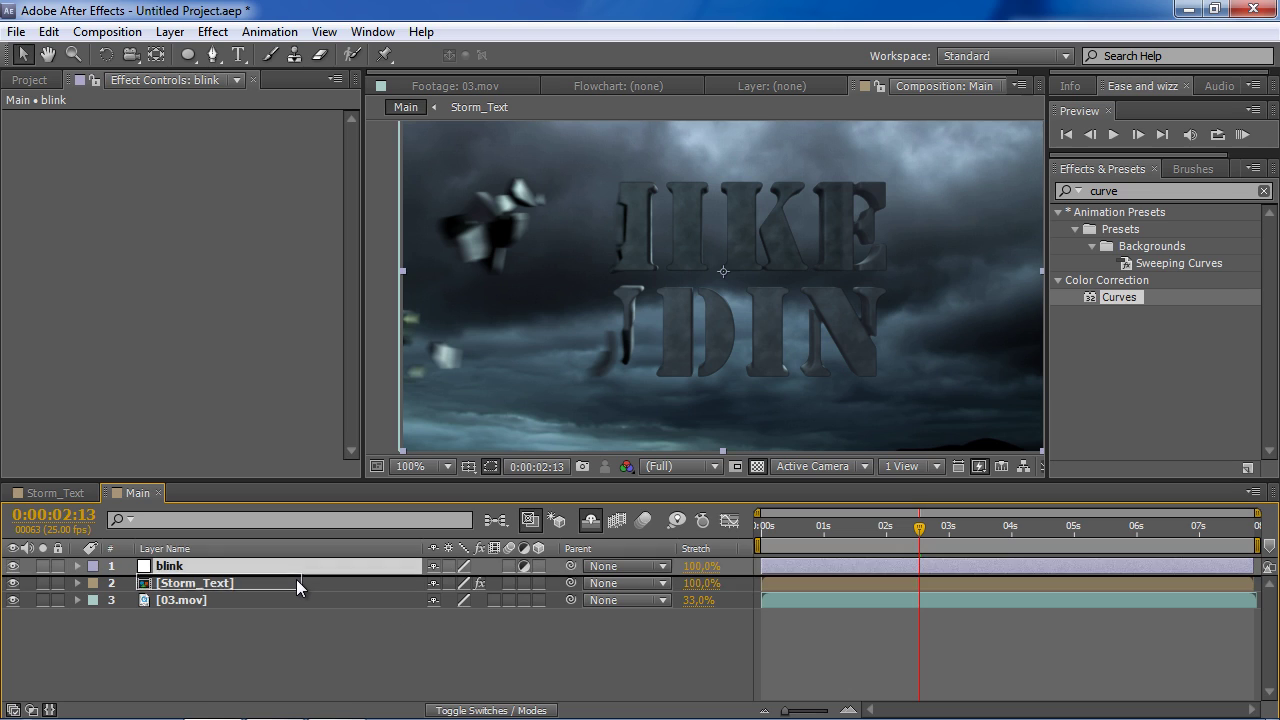
pyautogui.moveTo(296, 585); pyautogui.dragTo(296, 588)
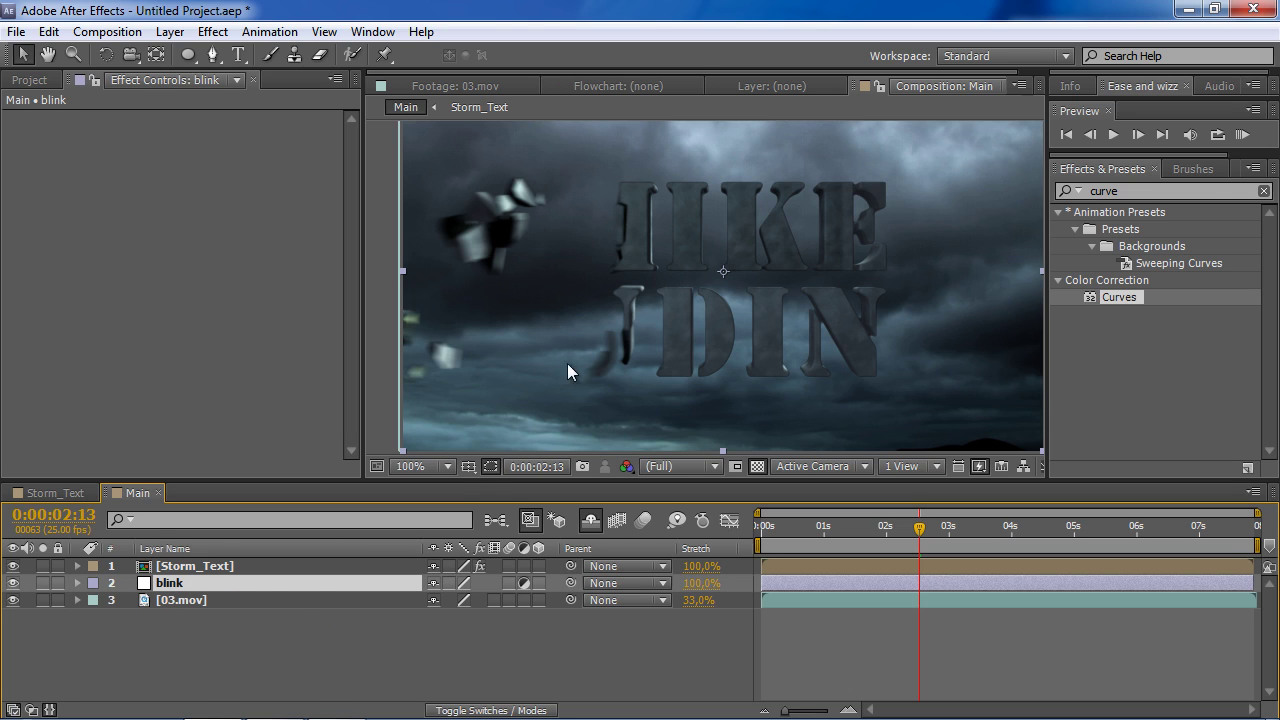
pyautogui.press(',')
pyautogui.press(',')
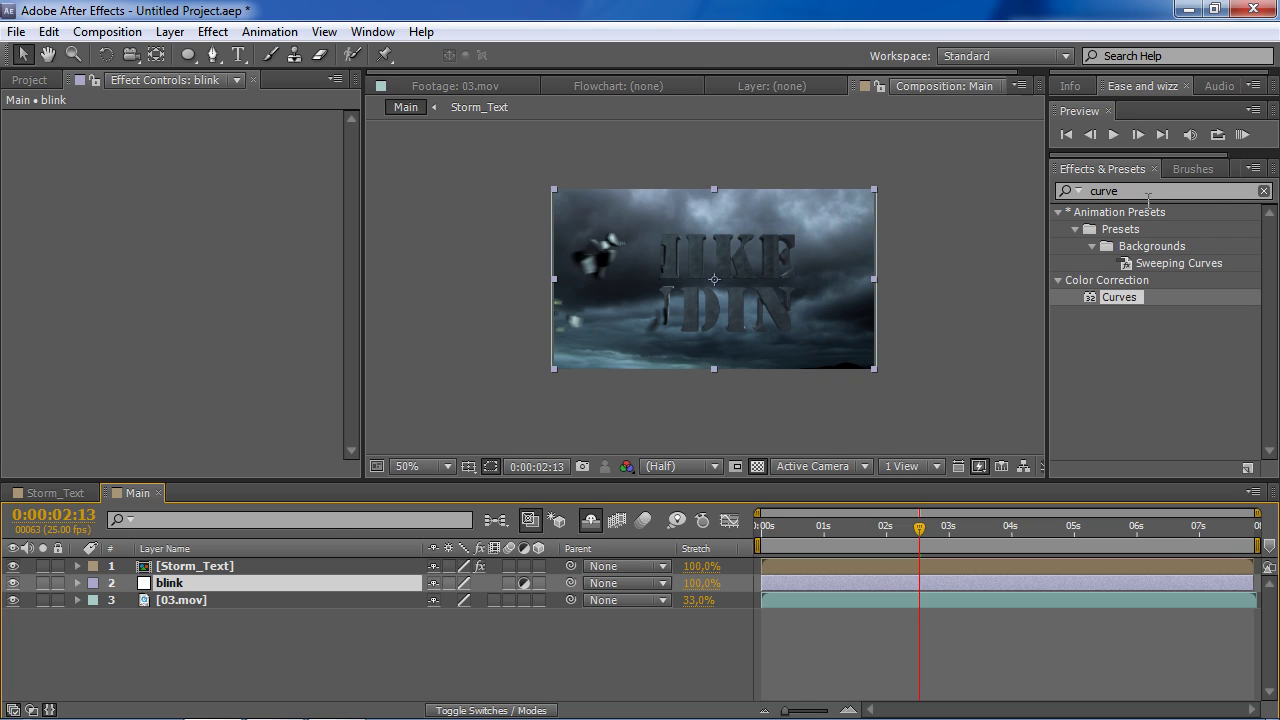
# - Apply Levels to blink and drag its input white and gamma triangles to brighten
pyautogui.click(1148, 192)
pyautogui.write('lev')
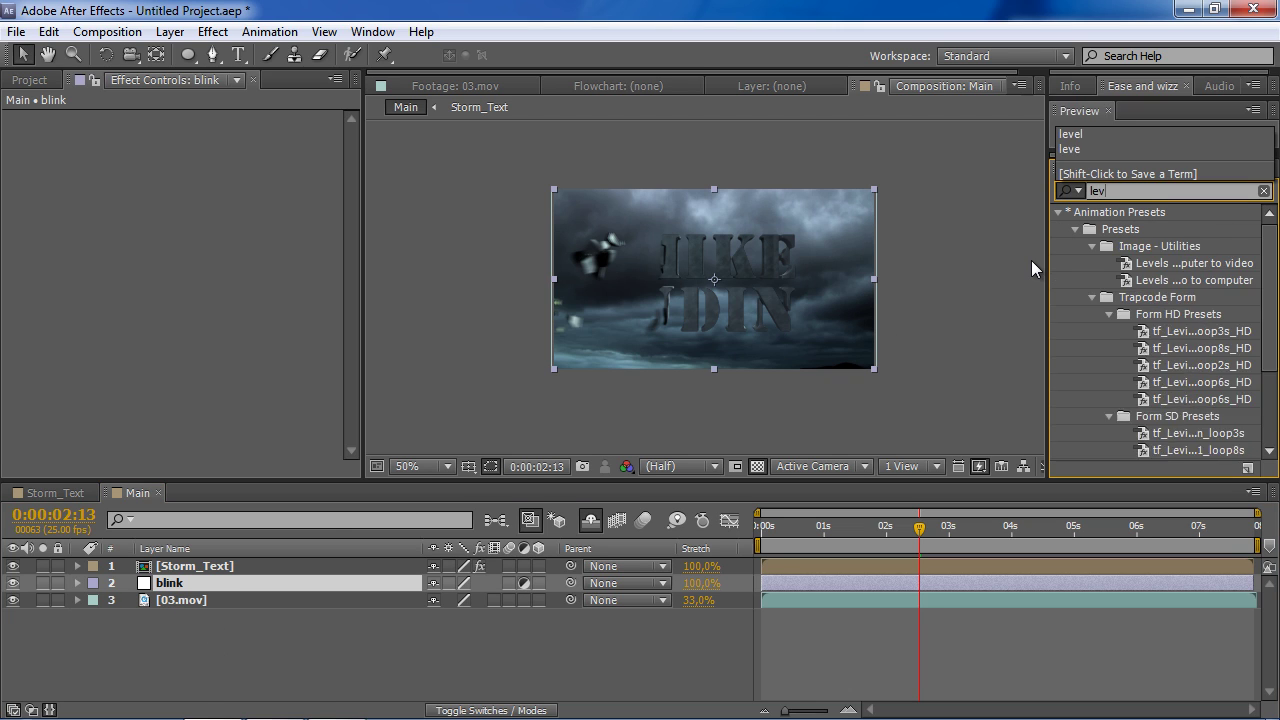
pyautogui.write('els')
pyautogui.doubleClick(1118, 331)
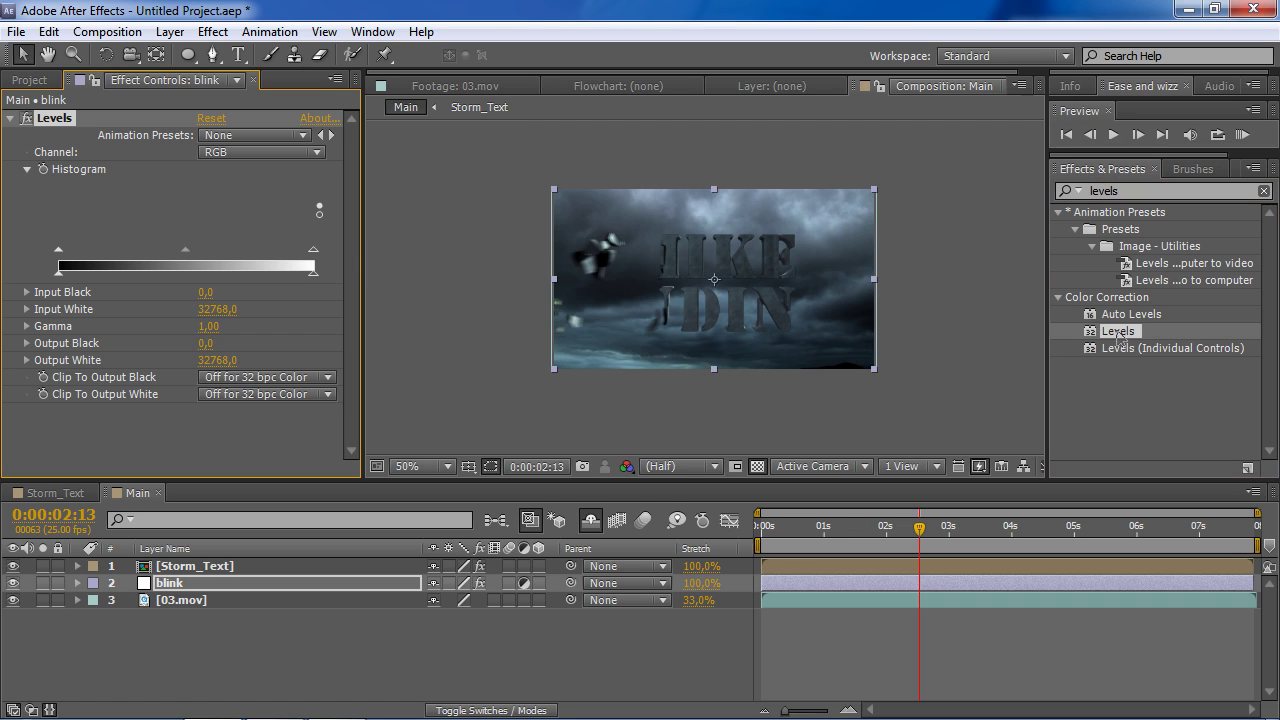
pyautogui.moveTo(313, 247); pyautogui.dragTo(268, 246)
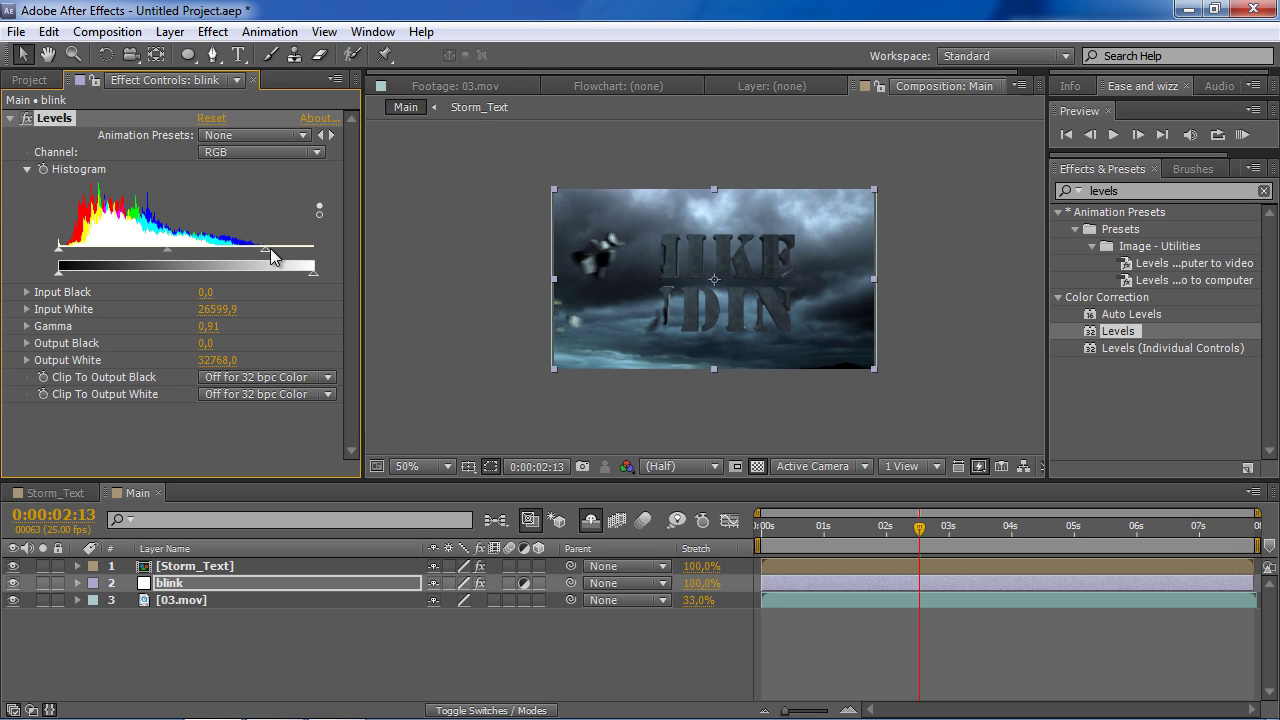
pyautogui.moveTo(265, 247); pyautogui.dragTo(257, 247)
pyautogui.moveTo(161, 256); pyautogui.dragTo(165, 252)
pyautogui.moveTo(257, 247); pyautogui.dragTo(250, 255)
pyautogui.moveTo(166, 252)
pyautogui.mouseDown()
pyautogui.moveTo(174, 259)
pyautogui.moveTo(158, 258)
pyautogui.mouseUp()
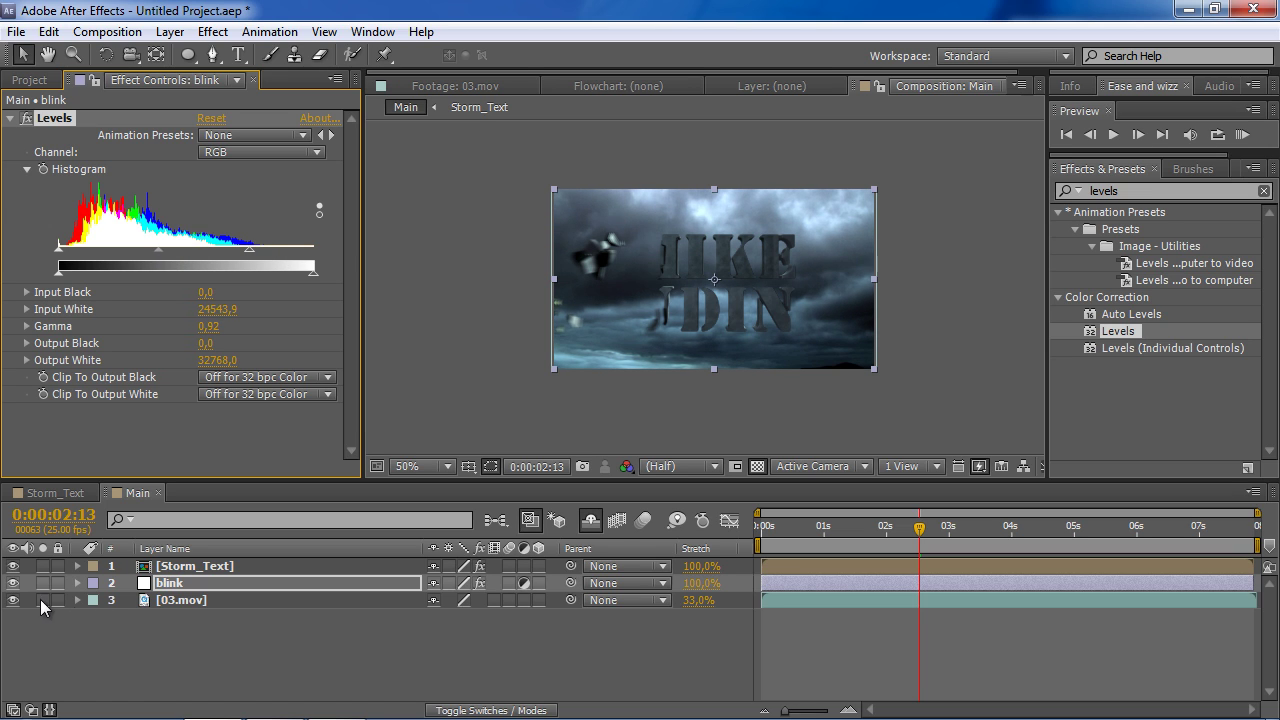
# - Toggle blink to compare, finalizing Input White at 22487,8 and Gamma at 0,84
pyautogui.click(13, 583)
pyautogui.click(13, 583)
pyautogui.click(13, 584)
pyautogui.click(13, 584)
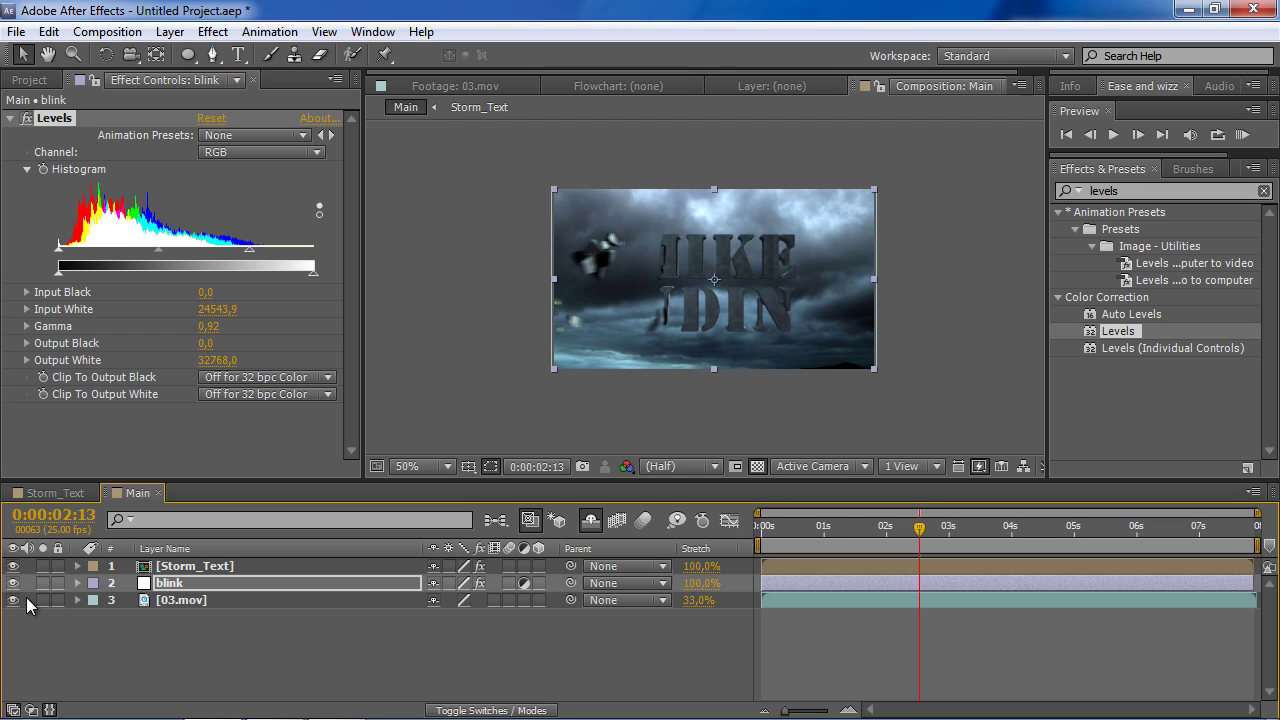
pyautogui.click(11, 586)
pyautogui.click(12, 584)
pyautogui.click(12, 584)
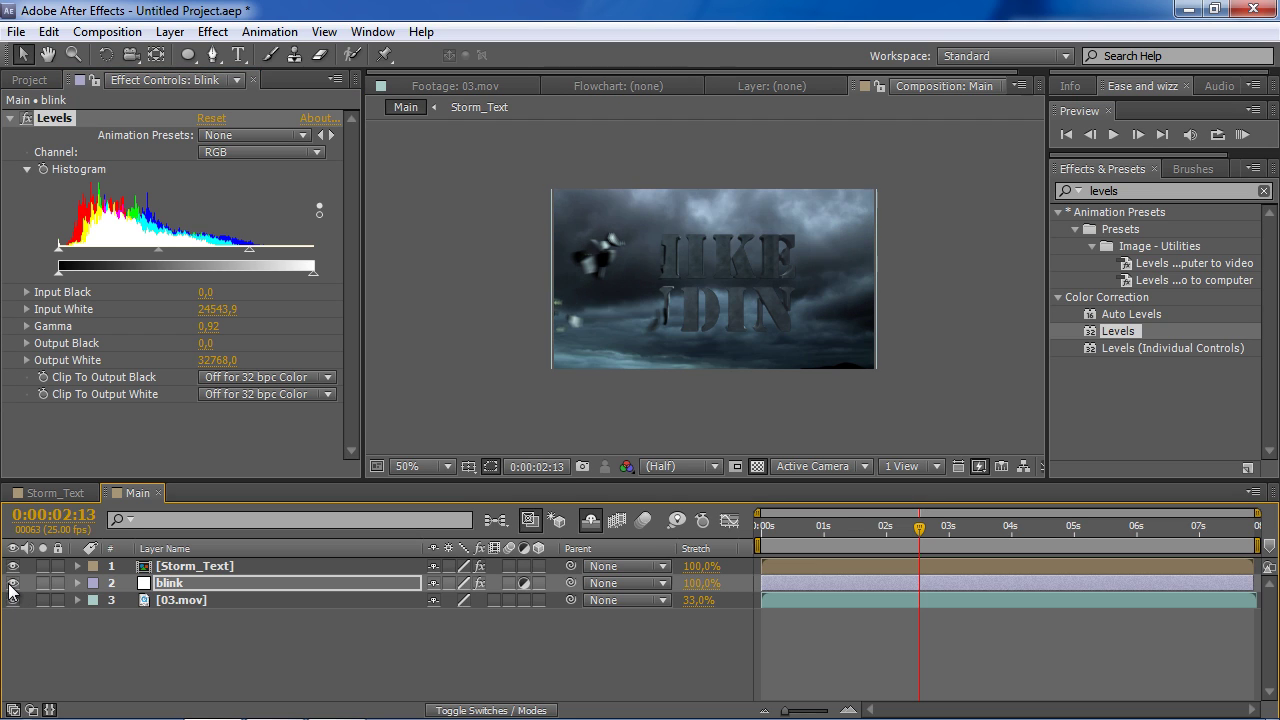
pyautogui.click(12, 584)
pyautogui.moveTo(252, 250); pyautogui.dragTo(234, 250)
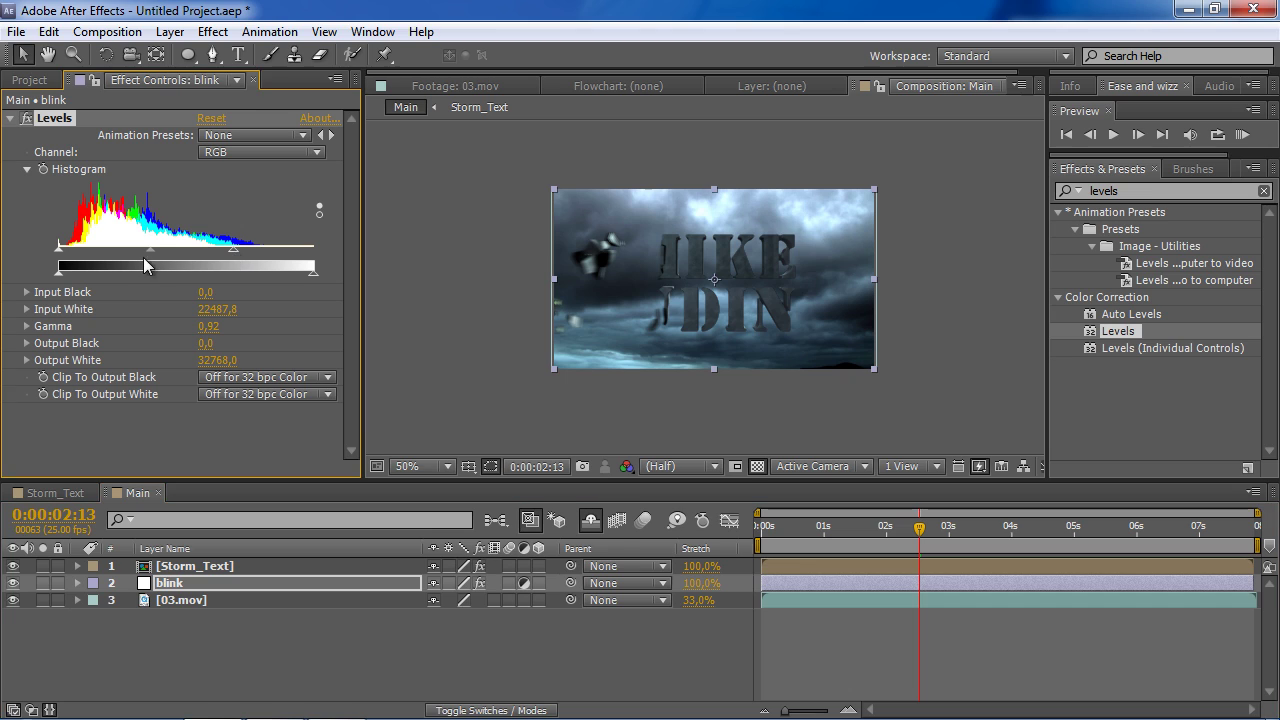
pyautogui.moveTo(149, 251); pyautogui.dragTo(156, 251)
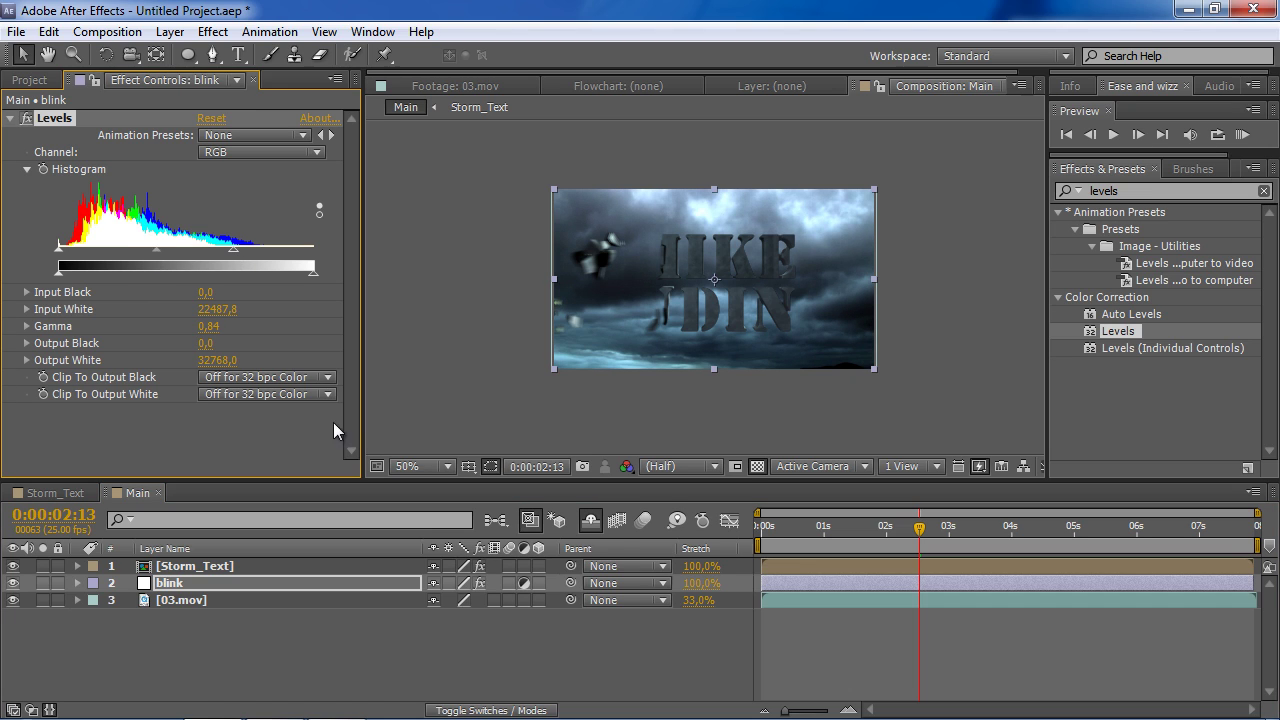
pyautogui.click(12, 584)
pyautogui.click(12, 584)
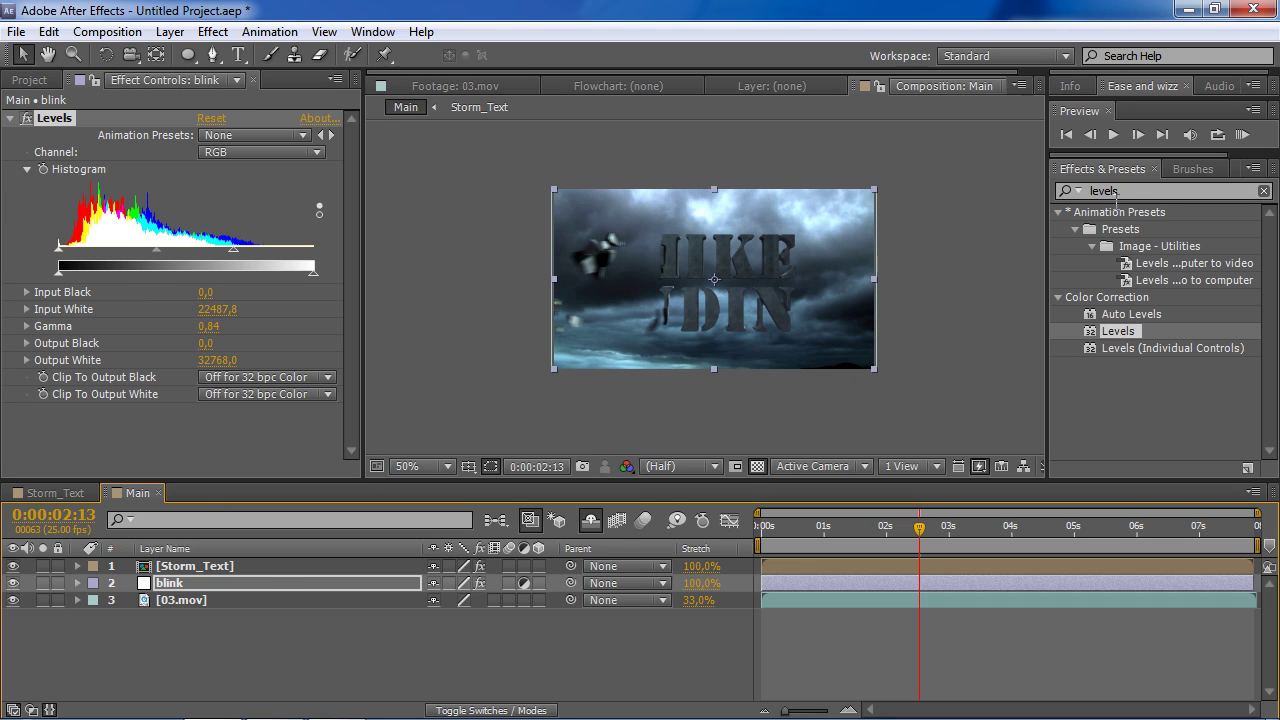
pyautogui.doubleClick(1104, 190)
# - Search 'glow' and apply Trapcode Starglow to the blink layer
pyautogui.write('glow')
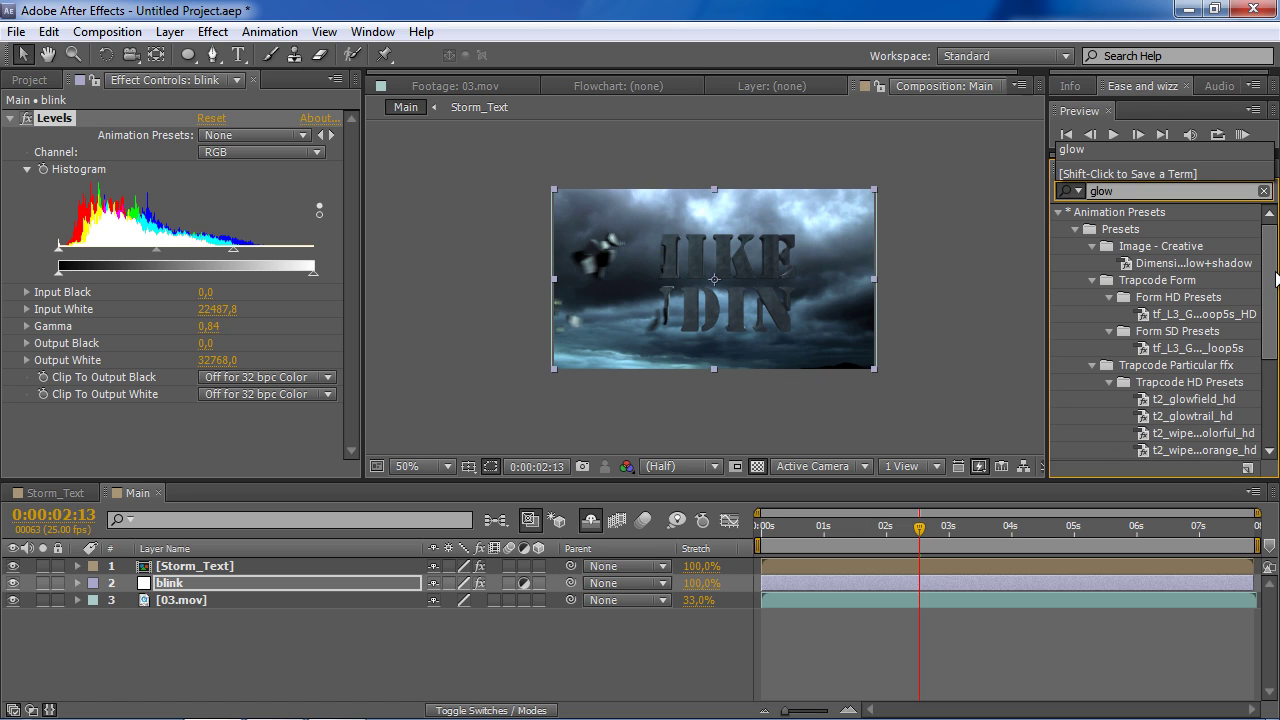
pyautogui.moveTo(1273, 285); pyautogui.dragTo(1273, 381)
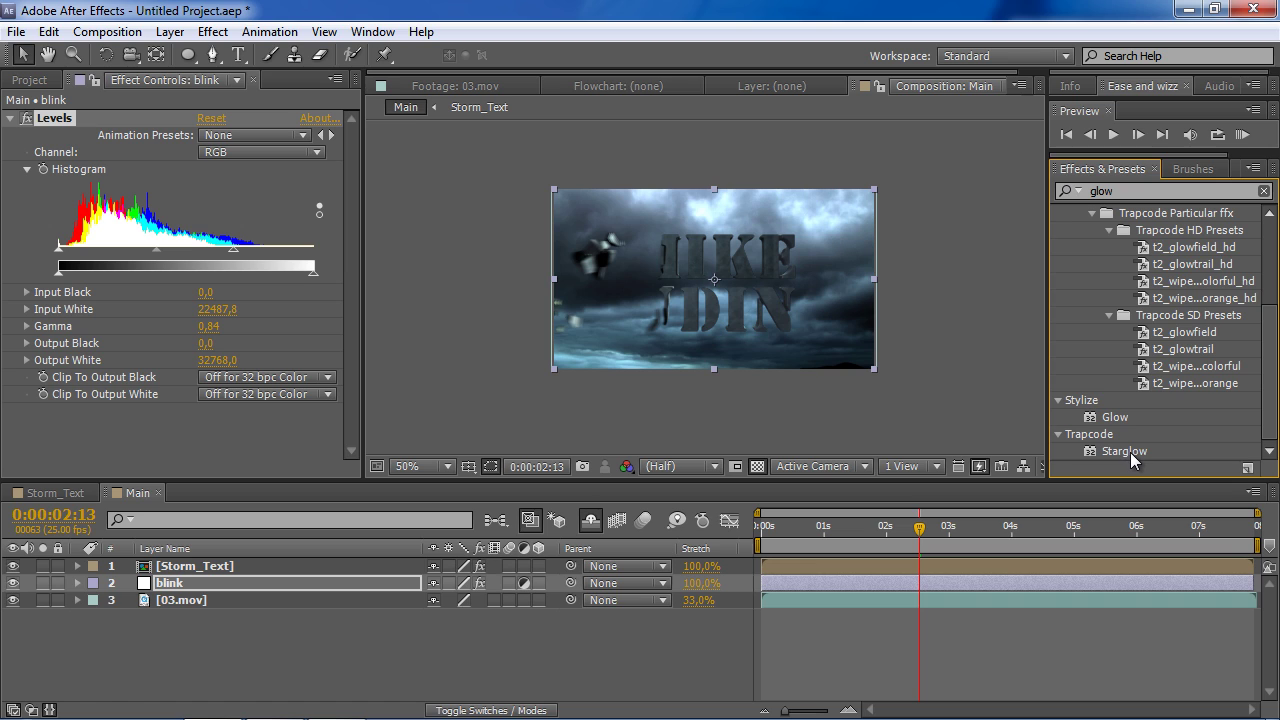
pyautogui.moveTo(1130, 452); pyautogui.dragTo(312, 401)
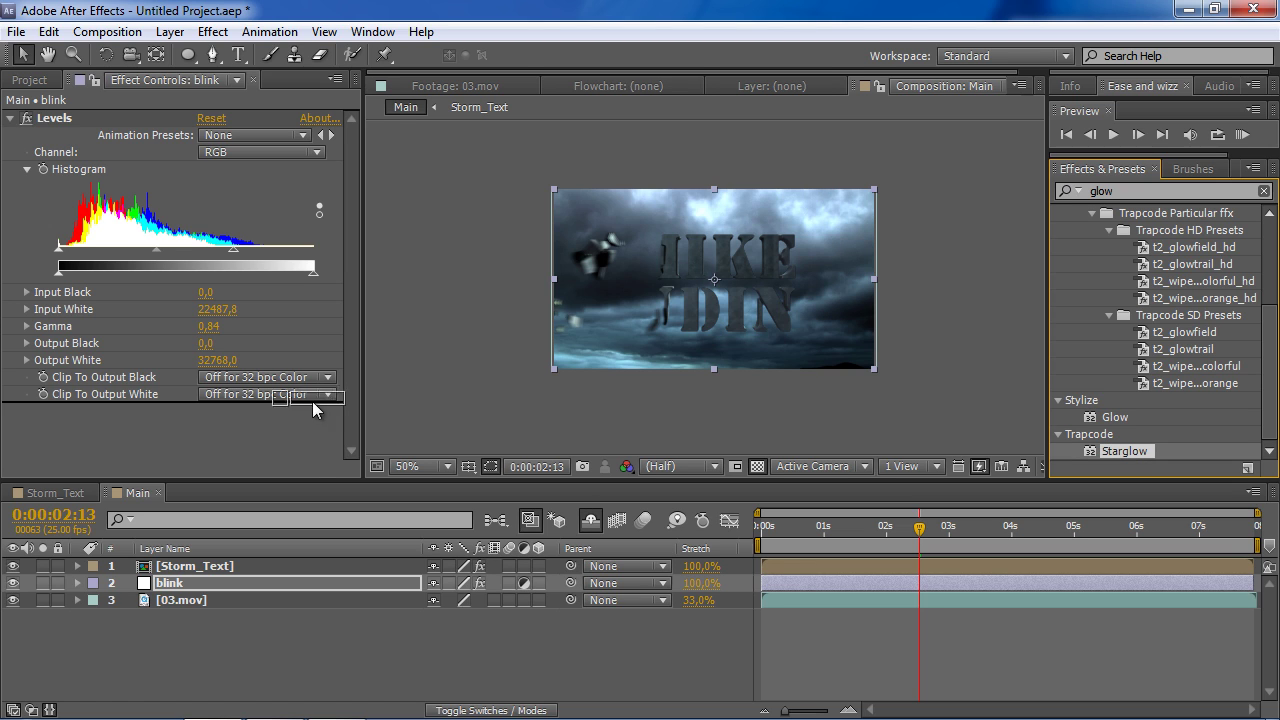
pyautogui.scroll(4, 30, 190)
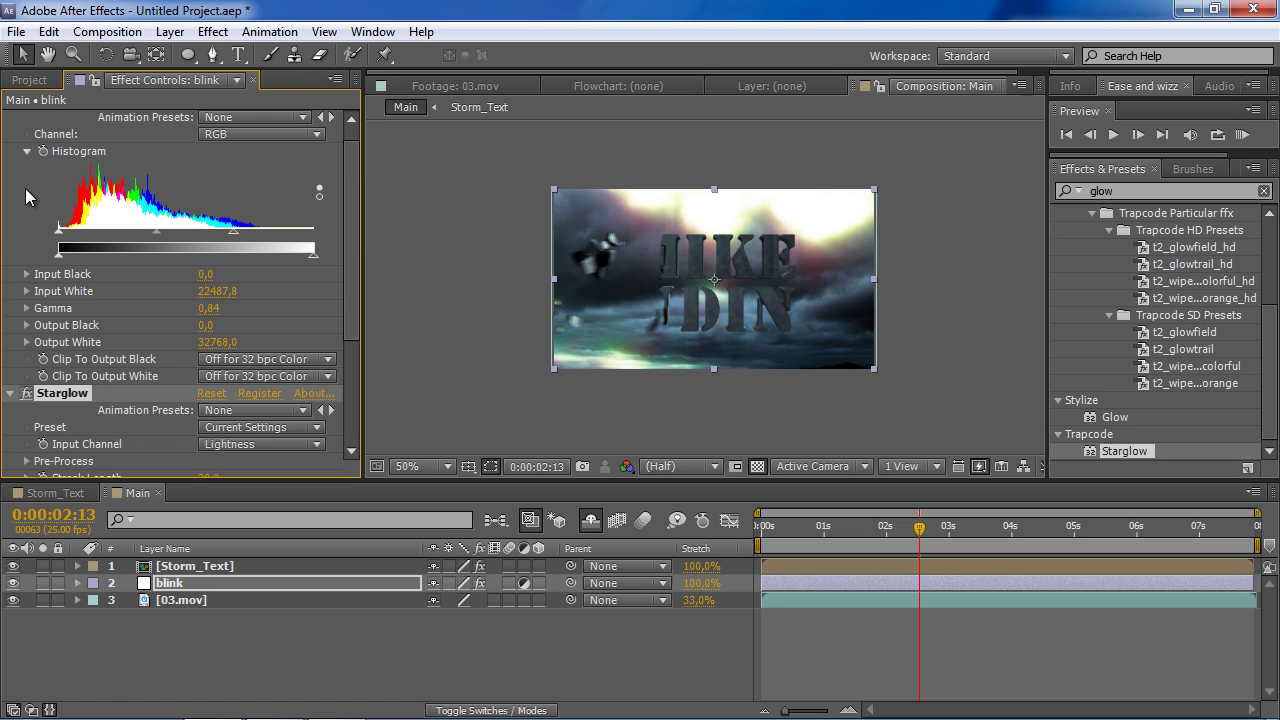
pyautogui.scroll(1, 30, 165)
# - Collapse Levels and set Starglow Opacity to 25
pyautogui.click(12, 118)
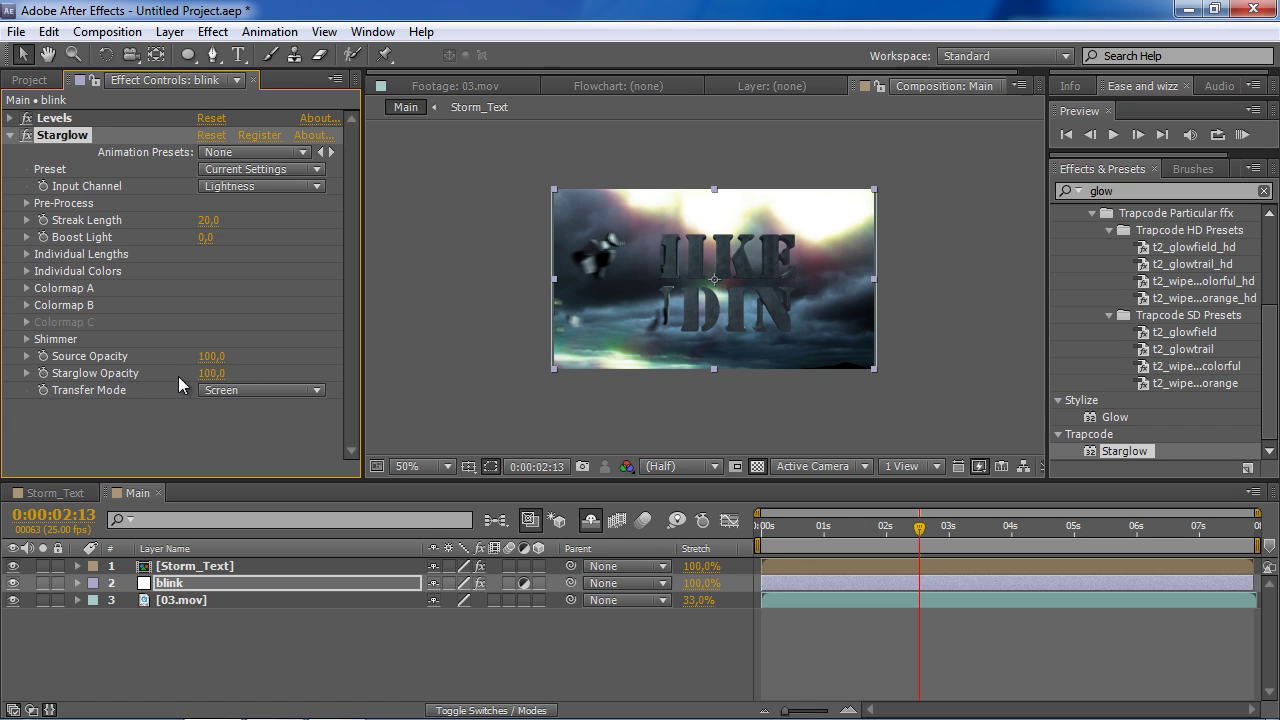
pyautogui.click(207, 373)
pyautogui.write('25')
pyautogui.press('Return')
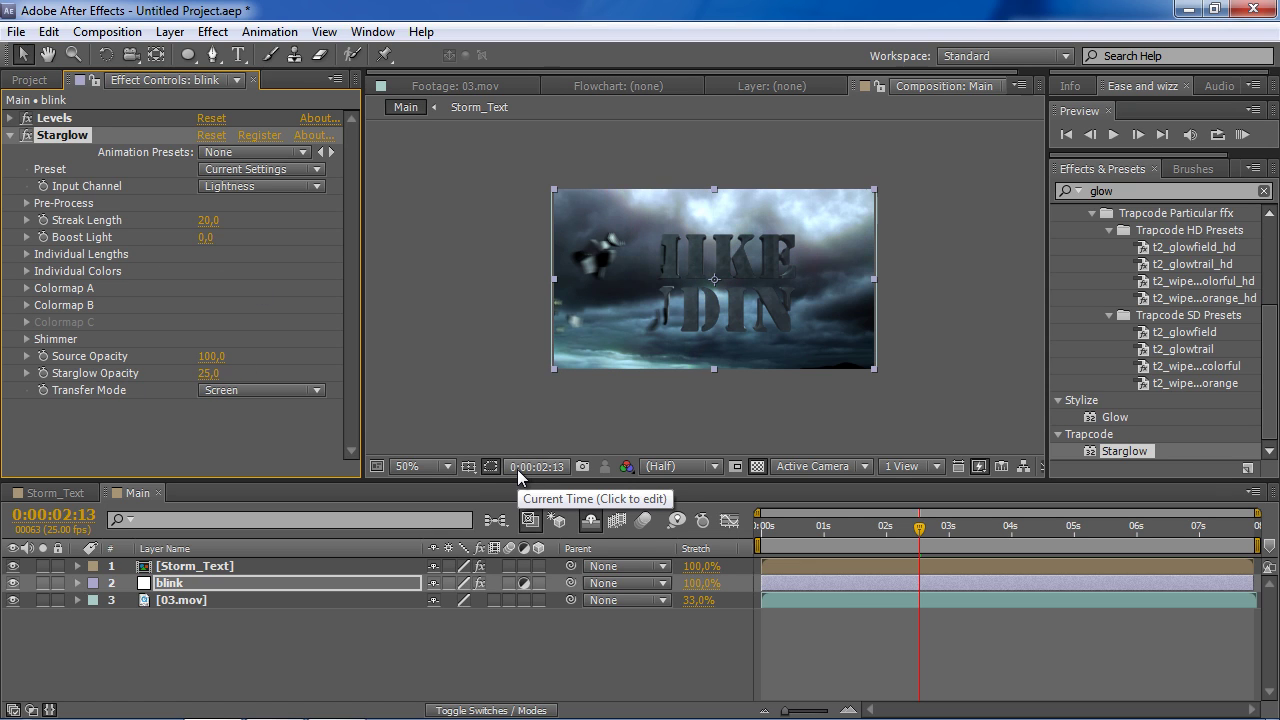
# - Apply the Electric preset to Colormap A and change its Midtones to light blue
pyautogui.click(28, 288)
pyautogui.click(268, 306)
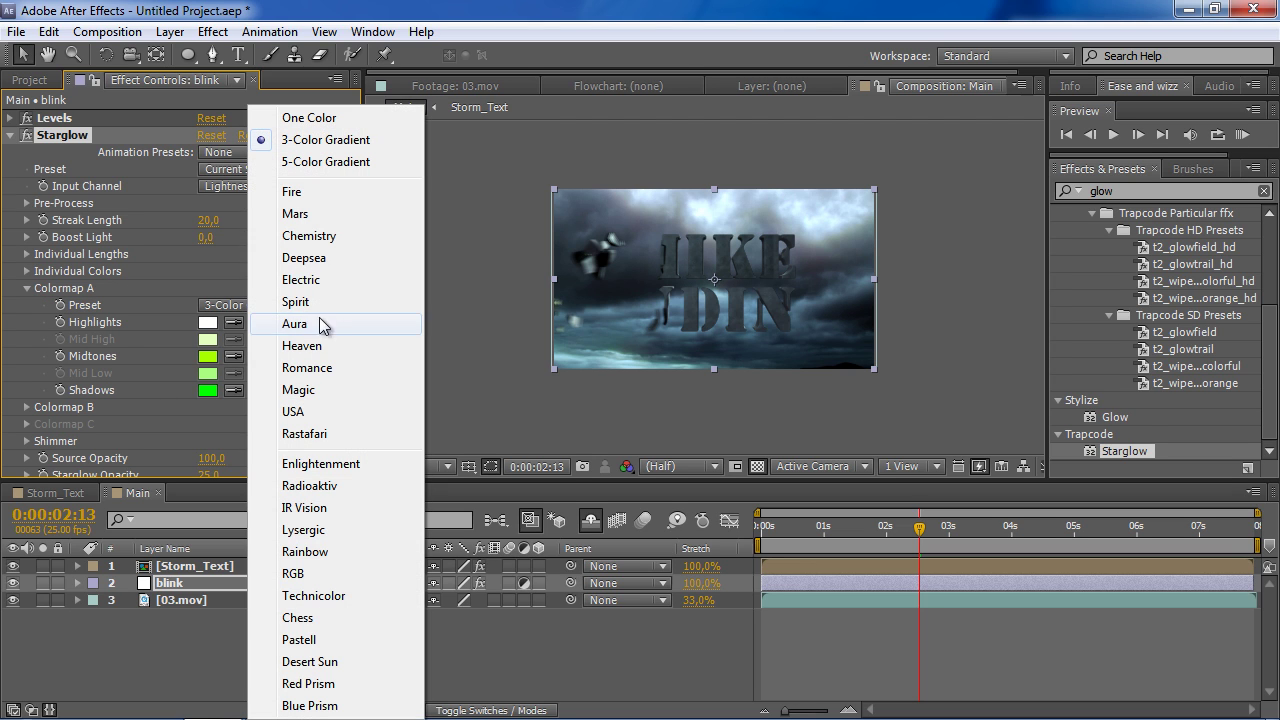
pyautogui.click(279, 280)
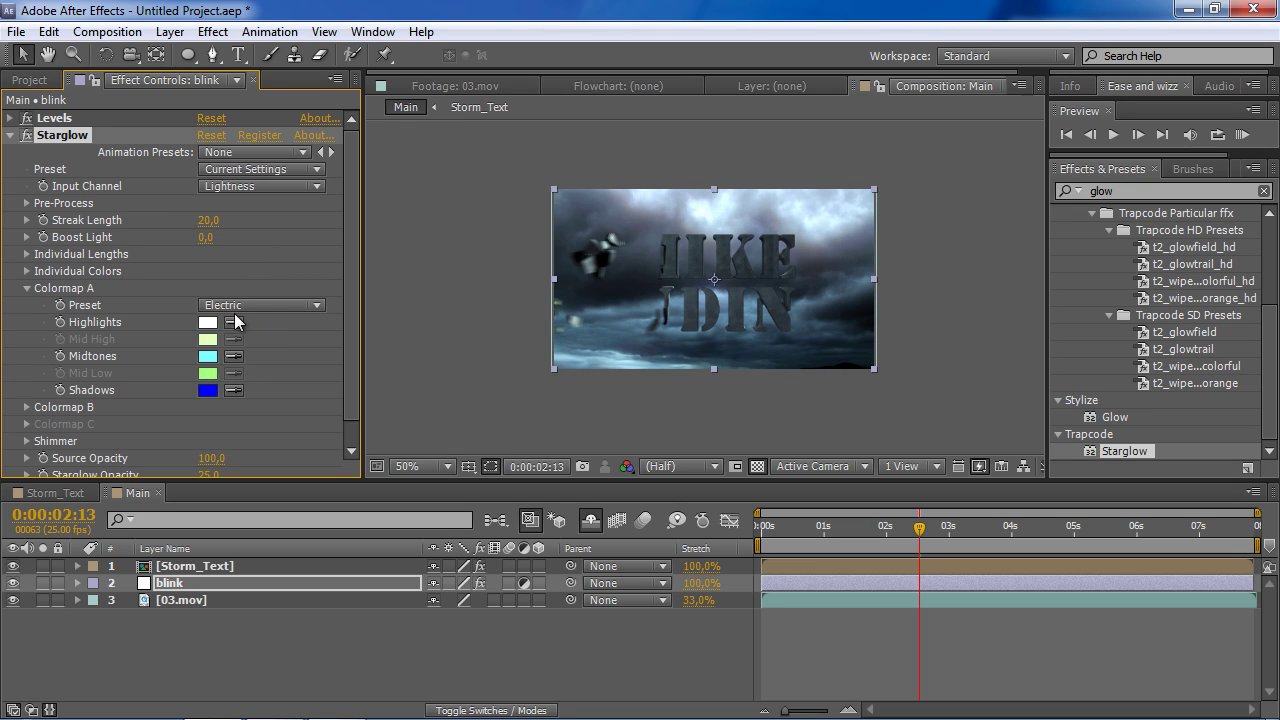
pyautogui.click(207, 356)
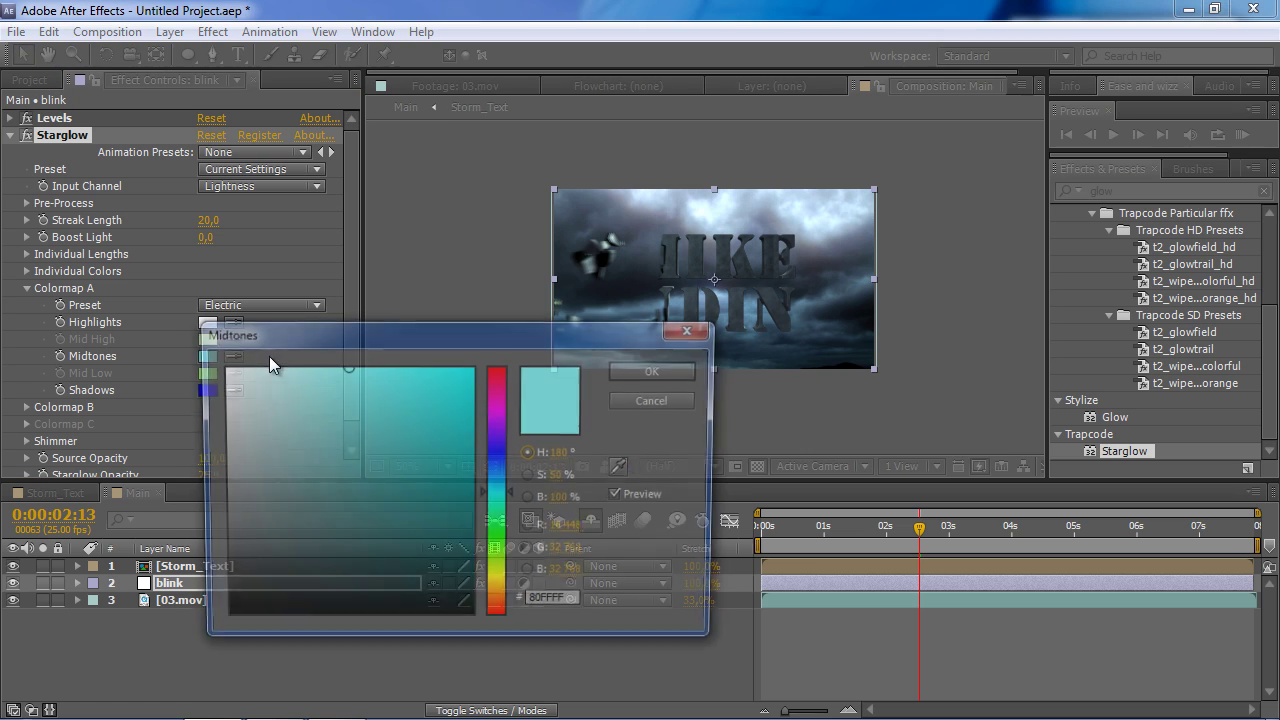
pyautogui.click(502, 484)
pyautogui.moveTo(502, 484); pyautogui.dragTo(502, 480)
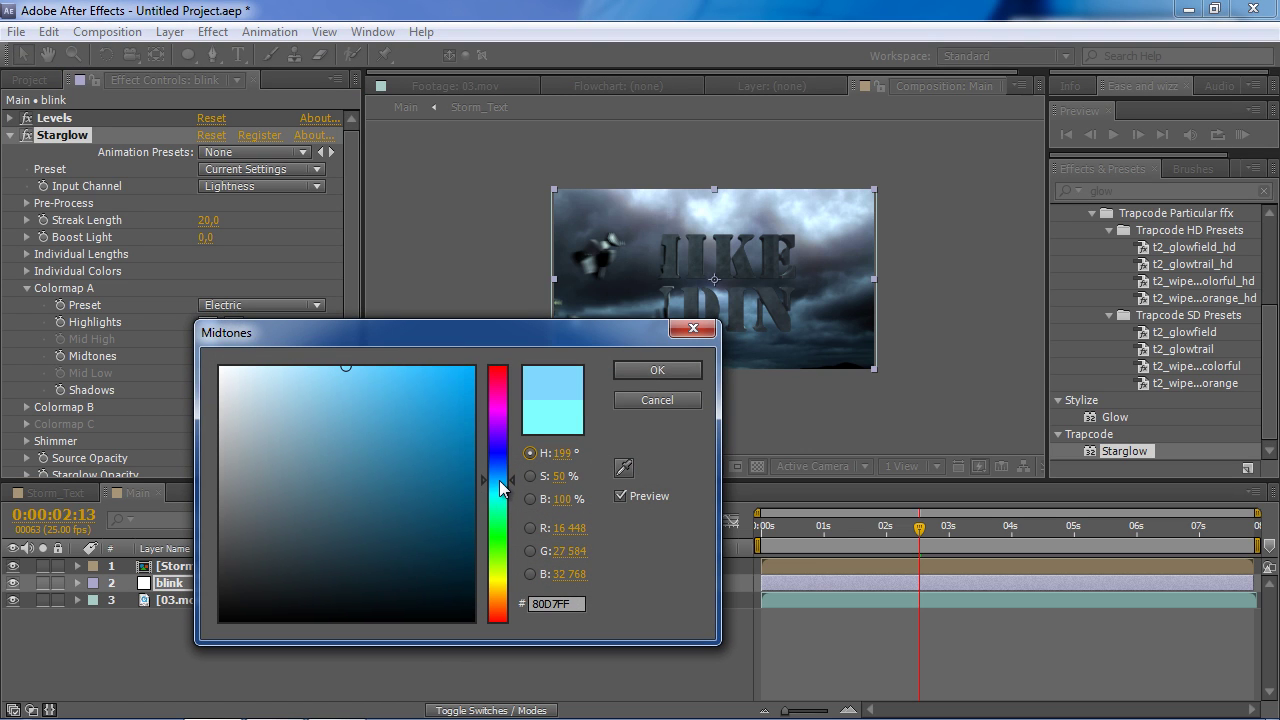
pyautogui.click(640, 371)
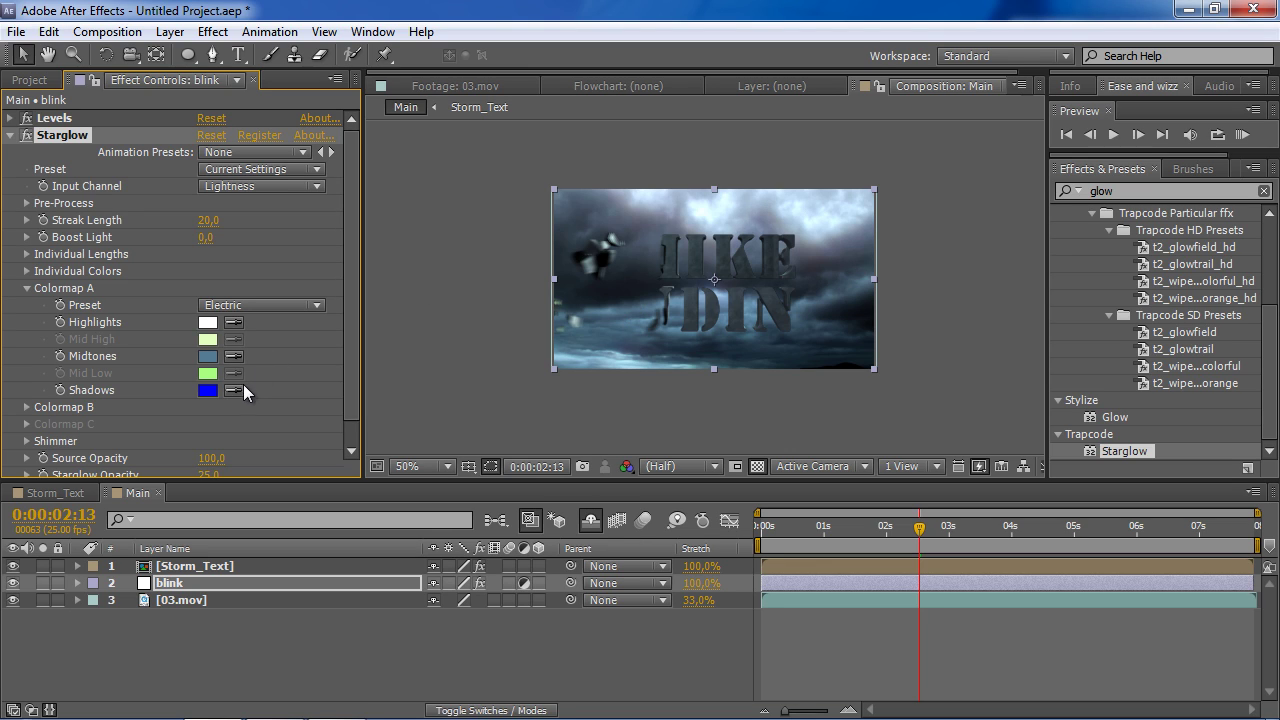
# - Eyedropper Colormap A's Shadows and Highlights colours from the sky in the comp
pyautogui.click(242, 387)
pyautogui.click(644, 277)
pyautogui.click(658, 206)
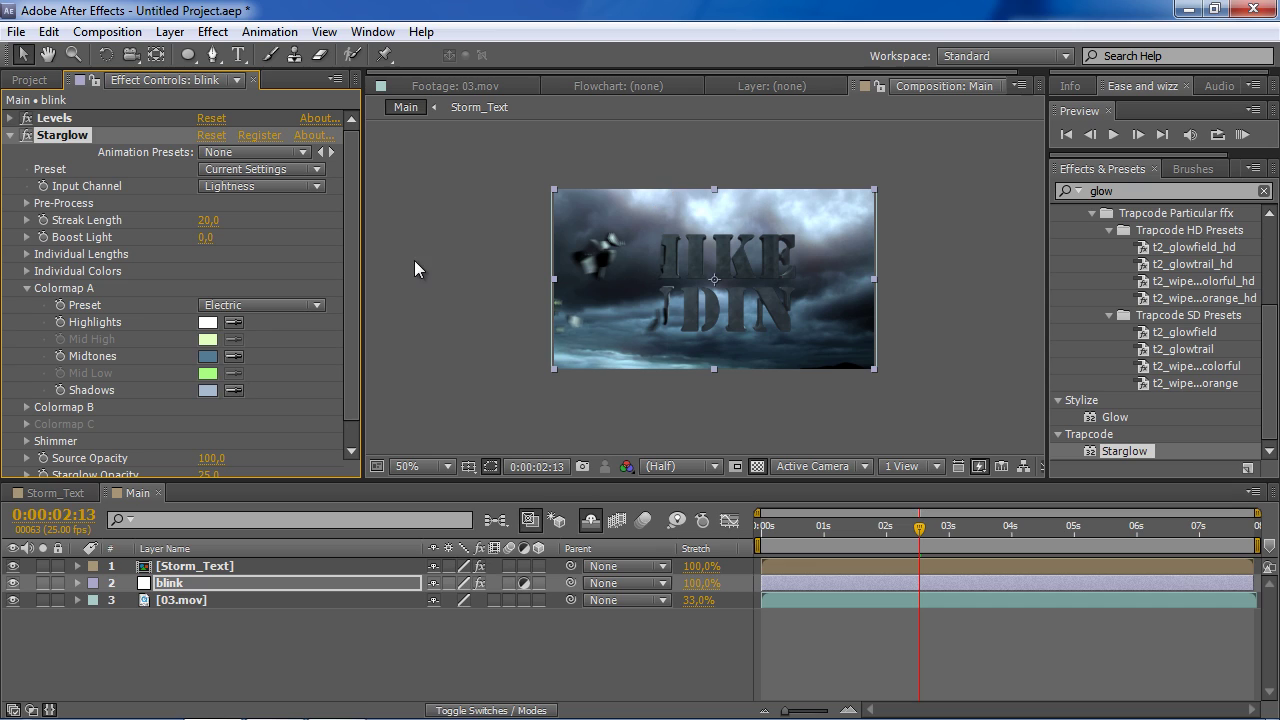
pyautogui.click(235, 322)
pyautogui.click(728, 198)
# - Set the Starglow Opacity to 35
pyautogui.moveTo(355, 321); pyautogui.dragTo(351, 357)
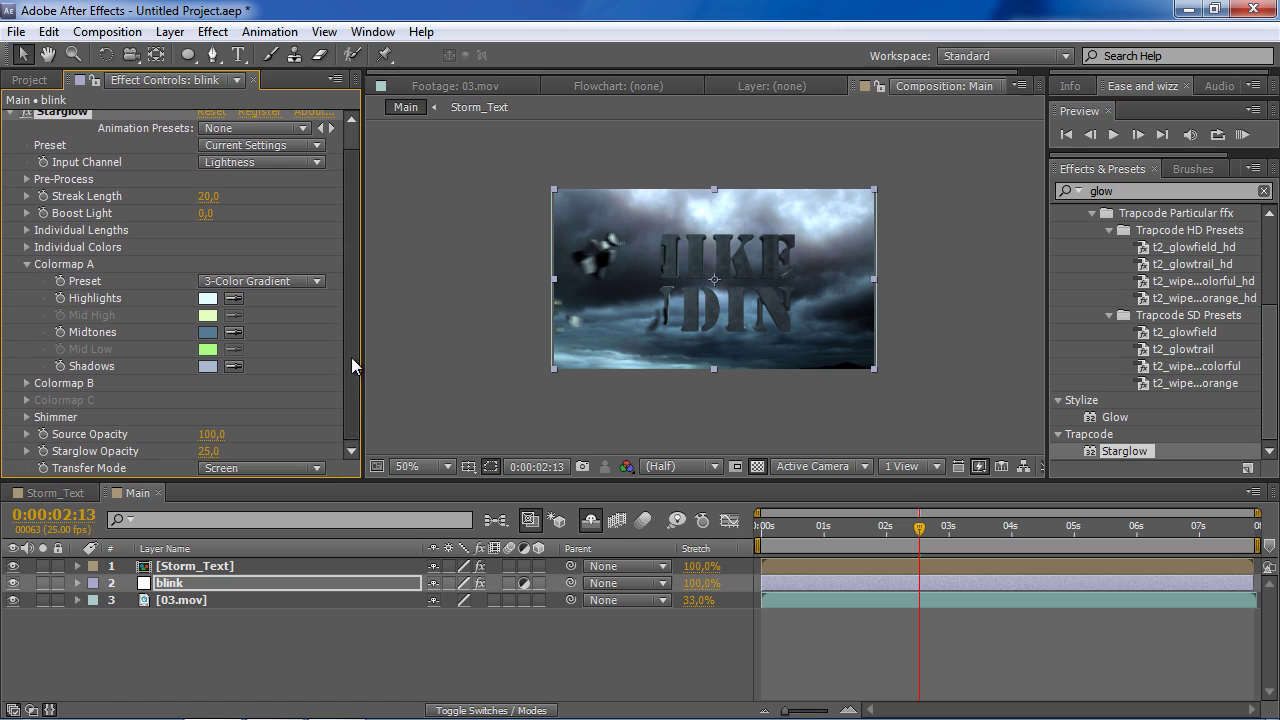
pyautogui.click(208, 451)
pyautogui.write('35')
pyautogui.press('Return')
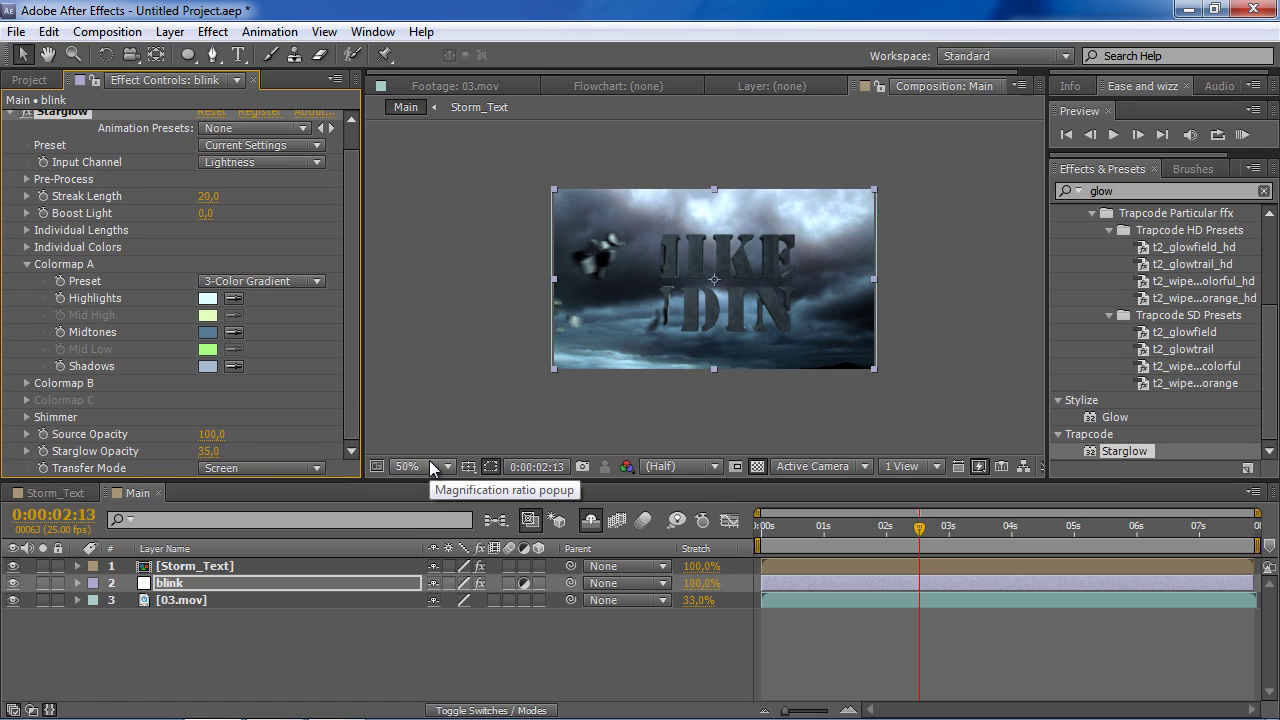
# - Toggle the blink layer off and on to compare the glow
pyautogui.click(12, 583)
pyautogui.click(12, 583)
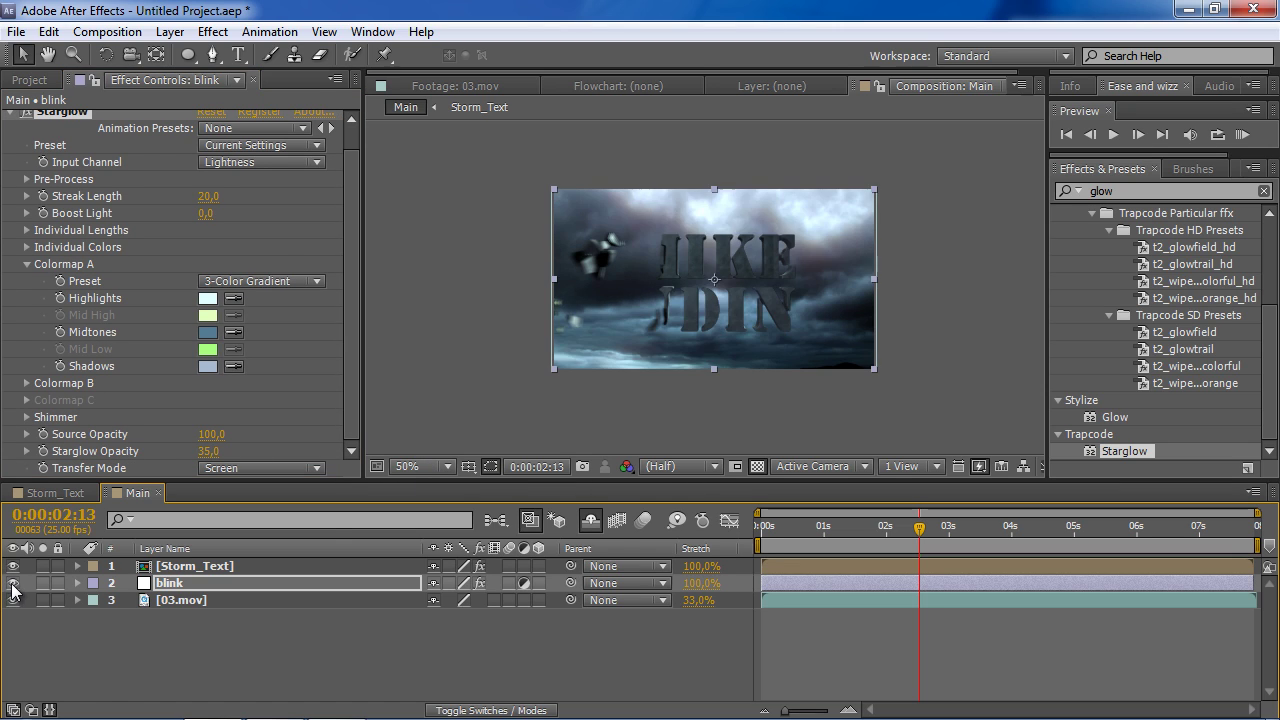
pyautogui.click(12, 583)
pyautogui.click(12, 583)
# - Search 'curv' in Effects & Presets and apply Curves to the 03.mov clouds layer
pyautogui.click(310, 600)
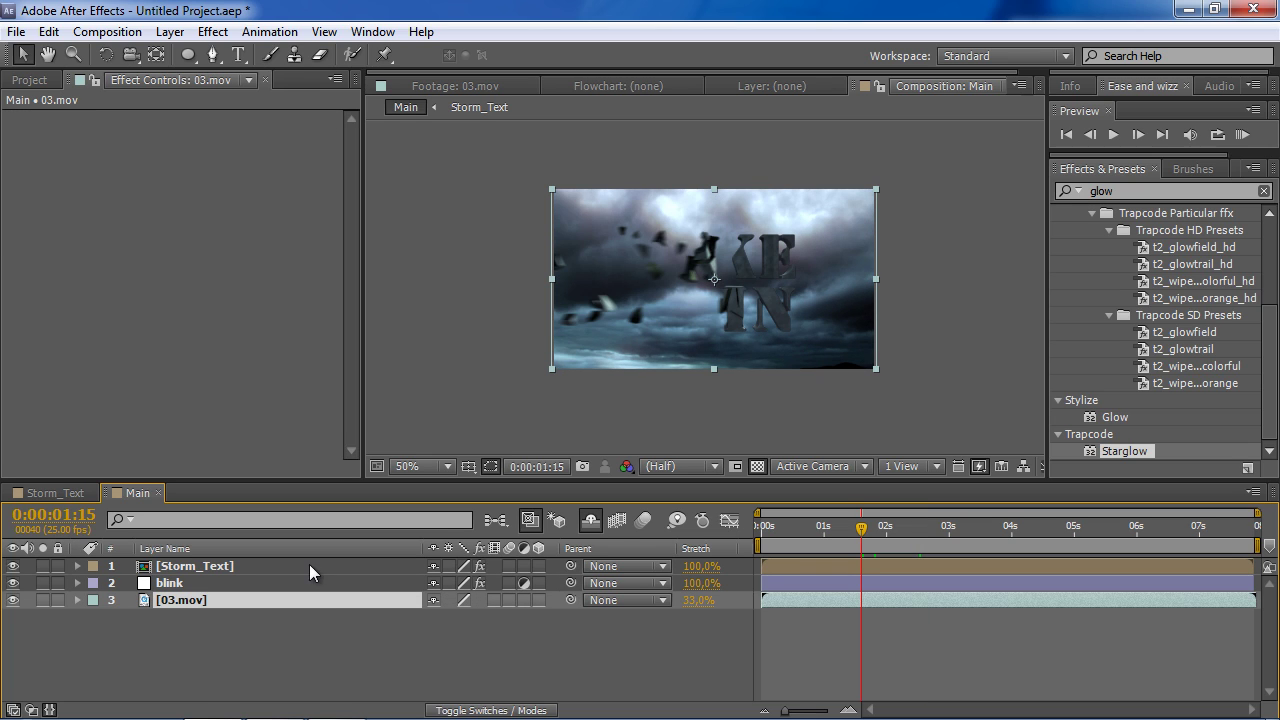
pyautogui.click(1140, 190)
pyautogui.write('c')
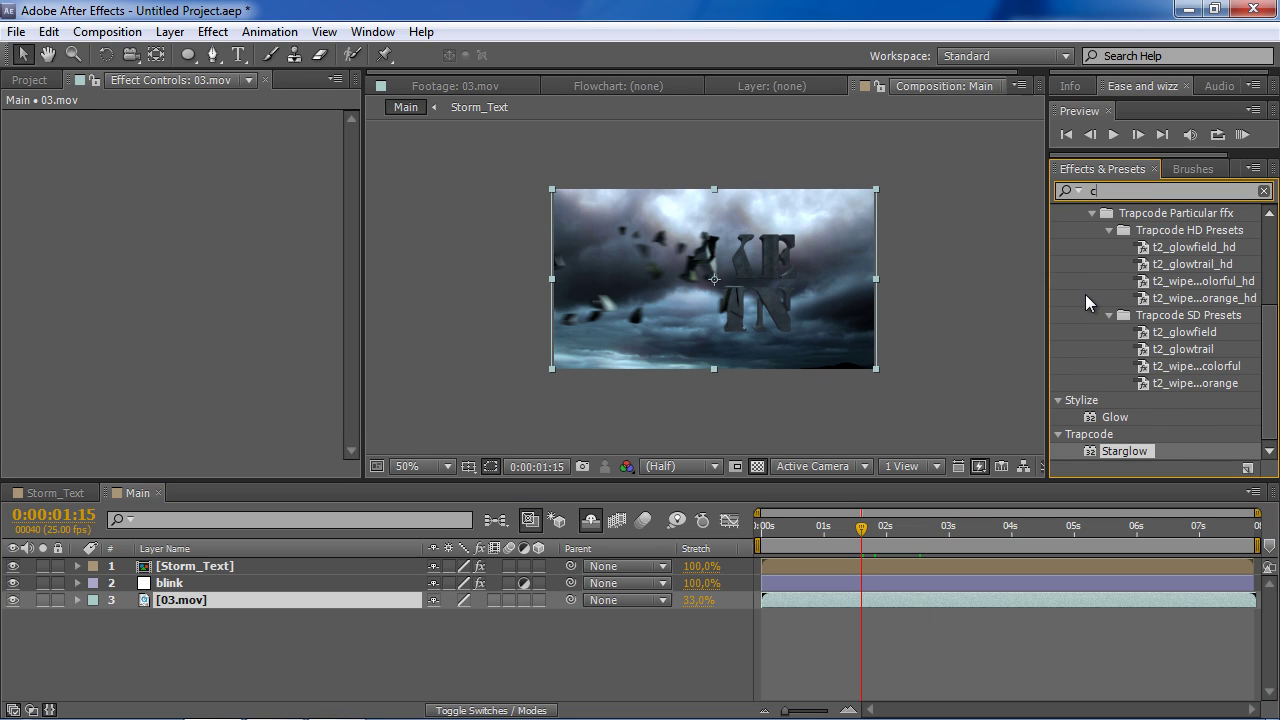
pyautogui.write('urn')
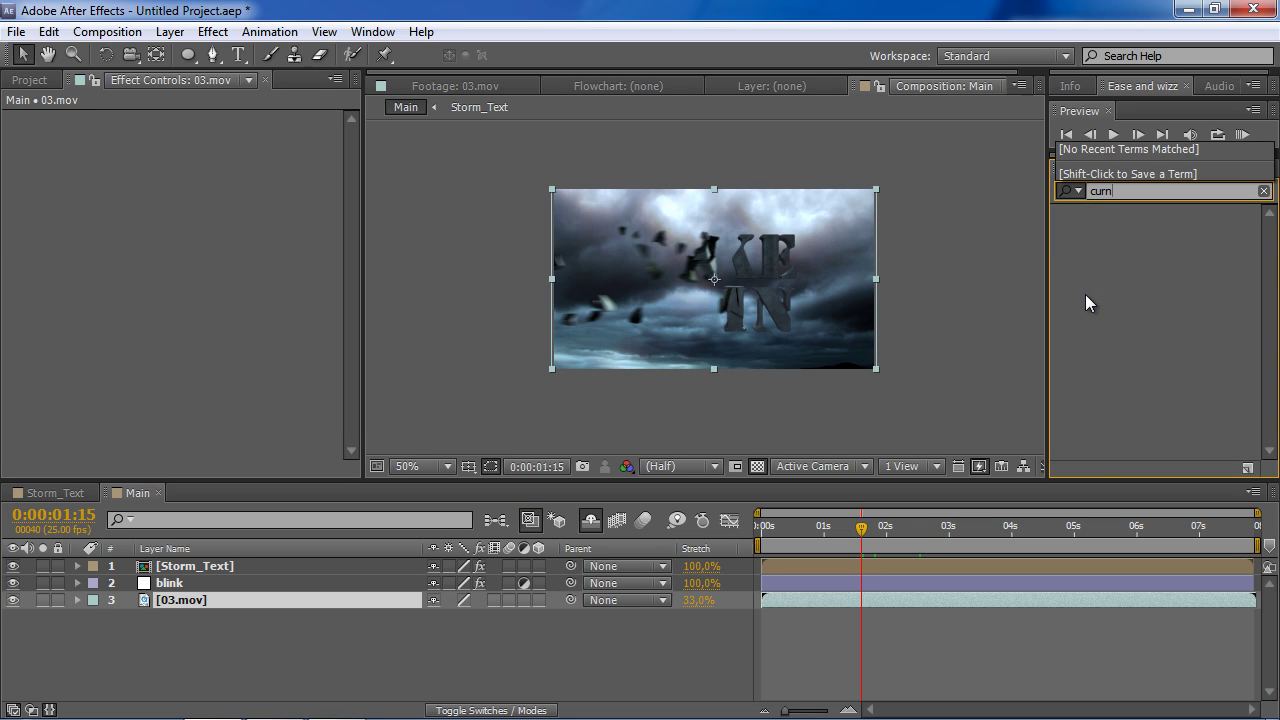
pyautogui.press('BackSpace')
pyautogui.write('v')
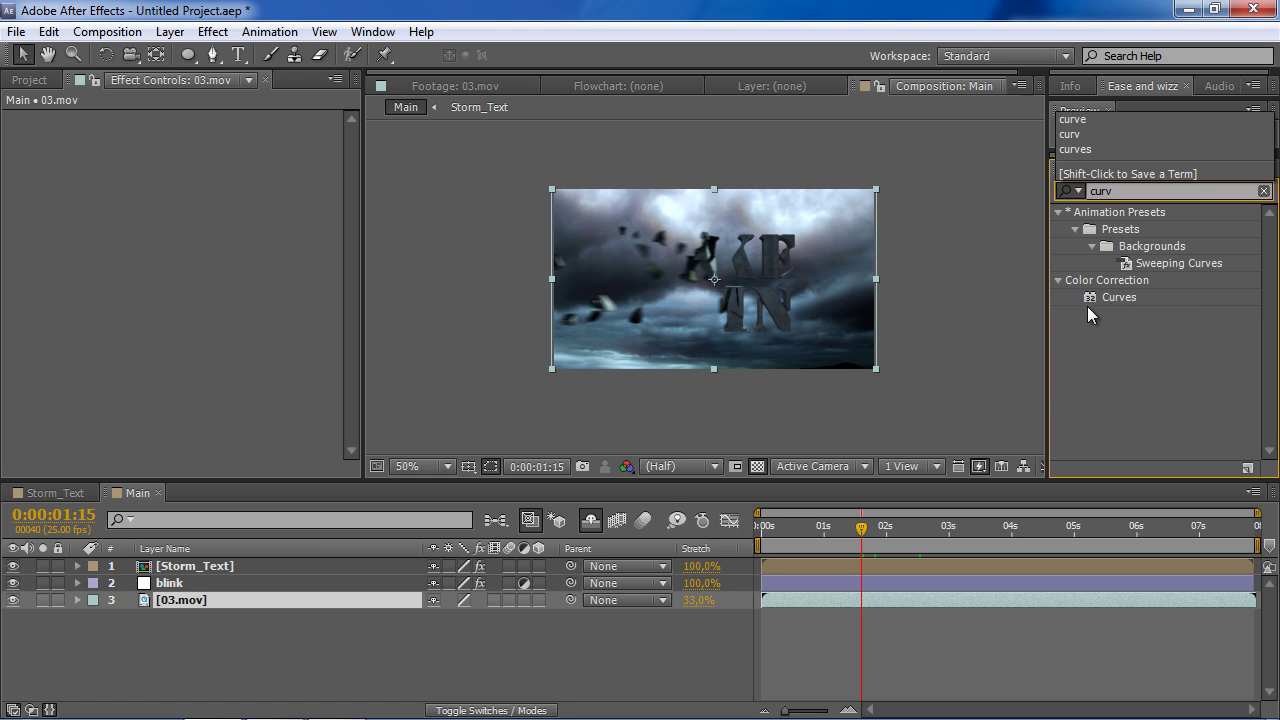
pyautogui.moveTo(1105, 297)
pyautogui.mouseDown()
pyautogui.moveTo(230, 412)
pyautogui.moveTo(194, 601)
pyautogui.mouseUp()
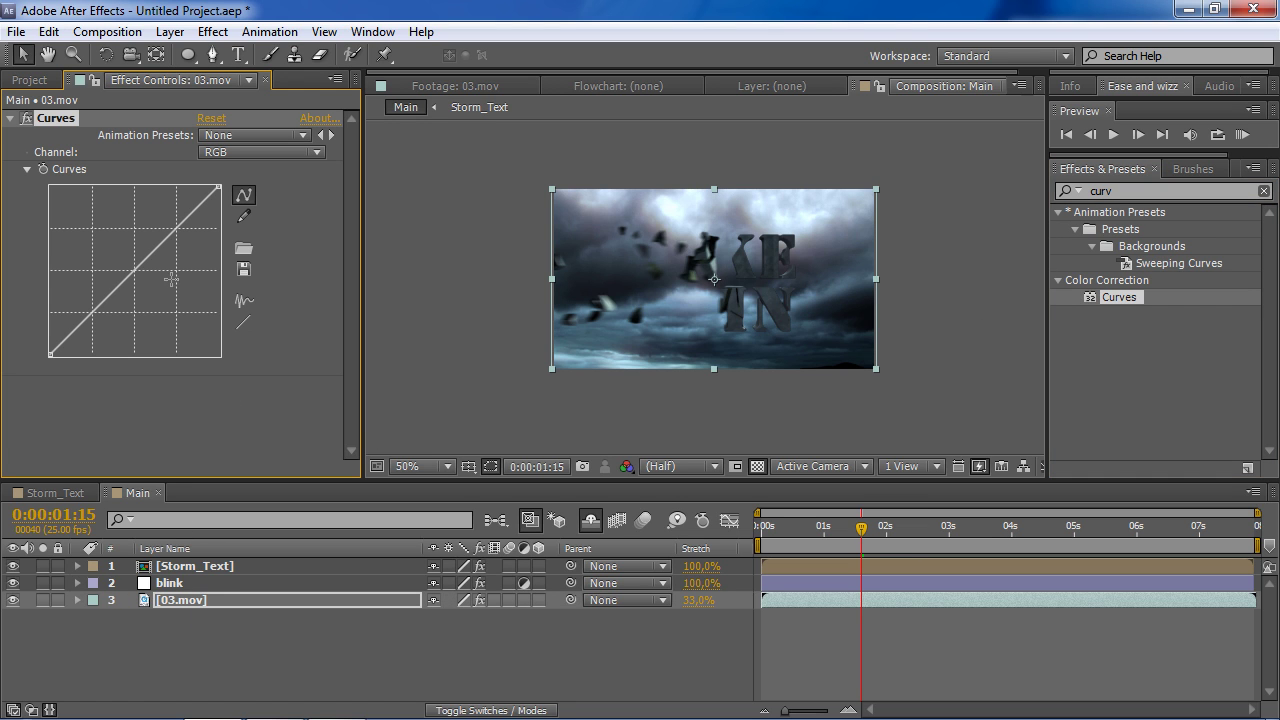
# - Try small curve adjustments, leaving it nearly straight, and scrub to a later frame
pyautogui.moveTo(133, 272); pyautogui.dragTo(132, 269)
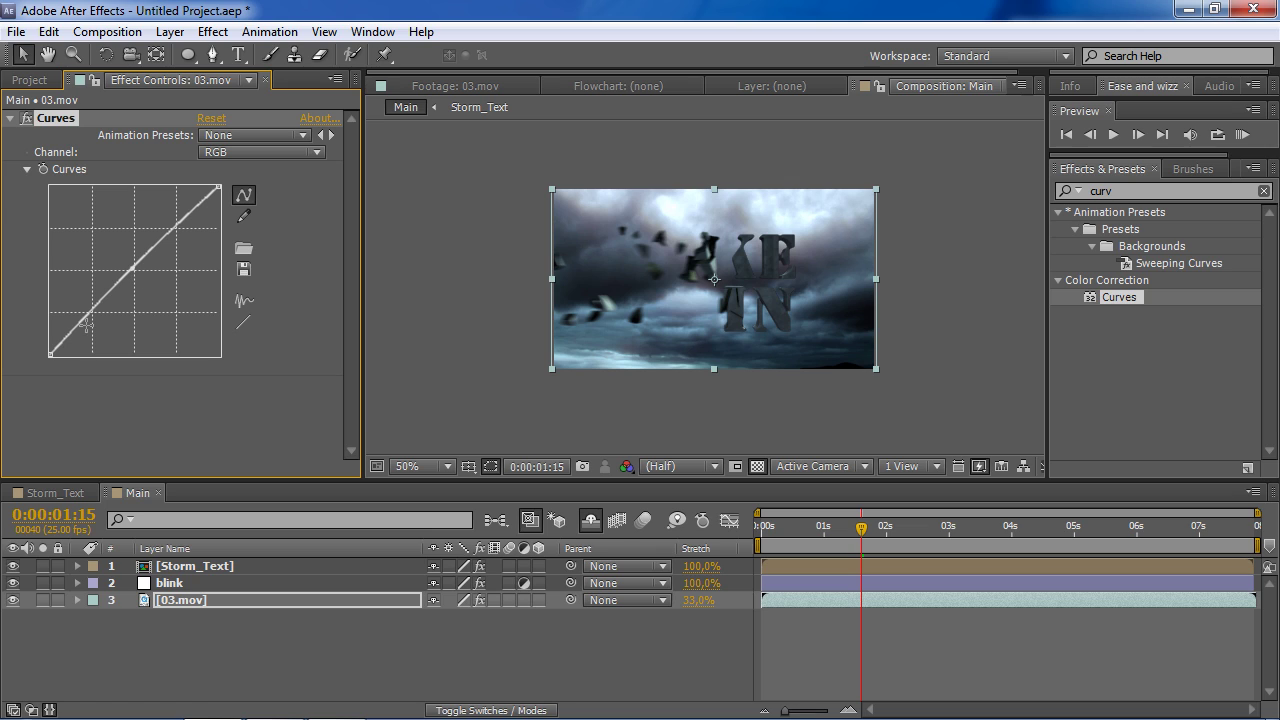
pyautogui.moveTo(133, 270); pyautogui.dragTo(131, 275)
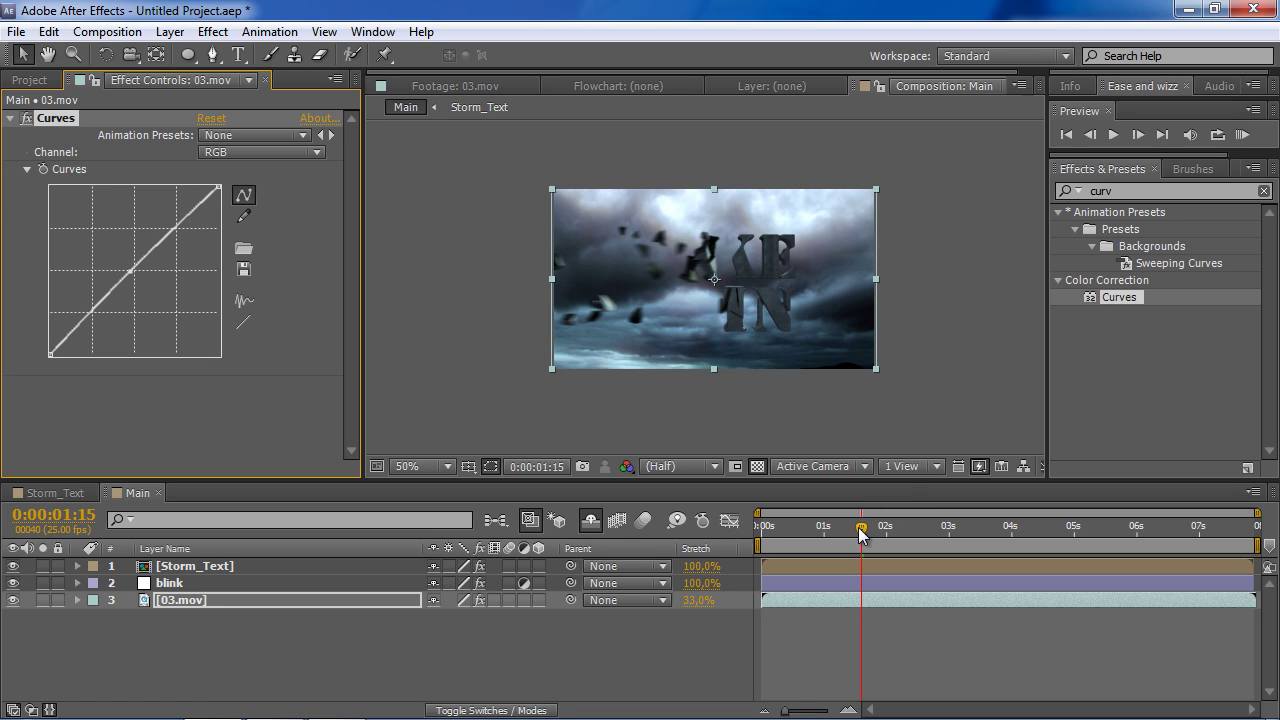
pyautogui.moveTo(862, 530); pyautogui.dragTo(979, 530)
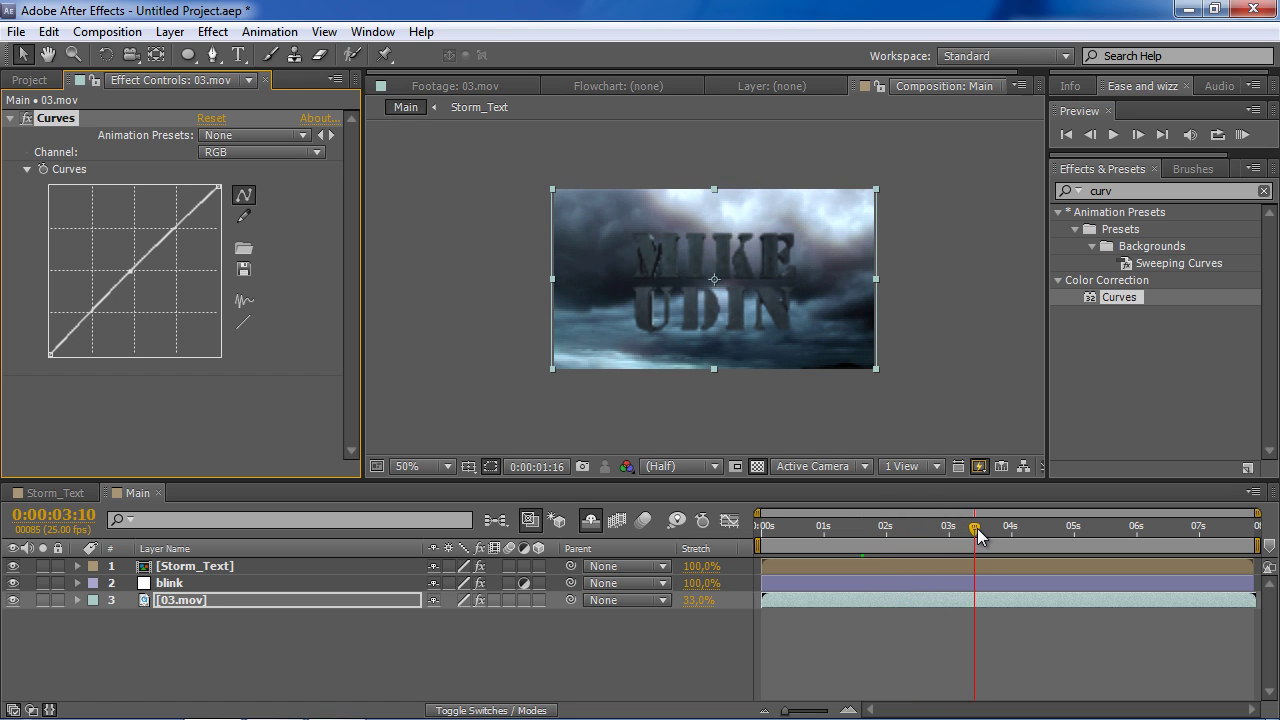
# - Brighten Storm_Text with an upward-bowed RGB curve instead of the blue channel
pyautogui.click(256, 564)
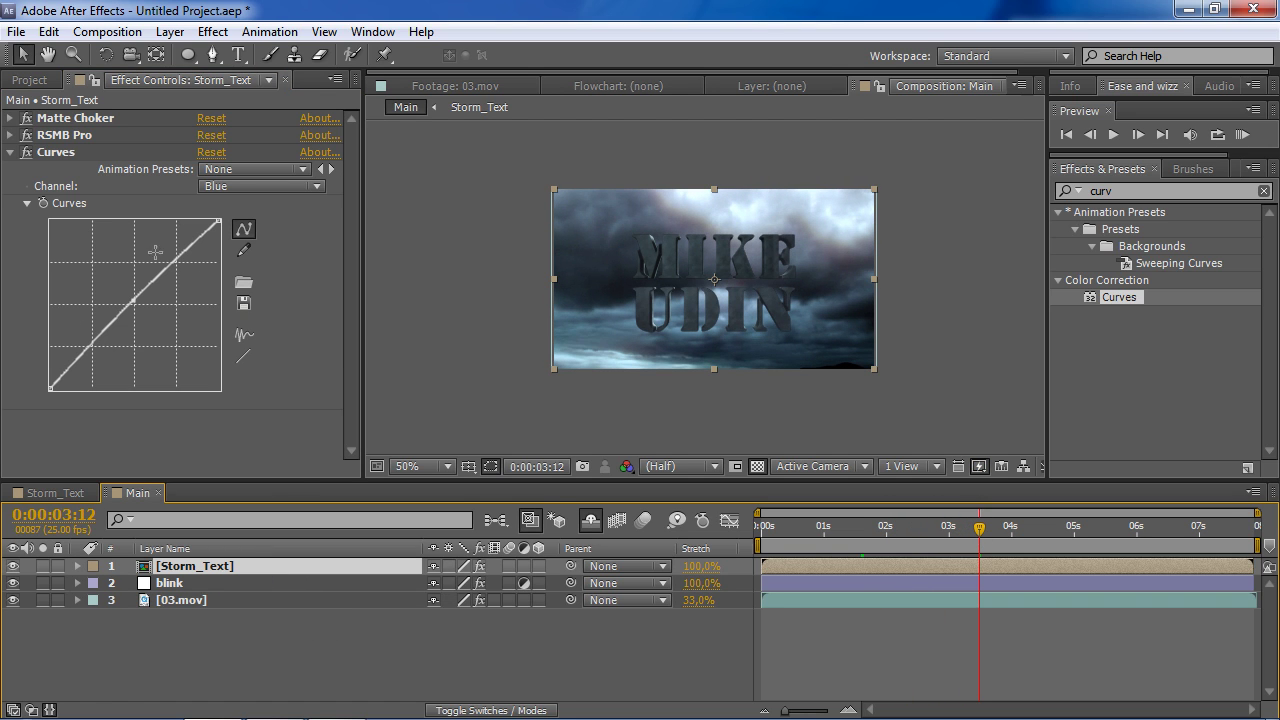
pyautogui.moveTo(130, 300); pyautogui.dragTo(131, 292)
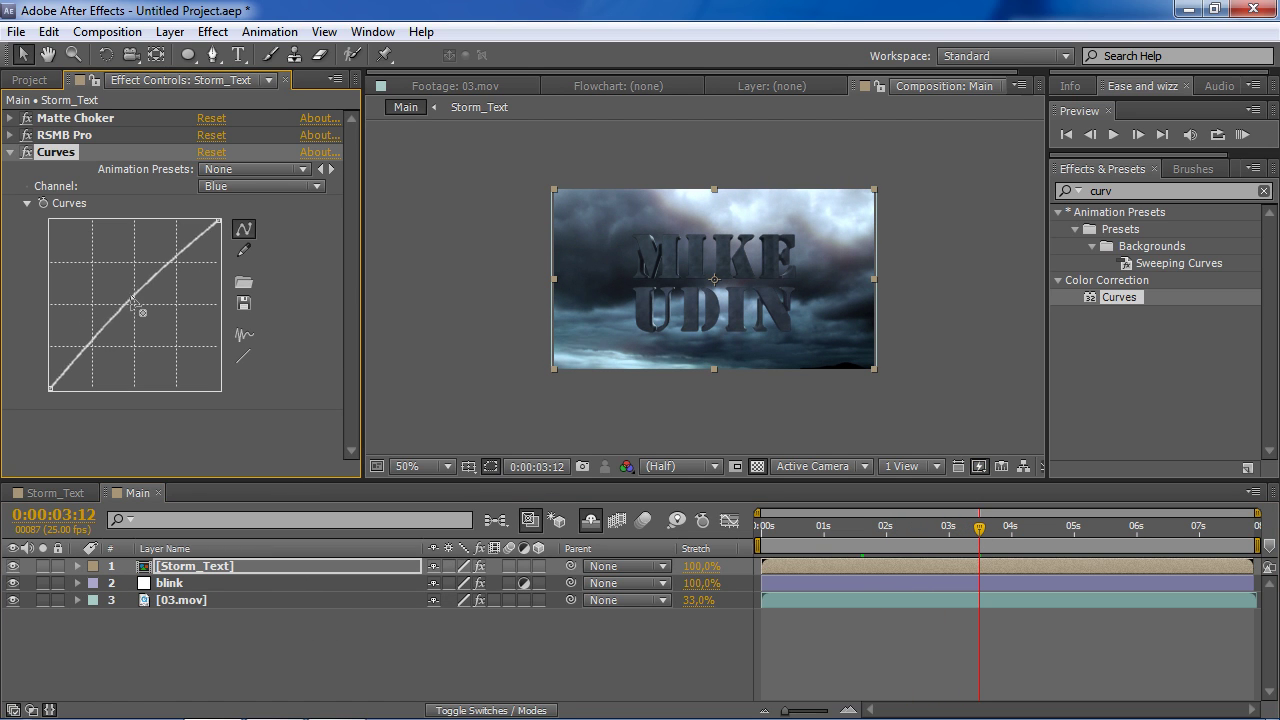
pyautogui.hotkey('ctrl', 'z')
pyautogui.click(234, 185)
pyautogui.click(275, 208)
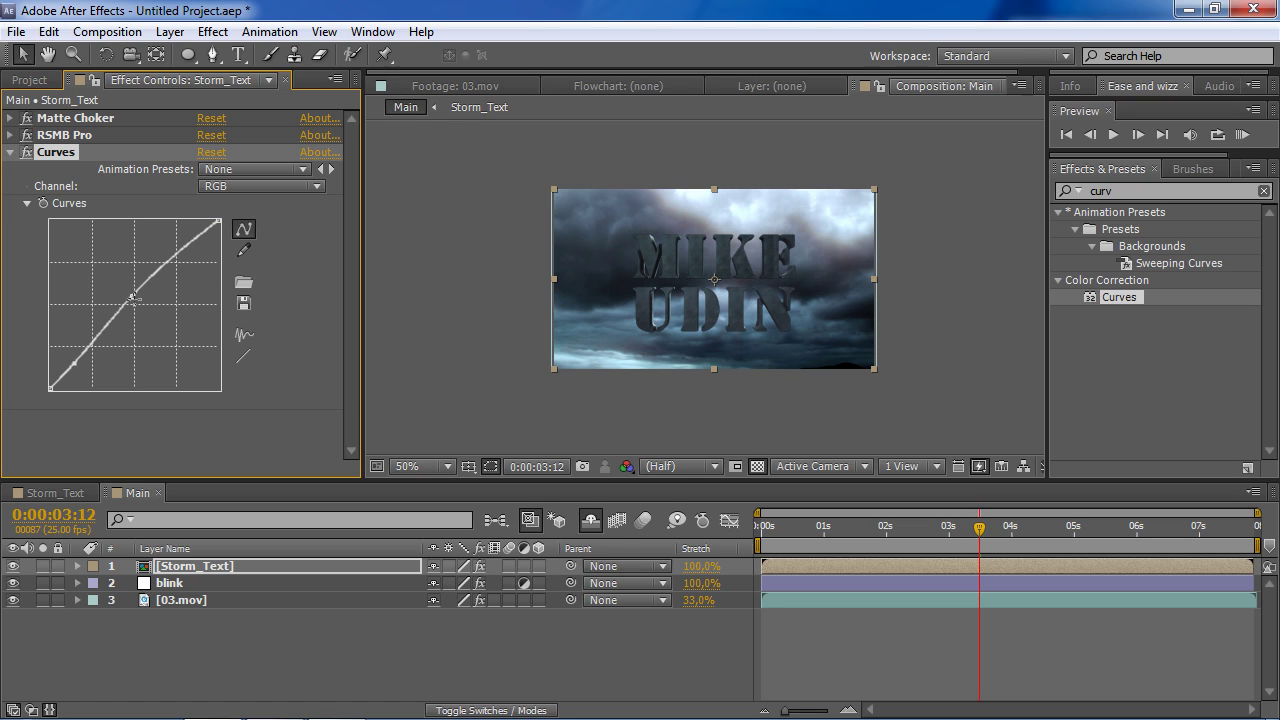
pyautogui.moveTo(133, 304); pyautogui.dragTo(133, 293)
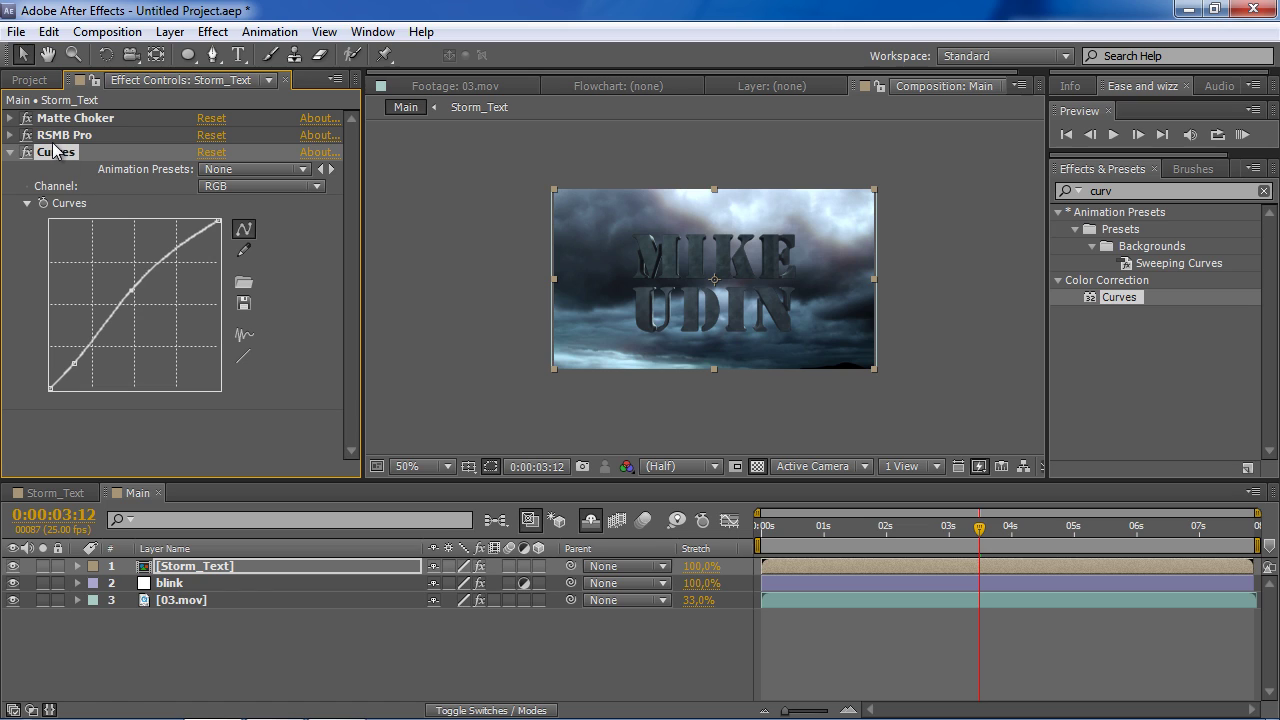
# - Duplicate Curves into Curves 2, reset it straight, and bend its midpoint upward
pyautogui.click(11, 152)
pyautogui.hotkey('ctrl', 'd')
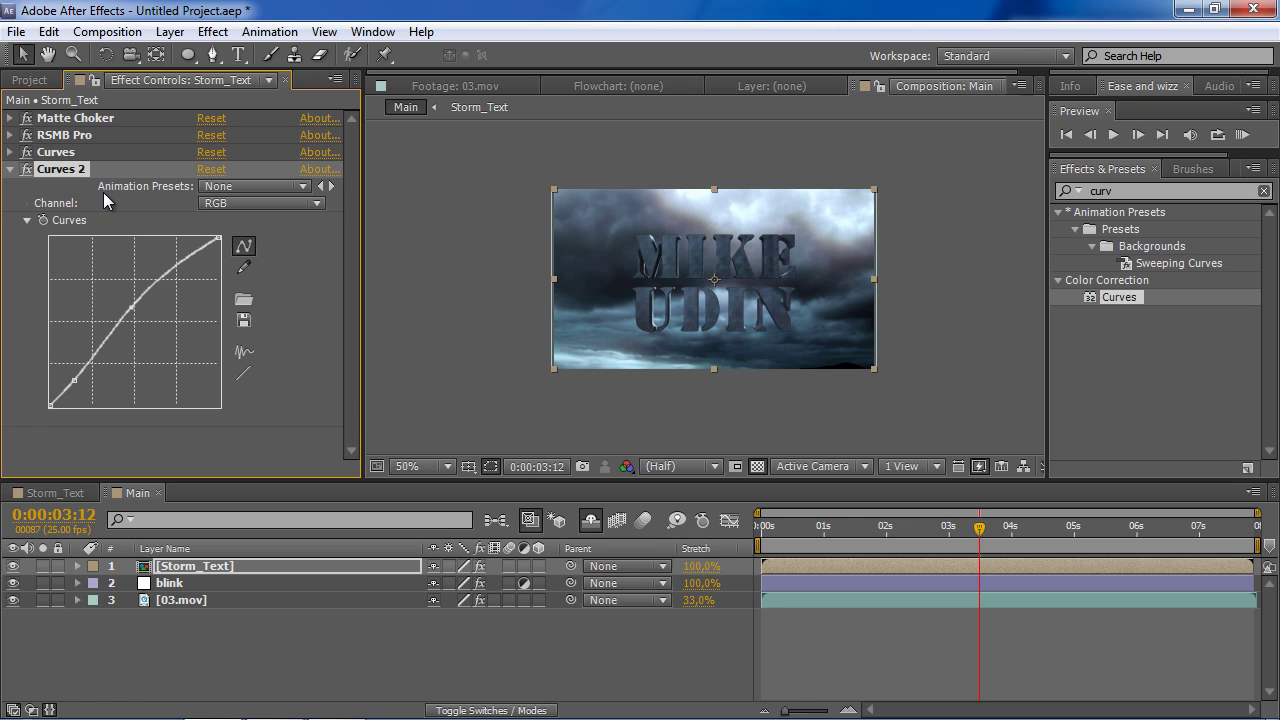
pyautogui.click(211, 169)
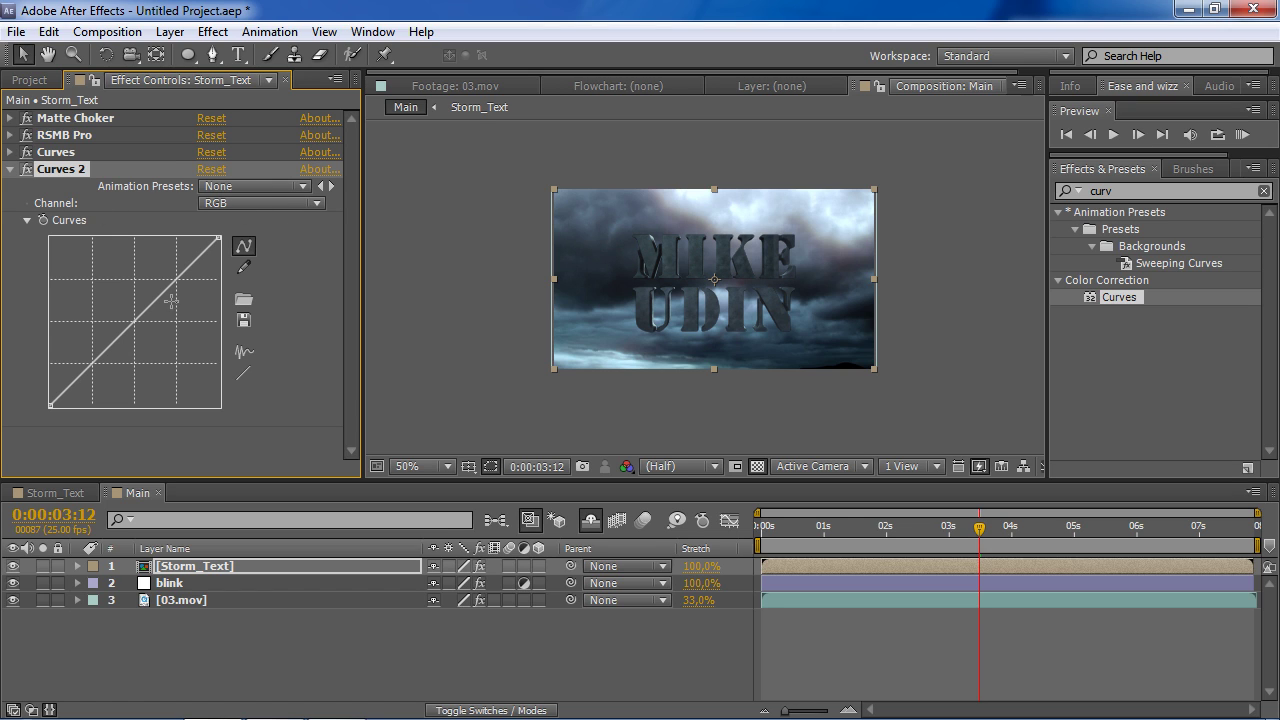
pyautogui.moveTo(137, 320); pyautogui.dragTo(132, 312)
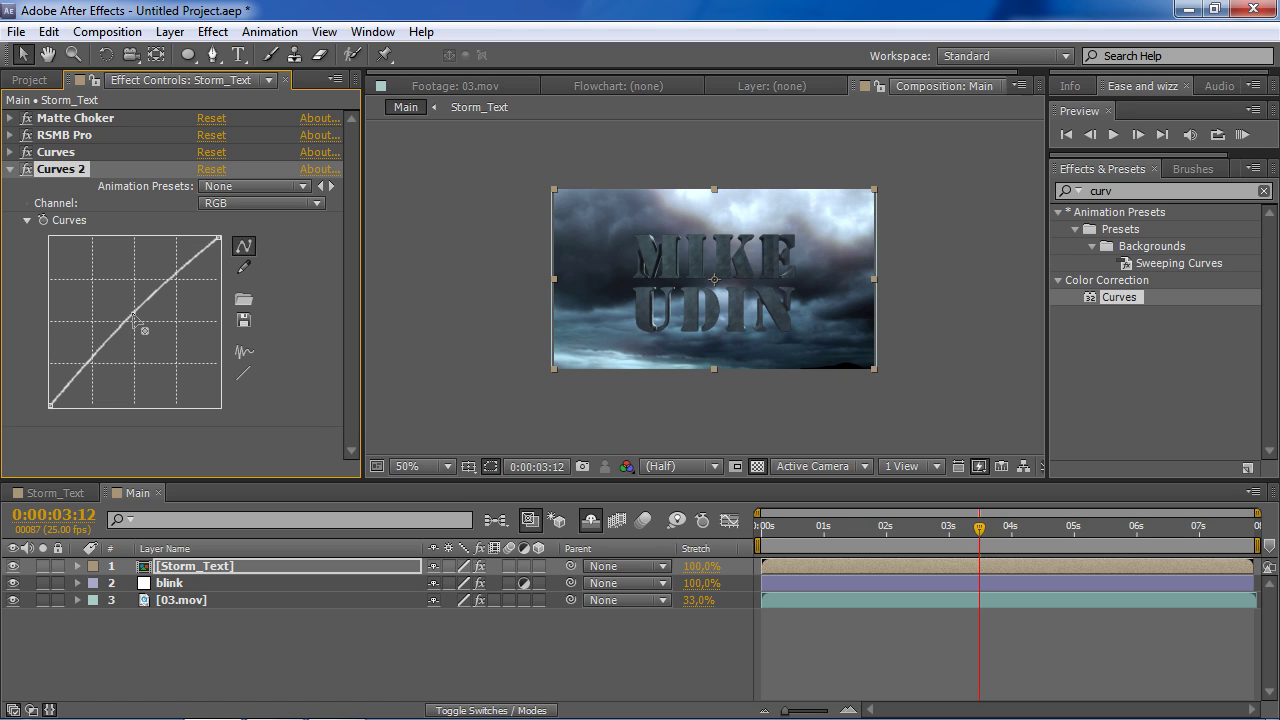
pyautogui.click(9, 170)
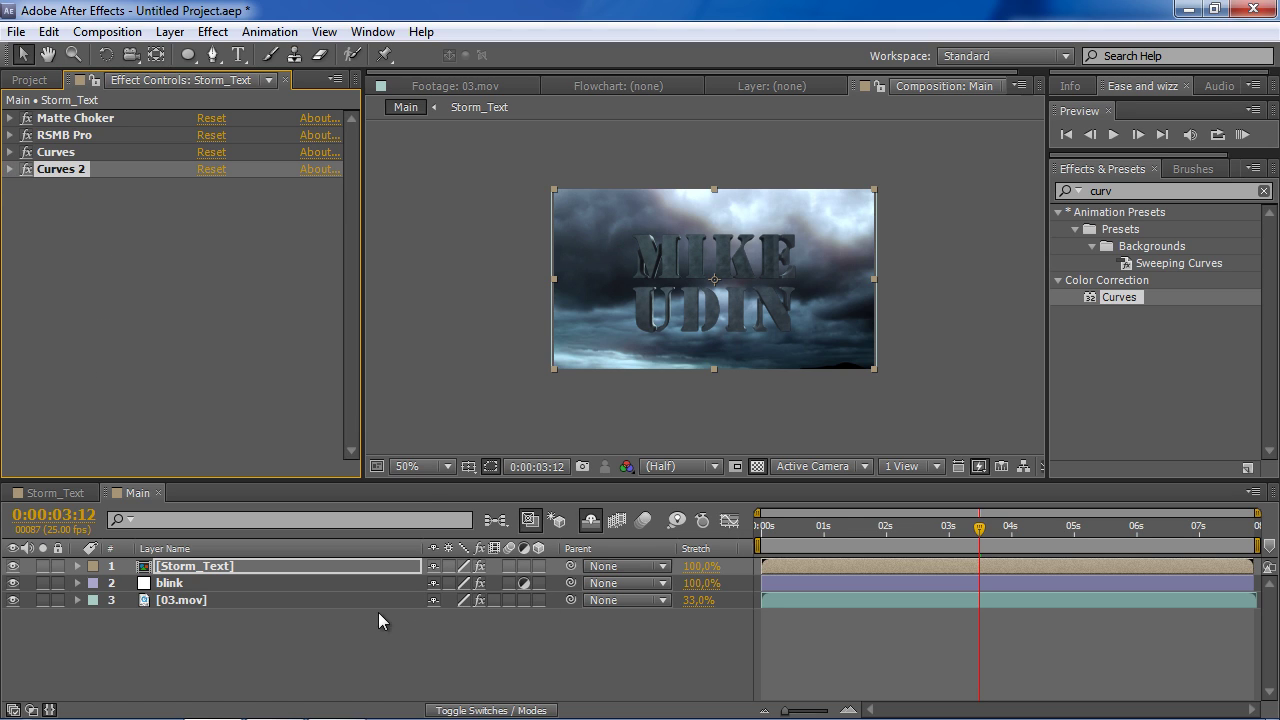
# - Create a new white solid named Particles Smoke
pyautogui.rightClick(371, 608)
pyautogui.moveTo(530, 418)
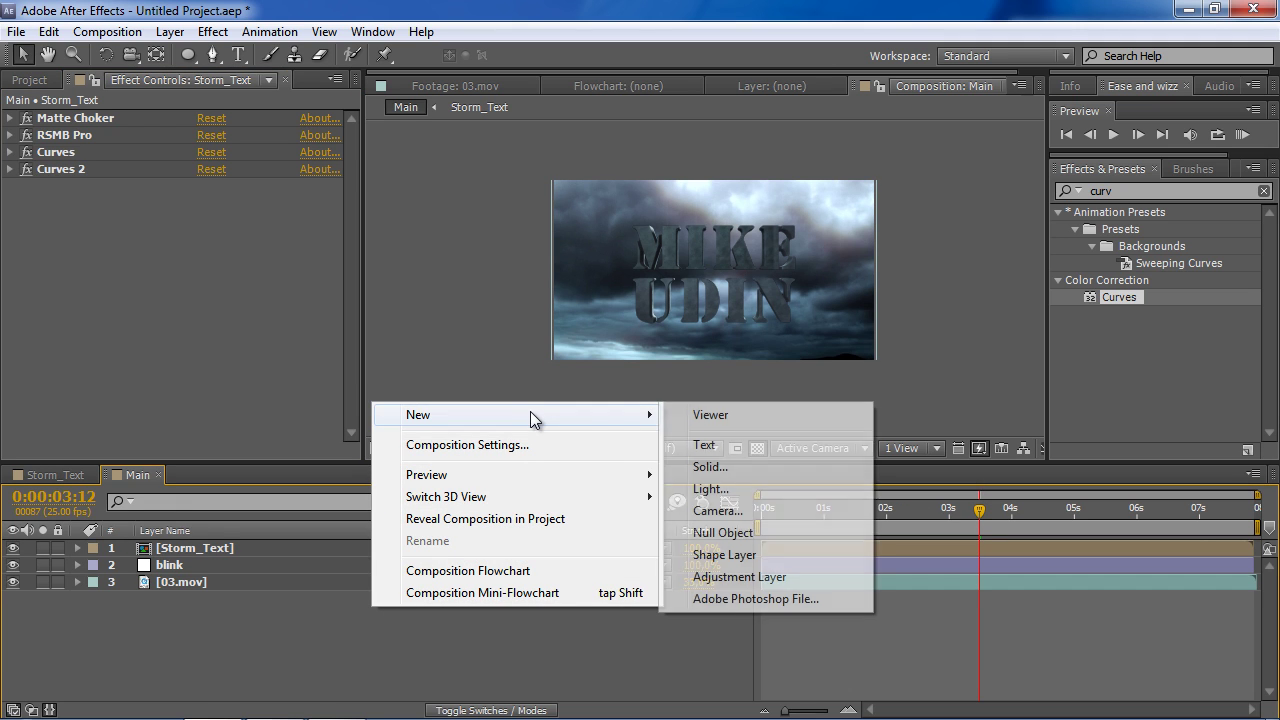
pyautogui.click(785, 468)
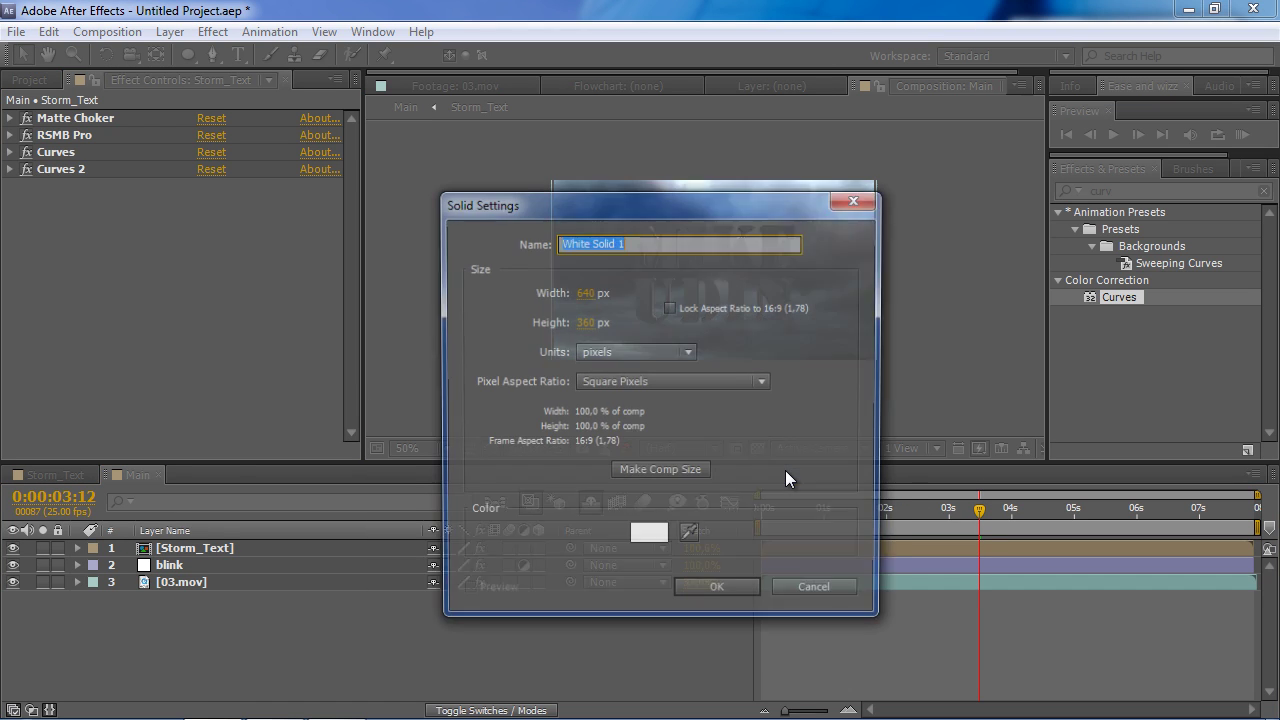
pyautogui.write('Part')
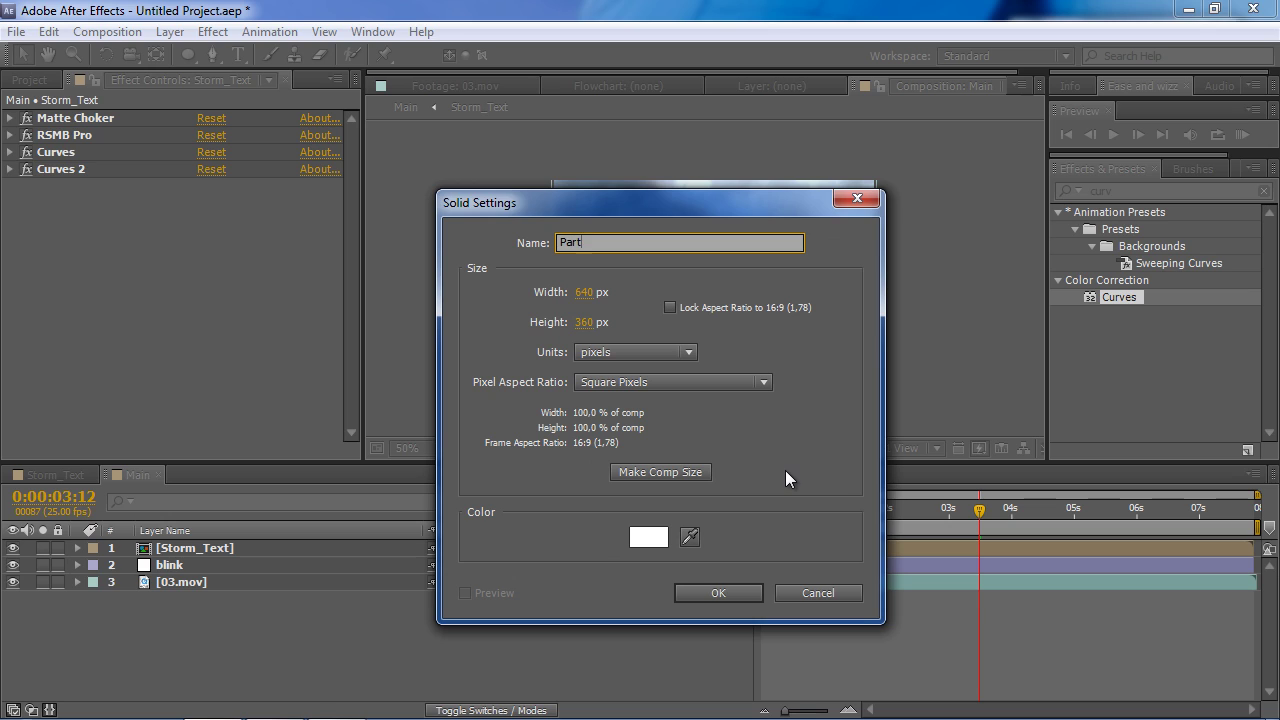
pyautogui.write('icles Smoke')
pyautogui.press('Return')
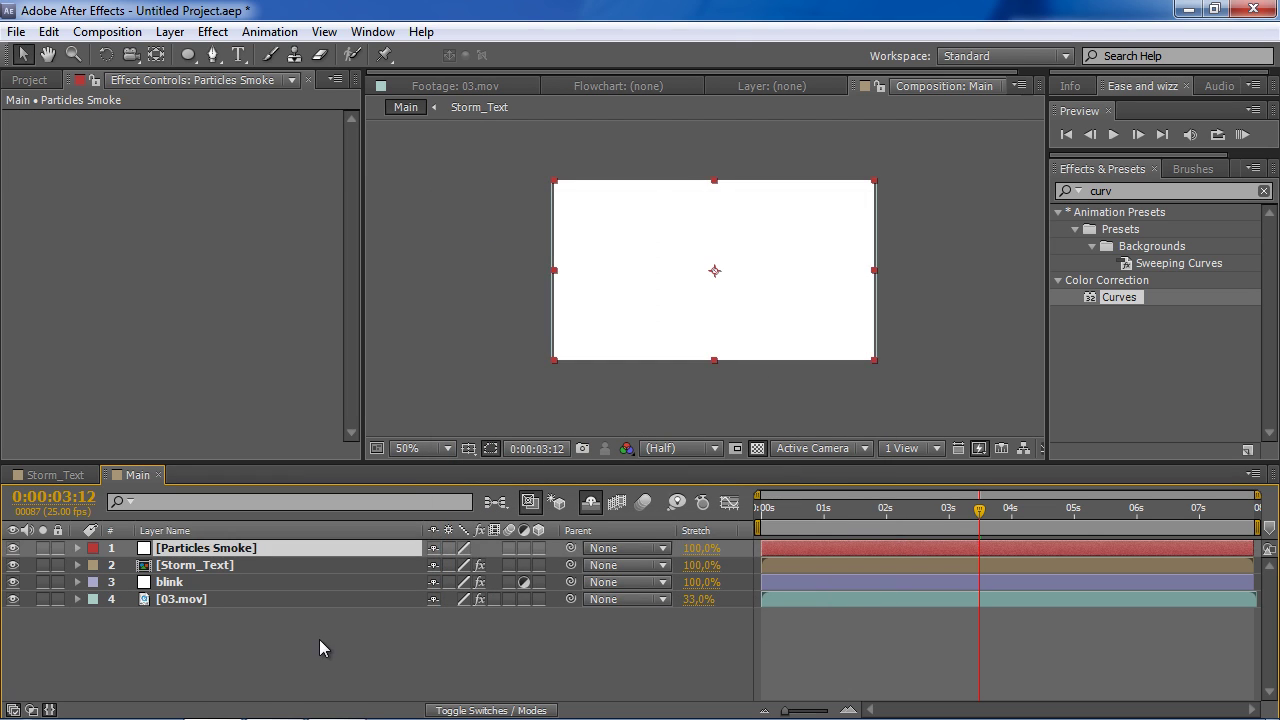
# - Select the Particles Smoke layer and search 'cc p' in Effects & Presets
pyautogui.click(319, 639)
pyautogui.click(262, 549)
pyautogui.click(1178, 190)
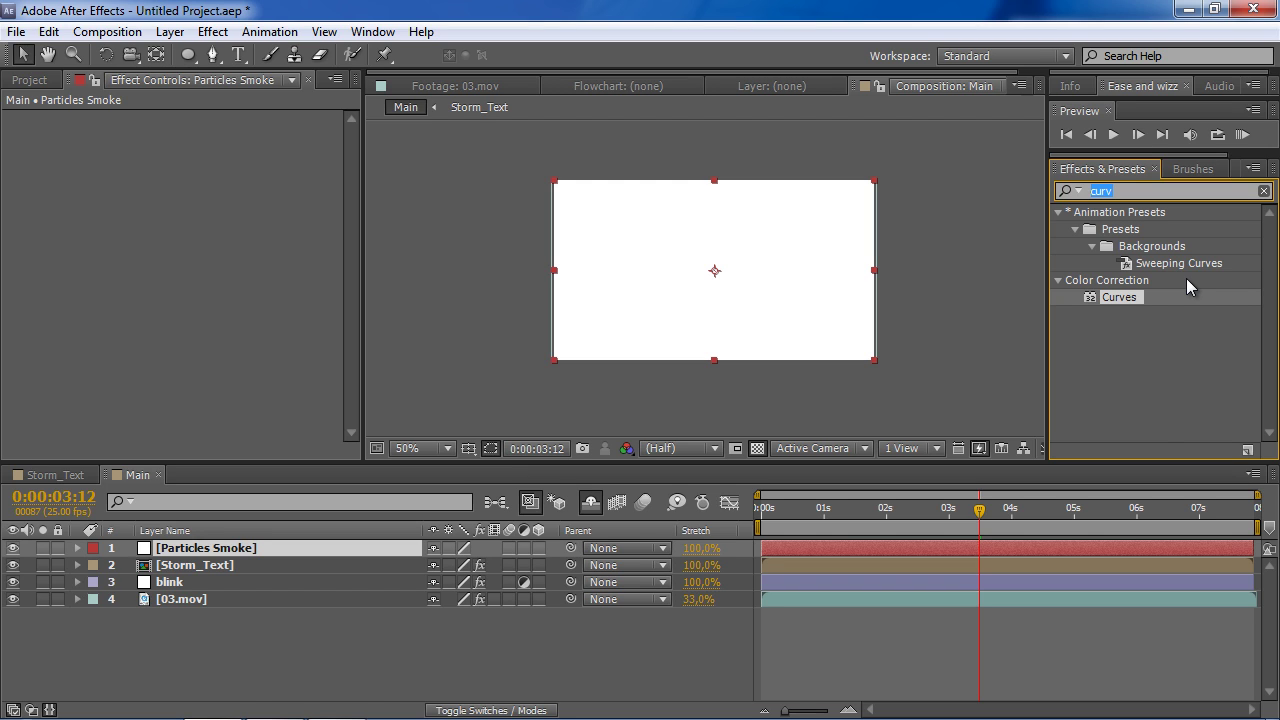
pyautogui.write('cc p')
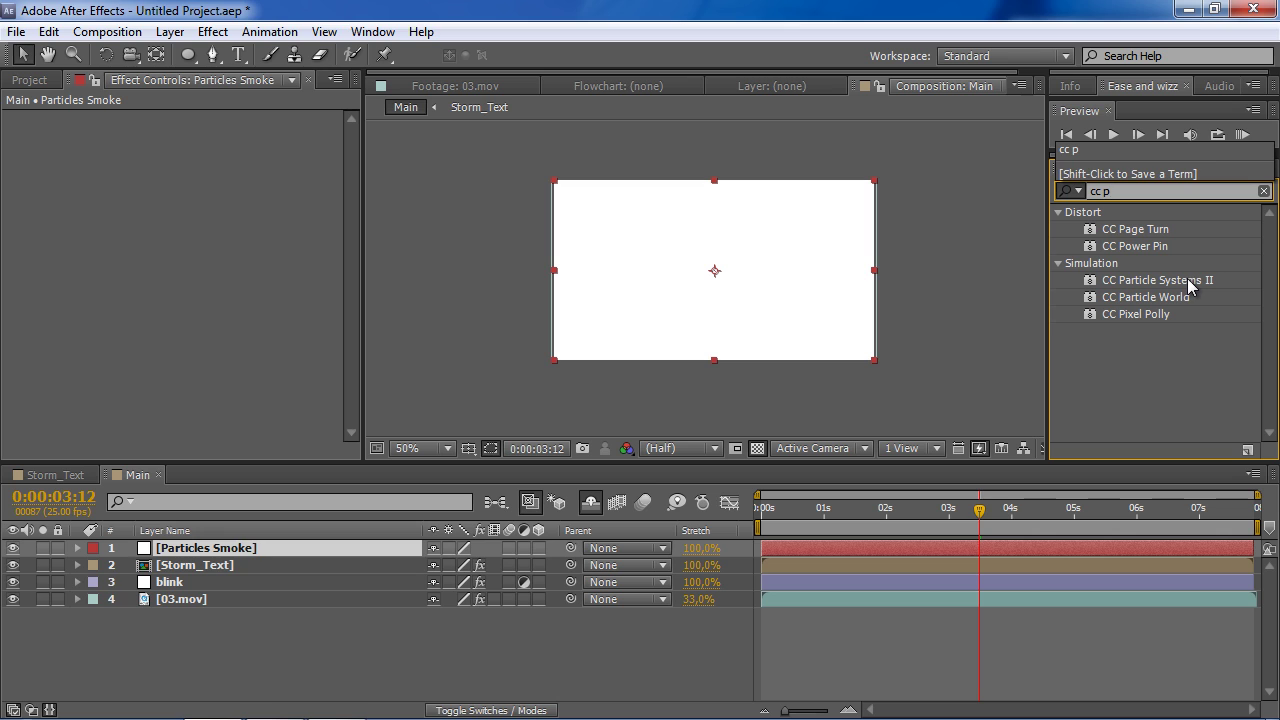
# - Apply CC Particle World and turn off all its Grid & Guides options
pyautogui.doubleClick(1145, 297)
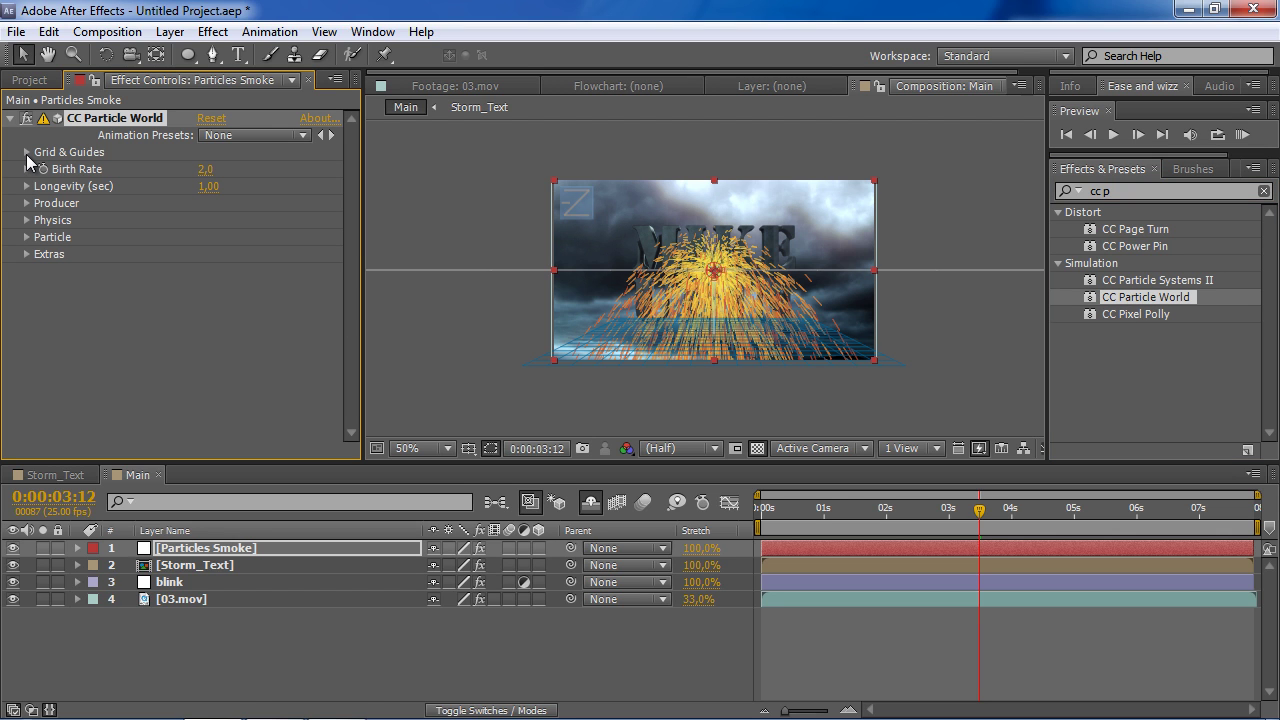
pyautogui.click(26, 152)
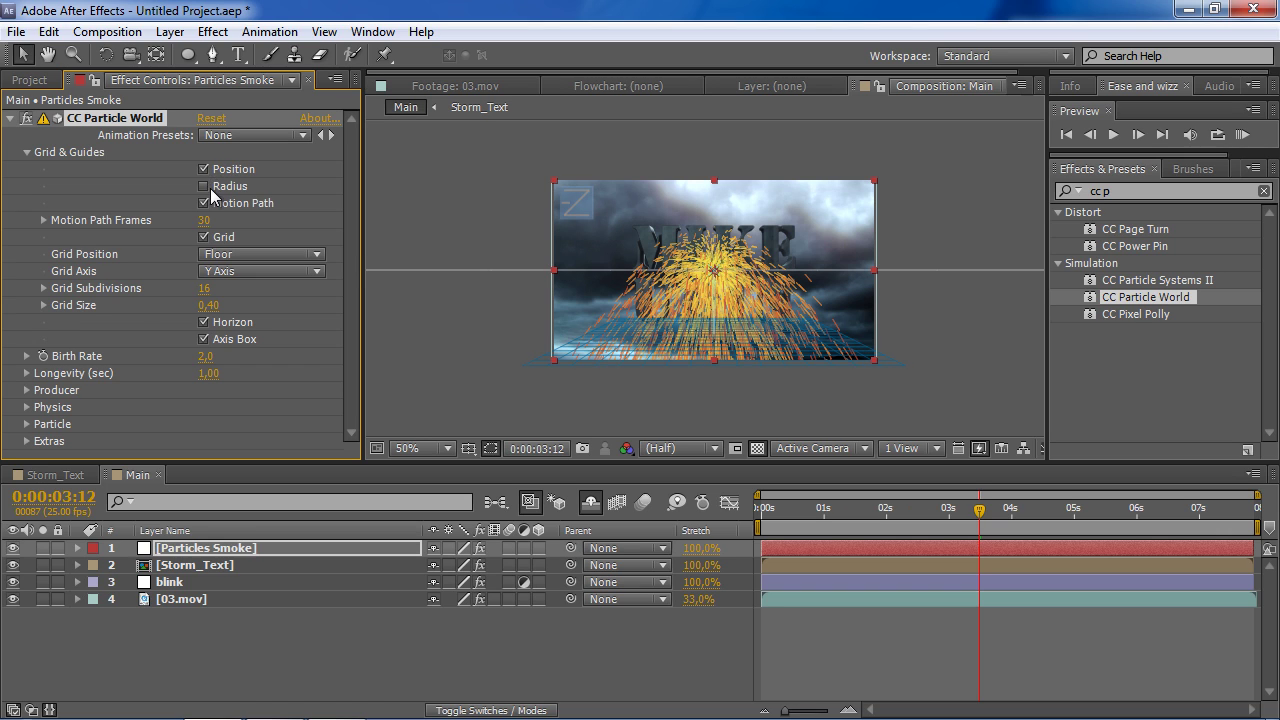
pyautogui.click(204, 170)
pyautogui.click(204, 203)
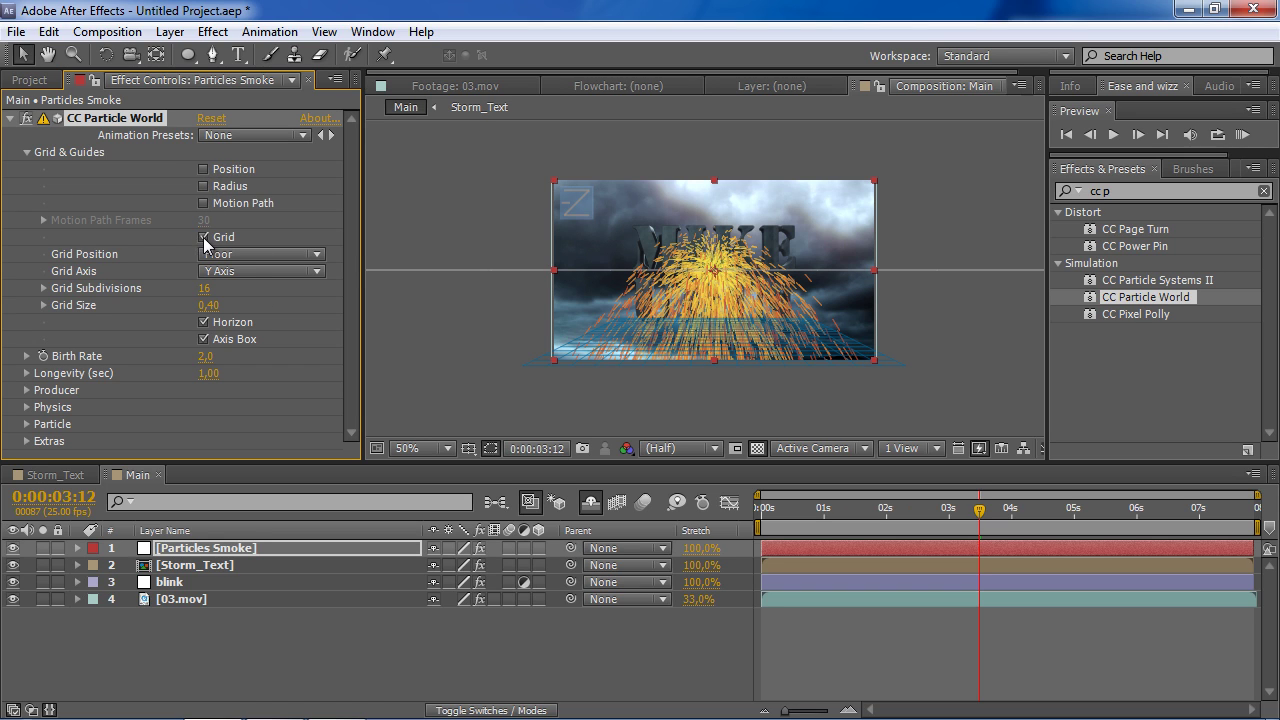
pyautogui.click(204, 237)
pyautogui.click(204, 322)
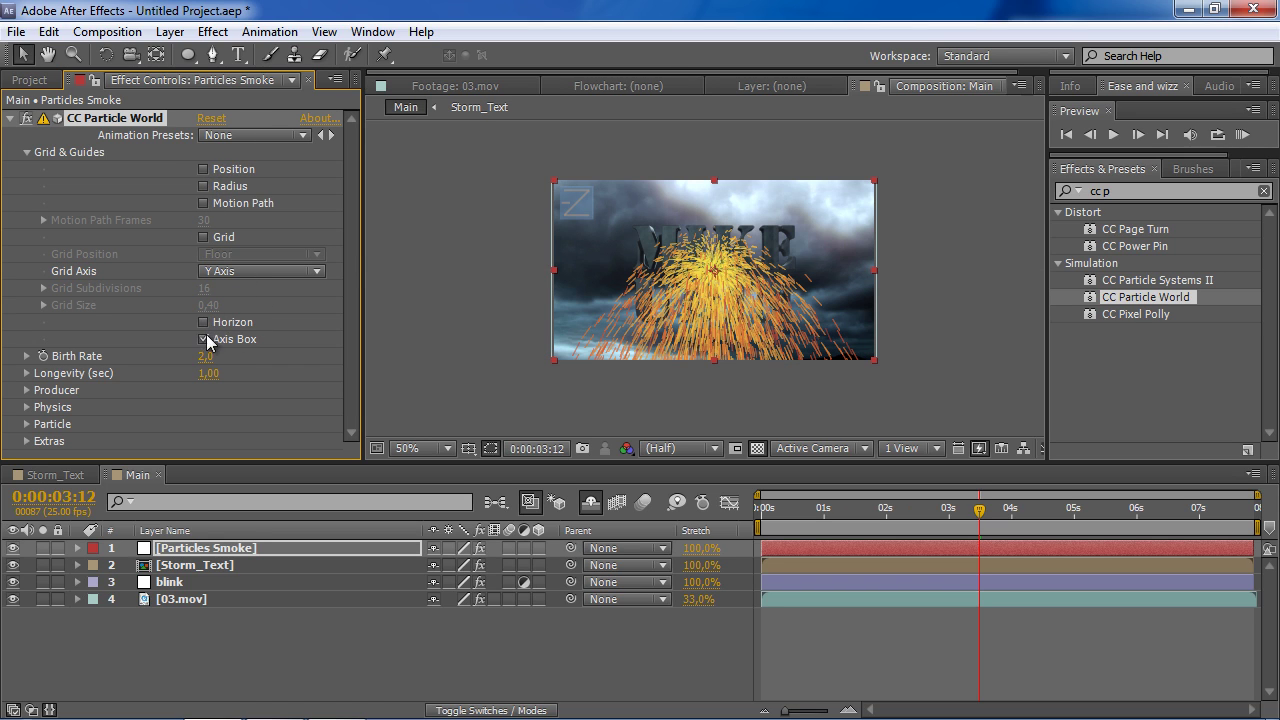
pyautogui.click(204, 339)
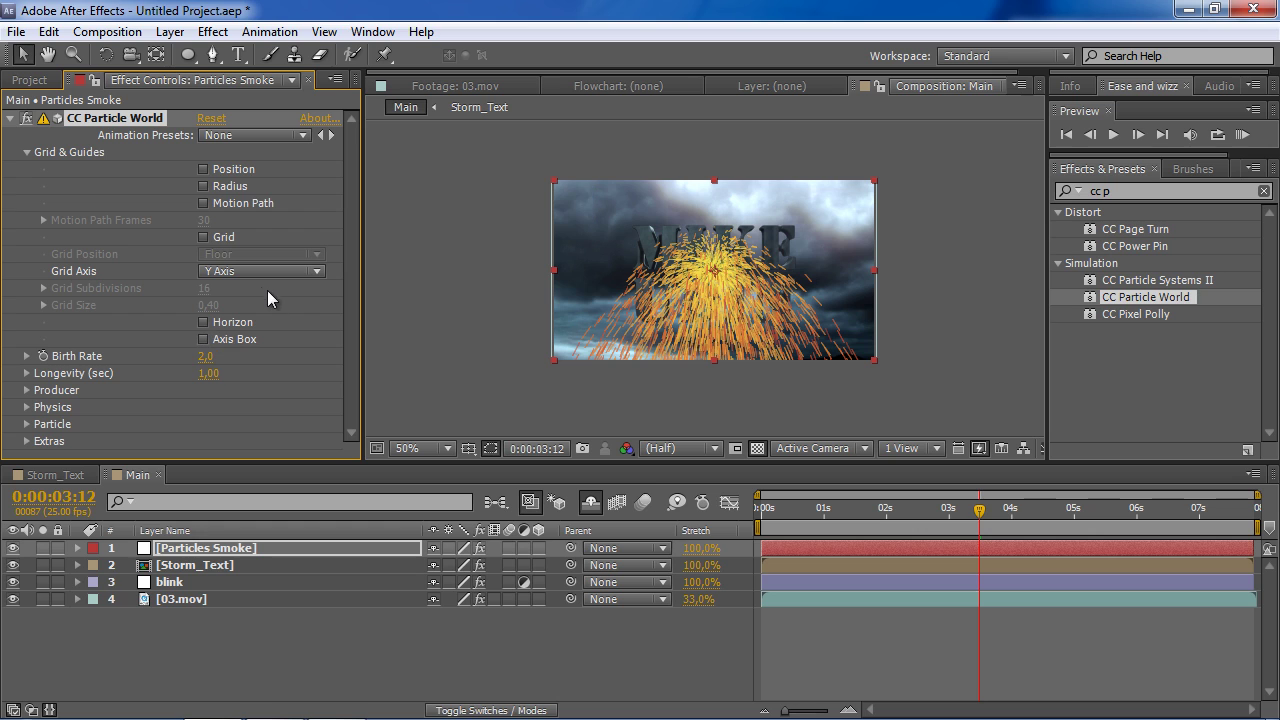
pyautogui.click(27, 152)
# - Set the Producer Position X to -0,56 and Radius Y to 0,405
pyautogui.click(27, 203)
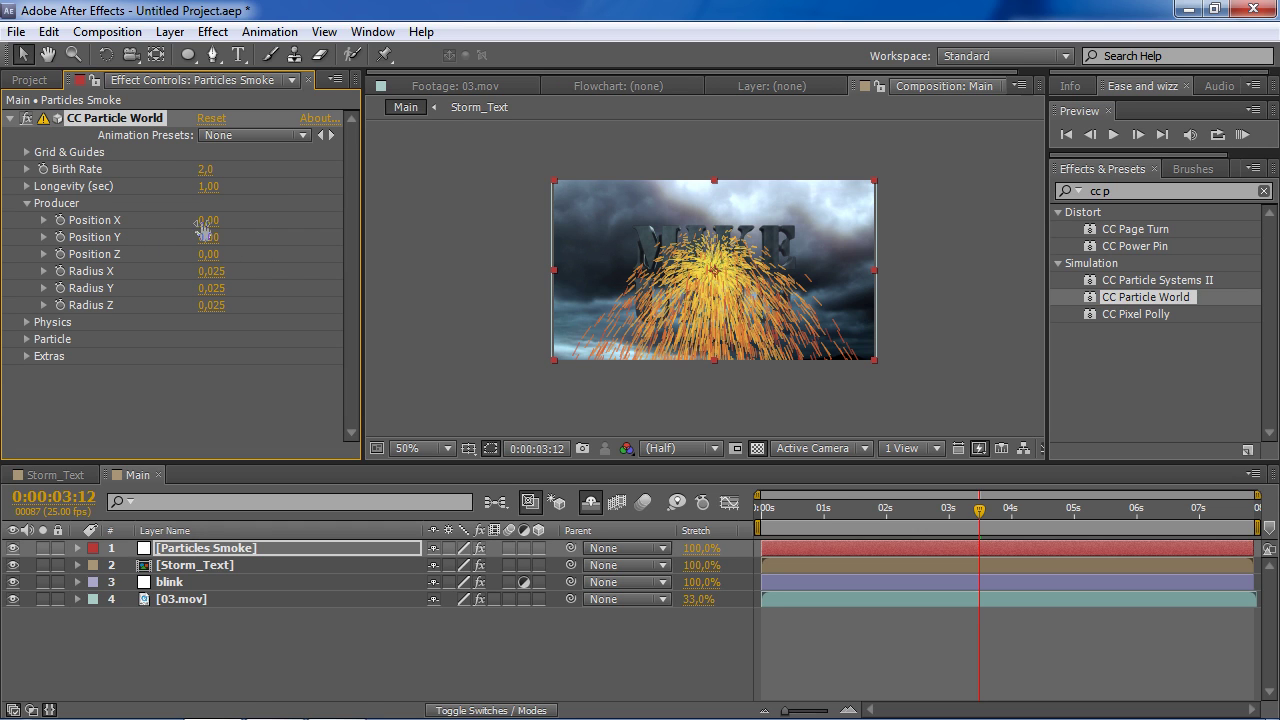
pyautogui.moveTo(204, 230); pyautogui.dragTo(156, 227)
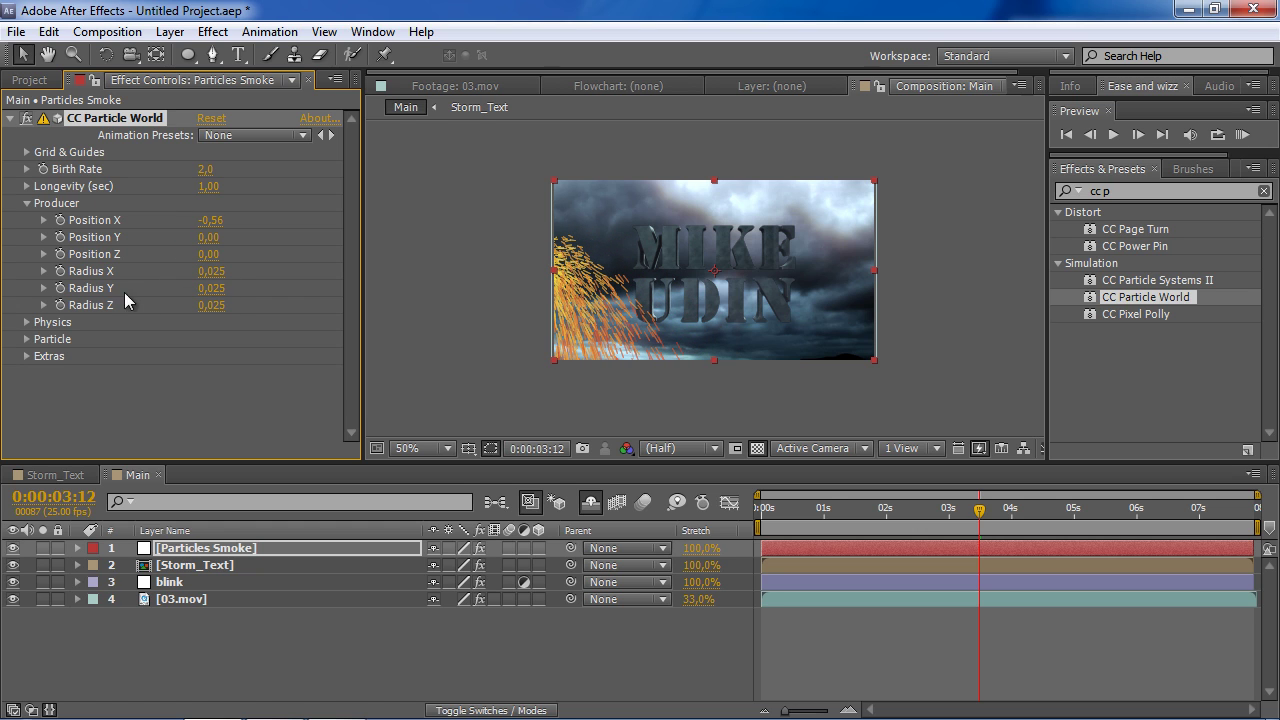
pyautogui.moveTo(201, 293); pyautogui.dragTo(244, 288)
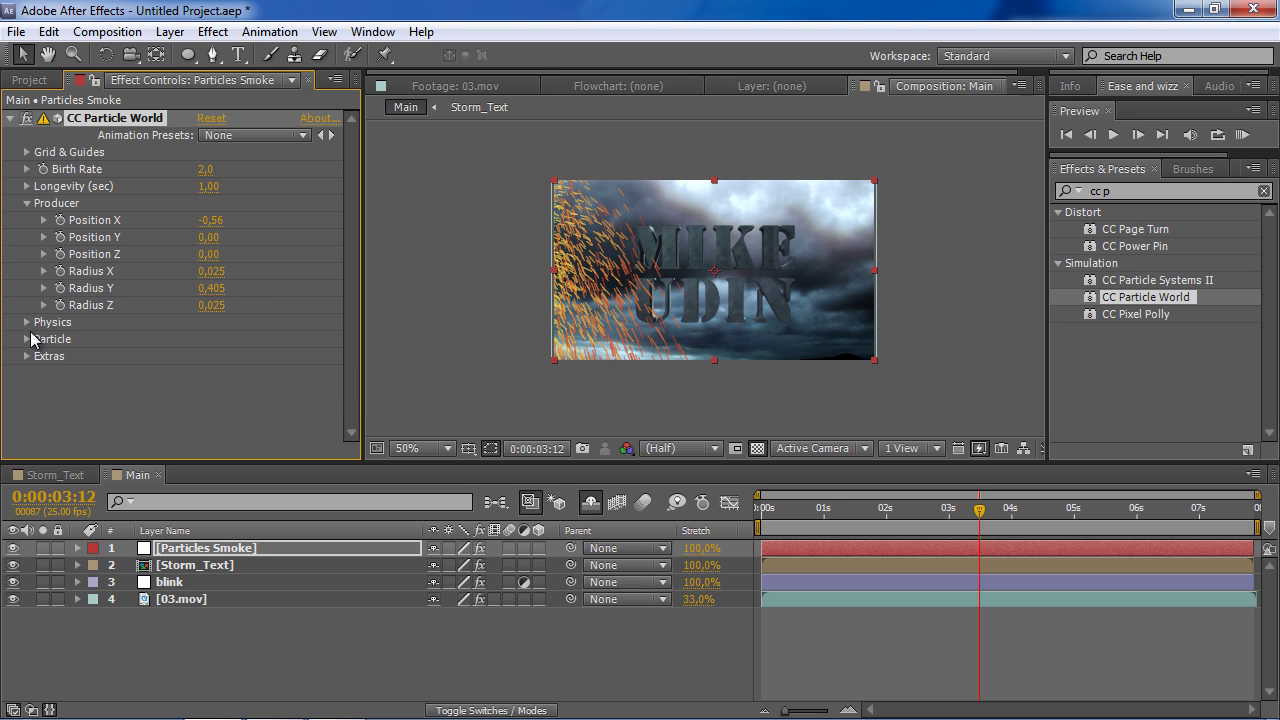
# - Set the Physics Animation to Direction Axis and Gravity to 0
pyautogui.click(44, 324)
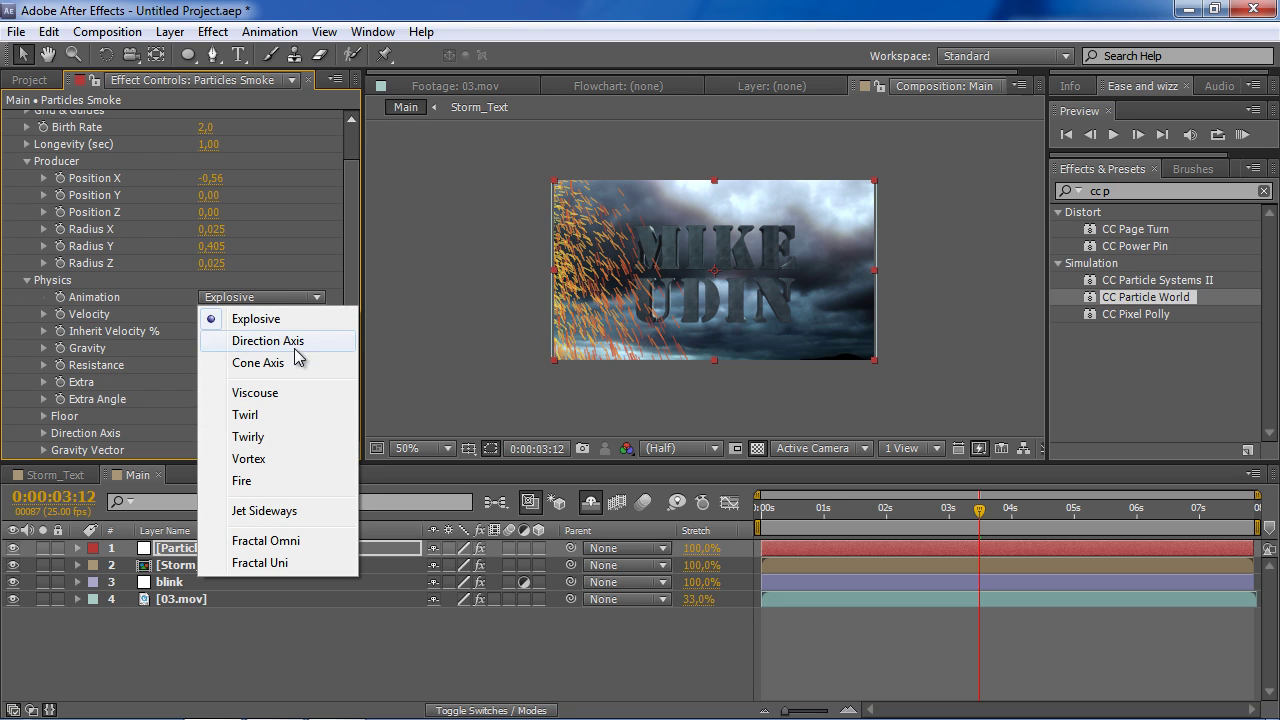
pyautogui.click(298, 341)
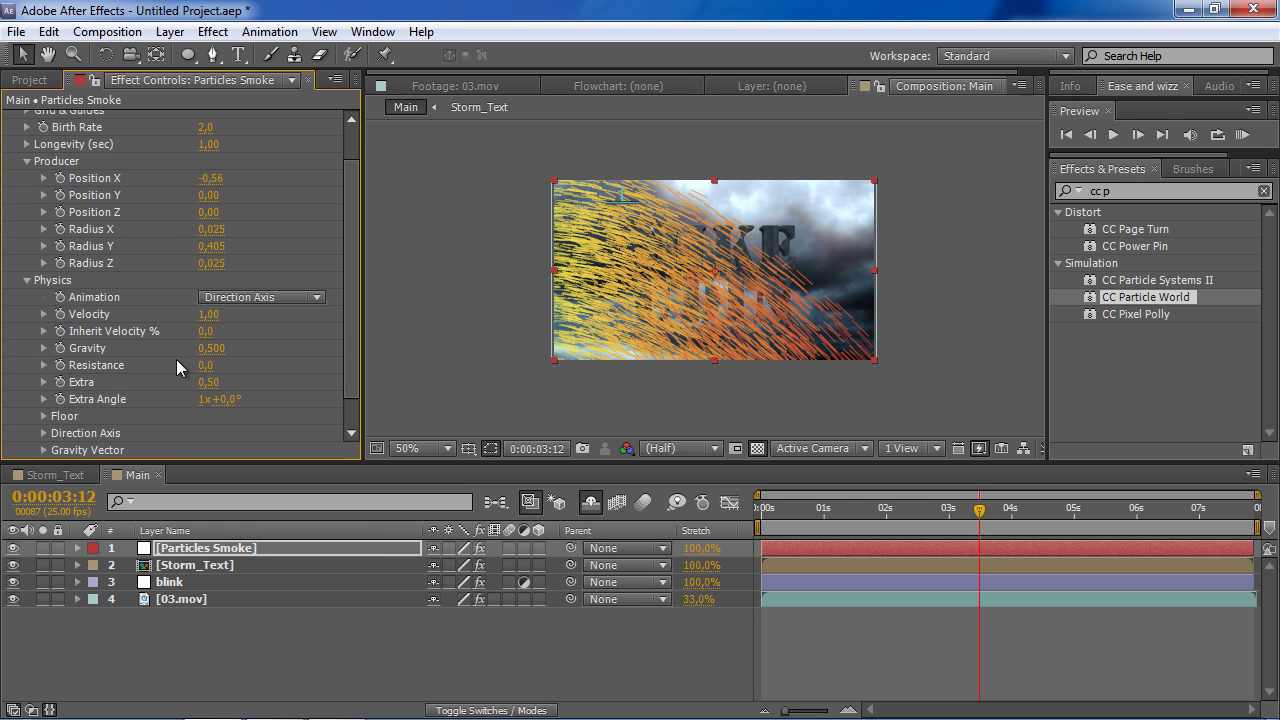
pyautogui.click(210, 348)
pyautogui.write('0')
pyautogui.press('Return')
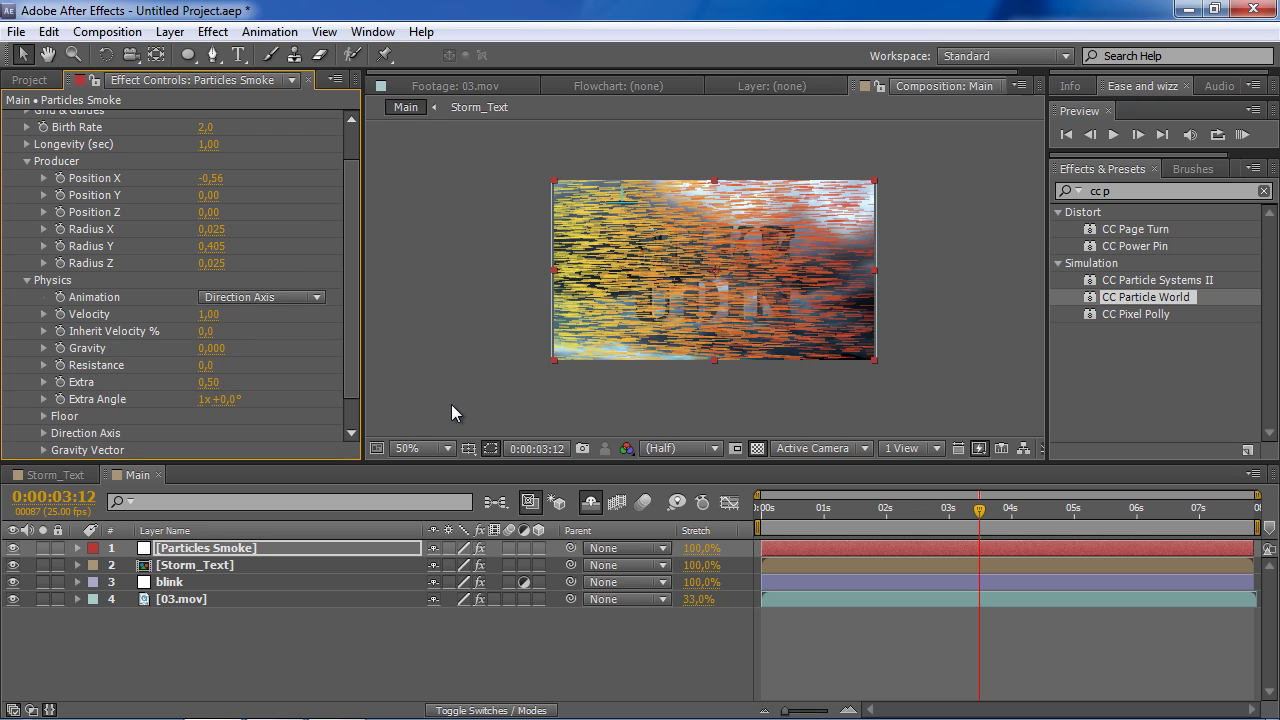
pyautogui.click(26, 162)
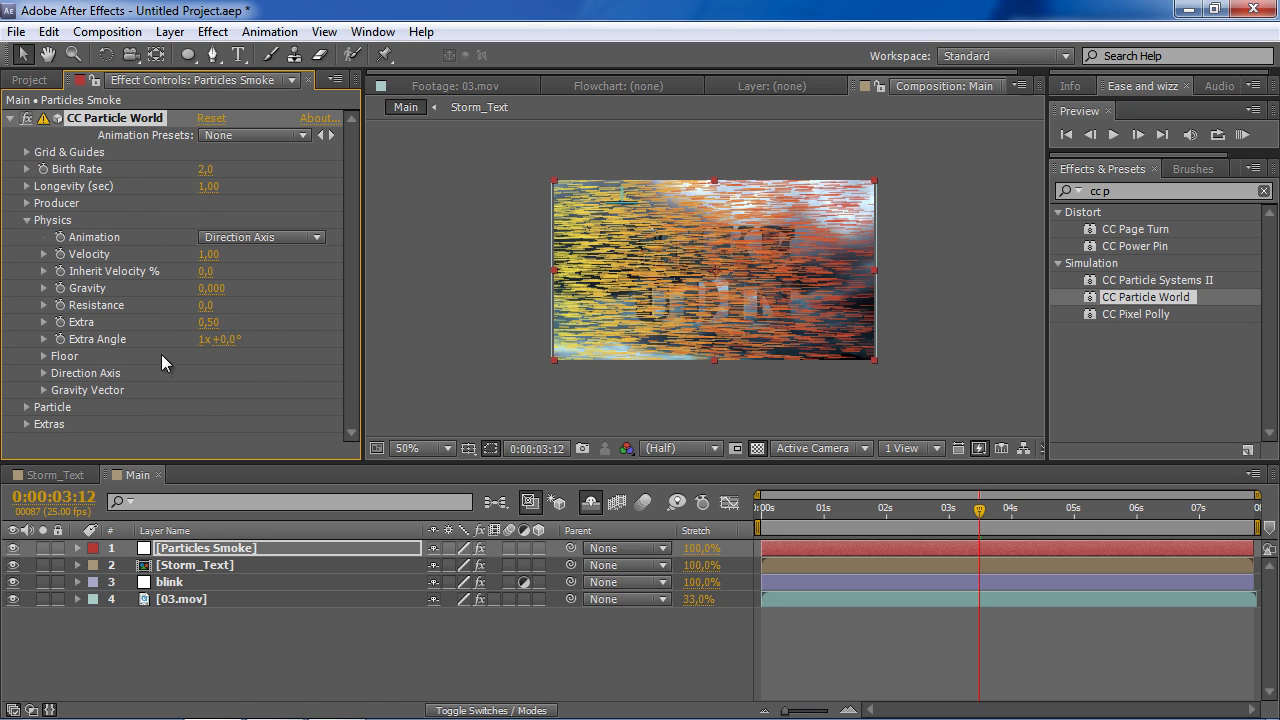
pyautogui.click(27, 220)
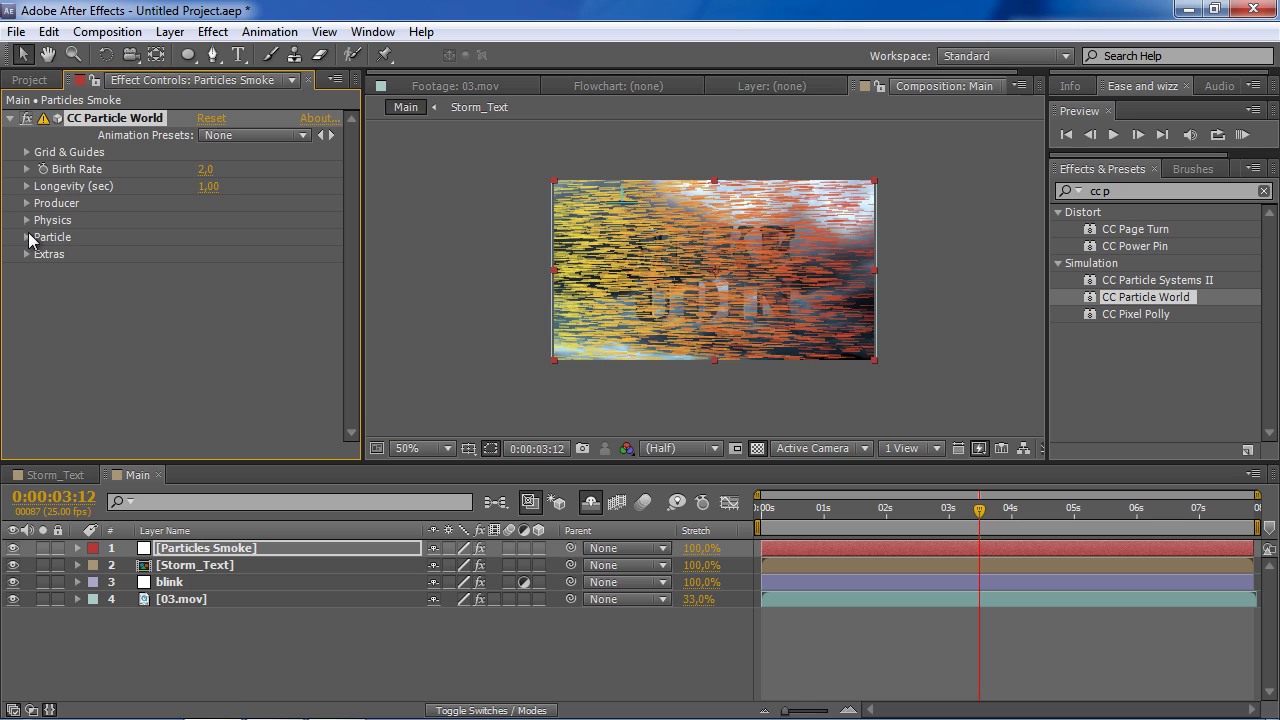
# - Set Particle Type to Textured QuadPolygon, then return to the Project panel
pyautogui.click(28, 237)
pyautogui.moveTo(357, 219); pyautogui.dragTo(355, 216)
pyautogui.click(266, 212)
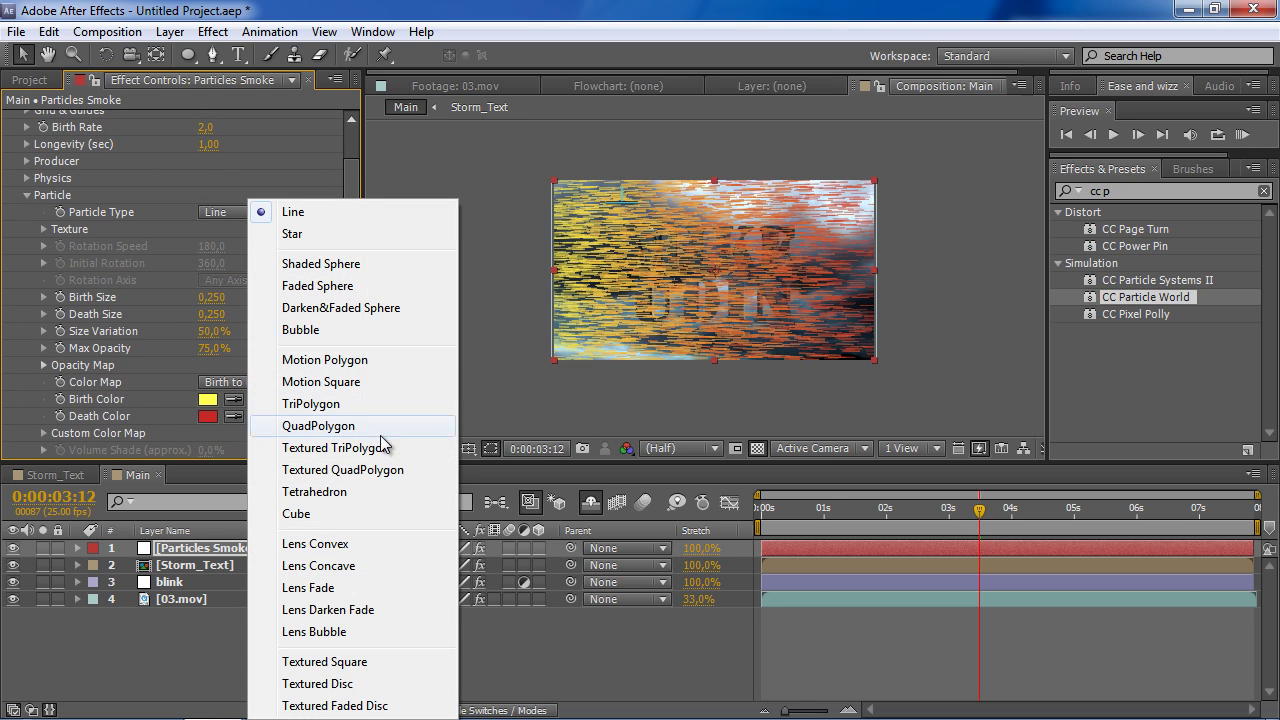
pyautogui.click(419, 469)
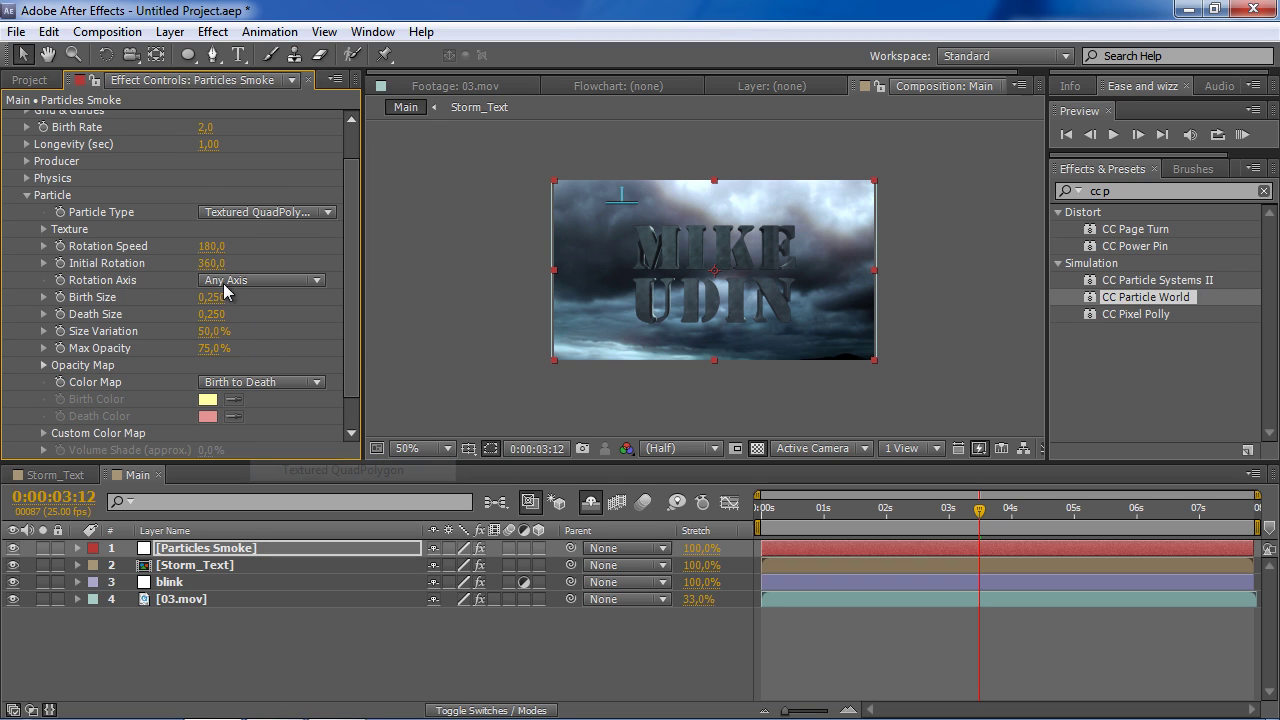
pyautogui.click(43, 229)
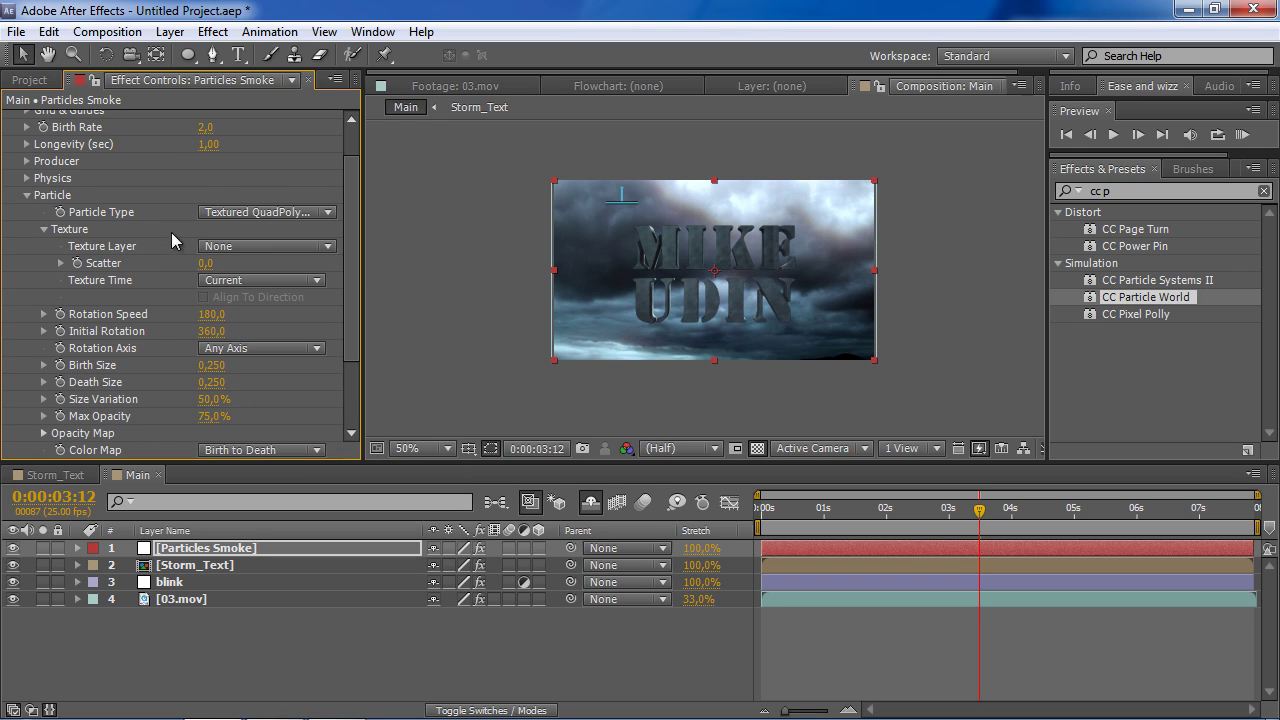
pyautogui.moveTo(352, 236); pyautogui.dragTo(353, 203)
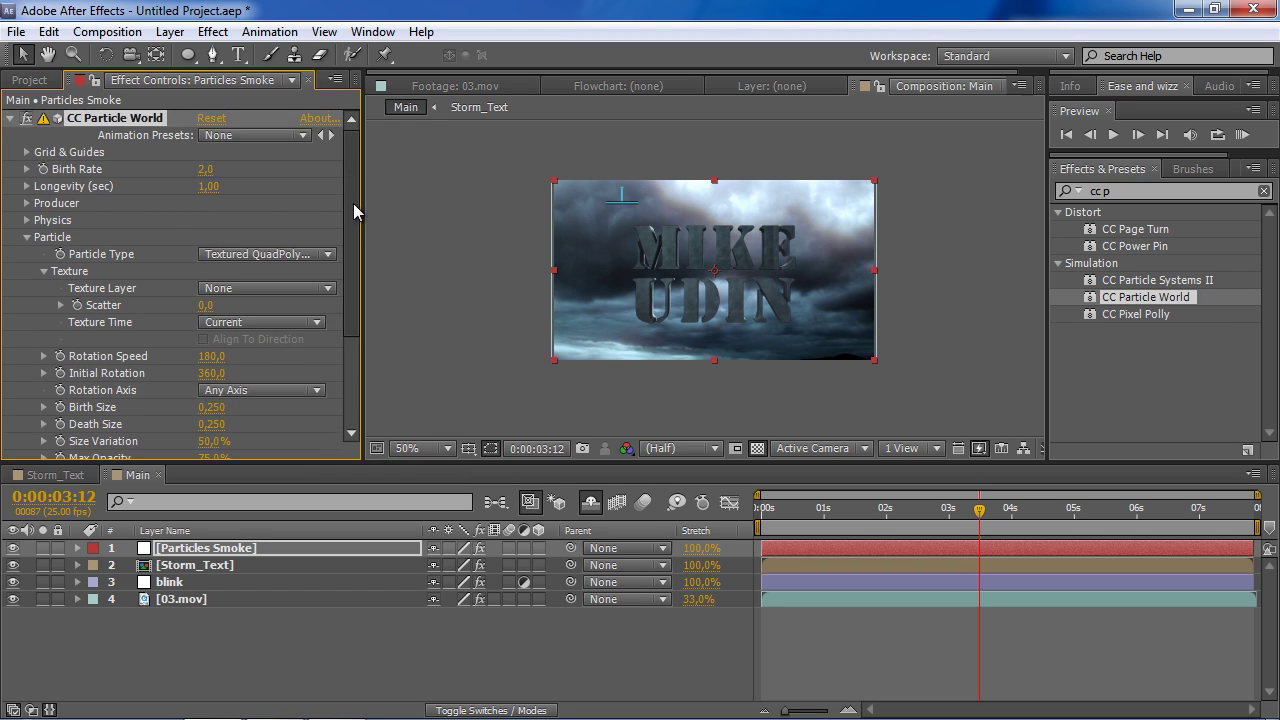
pyautogui.click(9, 118)
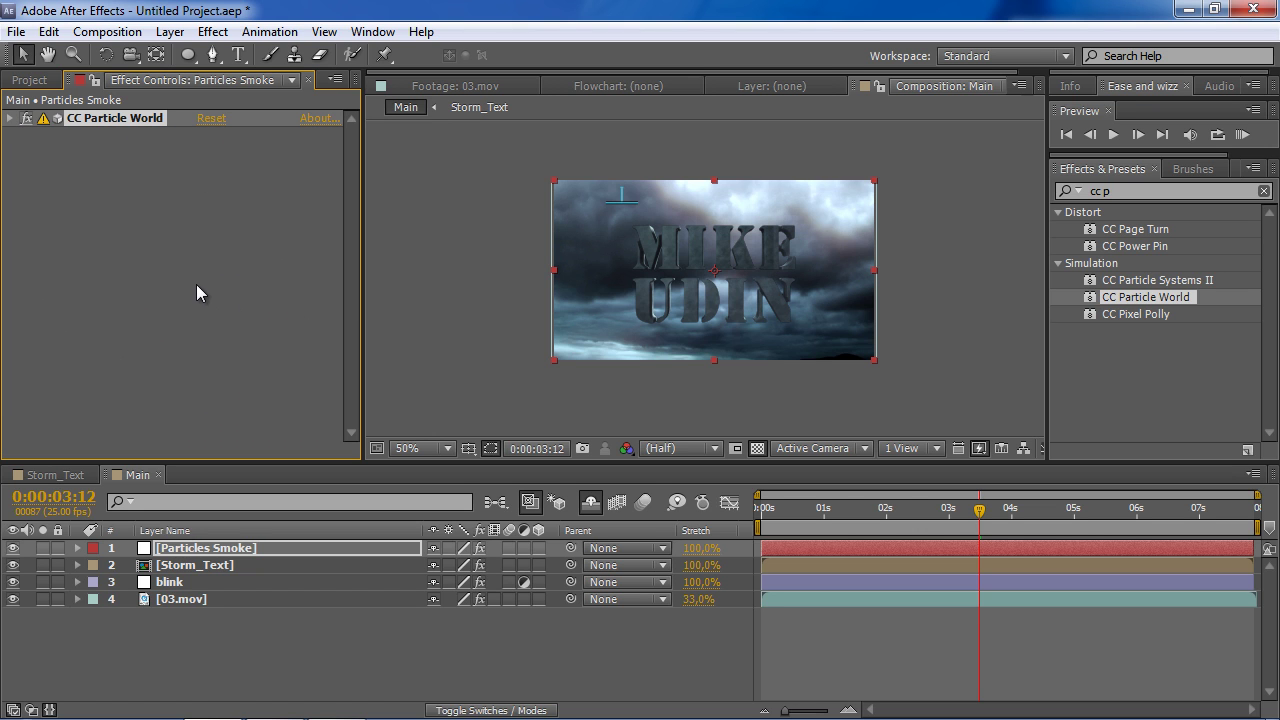
pyautogui.click(29, 80)
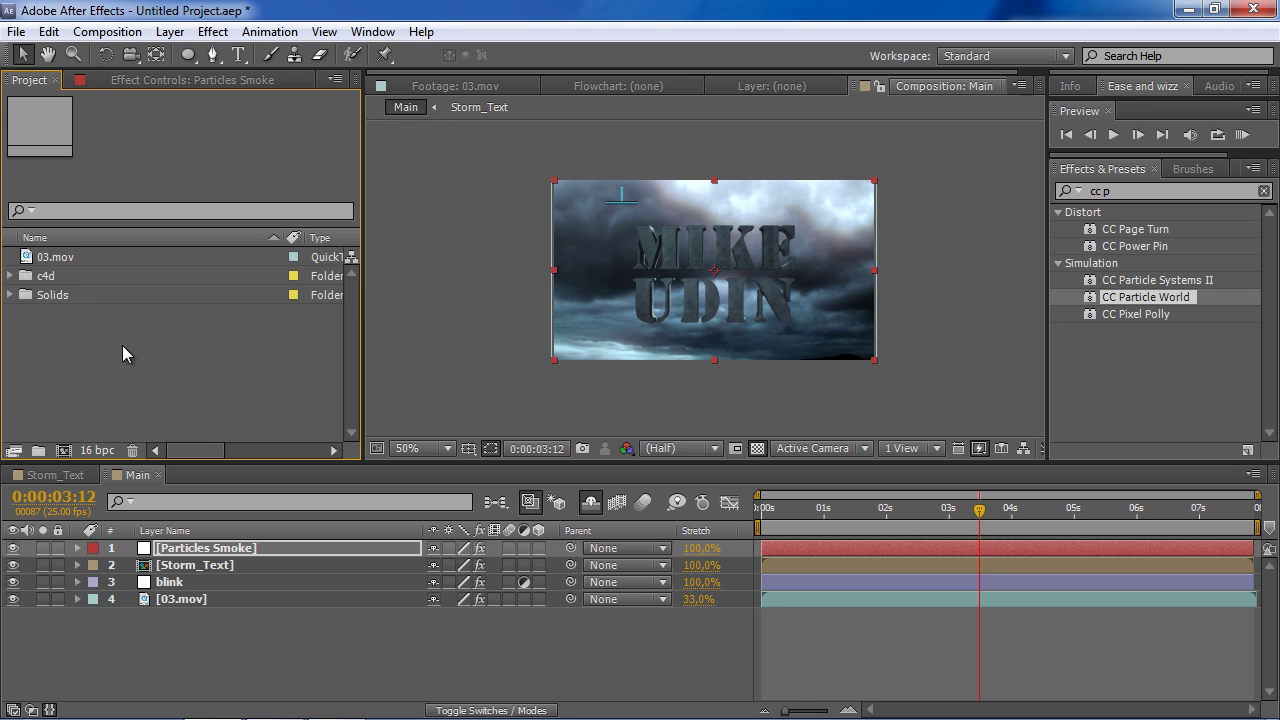
# - Import Smoke.jpg and drag it onto New Composition to start a Smoke comp
pyautogui.doubleClick(111, 341)
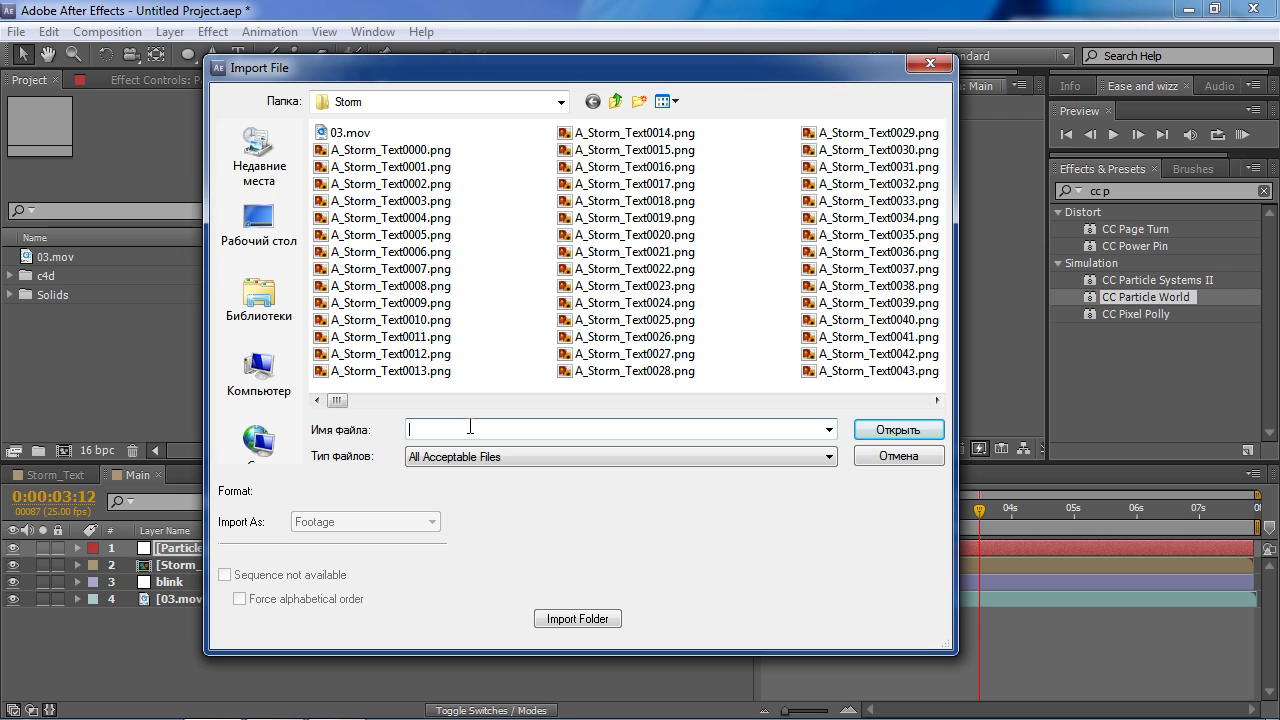
pyautogui.write('sm')
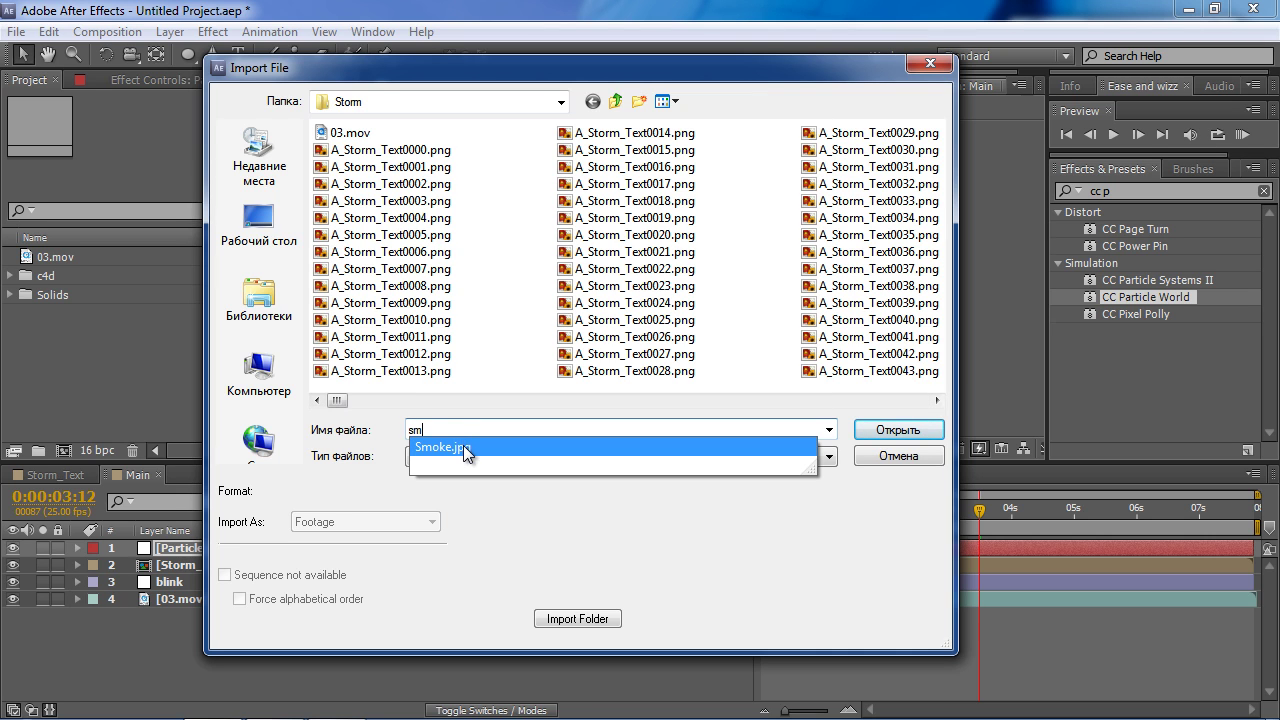
pyautogui.click(463, 445)
pyautogui.click(880, 432)
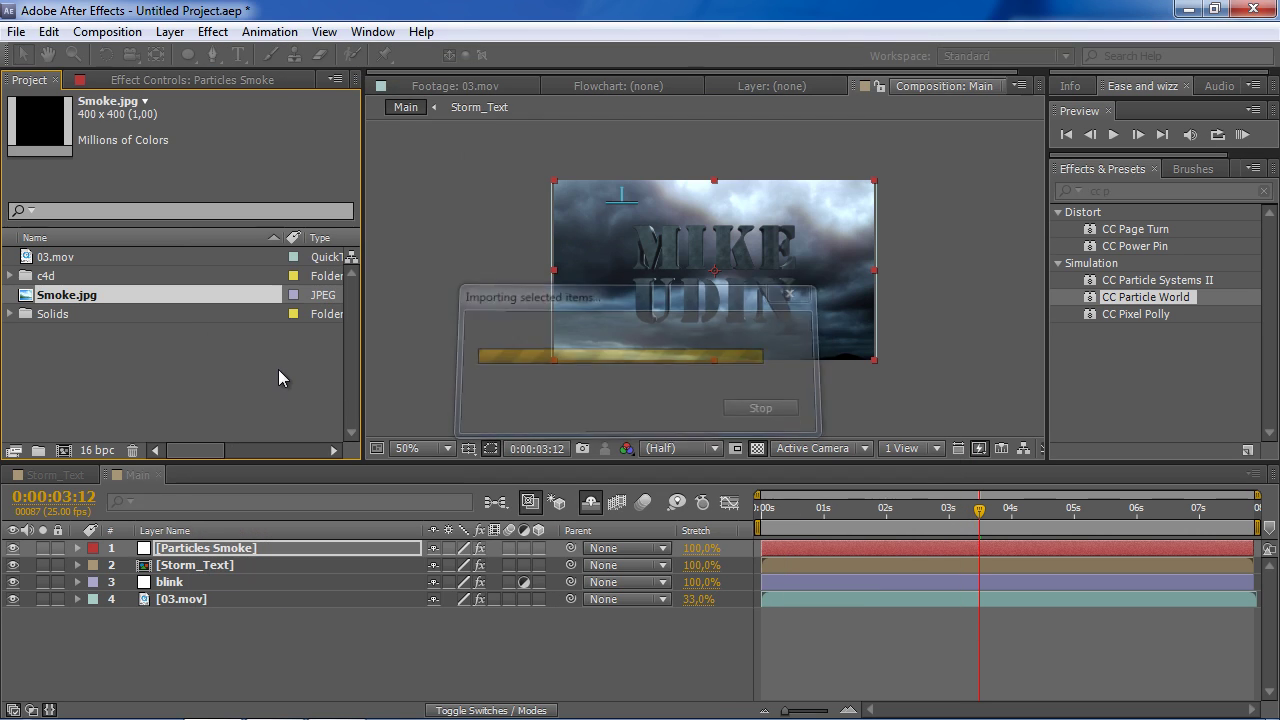
pyautogui.moveTo(55, 295)
pyautogui.mouseDown()
pyautogui.moveTo(92, 383)
pyautogui.moveTo(64, 450)
pyautogui.mouseUp()
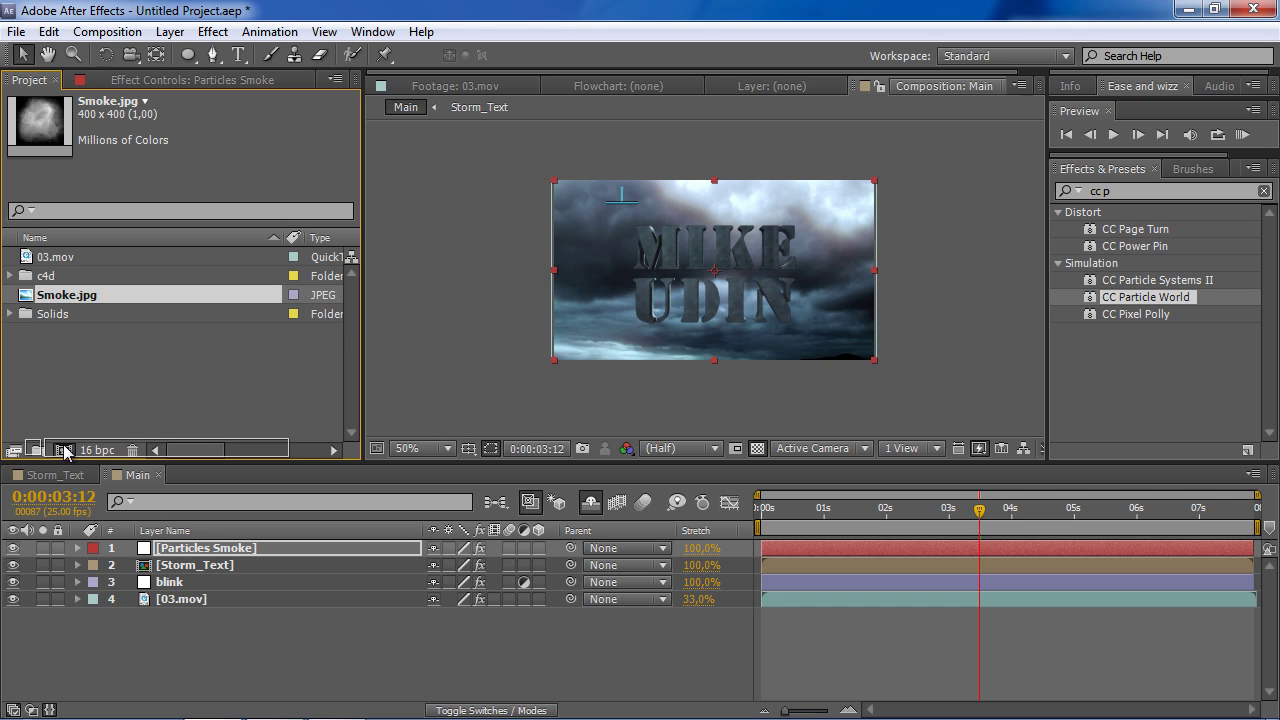
# - Add a white solid, White Solid 1, and place it below Smoke.jpg
pyautogui.click(139, 585)
pyautogui.rightClick(360, 595)
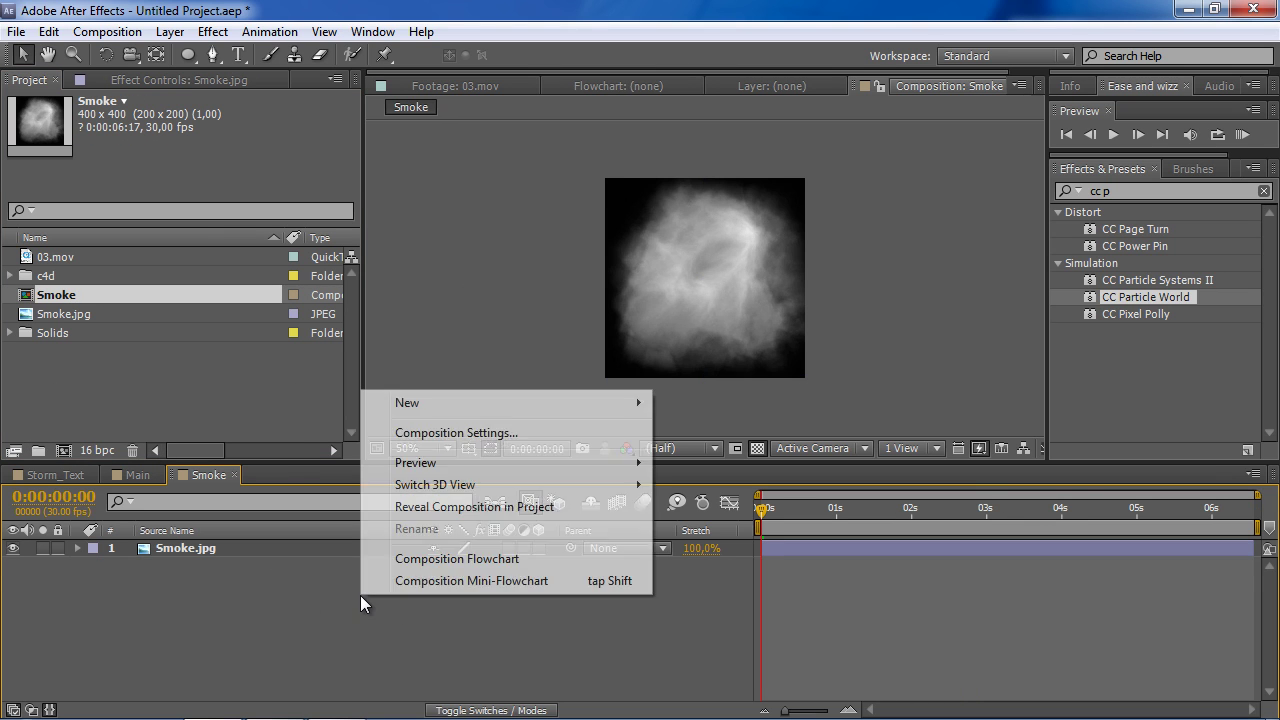
pyautogui.moveTo(499, 409)
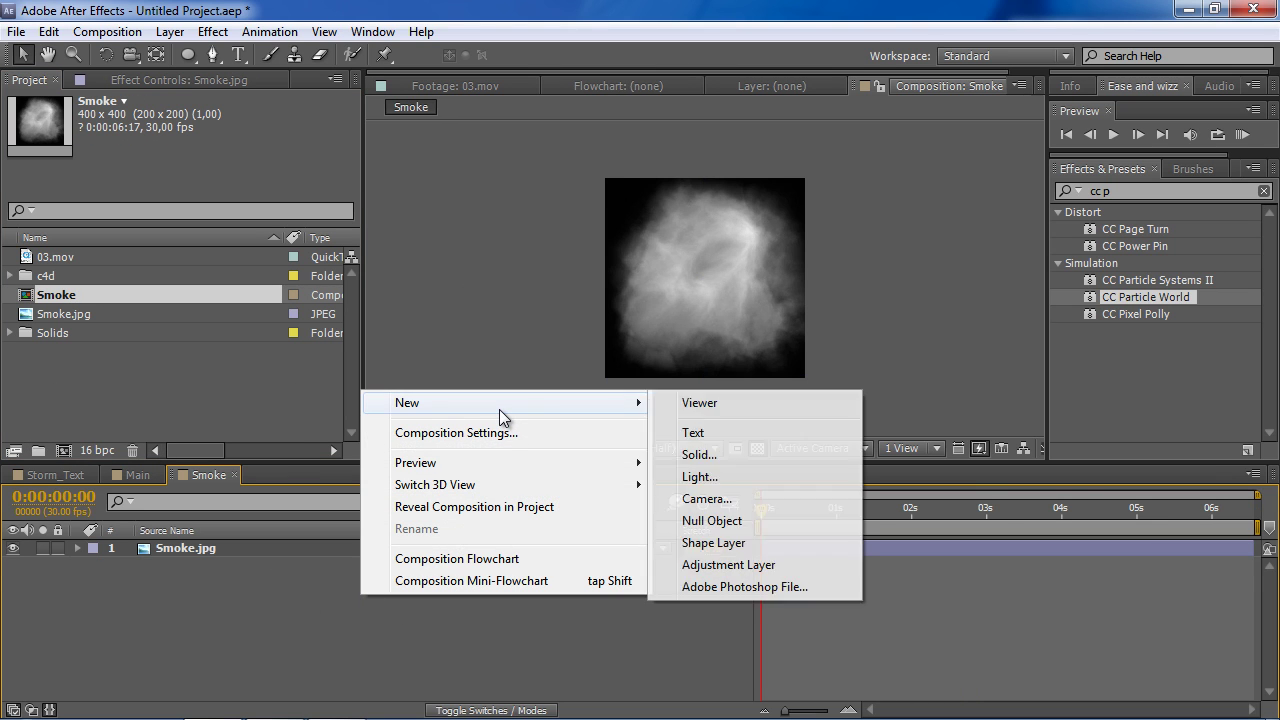
pyautogui.click(733, 456)
pyautogui.click(650, 537)
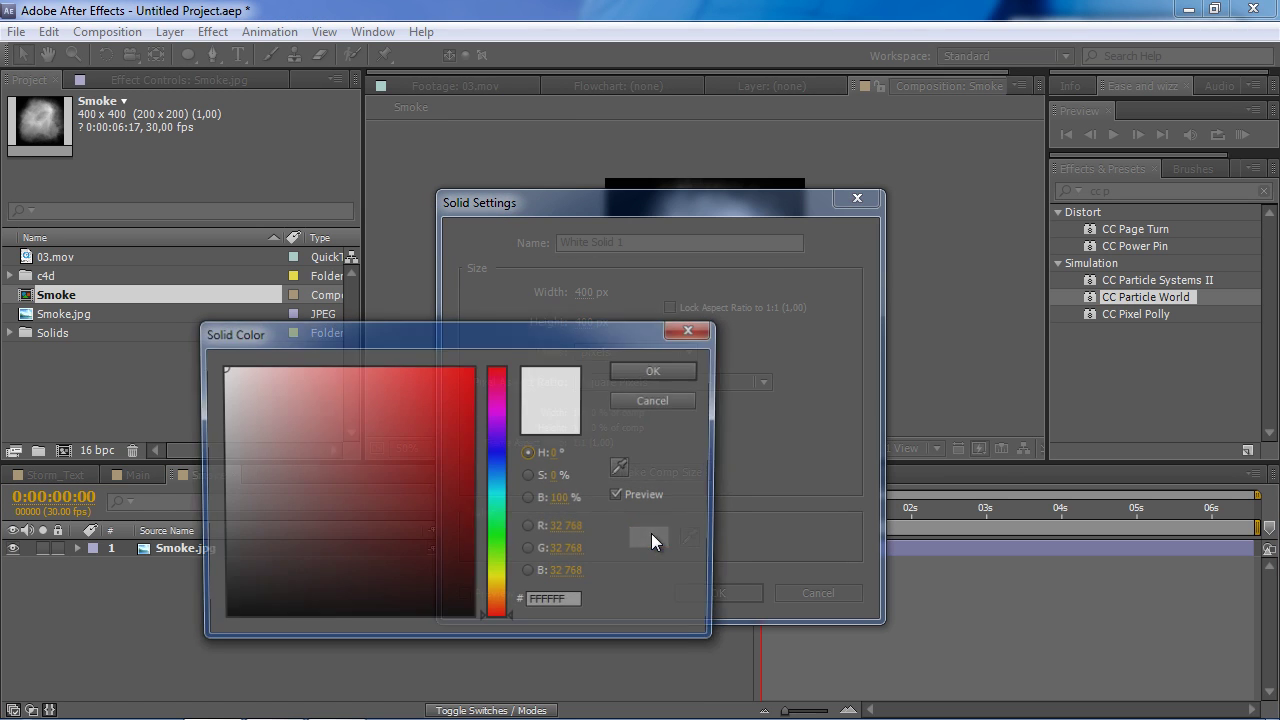
pyautogui.click(657, 370)
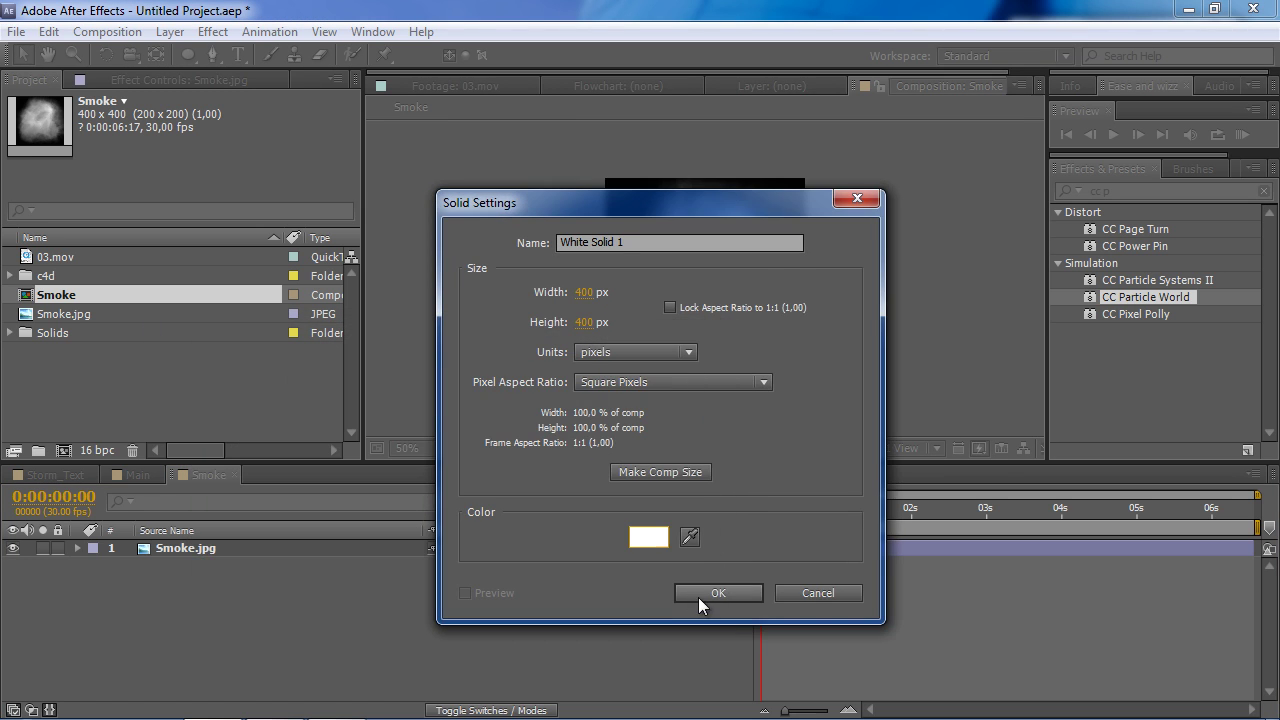
pyautogui.click(698, 595)
pyautogui.moveTo(271, 552); pyautogui.dragTo(273, 573)
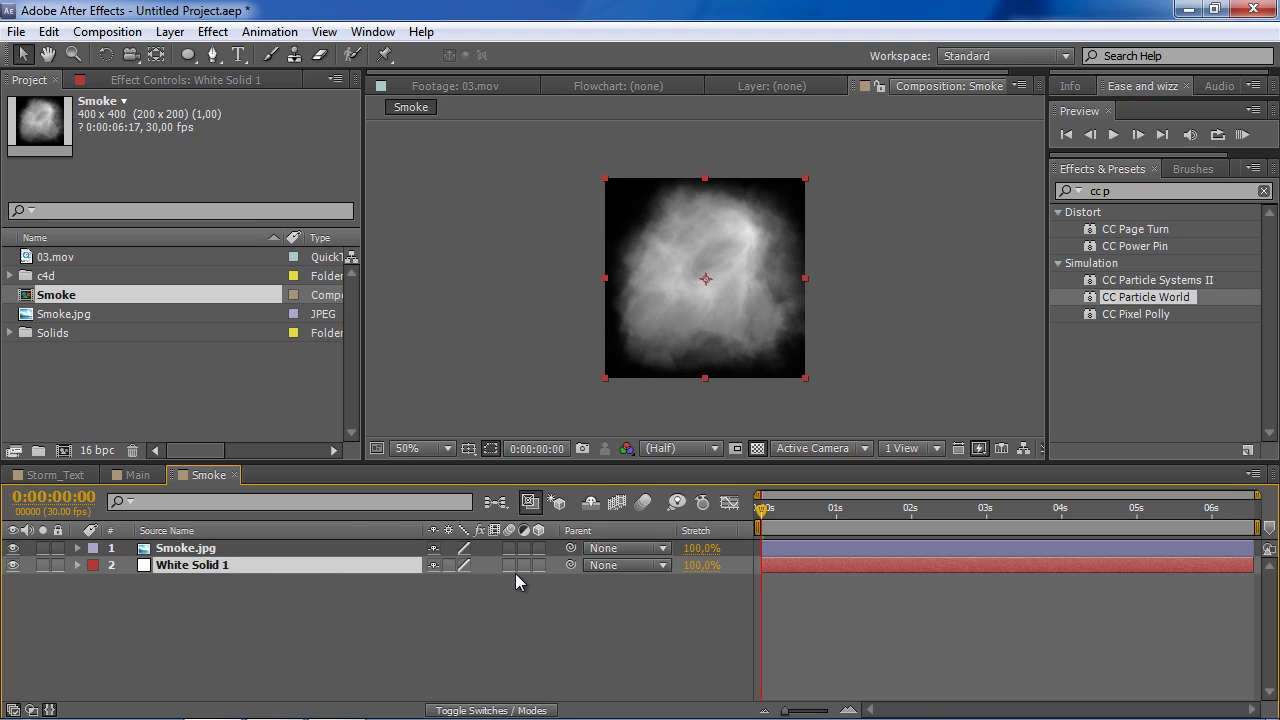
# - Set White Solid 1's Track Matte to Luma Matte, enable the transparency grid, and return to Main
pyautogui.press('F4')
pyautogui.click(565, 565)
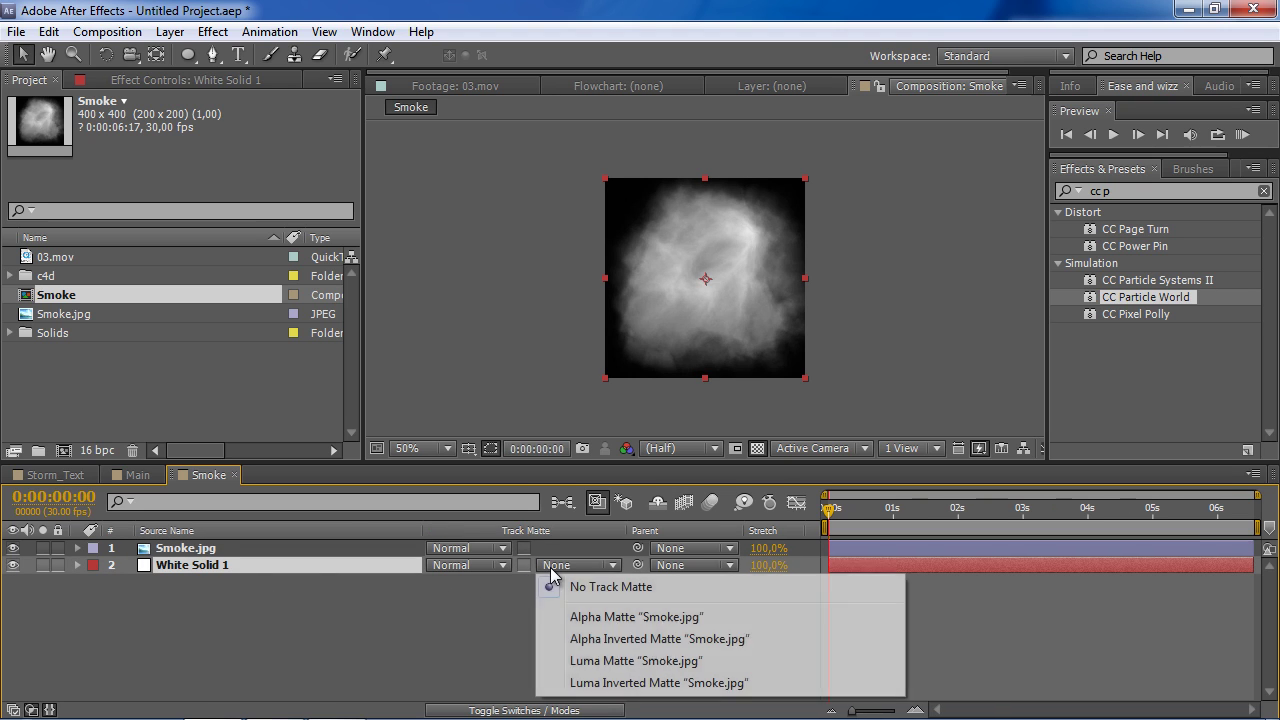
pyautogui.click(672, 661)
pyautogui.click(756, 449)
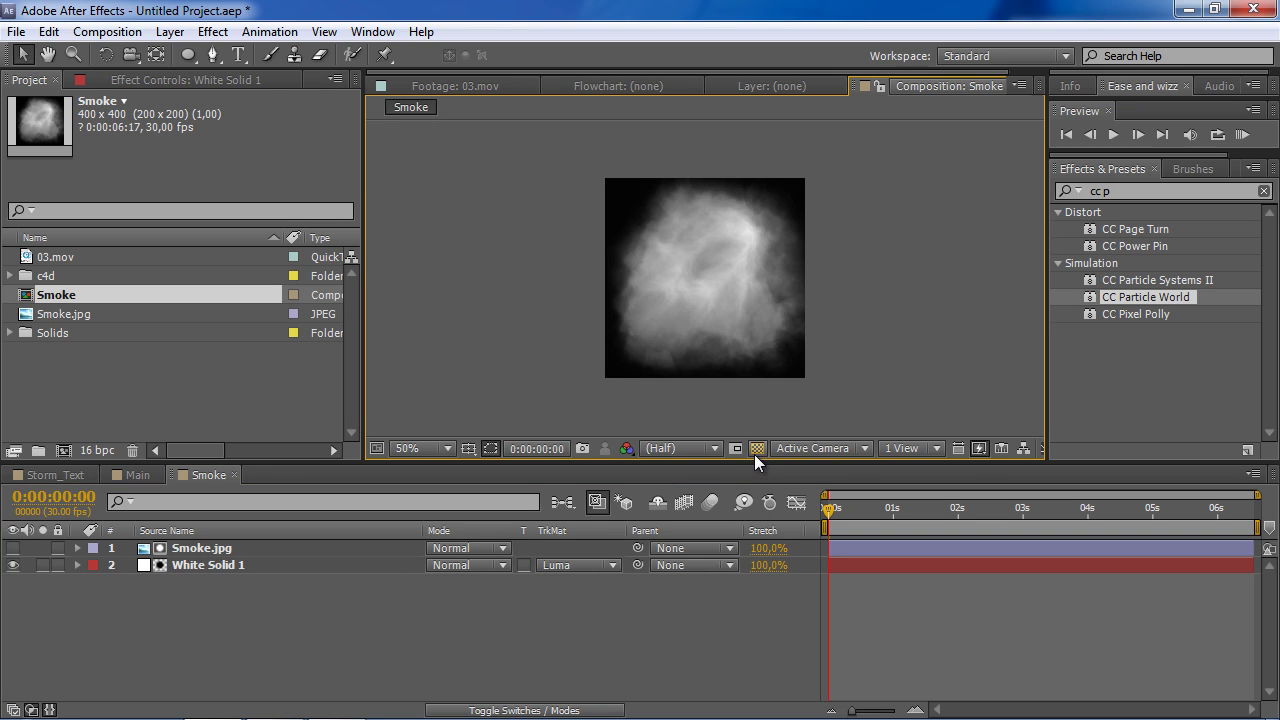
pyautogui.click(756, 450)
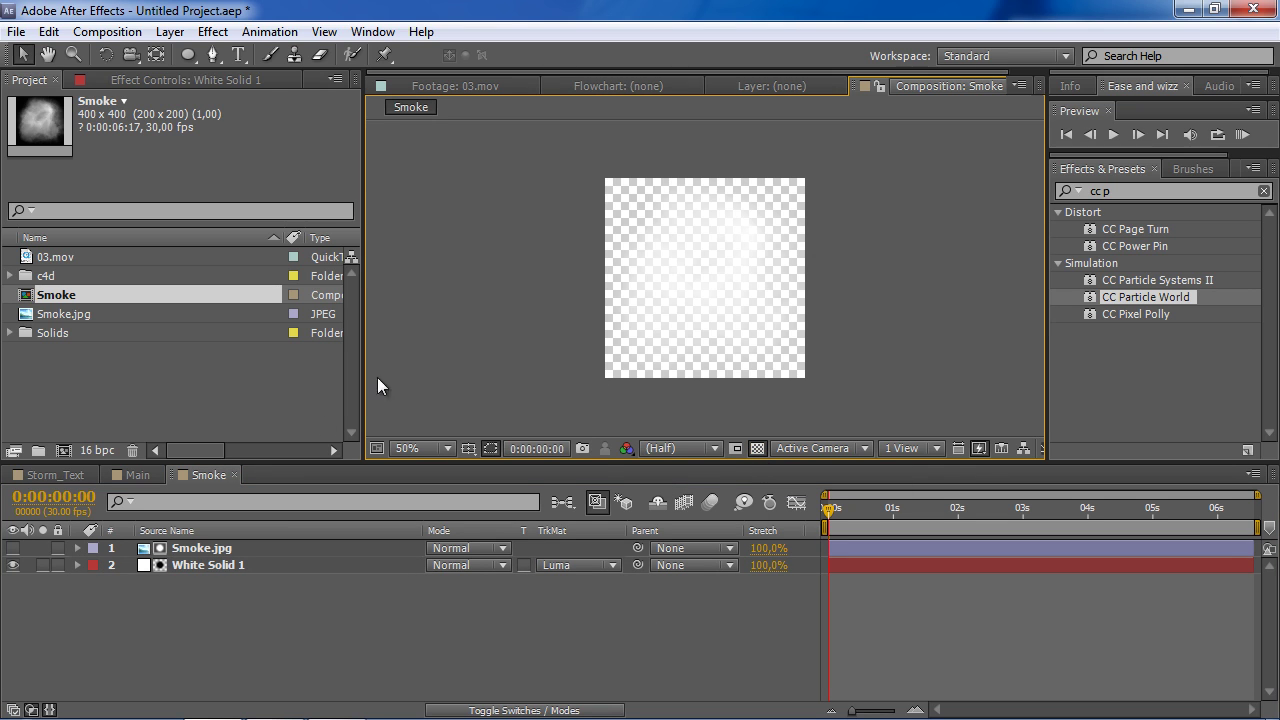
pyautogui.click(235, 476)
# - Place the Smoke comp in Main as hidden layer 5, then select Particles Smoke
pyautogui.moveTo(60, 295)
pyautogui.mouseDown()
pyautogui.moveTo(99, 314)
pyautogui.moveTo(254, 608)
pyautogui.mouseUp()
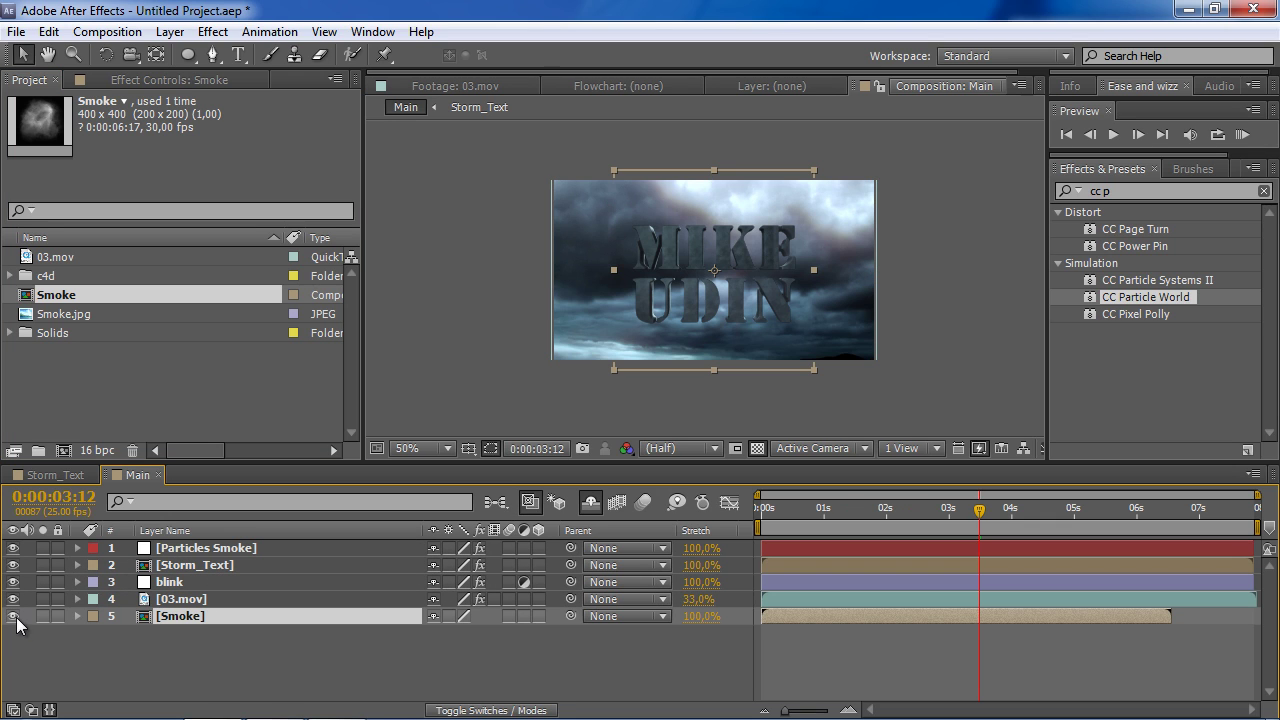
pyautogui.click(14, 617)
pyautogui.click(150, 652)
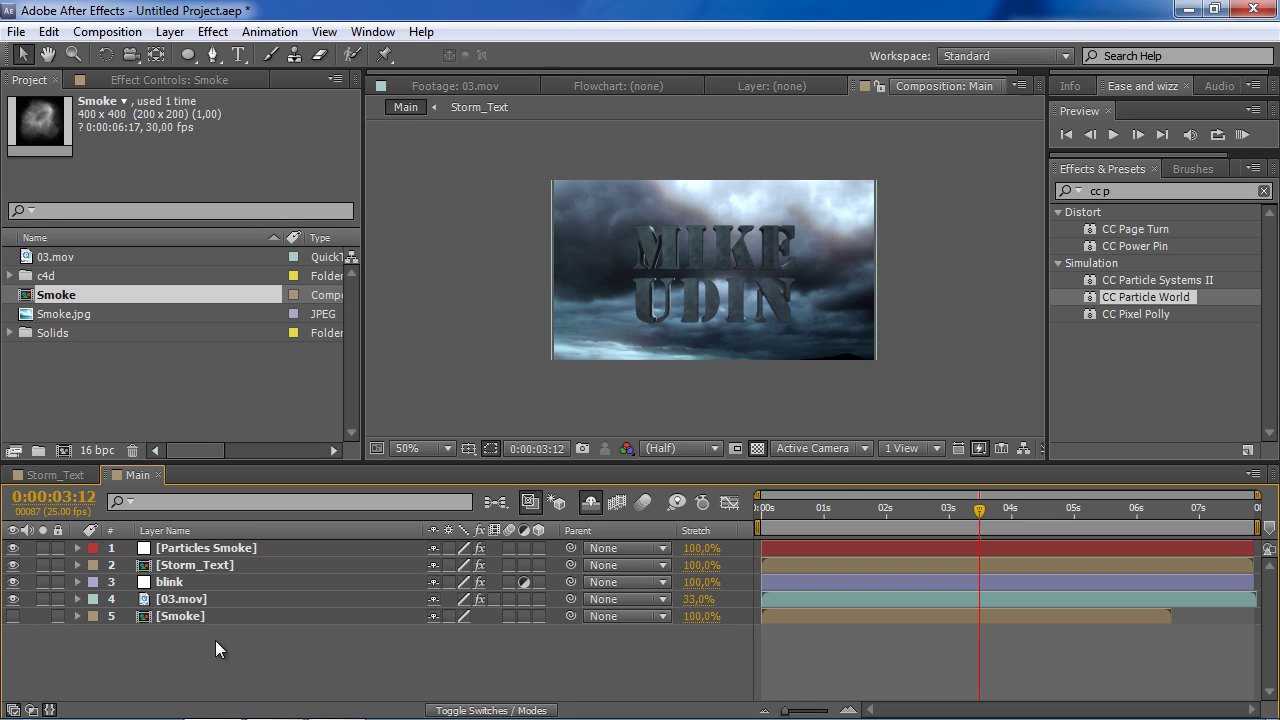
pyautogui.click(258, 612)
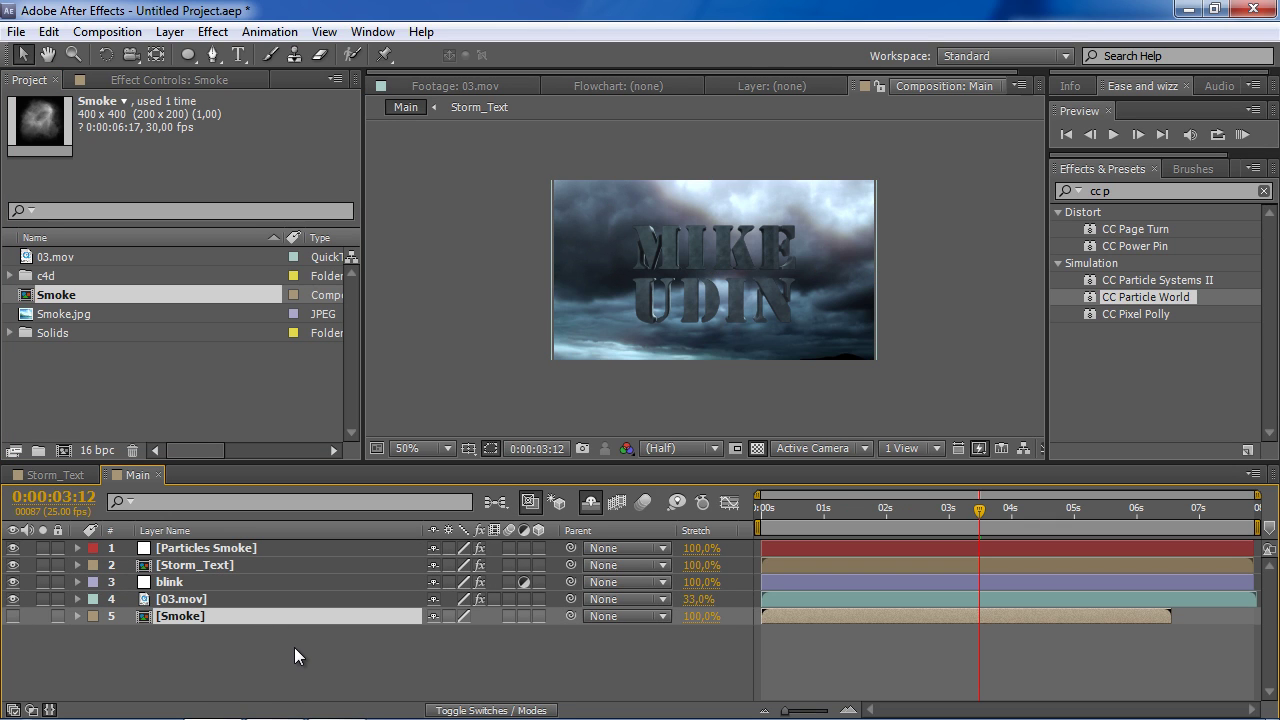
pyautogui.click(210, 550)
# - Texture the CC Particle World particles with the Smoke layer and rotate them around Z only
pyautogui.moveTo(122, 66); pyautogui.dragTo(292, 193)
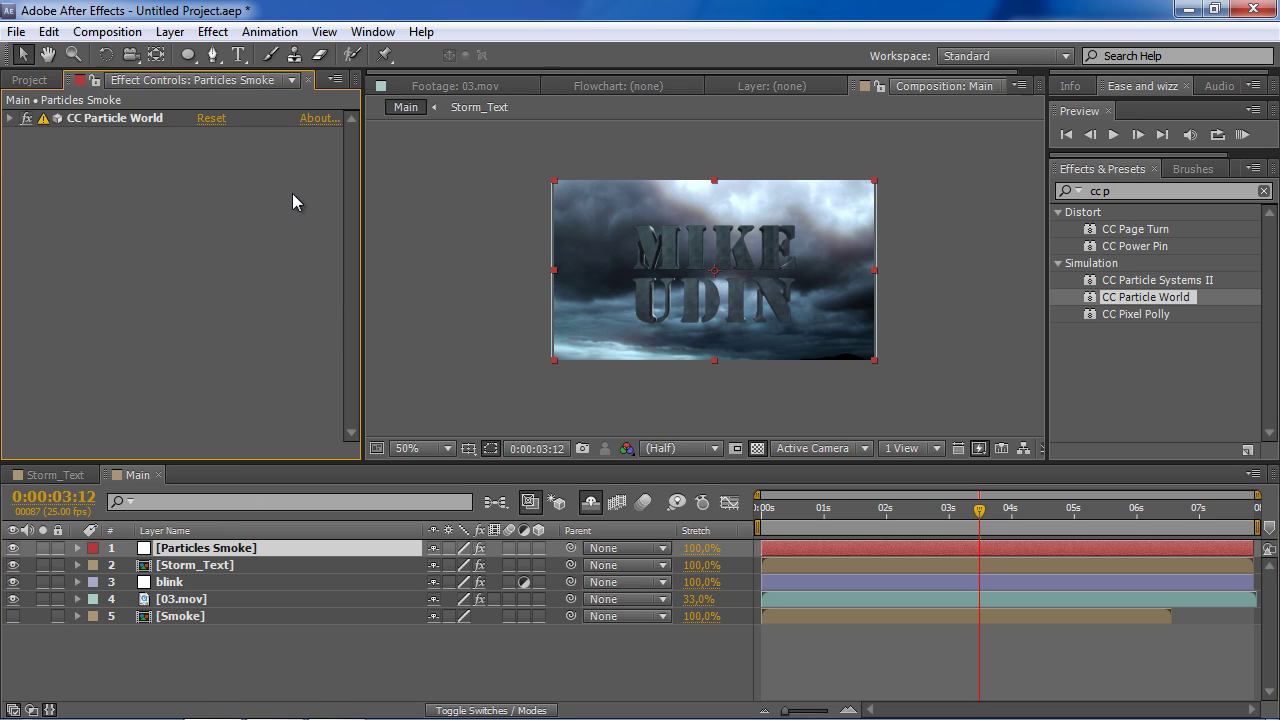
pyautogui.click(9, 118)
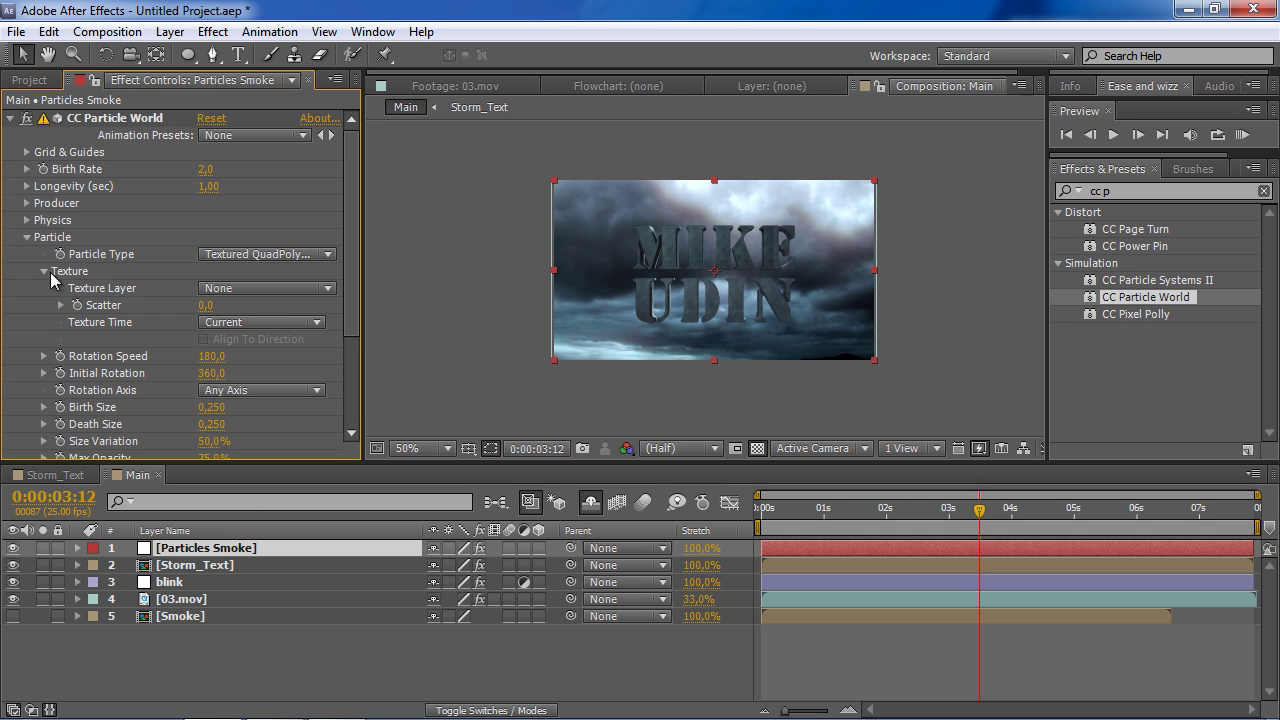
pyautogui.click(265, 288)
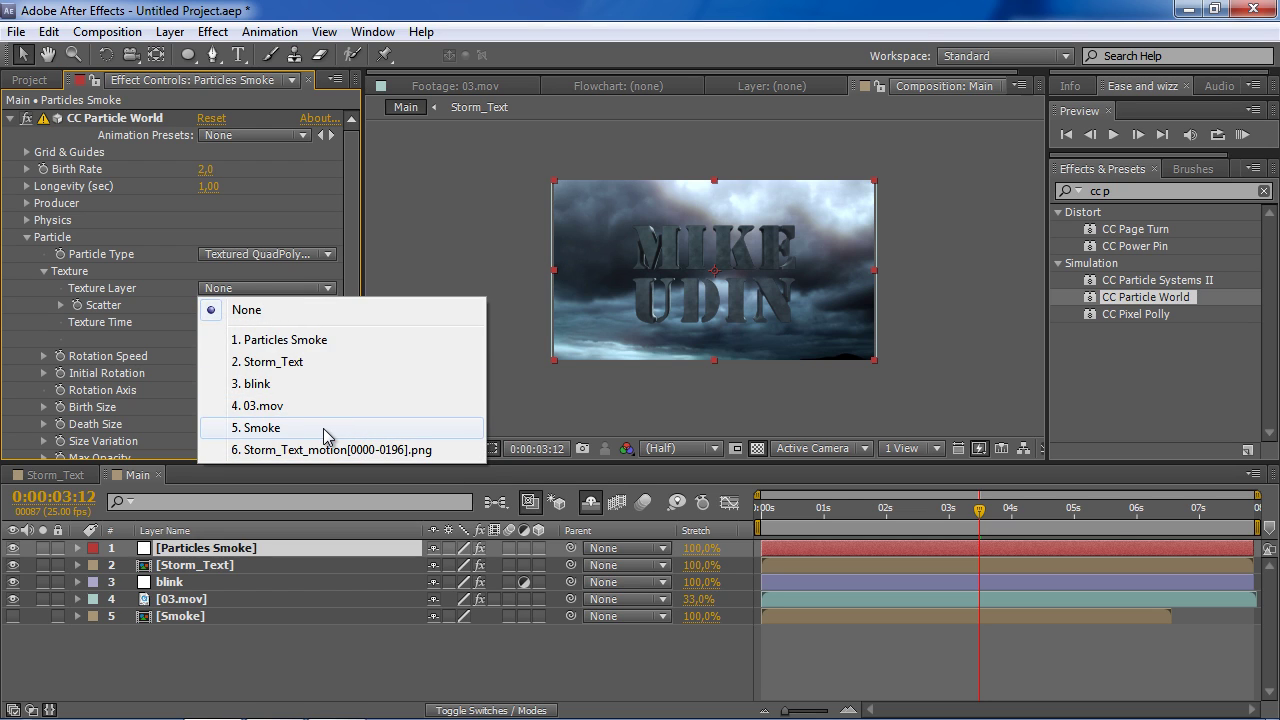
pyautogui.click(255, 427)
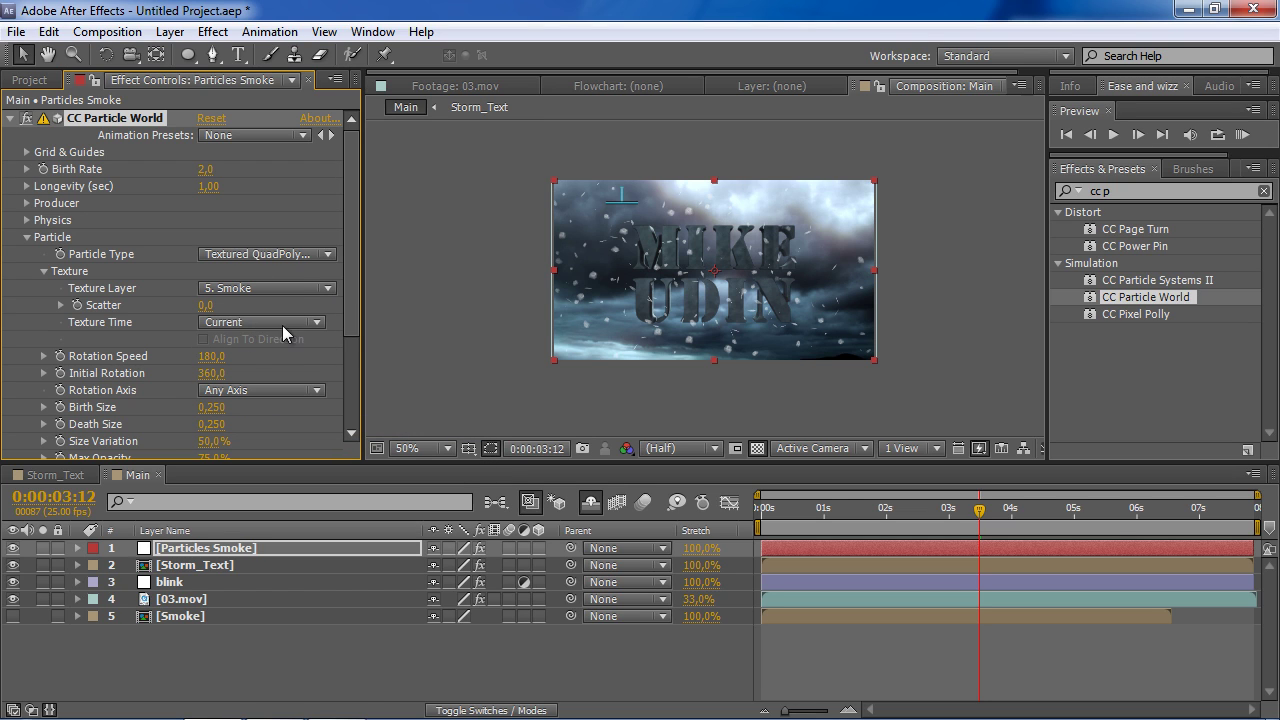
pyautogui.scroll(-1, 330, 325)
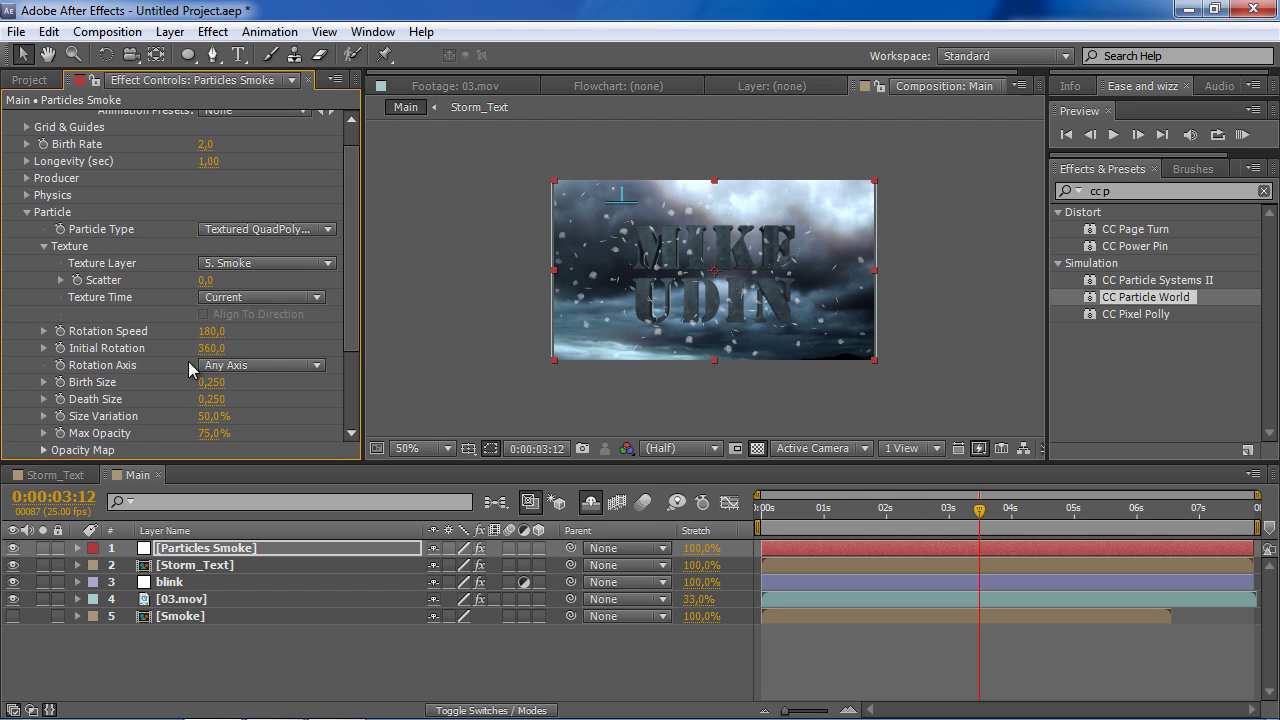
pyautogui.click(252, 366)
pyautogui.click(278, 433)
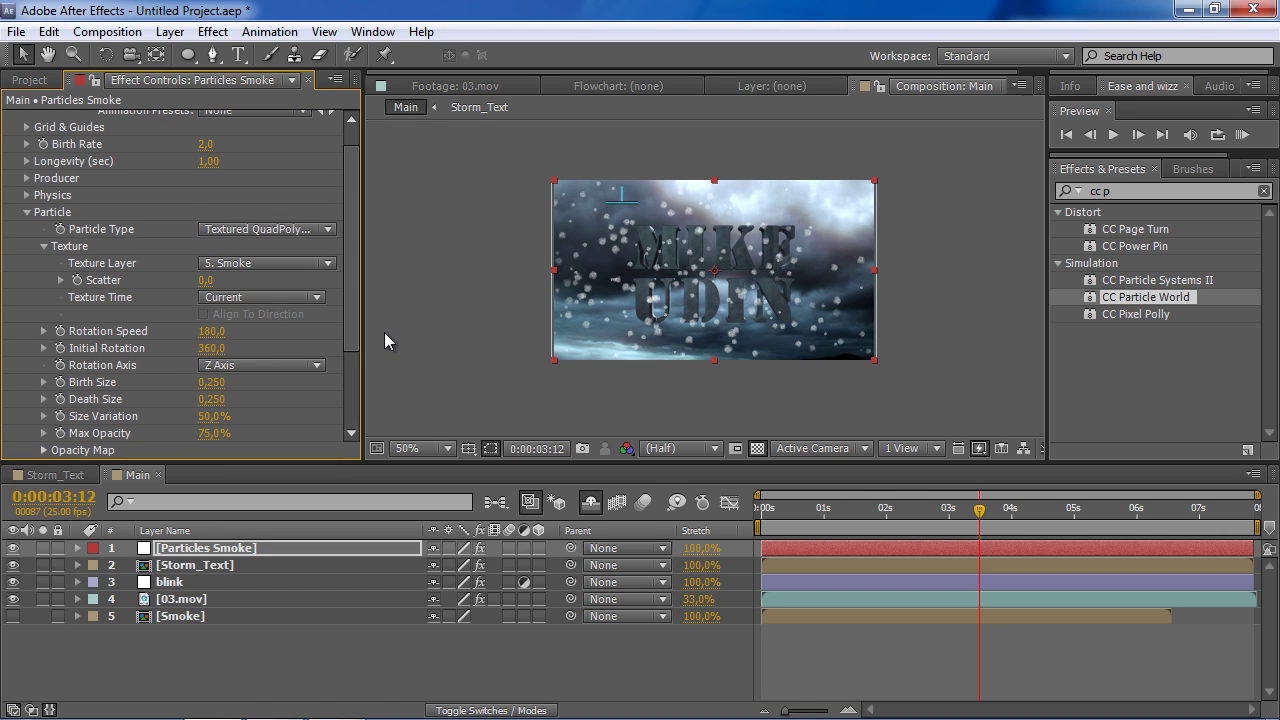
# - Set particle Birth Size and Death Size to 3 and Size Variation to 0%
pyautogui.click(210, 382)
pyautogui.write('3')
pyautogui.press('Tab')
pyautogui.write('3')
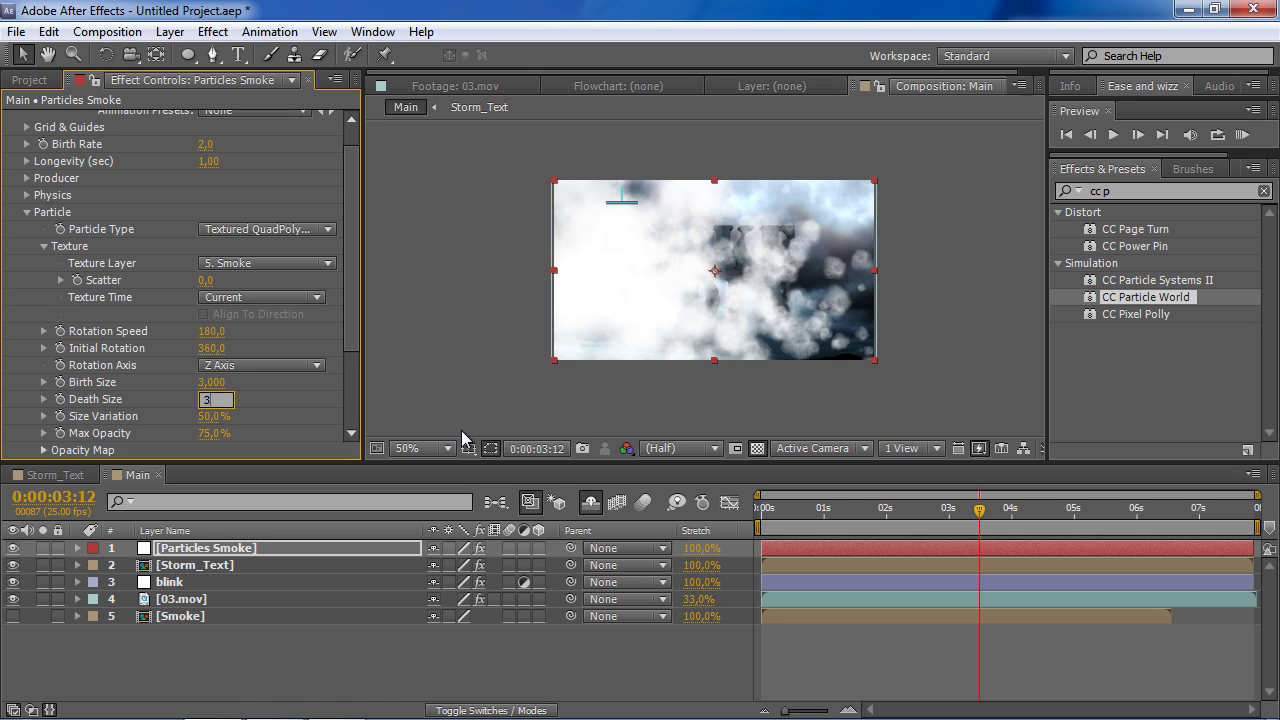
pyautogui.hotkey('shift', 'Tab')
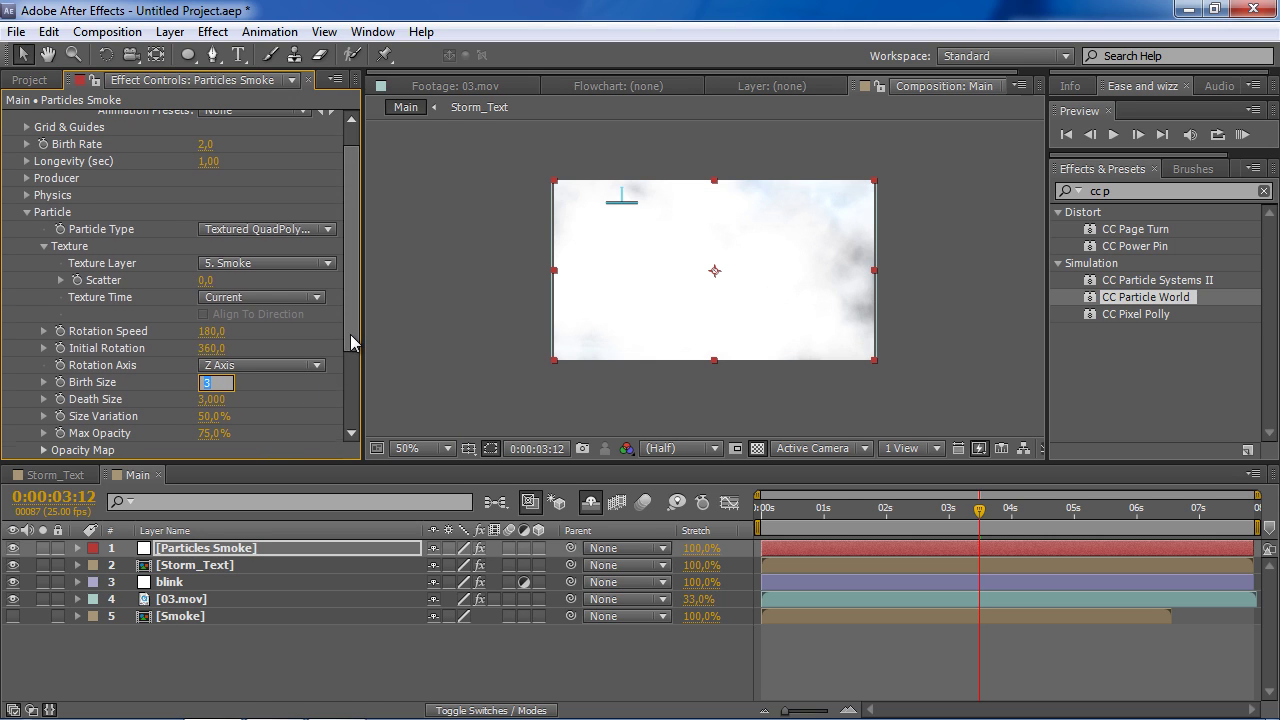
pyautogui.scroll(-1, 322, 382)
pyautogui.moveTo(212, 391); pyautogui.dragTo(159, 391)
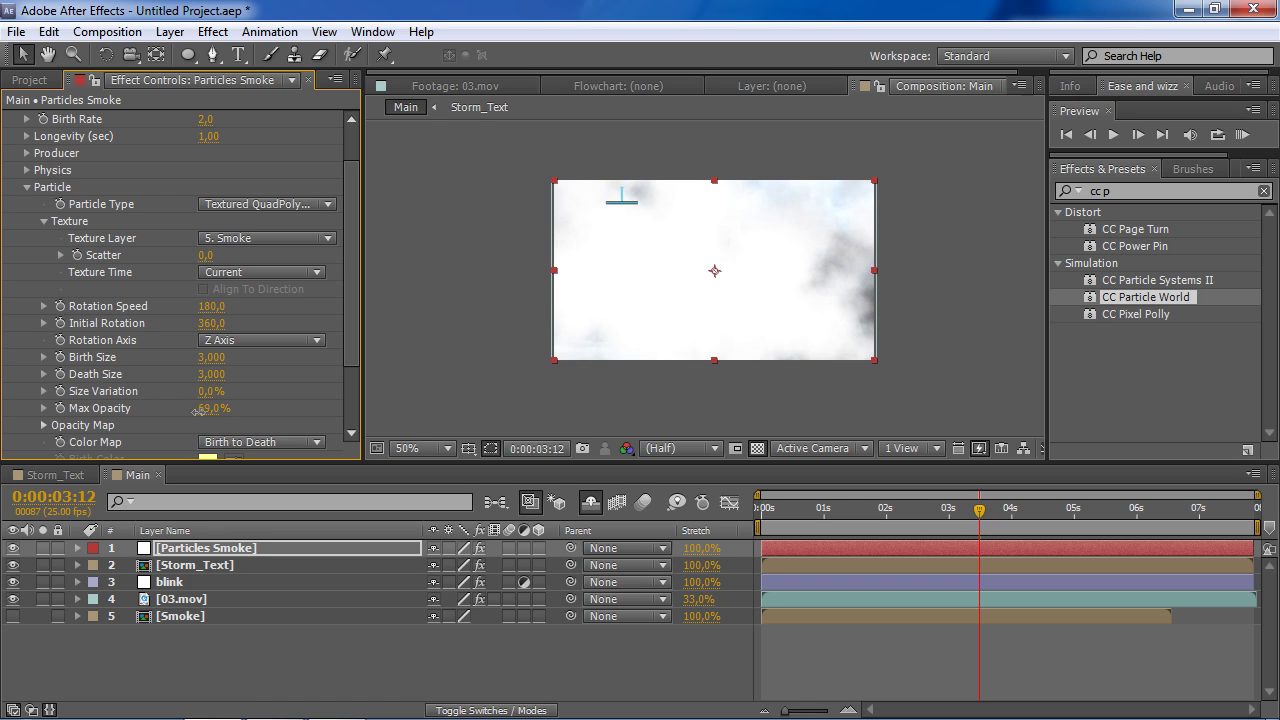
# - Lower the particles' Max Opacity to 5% so the text shows through
pyautogui.moveTo(197, 412)
pyautogui.mouseDown()
pyautogui.moveTo(139, 413)
pyautogui.moveTo(206, 408)
pyautogui.mouseUp()
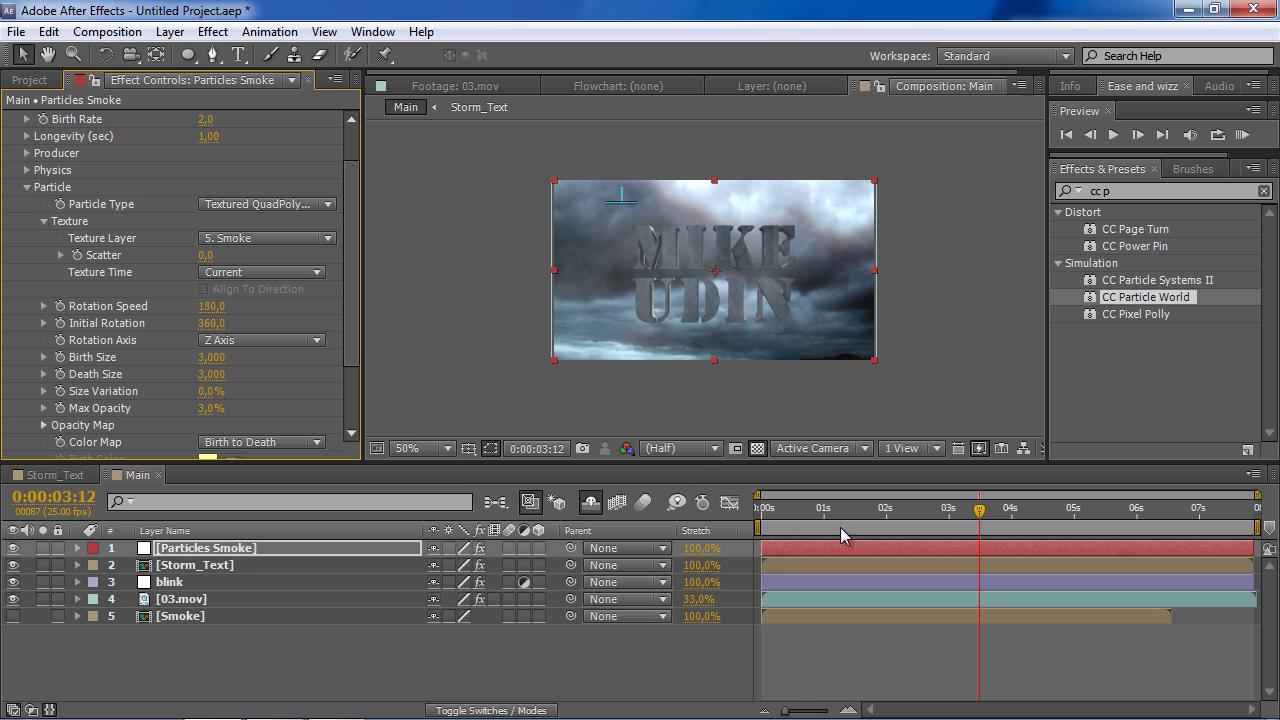
pyautogui.moveTo(935, 510)
pyautogui.mouseDown()
pyautogui.moveTo(793, 512)
pyautogui.moveTo(886, 510)
pyautogui.moveTo(864, 510)
pyautogui.mouseUp()
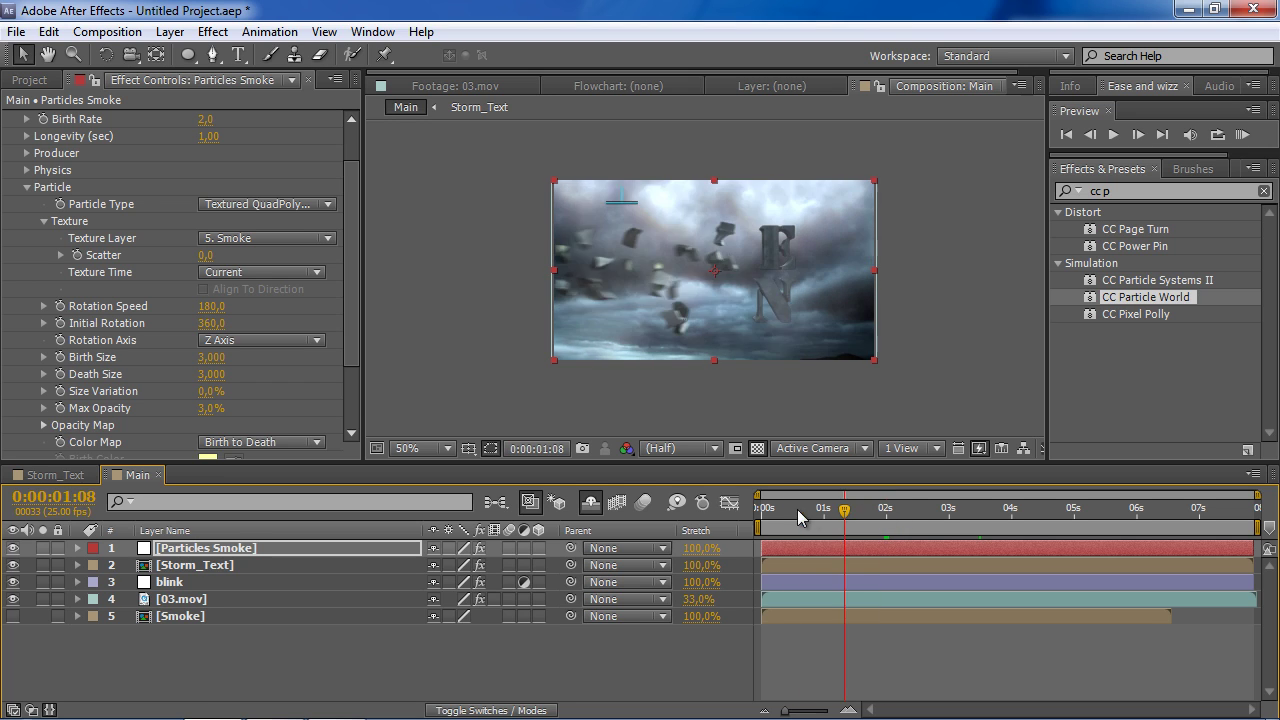
pyautogui.click(210, 408)
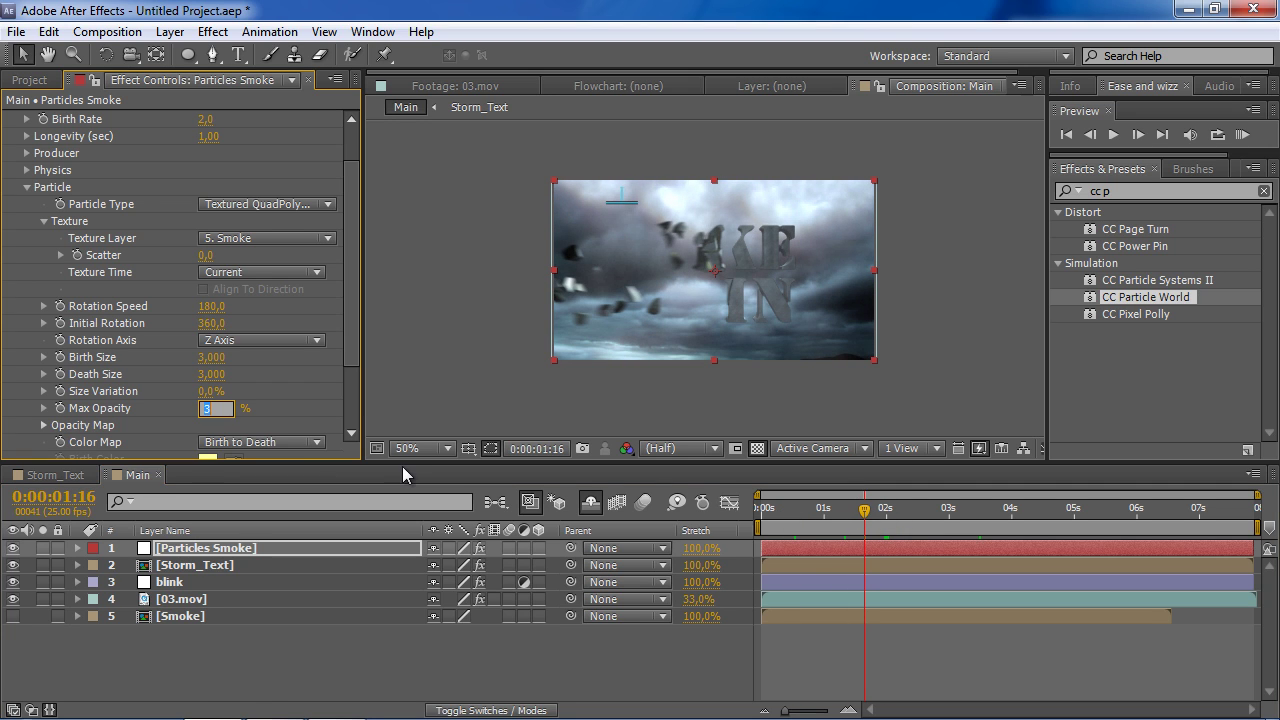
pyautogui.write('5')
pyautogui.press('Return')
# - Reshape the particle Opacity Map curve, ending with a flat curve
pyautogui.moveTo(357, 320); pyautogui.dragTo(353, 371)
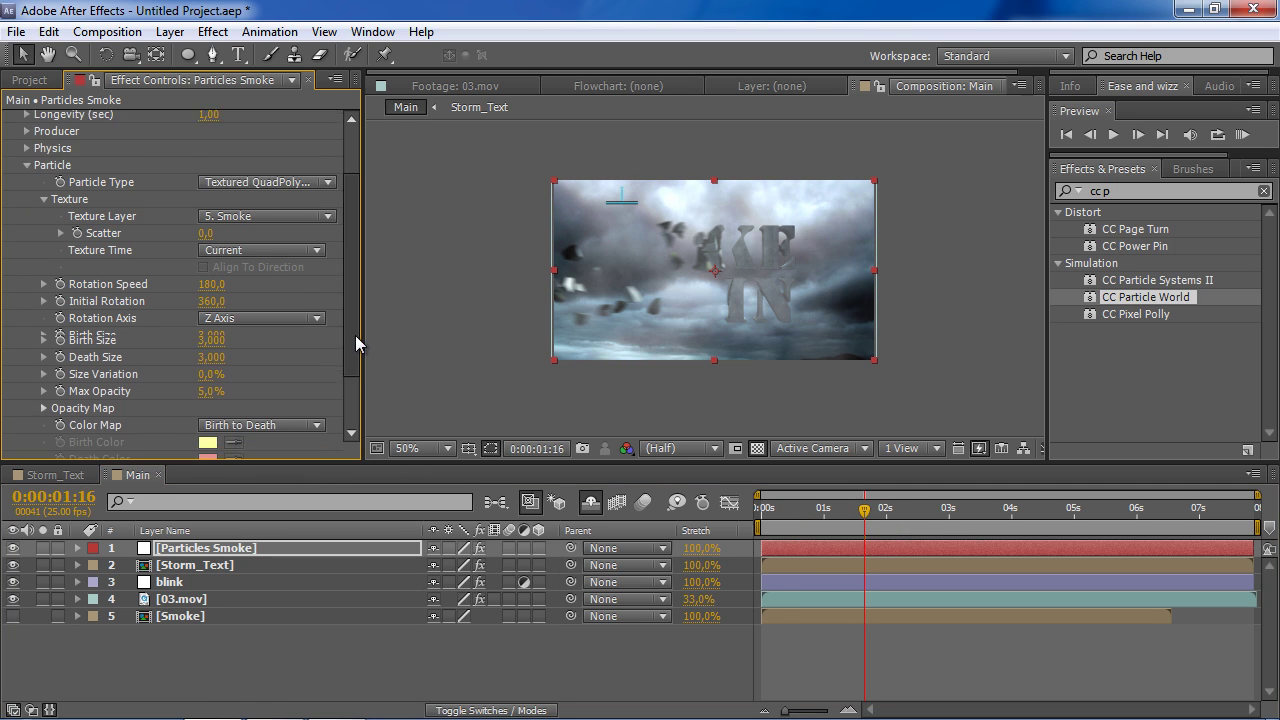
pyautogui.click(44, 343)
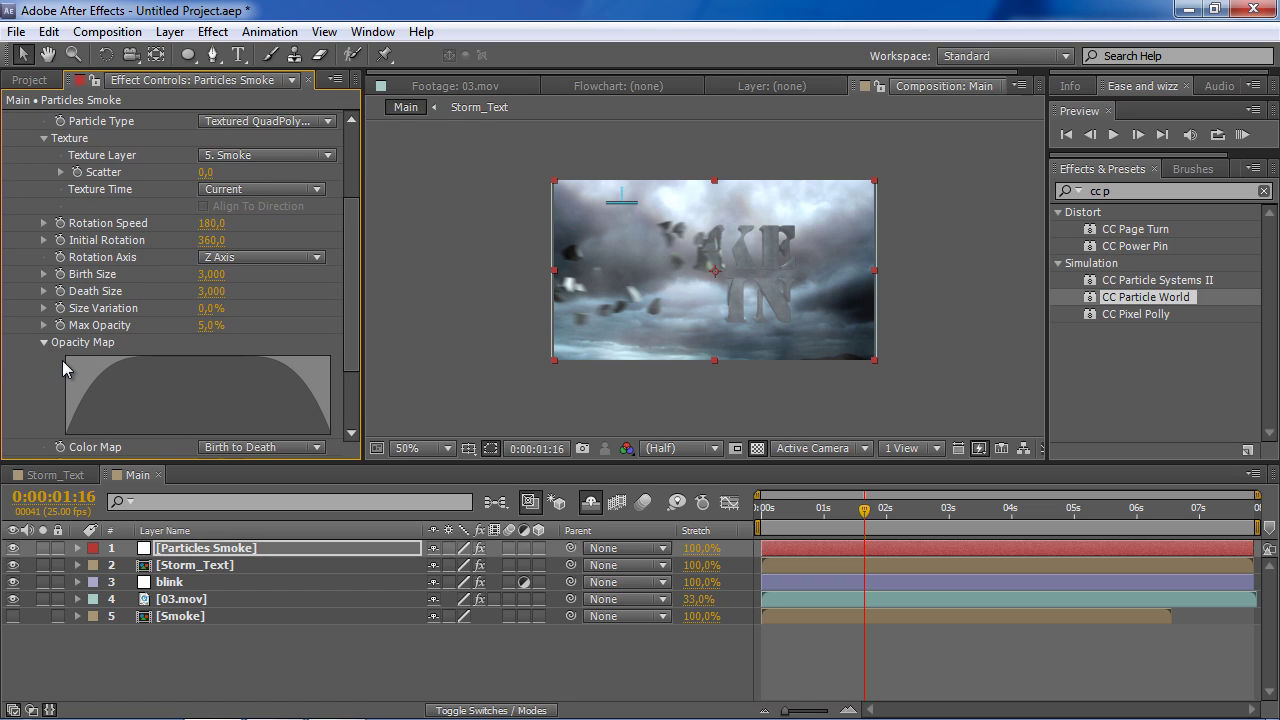
pyautogui.moveTo(65, 367); pyautogui.dragTo(352, 368)
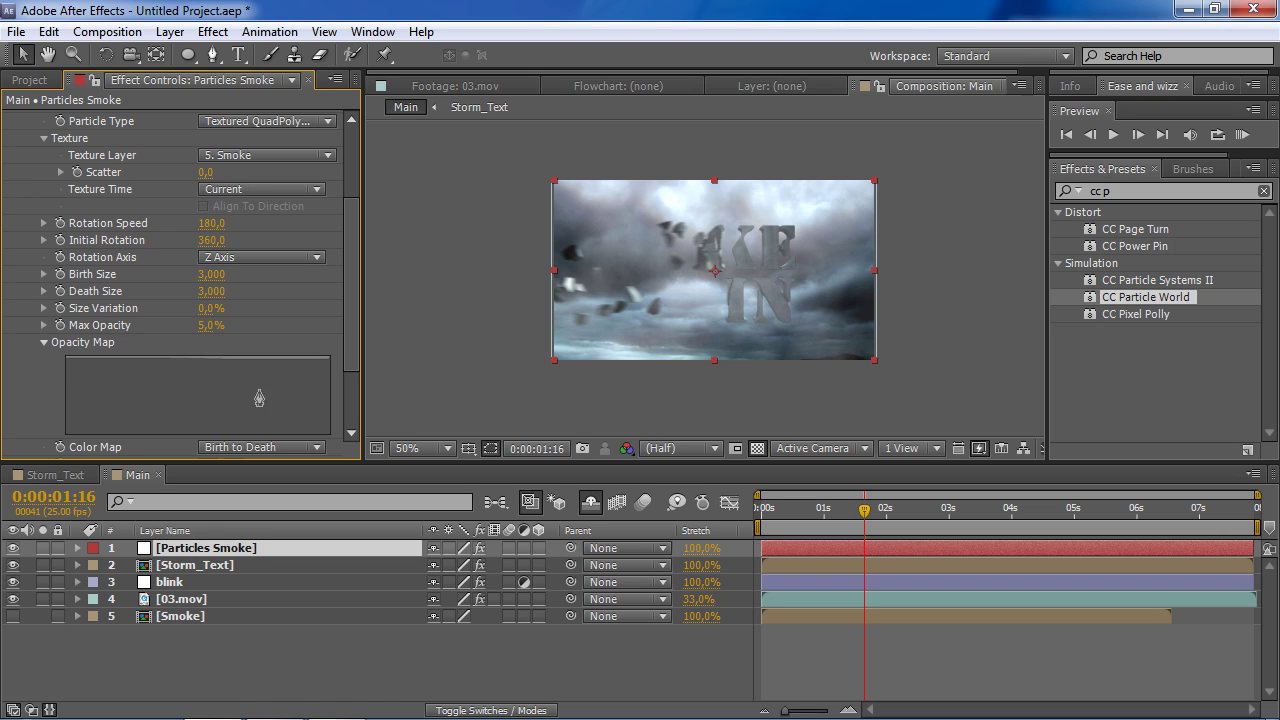
pyautogui.moveTo(65, 396); pyautogui.dragTo(300, 388)
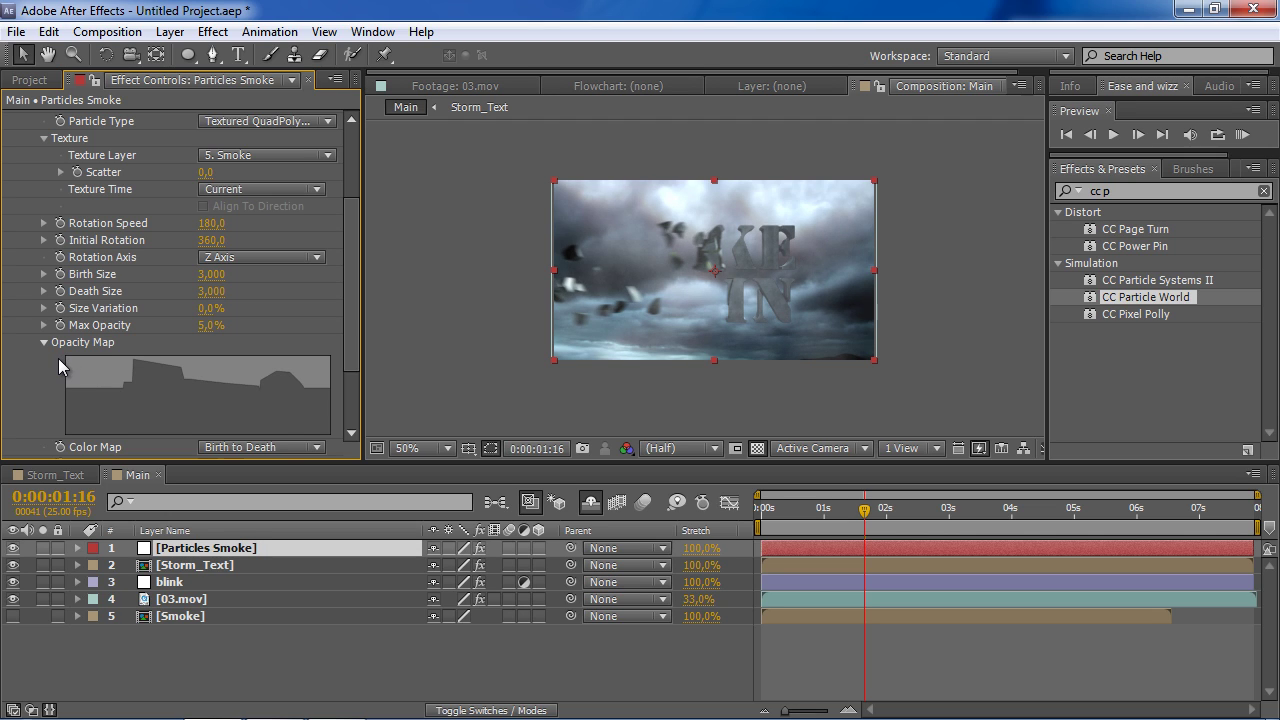
pyautogui.moveTo(63, 366); pyautogui.dragTo(330, 360)
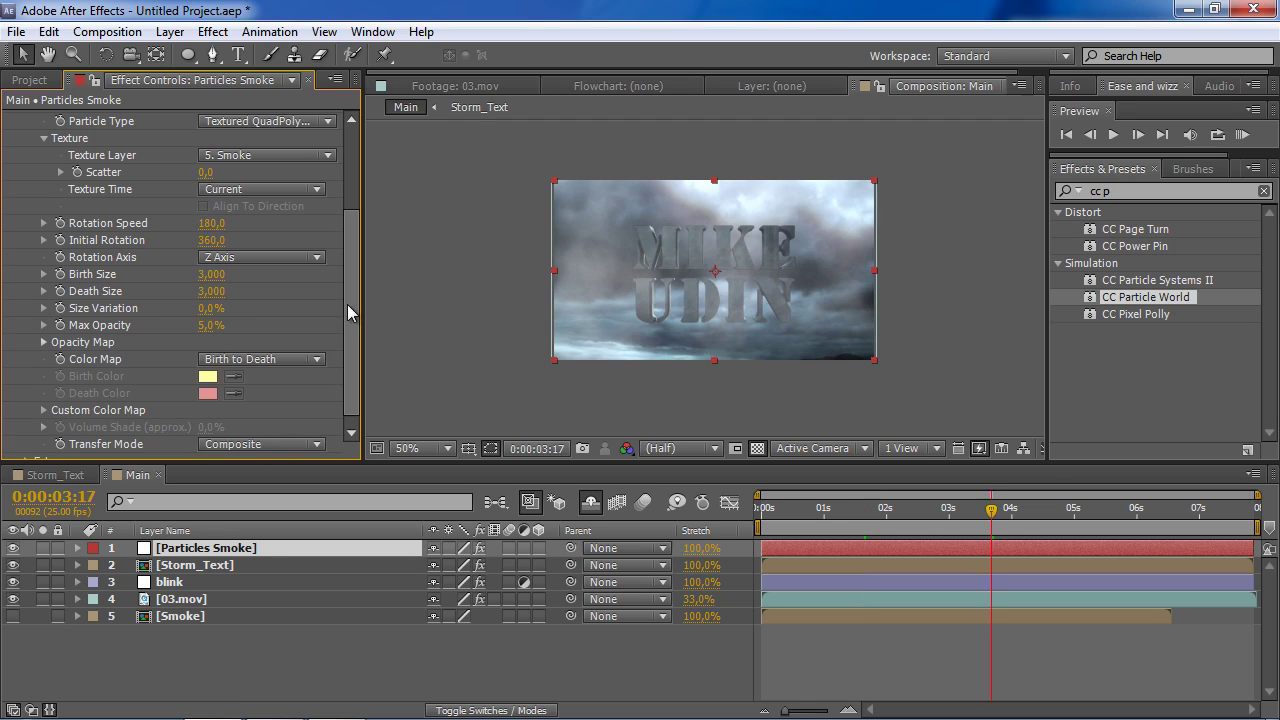
# - Confirm the smoke Birth Rate of 1.5 and preview the particles on the timeline
pyautogui.scroll(-1, 351, 305)
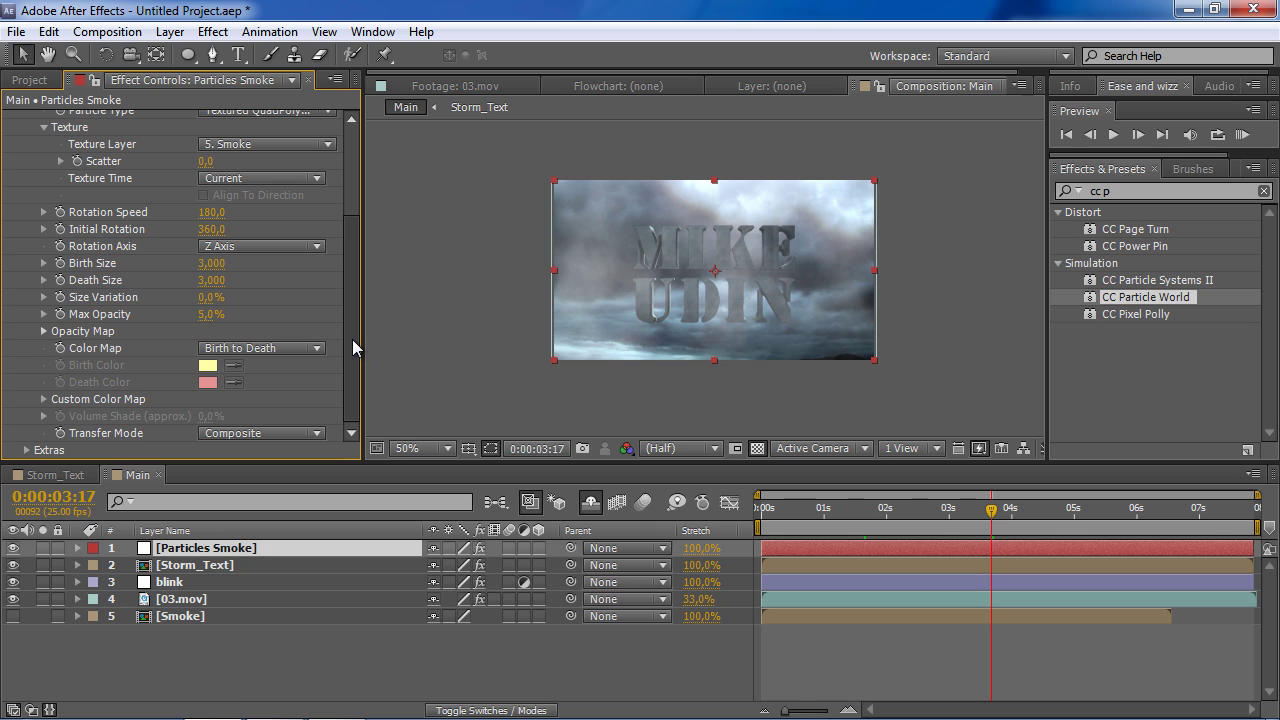
pyautogui.moveTo(352, 339); pyautogui.dragTo(352, 213)
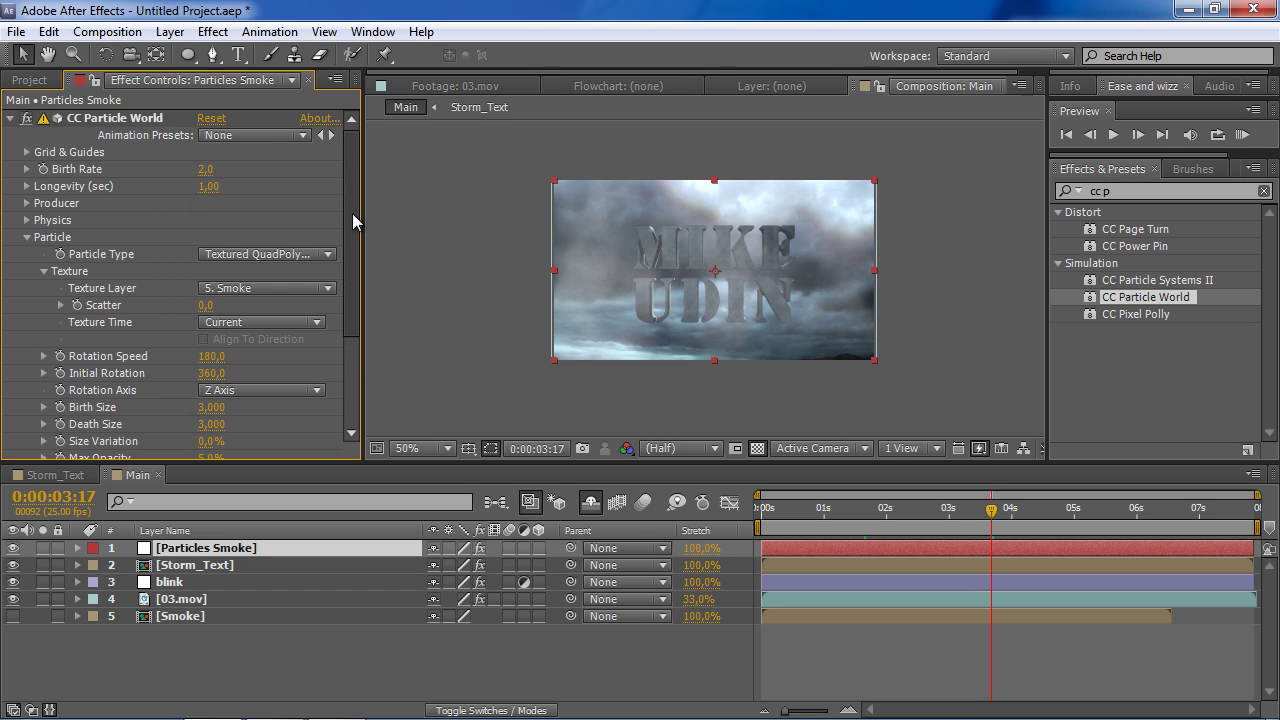
pyautogui.click(206, 170)
pyautogui.write('1,5')
pyautogui.press('Return')
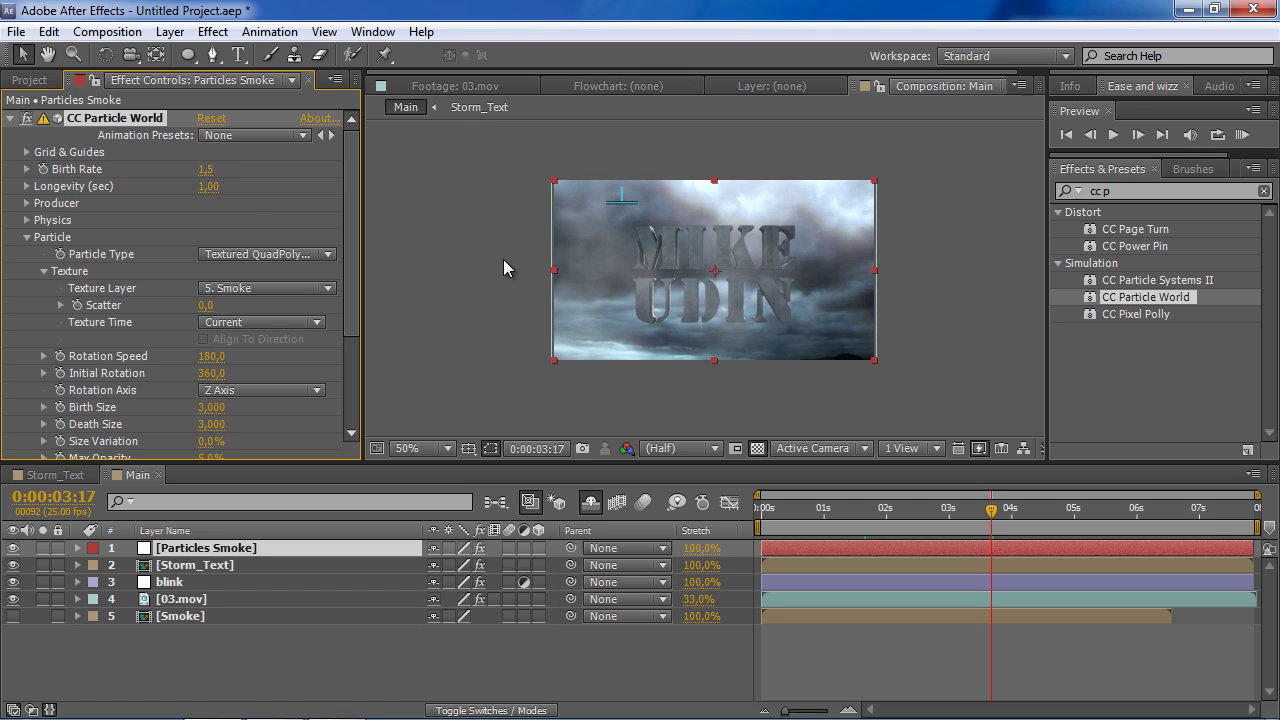
pyautogui.moveTo(823, 510)
pyautogui.mouseDown()
pyautogui.moveTo(966, 512)
pyautogui.moveTo(936, 512)
pyautogui.moveTo(954, 512)
pyautogui.mouseUp()
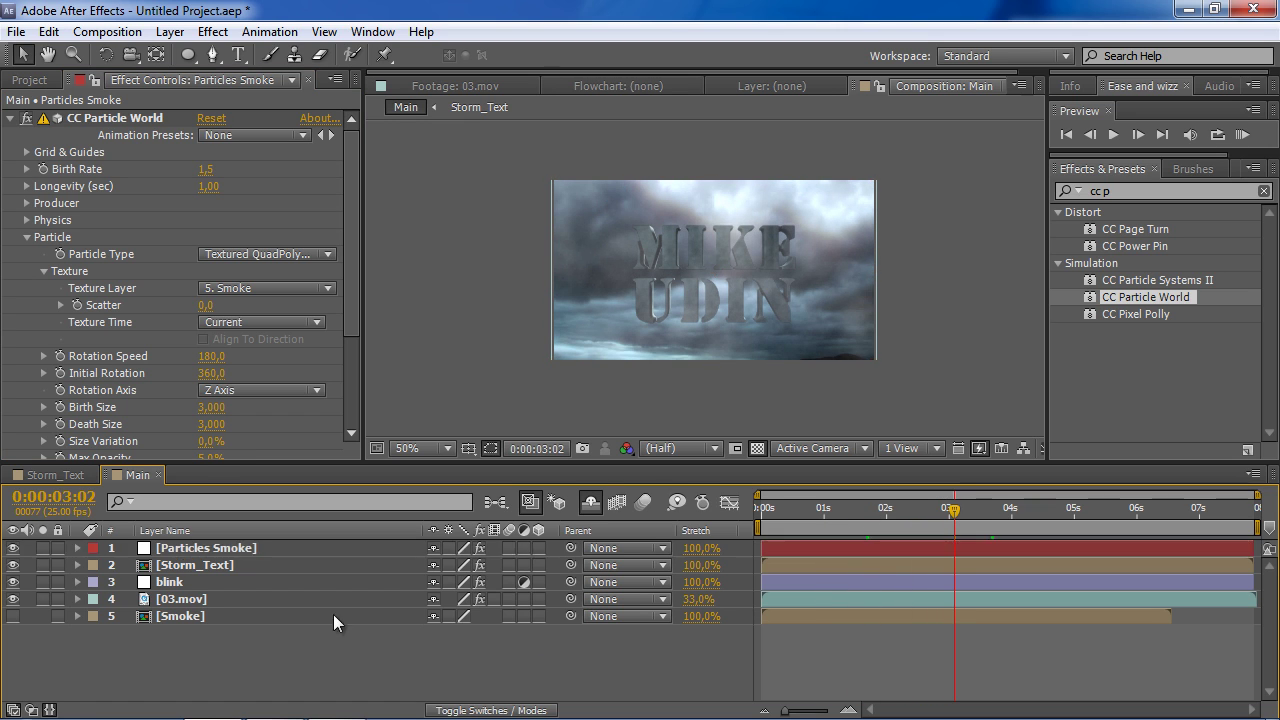
# - Duplicate the Particles Smoke layer and rename the copy 'Particles Stone'
pyautogui.hotkey('ctrl', 'd')
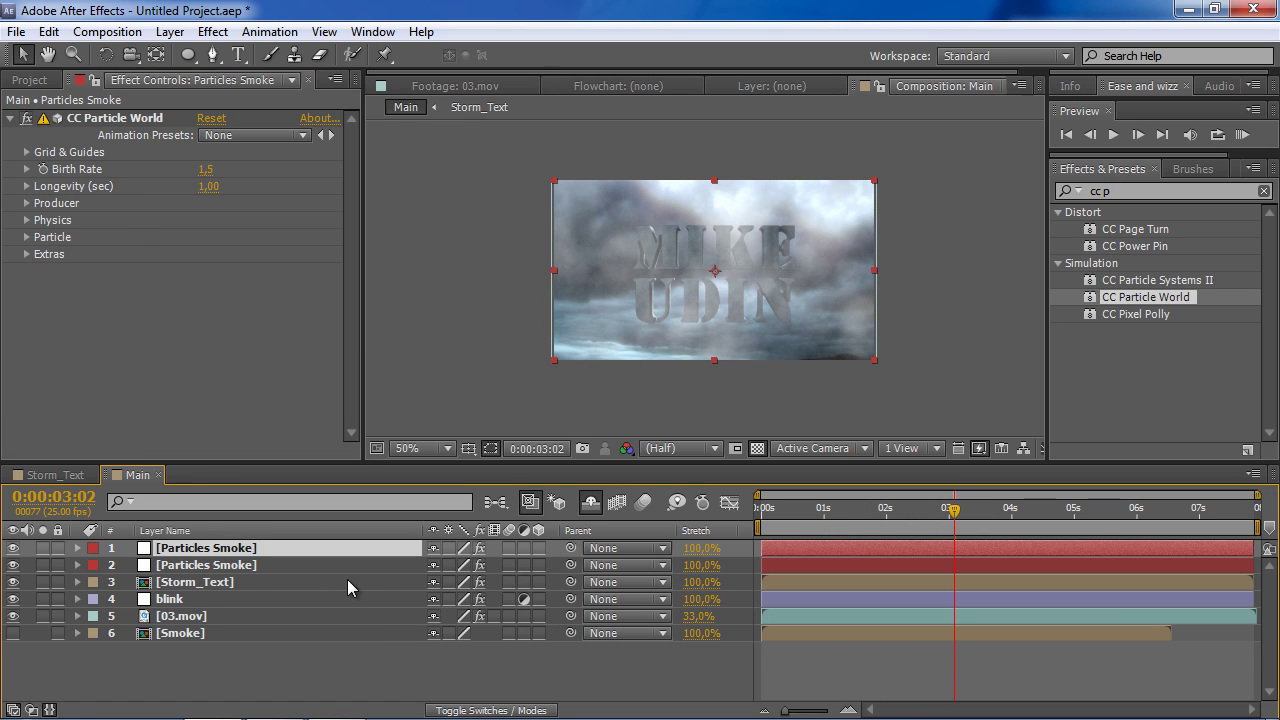
pyautogui.press('Return')
pyautogui.press('End')
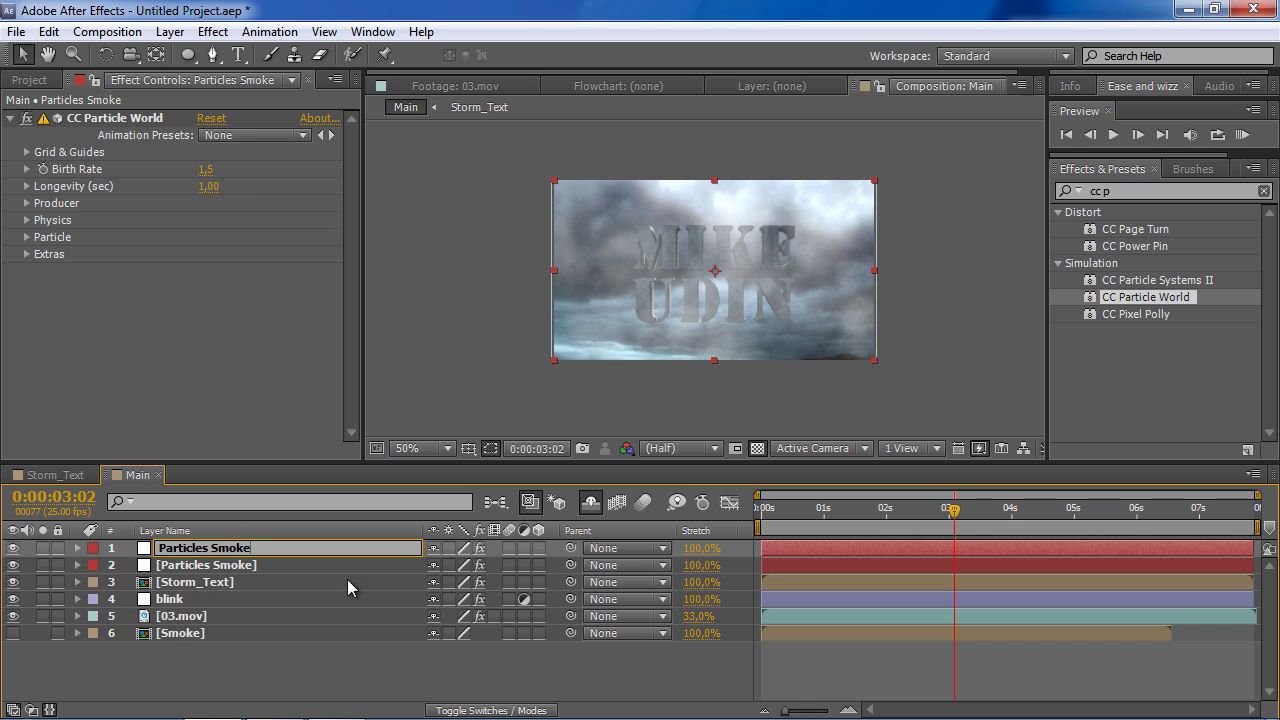
pyautogui.hotkey('shift', 'Left')
pyautogui.hotkey('shift', 'Left')
pyautogui.hotkey('shift', 'Left')
pyautogui.hotkey('shift', 'Left')
pyautogui.write('t')
pyautogui.write('one')
pyautogui.press('Return')
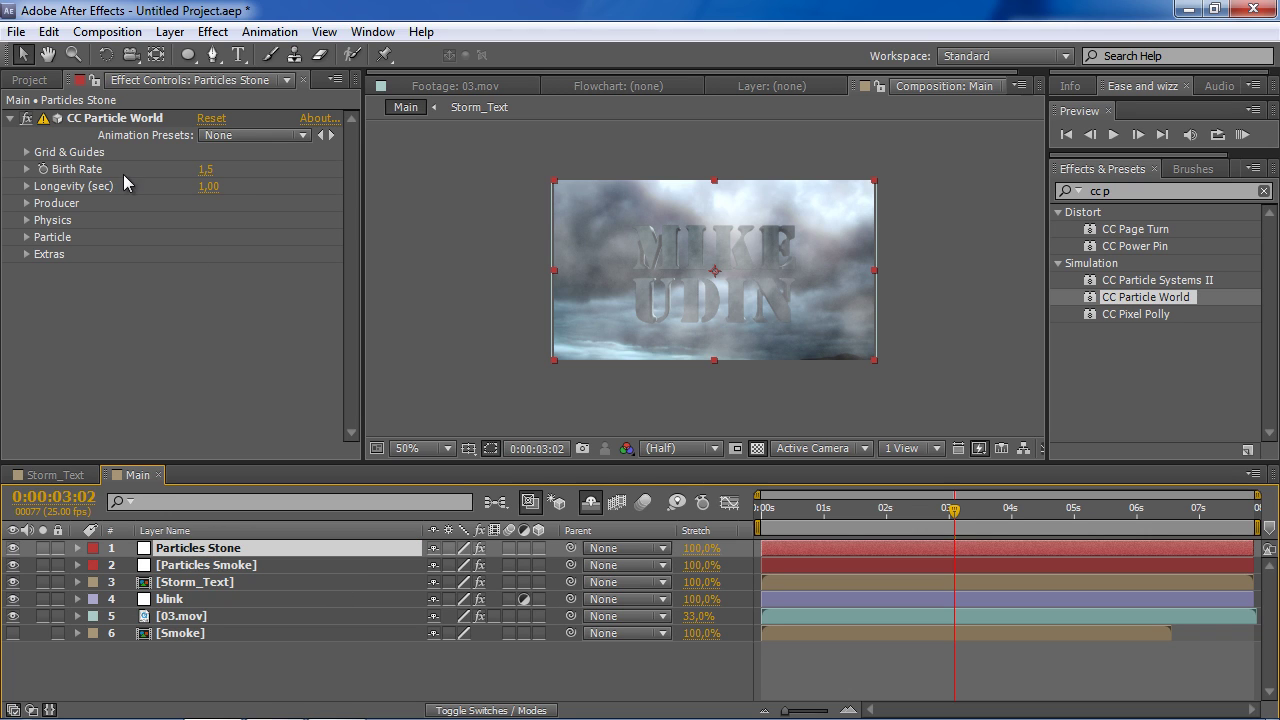
# - Make the particles Cubes with the Black Matte transfer mode
pyautogui.click(27, 237)
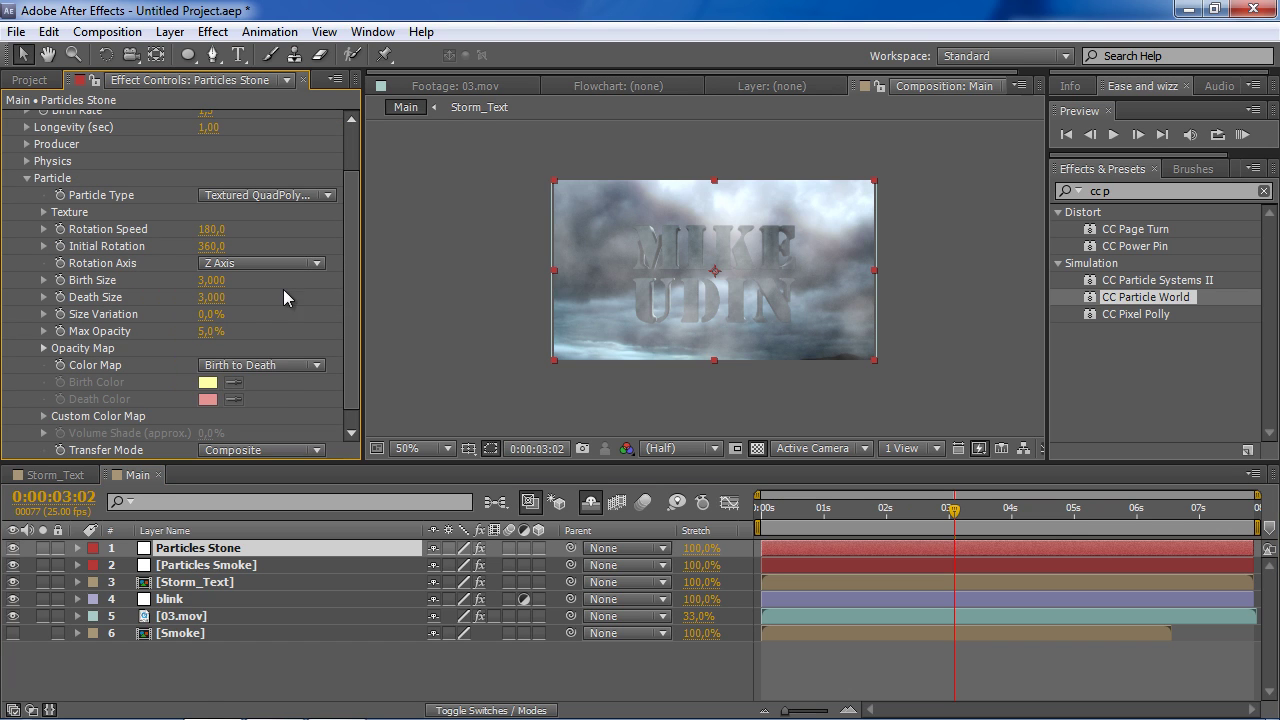
pyautogui.click(267, 198)
pyautogui.click(270, 514)
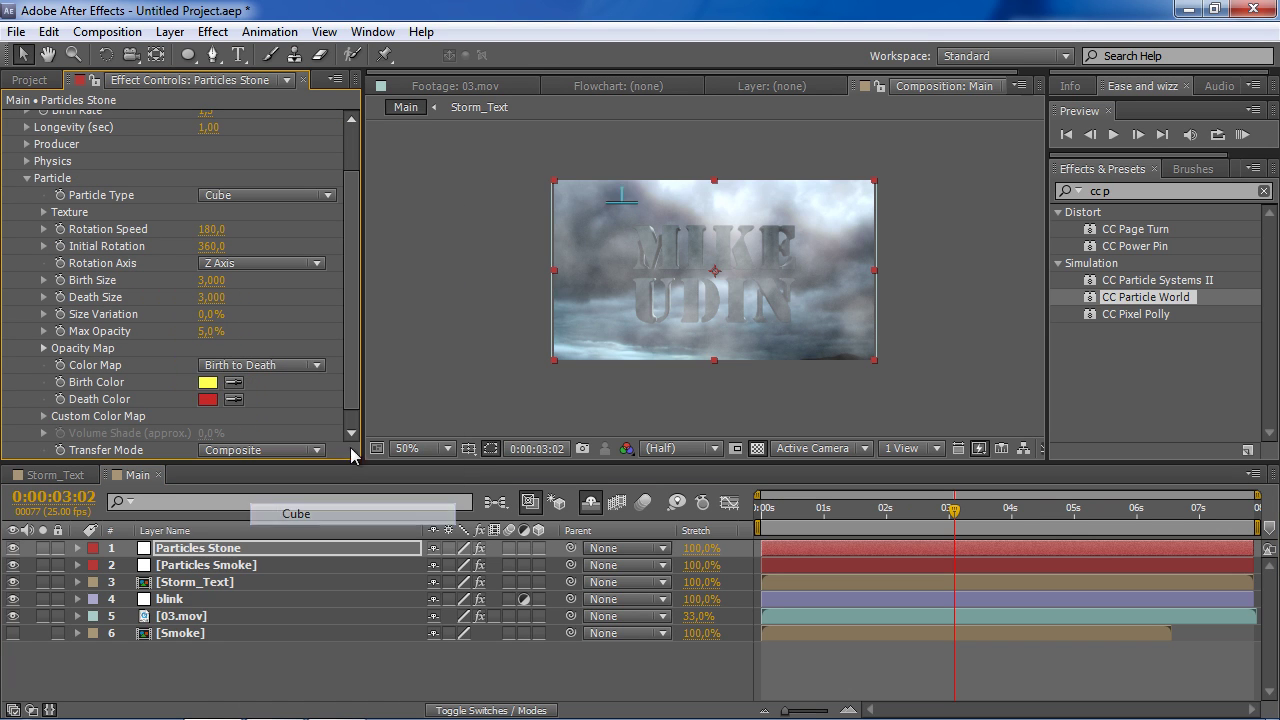
pyautogui.scroll(-1, 350, 380)
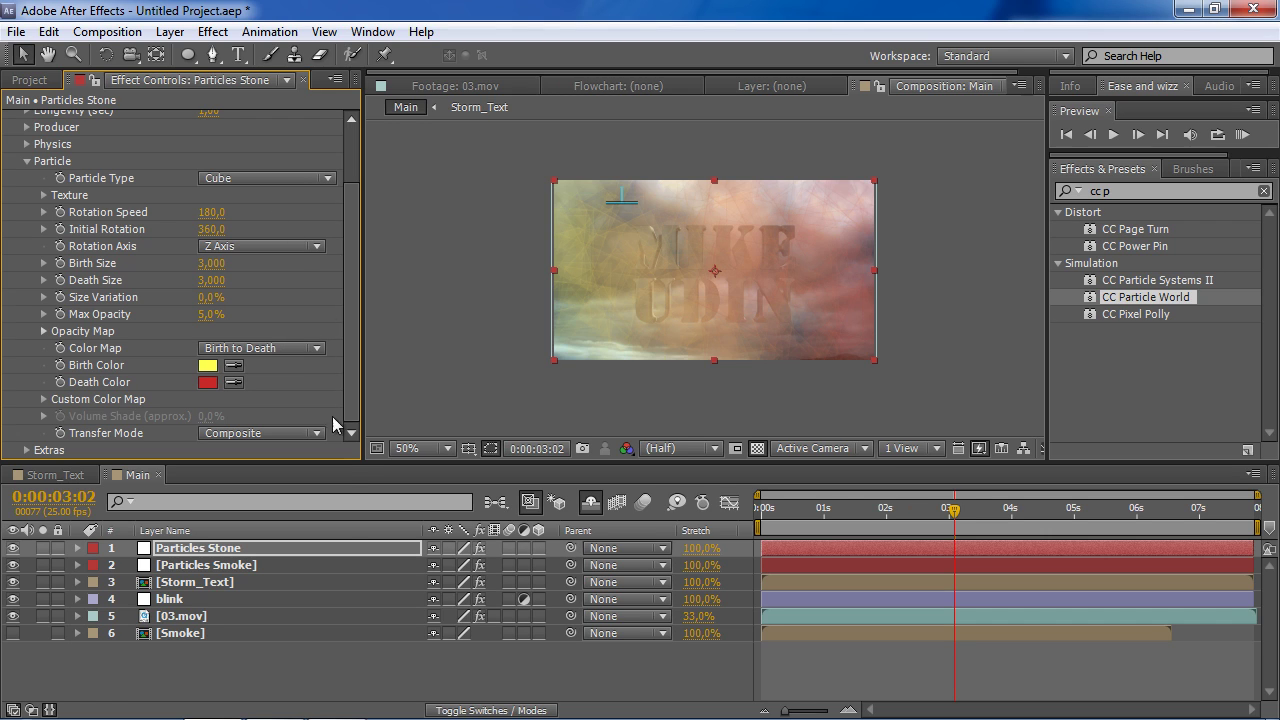
pyautogui.click(293, 433)
pyautogui.click(290, 520)
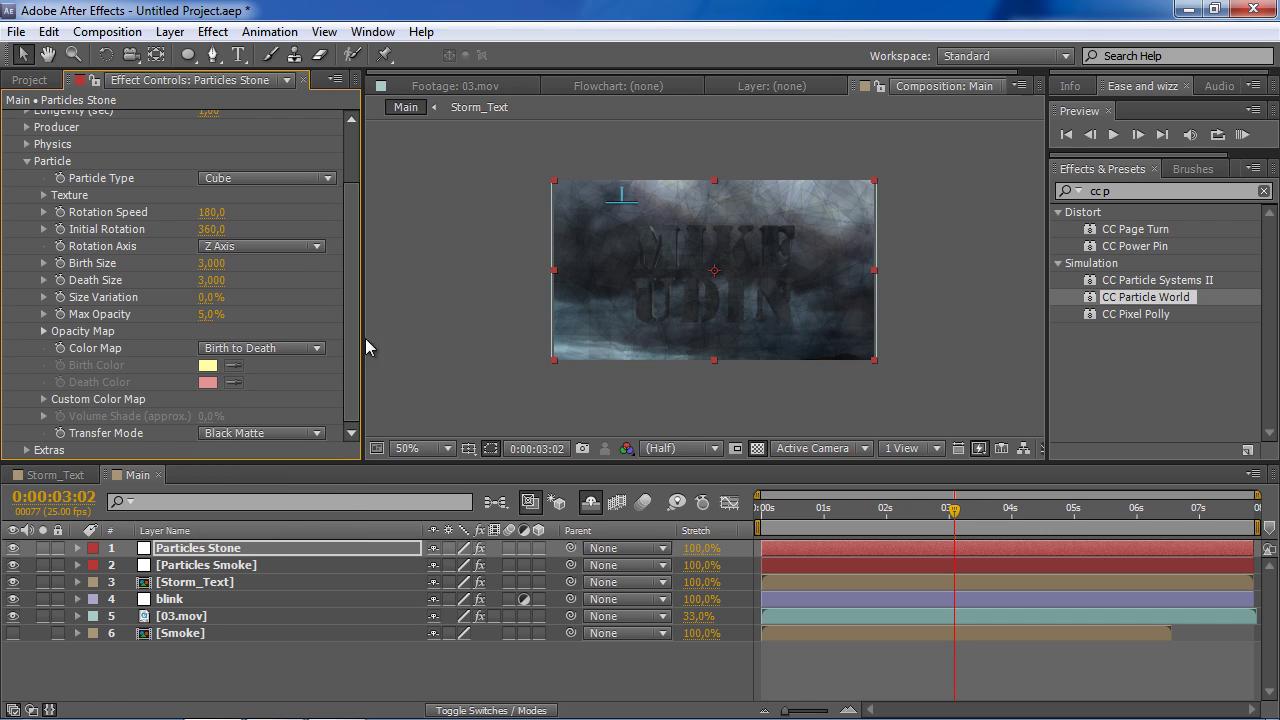
# - Set Birth and Death Size to 0.5 and raise Max Opacity to 21%
pyautogui.click(211, 263)
pyautogui.write('5')
pyautogui.press('Tab')
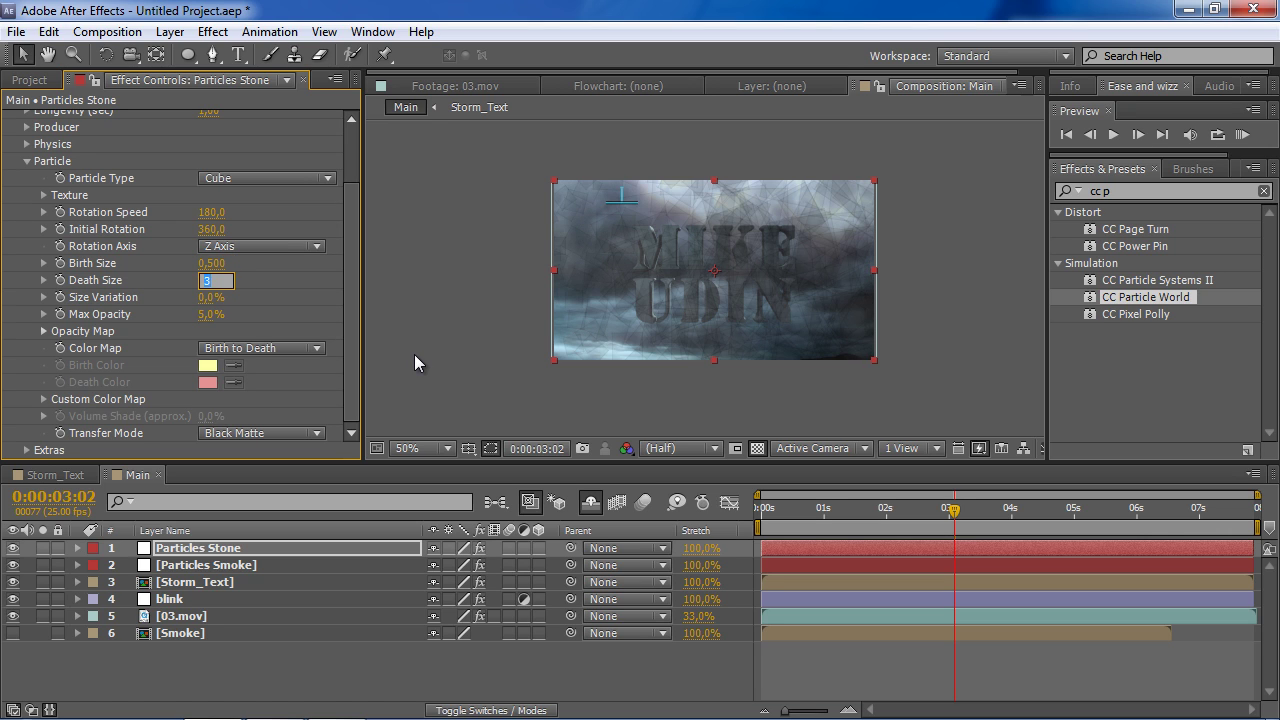
pyautogui.press('Return')
pyautogui.moveTo(212, 314); pyautogui.dragTo(228, 315)
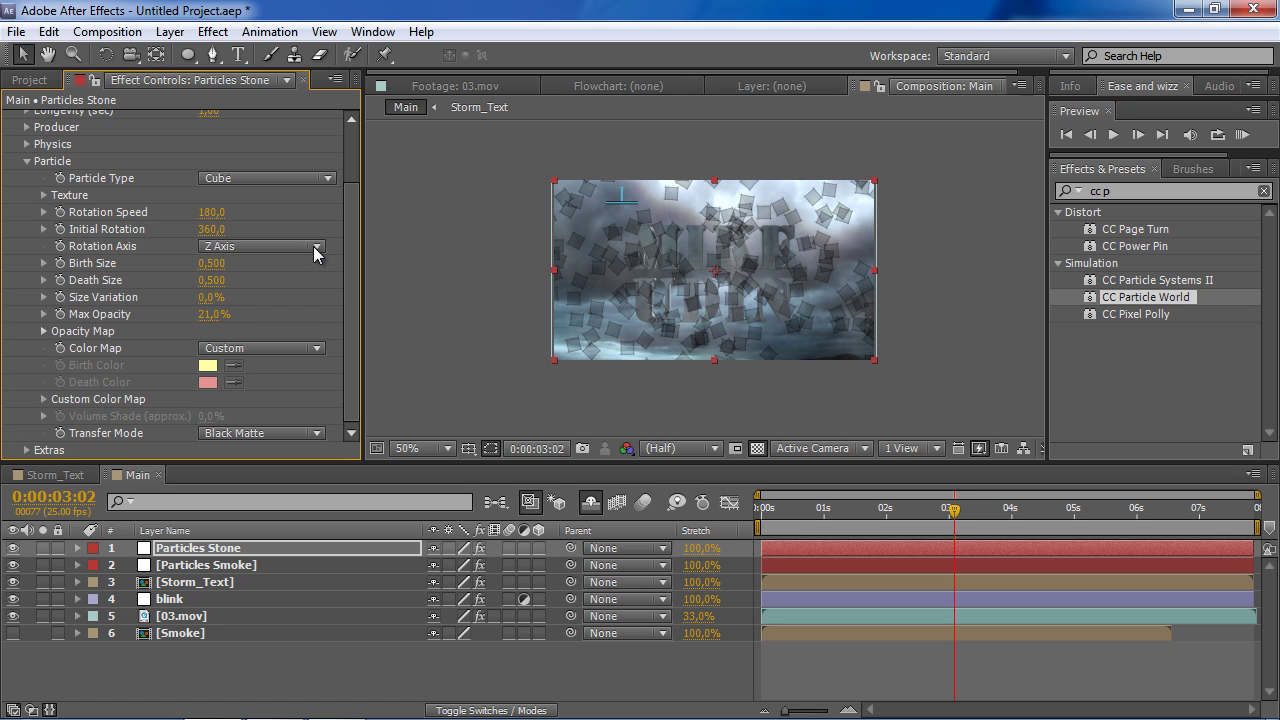
# - Give Particles Stone a Birth Rate of 0.5 and a Physics Velocity of 2
pyautogui.scroll(3, 347, 283)
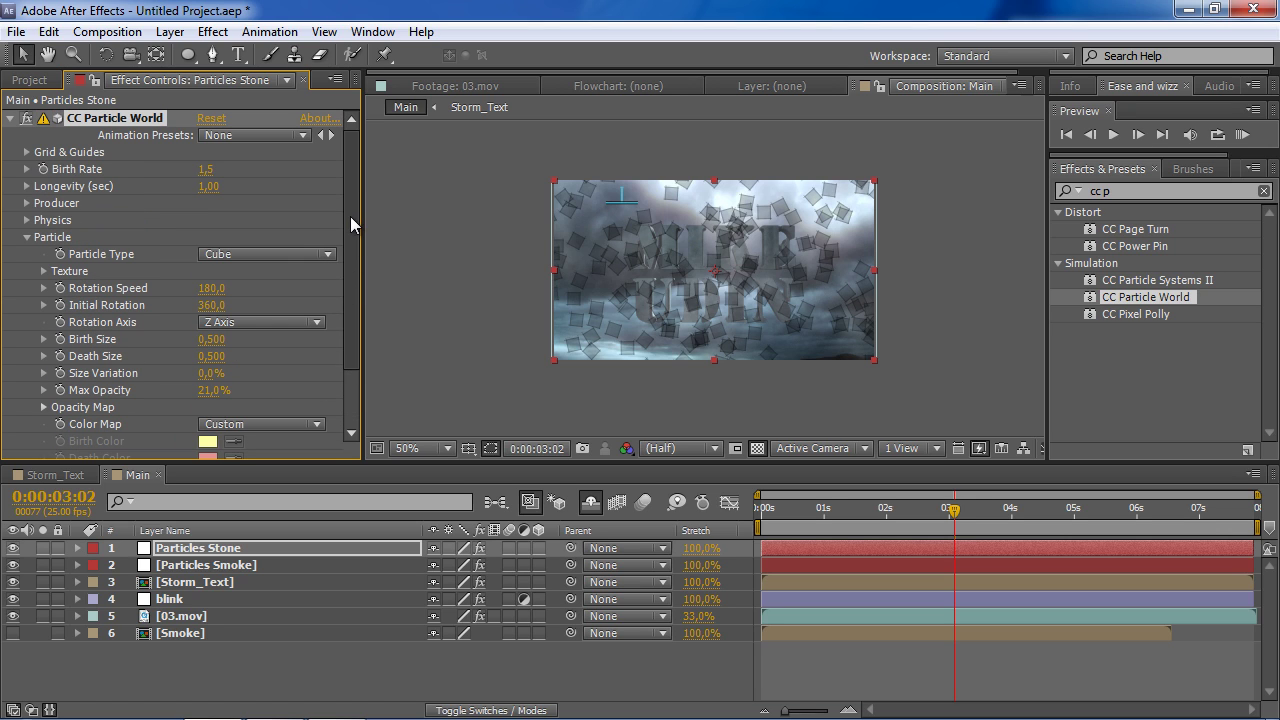
pyautogui.click(208, 170)
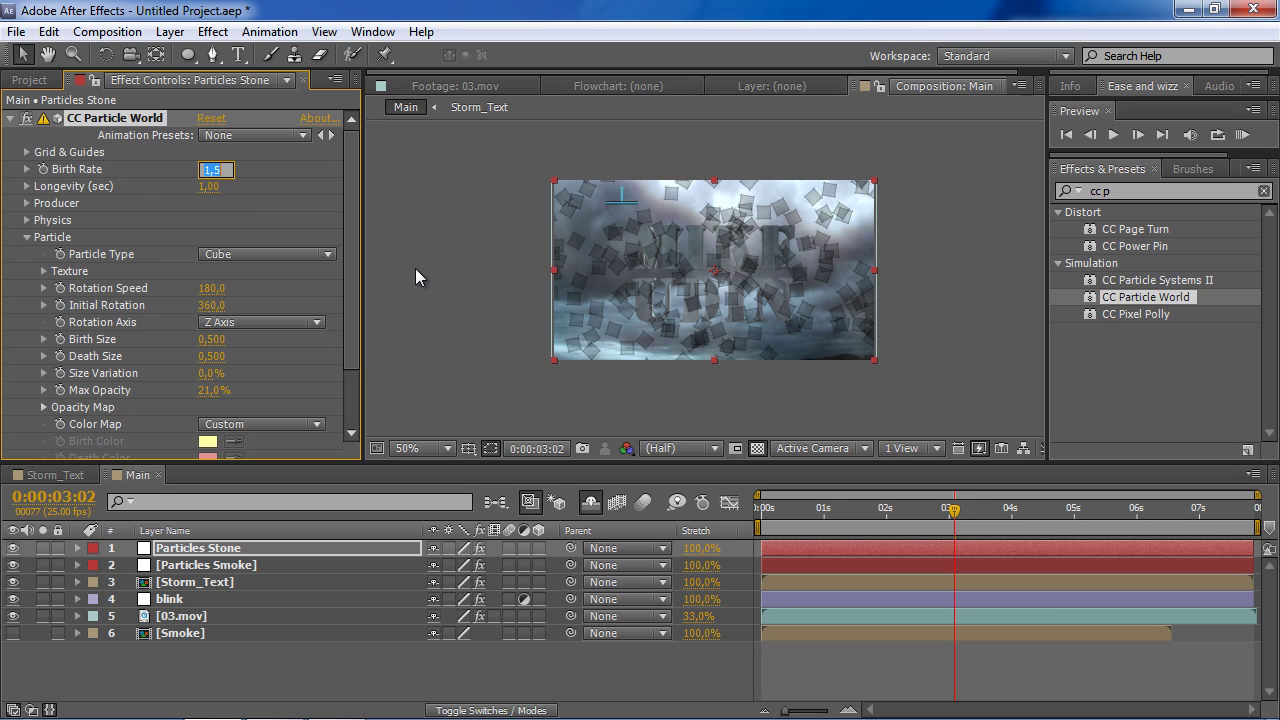
pyautogui.write('0,5')
pyautogui.press('Return')
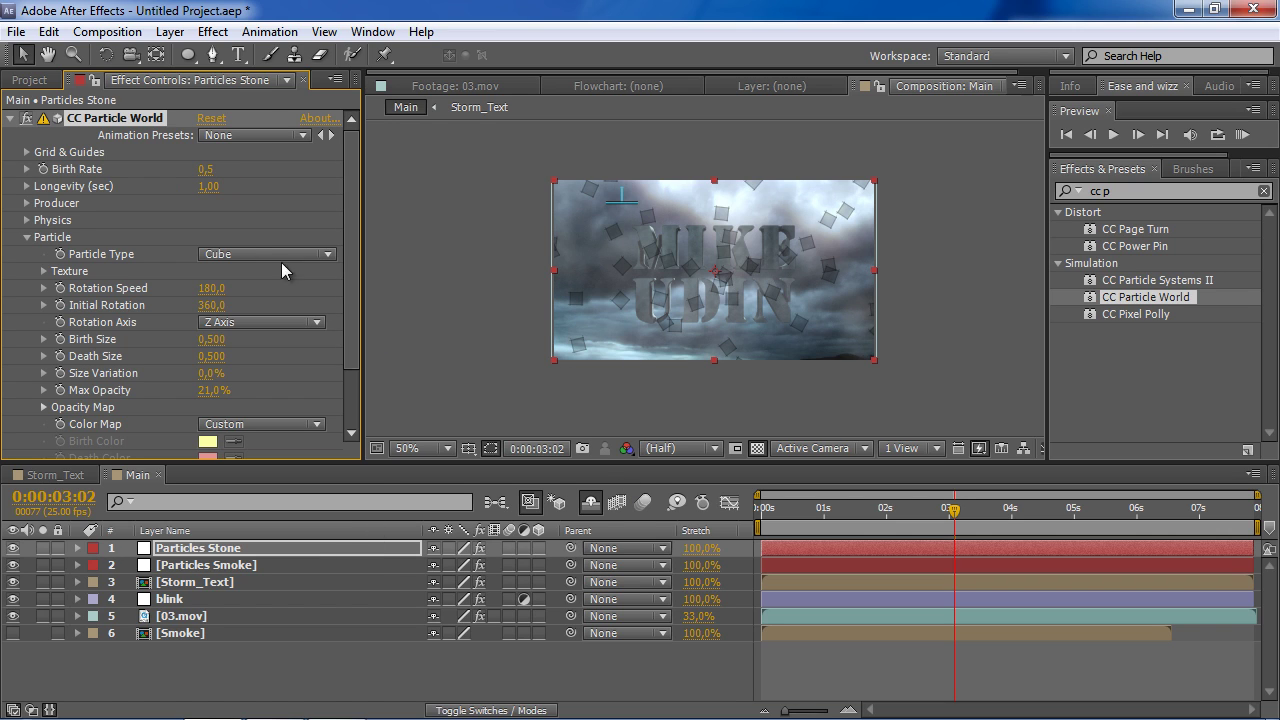
pyautogui.click(27, 220)
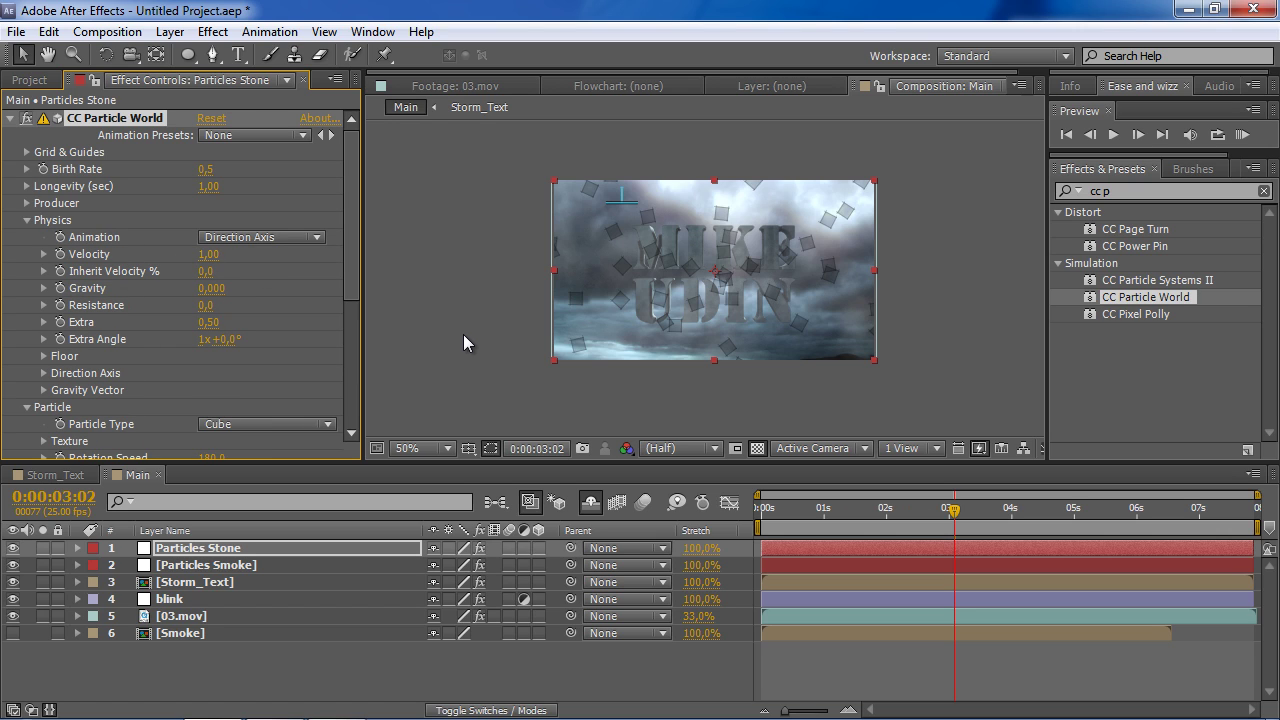
pyautogui.click(208, 256)
pyautogui.write('2')
pyautogui.press('Return')
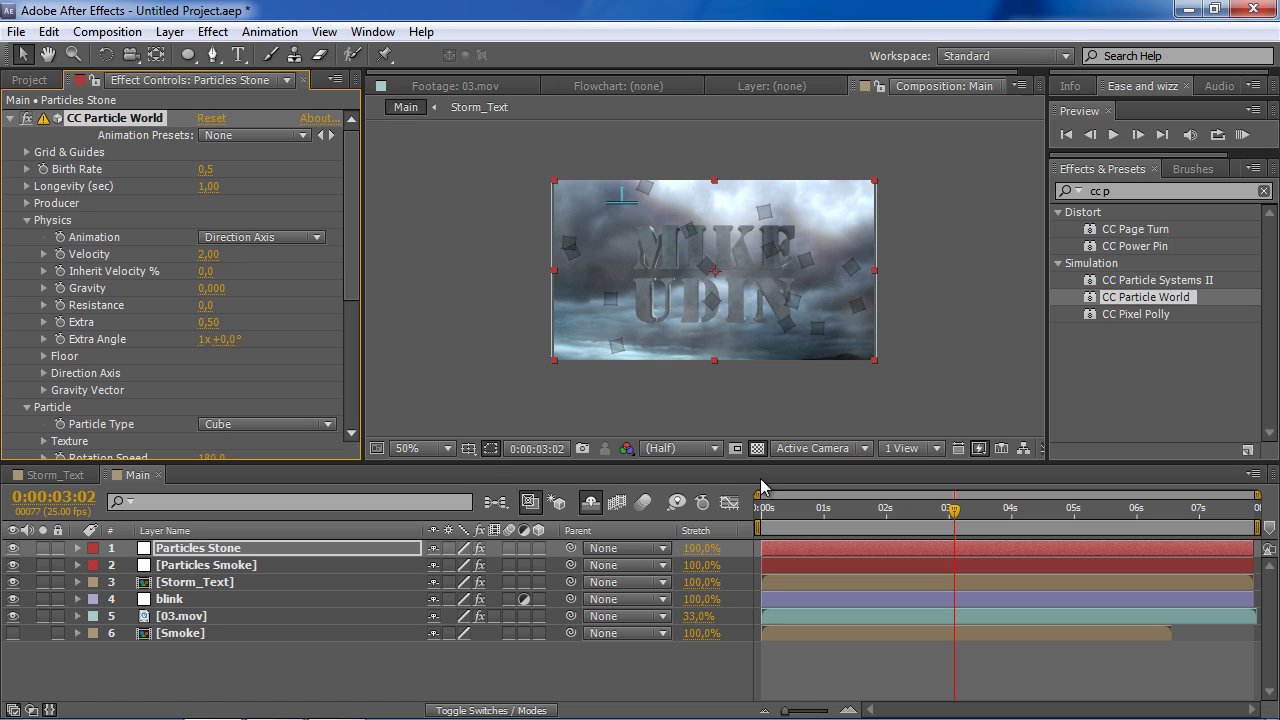
pyautogui.click(295, 658)
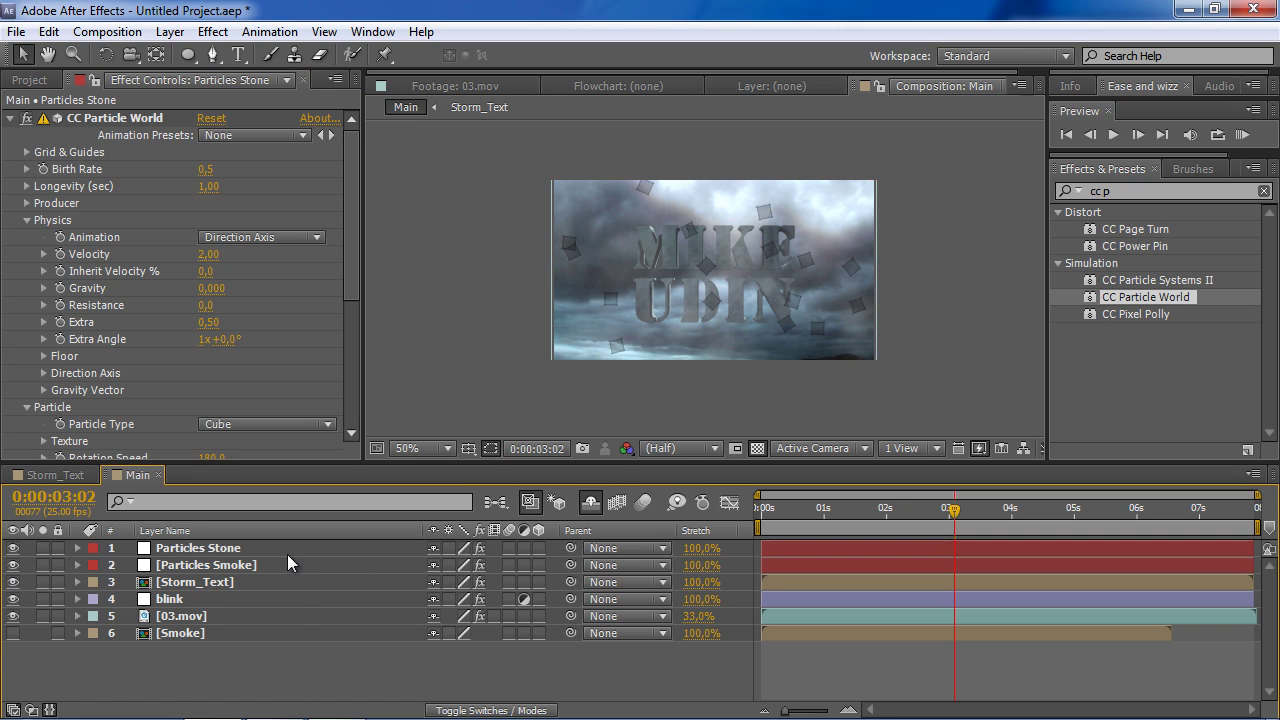
pyautogui.click(287, 554)
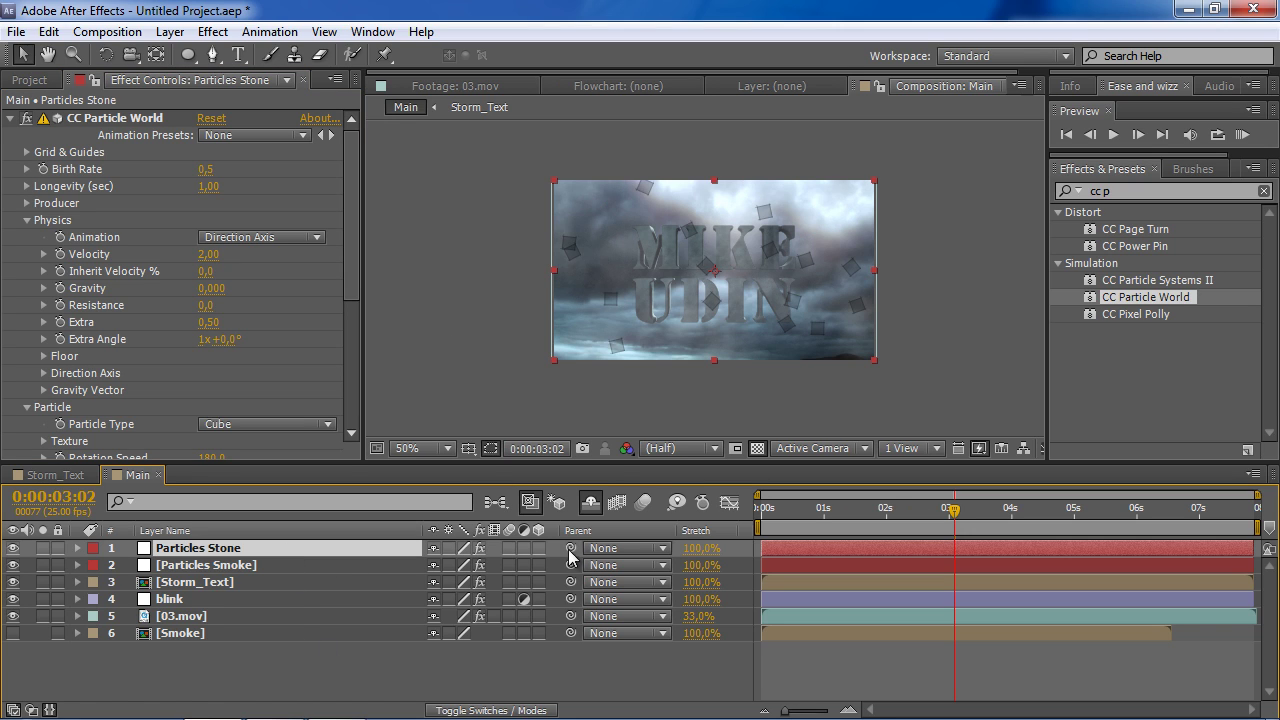
# - Enable composition motion blur and set the stone particles' Longevity to 2 seconds
pyautogui.click(648, 503)
pyautogui.moveTo(829, 512)
pyautogui.mouseDown()
pyautogui.moveTo(926, 516)
pyautogui.moveTo(801, 512)
pyautogui.moveTo(866, 512)
pyautogui.mouseUp()
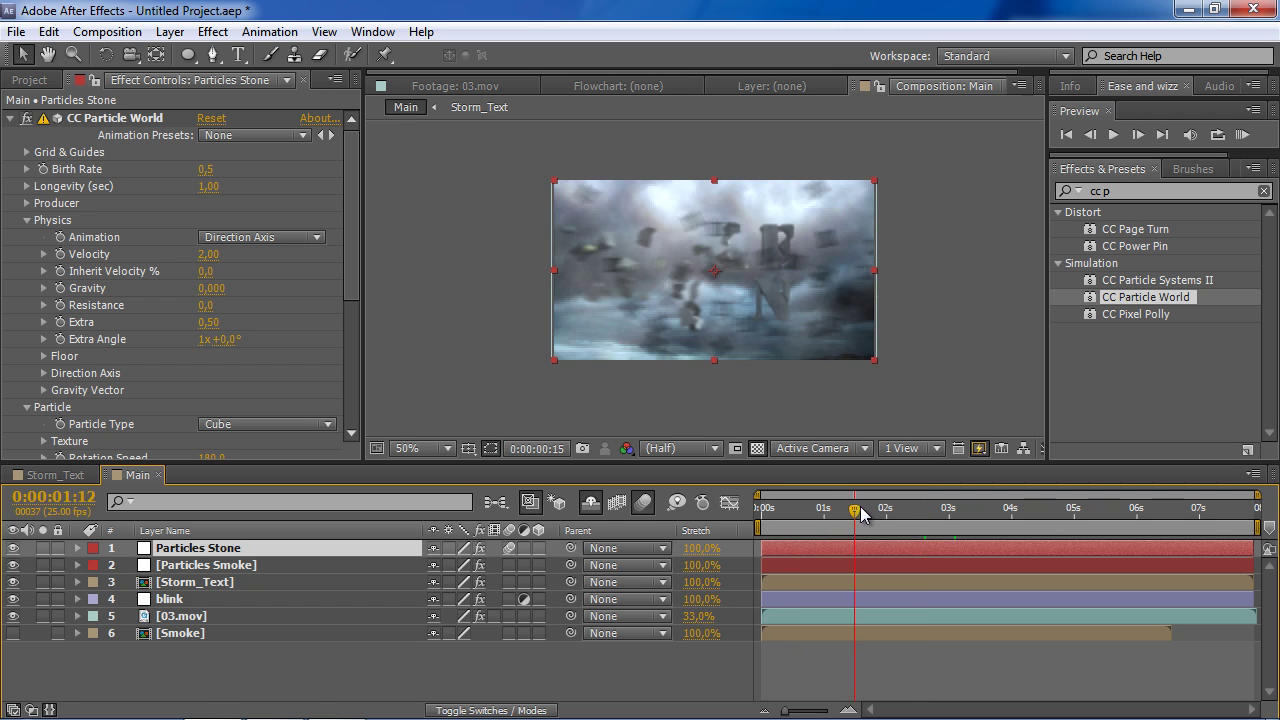
pyautogui.click(208, 186)
pyautogui.write('2')
pyautogui.press('Return')
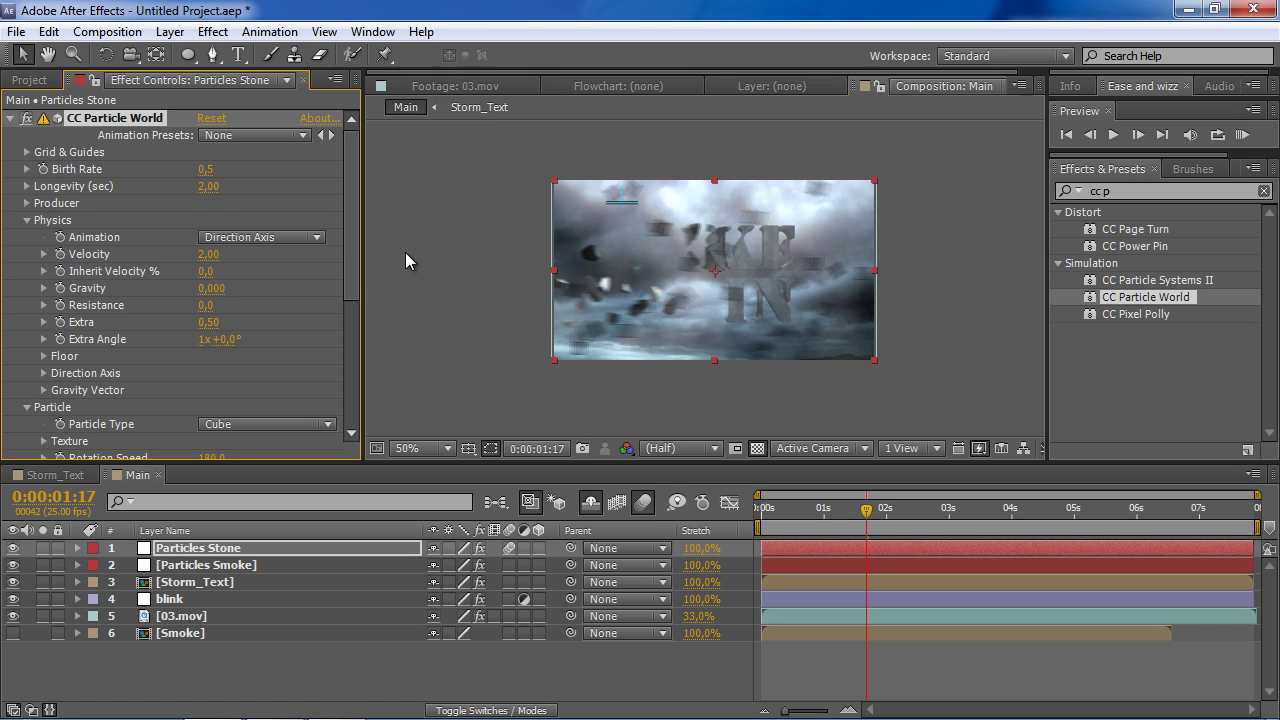
# - Lower the stone particles' Birth Rate to 0.3 and scrub to check the result
pyautogui.click(207, 170)
pyautogui.write('0,3')
pyautogui.press('Return')
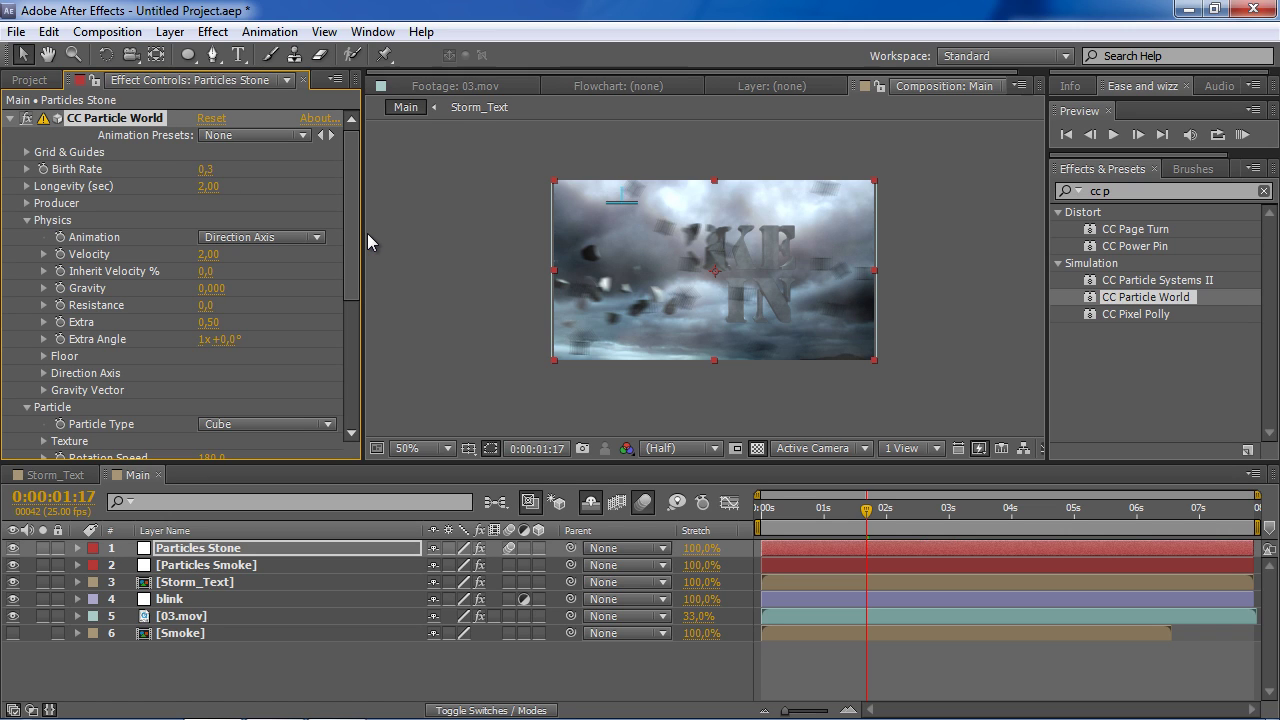
pyautogui.moveTo(814, 510); pyautogui.dragTo(903, 518)
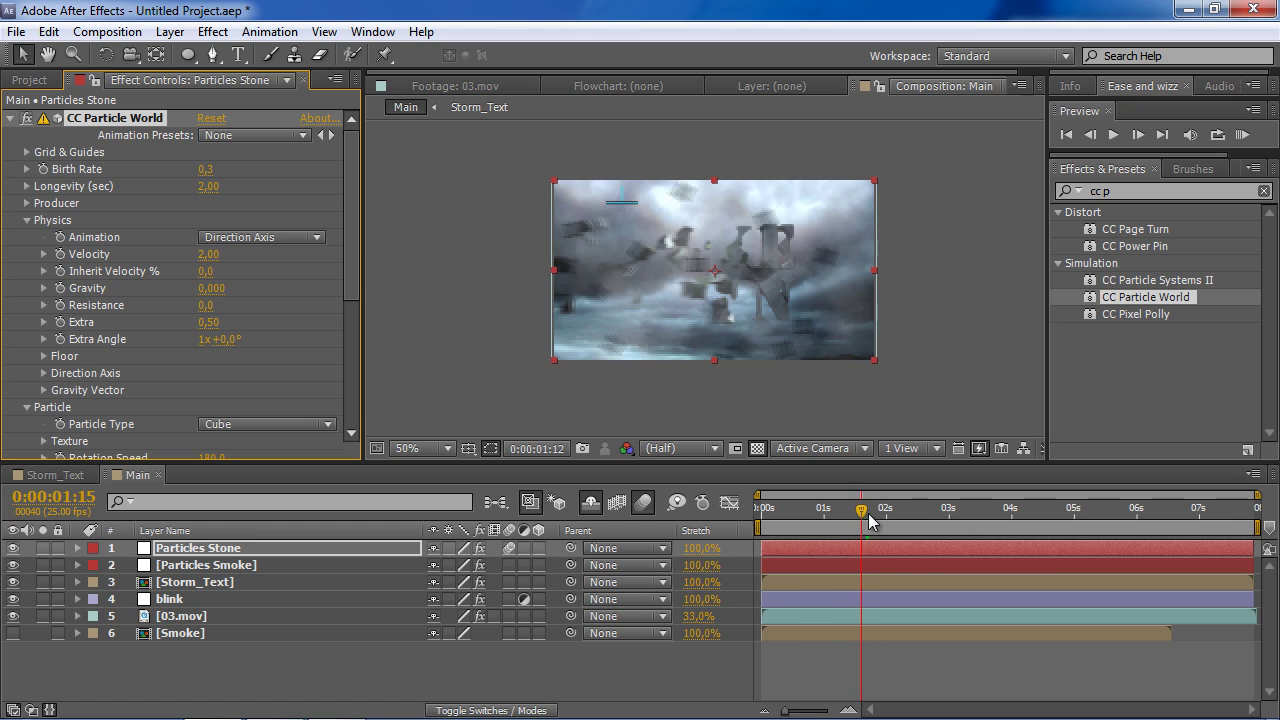
pyautogui.moveTo(903, 518); pyautogui.dragTo(831, 515)
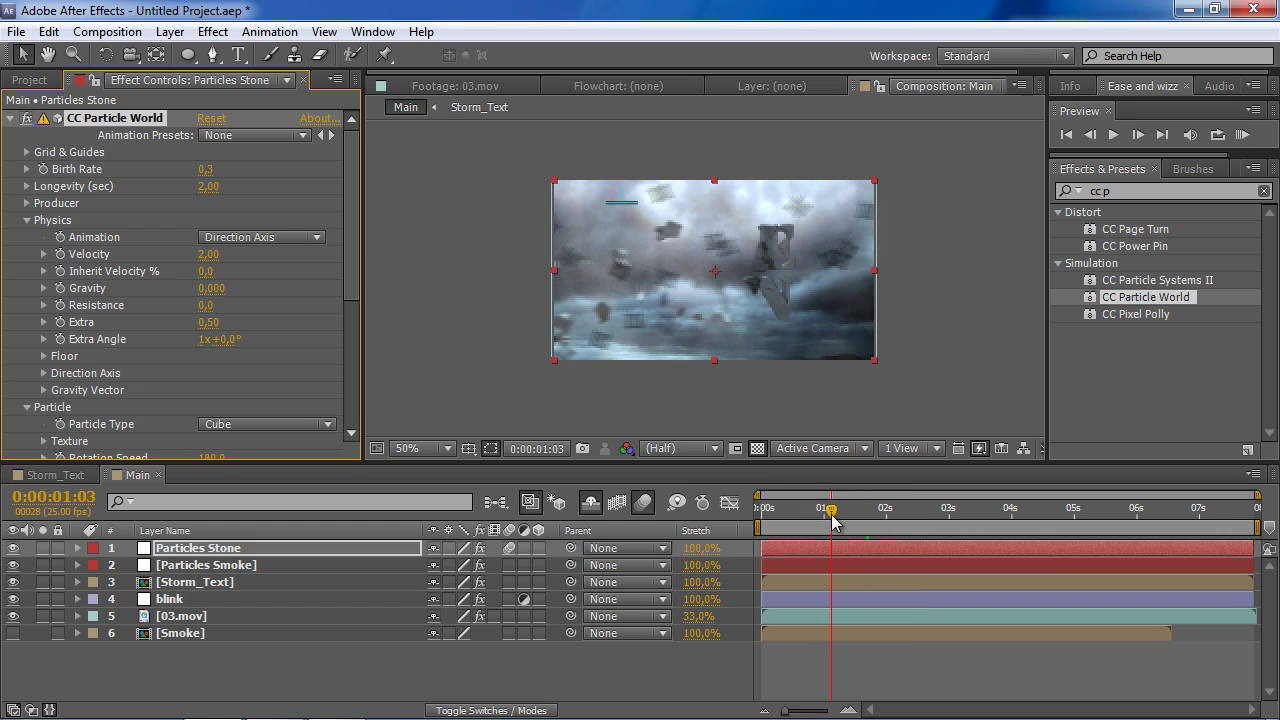
# - Toggle the motion blur switches on both particle layers and scrub to view the text forming
pyautogui.click(243, 566)
pyautogui.click(510, 565)
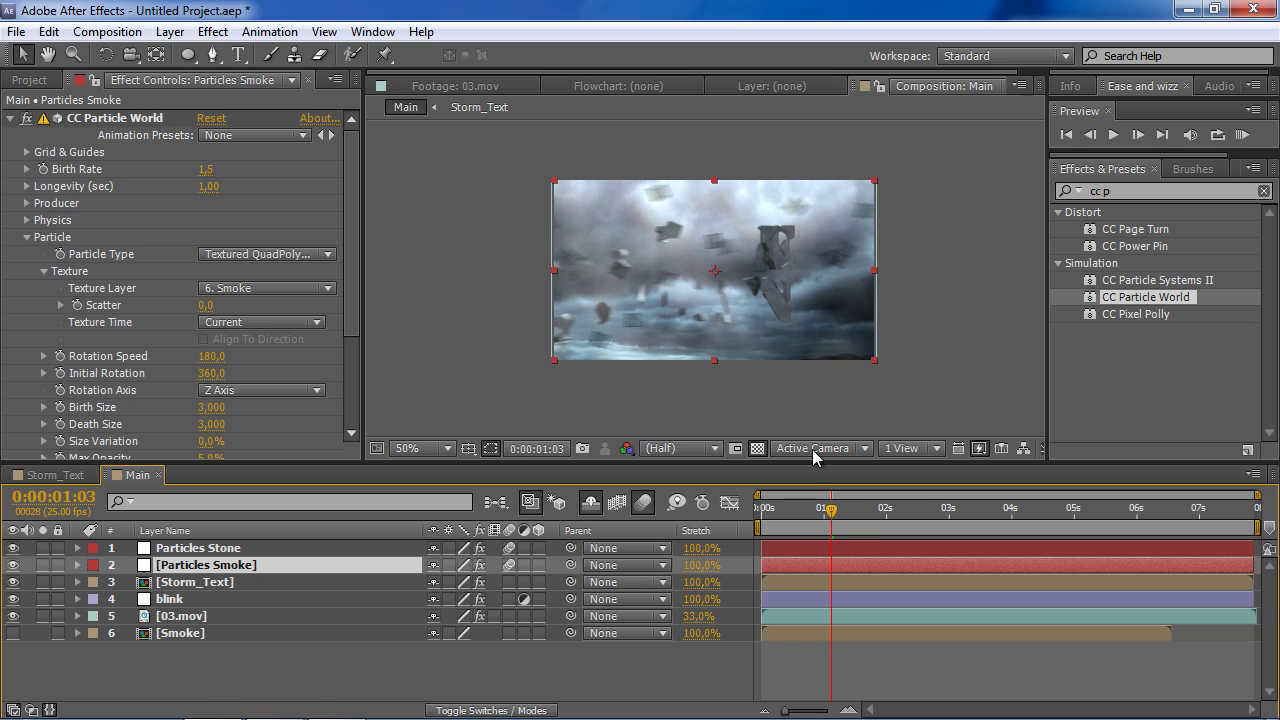
pyautogui.moveTo(509, 565); pyautogui.dragTo(509, 548)
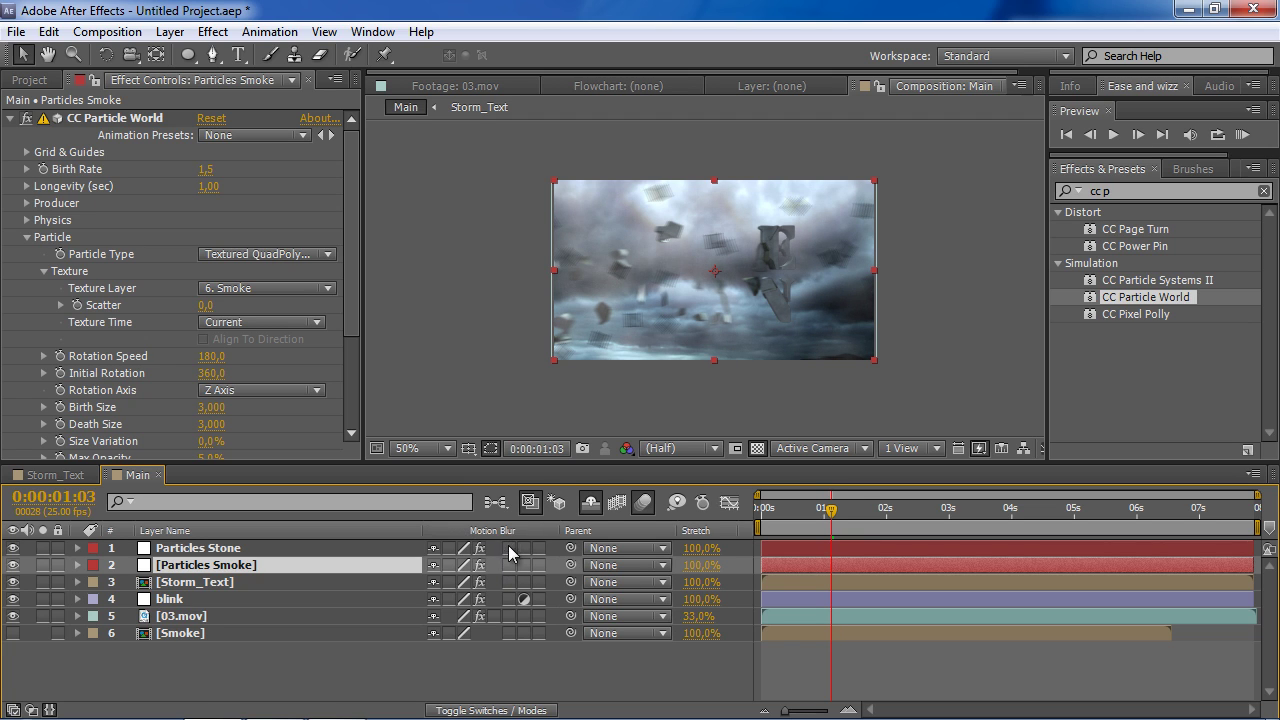
pyautogui.click(812, 518)
pyautogui.moveTo(831, 521); pyautogui.dragTo(927, 510)
pyautogui.click(274, 548)
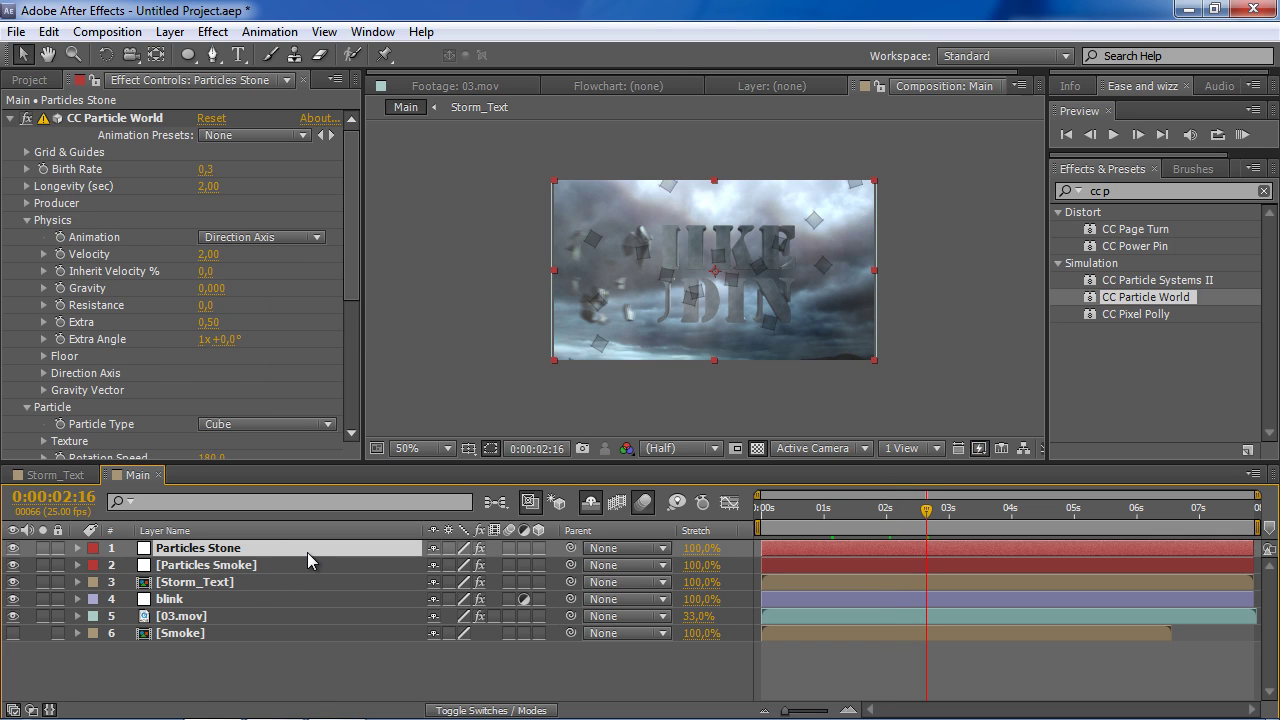
# - Duplicate Particles Stone, move the copy below Storm_Text, and name it 'Particles Stone Small'
pyautogui.hotkey('ctrl', 'd')
pyautogui.moveTo(281, 548); pyautogui.dragTo(290, 618)
pyautogui.press('Return')
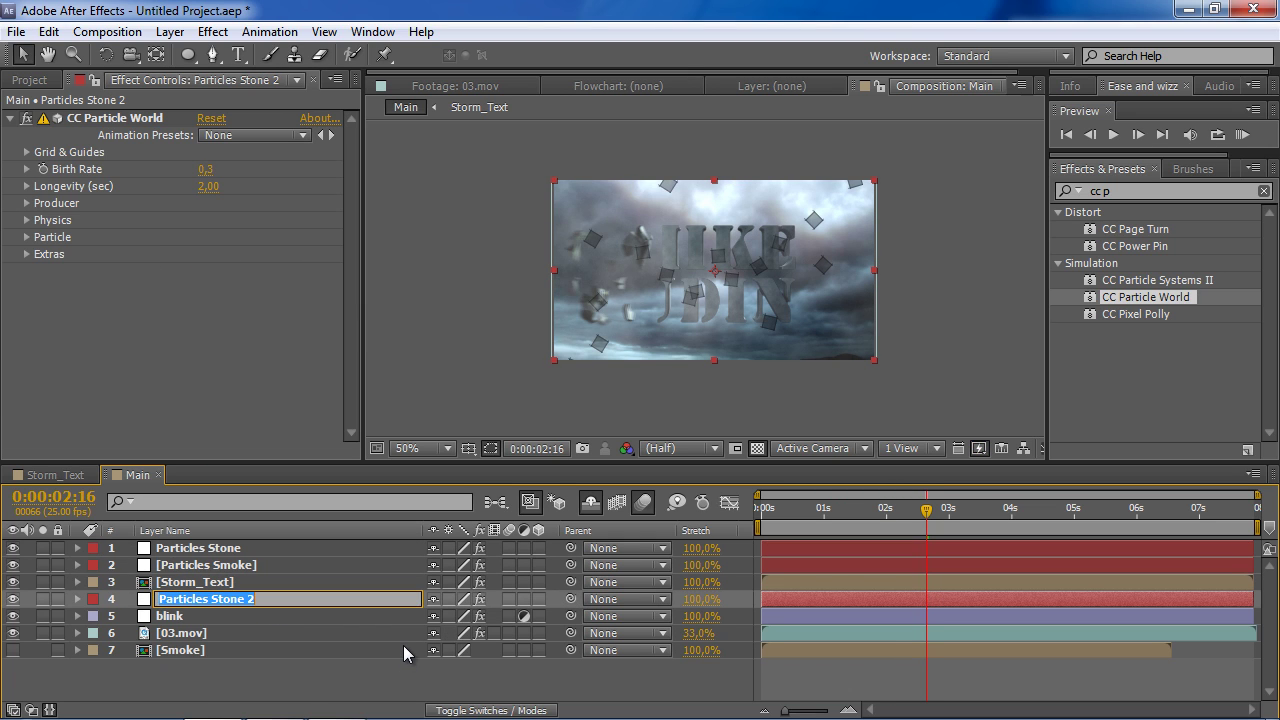
pyautogui.press('End')
pyautogui.hotkey('shift', 'Left')
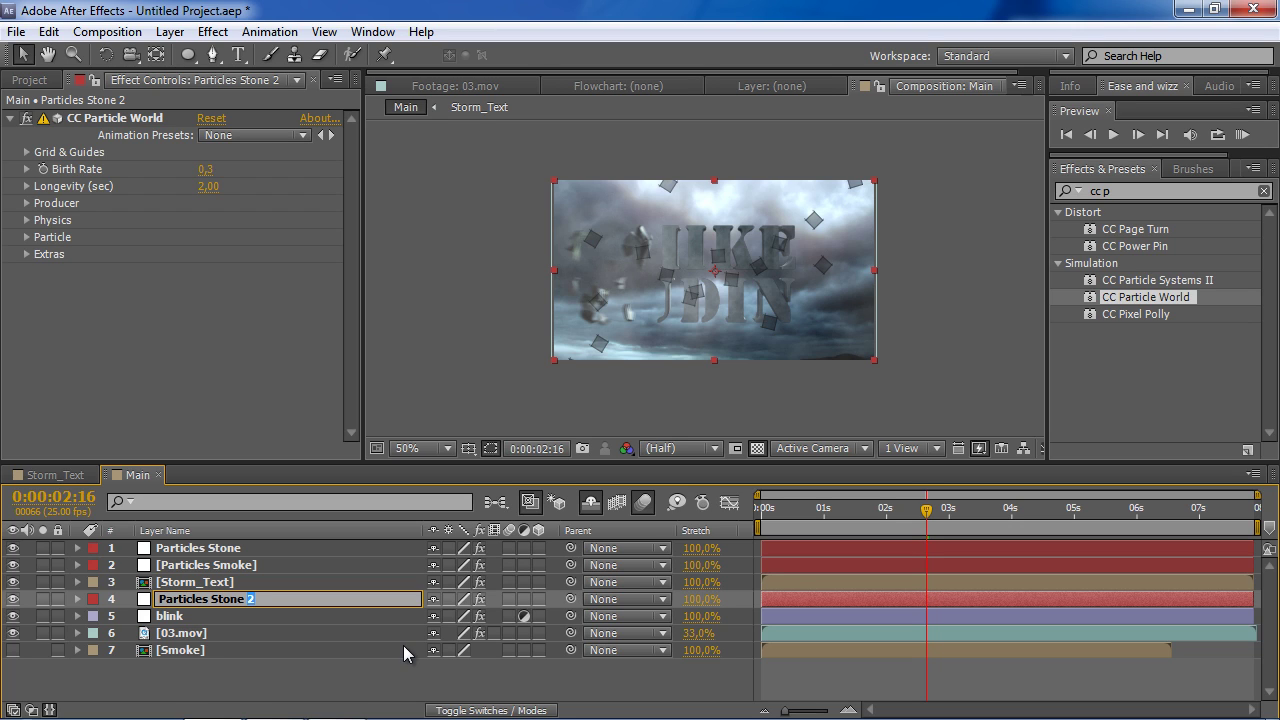
pyautogui.write('Small')
pyautogui.press('Return')
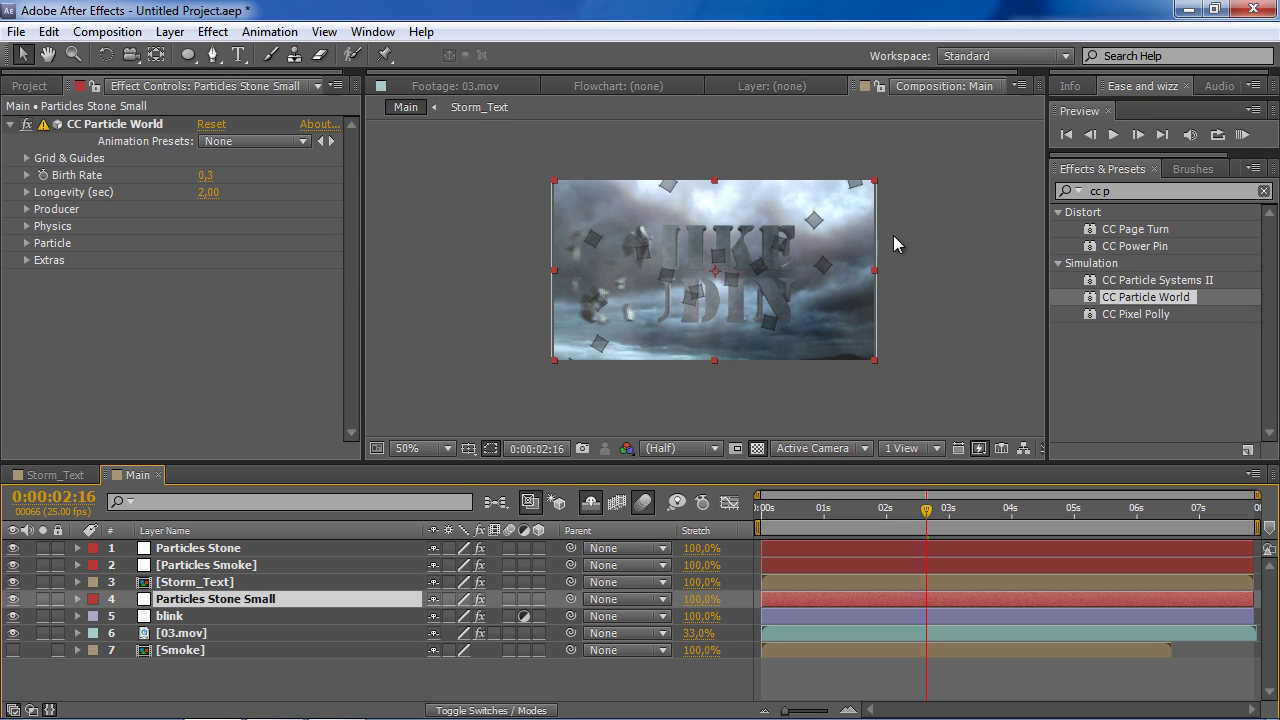
# - Set the small stone particles' Birth Size and Death Size to 0.2
pyautogui.click(27, 243)
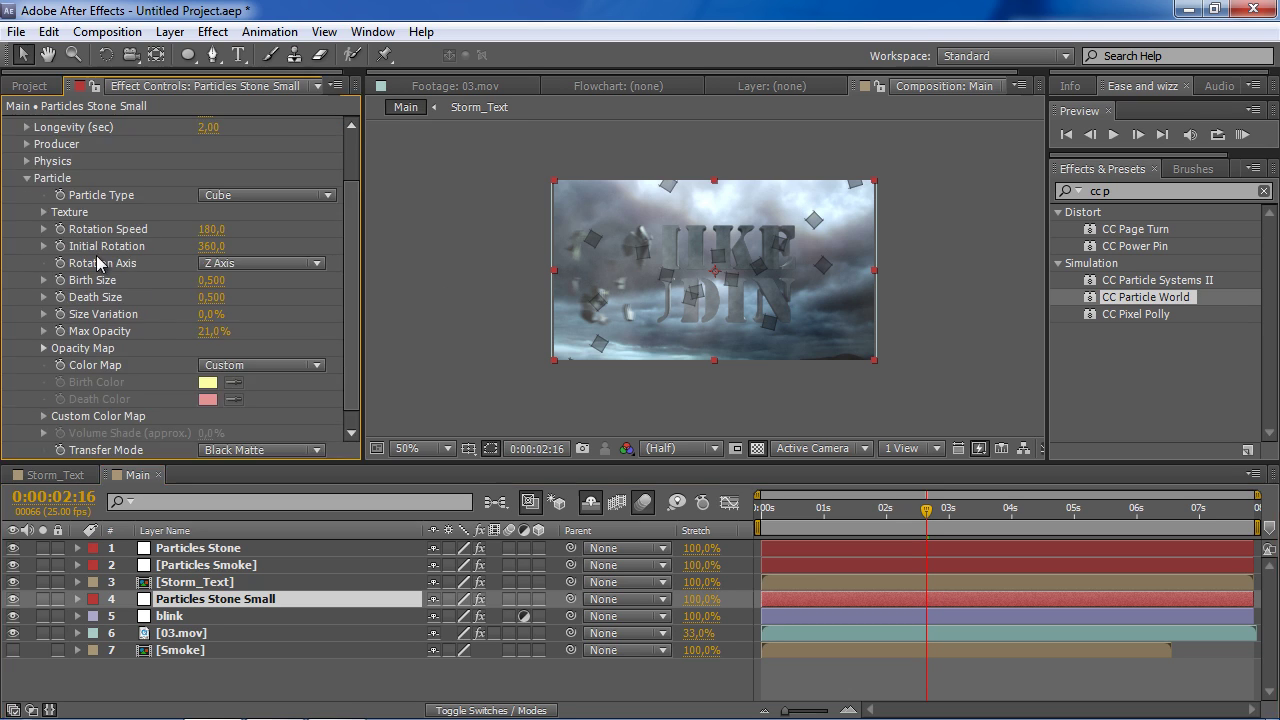
pyautogui.click(211, 280)
pyautogui.write('0.2')
pyautogui.press('Tab')
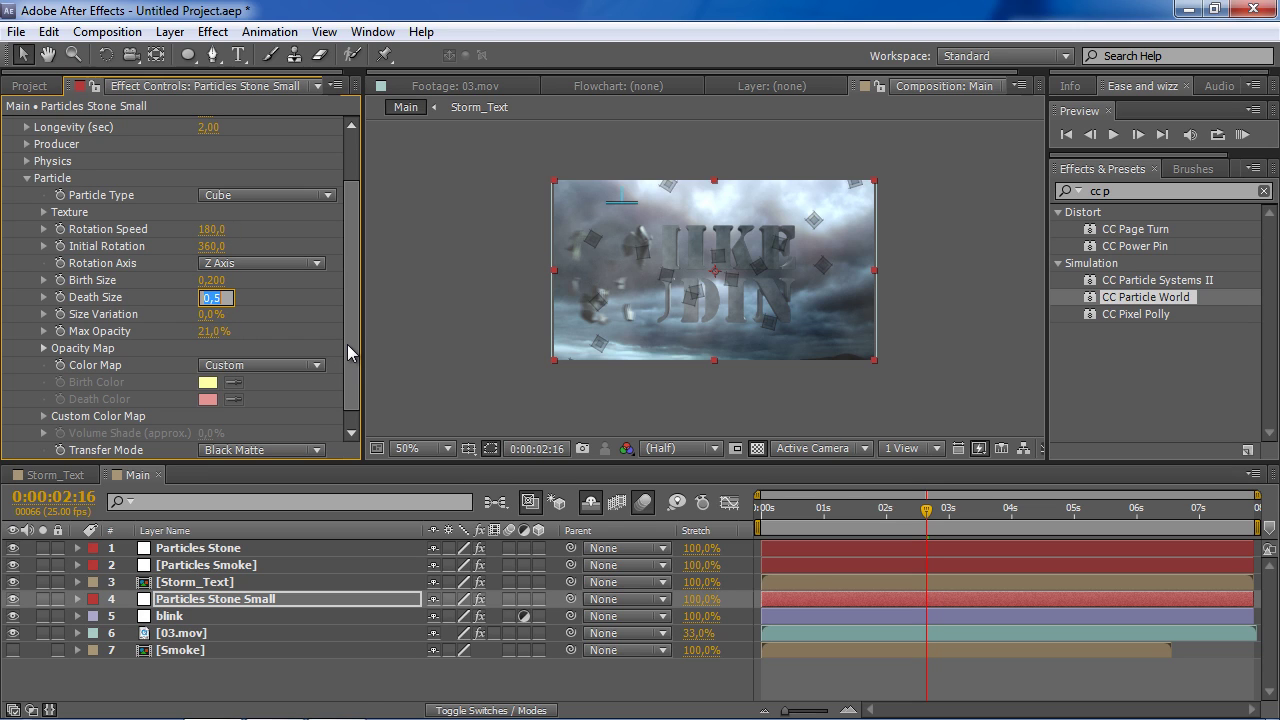
pyautogui.write('0.2')
pyautogui.press('Return')
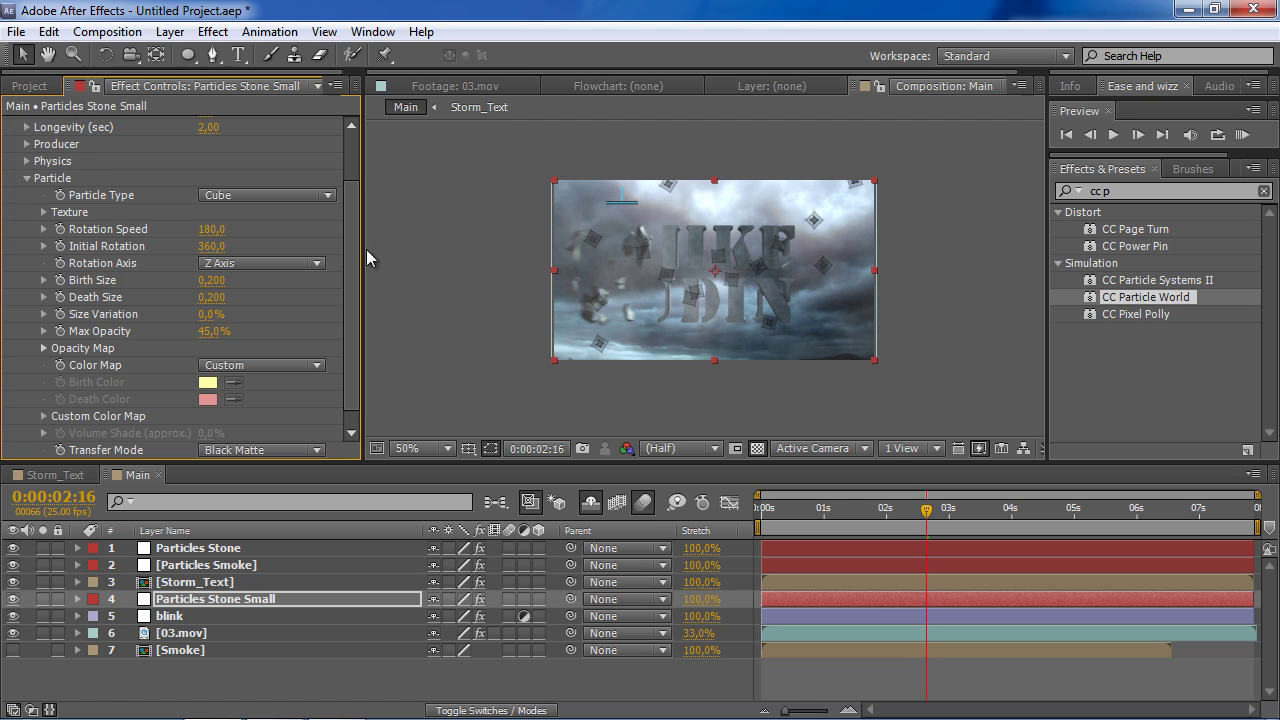
# - Set Birth Rate to 0.4 and reduce the producer's Radius Y to 0.275
pyautogui.scroll(3, 355, 230)
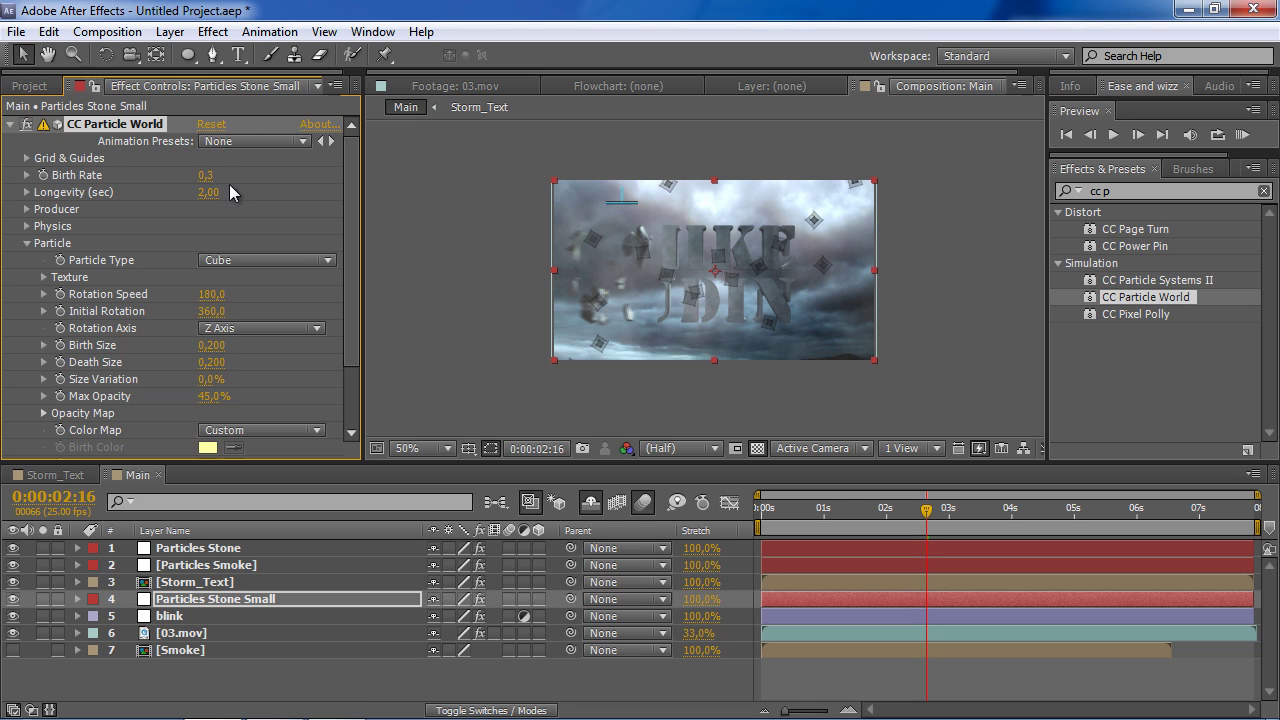
pyautogui.click(209, 176)
pyautogui.write(',4')
pyautogui.press('Return')
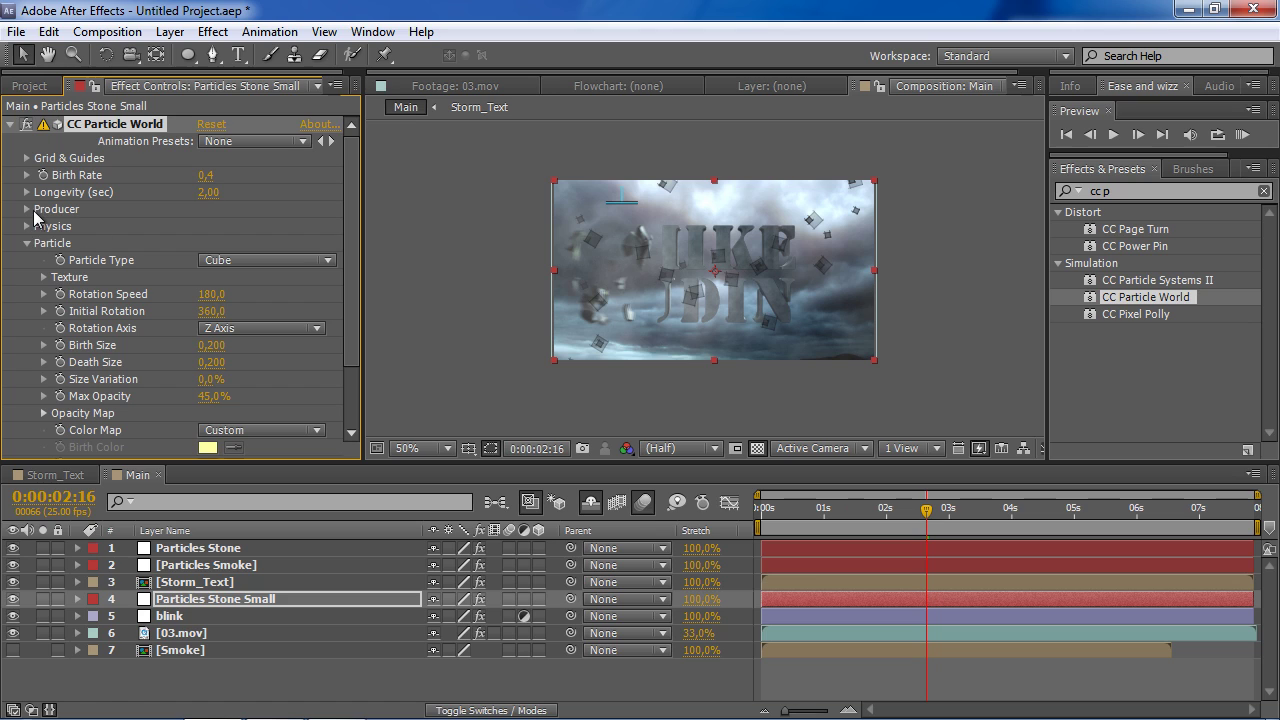
pyautogui.click(27, 209)
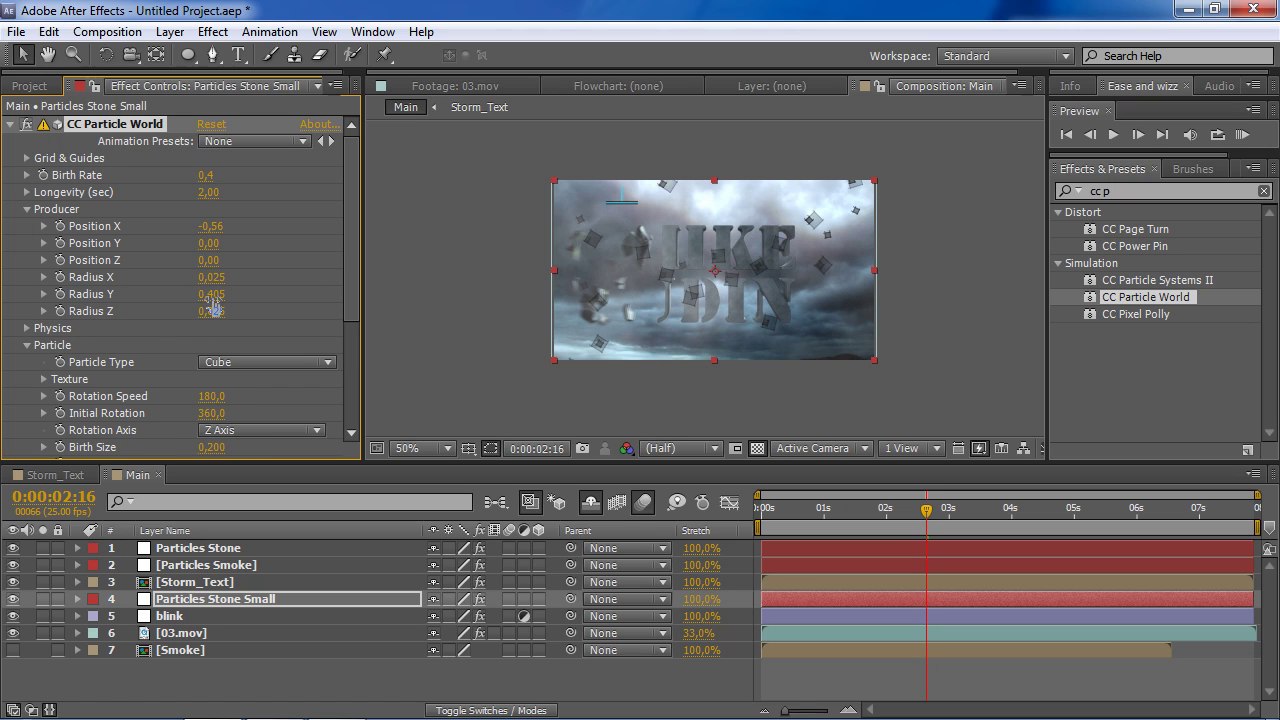
pyautogui.moveTo(210, 294); pyautogui.dragTo(203, 297)
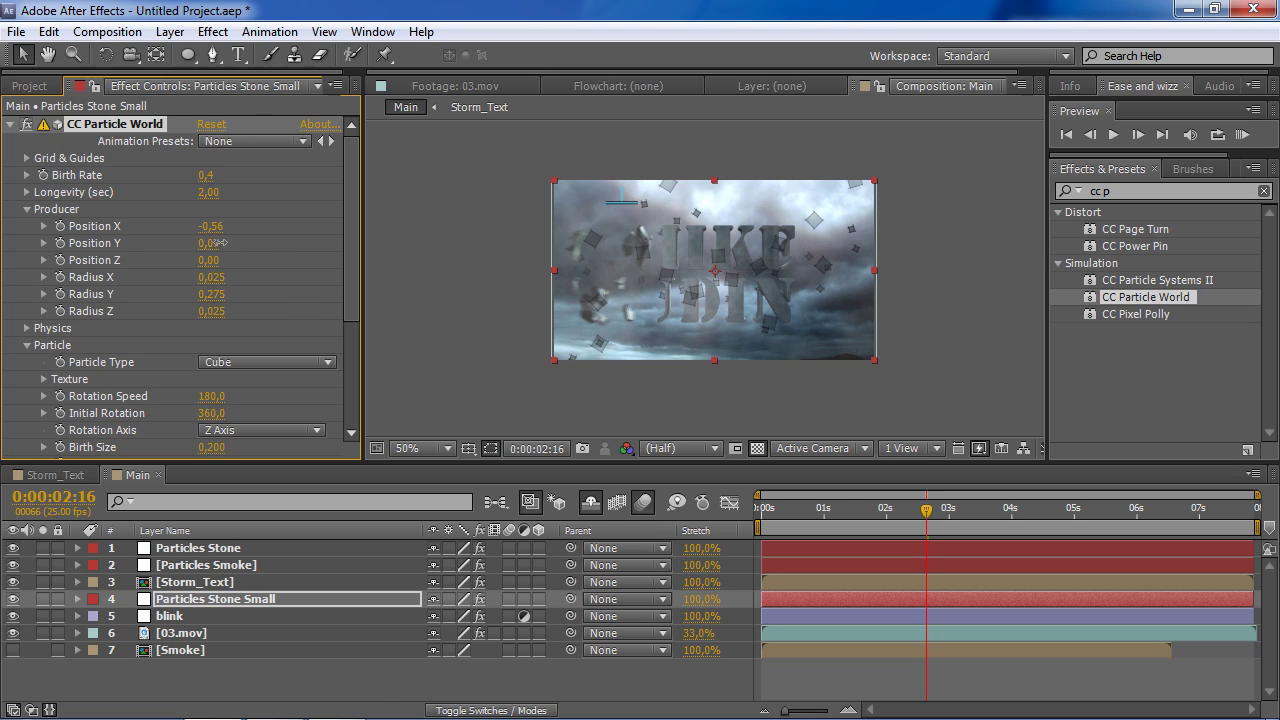
pyautogui.moveTo(216, 243); pyautogui.dragTo(217, 243)
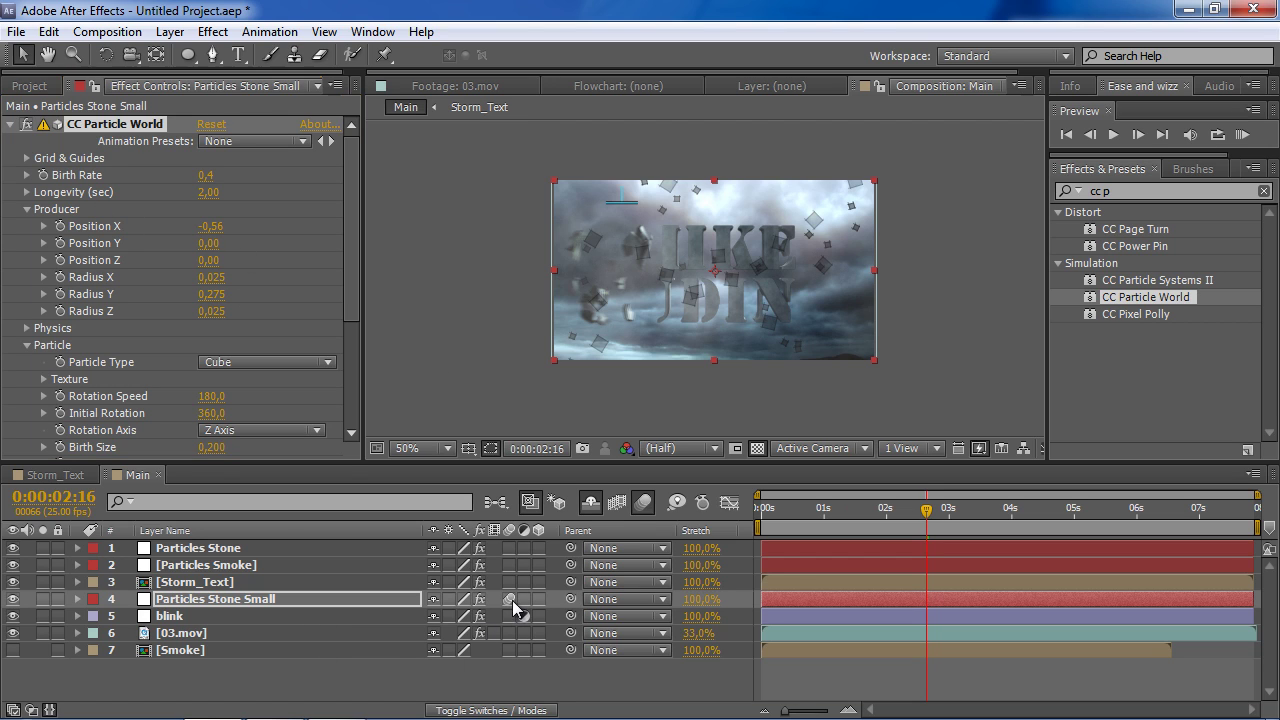
# - Turn on motion blur for layers 1, 2 and 4 and for the composition
pyautogui.click(510, 599)
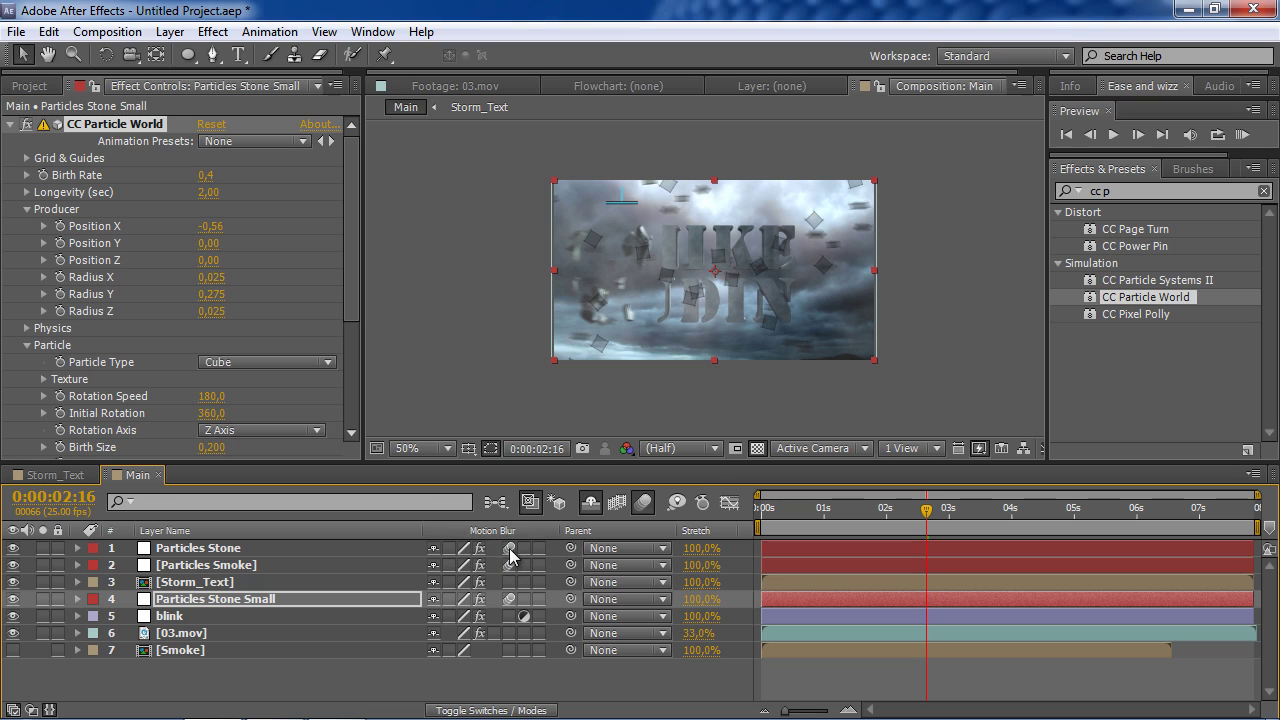
pyautogui.moveTo(510, 565); pyautogui.dragTo(510, 548)
pyautogui.click(643, 503)
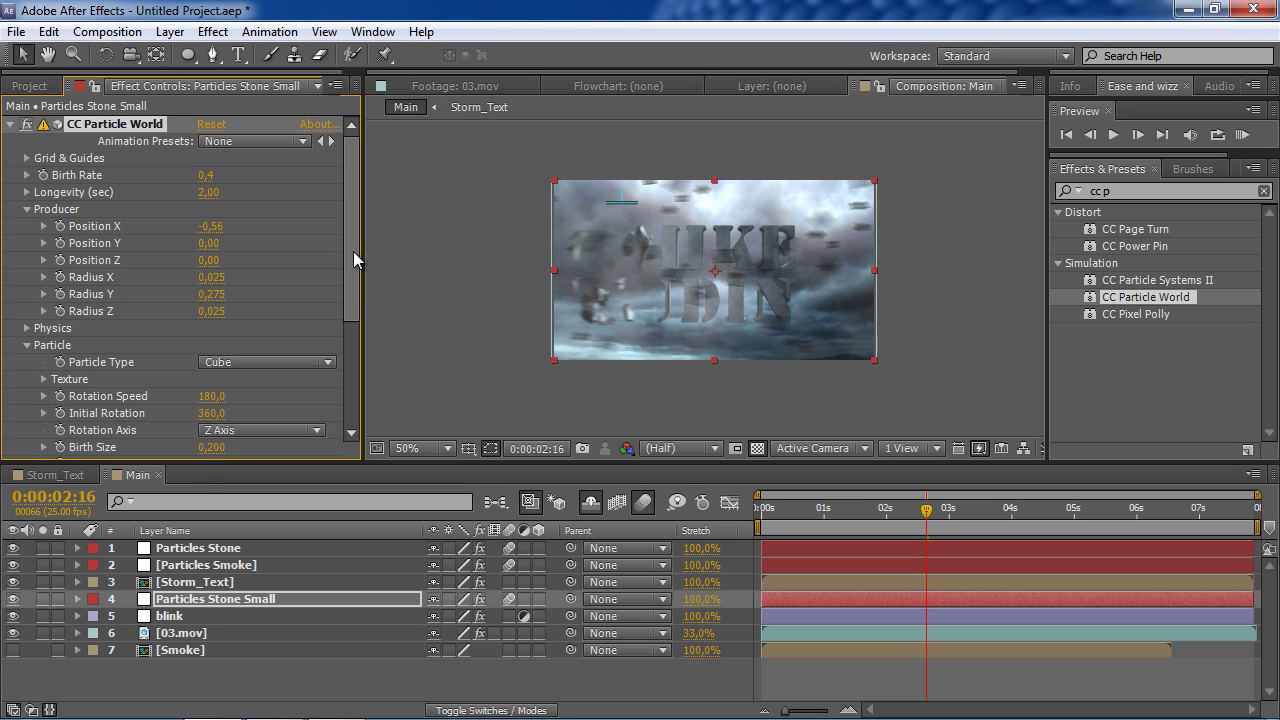
# - Set Particles Stone Small's Max Opacity to 25%
pyautogui.scroll(-2, 351, 323)
pyautogui.moveTo(351, 323); pyautogui.dragTo(344, 360)
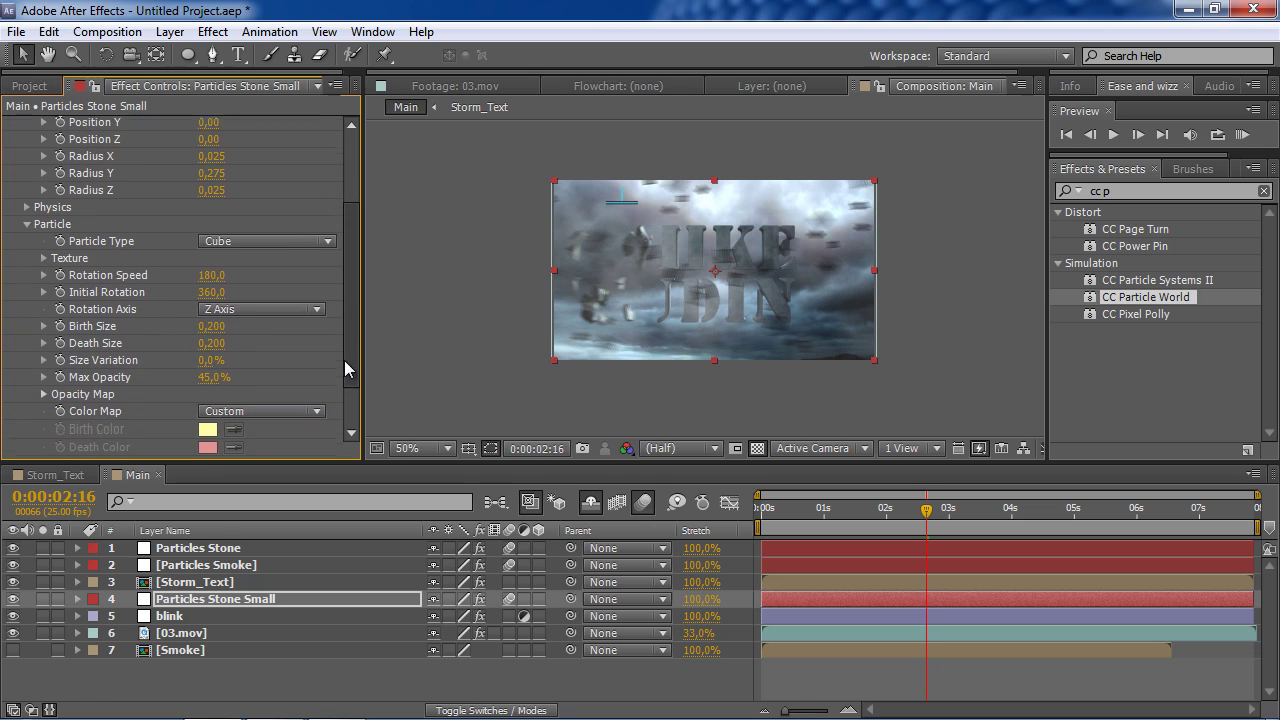
pyautogui.click(207, 376)
pyautogui.write('5')
pyautogui.press('Return')
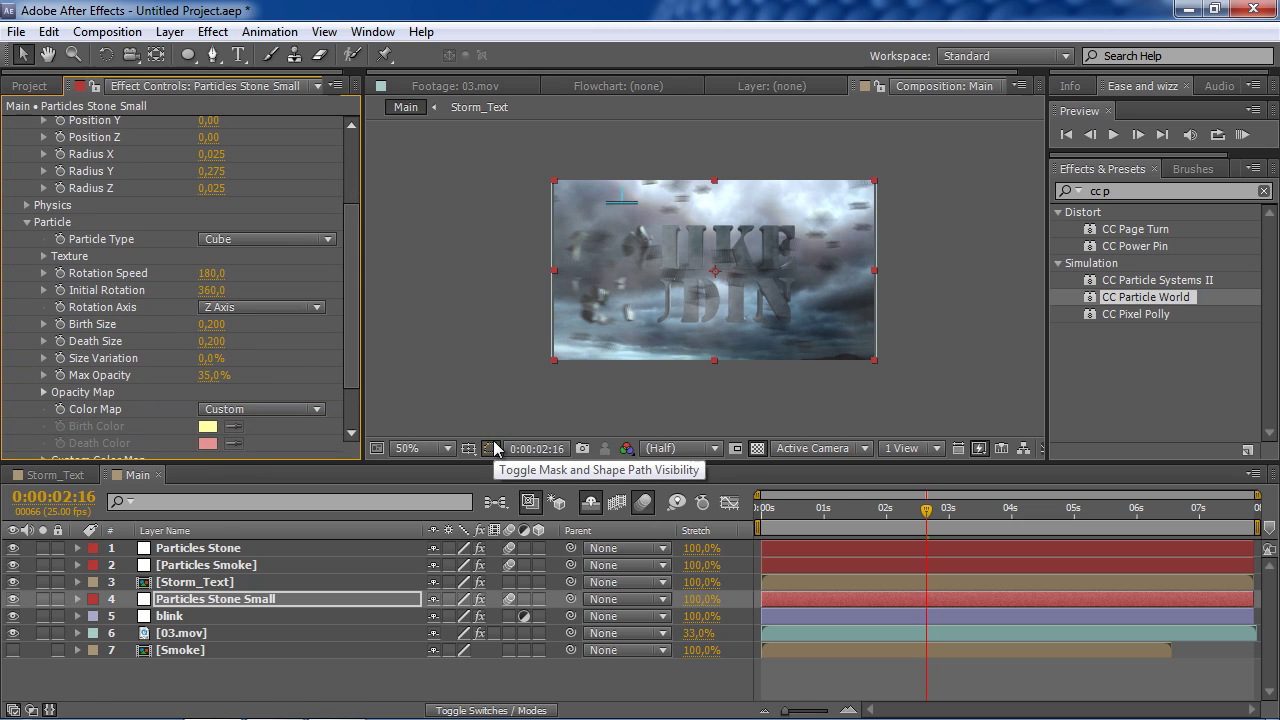
pyautogui.click(212, 375)
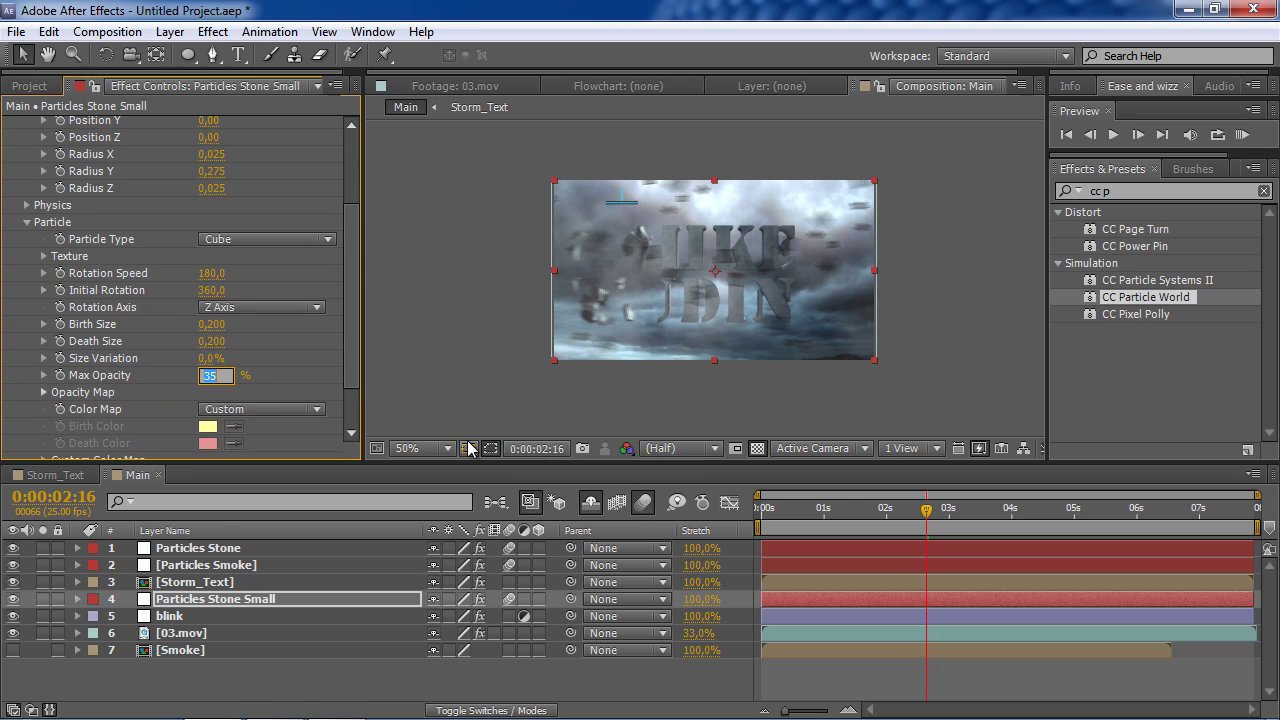
pyautogui.write('25')
pyautogui.press('Return')
pyautogui.click(899, 508)
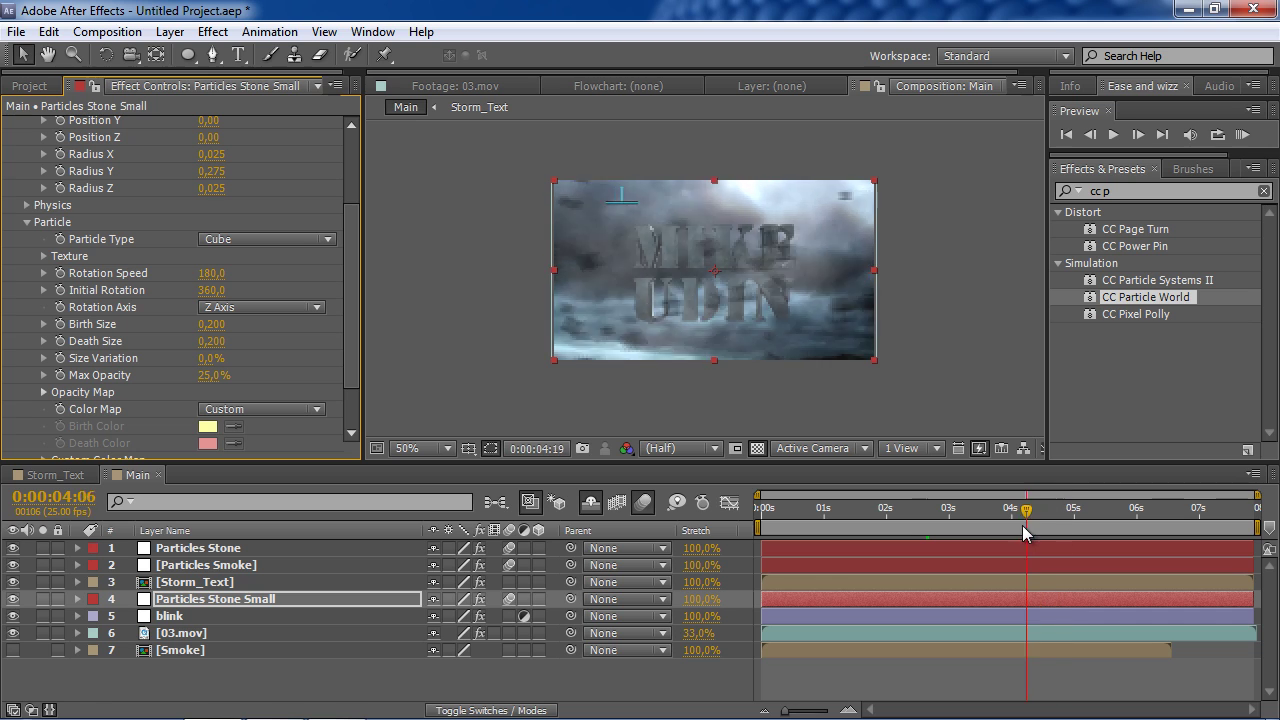
pyautogui.moveTo(899, 532); pyautogui.dragTo(948, 520)
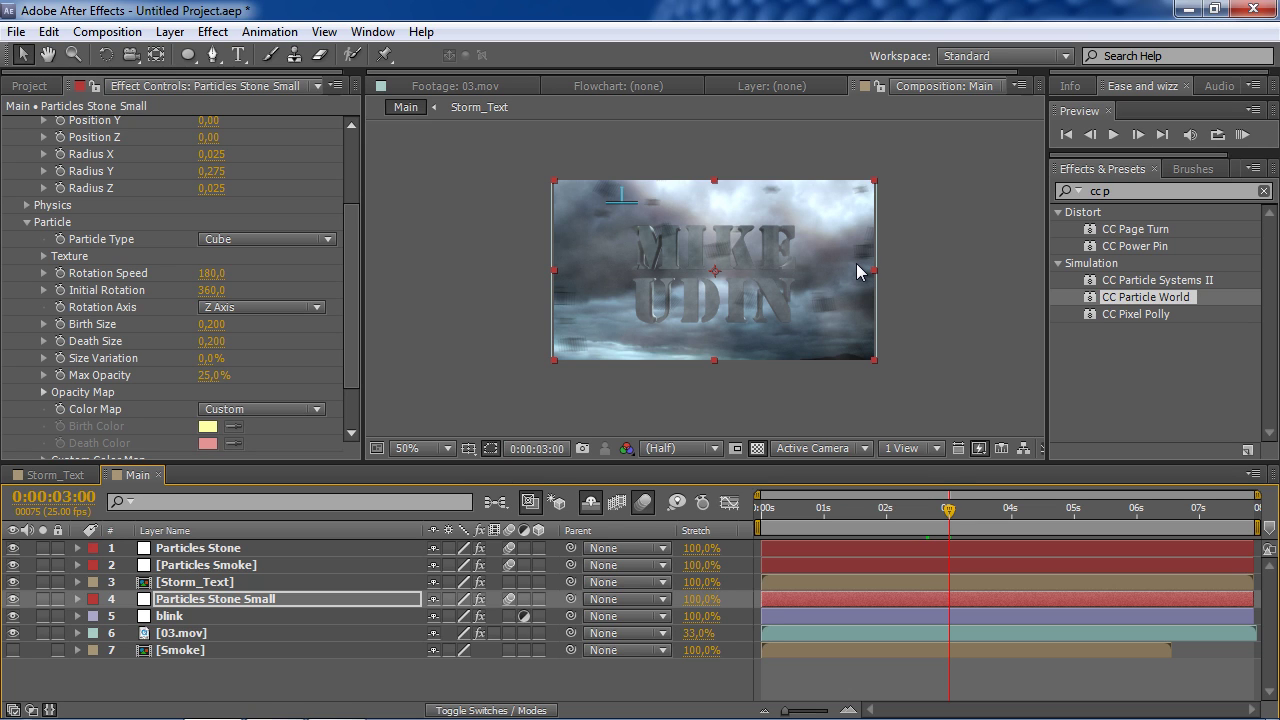
pyautogui.moveTo(948, 512); pyautogui.dragTo(902, 527)
pyautogui.moveTo(354, 275); pyautogui.dragTo(354, 200)
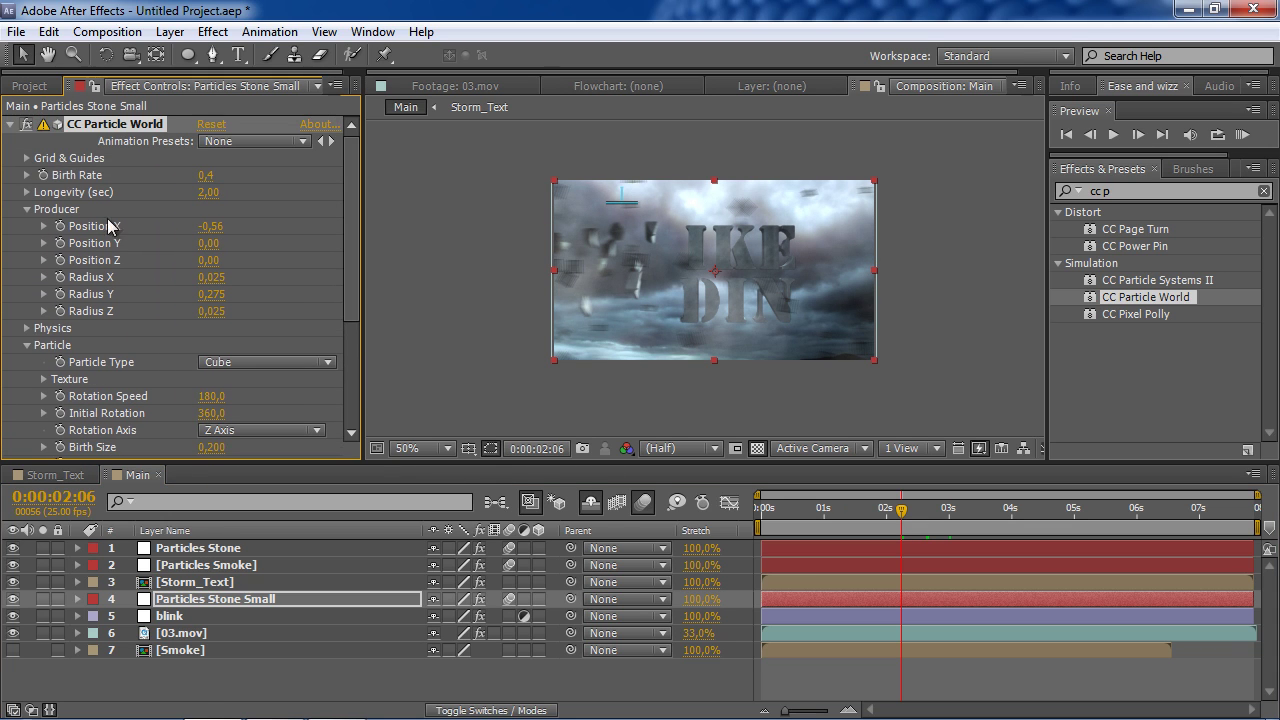
pyautogui.click(27, 209)
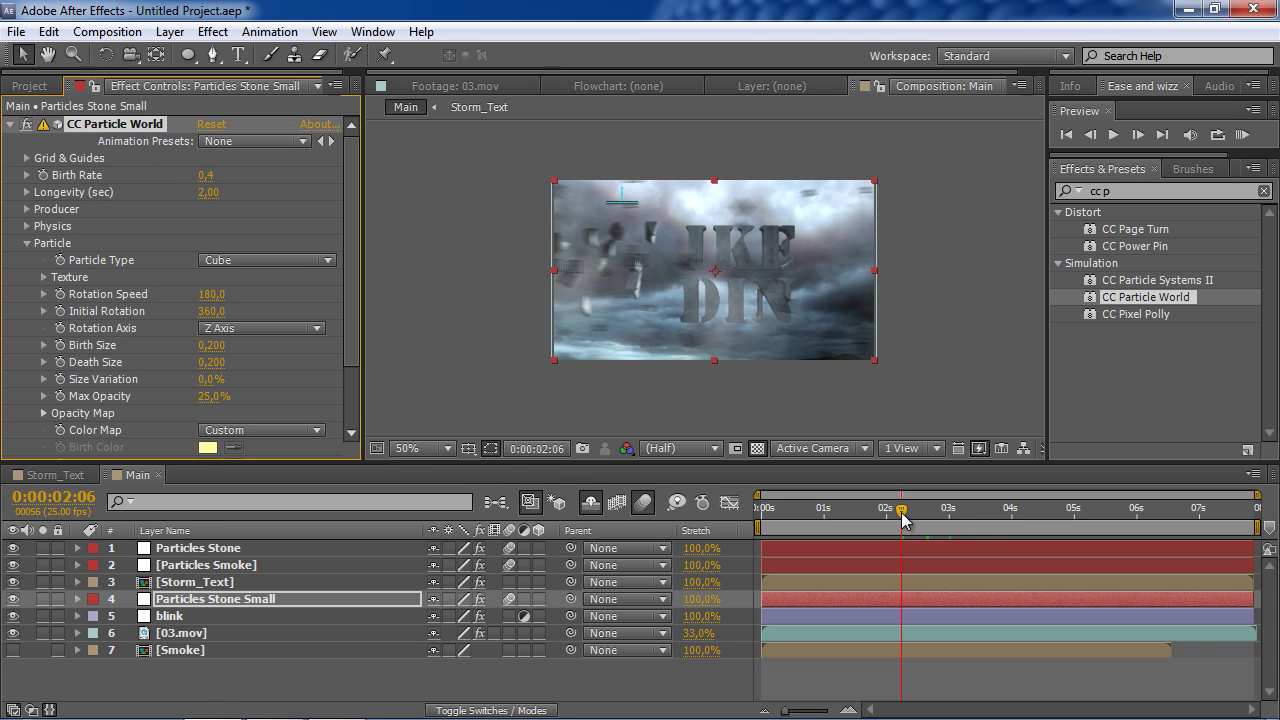
pyautogui.moveTo(902, 518)
pyautogui.mouseDown()
pyautogui.moveTo(995, 527)
pyautogui.moveTo(1021, 510)
pyautogui.mouseUp()
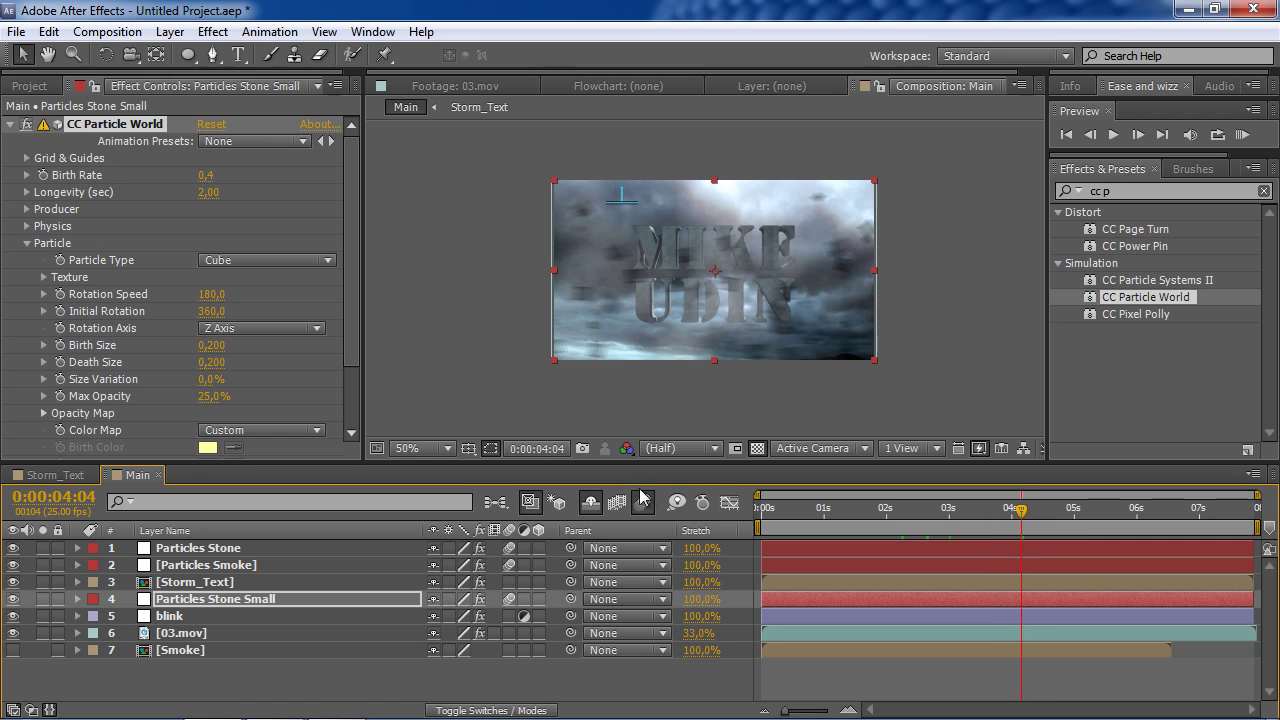
pyautogui.click(787, 366)
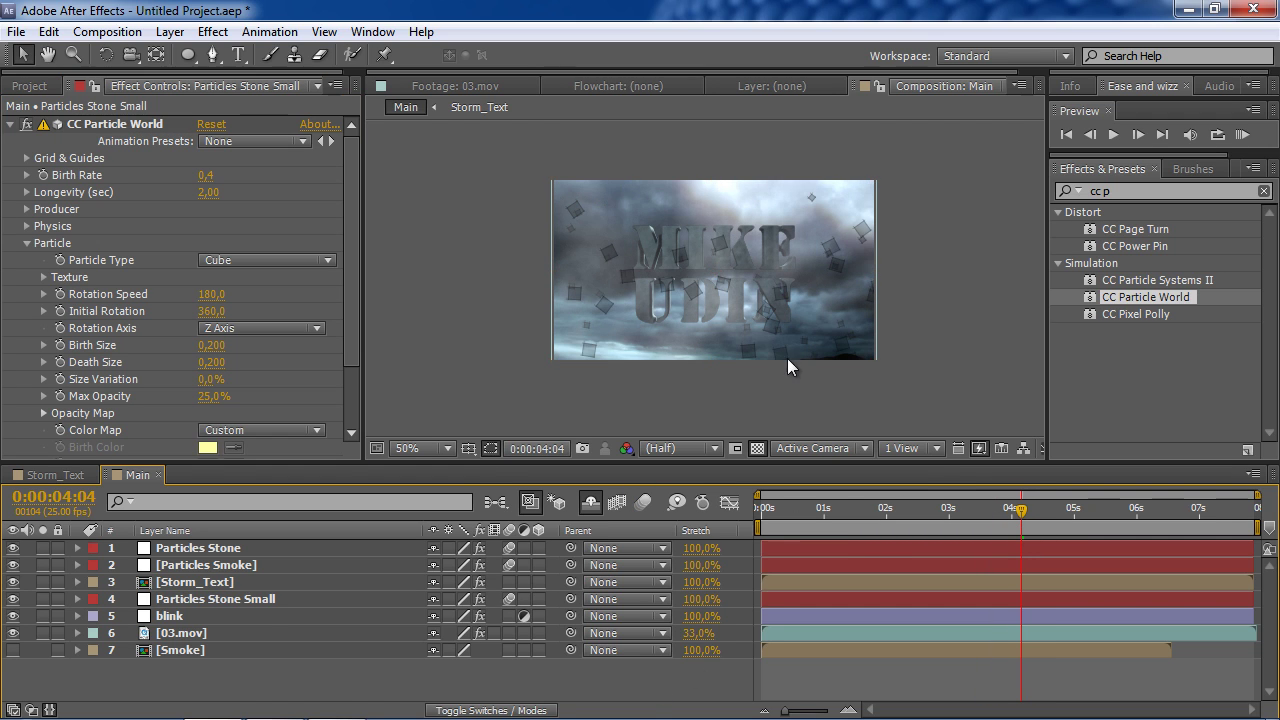
pyautogui.moveTo(1024, 514); pyautogui.dragTo(947, 512)
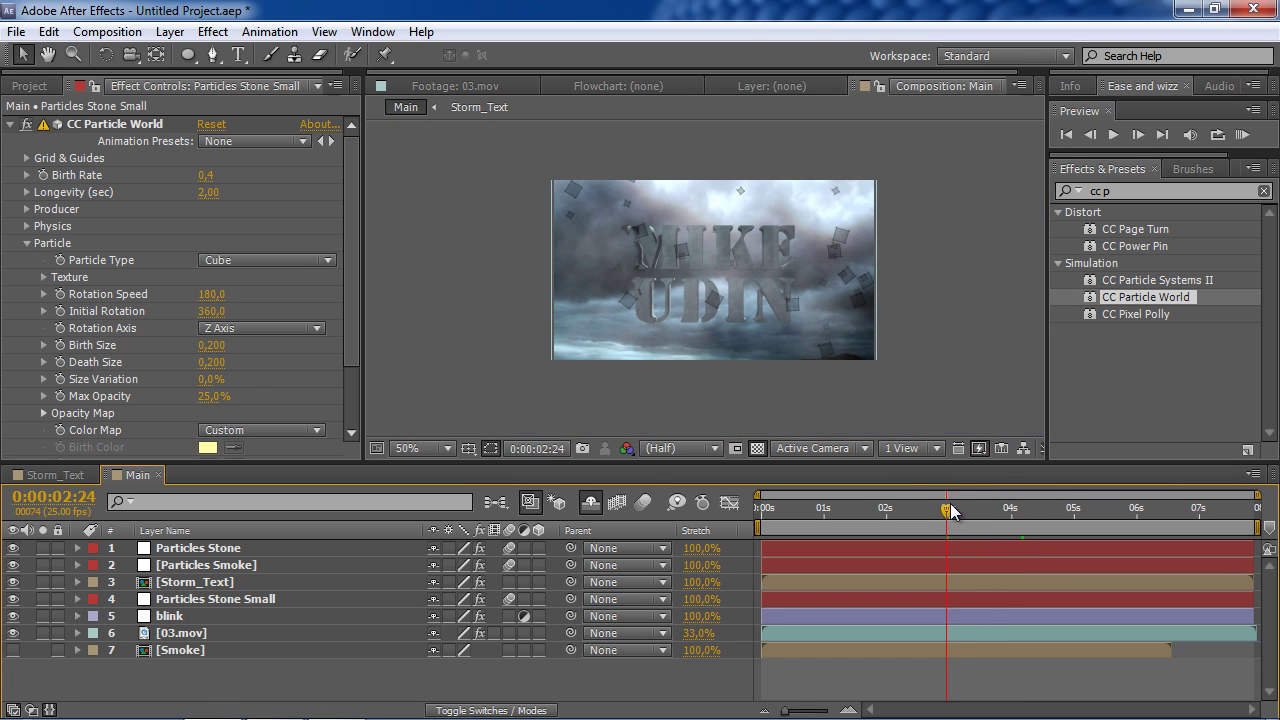
pyautogui.moveTo(947, 510); pyautogui.dragTo(976, 511)
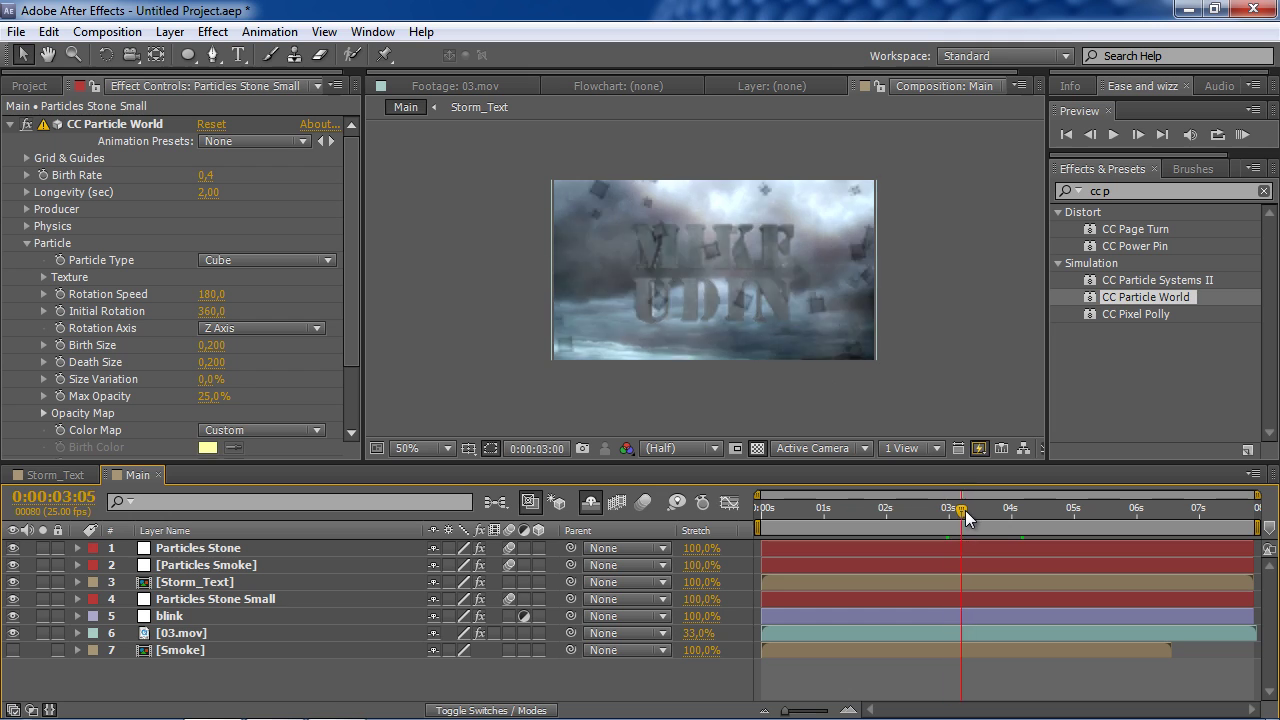
# - Create a new adjustment layer at the top of the layer stack and name it 'Main Adj'
pyautogui.rightClick(366, 675)
pyautogui.moveTo(503, 488)
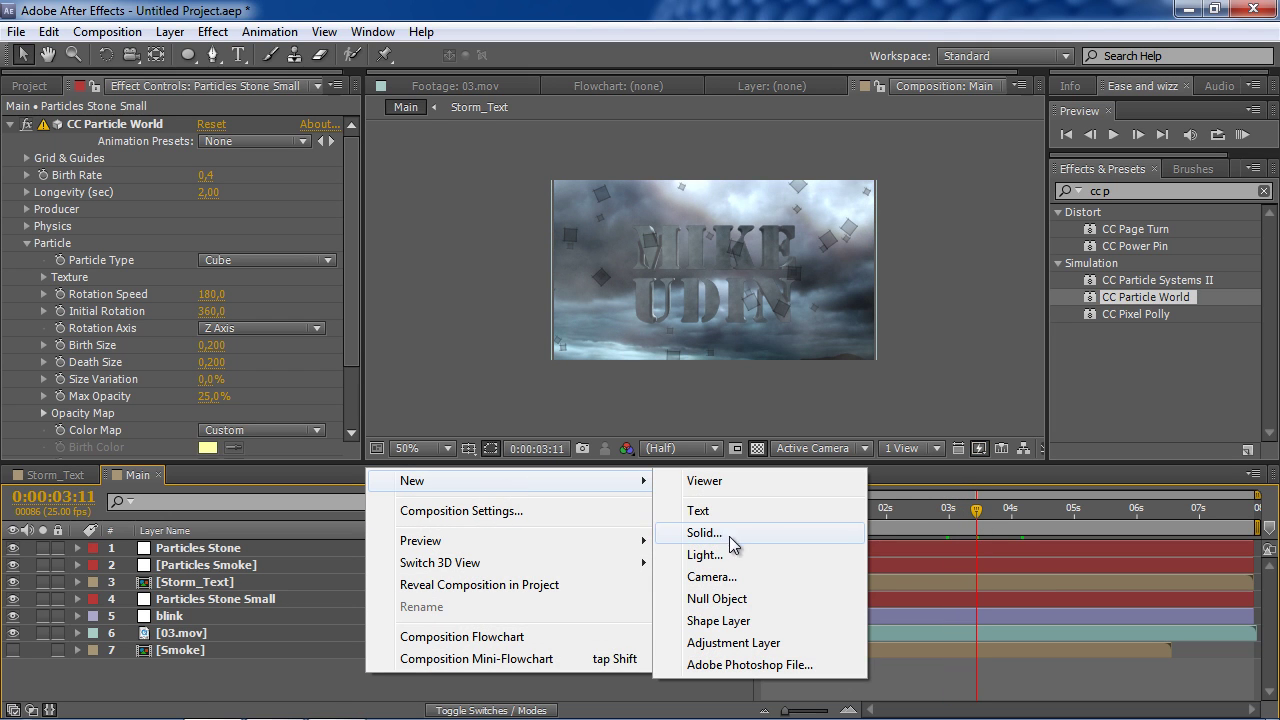
pyautogui.click(777, 643)
pyautogui.press('Return')
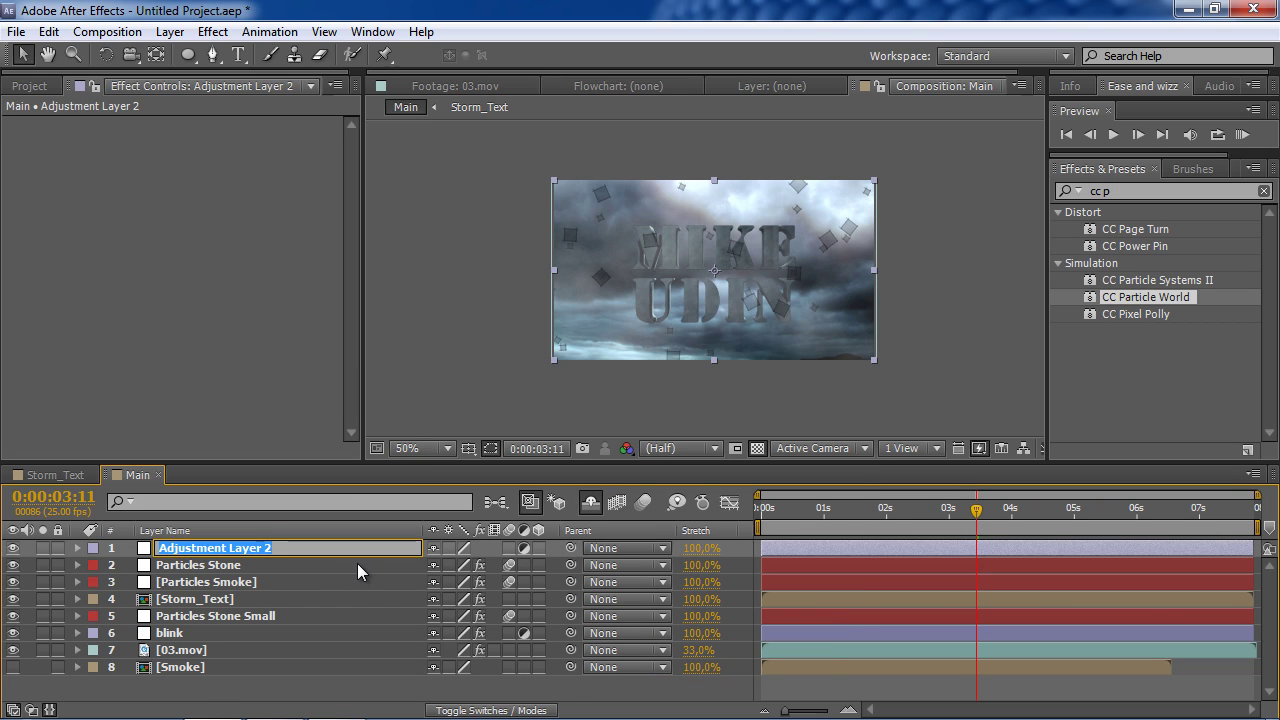
pyautogui.write('Main A')
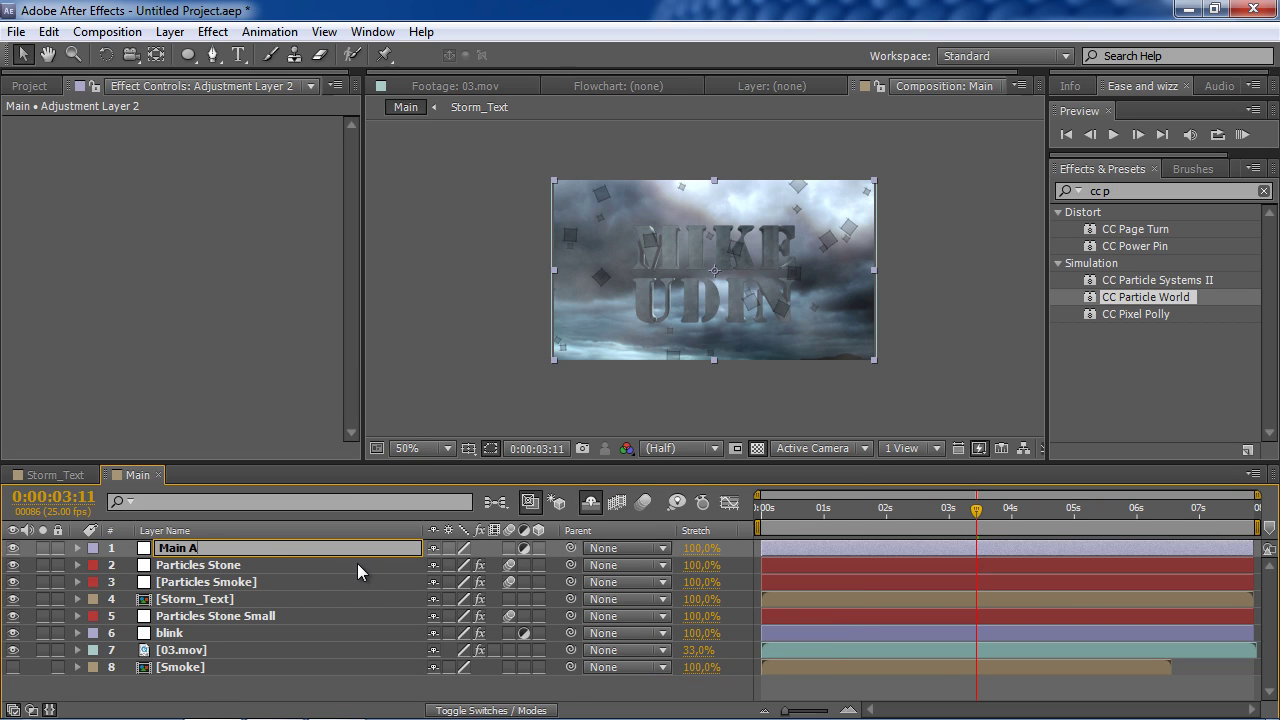
pyautogui.write('dj')
pyautogui.press('Return')
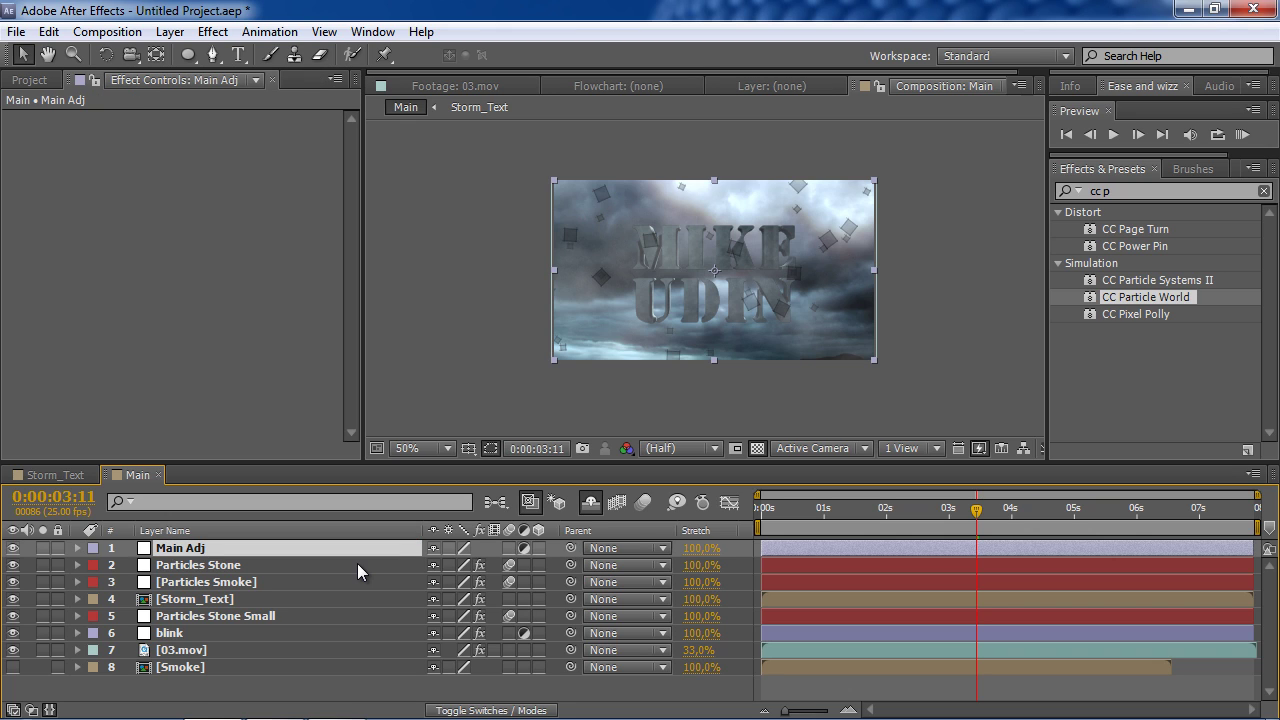
# - Apply Curves to Main Adj and bend it into a contrast-boosting S-curve
pyautogui.click(1145, 193)
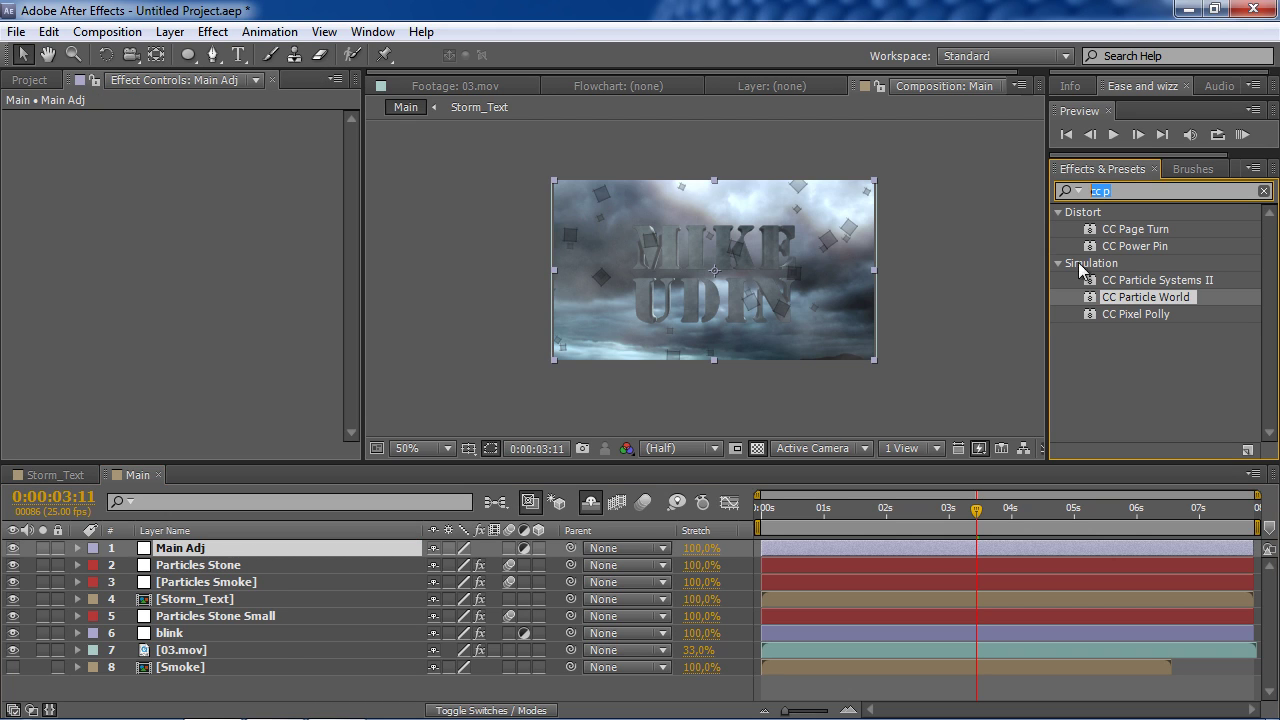
pyautogui.write('cur')
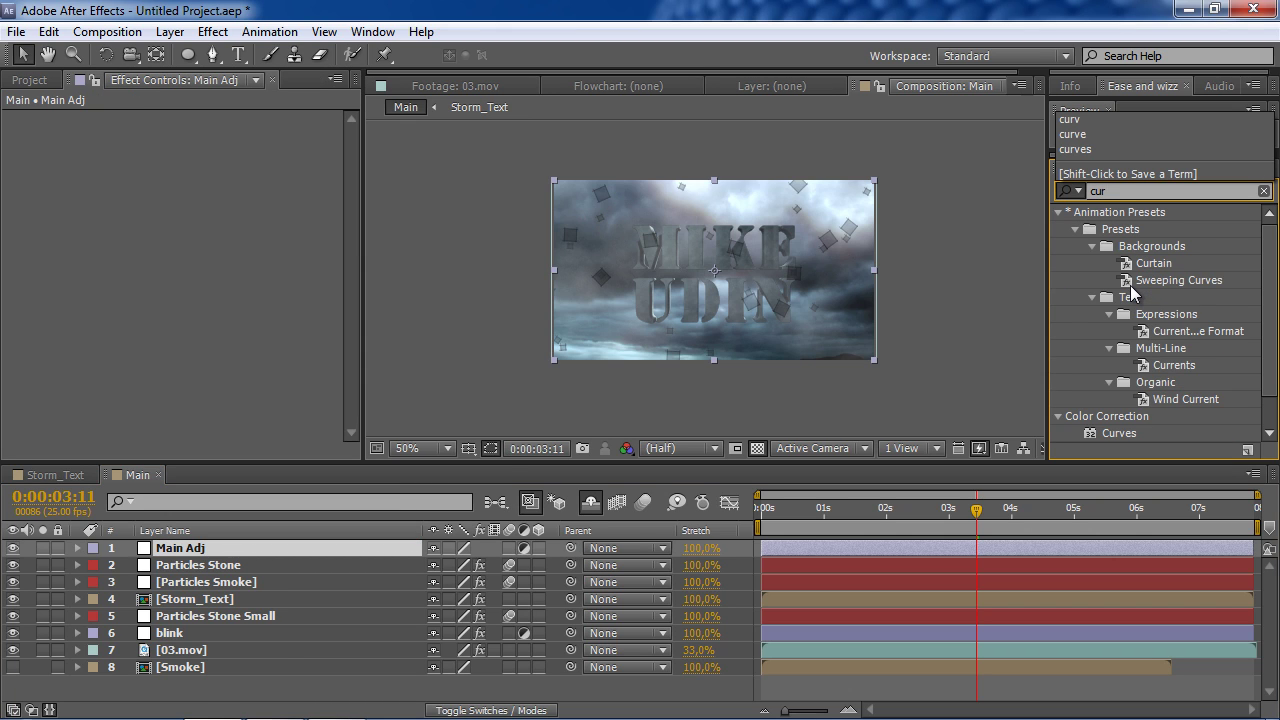
pyautogui.write('v')
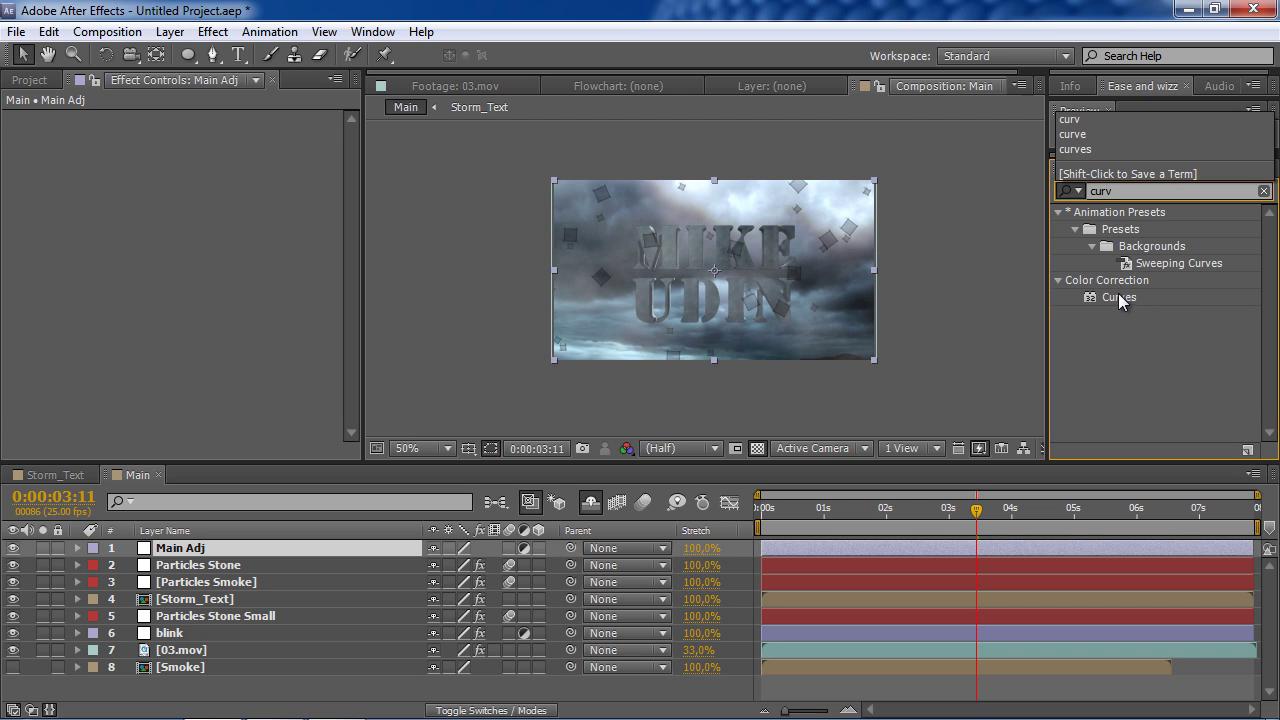
pyautogui.moveTo(1118, 297); pyautogui.dragTo(530, 330)
pyautogui.moveTo(95, 310); pyautogui.dragTo(96, 316)
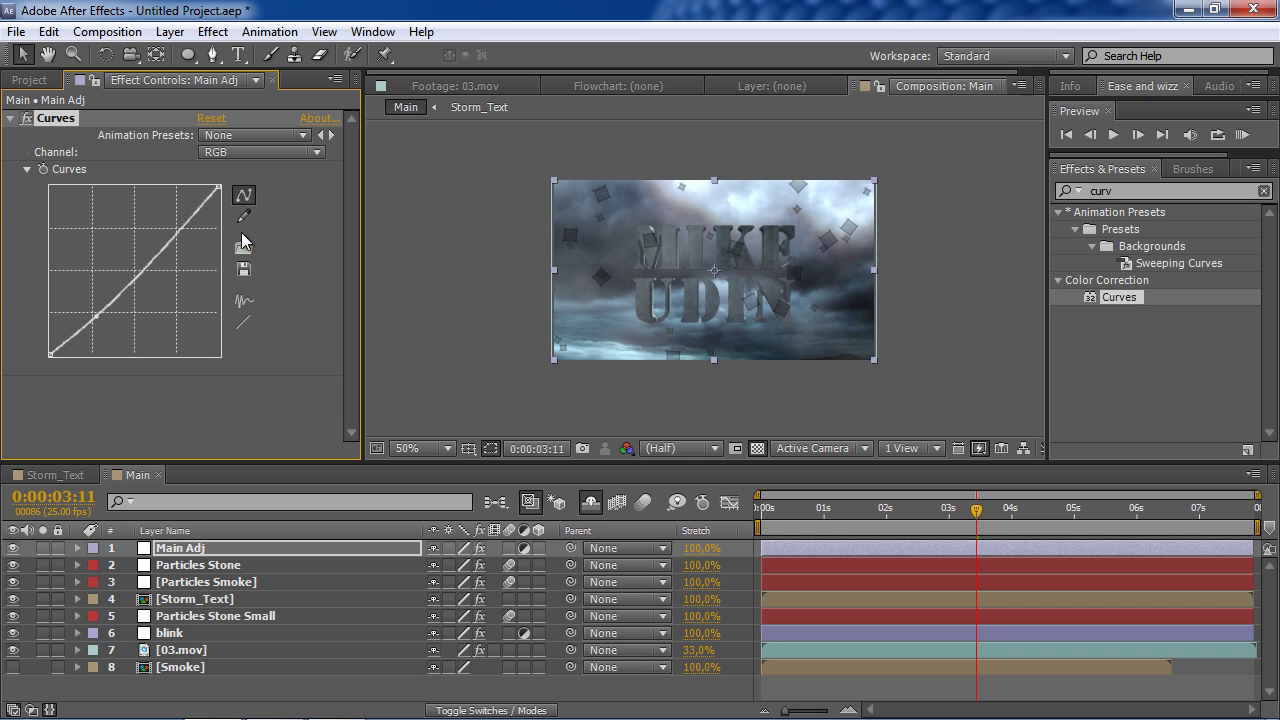
pyautogui.moveTo(176, 232); pyautogui.dragTo(175, 225)
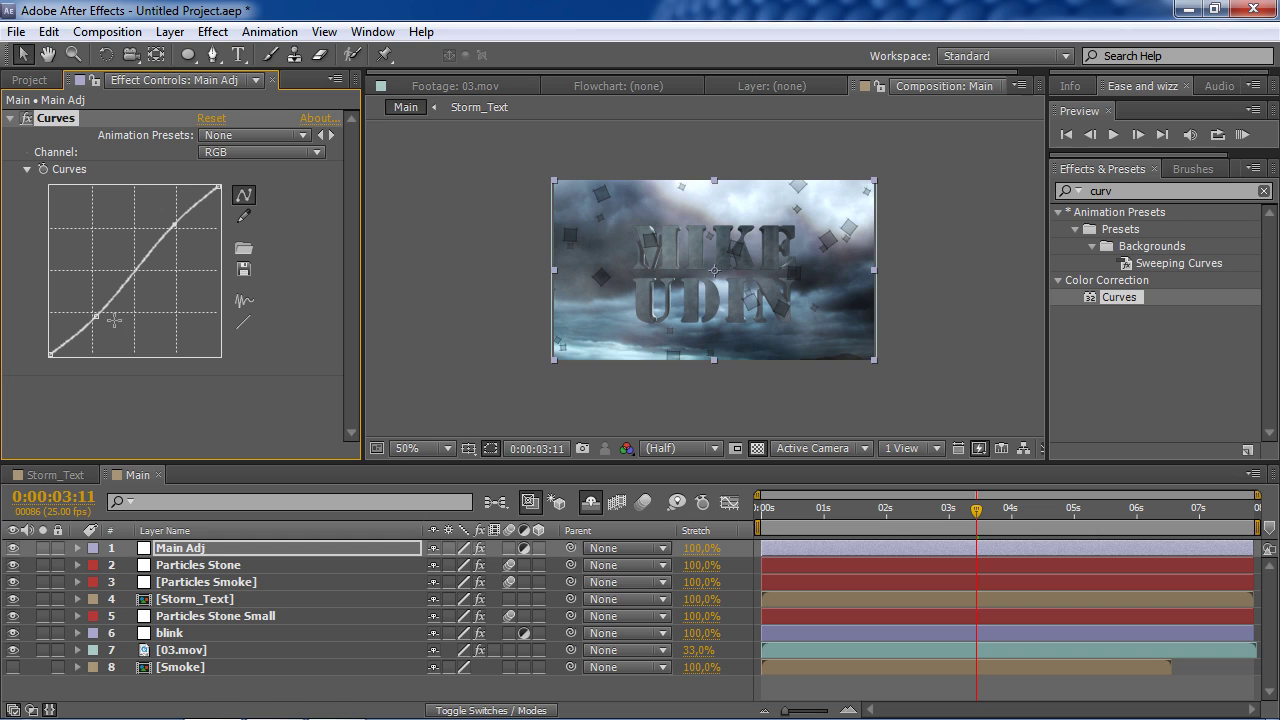
pyautogui.click(10, 118)
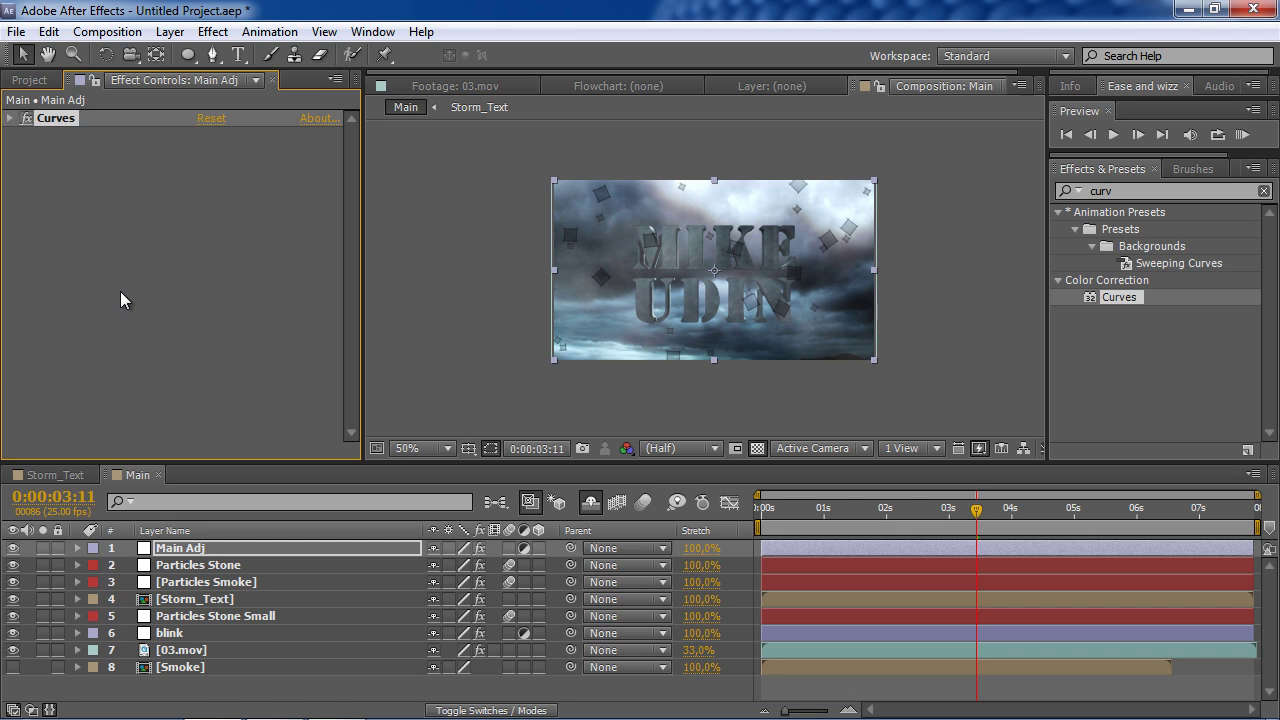
# - Apply CC Toner to Main Adj
pyautogui.click(120, 293)
pyautogui.write('c')
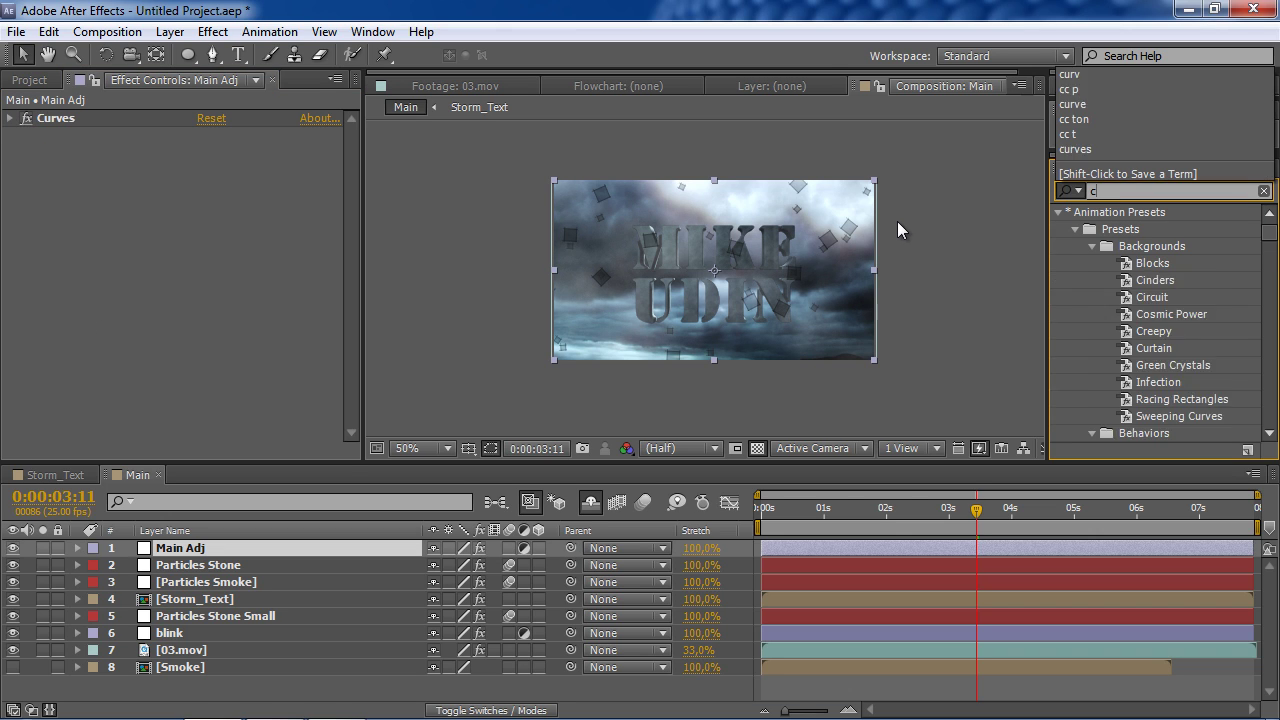
pyautogui.write('c t')
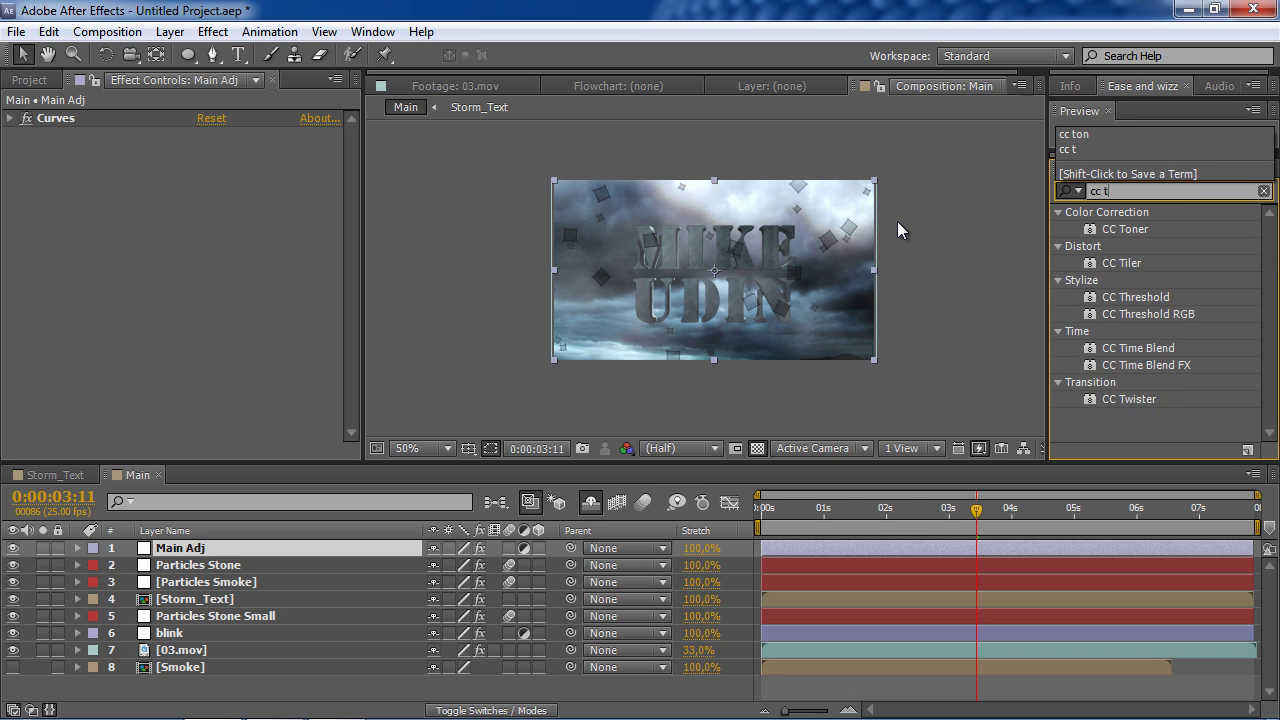
pyautogui.write('o')
pyautogui.doubleClick(1126, 229)
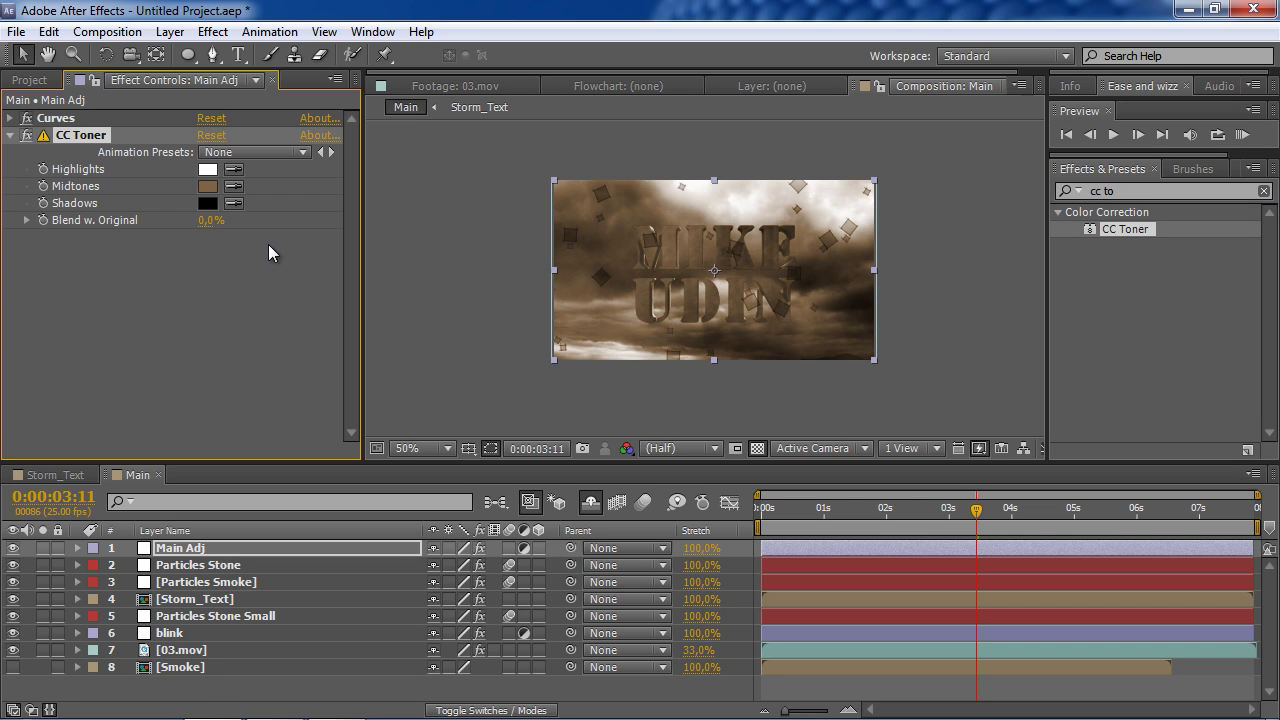
# - Change CC Toner's Midtones colour to a soft, desaturated steel blue
pyautogui.click(26, 135)
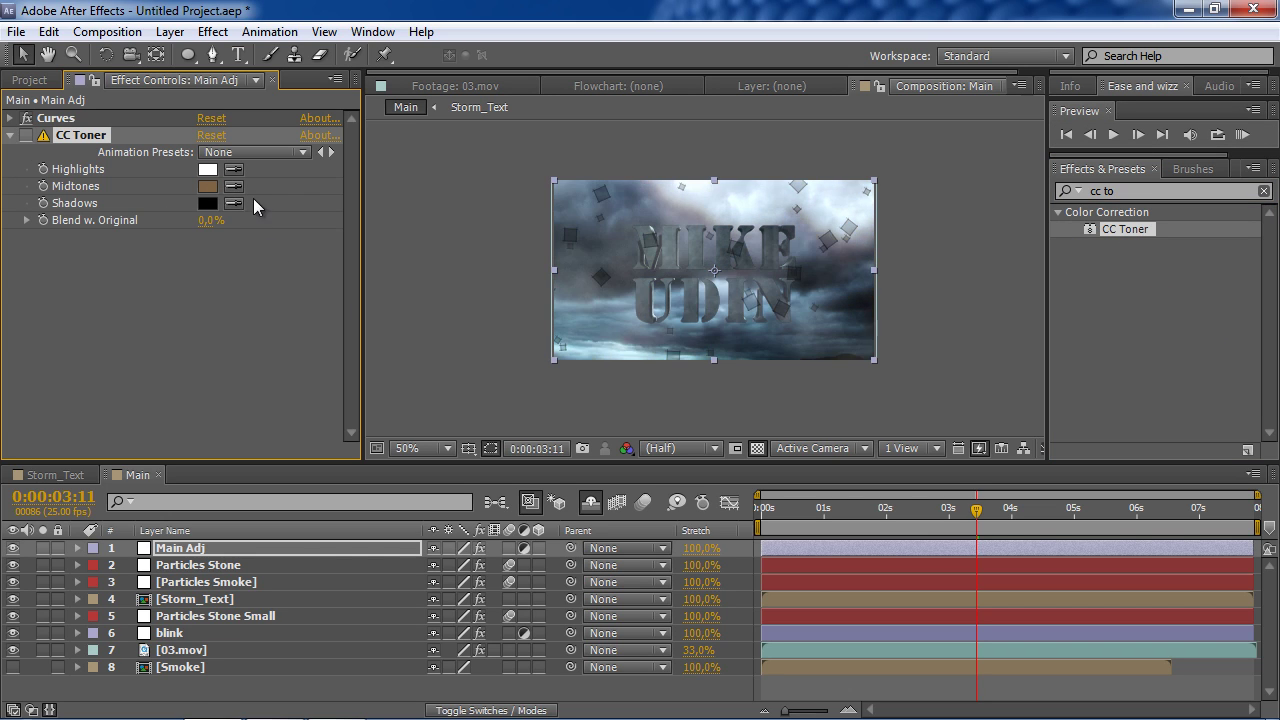
pyautogui.click(617, 302)
pyautogui.click(207, 186)
pyautogui.write('8DAFC2')
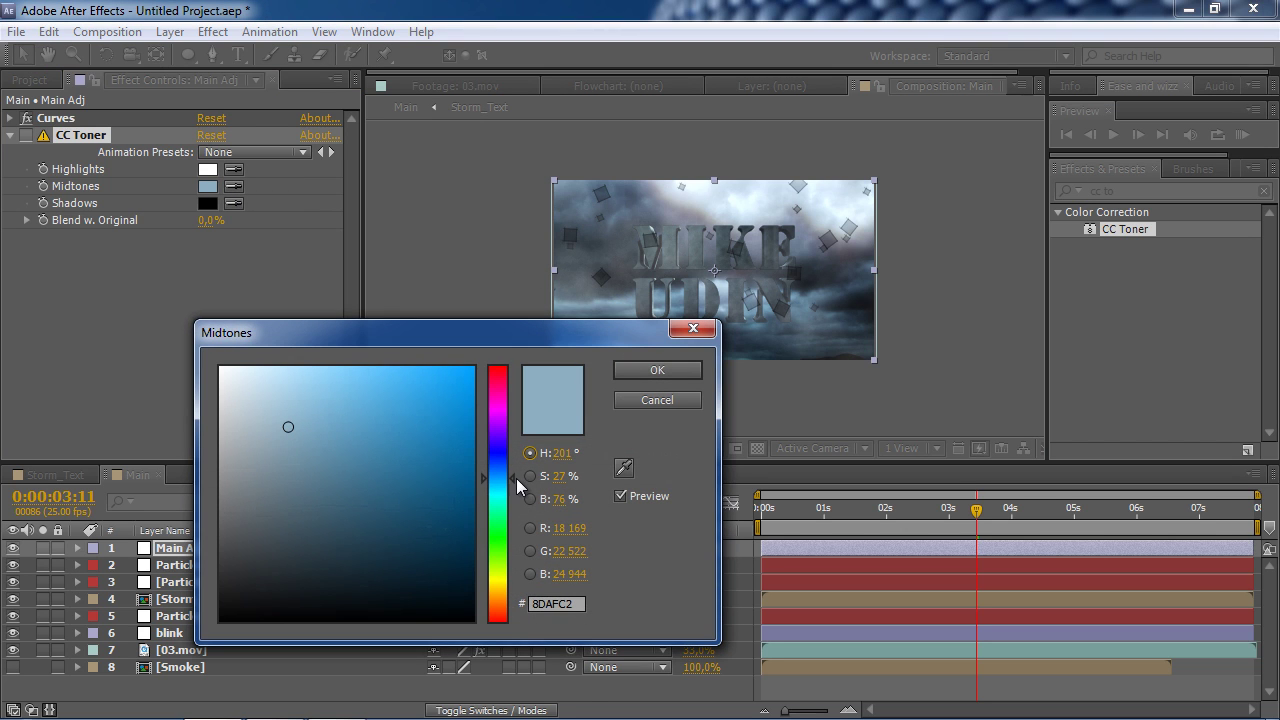
pyautogui.moveTo(511, 477); pyautogui.dragTo(511, 472)
pyautogui.moveTo(318, 416); pyautogui.dragTo(347, 413)
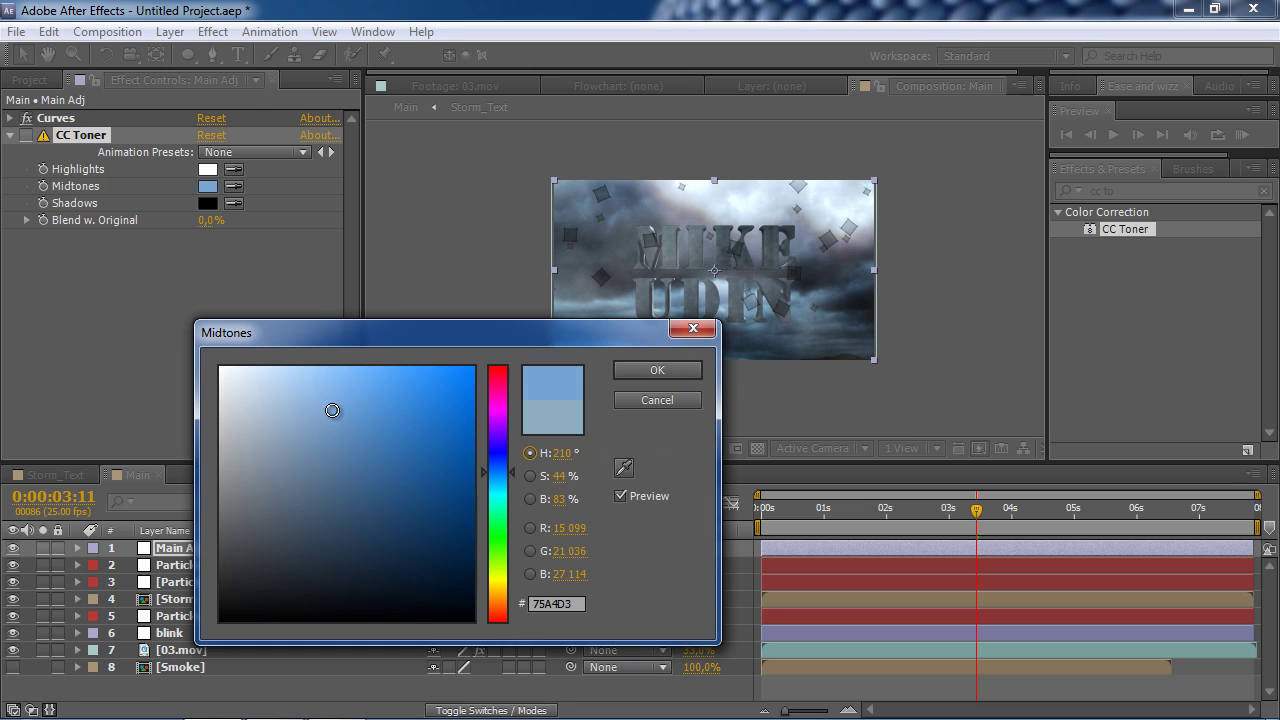
pyautogui.click(655, 370)
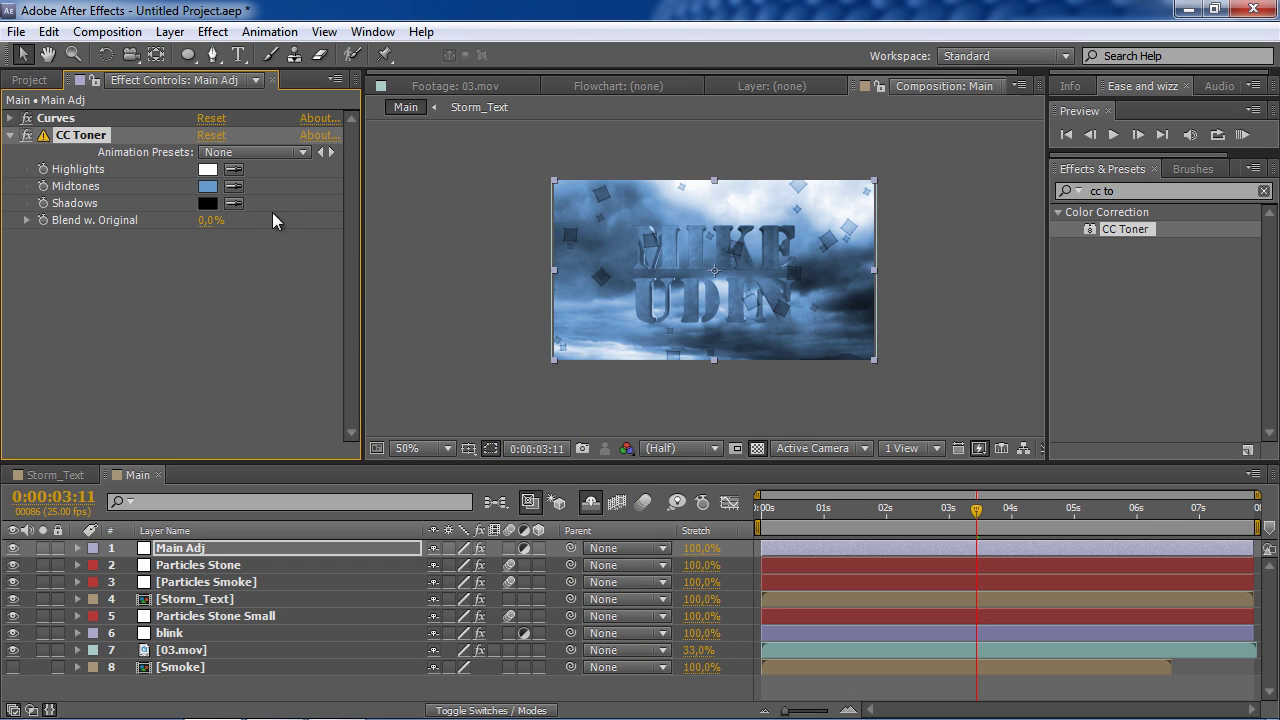
pyautogui.moveTo(948, 512); pyautogui.dragTo(956, 508)
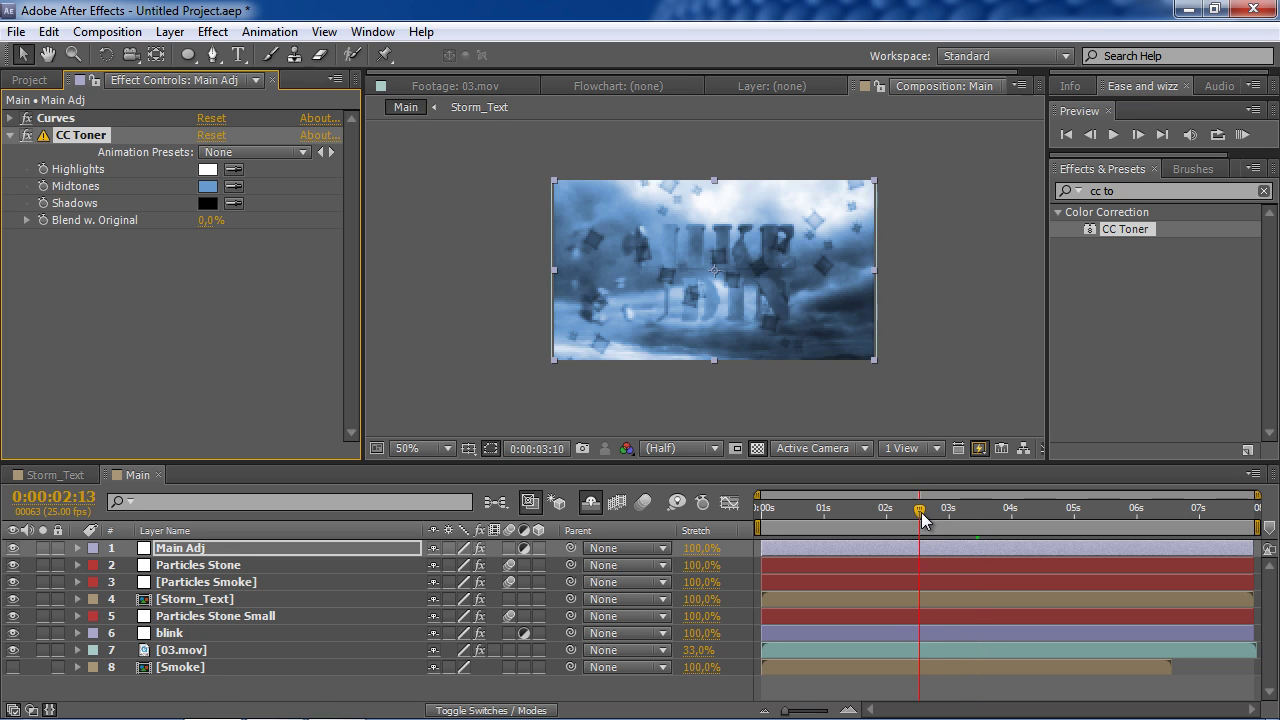
pyautogui.click(208, 186)
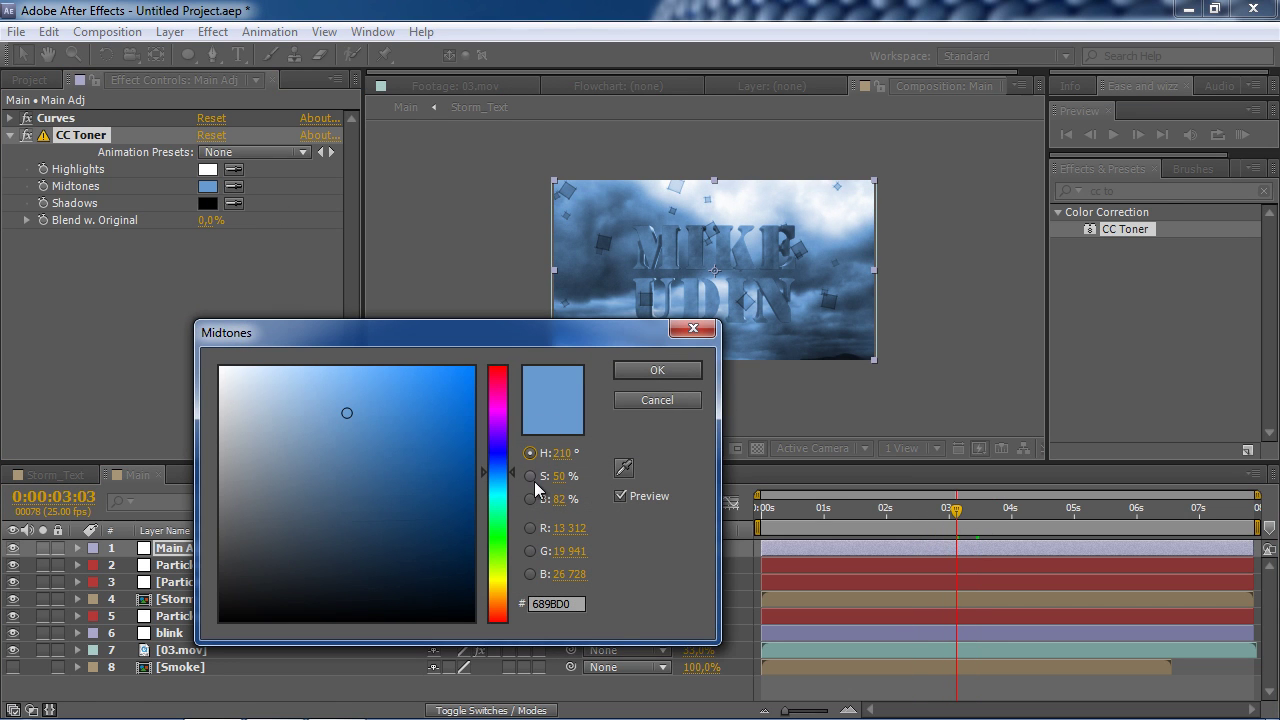
pyautogui.moveTo(558, 476)
pyautogui.mouseDown()
pyautogui.moveTo(544, 476)
pyautogui.moveTo(543, 499)
pyautogui.mouseUp()
pyautogui.click(636, 372)
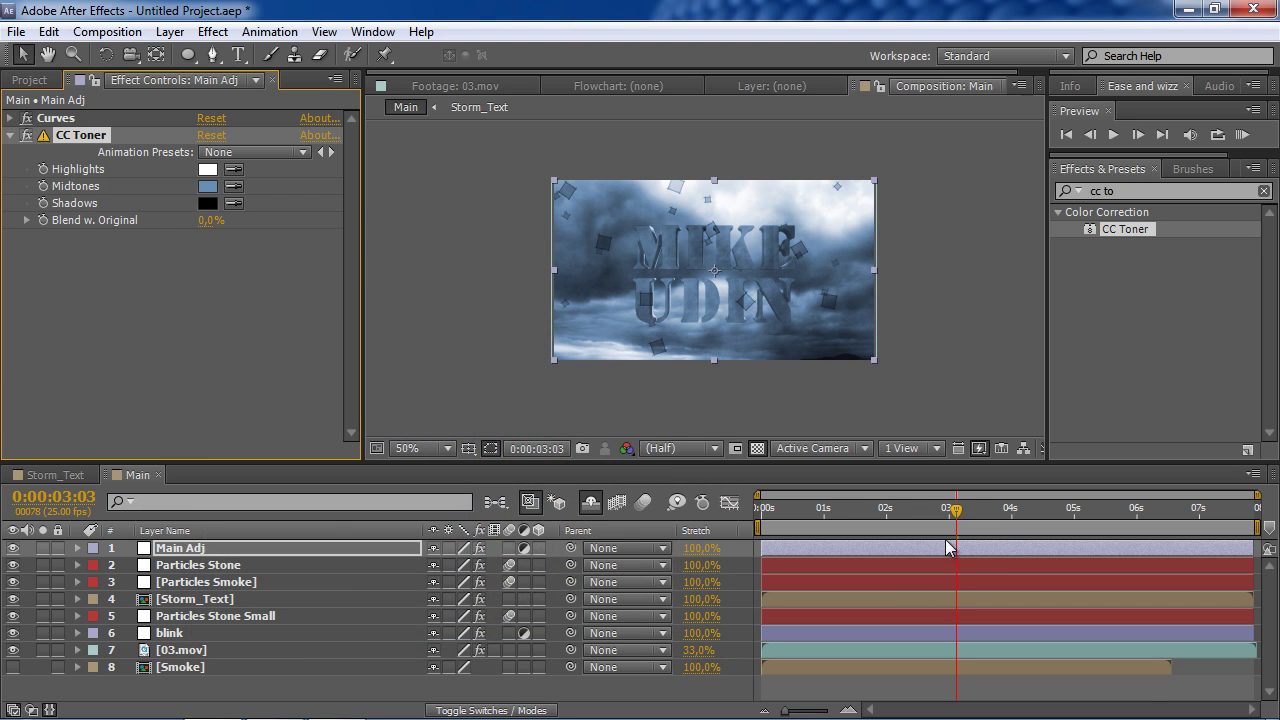
pyautogui.press('pageup')
pyautogui.press('pageup')
pyautogui.press('pageup')
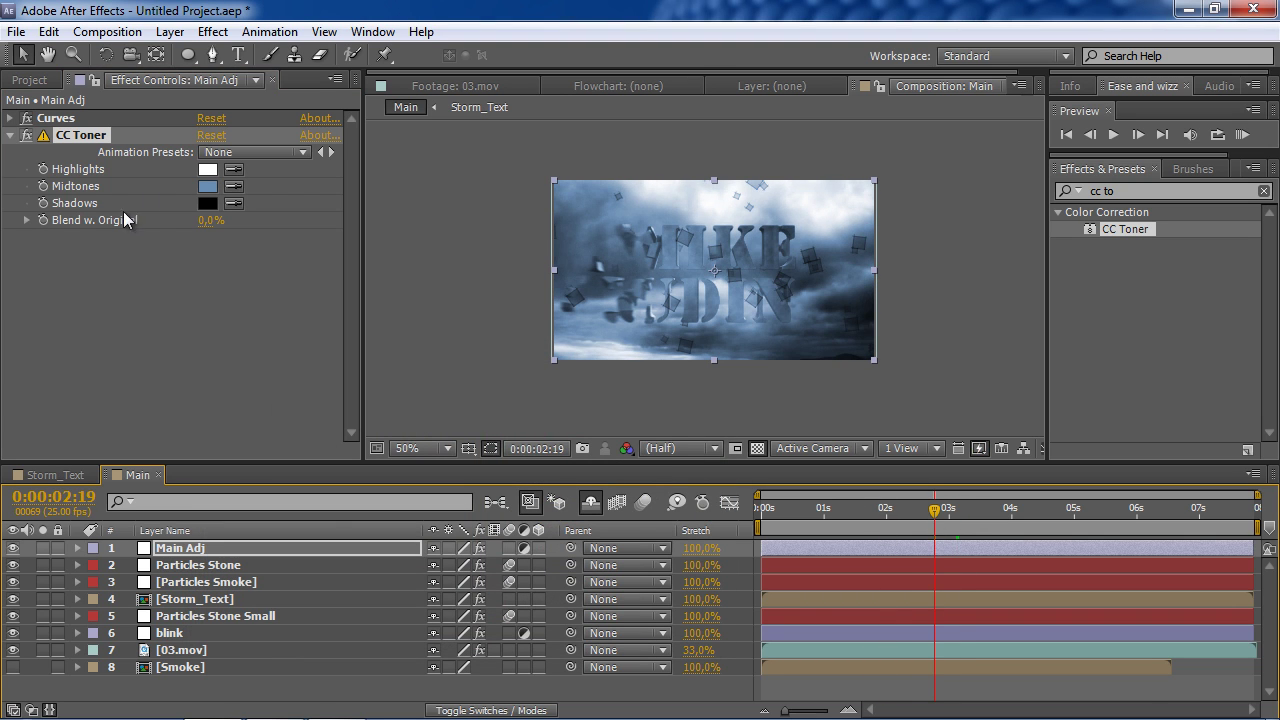
# - Set Blend w. Original to 40% and compare Main Adj on and off
pyautogui.moveTo(210, 220); pyautogui.dragTo(242, 226)
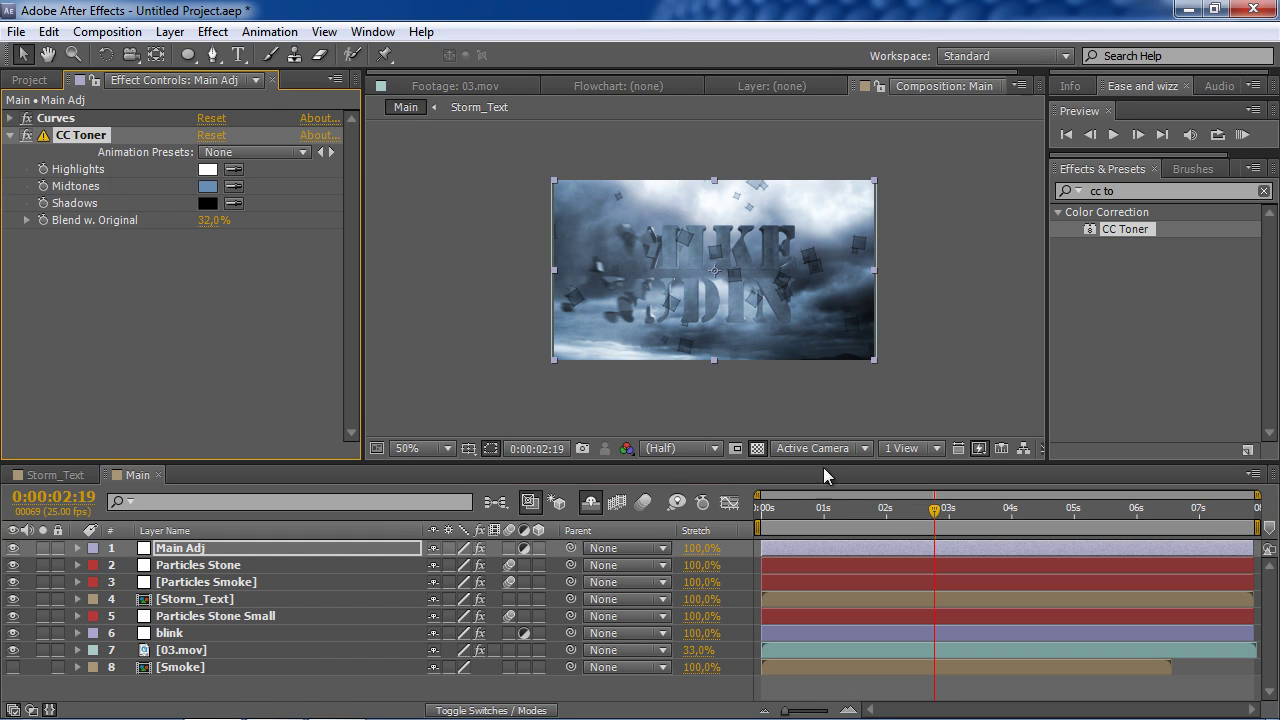
pyautogui.moveTo(214, 222); pyautogui.dragTo(210, 228)
pyautogui.click(10, 135)
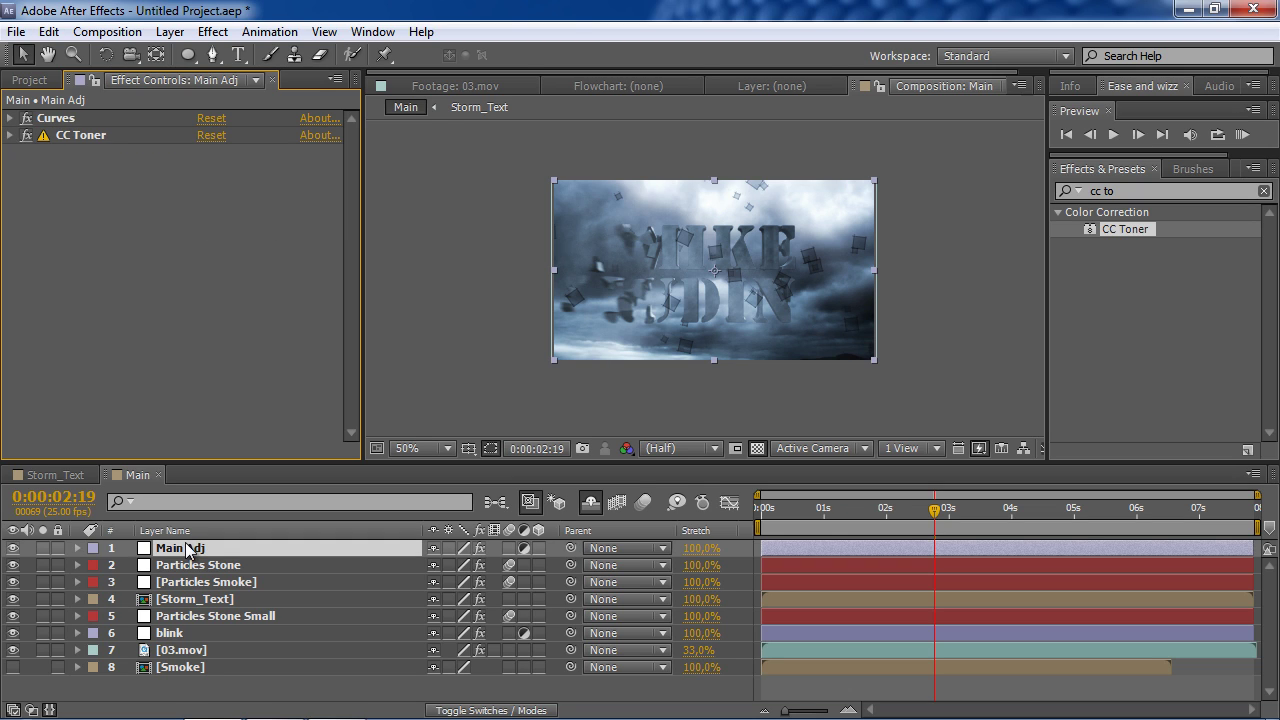
pyautogui.click(13, 549)
pyautogui.click(13, 549)
pyautogui.click(13, 549)
pyautogui.click(13, 549)
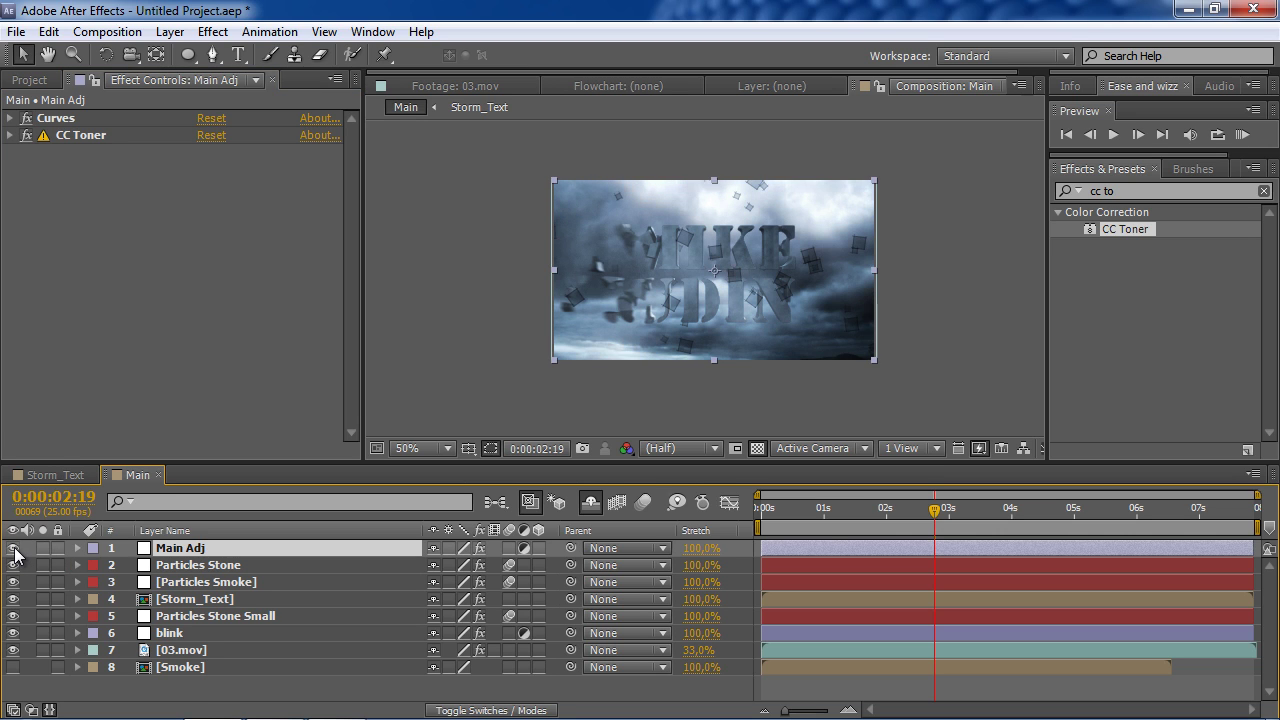
pyautogui.click(105, 340)
pyautogui.press('pagedown')
# - Add the Unsharp Mask effect to Main Adj
pyautogui.moveTo(952, 515); pyautogui.dragTo(991, 512)
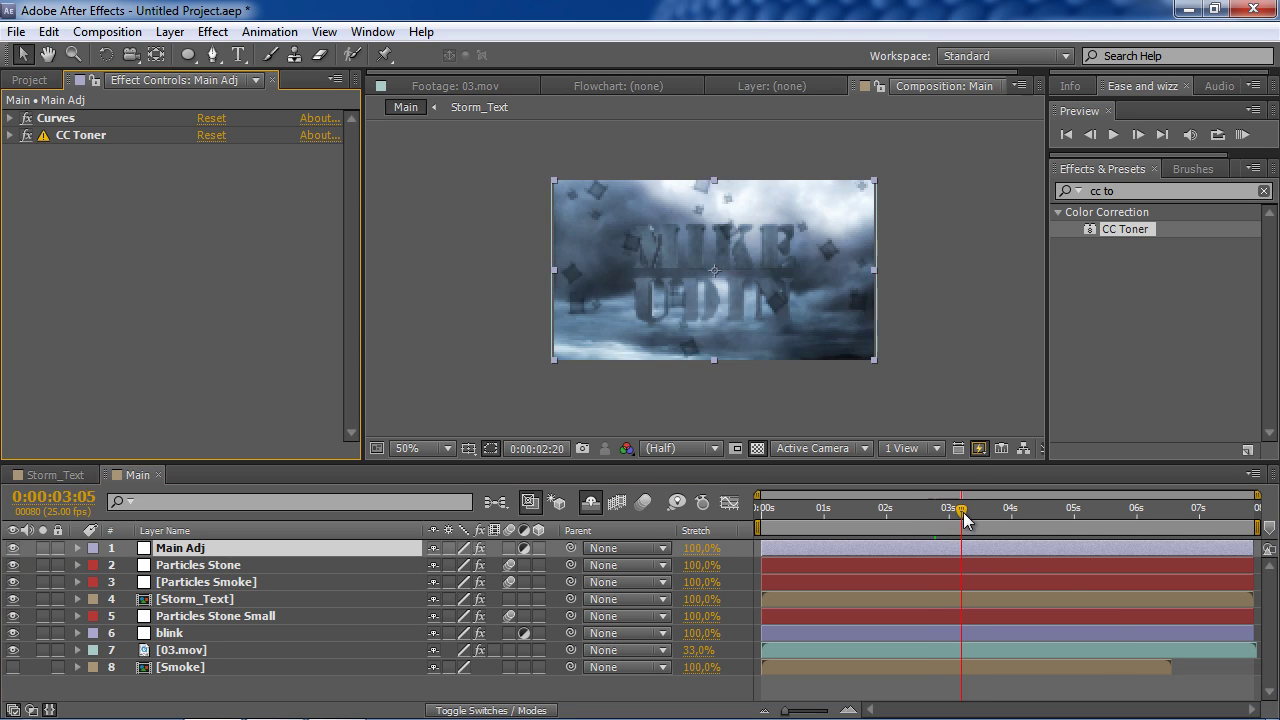
pyautogui.hotkey('ctrl', '5')
pyautogui.write('u')
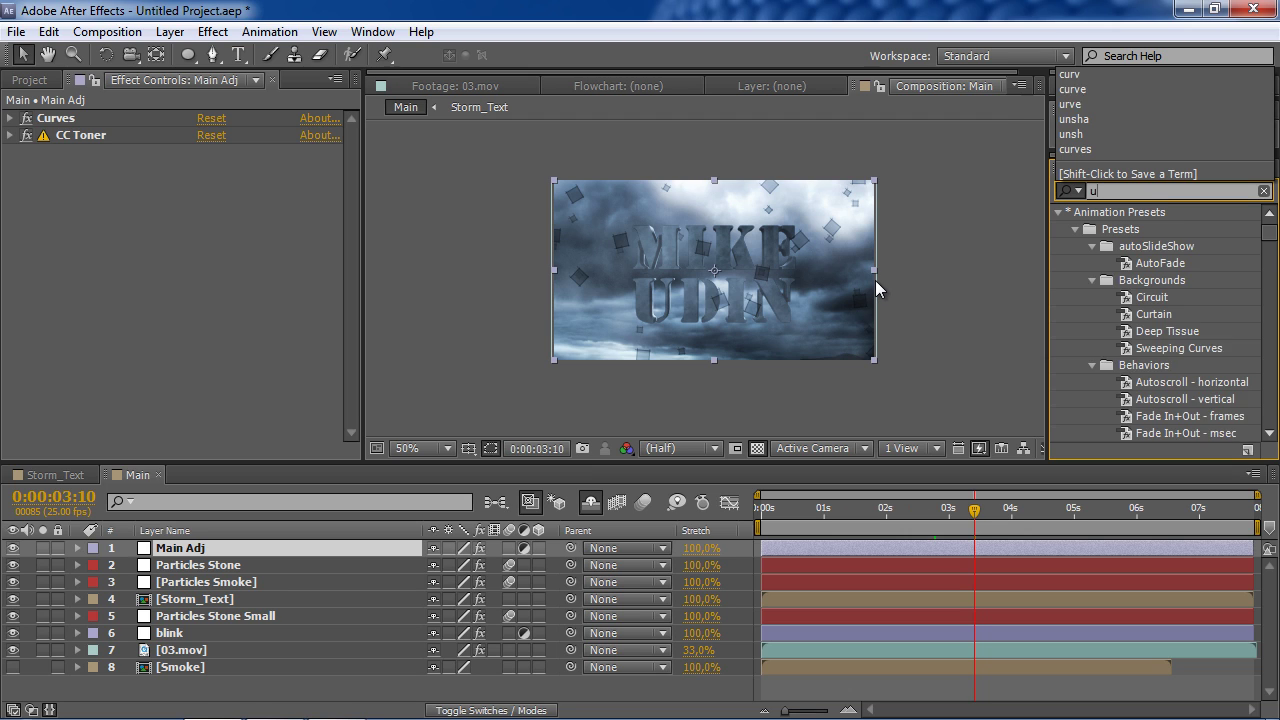
pyautogui.write('nsh')
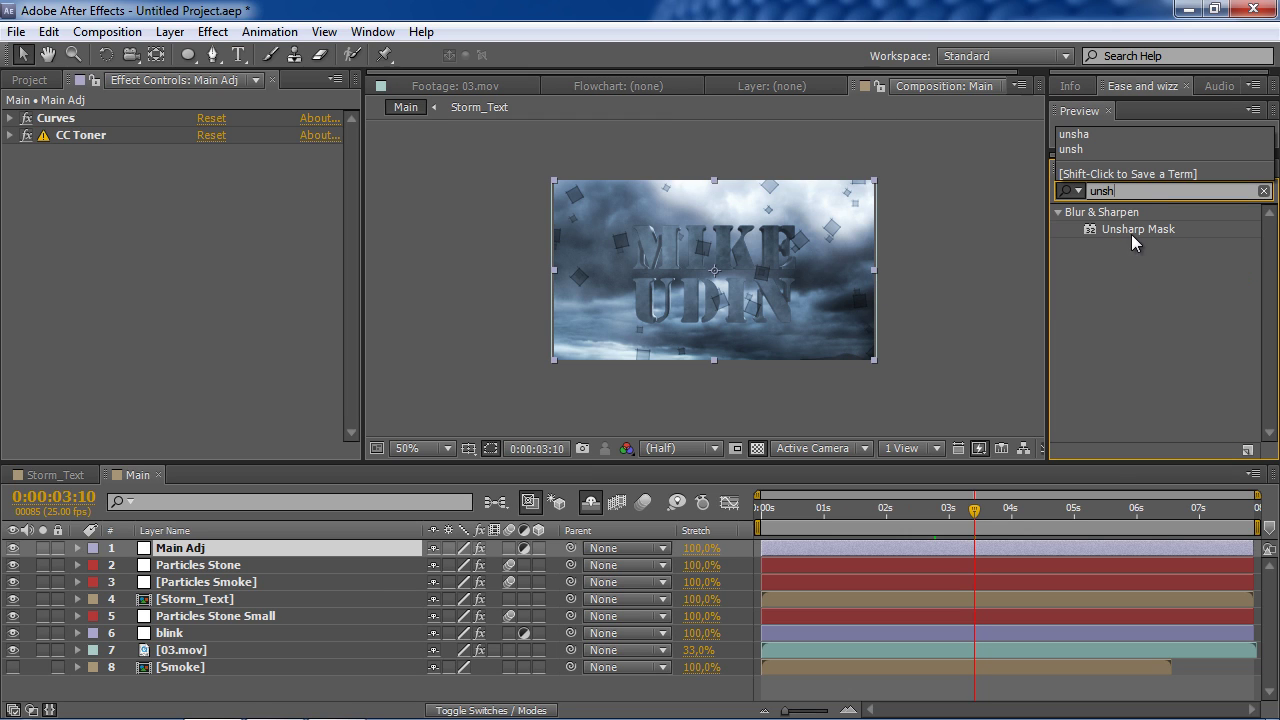
pyautogui.moveTo(1131, 234); pyautogui.dragTo(148, 266)
pyautogui.click(174, 247)
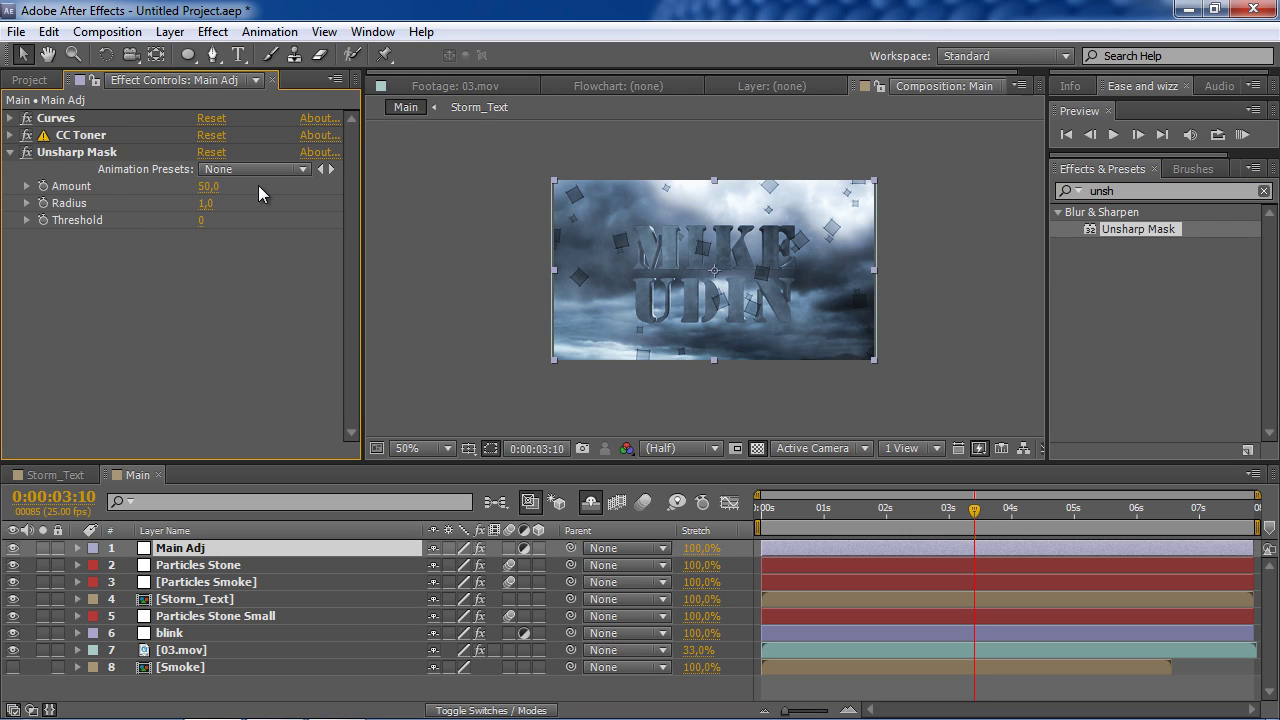
# - Set the Unsharp Mask Radius to 10
pyautogui.click(205, 203)
pyautogui.write('2,4')
pyautogui.press('Return')
pyautogui.click(218, 204)
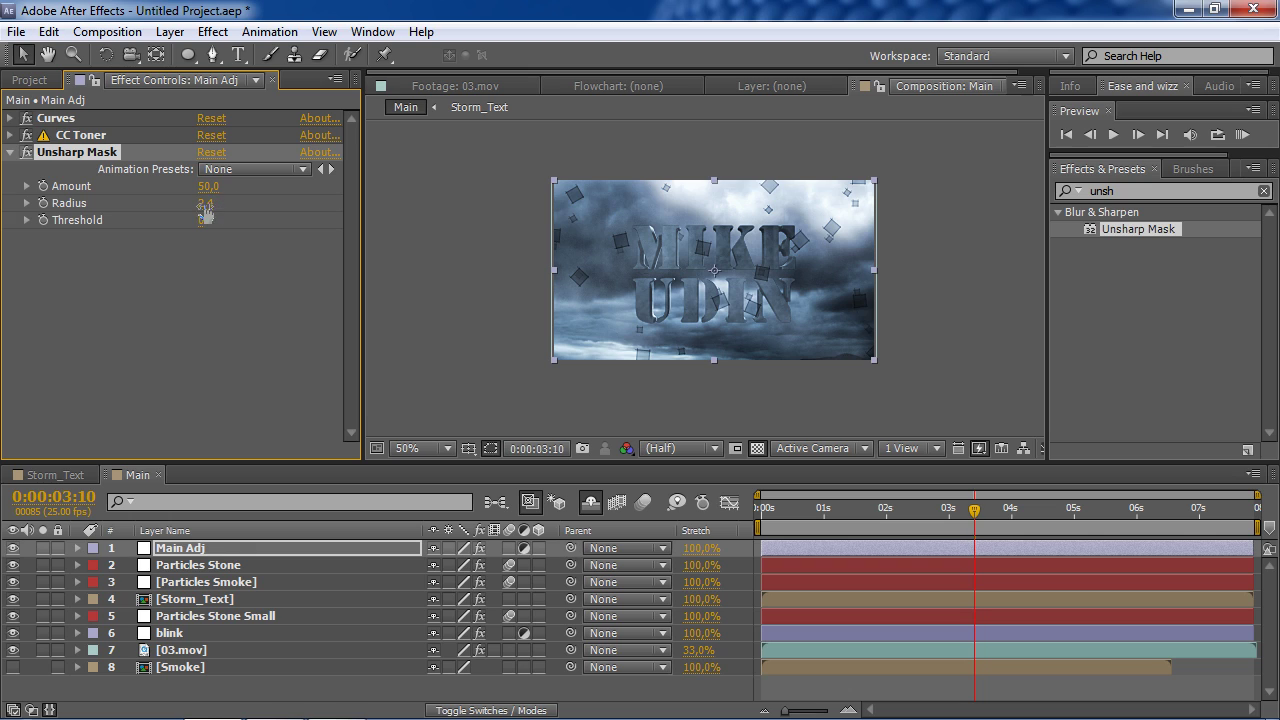
pyautogui.write('10')
pyautogui.press('Return')
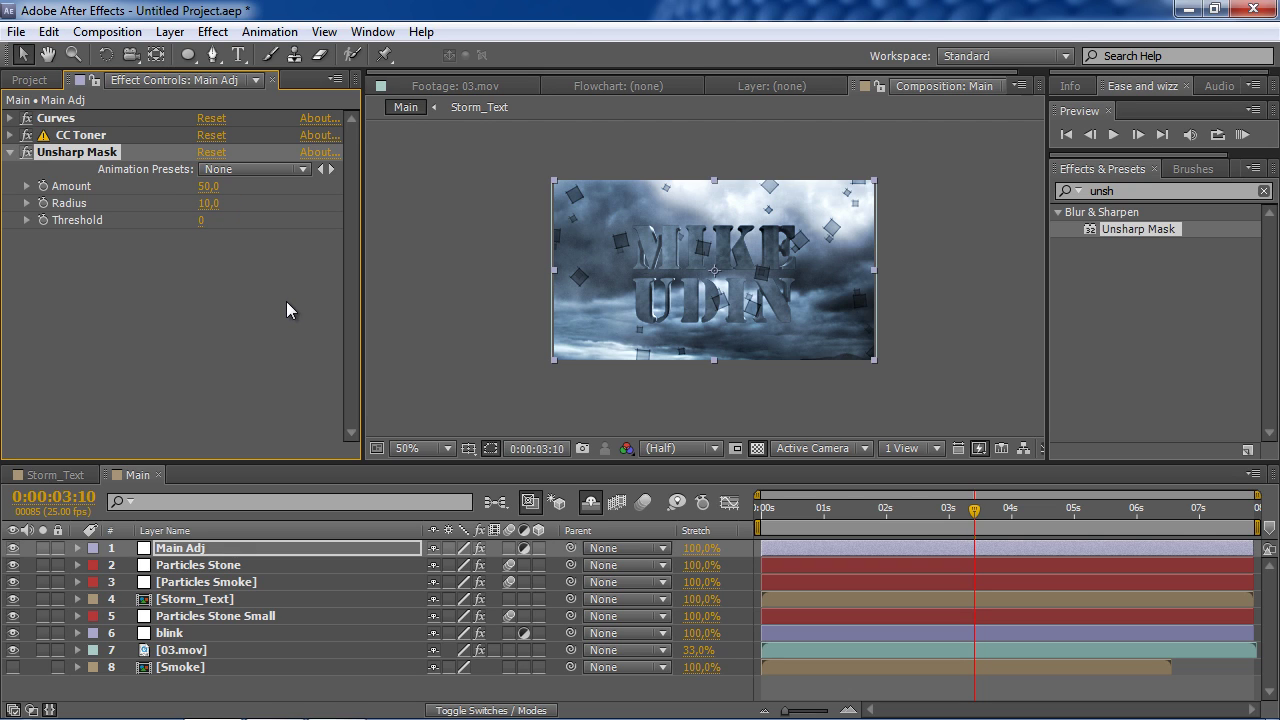
pyautogui.click(229, 214)
# - Set the Unsharp Mask Amount to 25 and toggle it to compare the sharpening
pyautogui.click(209, 186)
pyautogui.click(208, 186)
pyautogui.write('25')
pyautogui.press('Return')
pyautogui.click(779, 265)
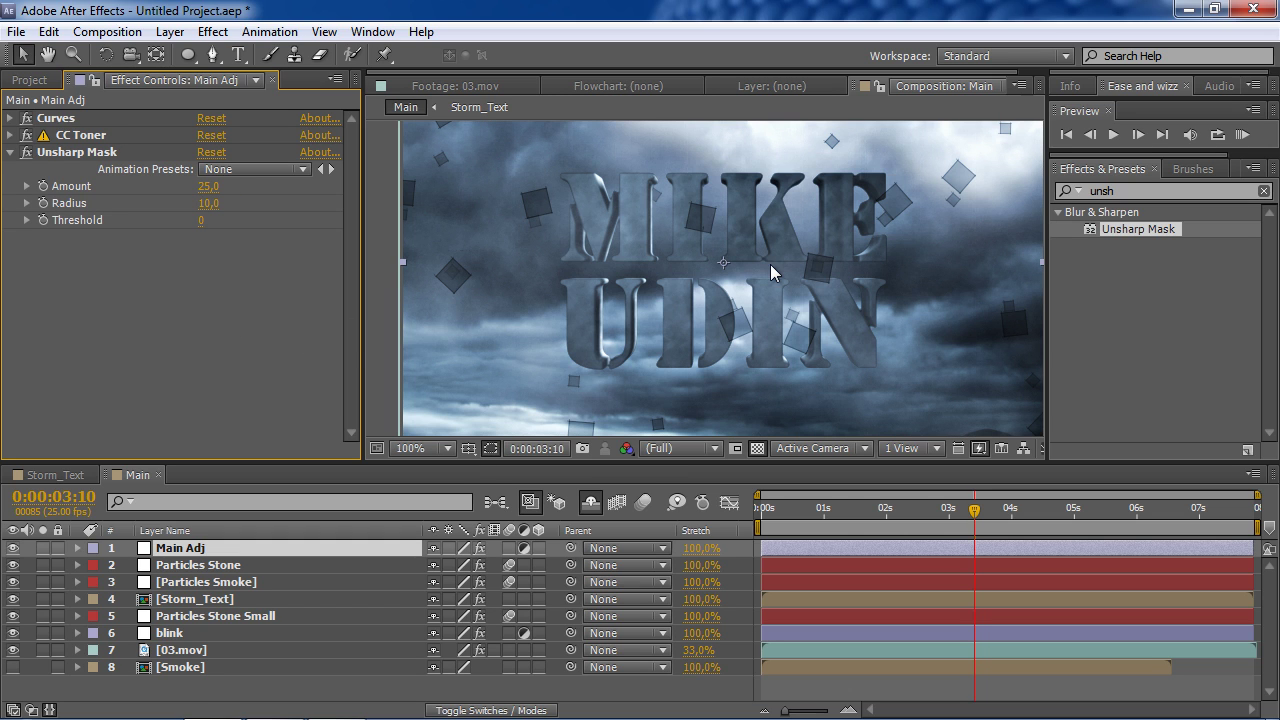
pyautogui.click(27, 152)
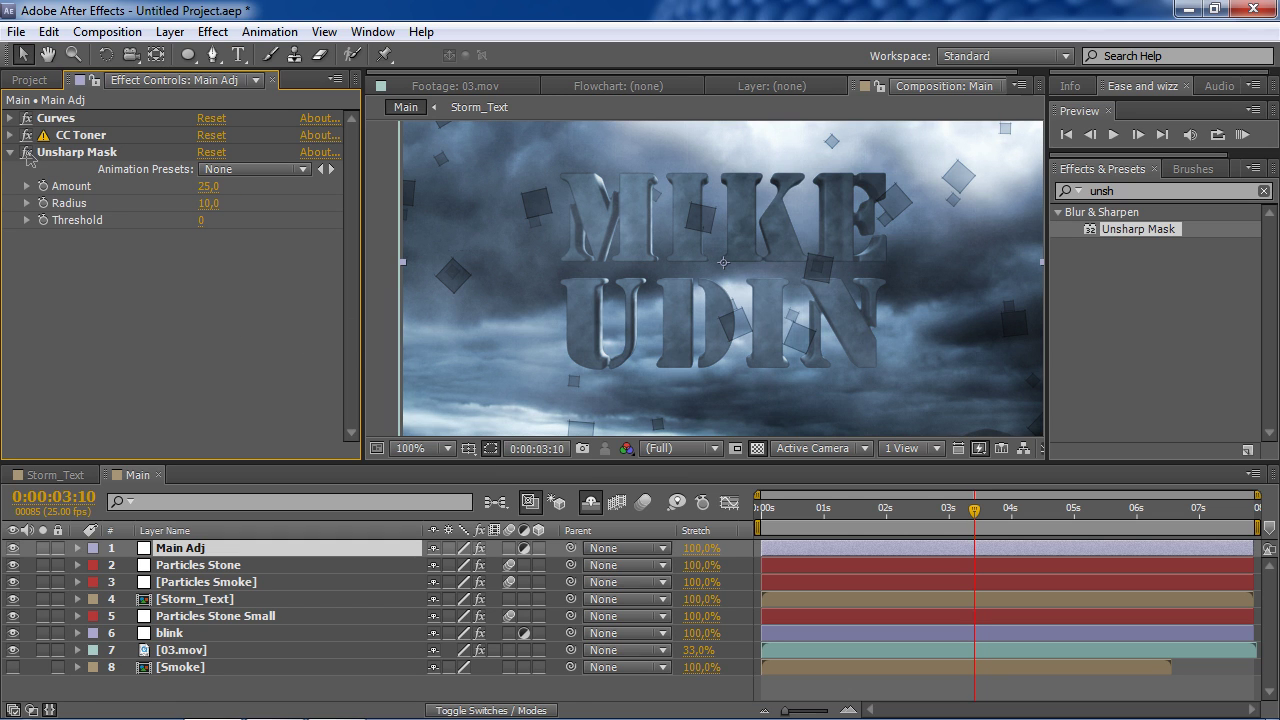
pyautogui.click(9, 152)
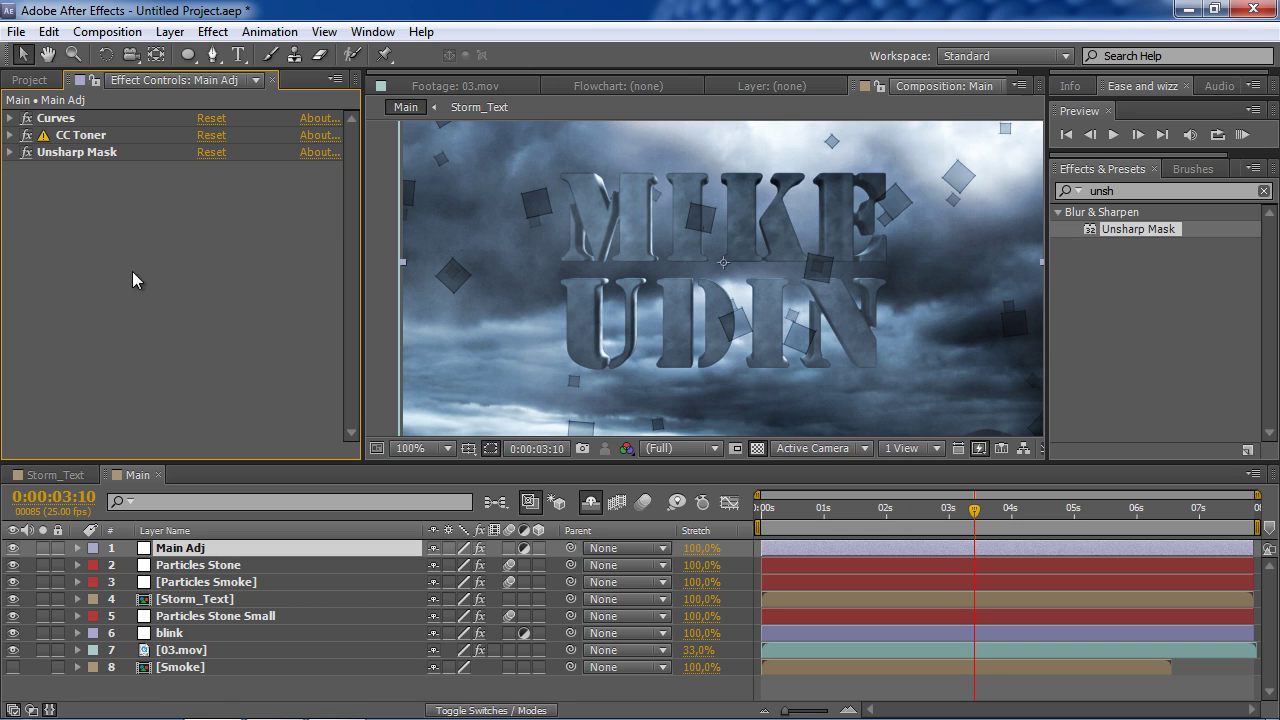
pyautogui.click(1132, 190)
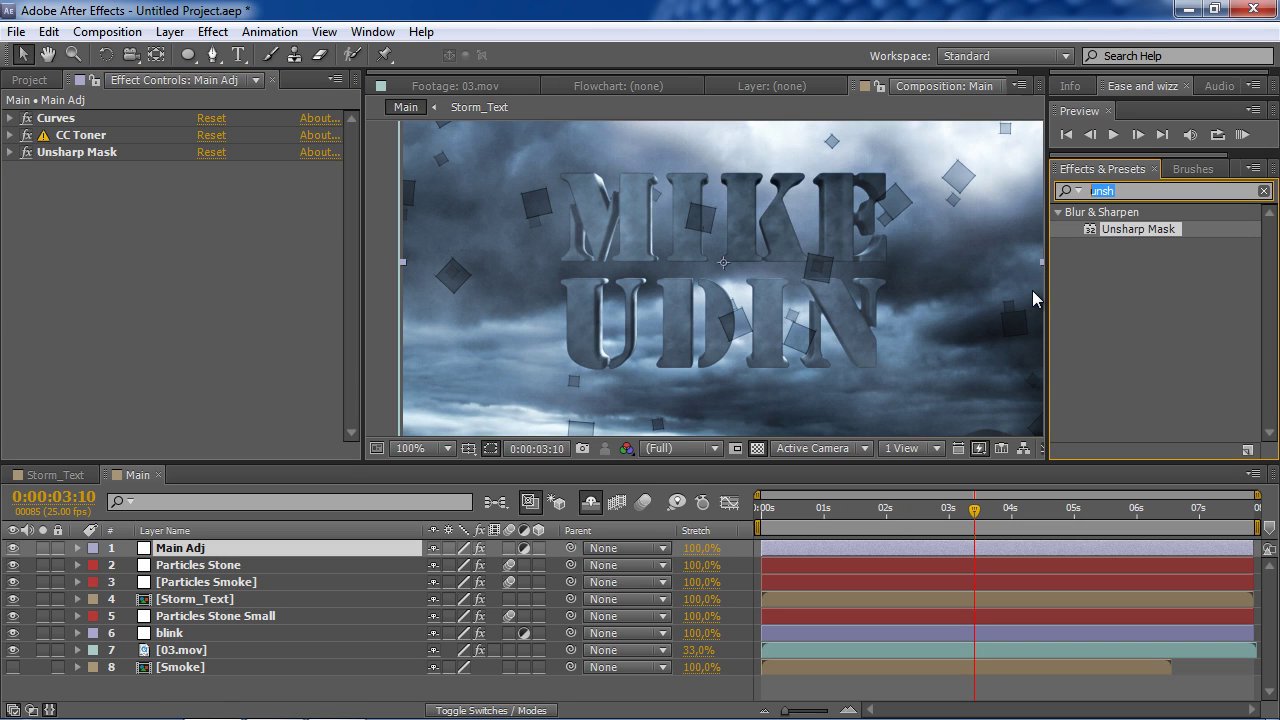
# - Apply Add Grain to Main Adj with Viewing Mode set to Final Output
pyautogui.write('grai')
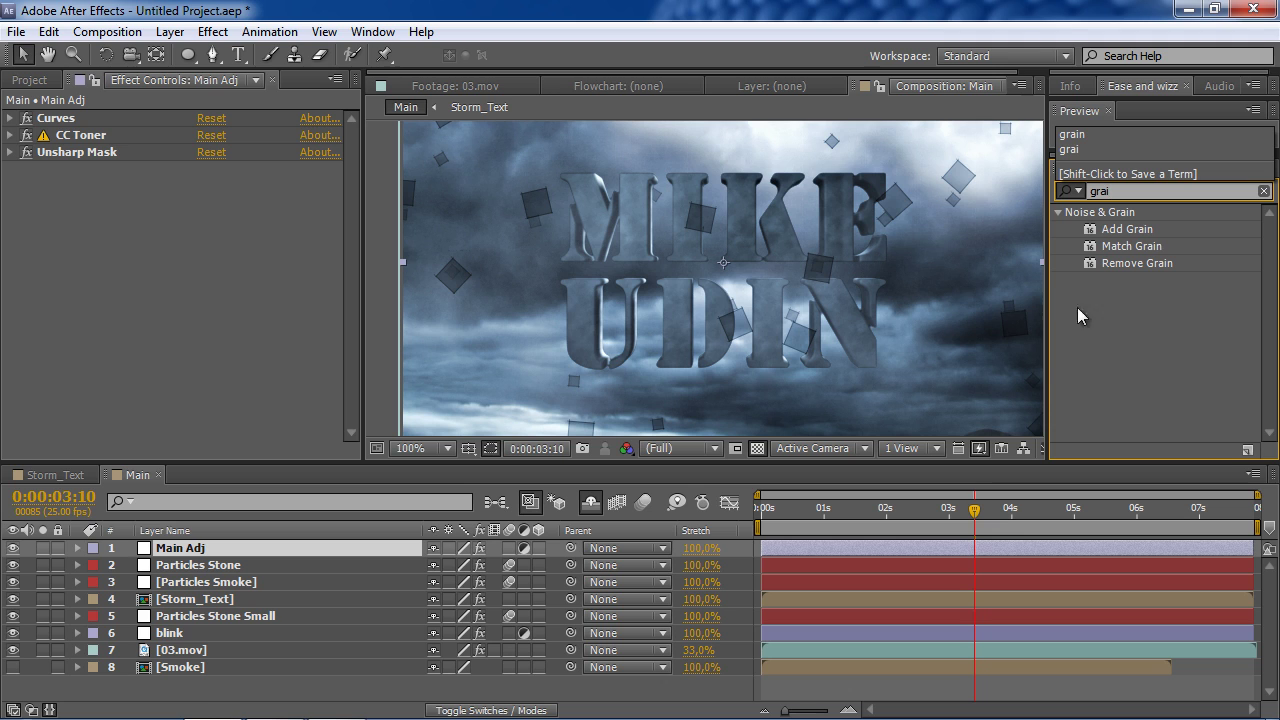
pyautogui.doubleClick(1127, 229)
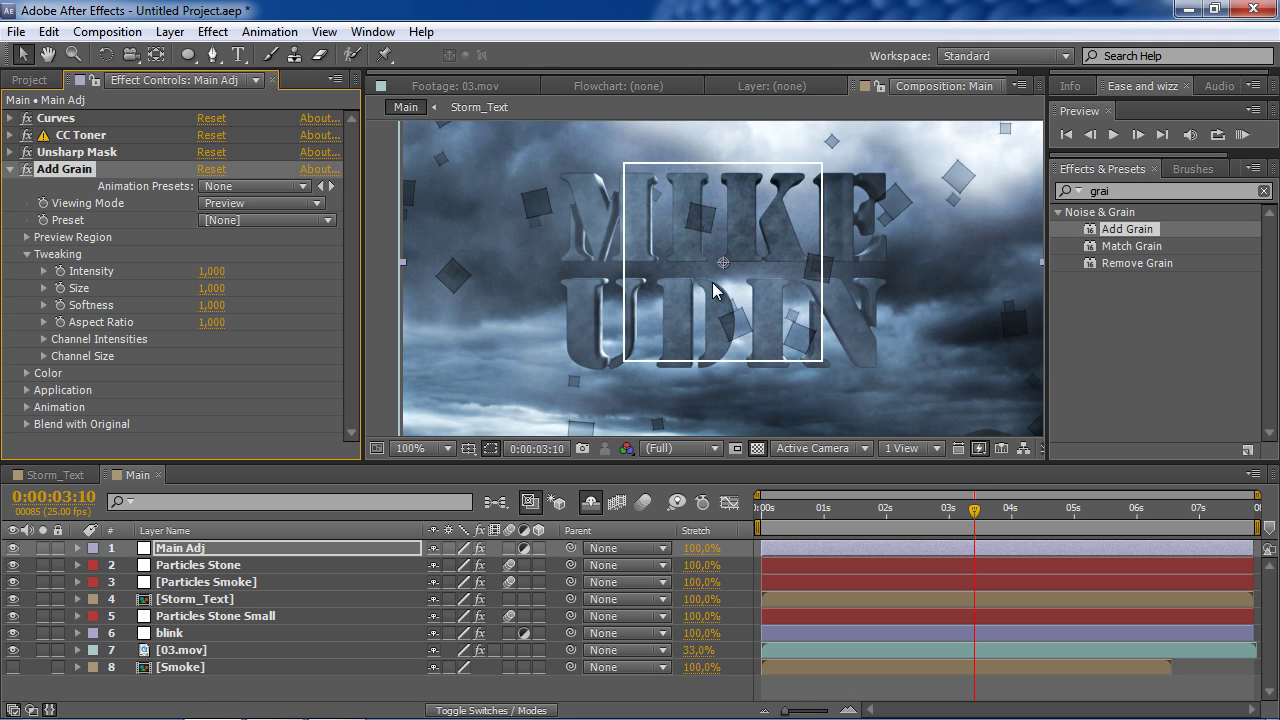
pyautogui.scroll(2, 719, 281)
pyautogui.scroll(-1, 719, 281)
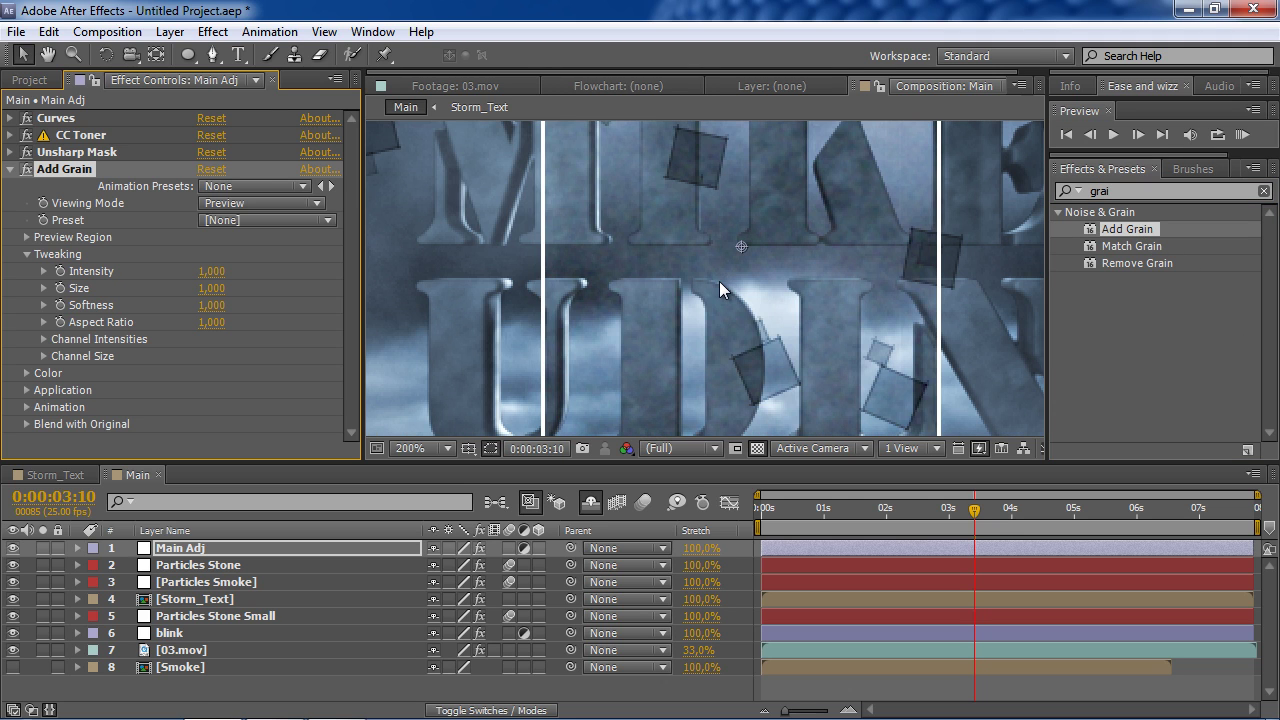
pyautogui.click(248, 205)
pyautogui.click(265, 269)
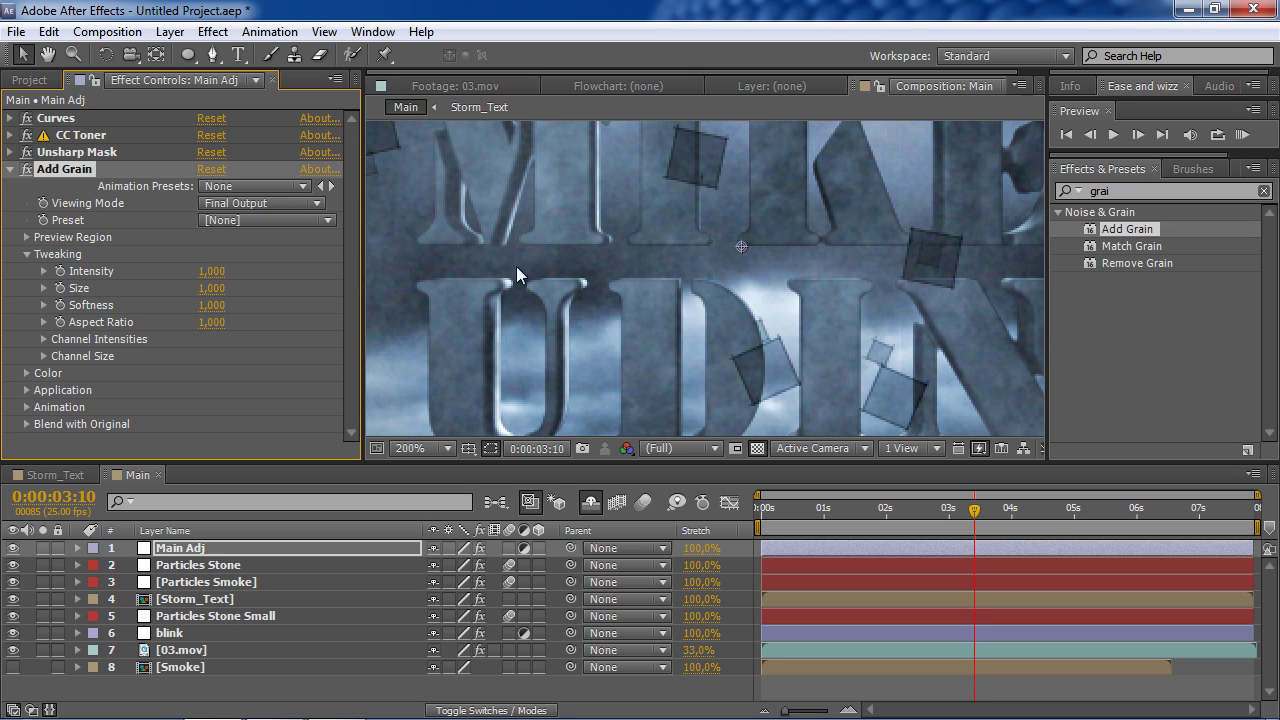
# - Set grain Intensity 0.5, Size 0.2 and Softness 3, then check other frames
pyautogui.click(212, 271)
pyautogui.write('5')
pyautogui.press('Return')
pyautogui.click(212, 288)
pyautogui.write('0.2')
pyautogui.press('Return')
pyautogui.press('Tab')
pyautogui.write('3')
pyautogui.press('Return')
pyautogui.click(914, 510)
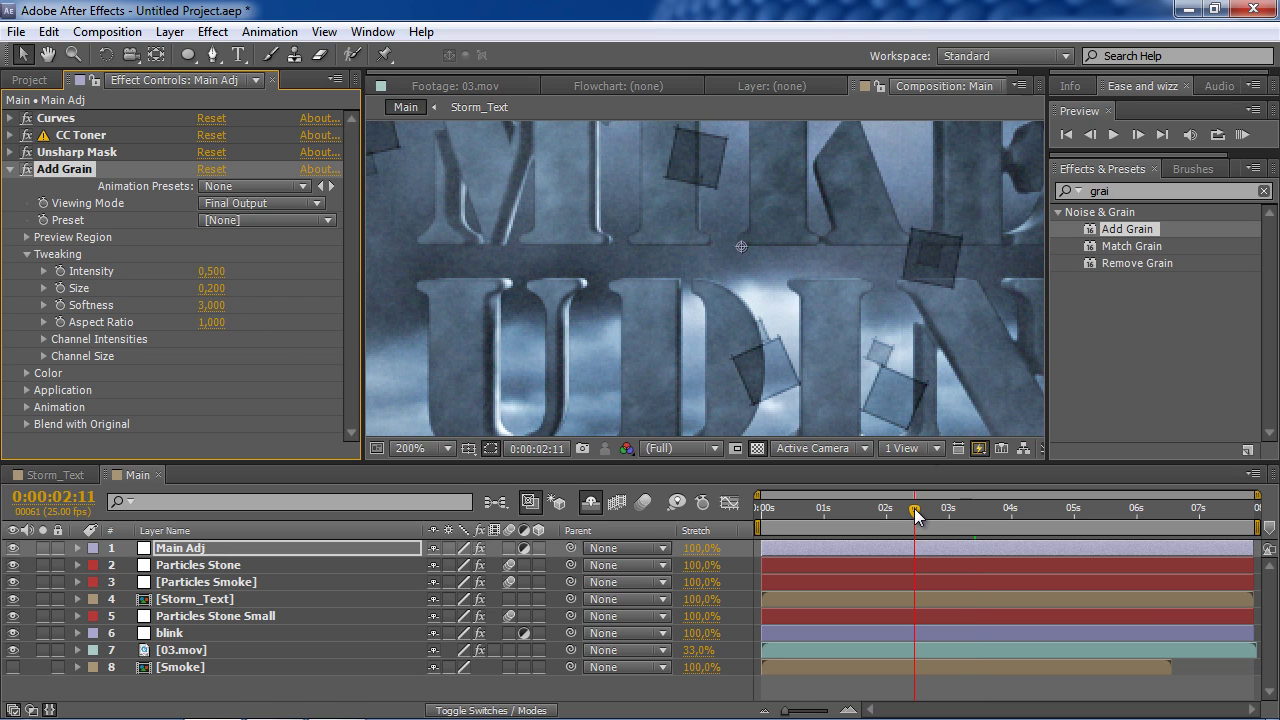
pyautogui.press(',')
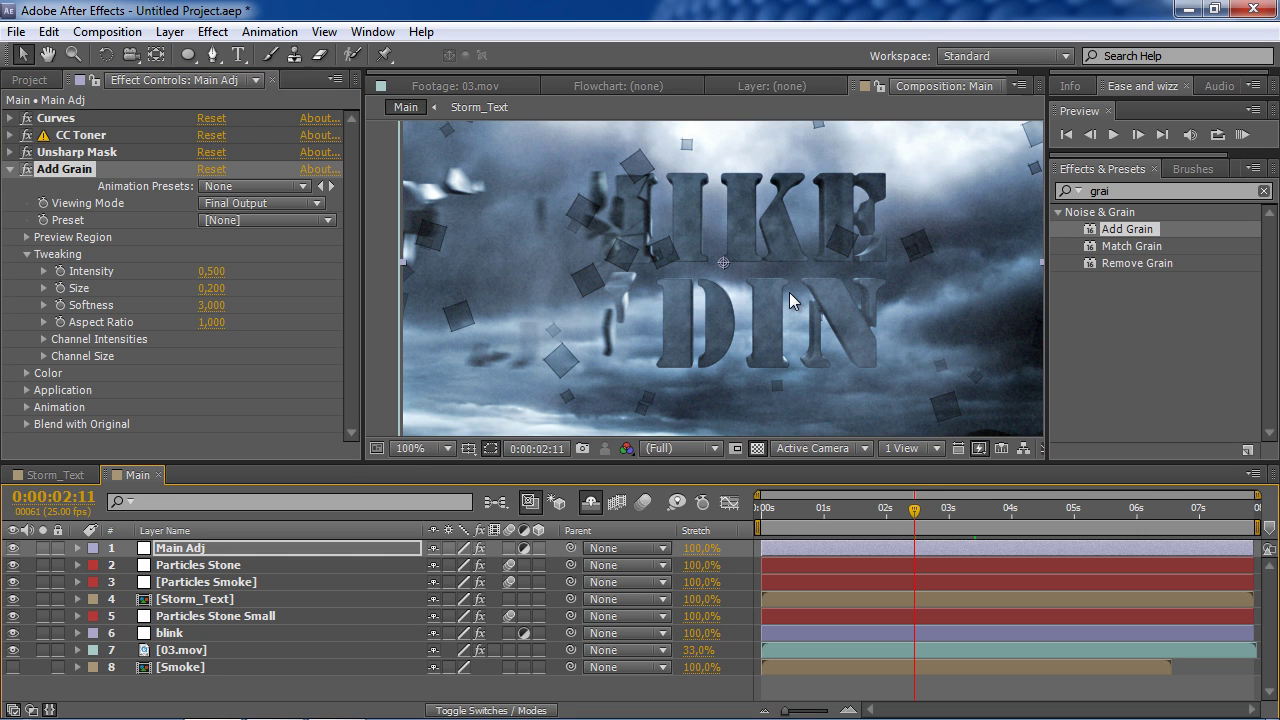
pyautogui.moveTo(945, 512); pyautogui.dragTo(936, 508)
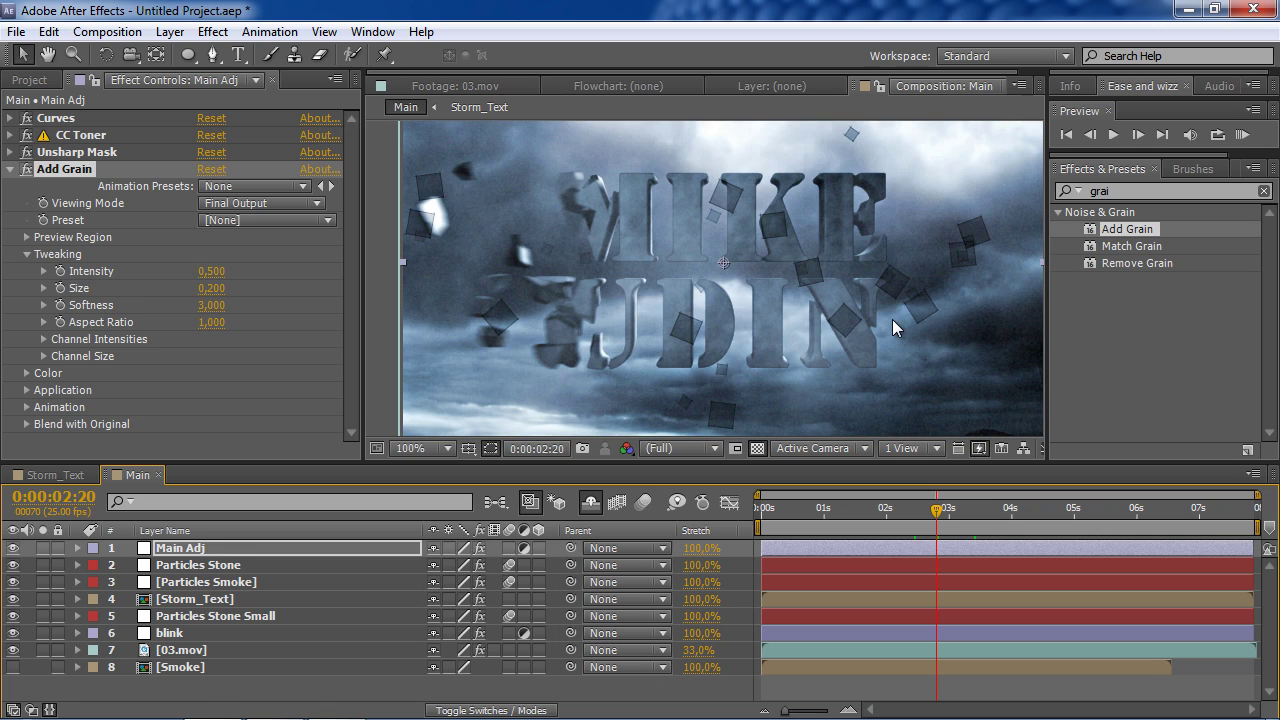
# - Enable motion blur rendering for the particle layers
pyautogui.press(',')
pyautogui.press(',')
pyautogui.click(990, 368)
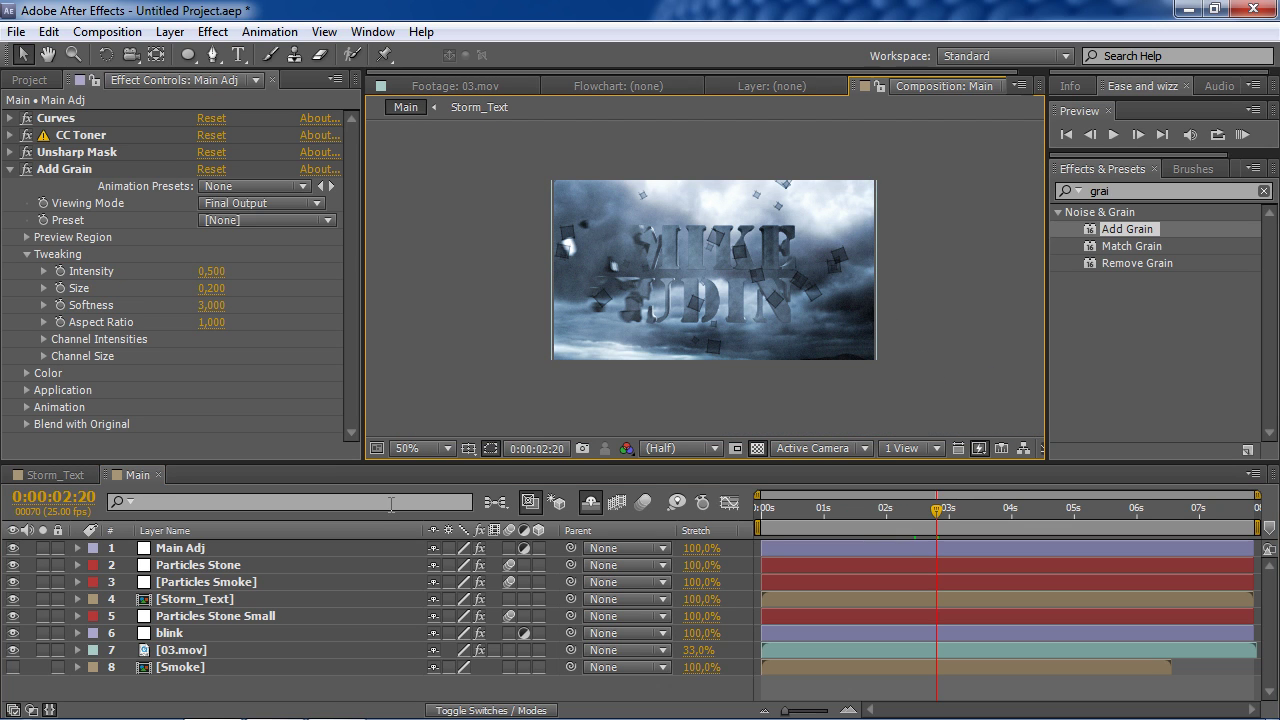
pyautogui.click(645, 501)
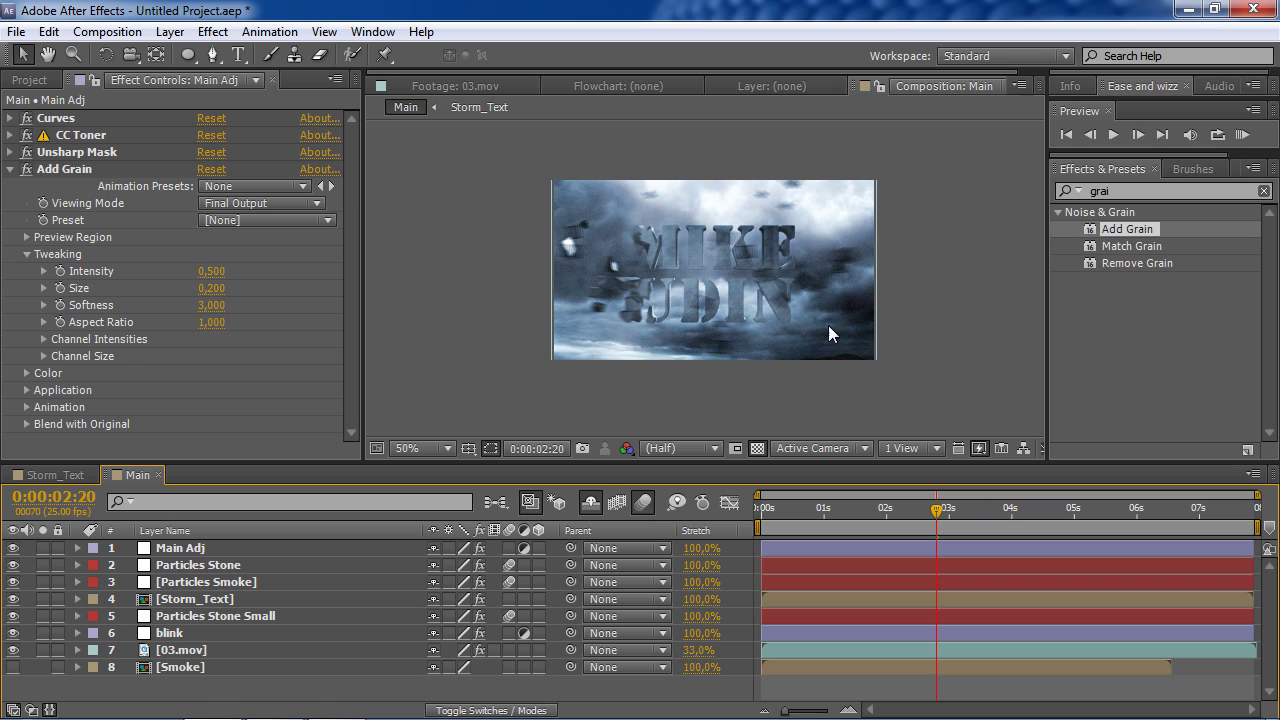
# - Set the work area from 2:05 to 4:09 and preview that range
pyautogui.moveTo(938, 516); pyautogui.dragTo(897, 522)
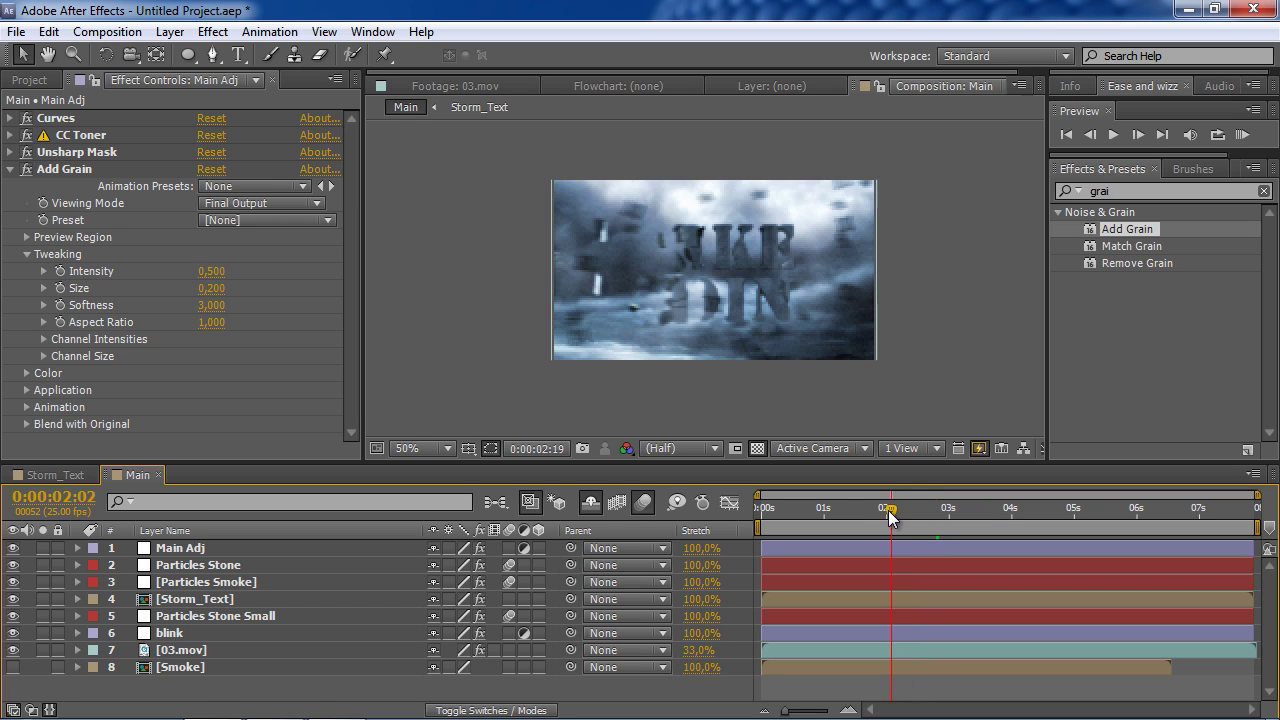
pyautogui.press('b')
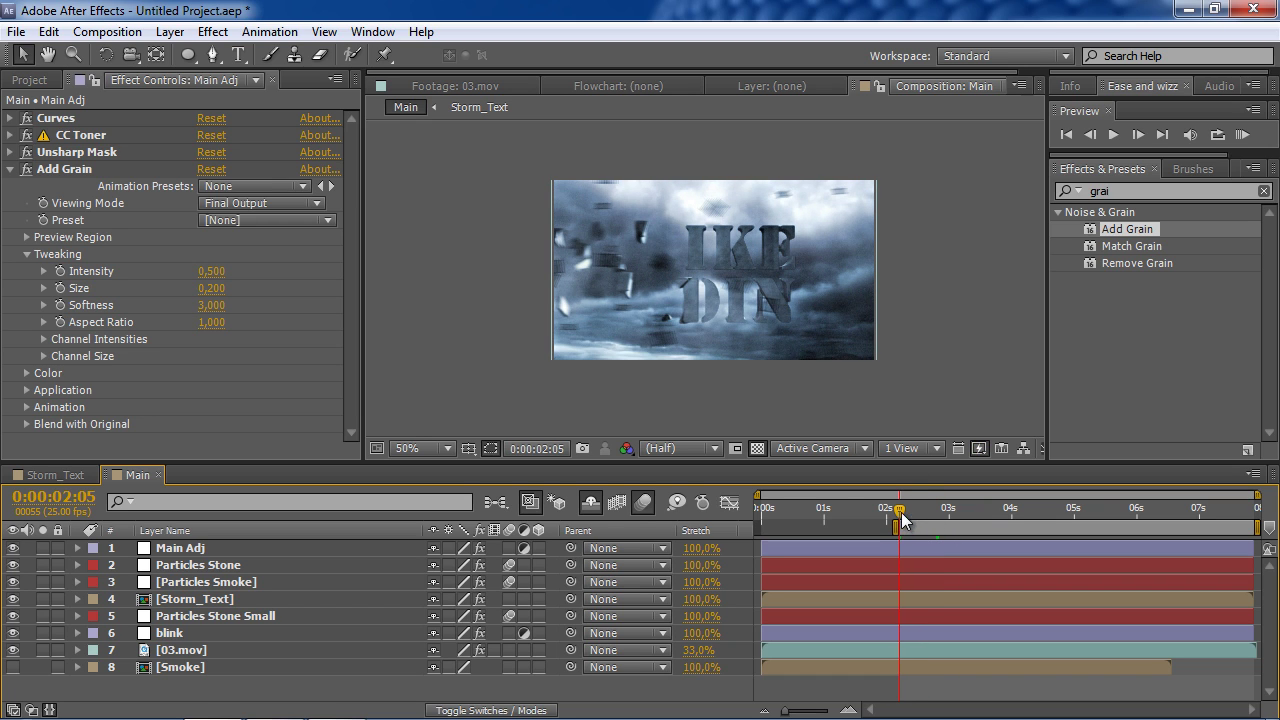
pyautogui.click(1036, 508)
pyautogui.press('n')
pyautogui.press('KP_0')
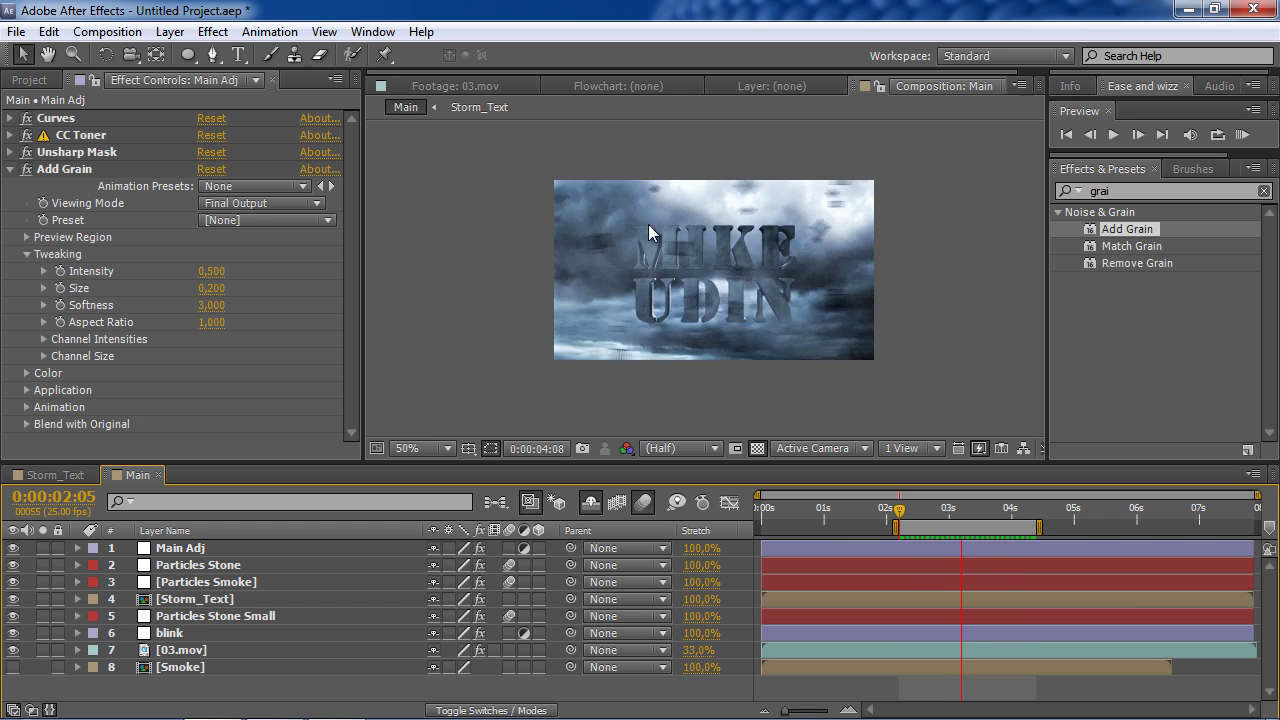
pyautogui.click(948, 513)
pyautogui.press('space')
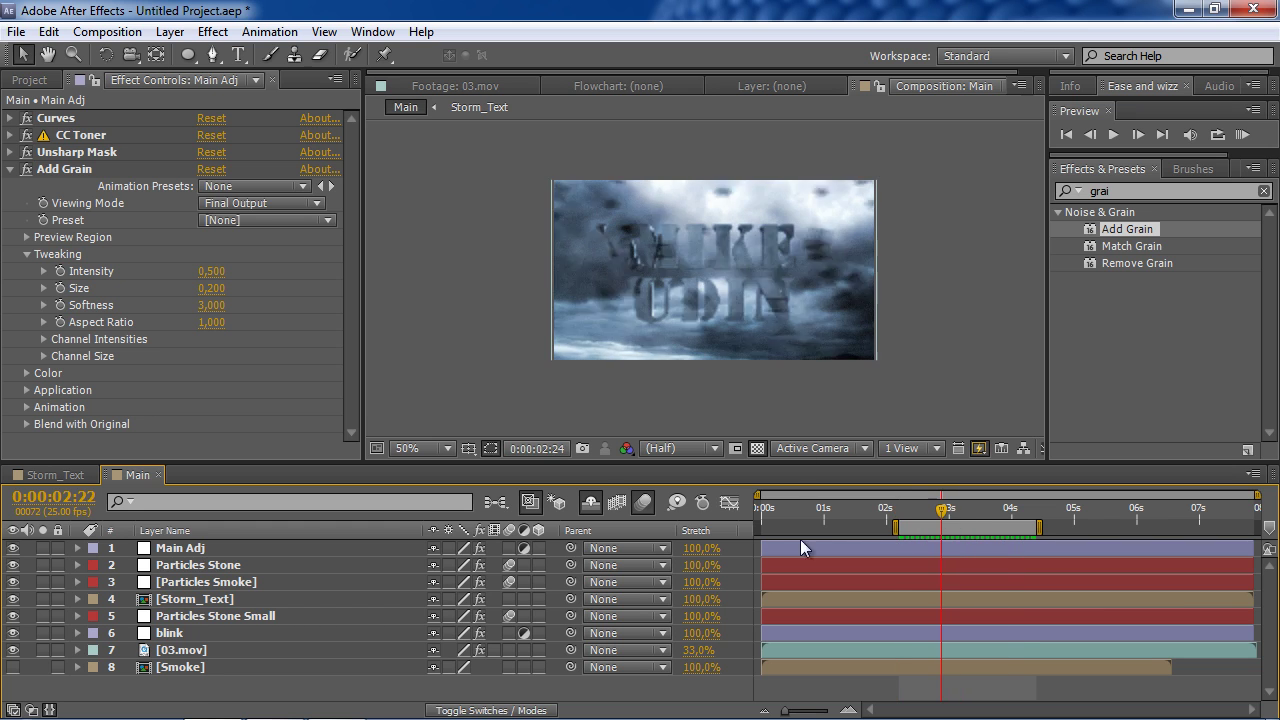
# - Set Particles Stone's Longevity to 1.5 seconds and Max Opacity to 10%
pyautogui.click(233, 570)
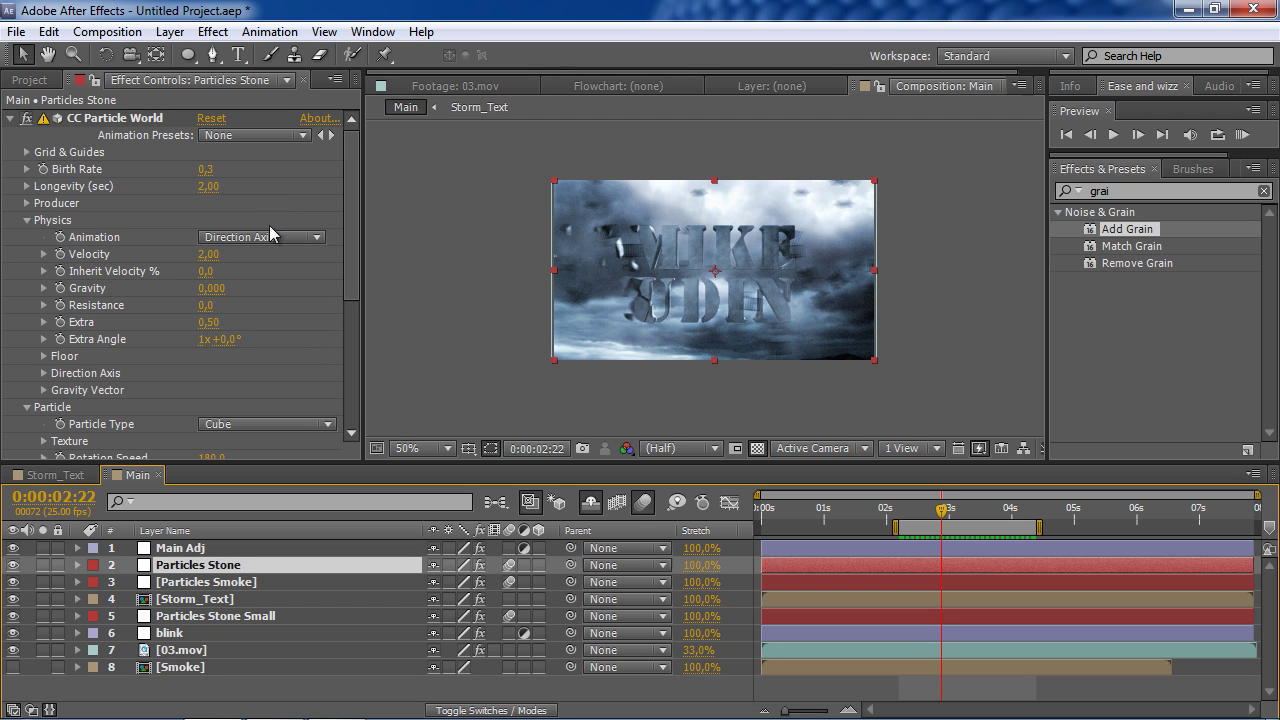
pyautogui.moveTo(358, 277); pyautogui.dragTo(356, 253)
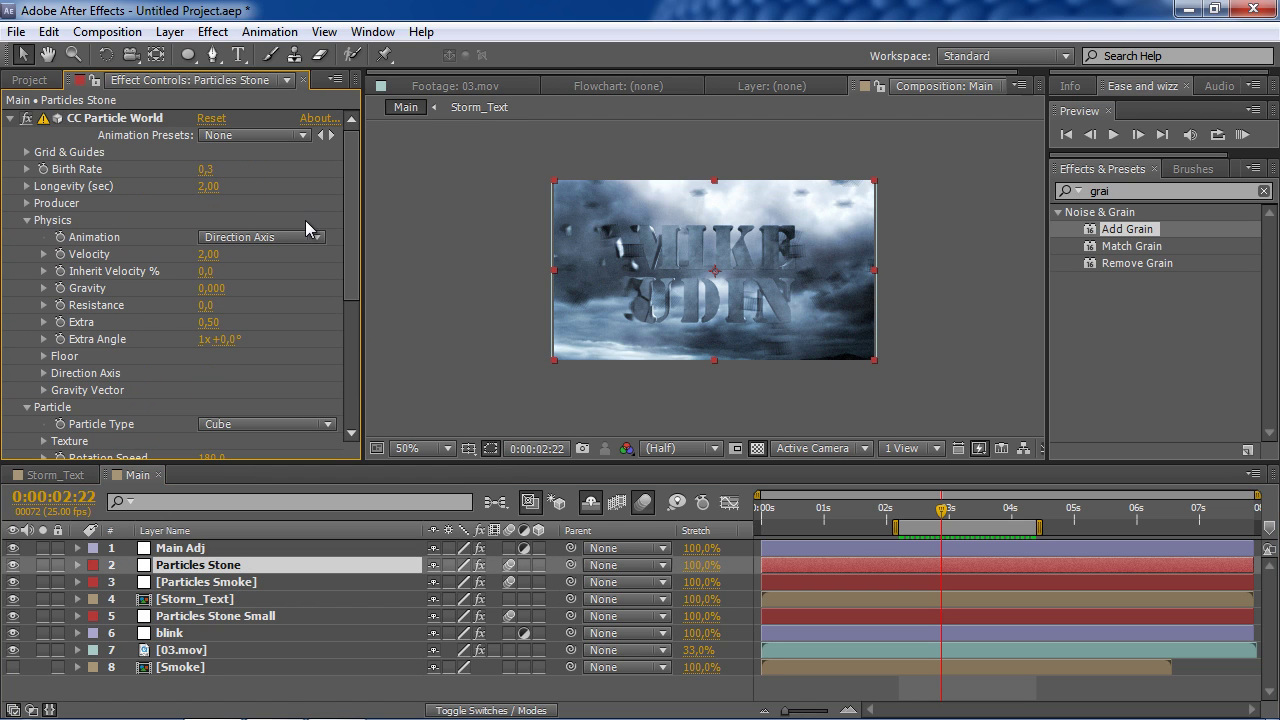
pyautogui.click(212, 188)
pyautogui.write('1,5')
pyautogui.press('Return')
pyautogui.scroll(-2, 349, 256)
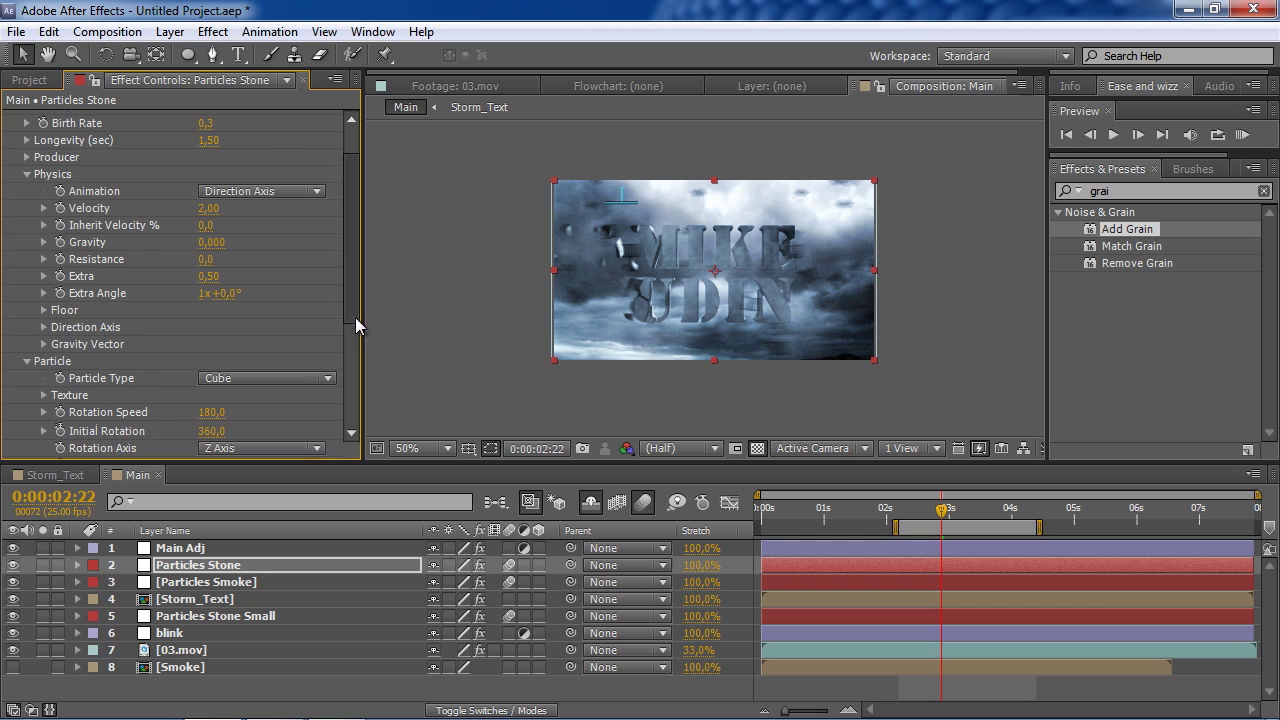
pyautogui.scroll(-3, 357, 358)
pyautogui.scroll(-3, 268, 400)
pyautogui.click(214, 398)
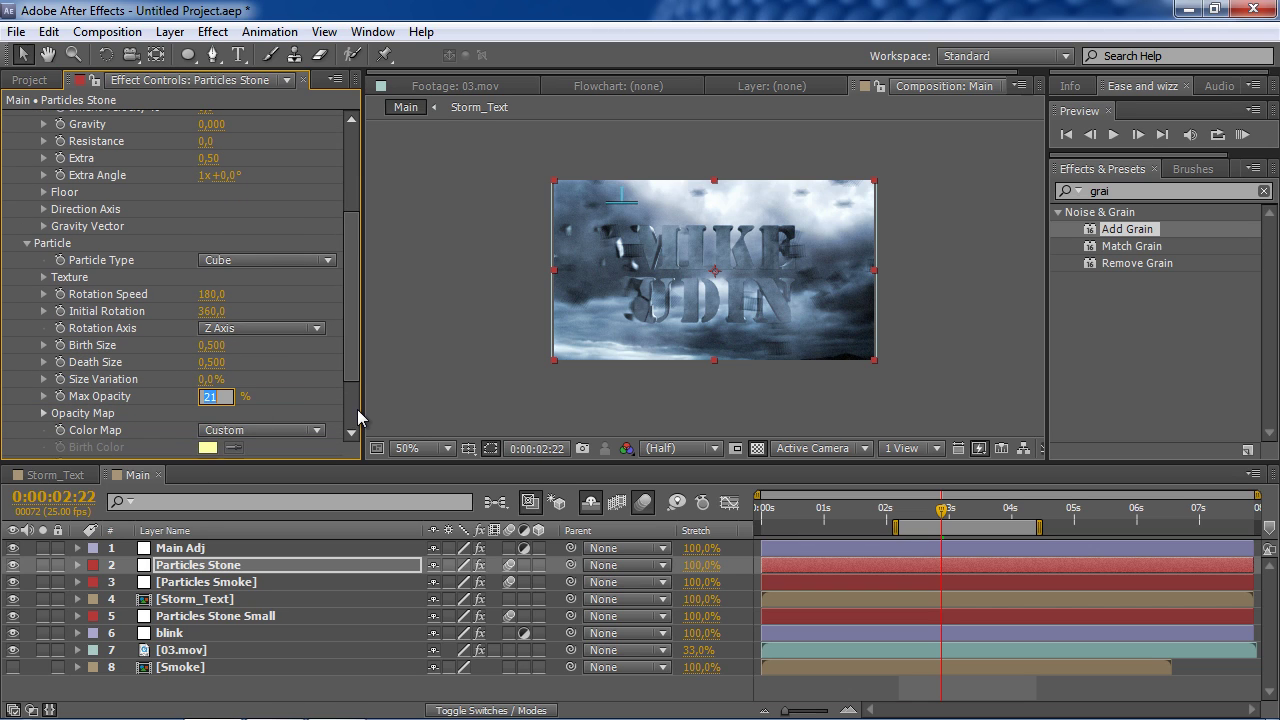
pyautogui.write('10')
pyautogui.press('Return')
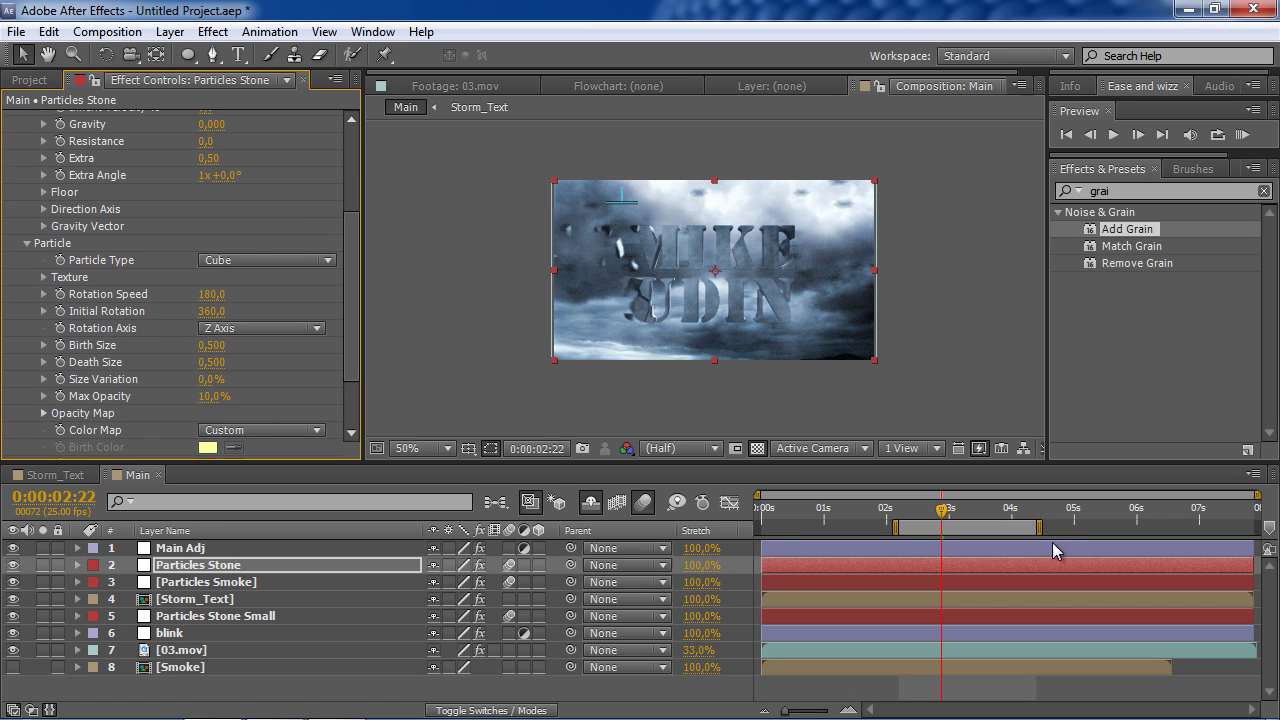
pyautogui.press('space')
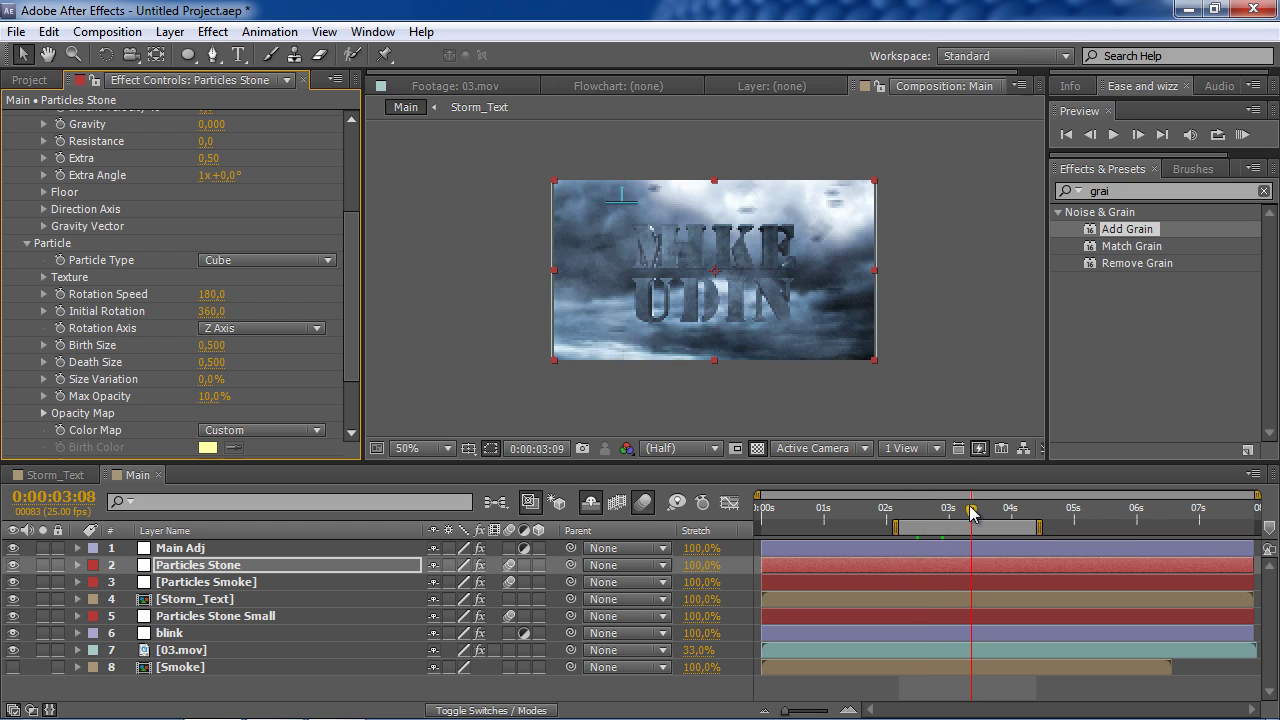
# - Set Particles Stone Small's Max Opacity to 10%
pyautogui.click(279, 618)
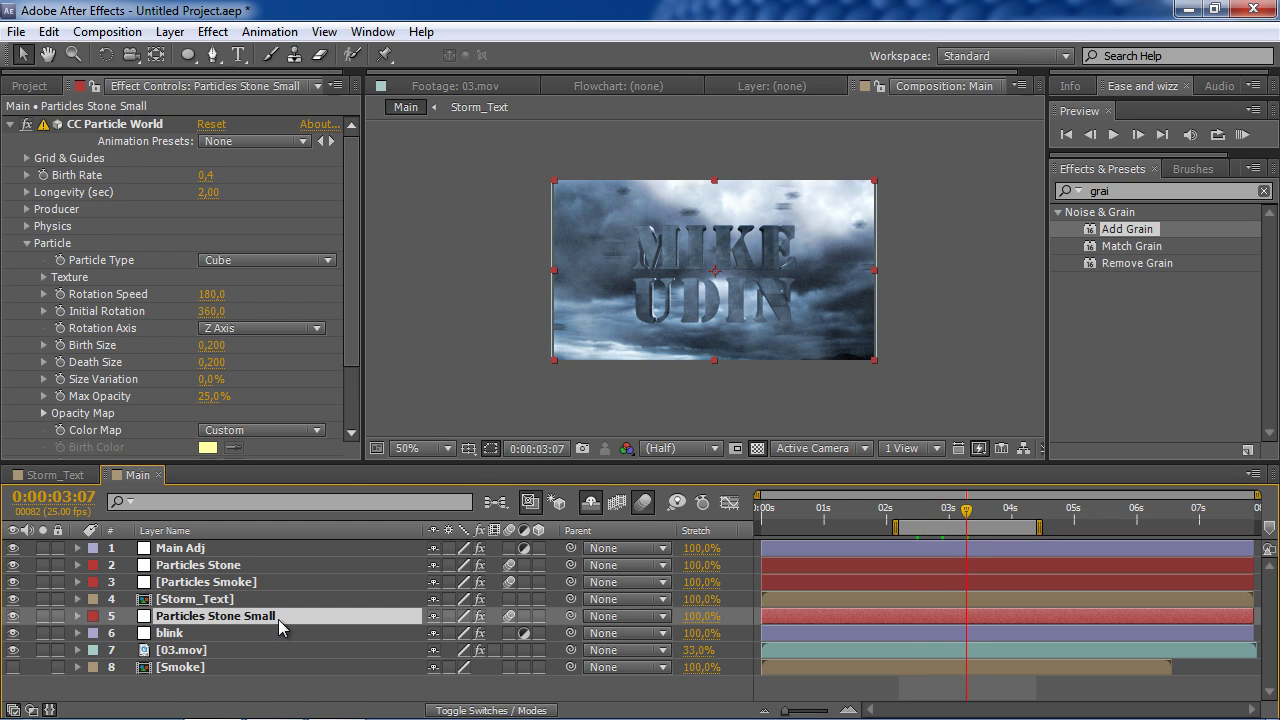
pyautogui.scroll(-1, 350, 345)
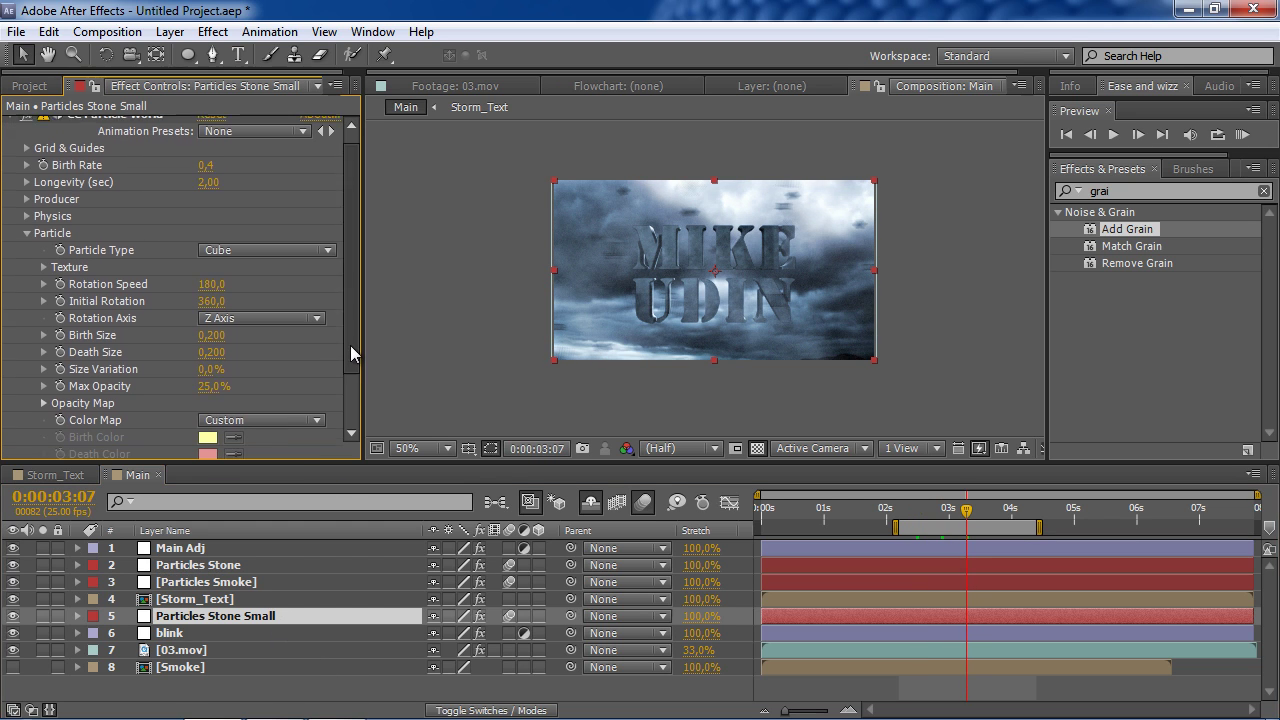
pyautogui.click(213, 386)
pyautogui.write('10')
pyautogui.press('Return')
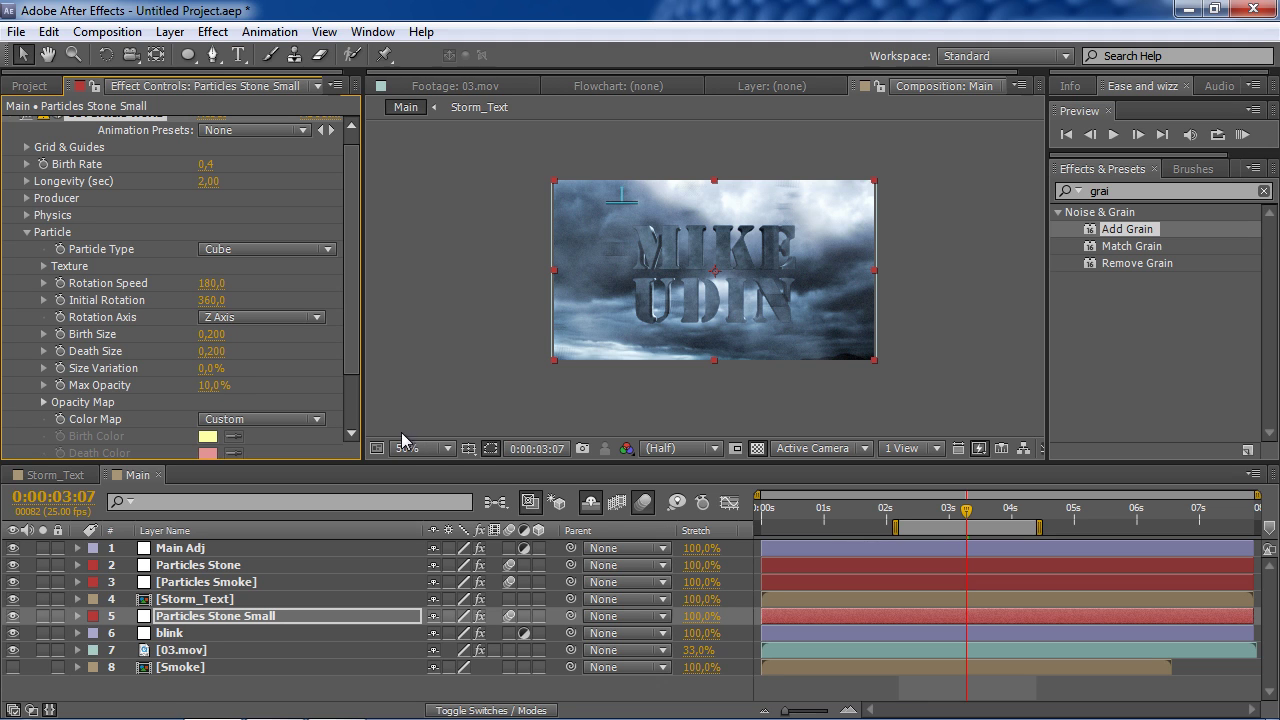
pyautogui.moveTo(908, 512); pyautogui.dragTo(936, 512)
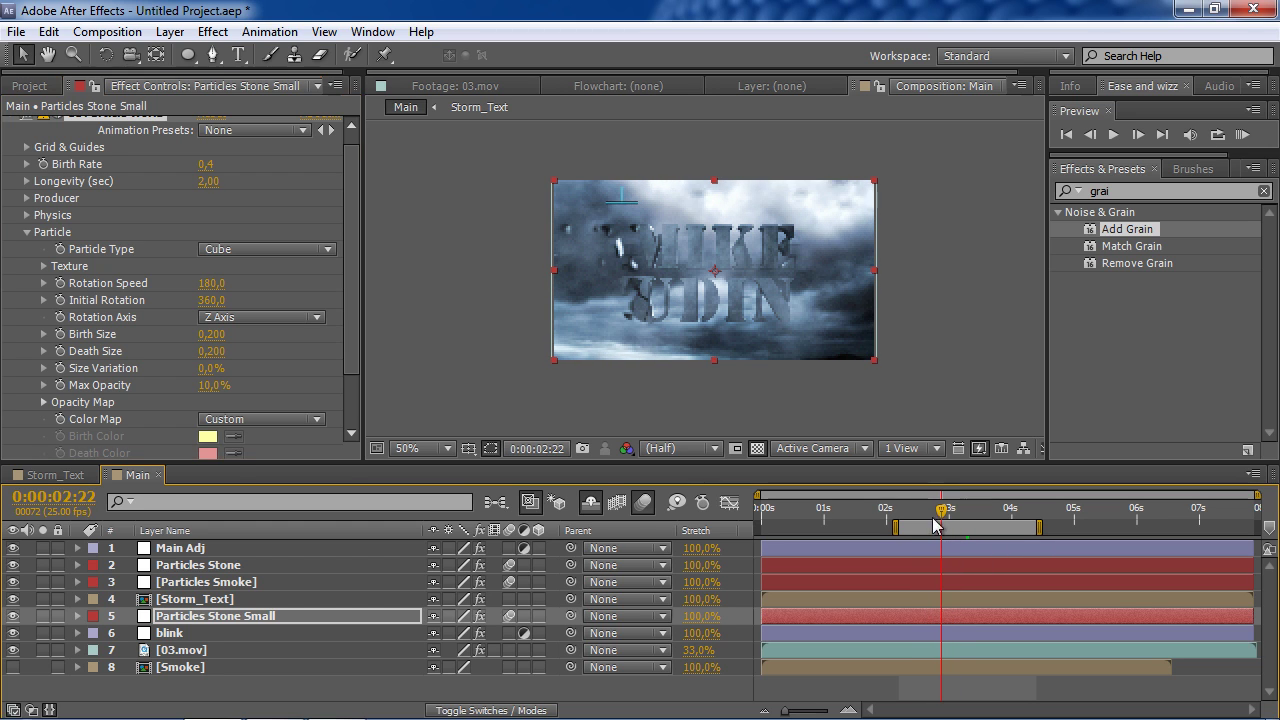
# - Set Particles Smoke's Max Opacity to 4%
pyautogui.click(32, 226)
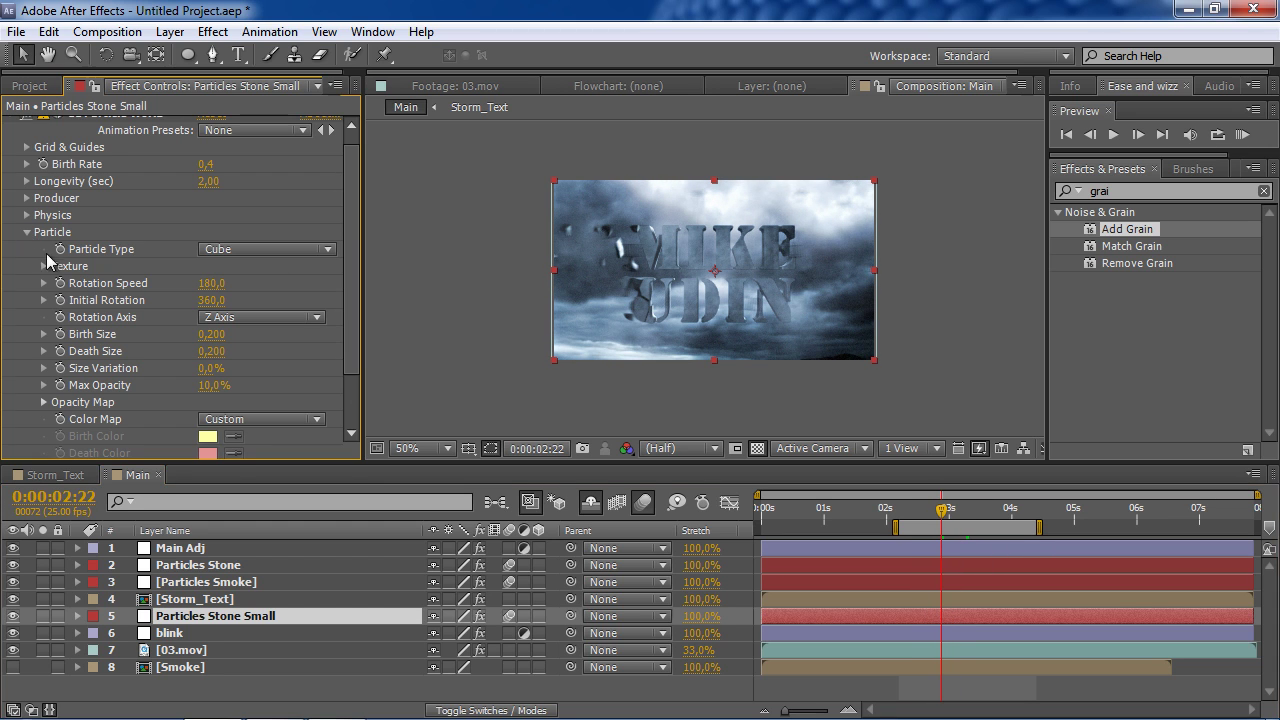
pyautogui.click(264, 582)
pyautogui.scroll(-3, 352, 358)
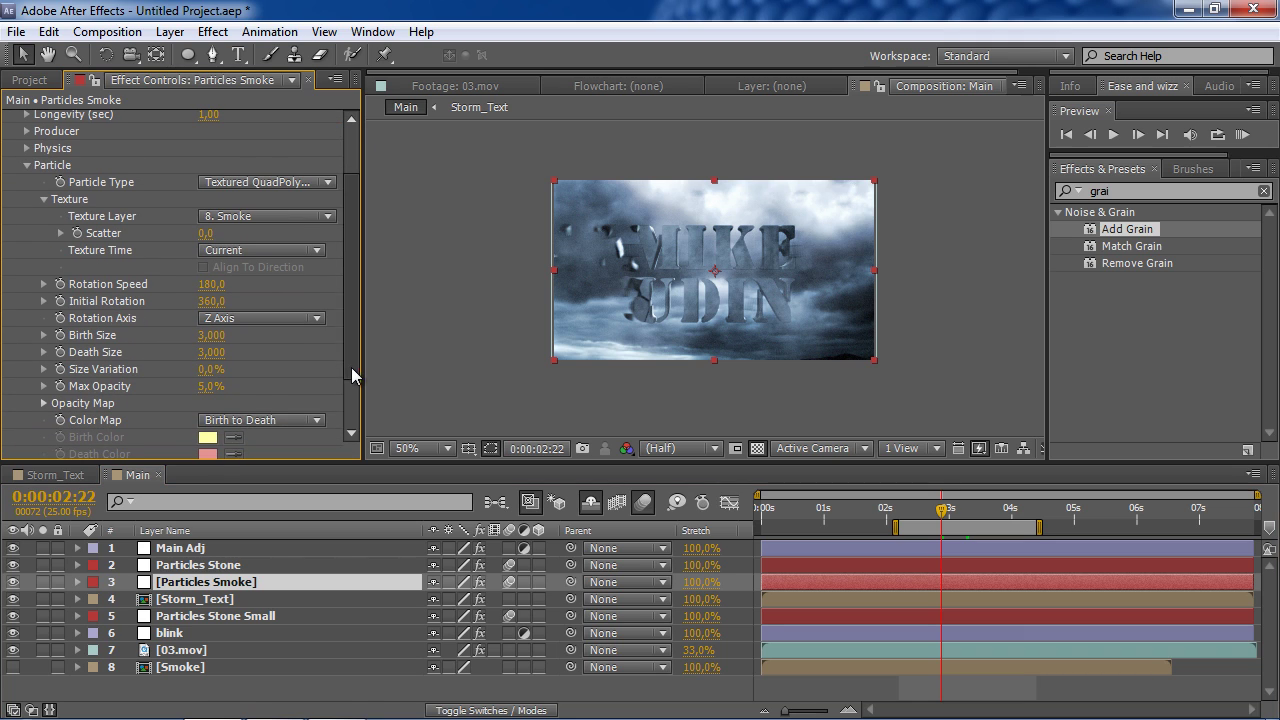
pyautogui.click(206, 387)
pyautogui.write('4')
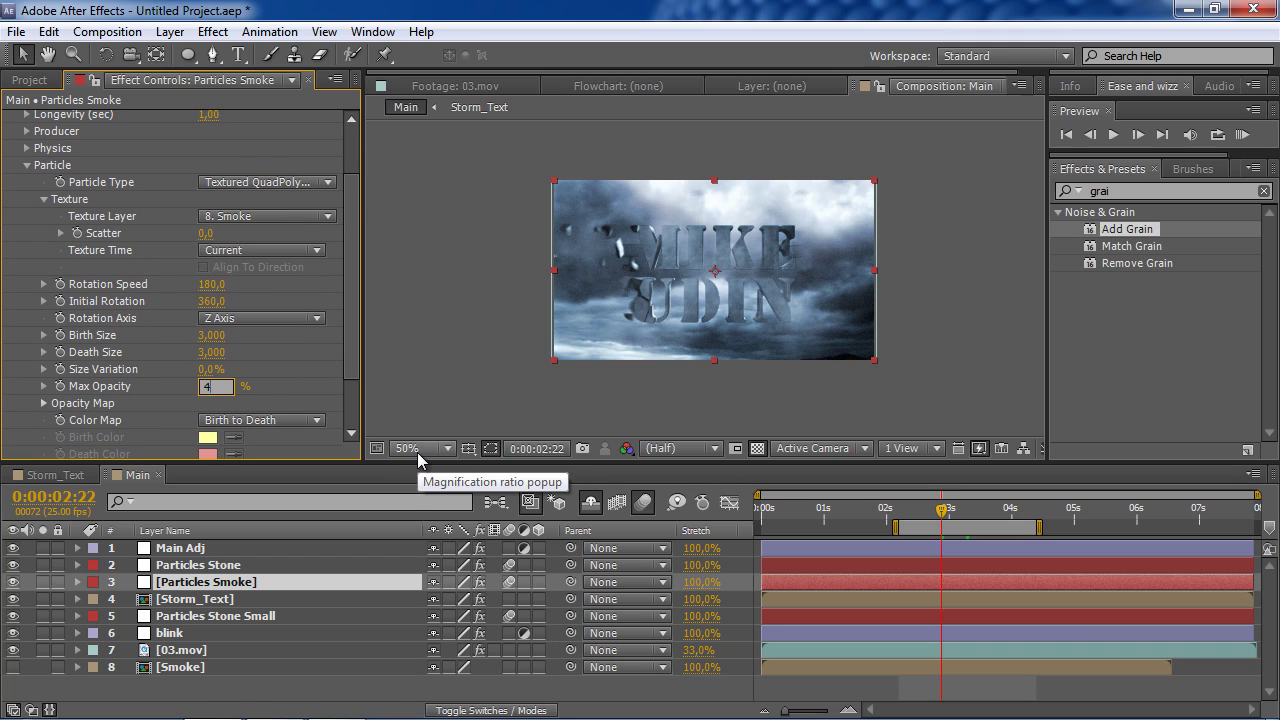
pyautogui.press('Return')
# - Add a wiggle(3,100) expression to the blink layer's Opacity
pyautogui.click(906, 510)
pyautogui.moveTo(906, 512); pyautogui.dragTo(924, 512)
pyautogui.click(170, 633)
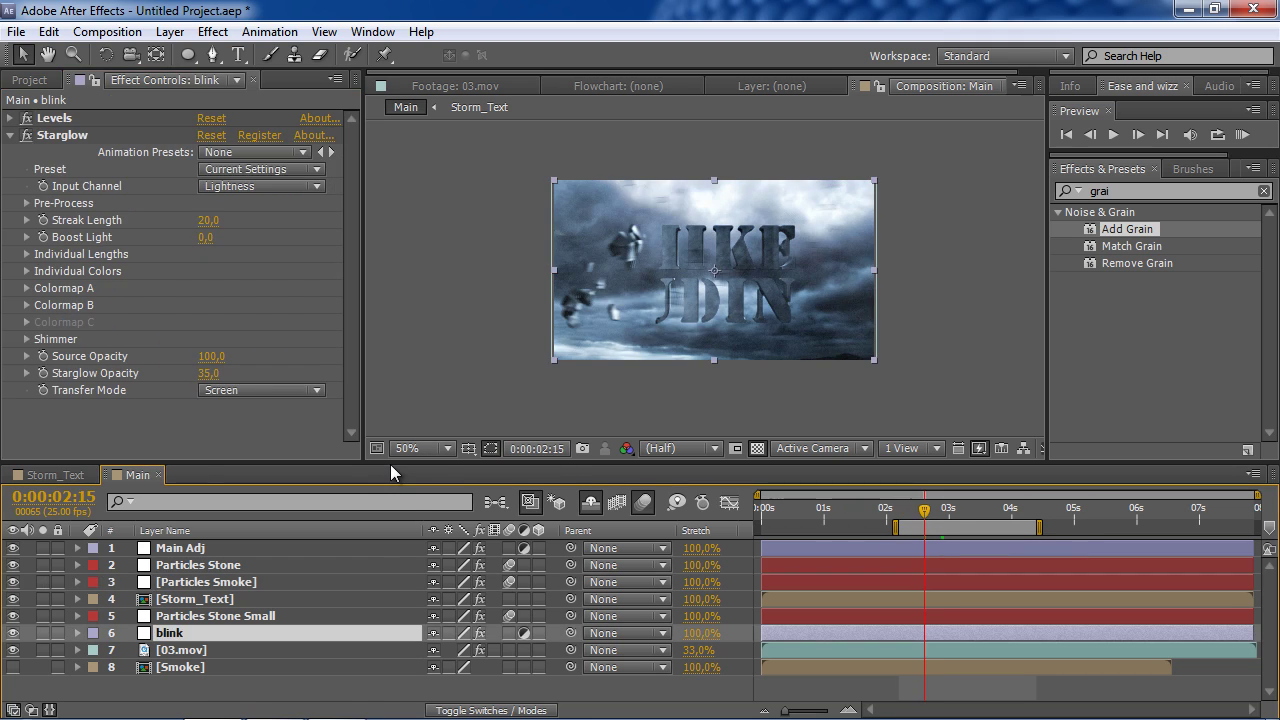
pyautogui.moveTo(192, 463); pyautogui.dragTo(192, 404)
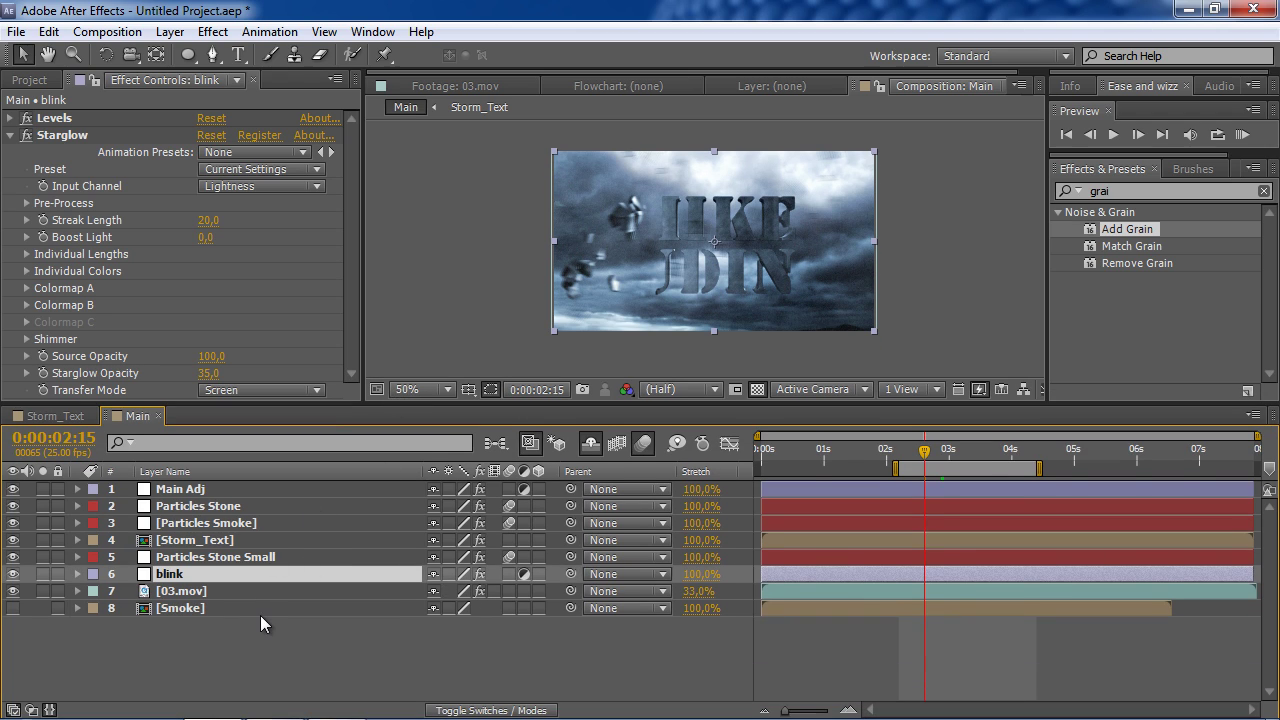
pyautogui.press('t')
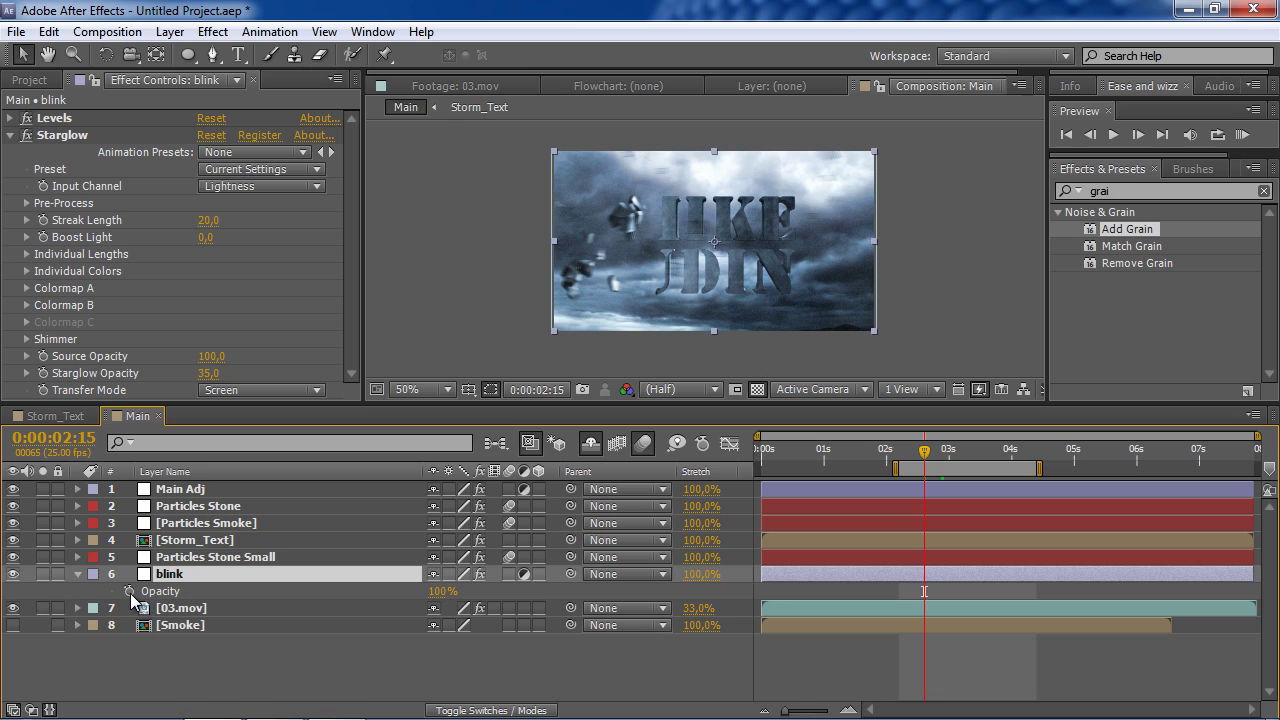
pyautogui.keyDown('alt'); pyautogui.click(129, 591); pyautogui.keyUp('alt')
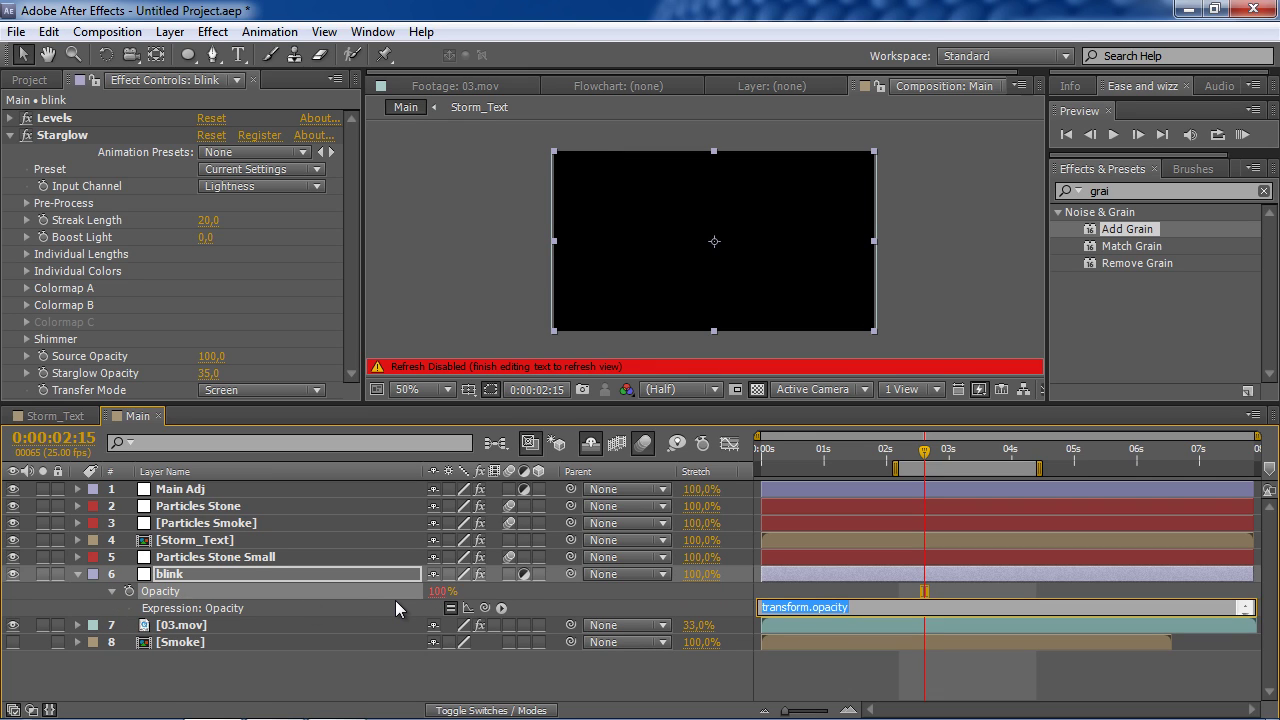
pyautogui.write('wiggle')
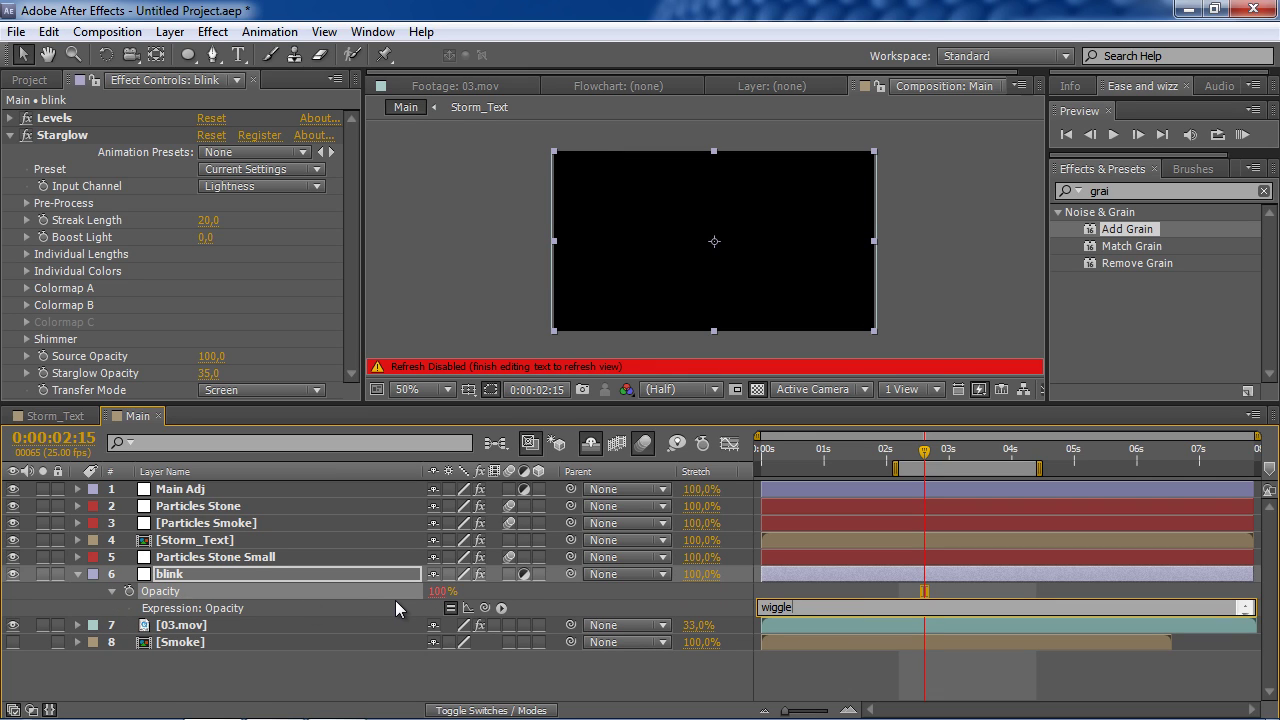
pyautogui.write('()')
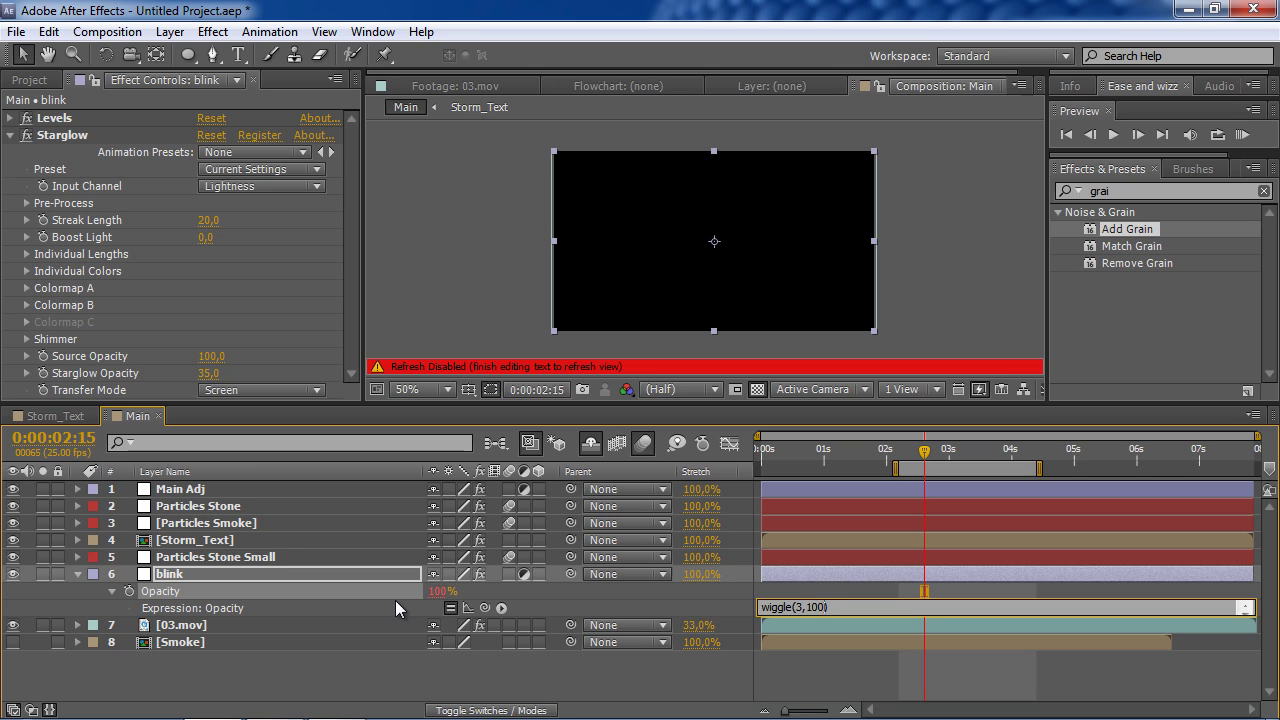
pyautogui.click(395, 600)
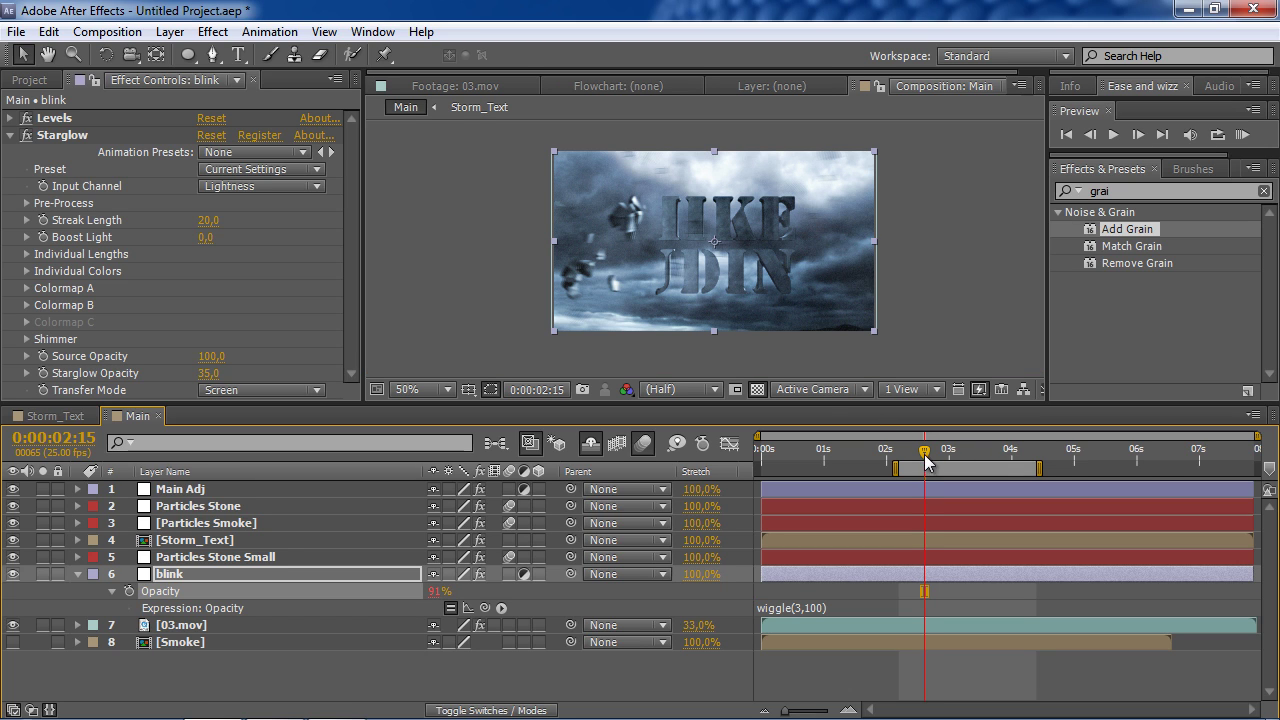
# - Scrub the timeline back and forth to preview the random opacity flicker
pyautogui.moveTo(925, 460); pyautogui.dragTo(949, 462)
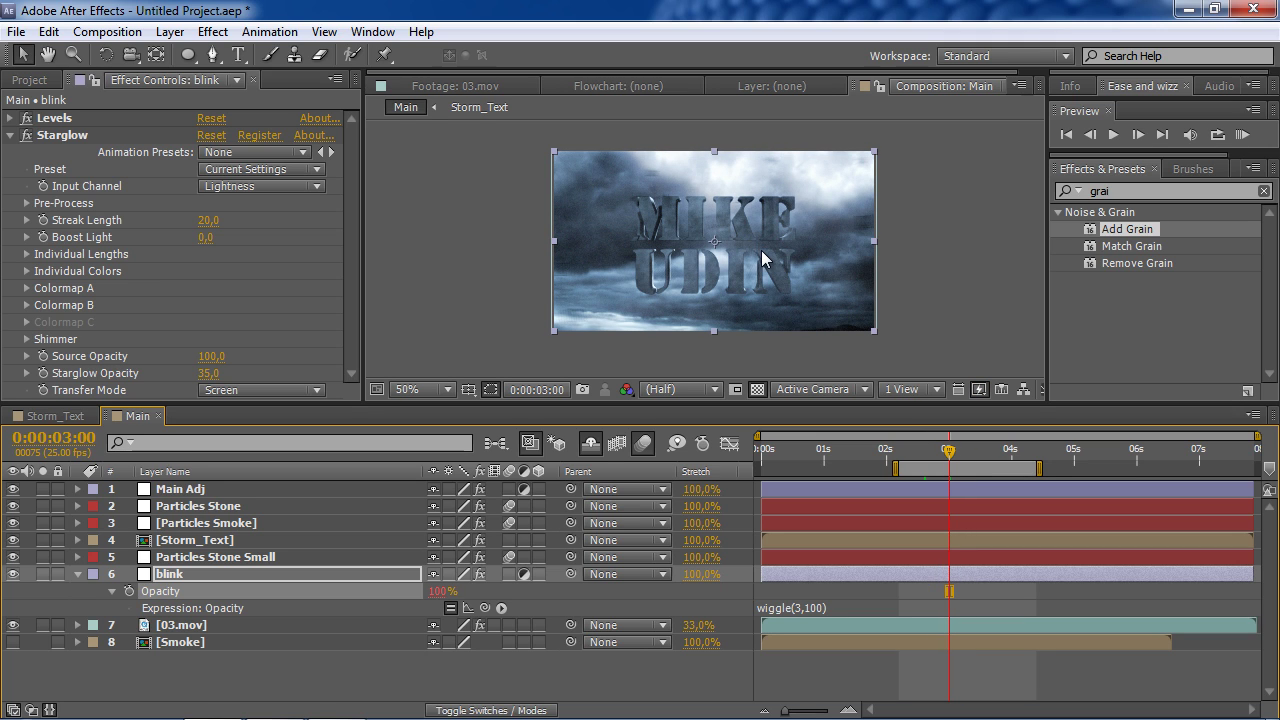
pyautogui.moveTo(949, 459)
pyautogui.mouseDown()
pyautogui.moveTo(1010, 459)
pyautogui.moveTo(986, 459)
pyautogui.mouseUp()
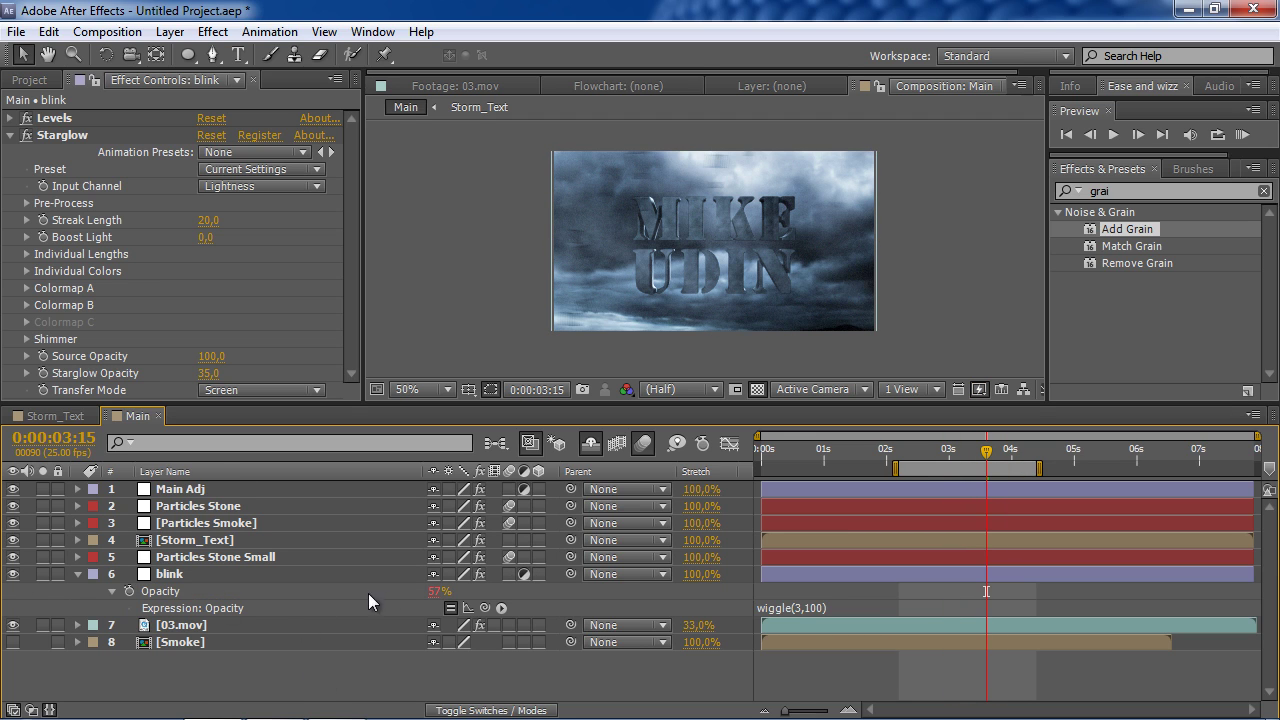
pyautogui.click(243, 603)
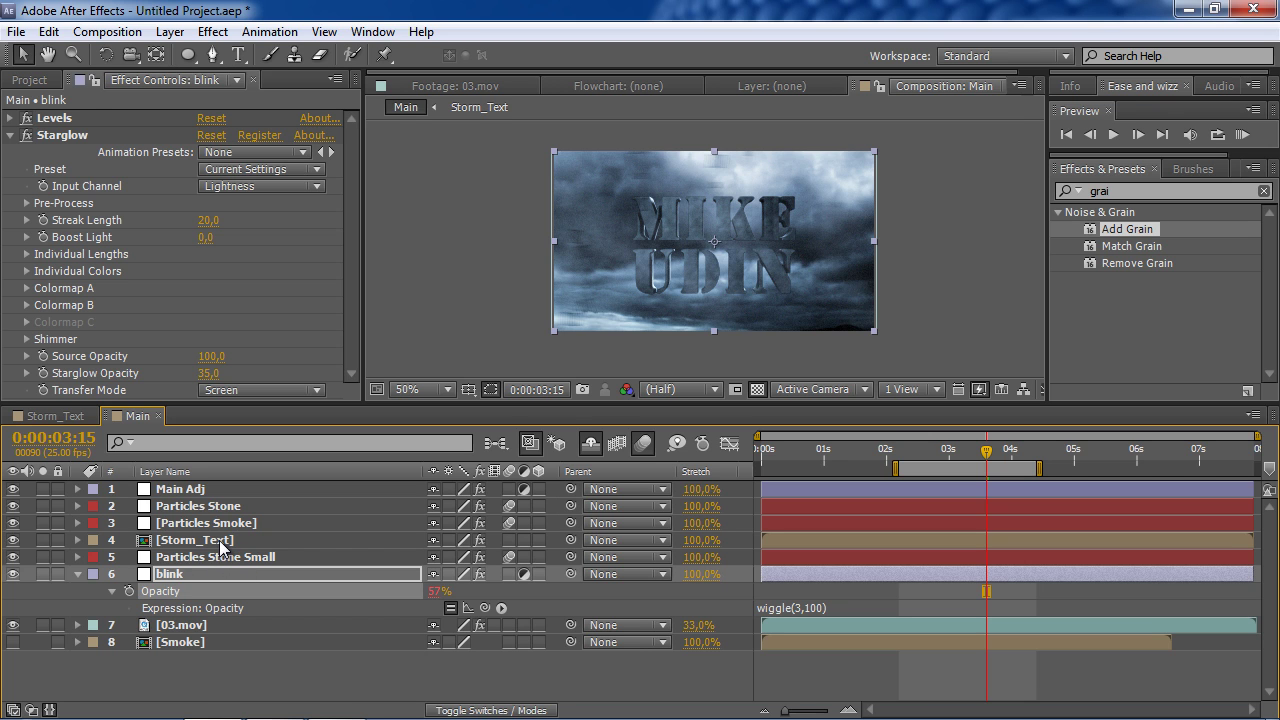
# - Open the Storm_Text precomp, scrub through it, and select its Back Light layer
pyautogui.doubleClick(220, 541)
pyautogui.moveTo(800, 444); pyautogui.dragTo(915, 453)
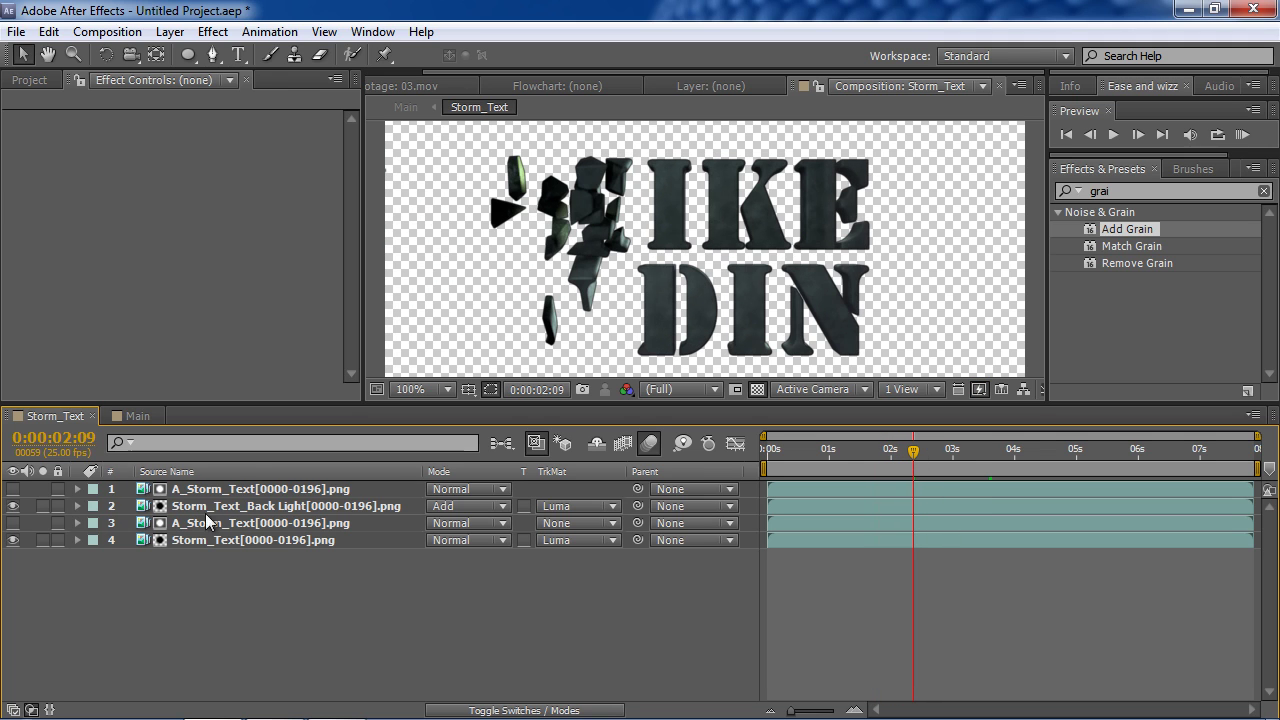
pyautogui.click(272, 510)
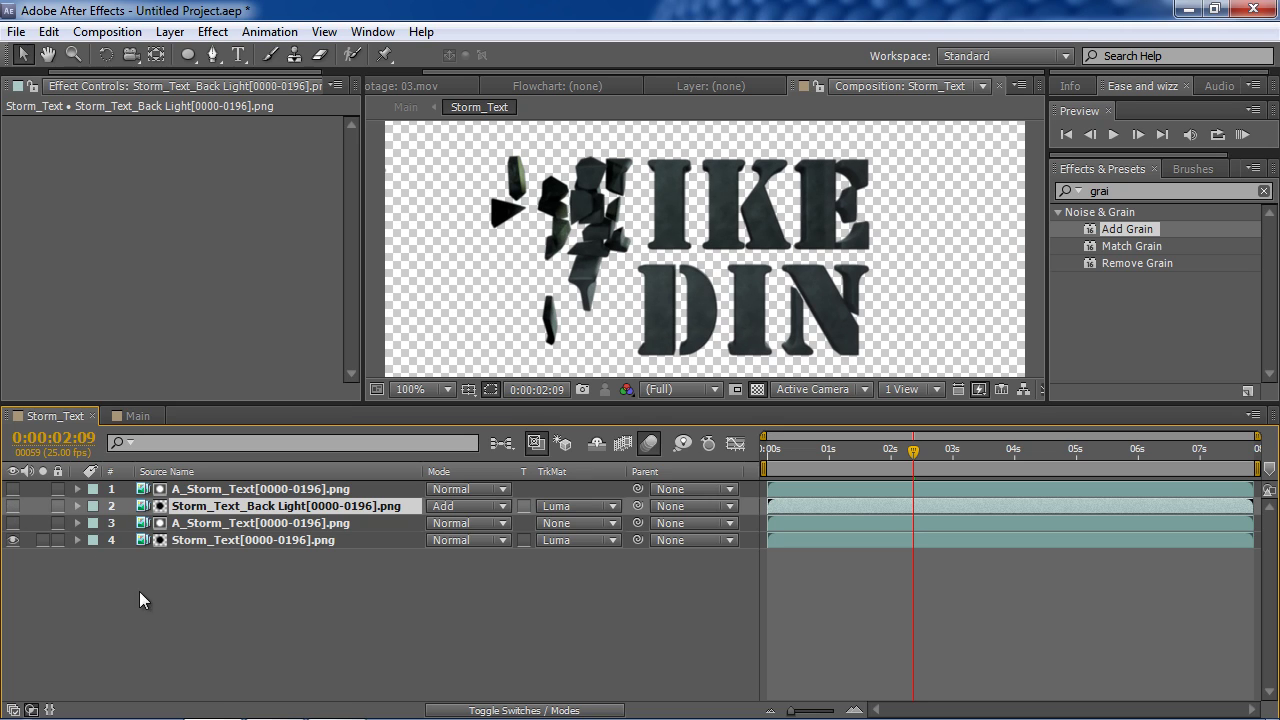
pyautogui.click(12, 506)
pyautogui.click(128, 590)
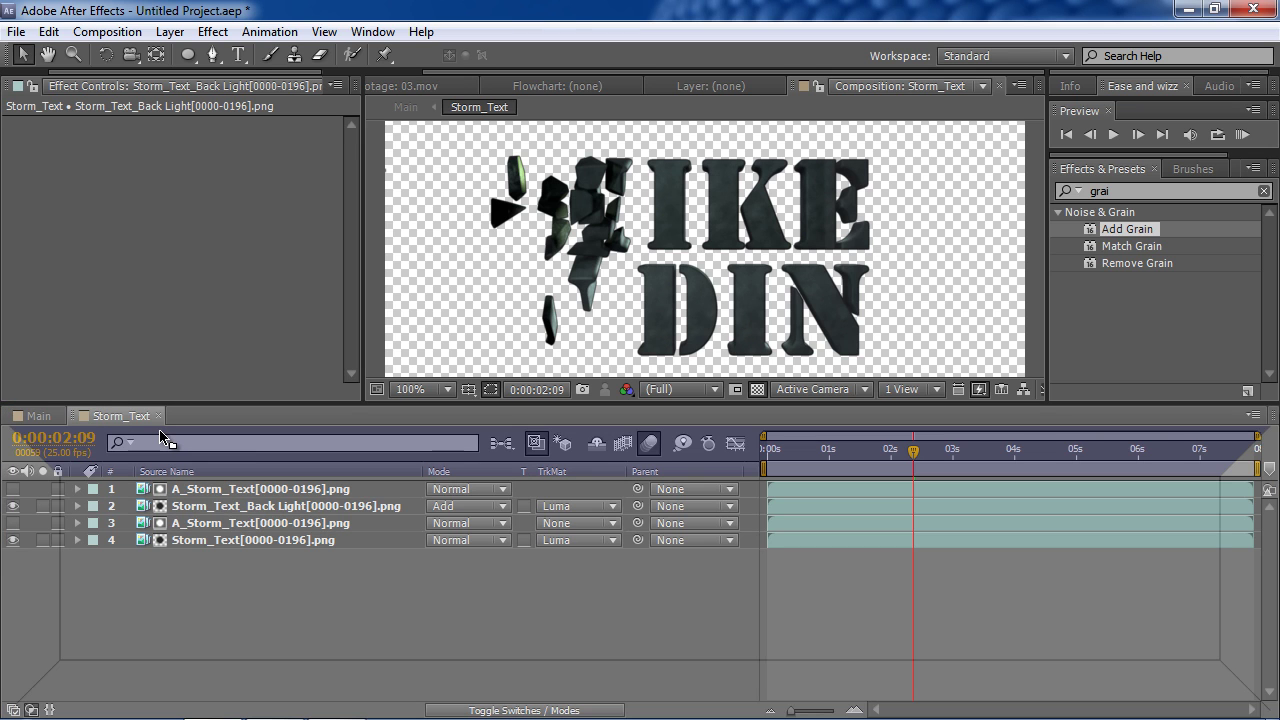
# - Dock the Main timeline below Storm_Text's and resize both to show all layers
pyautogui.moveTo(137, 415); pyautogui.dragTo(159, 429)
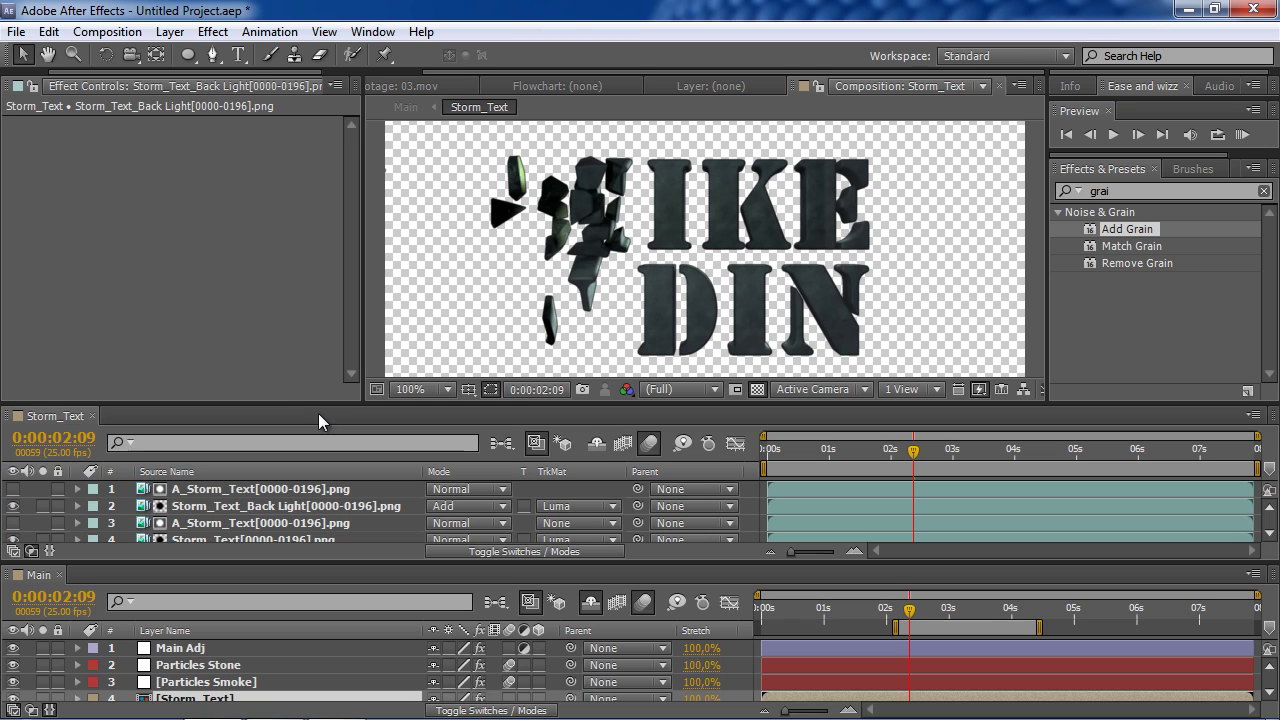
pyautogui.moveTo(282, 402); pyautogui.dragTo(284, 354)
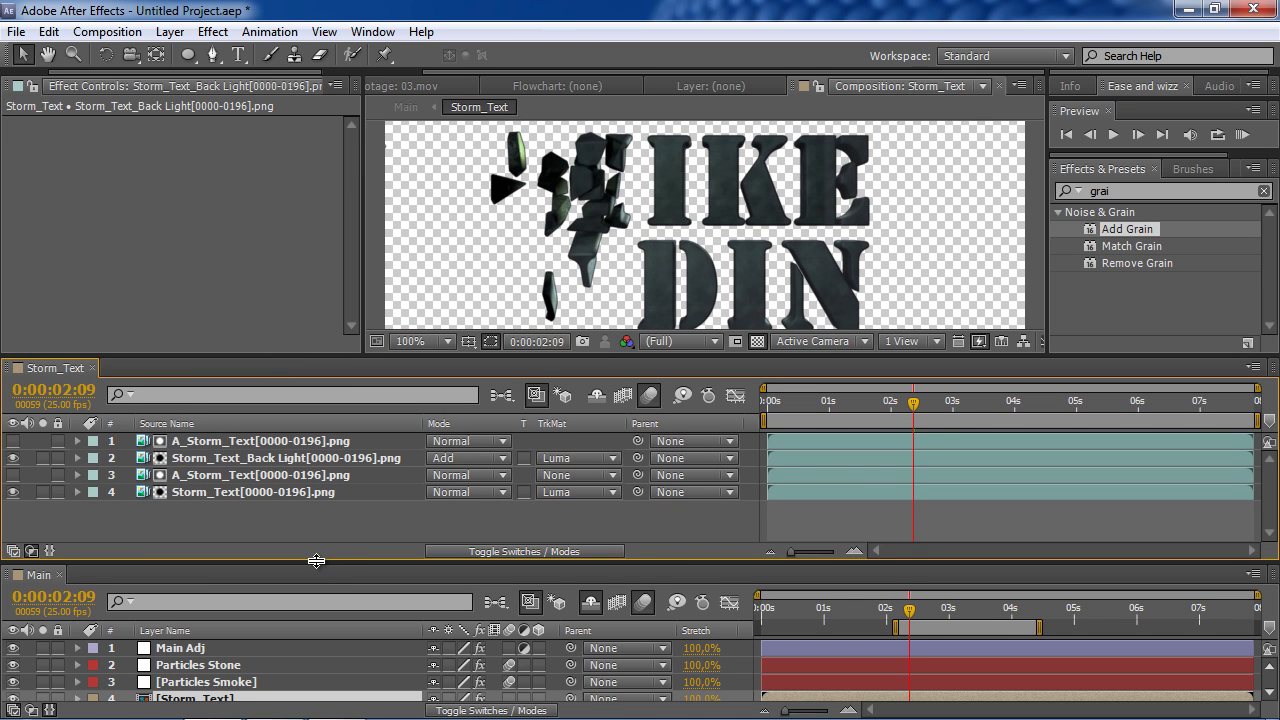
pyautogui.moveTo(316, 560); pyautogui.dragTo(316, 514)
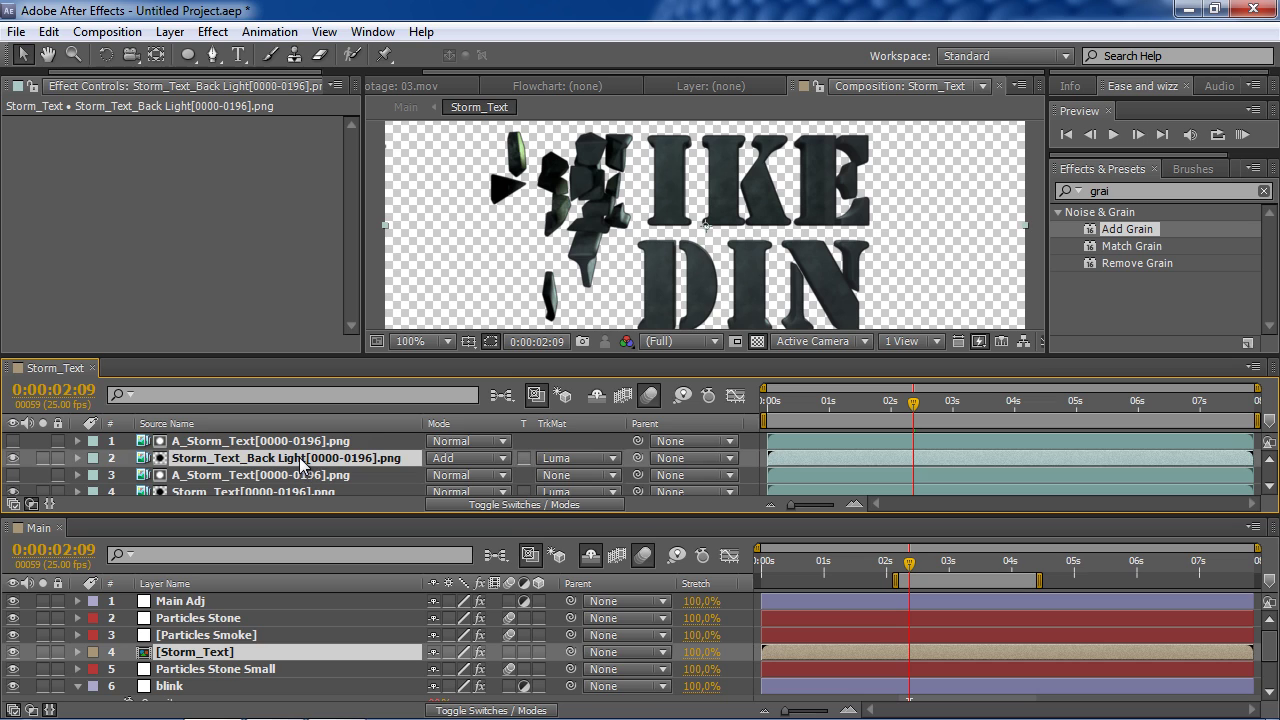
# - Pick-whip the Back Light Opacity expression to blink's Opacity in Main
pyautogui.press('t')
pyautogui.keyDown('alt'); pyautogui.click(130, 475); pyautogui.keyUp('alt')
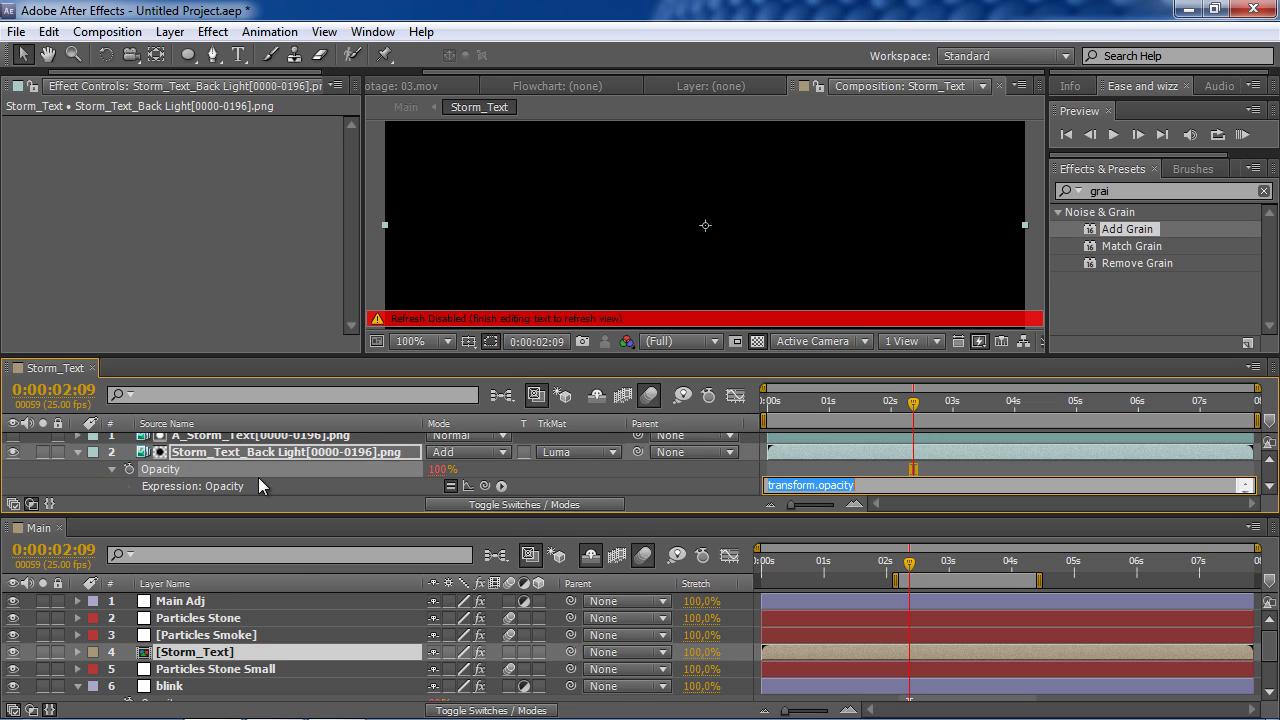
pyautogui.moveTo(466, 356); pyautogui.dragTo(466, 315)
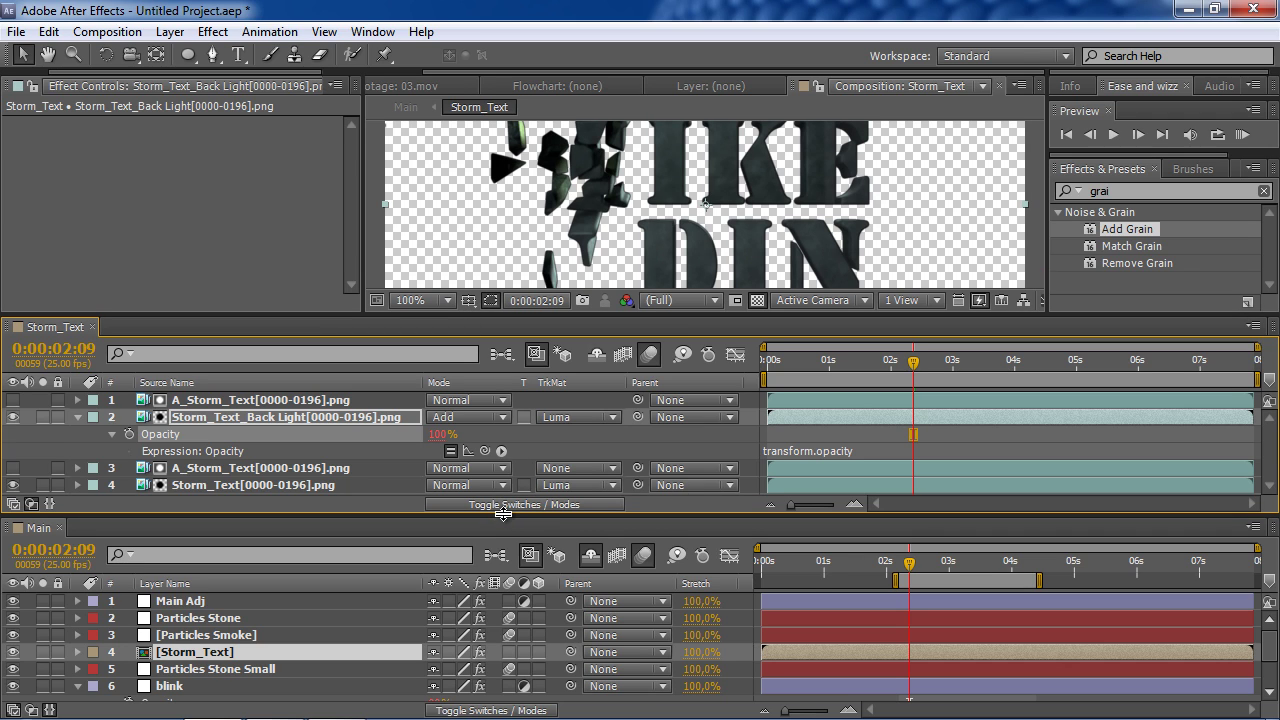
pyautogui.moveTo(503, 514); pyautogui.dragTo(503, 503)
pyautogui.scroll(-2, 527, 602)
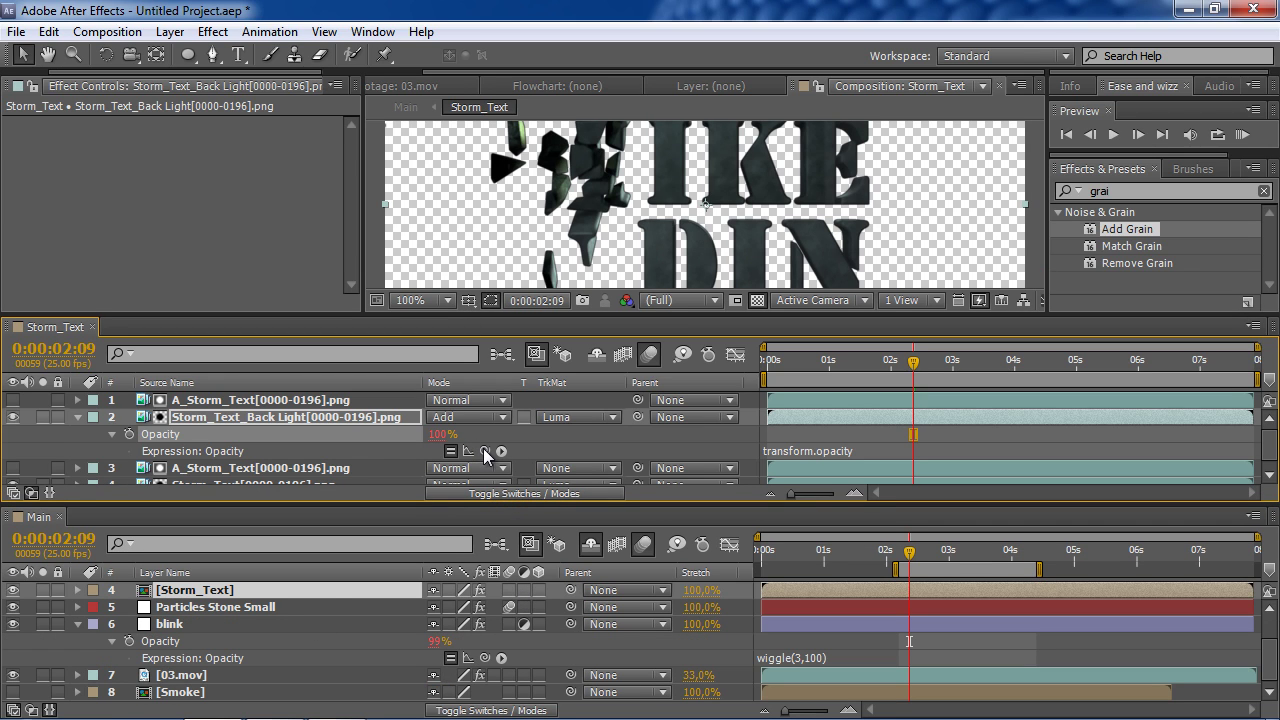
pyautogui.moveTo(485, 451)
pyautogui.mouseDown()
pyautogui.moveTo(169, 633)
pyautogui.moveTo(187, 644)
pyautogui.mouseUp()
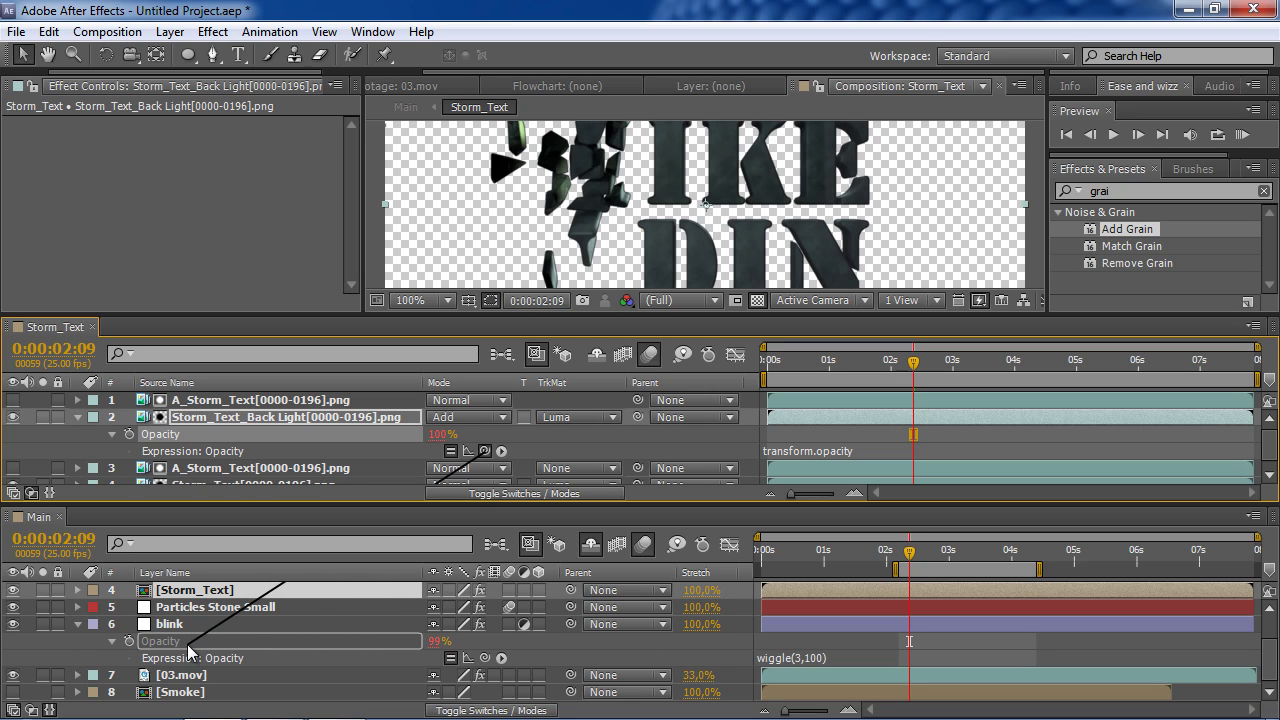
pyautogui.moveTo(187, 644); pyautogui.dragTo(187, 644)
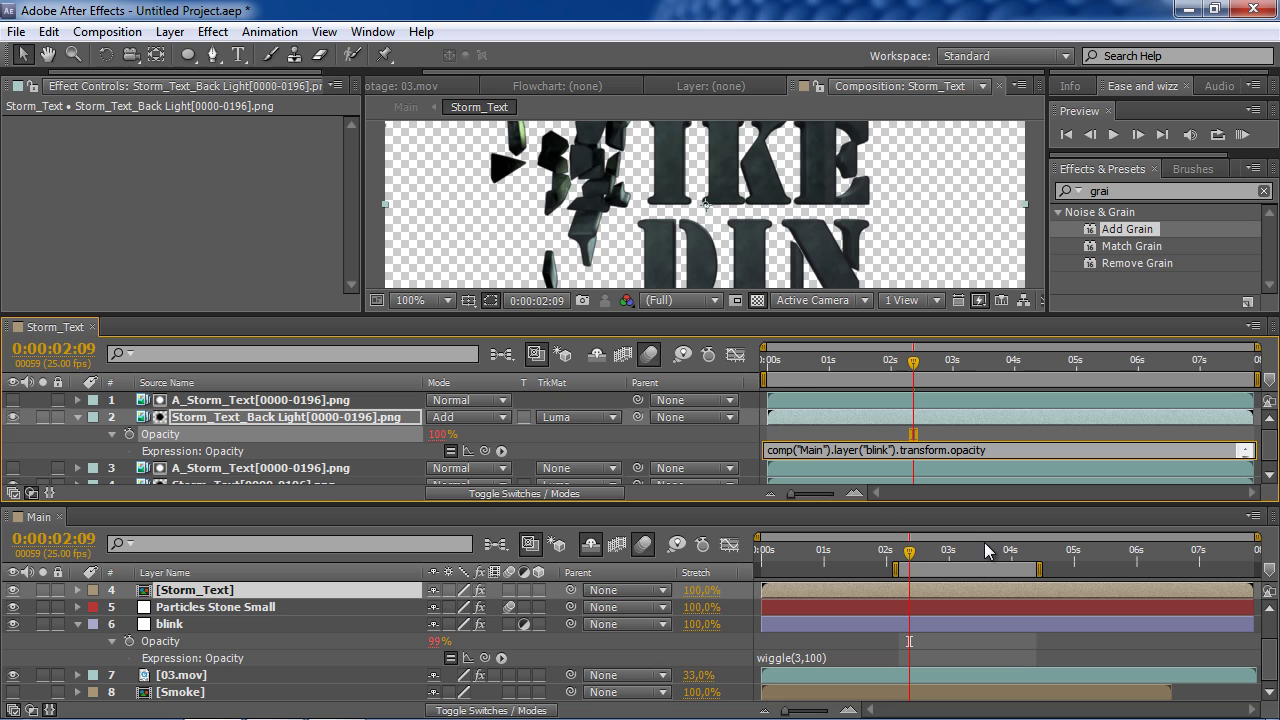
# - Scrub Main to confirm the back light flickers, then close the Storm_Text timeline
pyautogui.moveTo(910, 566); pyautogui.dragTo(944, 567)
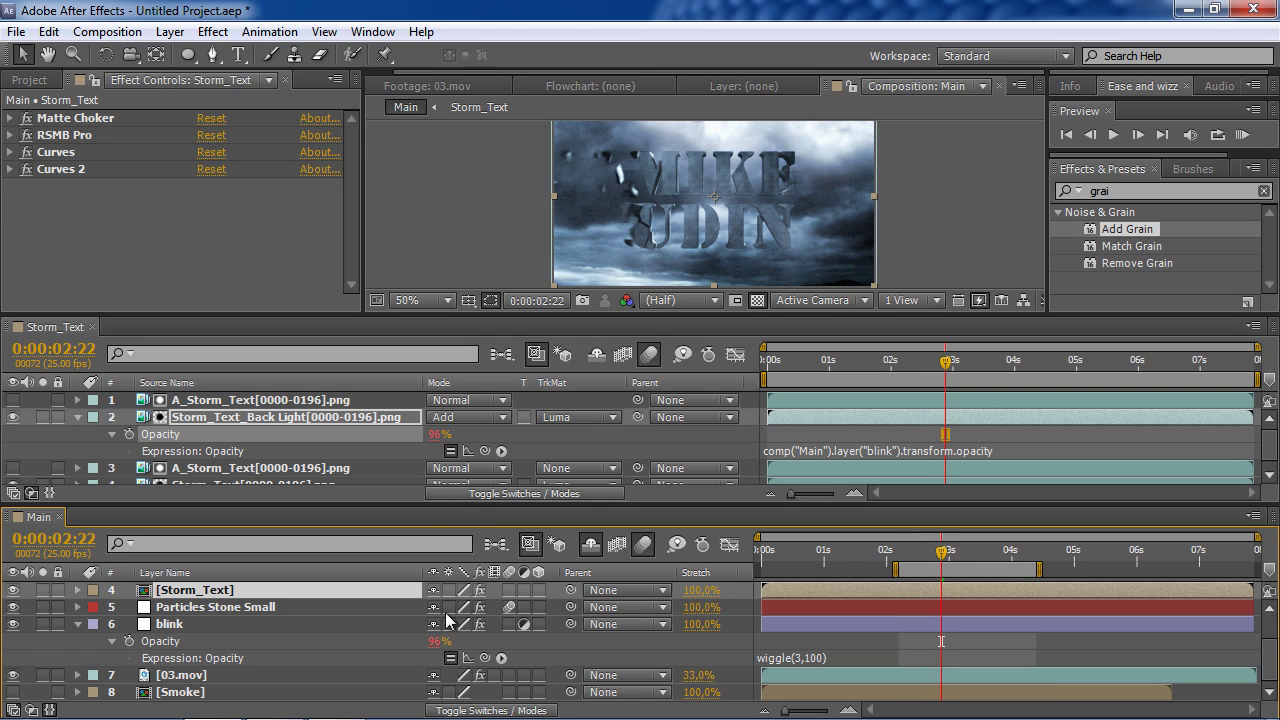
pyautogui.moveTo(945, 552)
pyautogui.mouseDown()
pyautogui.moveTo(970, 556)
pyautogui.moveTo(948, 556)
pyautogui.mouseUp()
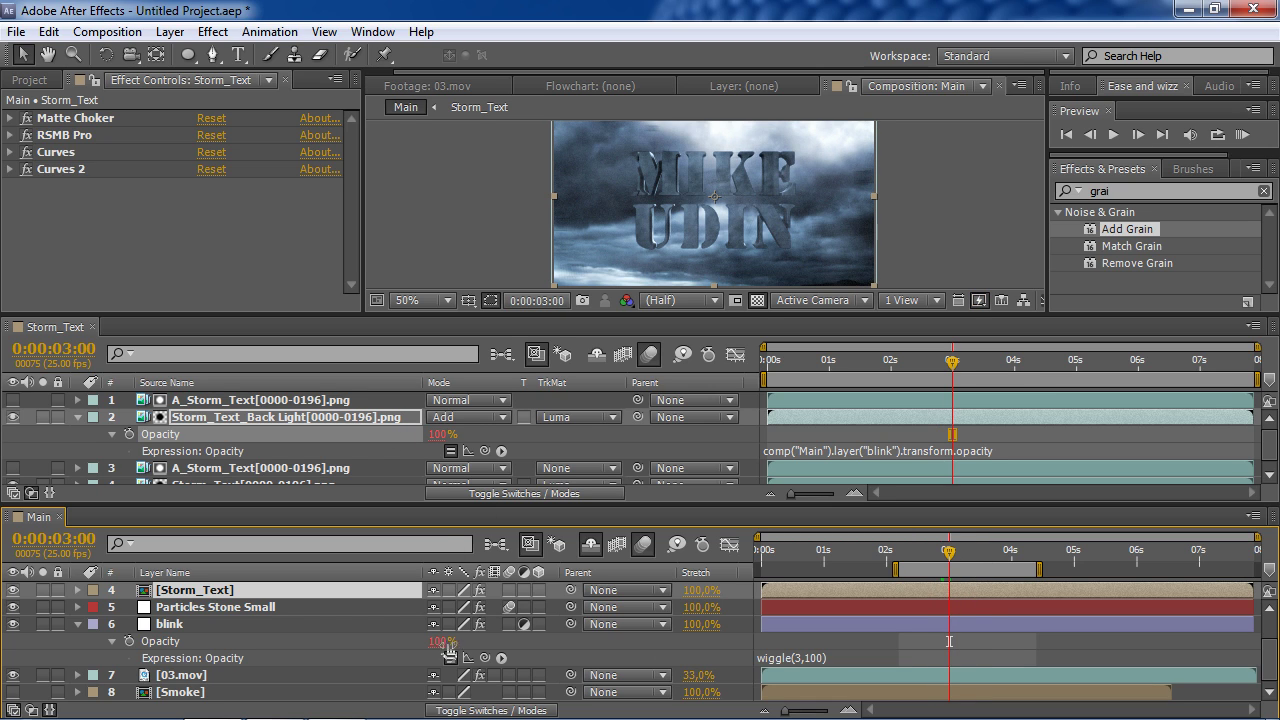
pyautogui.click(92, 327)
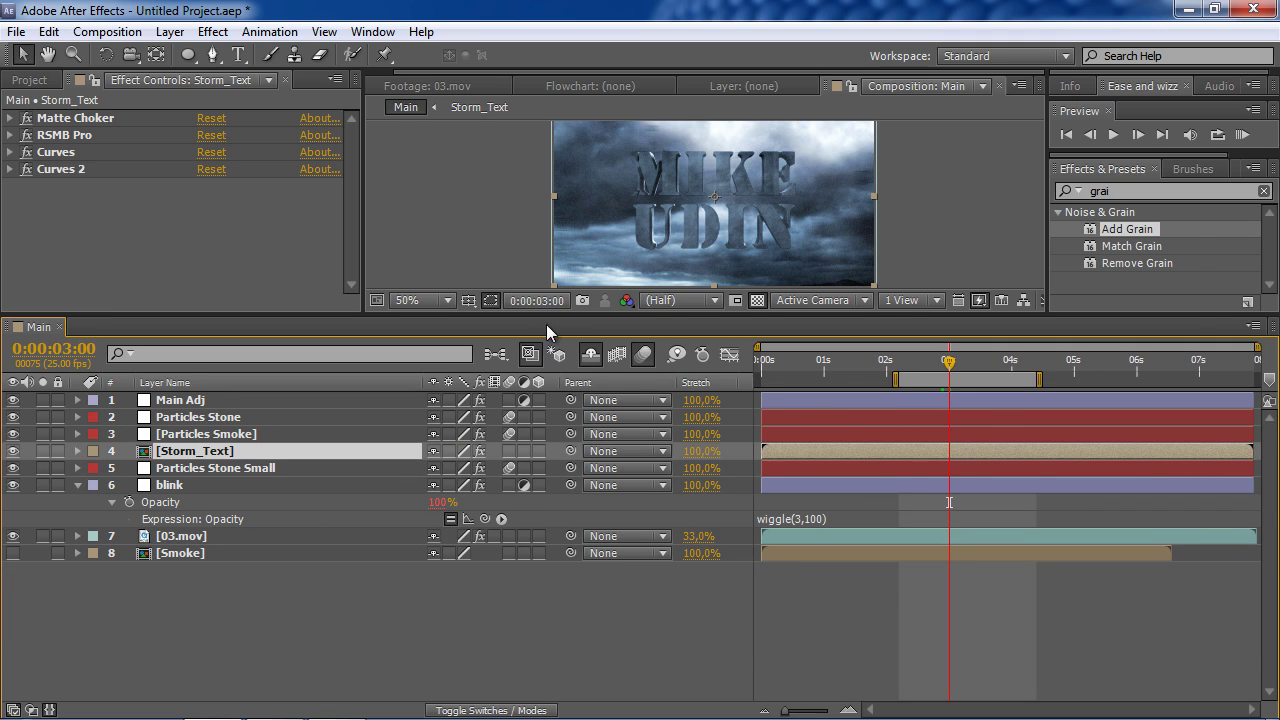
# - Give Storm_Text's Position a wiggle(2,7) expression so the title shakes slightly
pyautogui.moveTo(547, 326); pyautogui.dragTo(307, 381)
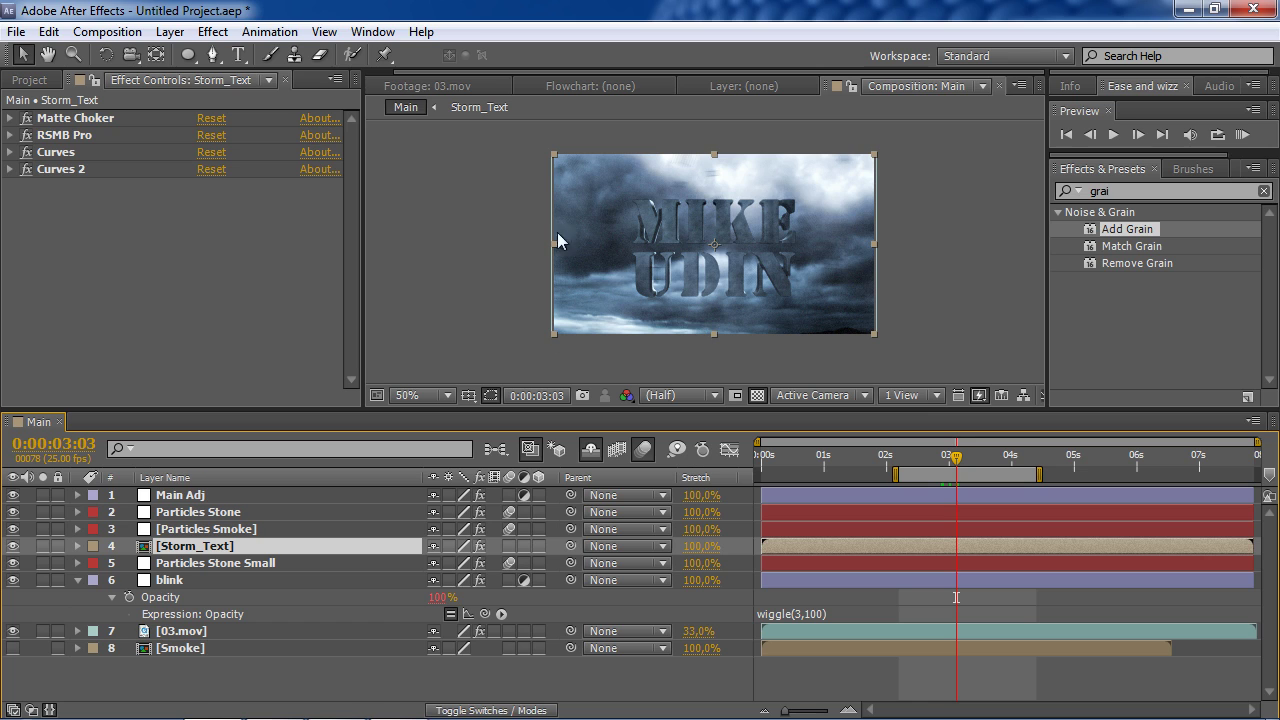
pyautogui.moveTo(635, 408); pyautogui.dragTo(640, 482)
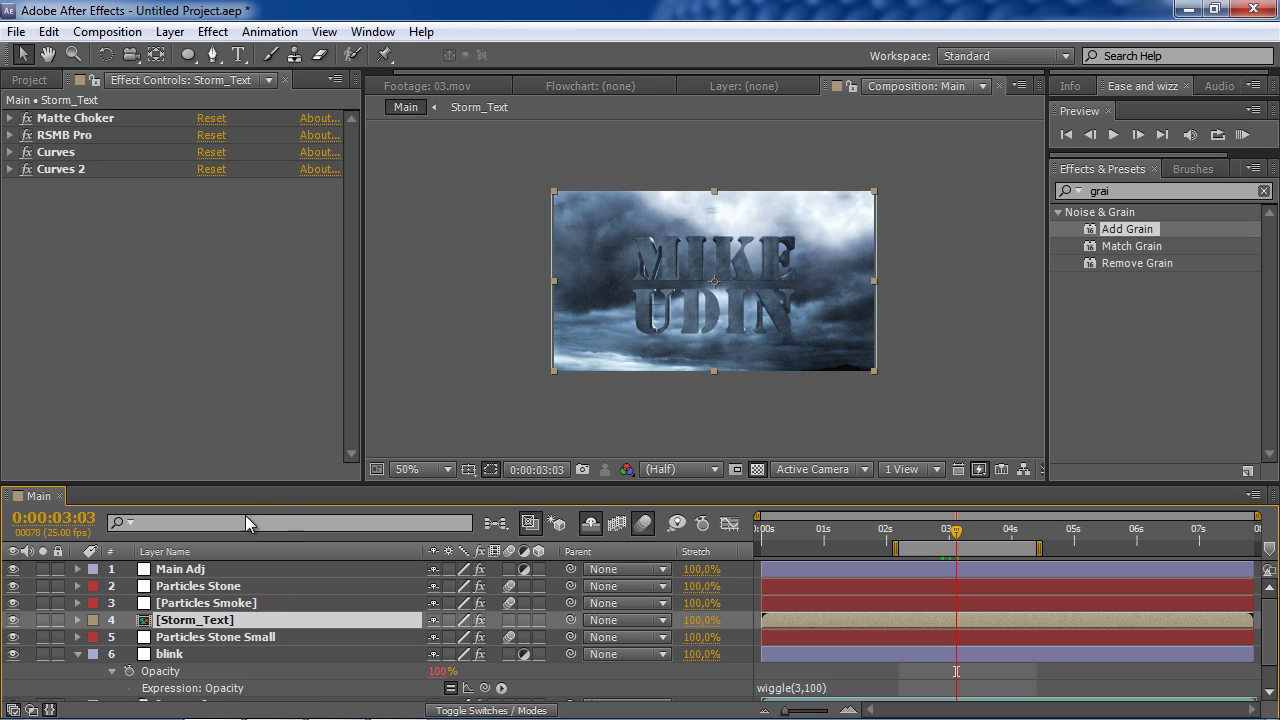
pyautogui.moveTo(237, 485); pyautogui.dragTo(237, 445)
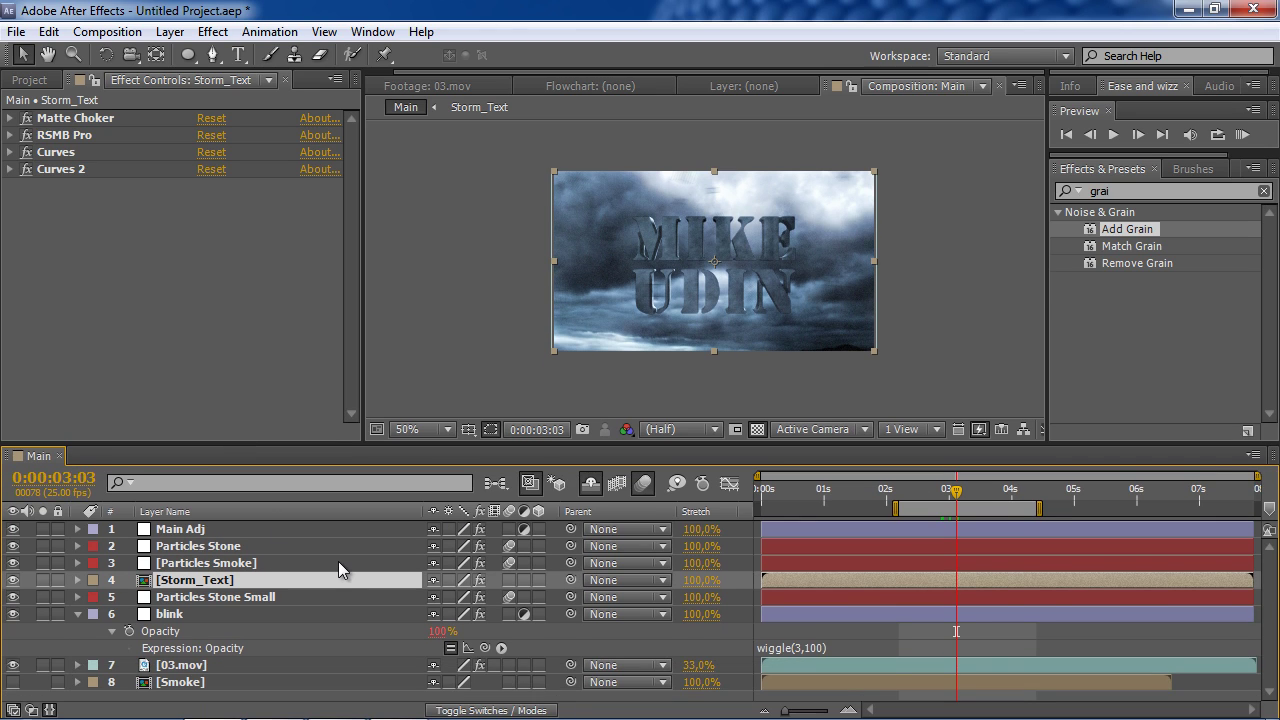
pyautogui.press('p')
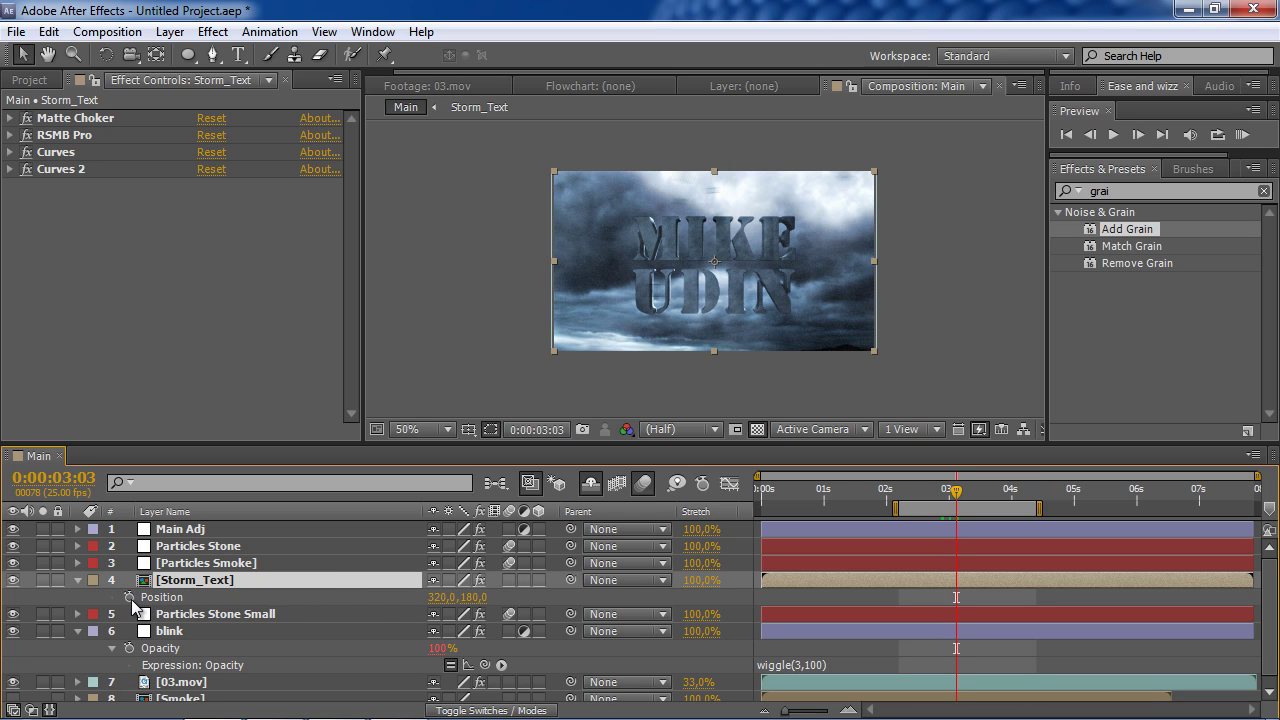
pyautogui.keyDown('alt'); pyautogui.click(129, 597); pyautogui.keyUp('alt')
pyautogui.moveTo(423, 444); pyautogui.dragTo(423, 434)
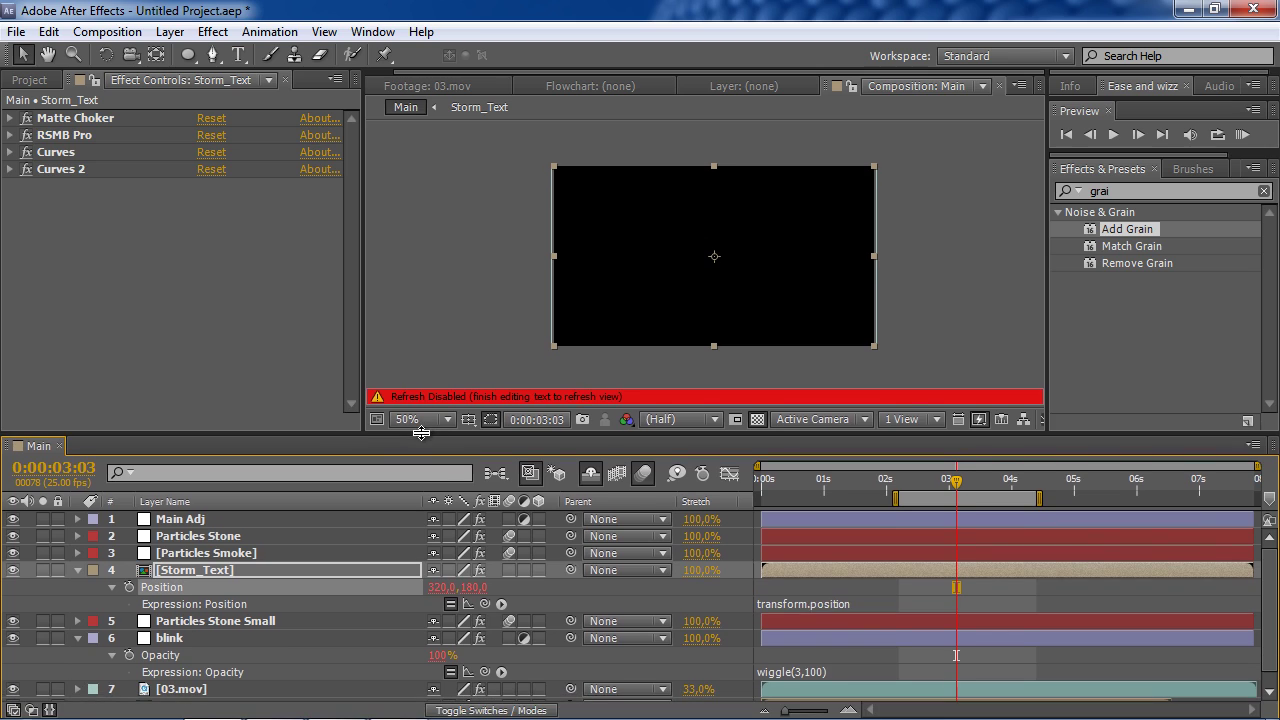
pyautogui.click(834, 603)
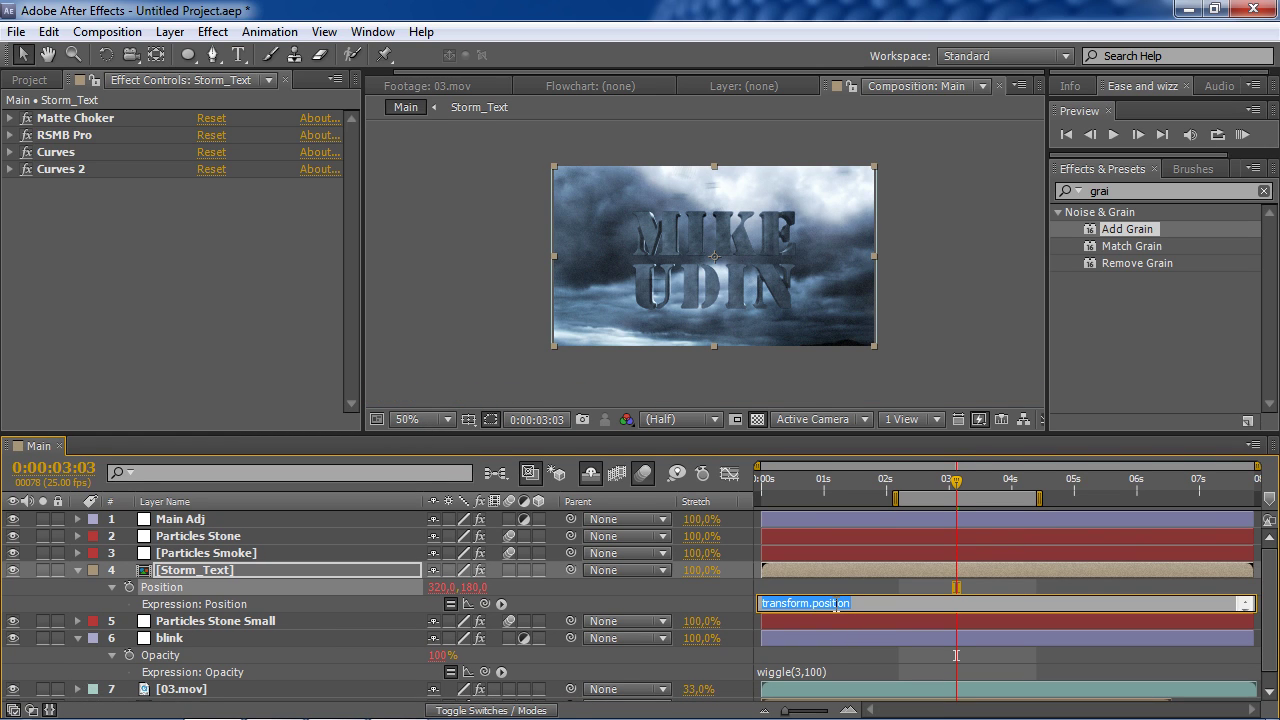
pyautogui.write('wigg')
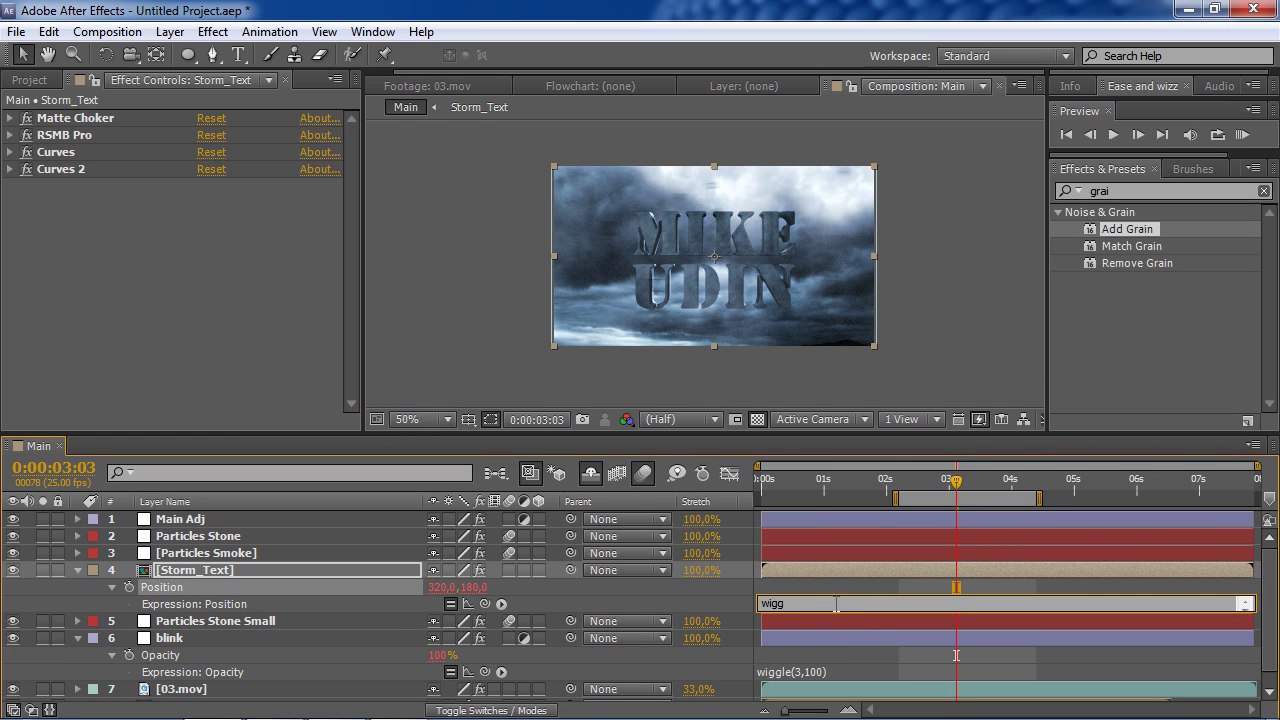
pyautogui.write('le(2,7')
pyautogui.press('KP_Enter')
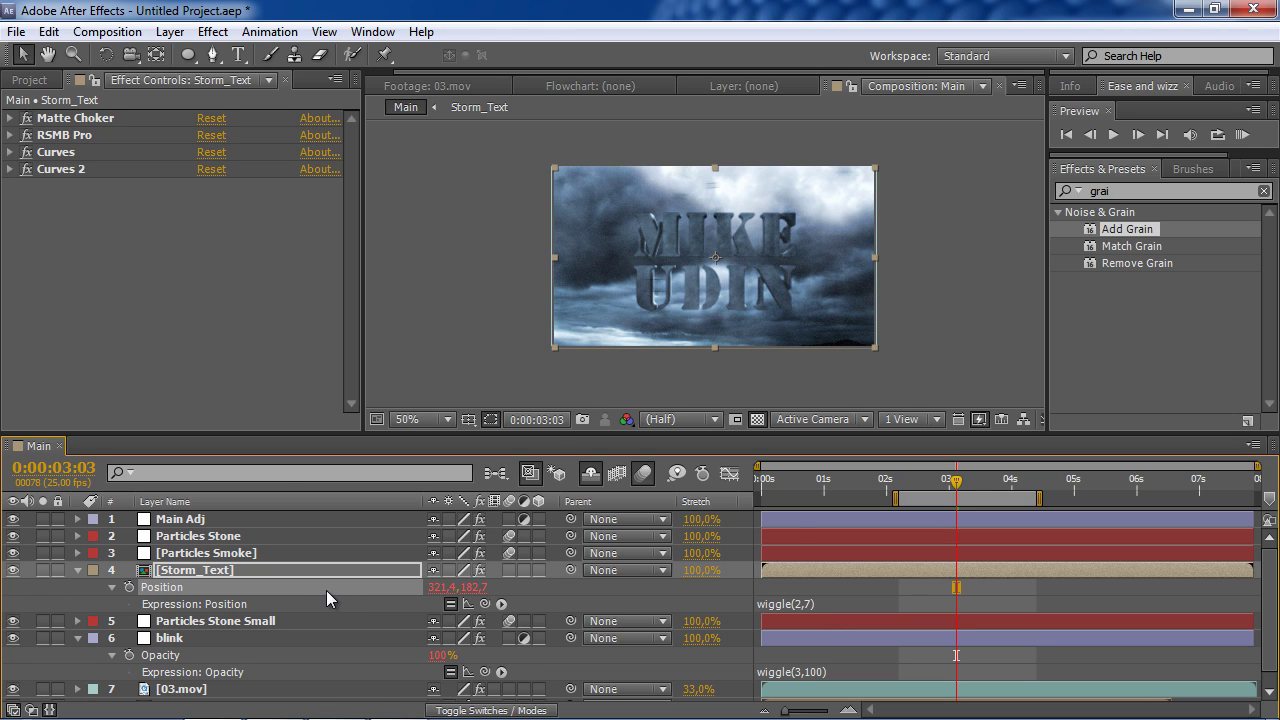
# - Set the Storm_Text layer's Scale to 105%
pyautogui.press('s')
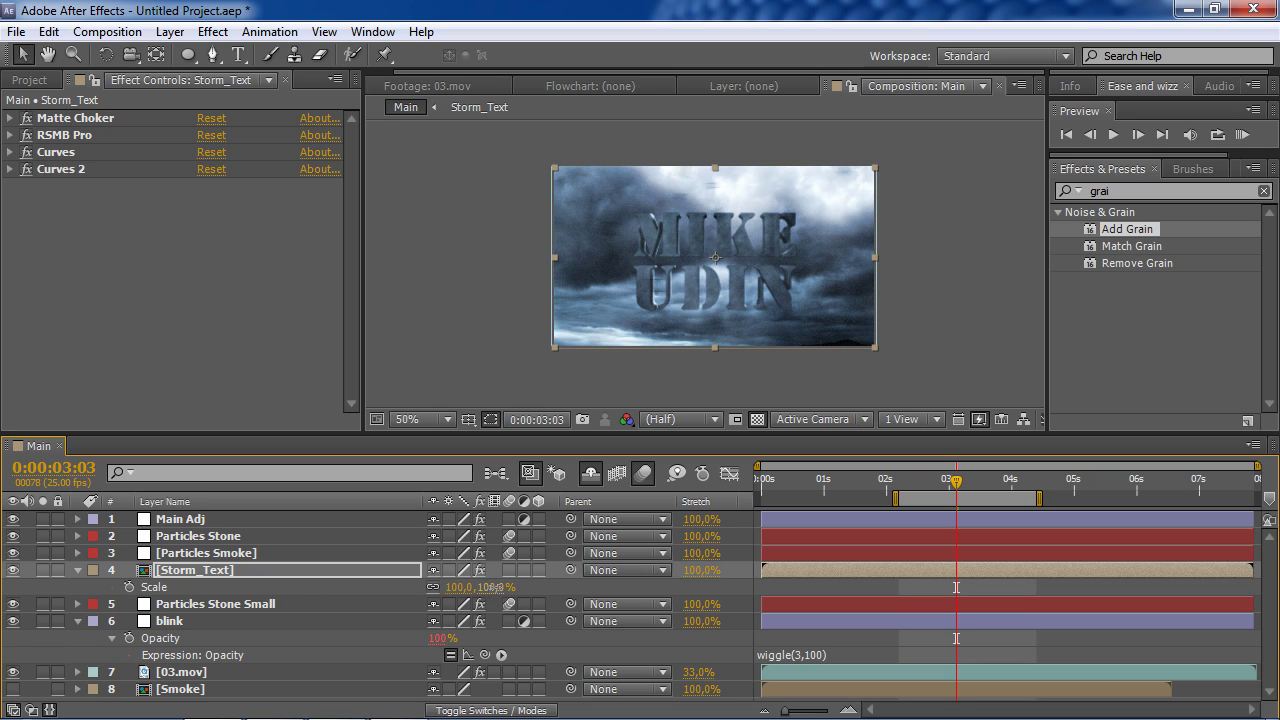
pyautogui.write('105')
pyautogui.press('Return')
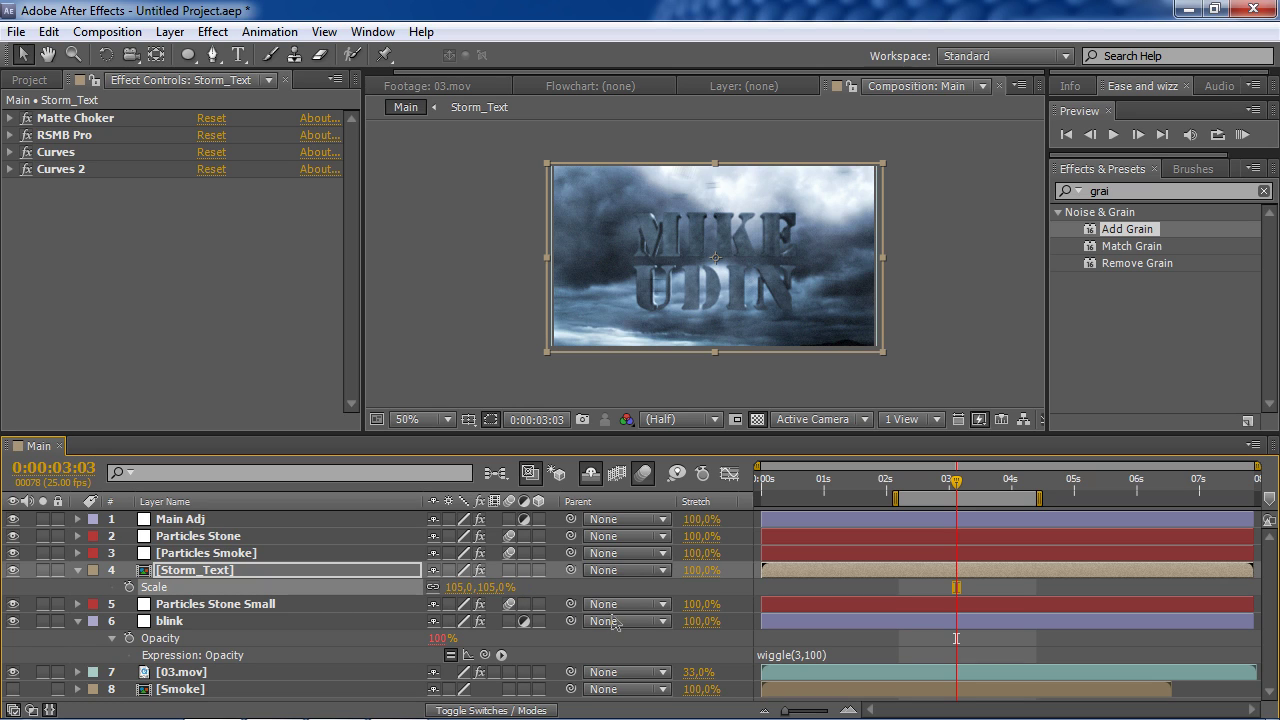
# - Preview the animation from about 2:20 to 3:17, then hide the Main Adj layer
pyautogui.press('KP_0')
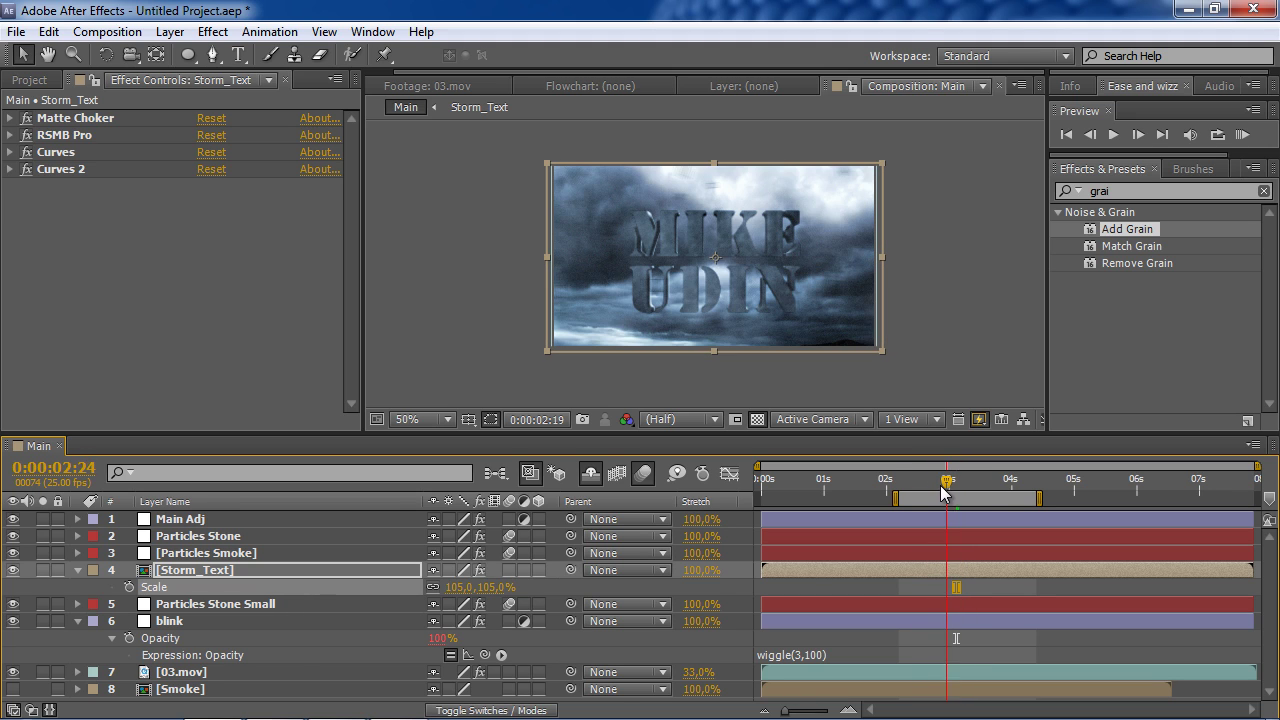
pyautogui.moveTo(958, 488); pyautogui.dragTo(937, 488)
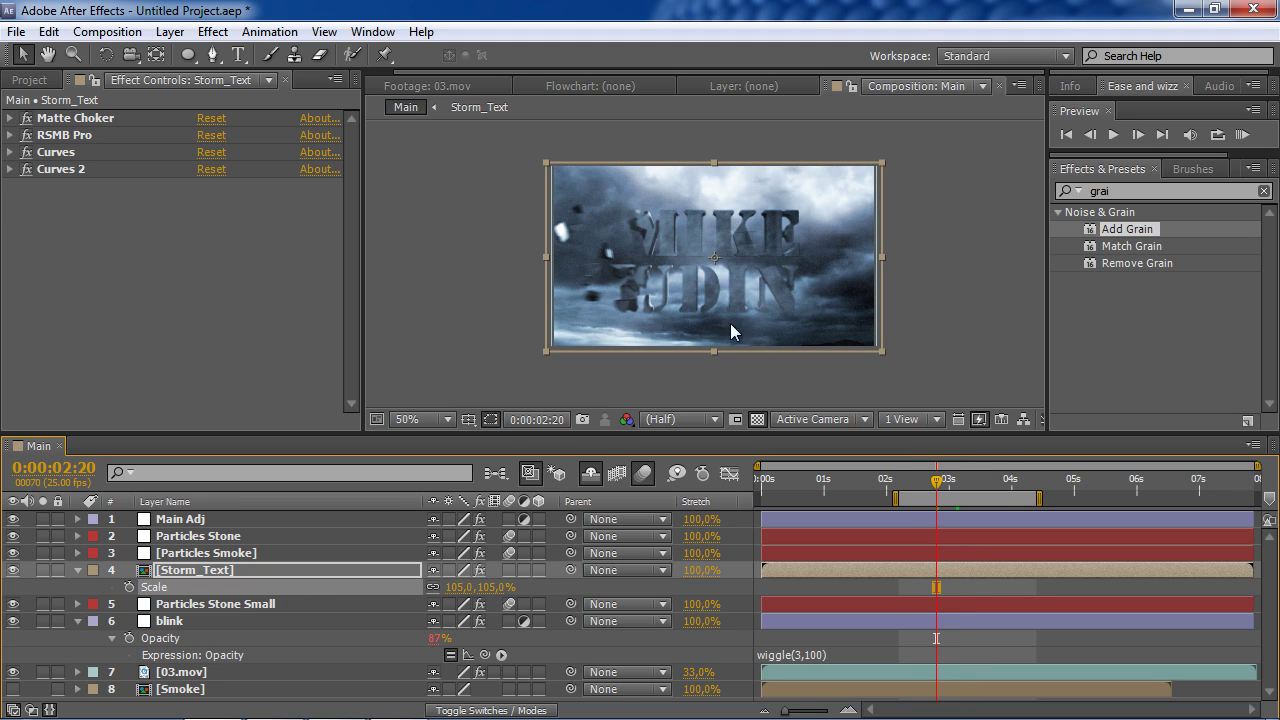
pyautogui.moveTo(937, 480)
pyautogui.mouseDown()
pyautogui.moveTo(968, 490)
pyautogui.moveTo(952, 493)
pyautogui.mouseUp()
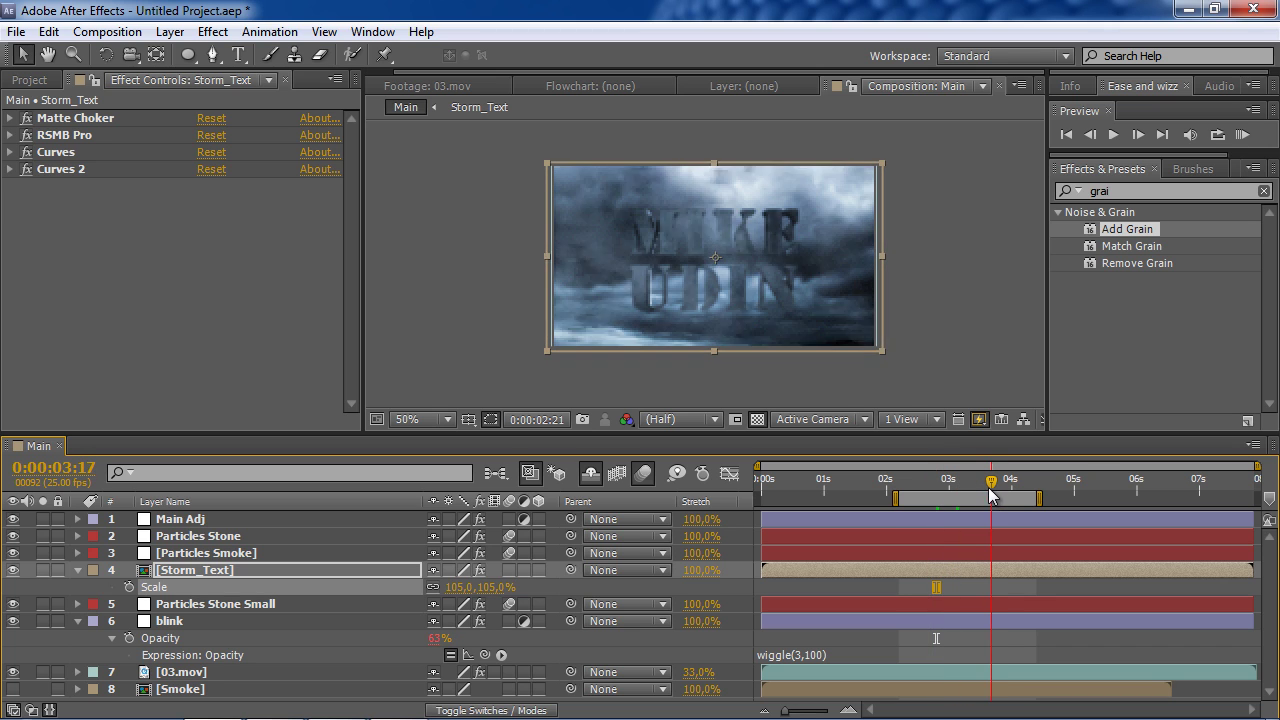
pyautogui.moveTo(952, 493)
pyautogui.mouseDown()
pyautogui.moveTo(991, 490)
pyautogui.moveTo(926, 495)
pyautogui.moveTo(987, 492)
pyautogui.mouseUp()
pyautogui.click(197, 520)
pyautogui.click(13, 519)
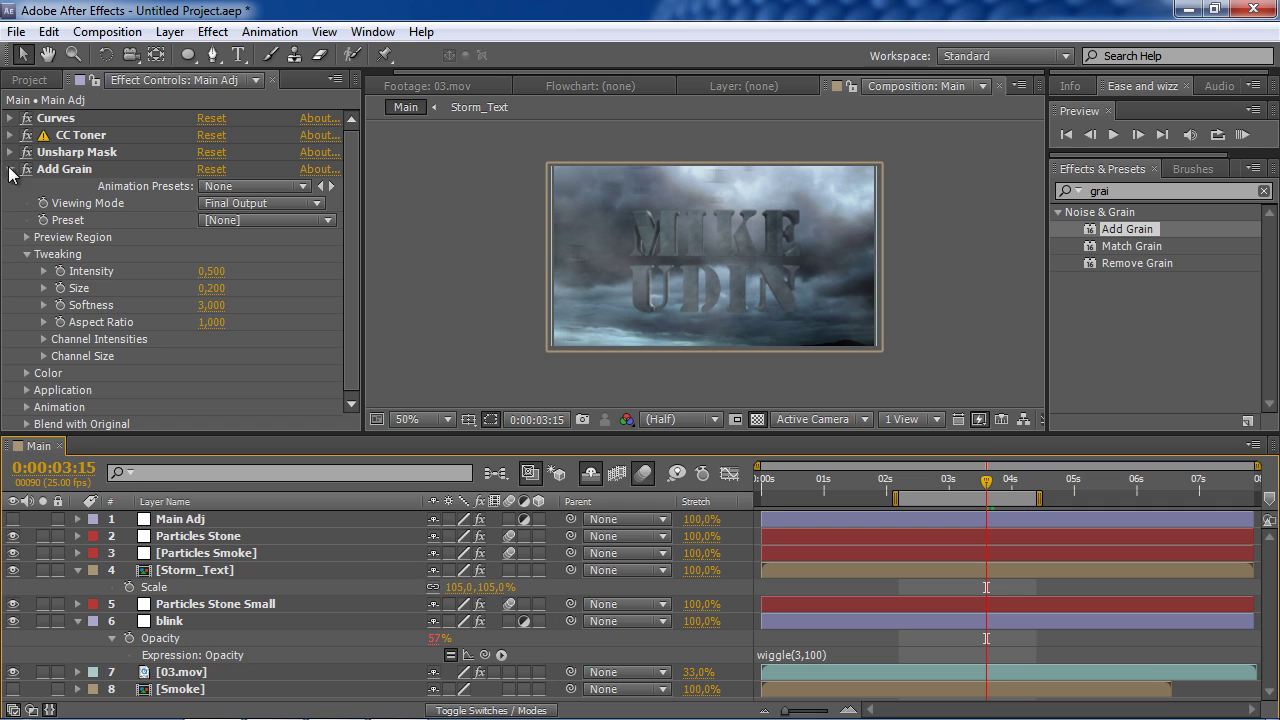
# - Collapse the Add Grain effect and Storm_Text properties to tidy the timeline
pyautogui.click(10, 169)
pyautogui.moveTo(337, 432); pyautogui.dragTo(337, 376)
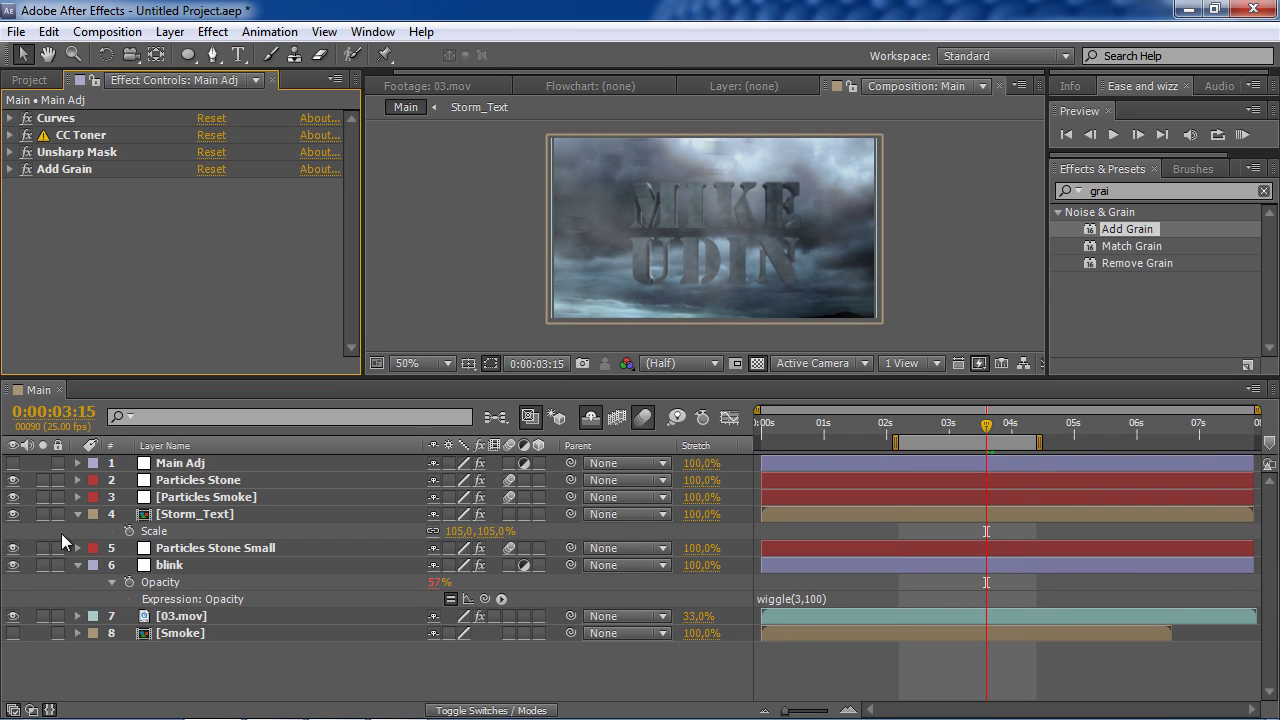
pyautogui.click(77, 515)
# - Precompose Particles Stone and Particles Smoke into a composition named 'part'
pyautogui.click(263, 480)
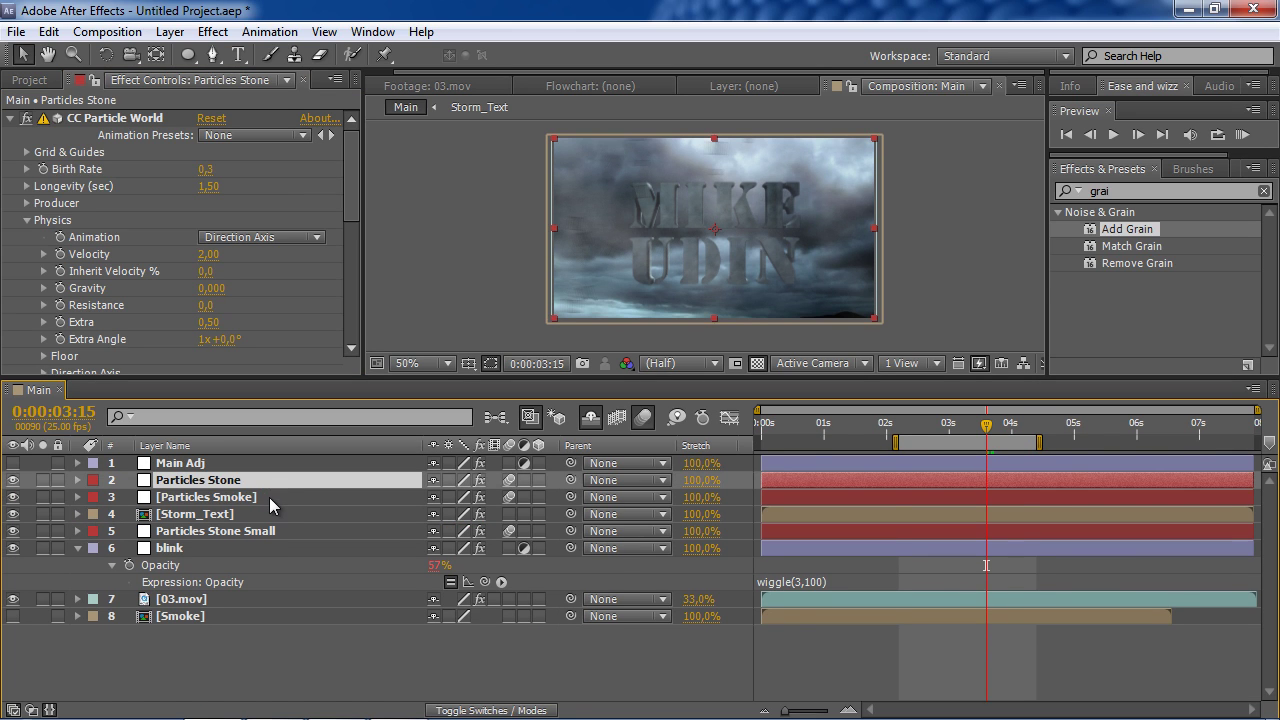
pyautogui.keyDown('shift'); pyautogui.click(270, 496); pyautogui.keyUp('shift')
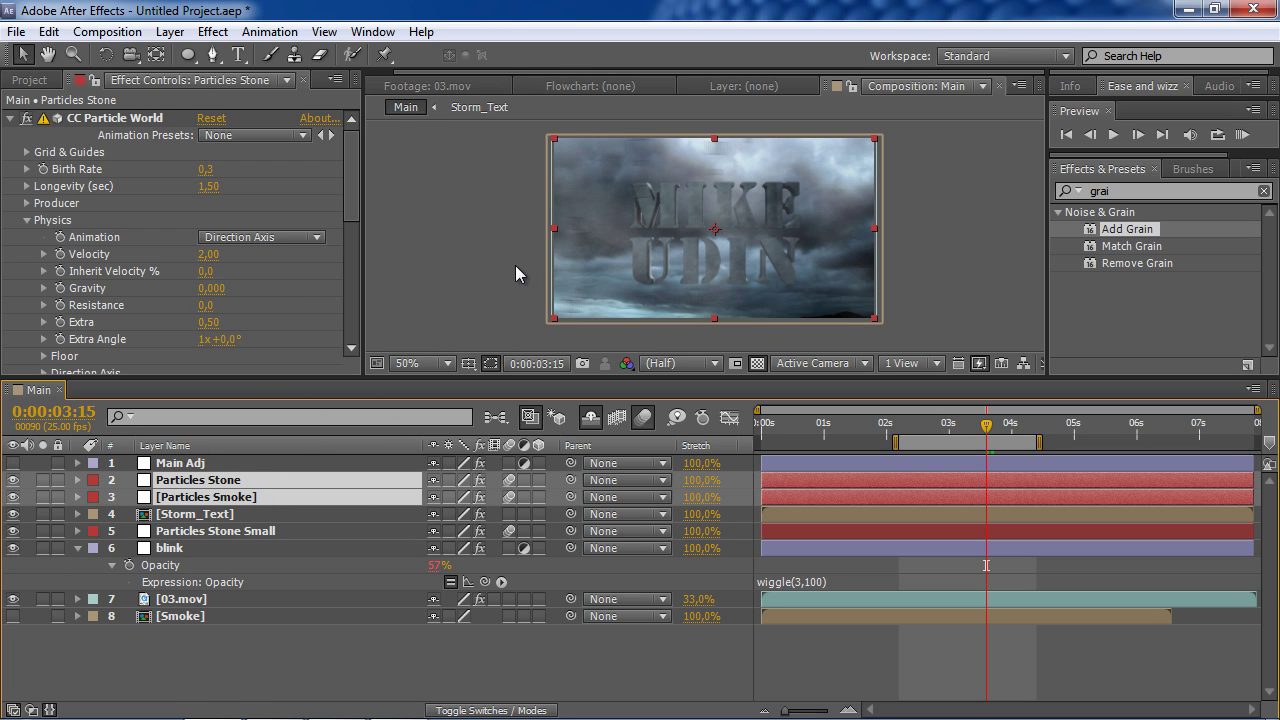
pyautogui.hotkey('ctrl', 'shift', 'c')
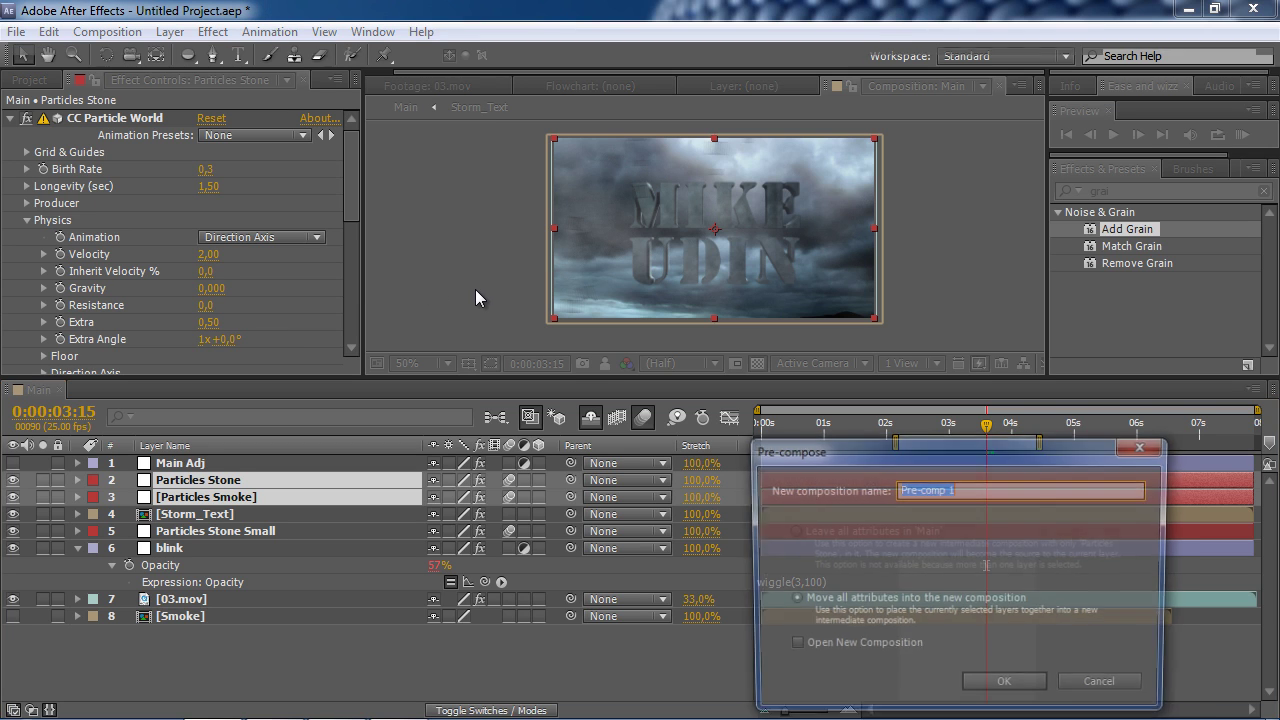
pyautogui.moveTo(877, 452); pyautogui.dragTo(636, 312)
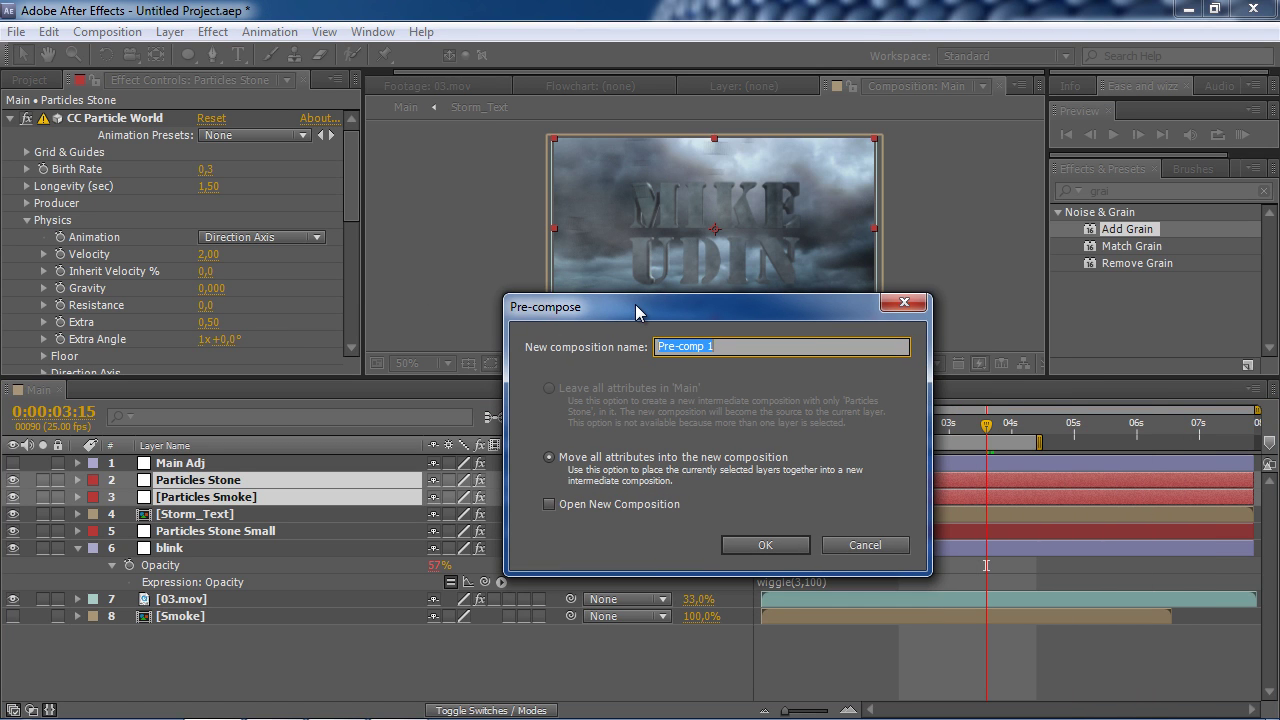
pyautogui.write('part')
pyautogui.press('Return')
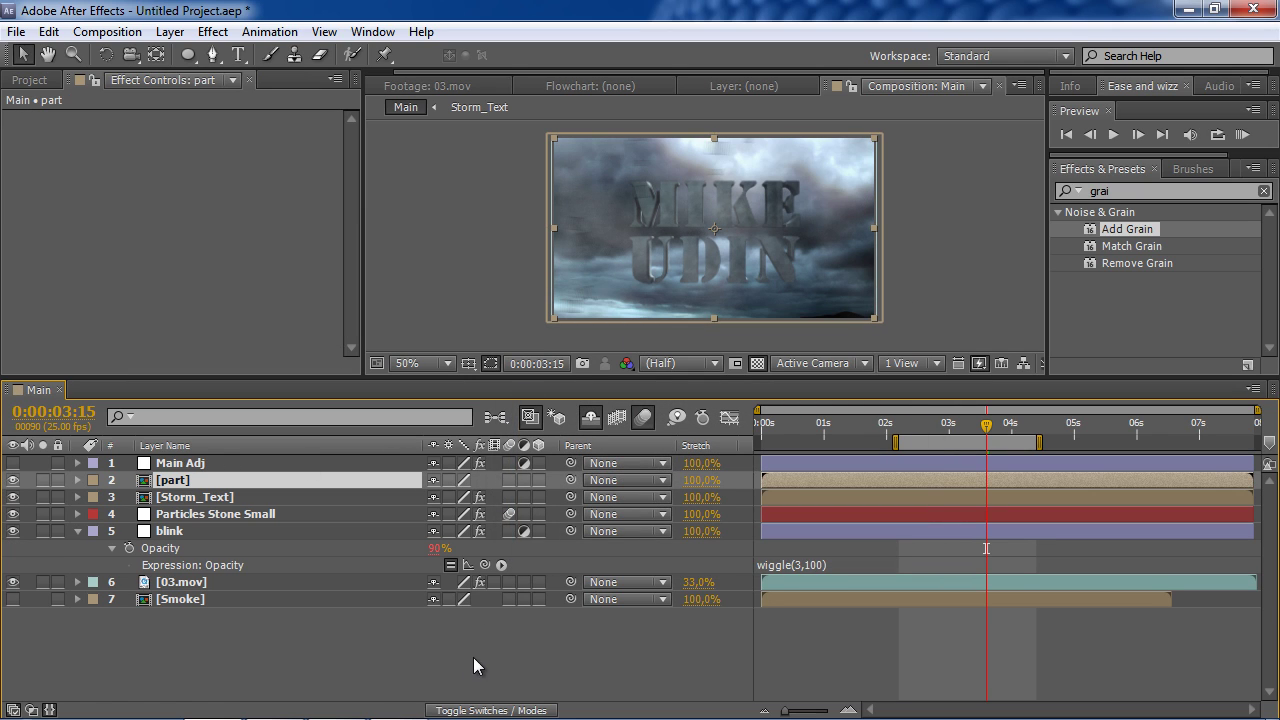
# - Create a new solid layer named Oflares
pyautogui.rightClick(384, 643)
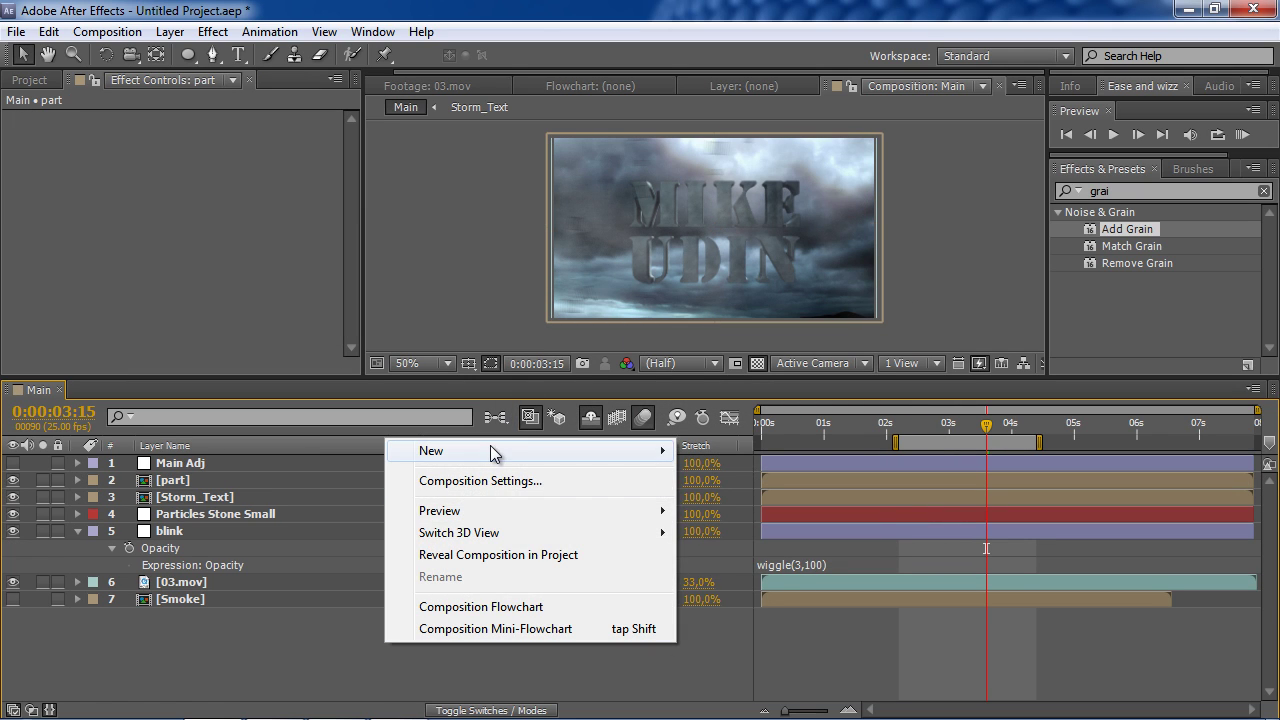
pyautogui.moveTo(493, 453)
pyautogui.click(773, 501)
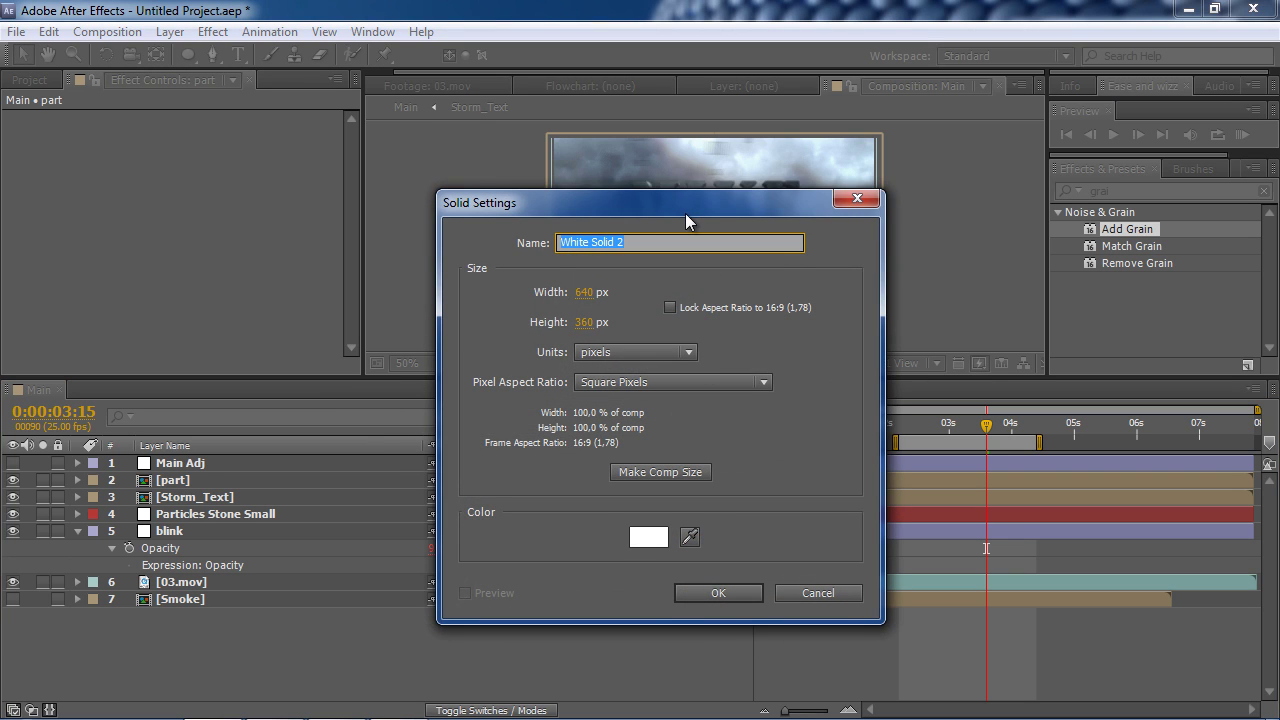
pyautogui.moveTo(685, 213); pyautogui.dragTo(671, 205)
pyautogui.write('Ofl')
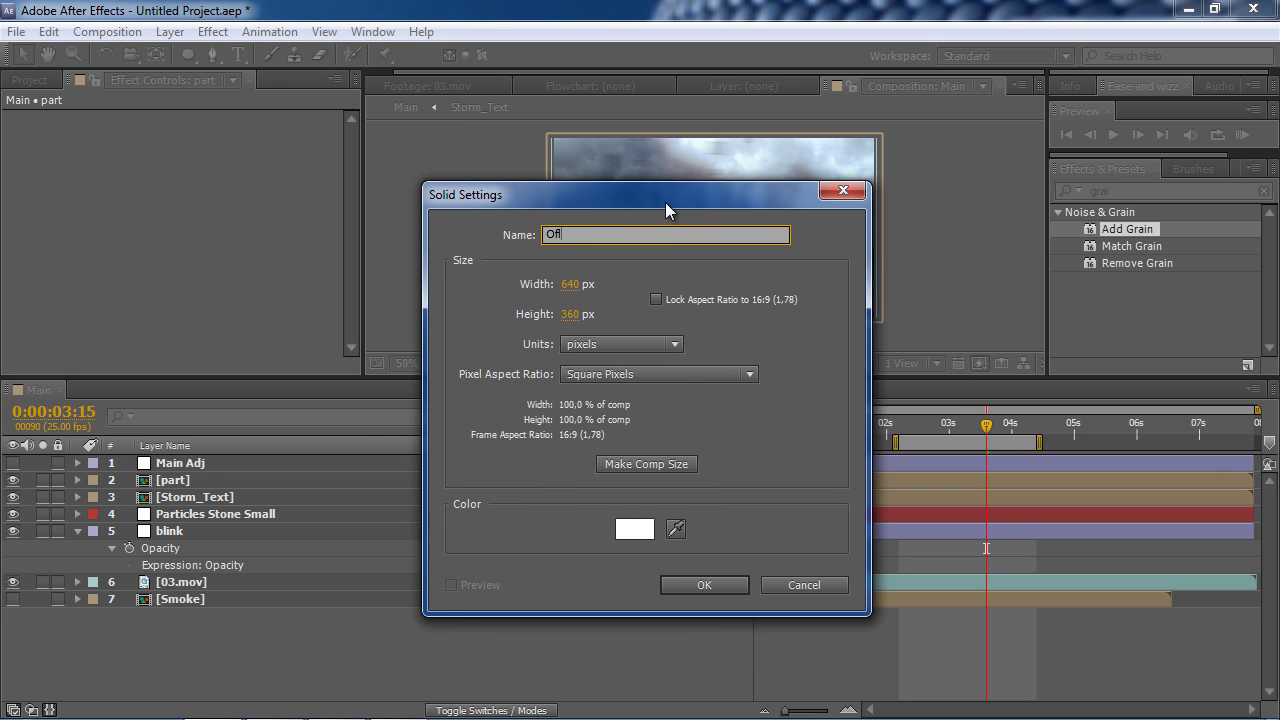
pyautogui.write('ares')
pyautogui.press('Return')
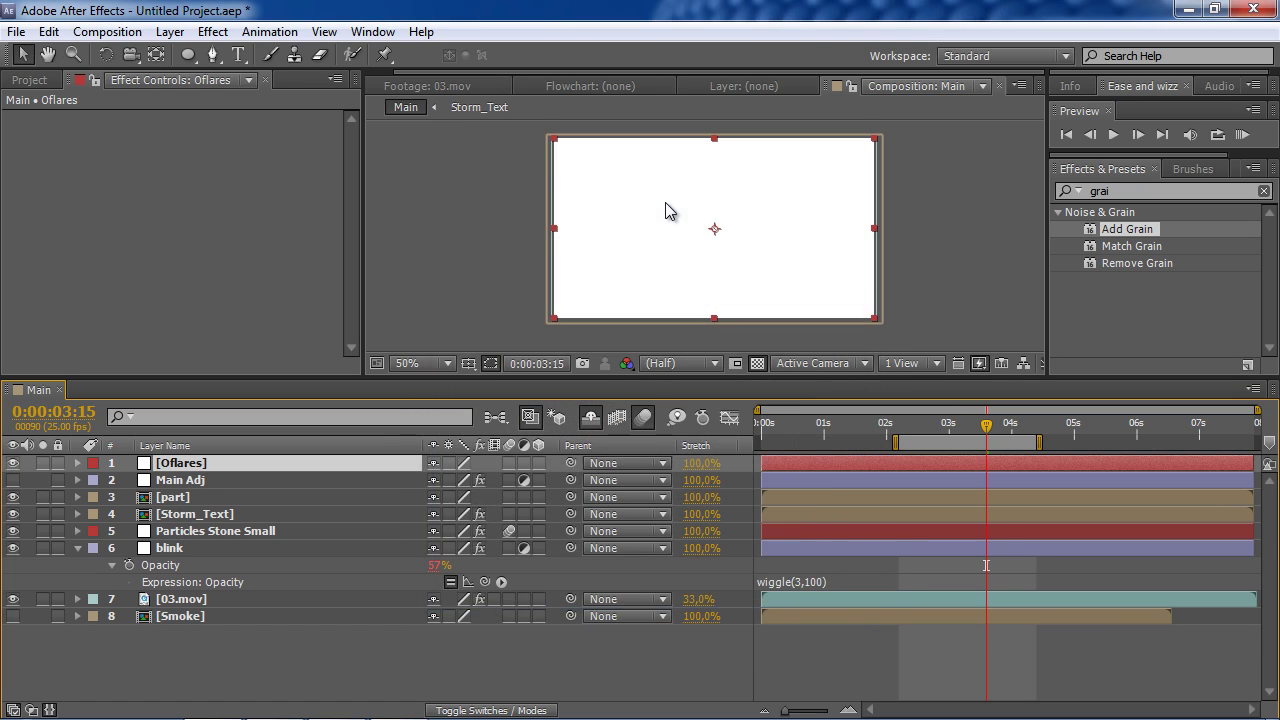
# - Search Effects & Presets for 'flare' and apply Optical Flares to the Oflares solid
pyautogui.click(1128, 190)
pyautogui.write('f')
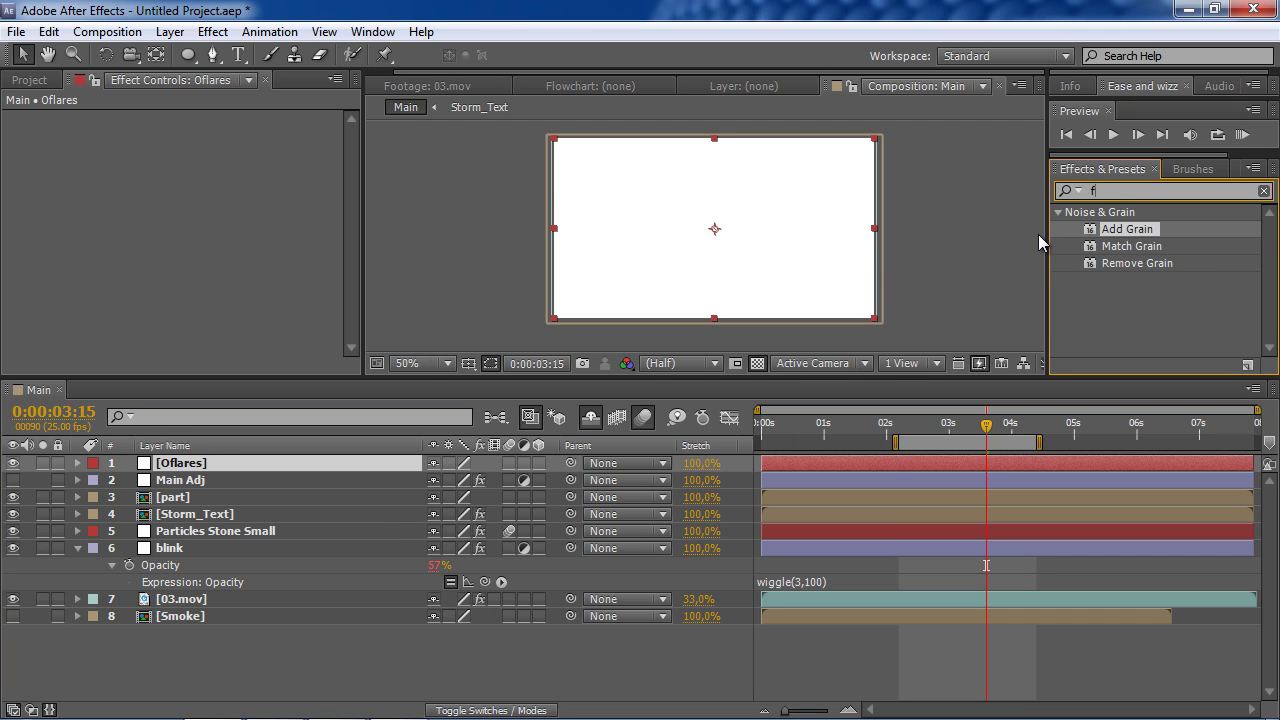
pyautogui.write('lare')
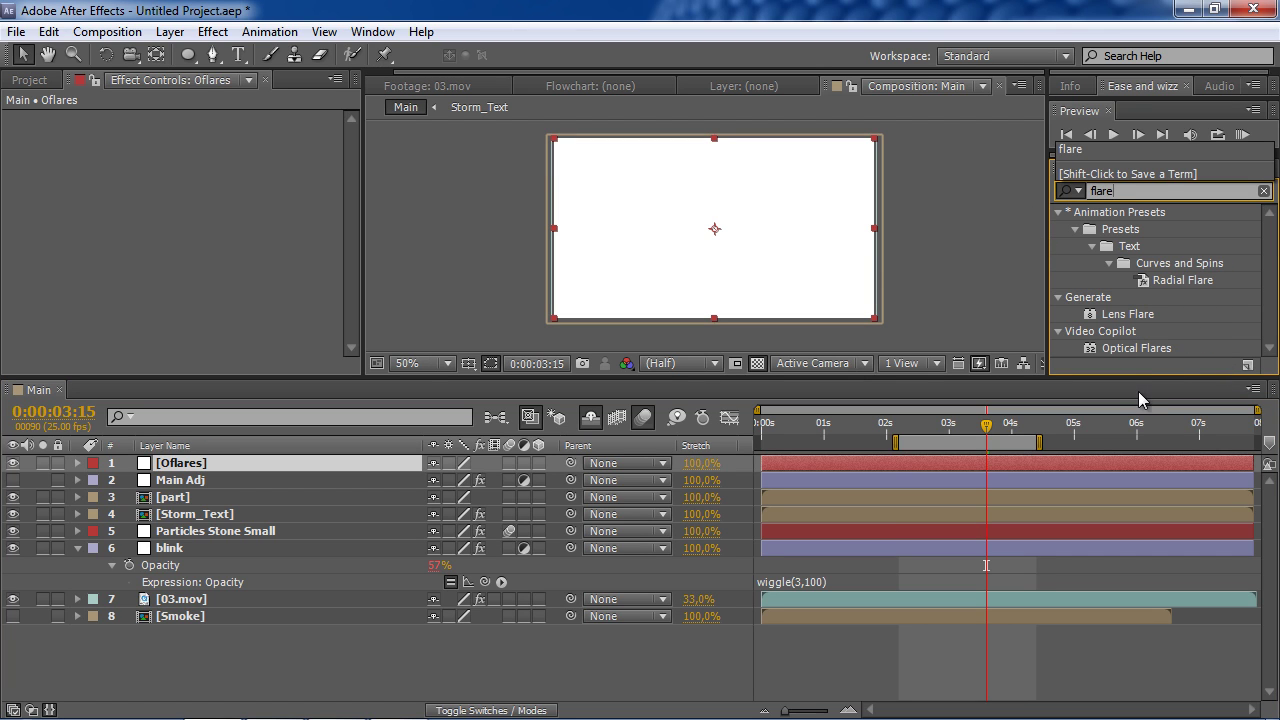
pyautogui.moveTo(1134, 350); pyautogui.dragTo(771, 280)
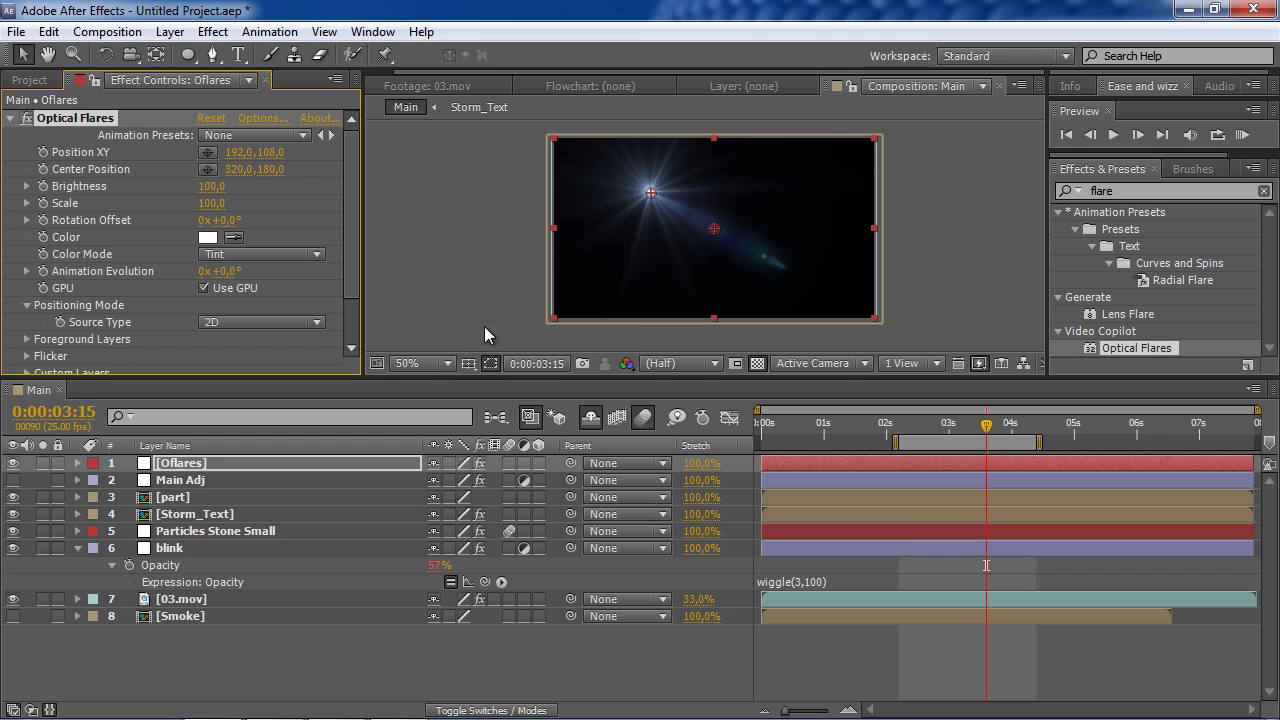
# - Switch to Chrome's Optical Flares tab and scroll up to the product's demo video
pyautogui.click(275, 703)
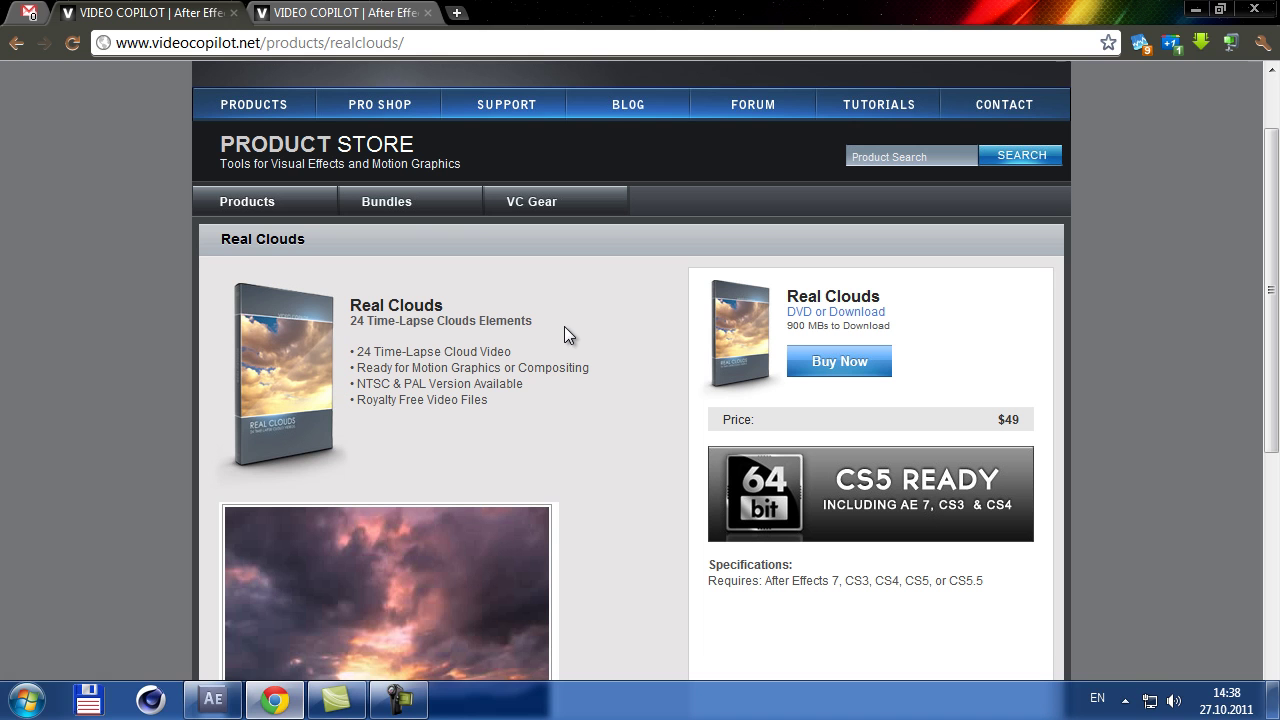
pyautogui.click(351, 14)
pyautogui.scroll(3, 606, 223)
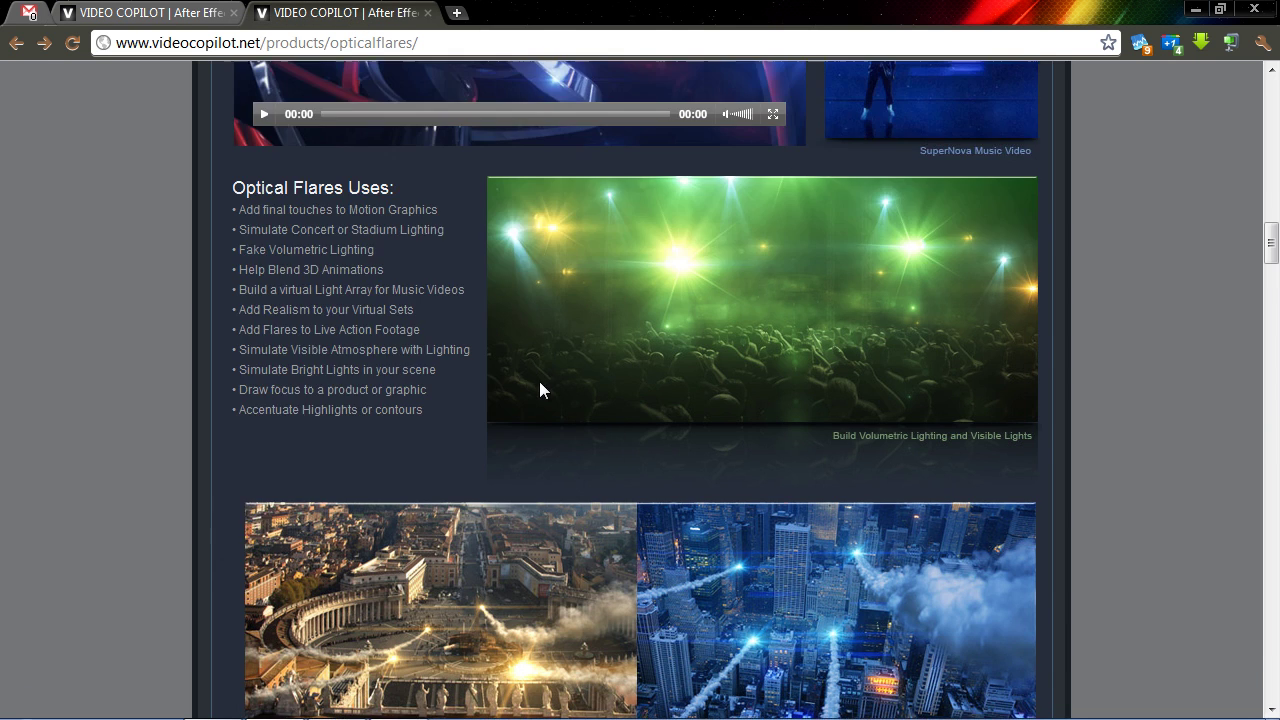
pyautogui.scroll(3, 539, 381)
pyautogui.scroll(2, 541, 388)
pyautogui.scroll(3, 400, 343)
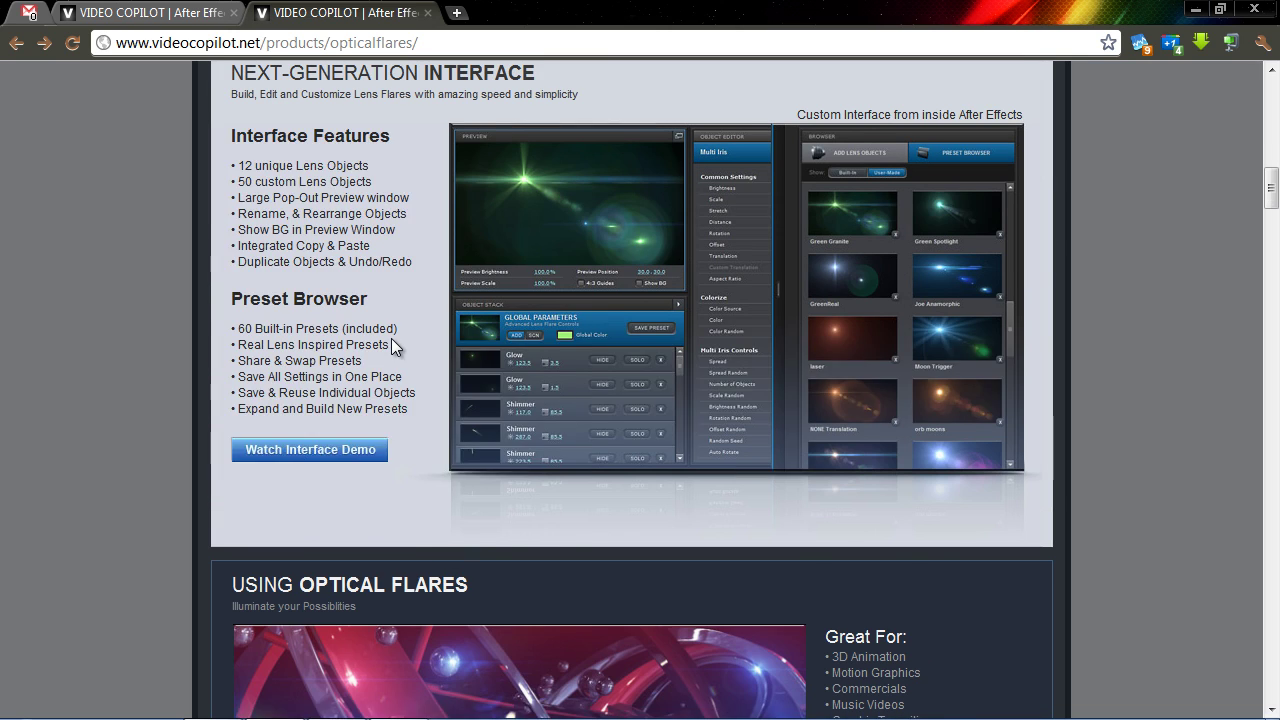
pyautogui.scroll(2, 392, 345)
pyautogui.scroll(5, 608, 340)
pyautogui.scroll(2, 609, 336)
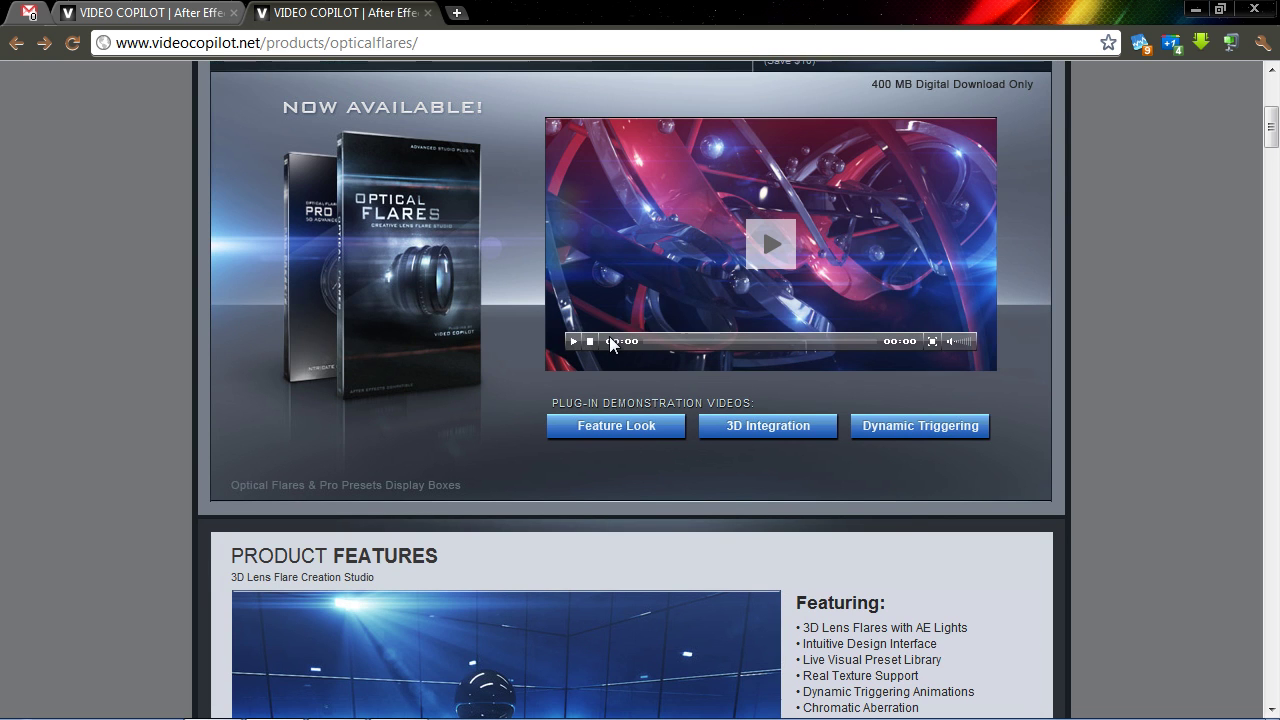
# - Back in After Effects, enlarge the viewer panel and open the Optical Flares Options editor
pyautogui.moveTo(400, 715)
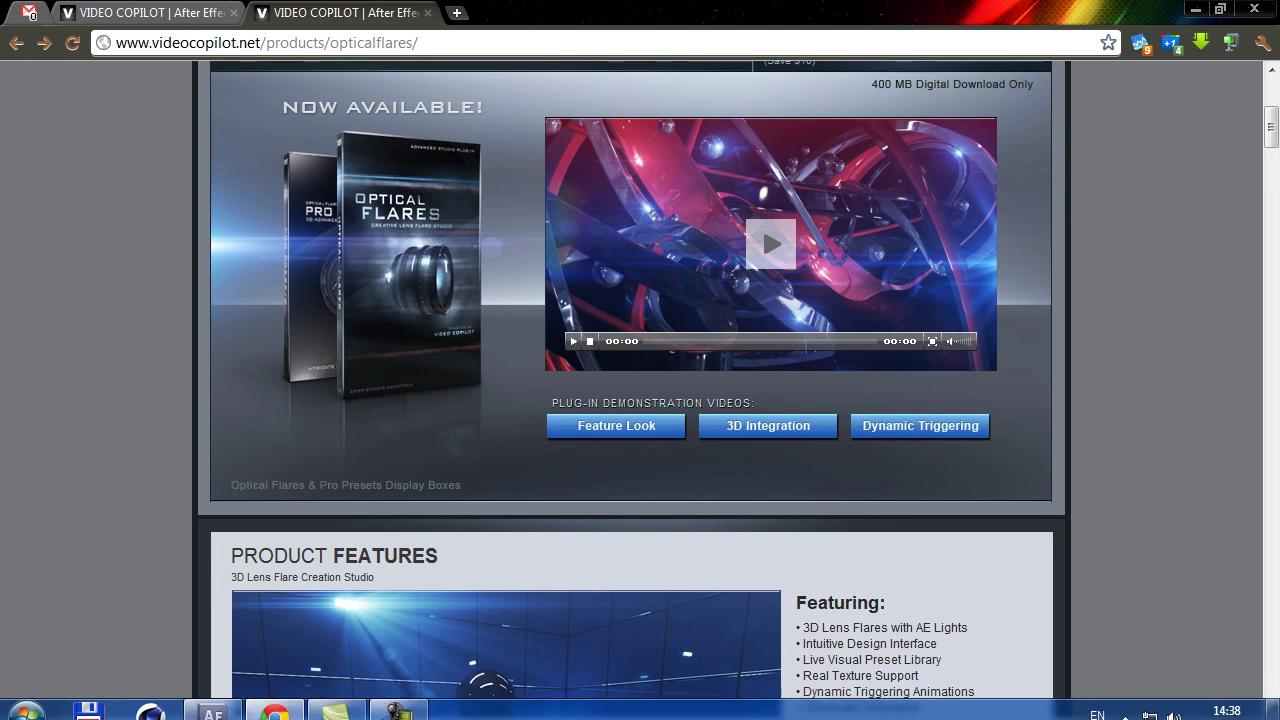
pyautogui.click(212, 700)
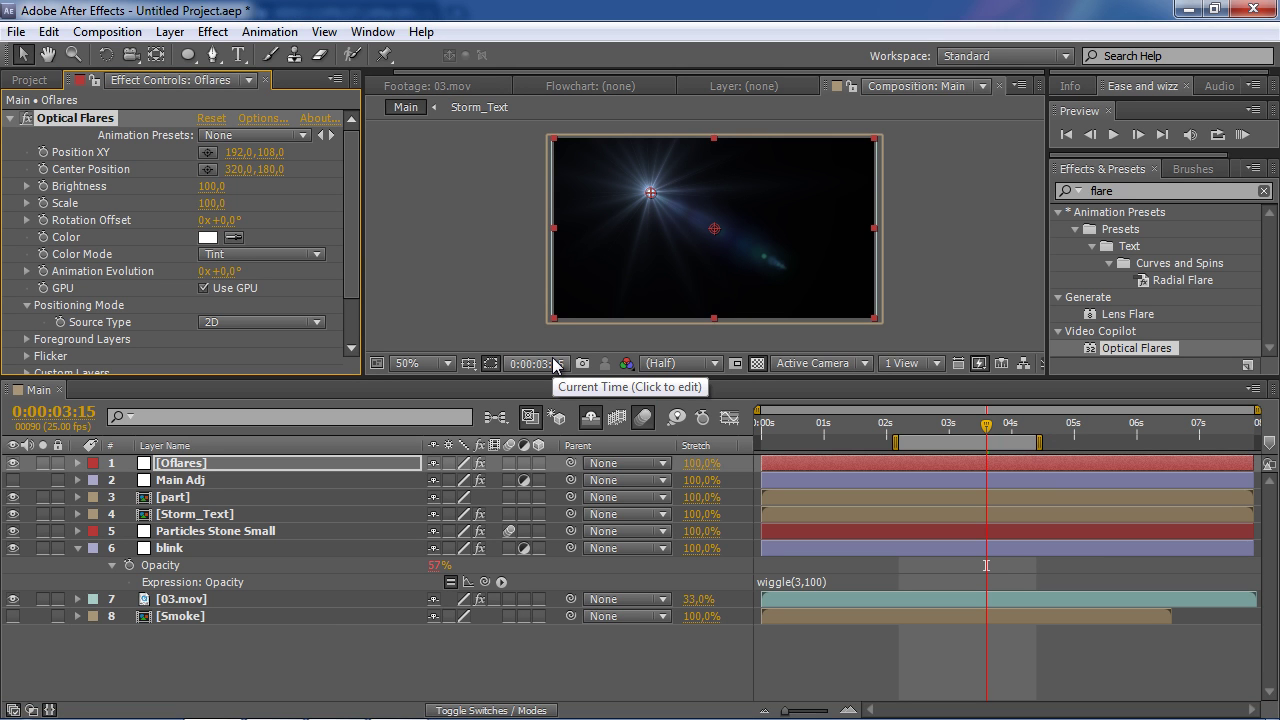
pyautogui.moveTo(553, 380); pyautogui.dragTo(553, 455)
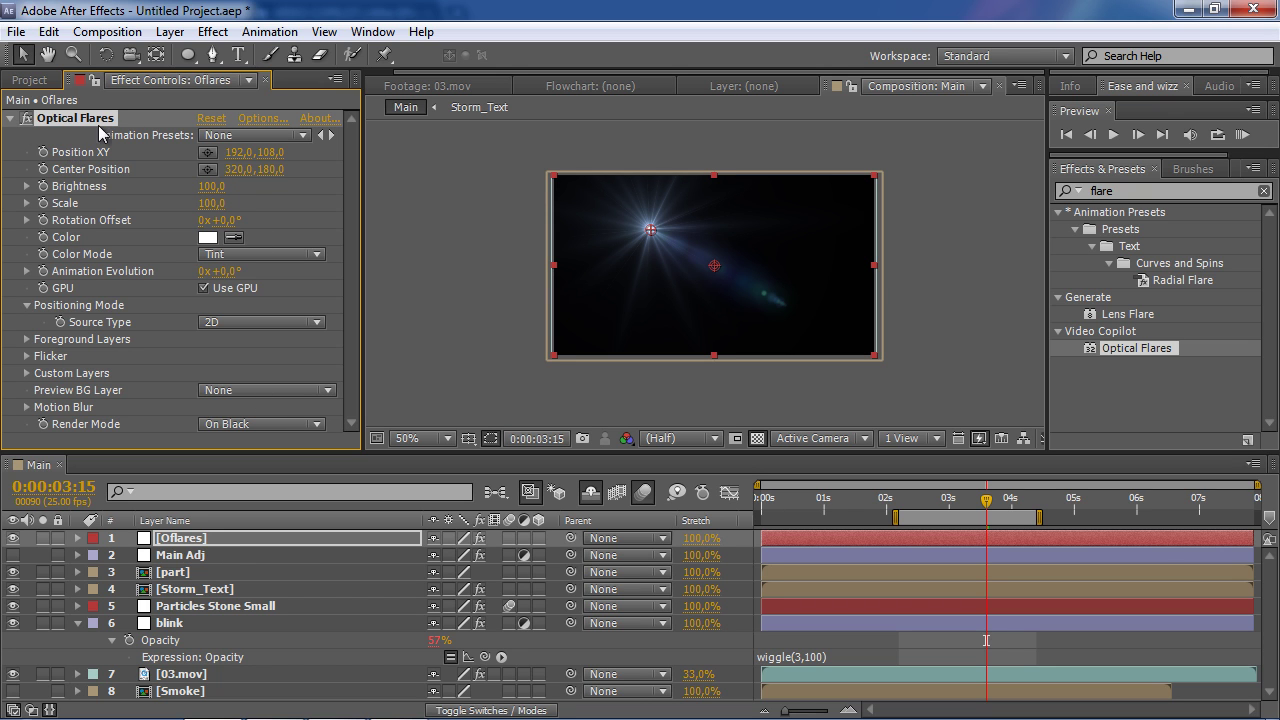
pyautogui.click(260, 118)
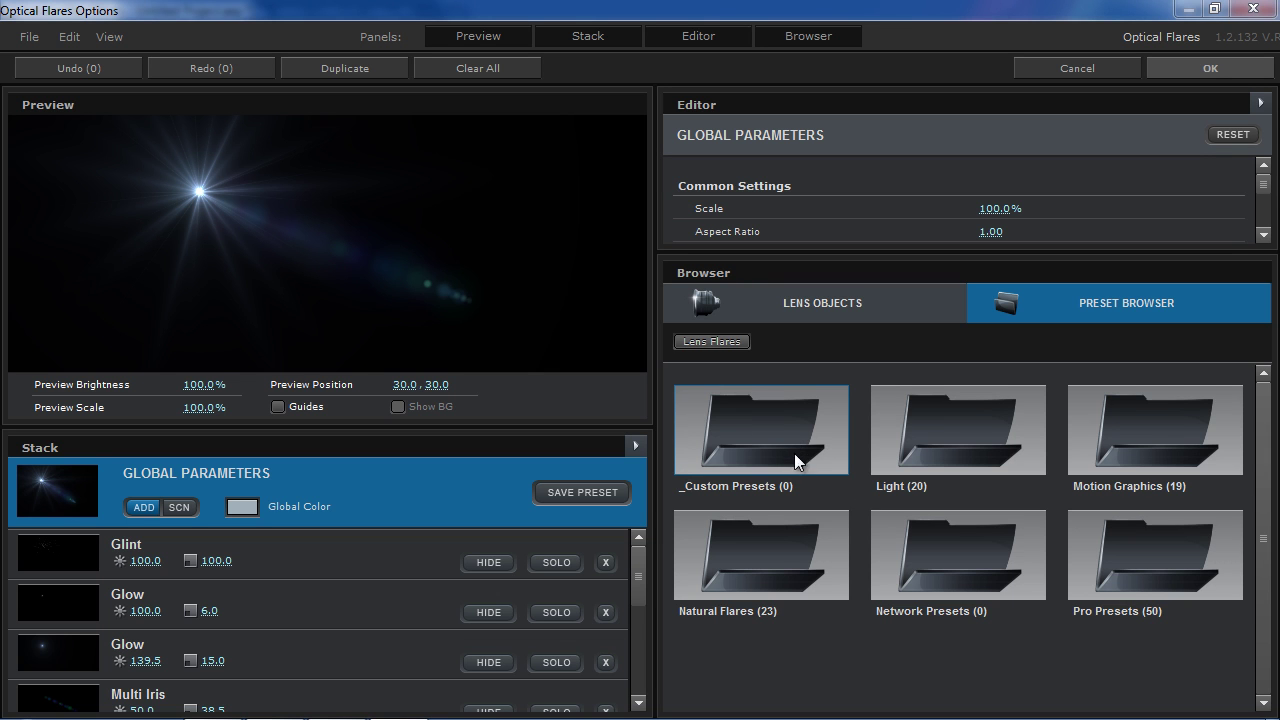
# - Browse the Pro Presets and load the Sun Spot flare preset
pyautogui.click(1158, 552)
pyautogui.click(1158, 552)
pyautogui.scroll(-1, 1265, 422)
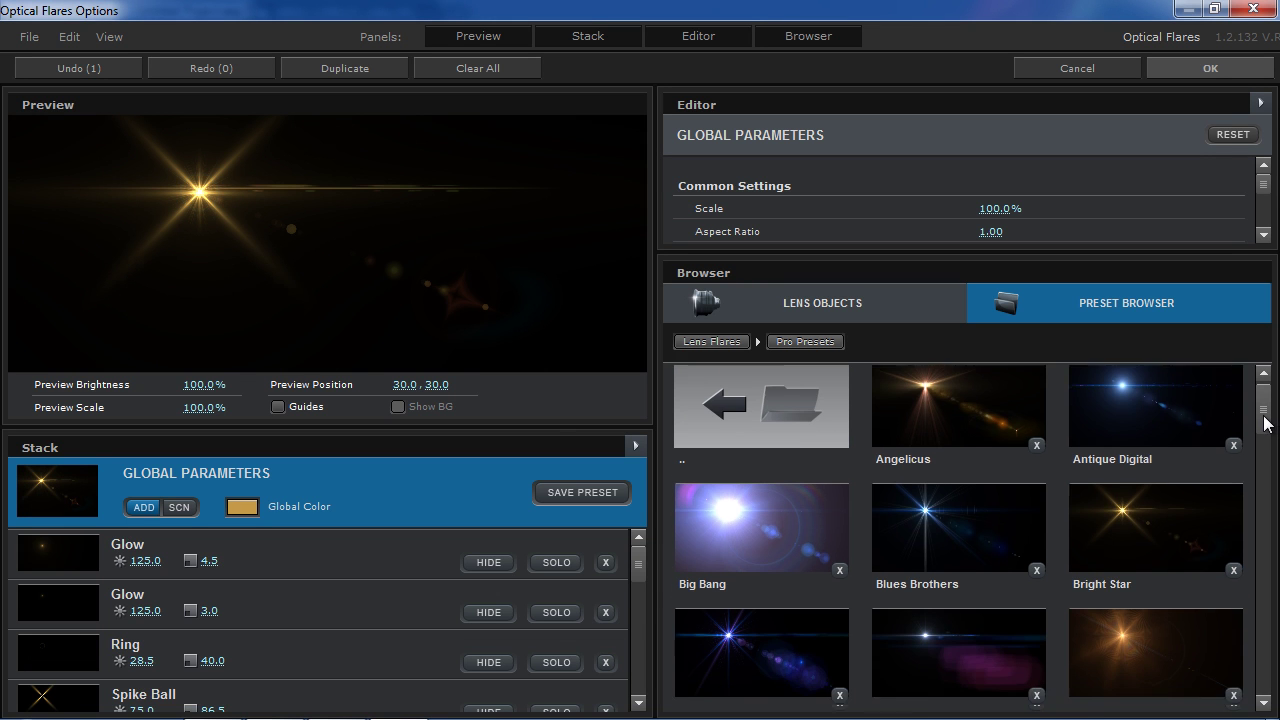
pyautogui.moveTo(1265, 422); pyautogui.dragTo(1275, 582)
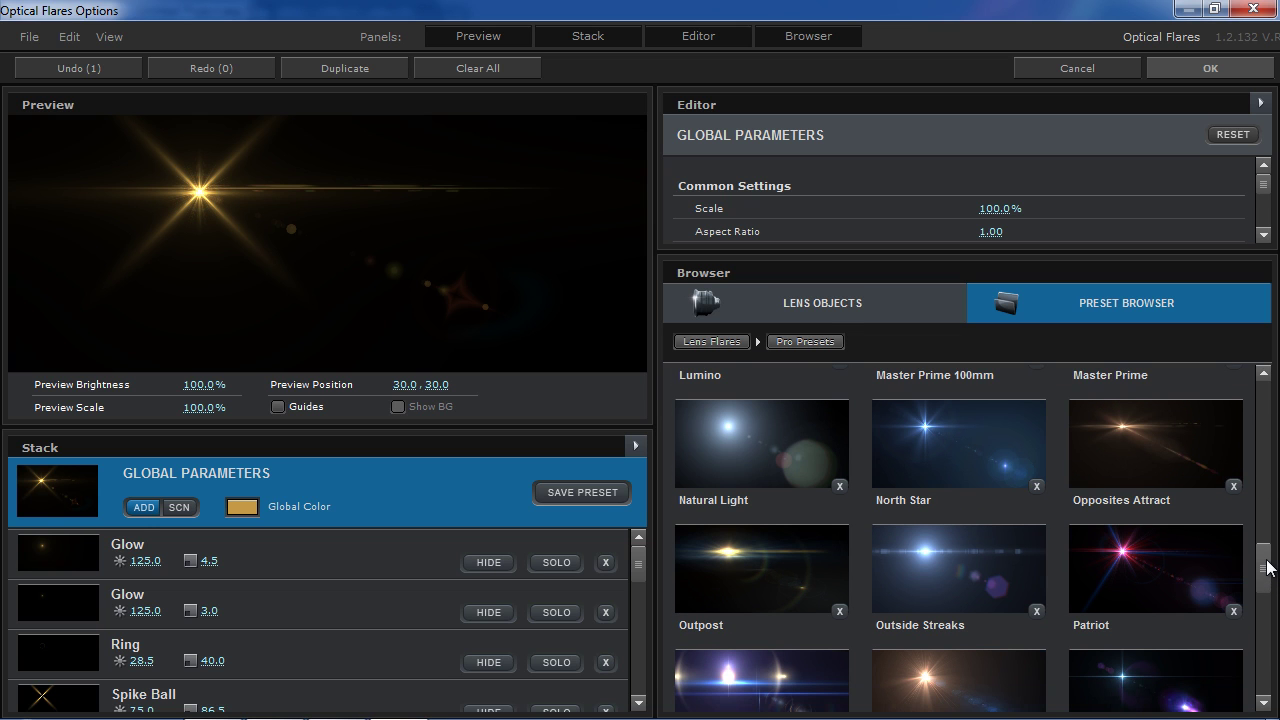
pyautogui.moveTo(1267, 567); pyautogui.dragTo(1268, 658)
pyautogui.click(845, 600)
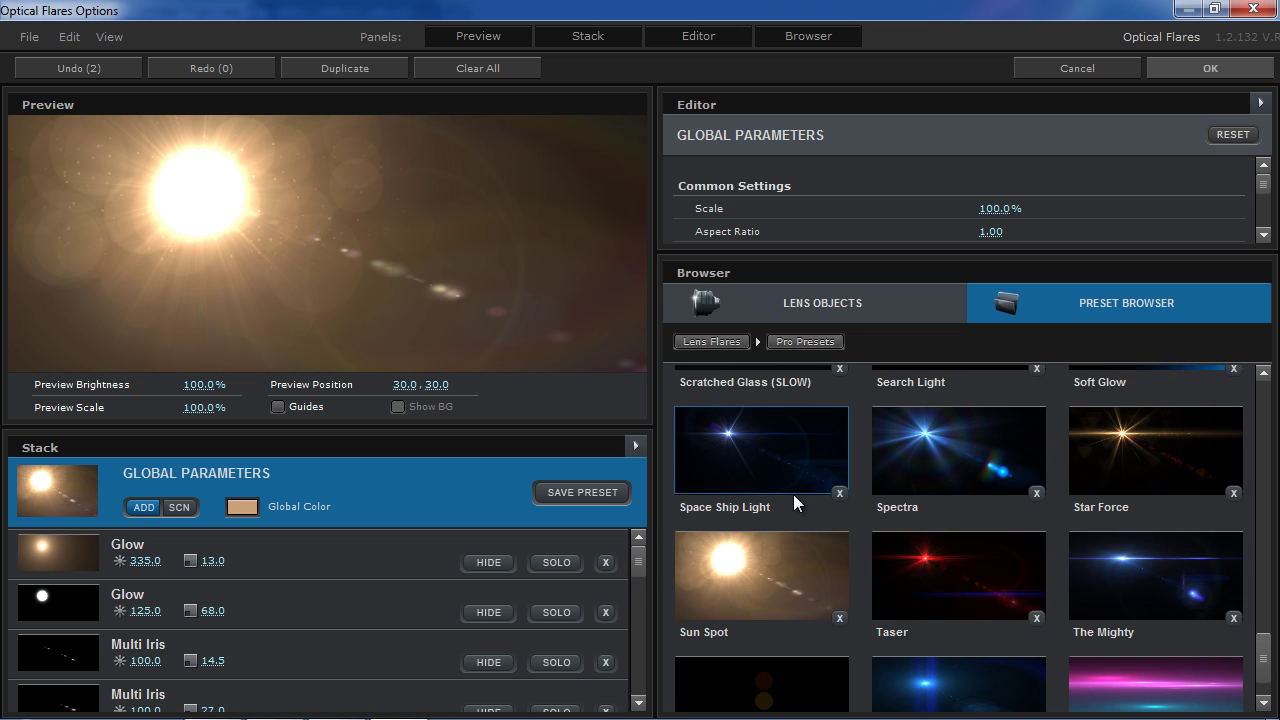
# - Set the flare's Global Color to cyan
pyautogui.click(240, 507)
pyautogui.click(332, 509)
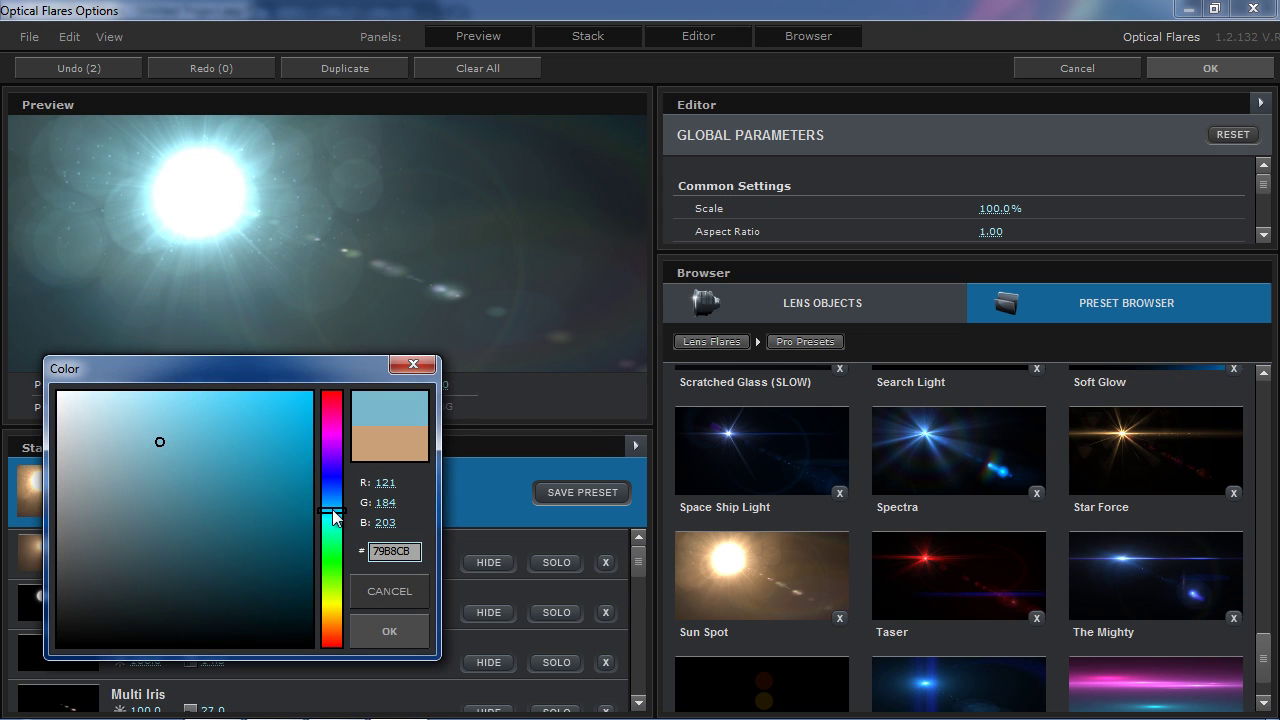
pyautogui.click(387, 618)
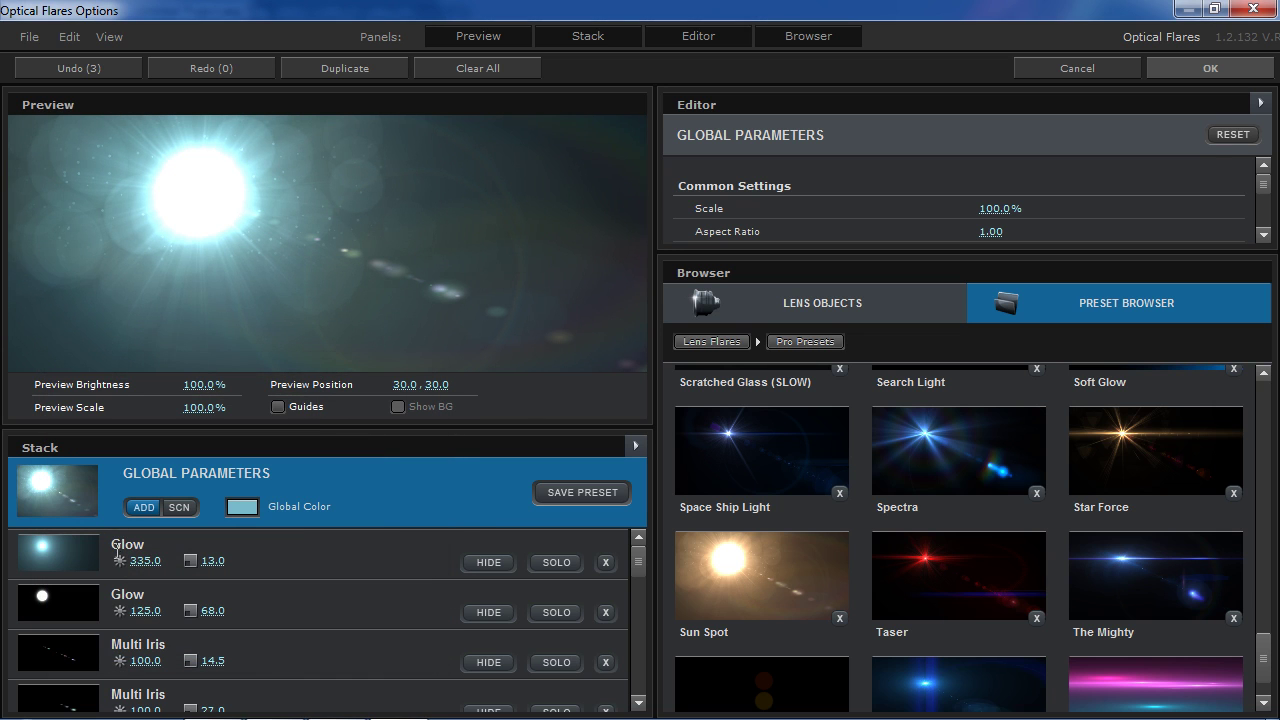
# - Set first Glow brightness 196, scale 11, second Glow scale 22; reposition and apply the flare
pyautogui.moveTo(134, 565); pyautogui.dragTo(98, 570)
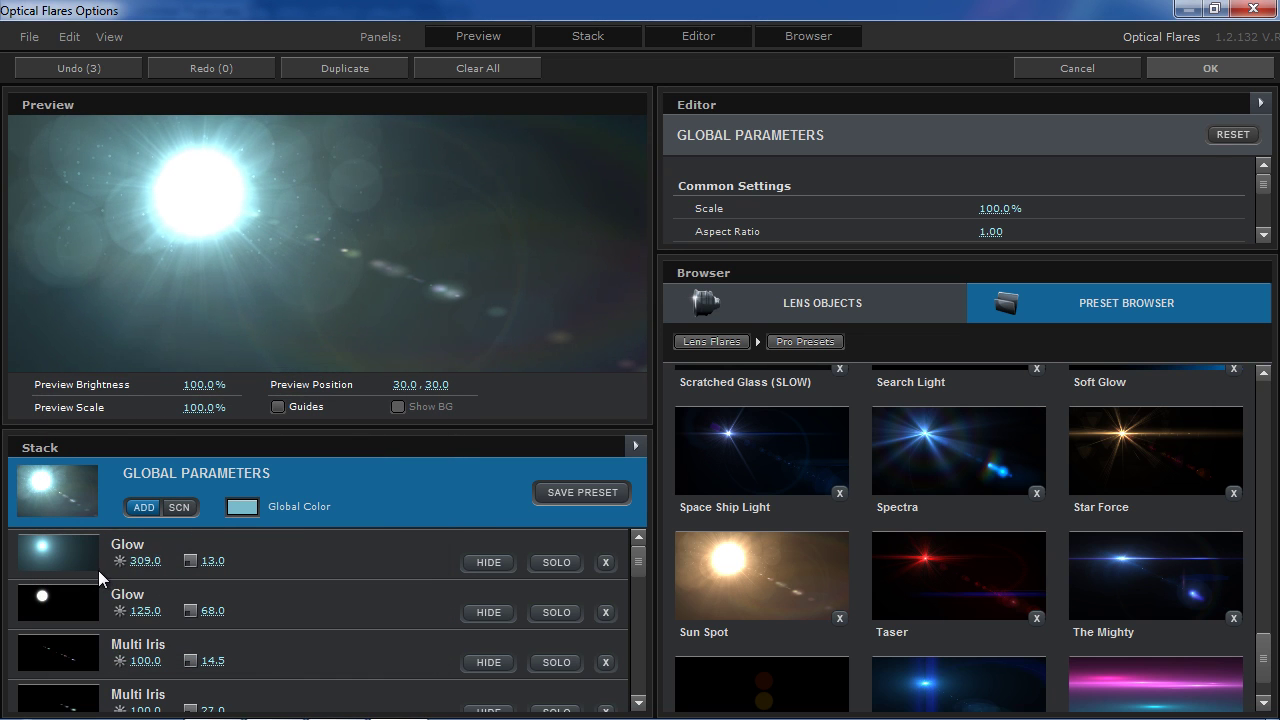
pyautogui.moveTo(212, 561)
pyautogui.mouseDown()
pyautogui.moveTo(200, 572)
pyautogui.moveTo(214, 562)
pyautogui.moveTo(48, 570)
pyautogui.mouseUp()
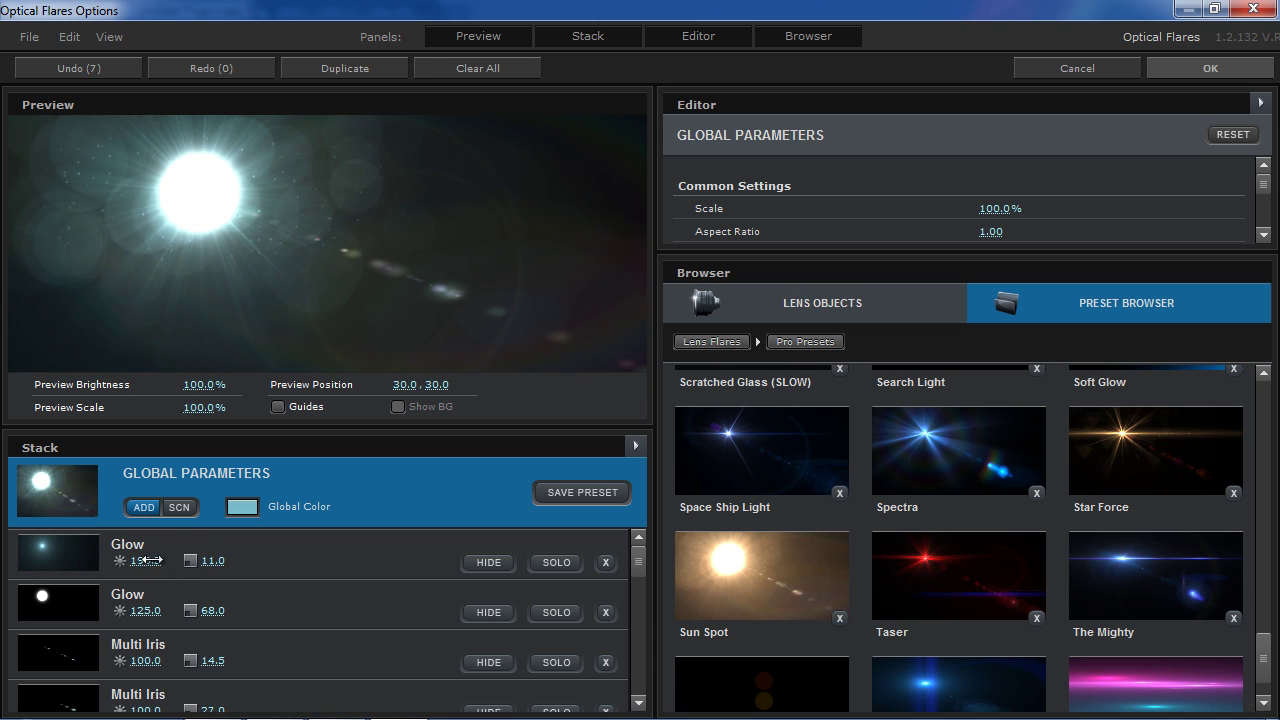
pyautogui.moveTo(212, 610); pyautogui.dragTo(129, 613)
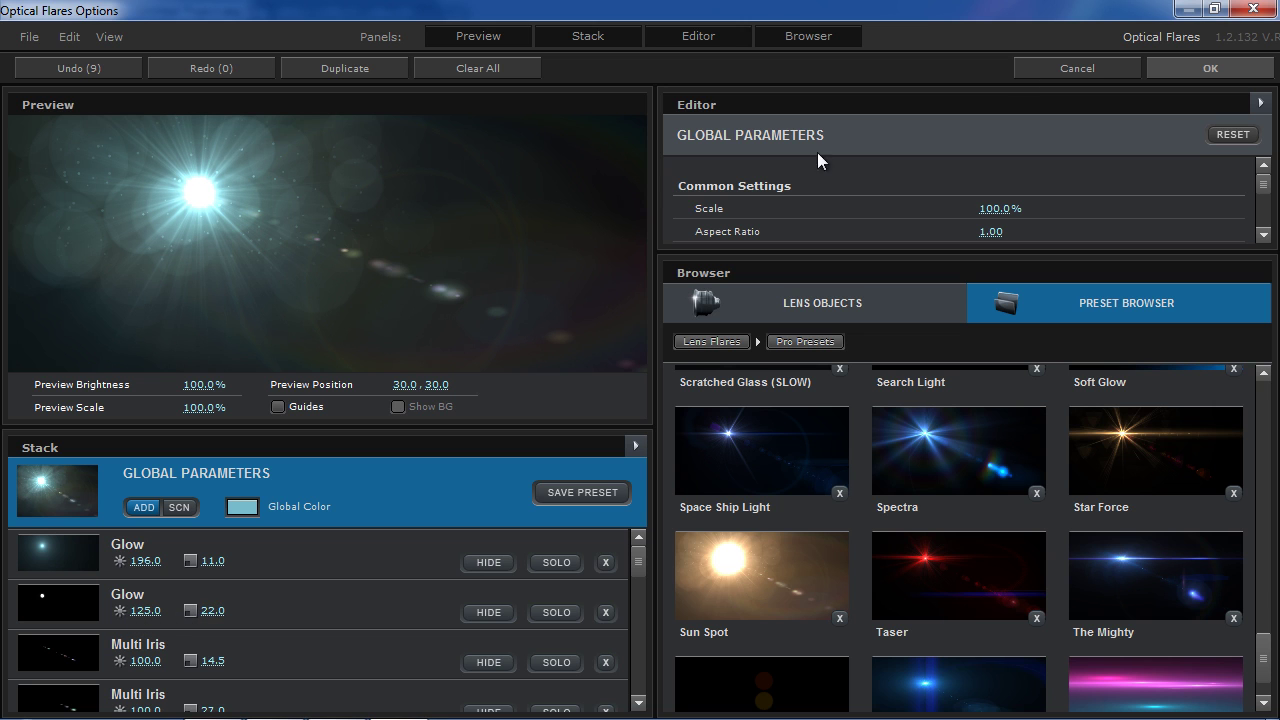
pyautogui.moveTo(292, 190)
pyautogui.mouseDown()
pyautogui.moveTo(558, 167)
pyautogui.moveTo(565, 184)
pyautogui.moveTo(555, 160)
pyautogui.mouseUp()
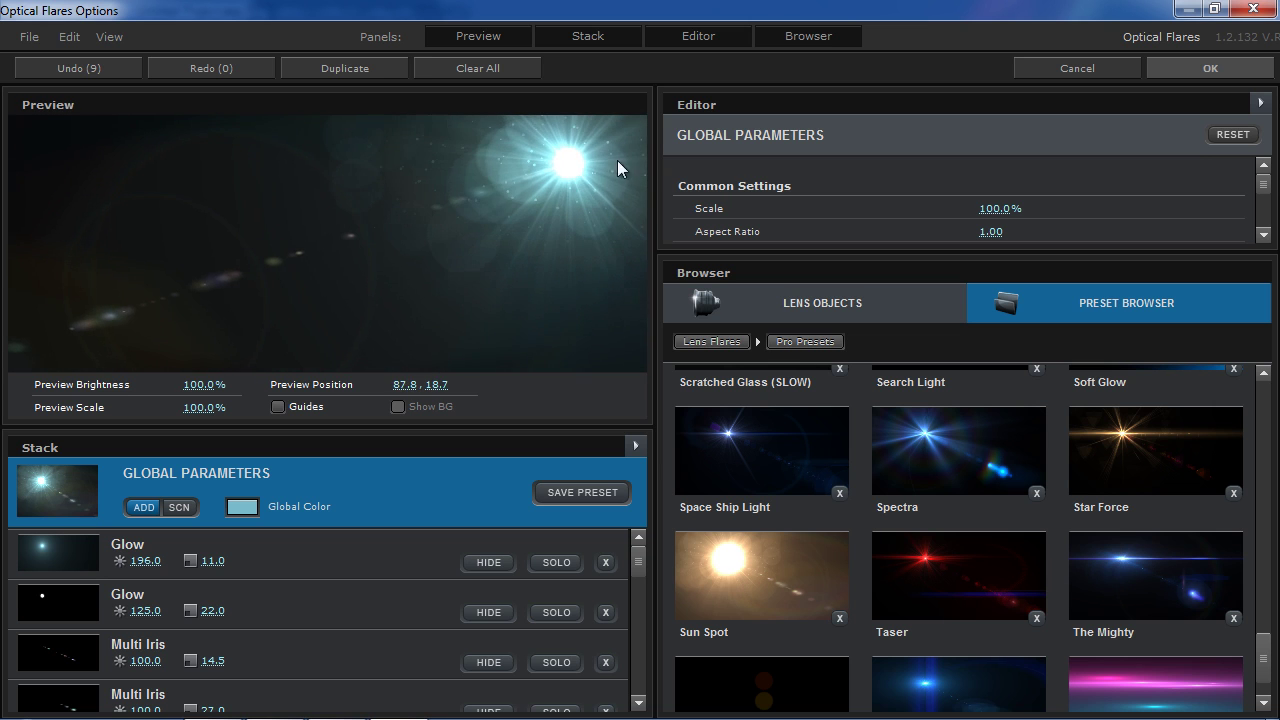
pyautogui.click(1210, 68)
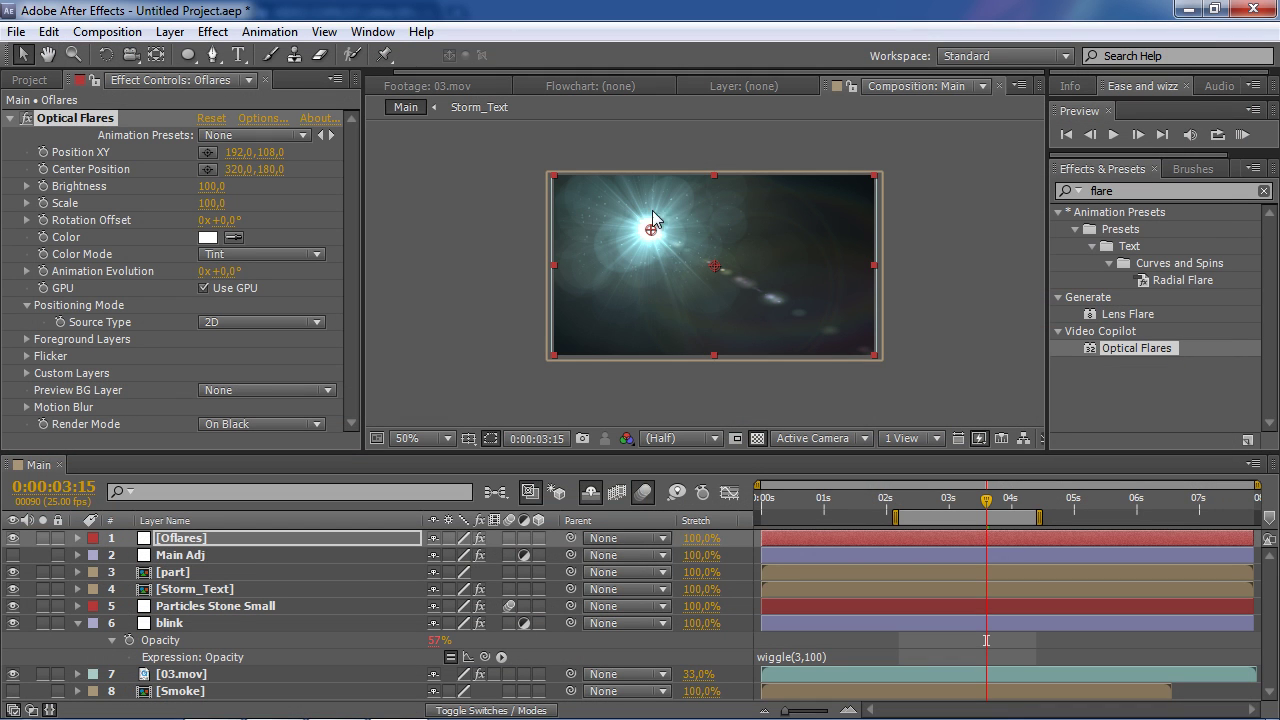
# - Move the flare to the top-right at 564,-10 and set the Oflares layer to Screen mode
pyautogui.moveTo(651, 230)
pyautogui.mouseDown()
pyautogui.moveTo(873, 171)
pyautogui.moveTo(837, 174)
pyautogui.mouseUp()
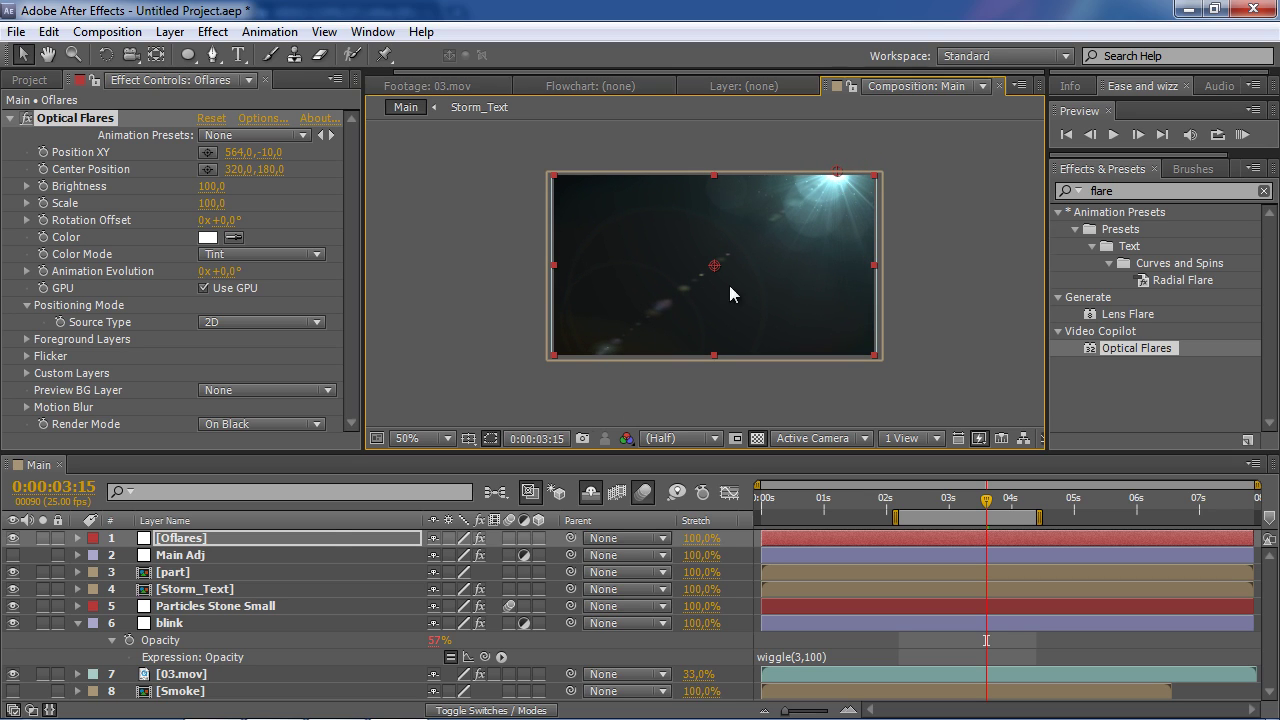
pyautogui.press('F4')
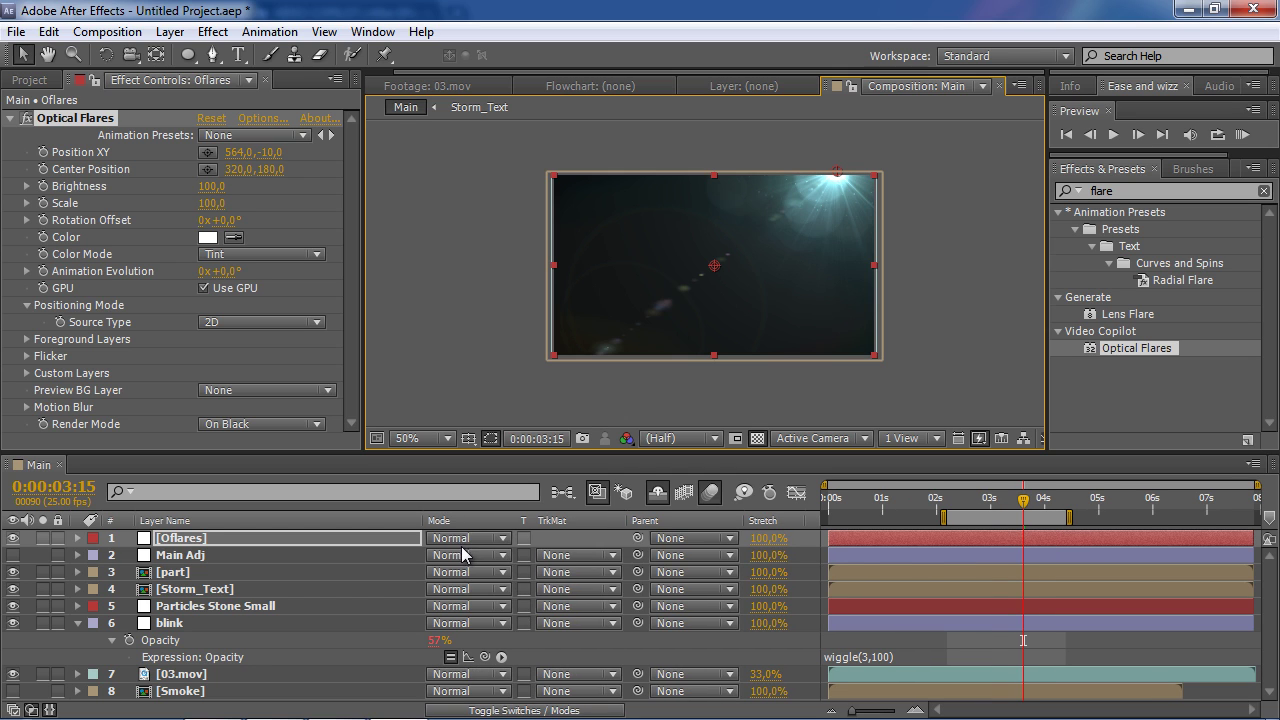
pyautogui.click(452, 539)
pyautogui.click(584, 359)
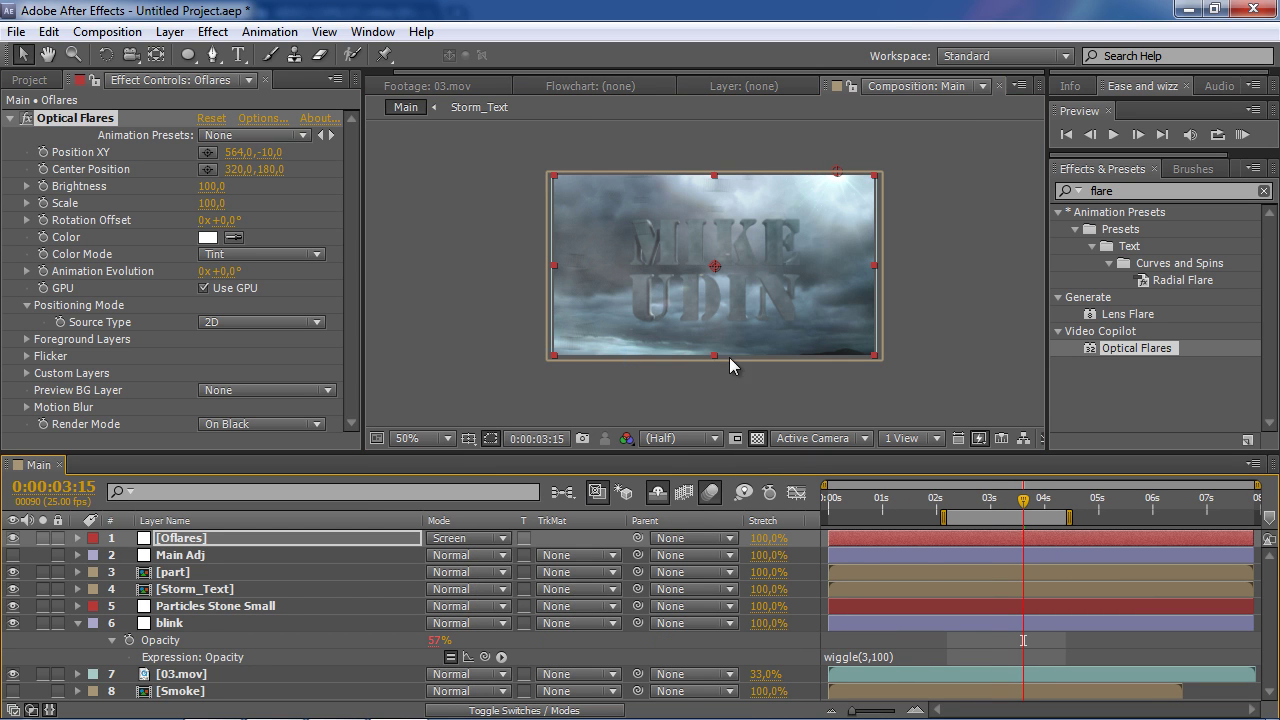
# - Place Oflares beneath a visible Main Adj layer and set the flare Brightness to 90
pyautogui.moveTo(1022, 500); pyautogui.dragTo(995, 510)
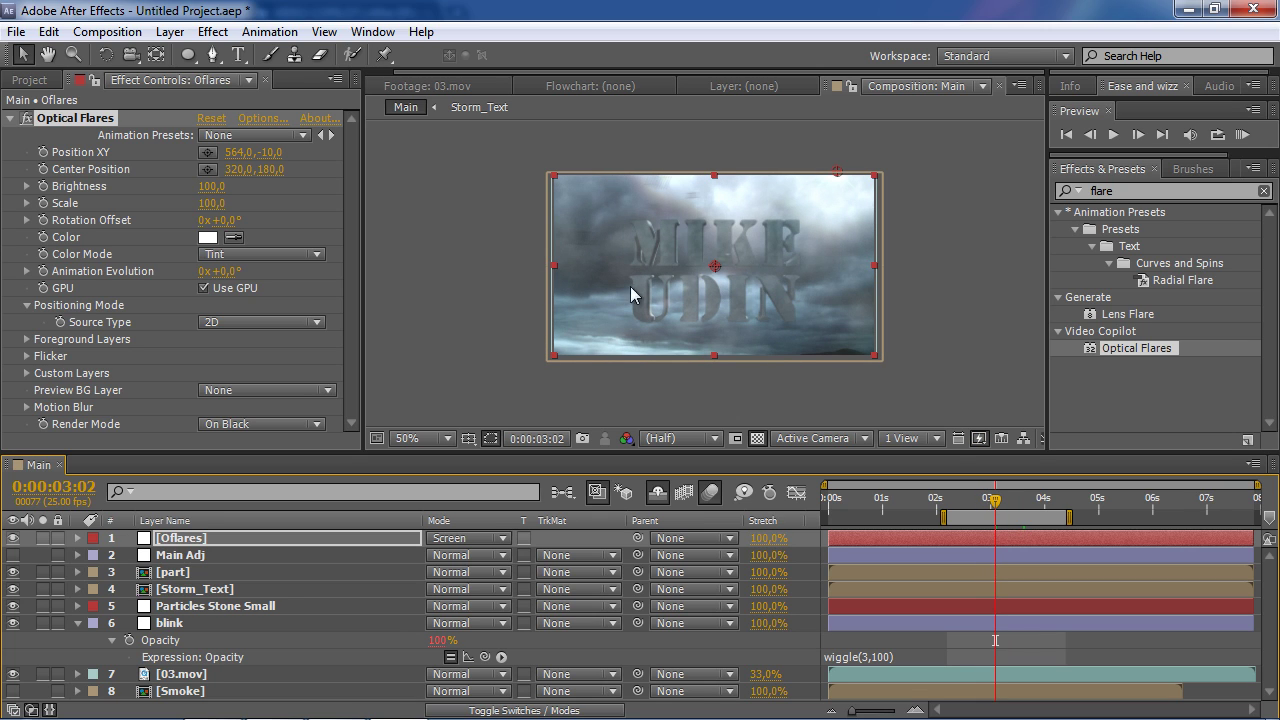
pyautogui.moveTo(208, 186); pyautogui.dragTo(225, 186)
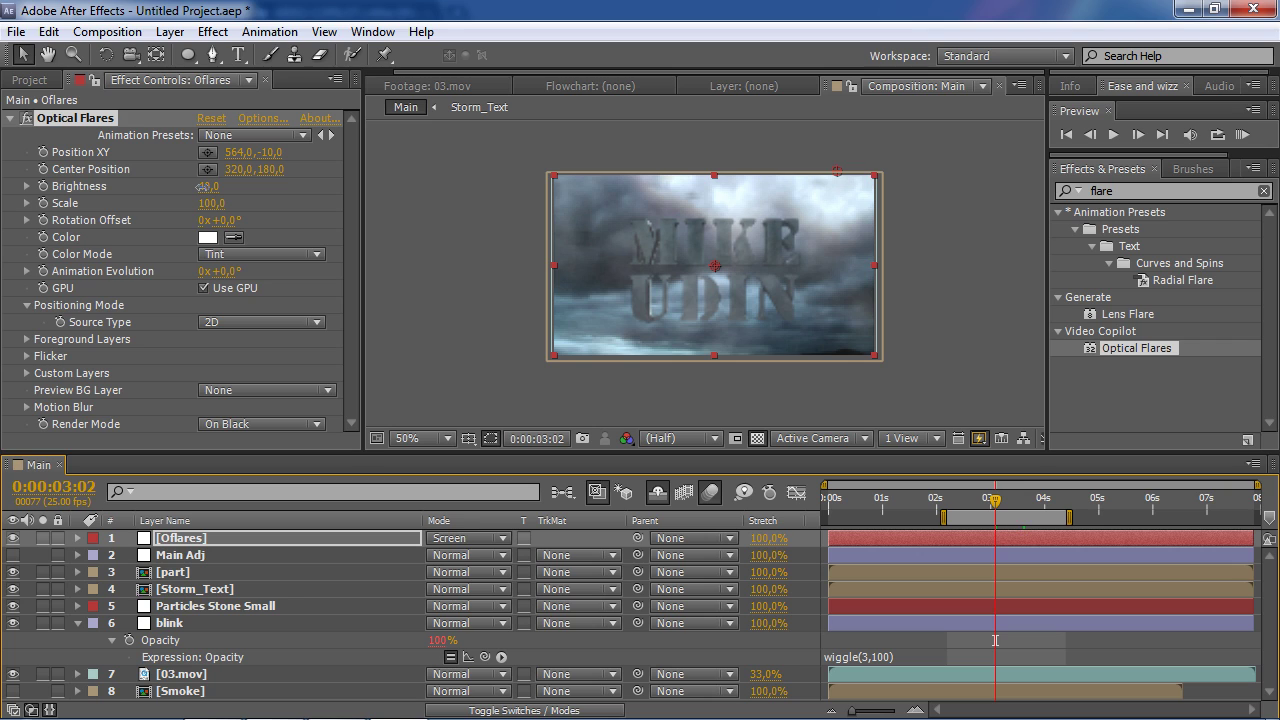
pyautogui.moveTo(273, 539); pyautogui.dragTo(275, 560)
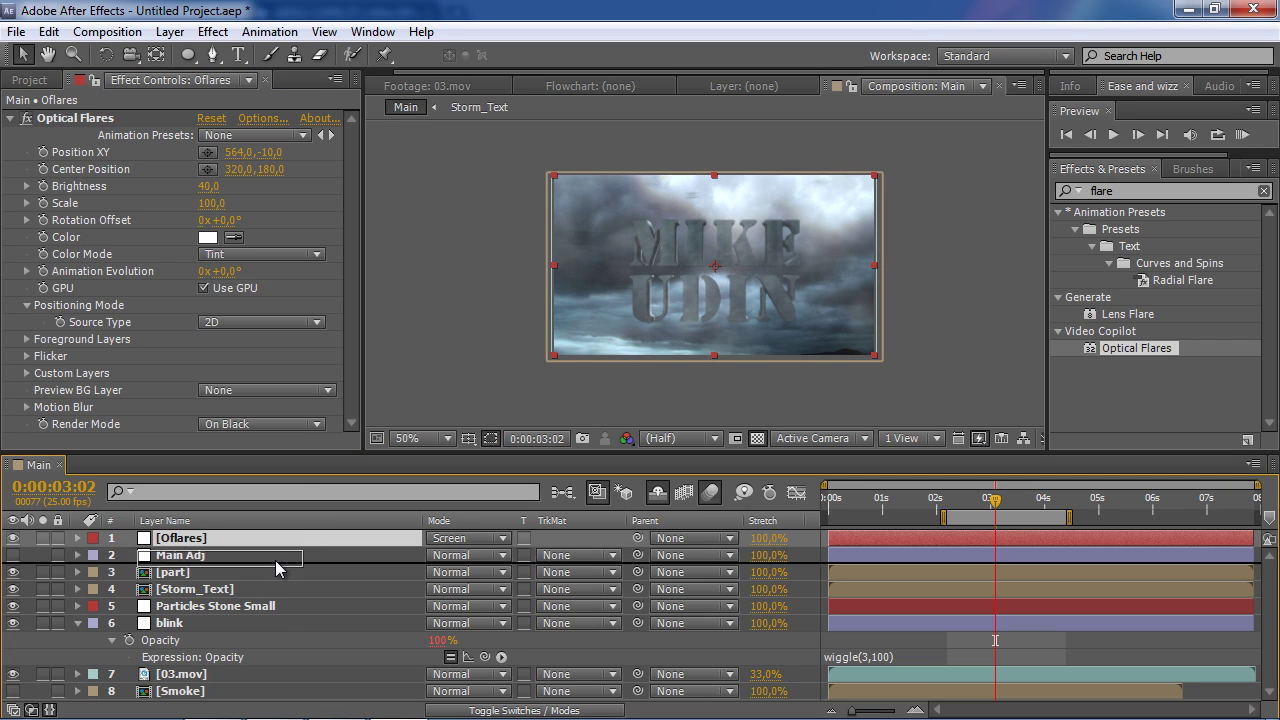
pyautogui.click(13, 538)
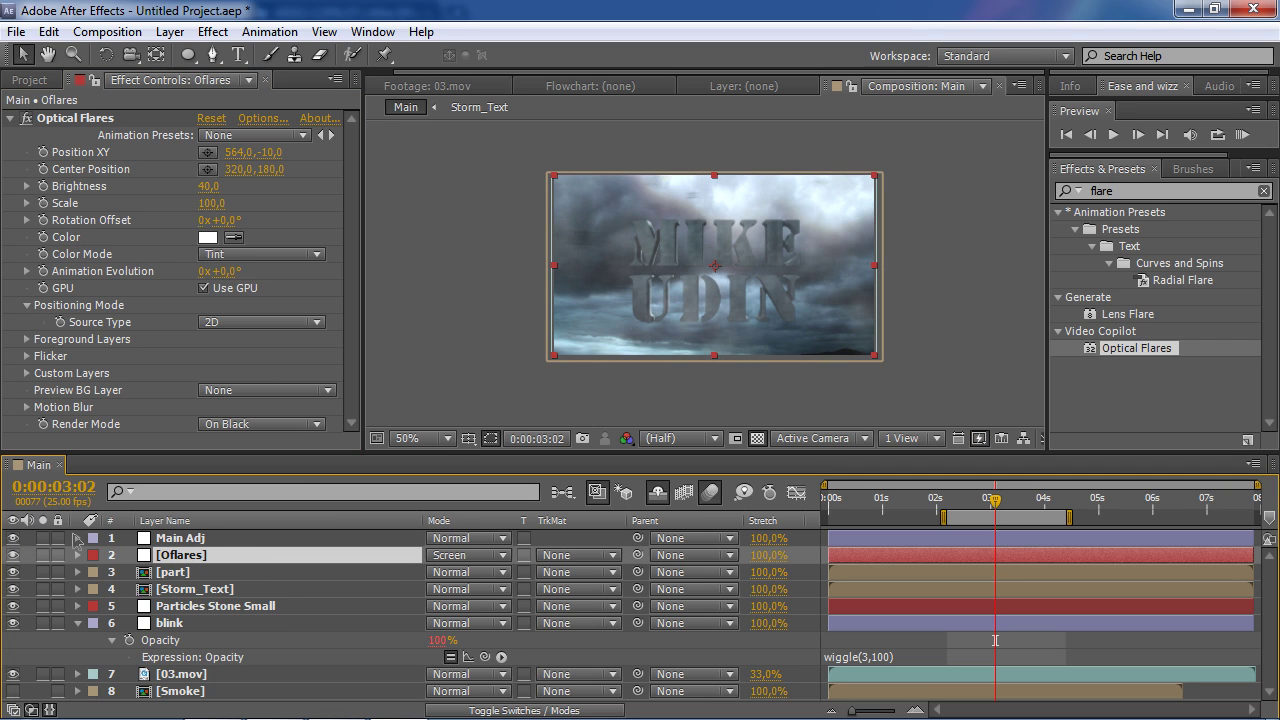
pyautogui.moveTo(996, 500); pyautogui.dragTo(1010, 505)
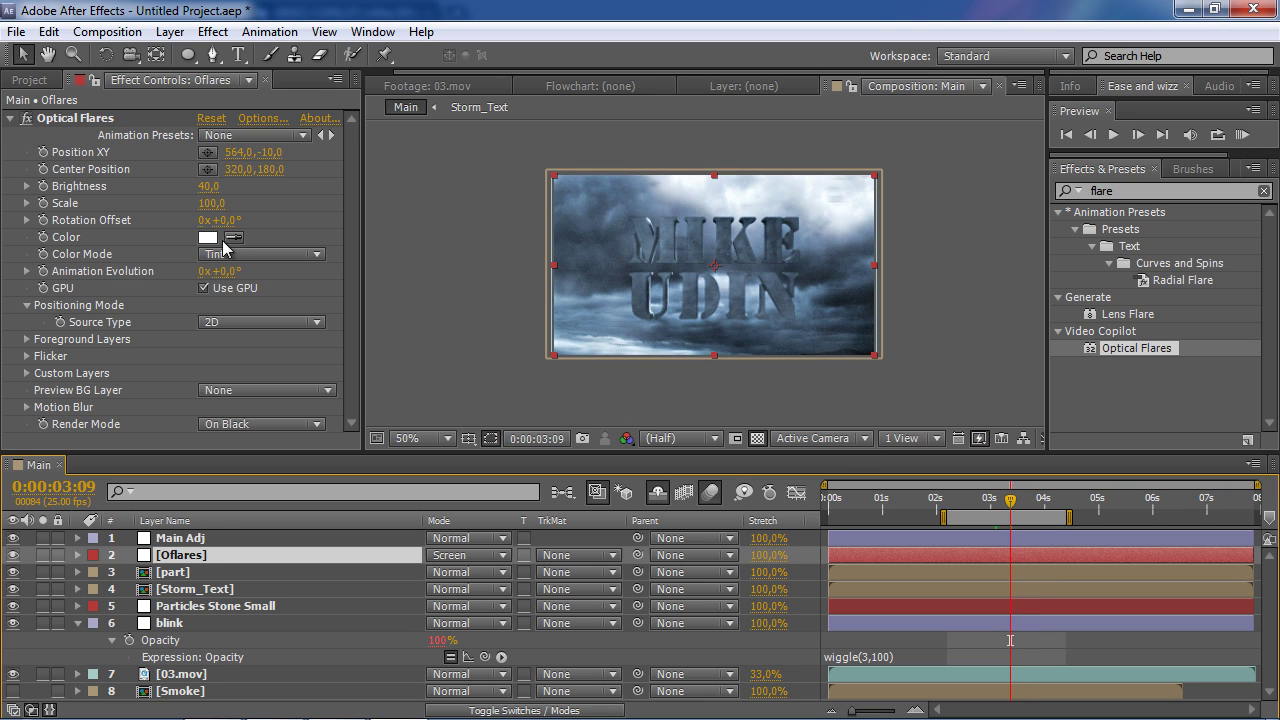
pyautogui.moveTo(208, 186); pyautogui.dragTo(205, 186)
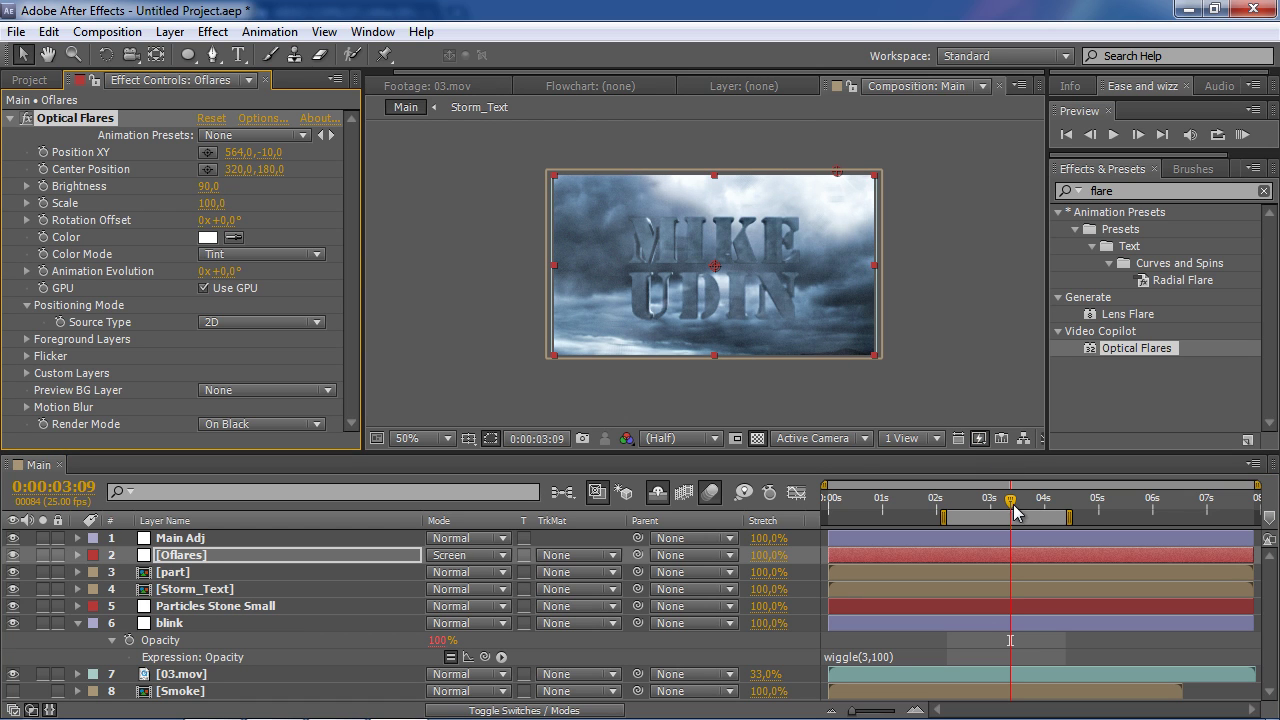
pyautogui.moveTo(1010, 505)
pyautogui.mouseDown()
pyautogui.moveTo(950, 505)
pyautogui.moveTo(995, 515)
pyautogui.mouseUp()
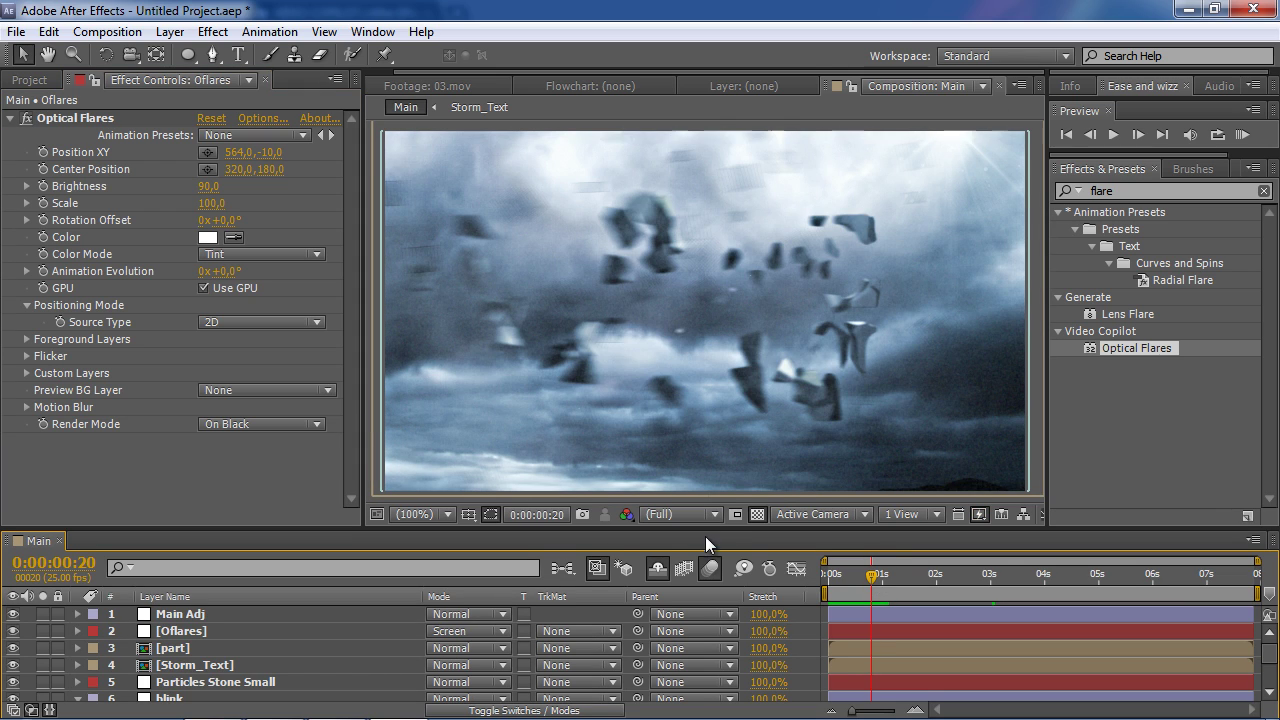
# - Set Foreground Layer 1's Source Layer to '3. part', then scrub frames to check the occlusion
pyautogui.moveTo(705, 533); pyautogui.dragTo(730, 497)
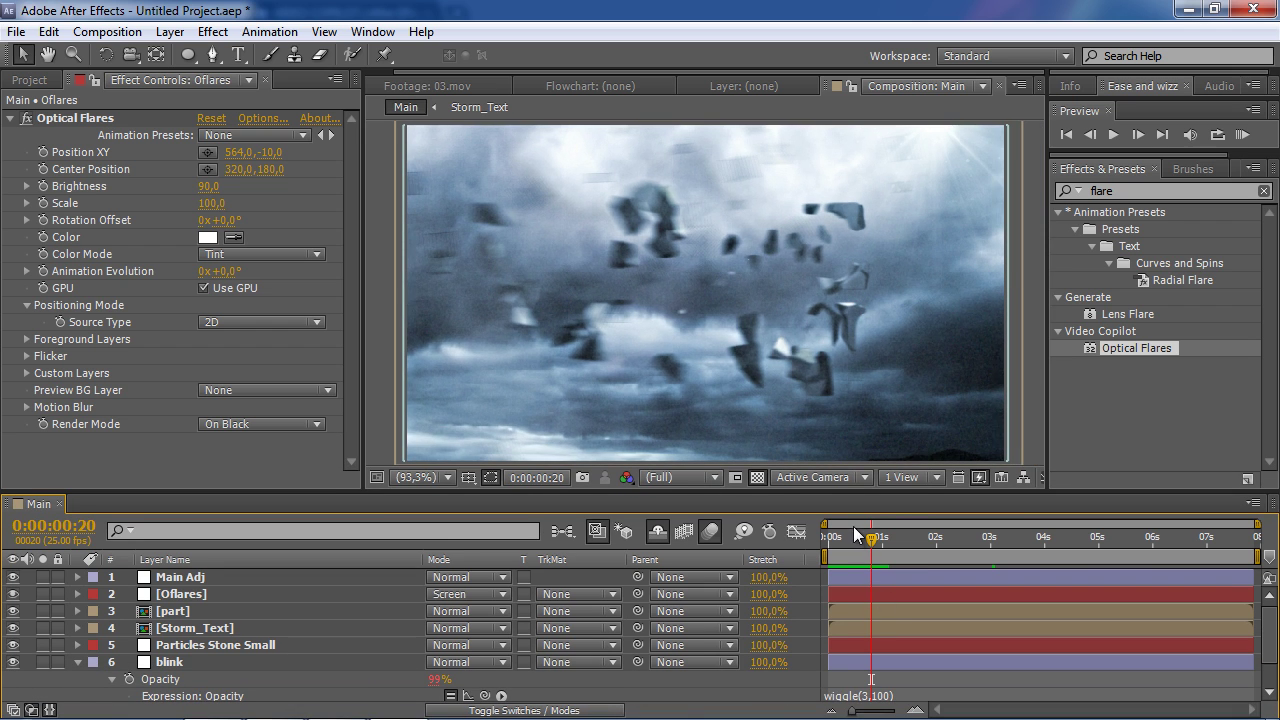
pyautogui.moveTo(861, 538)
pyautogui.mouseDown()
pyautogui.moveTo(844, 539)
pyautogui.moveTo(855, 540)
pyautogui.mouseUp()
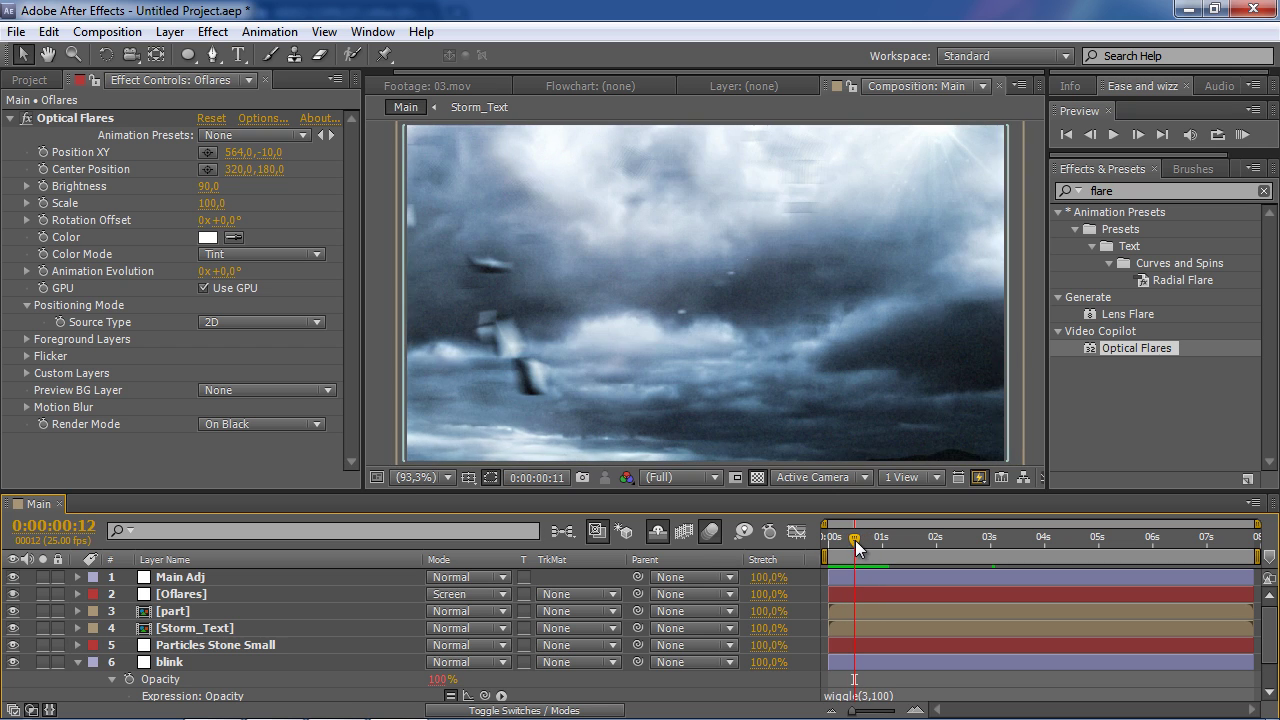
pyautogui.click(26, 339)
pyautogui.click(43, 356)
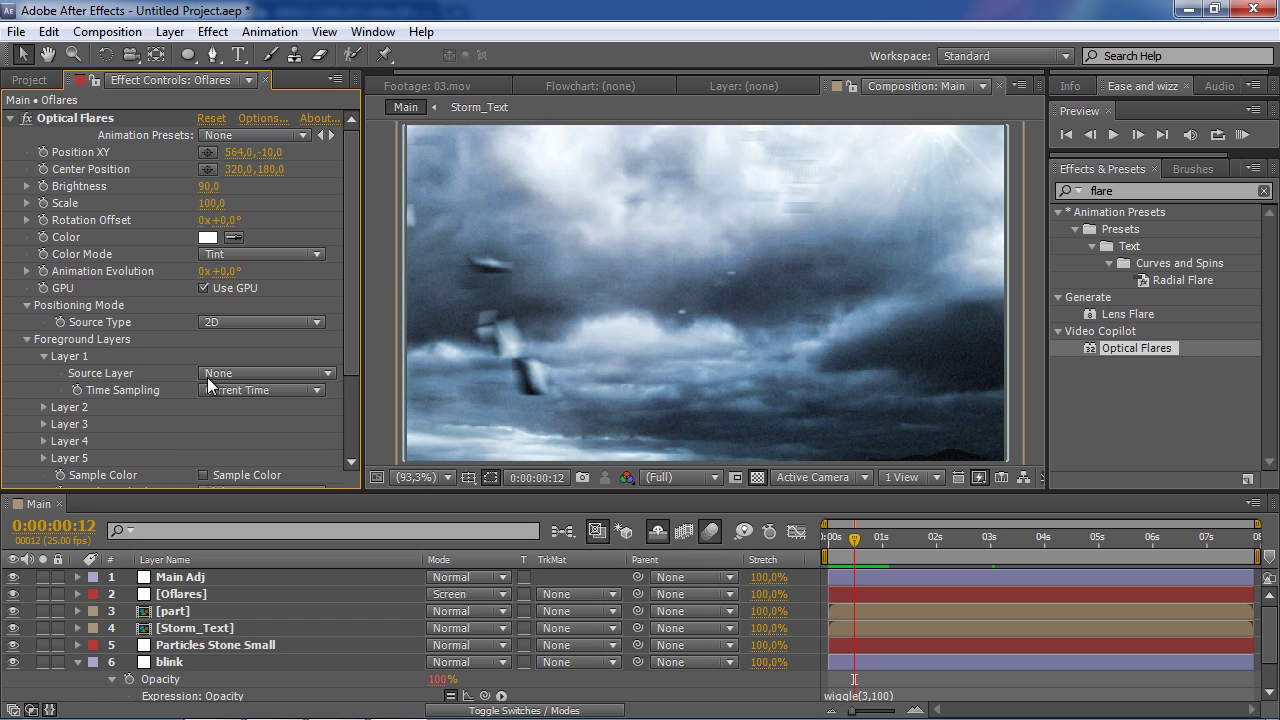
pyautogui.click(208, 376)
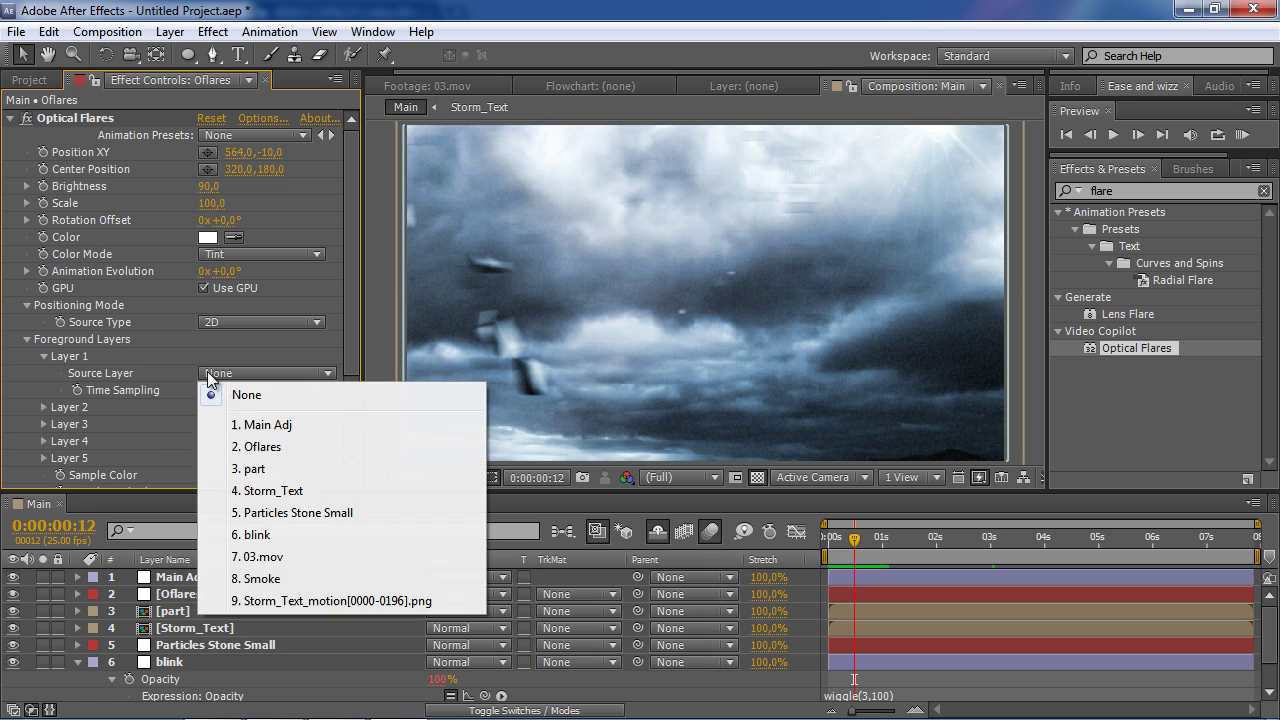
pyautogui.click(302, 470)
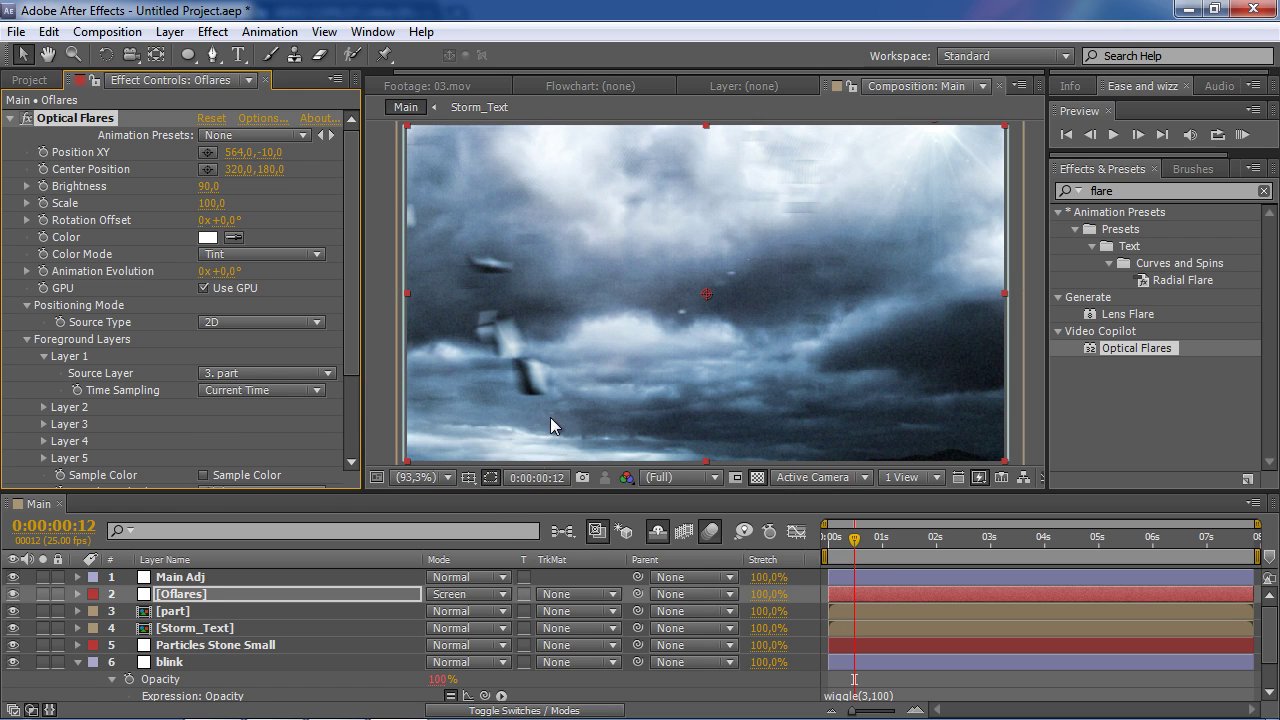
pyautogui.moveTo(945, 549); pyautogui.dragTo(940, 555)
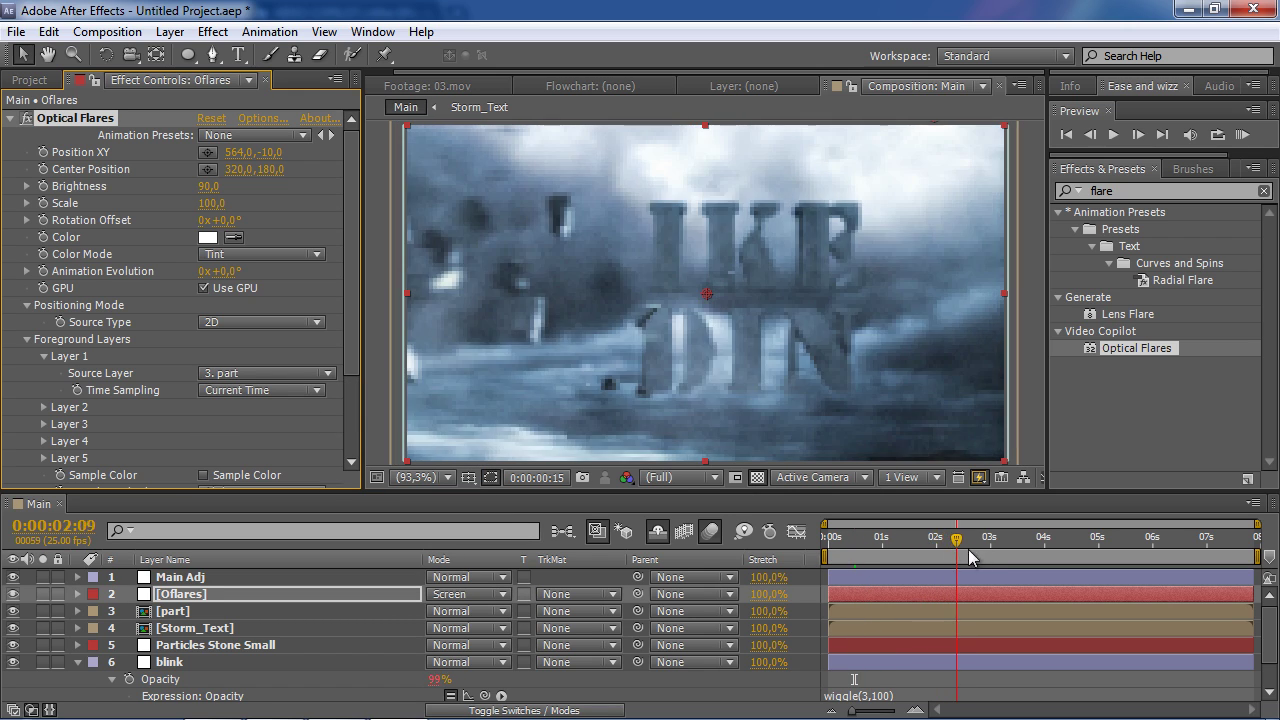
pyautogui.moveTo(940, 555); pyautogui.dragTo(1126, 547)
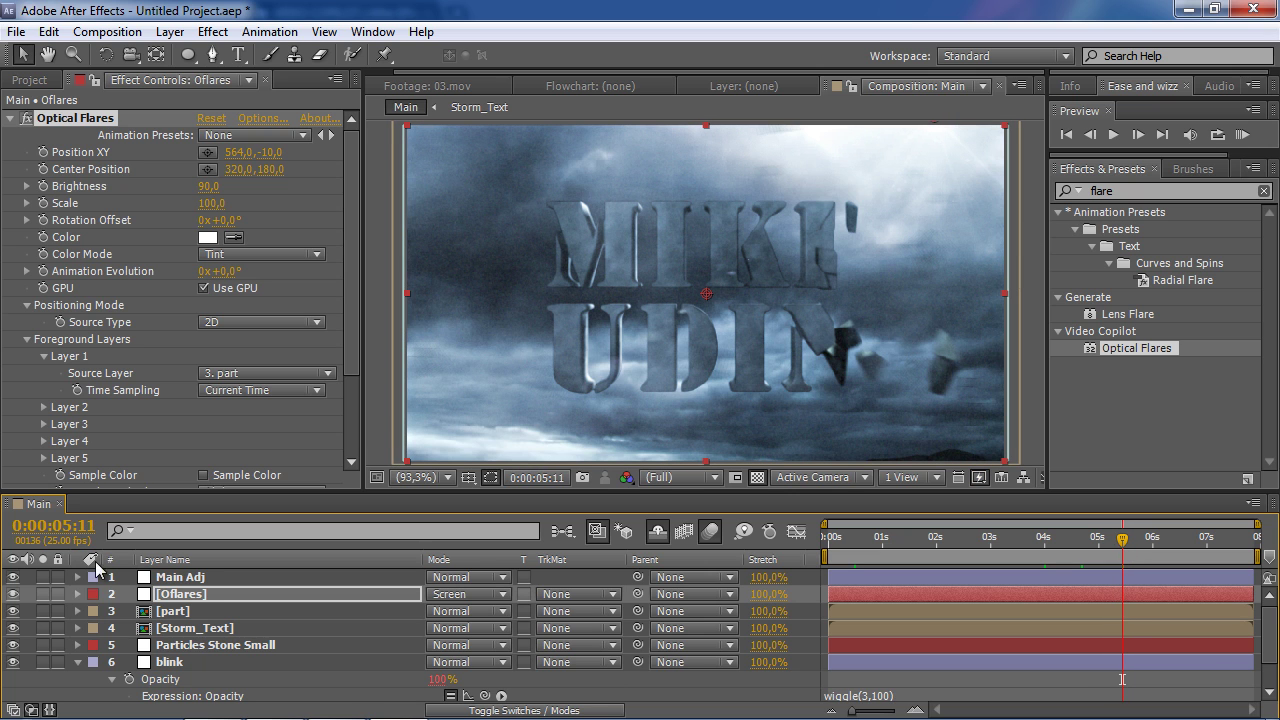